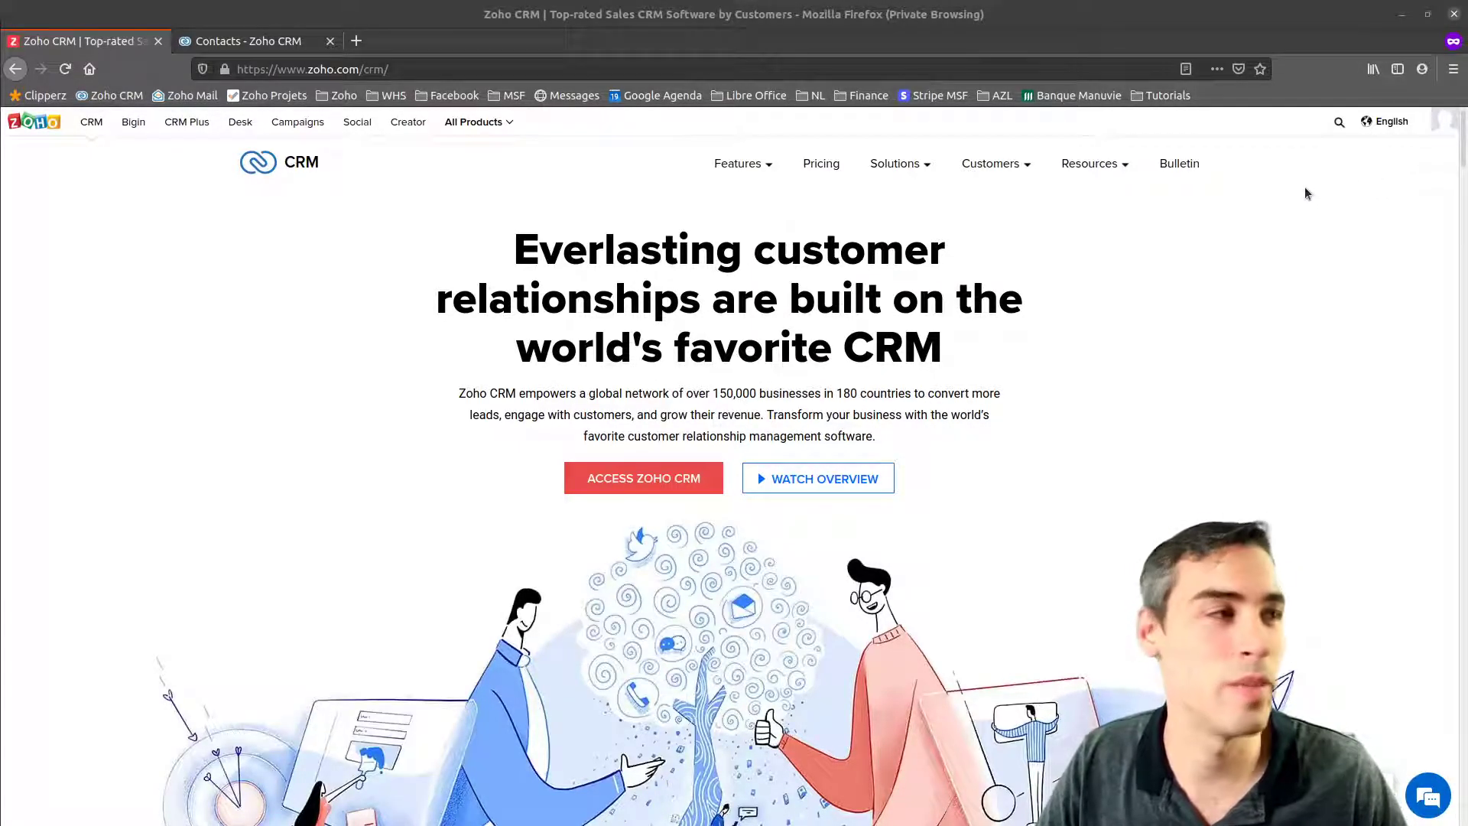
Switch to the Contacts tab, which lists the single contact that has an e-mail
{"action": "key", "text": "ctrl+Tab"}
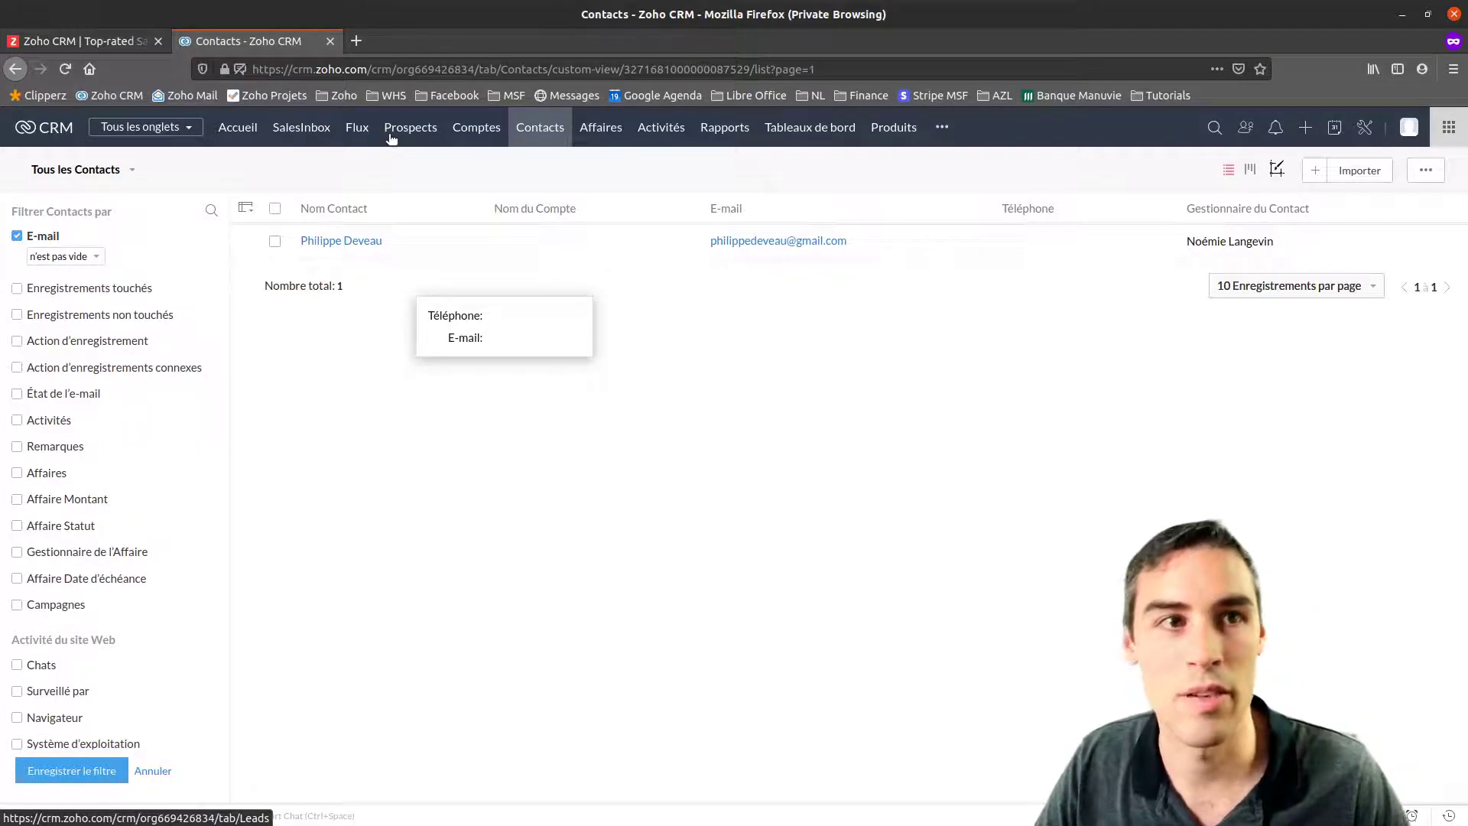
{"action": "left_click", "coordinate": [66, 71]}
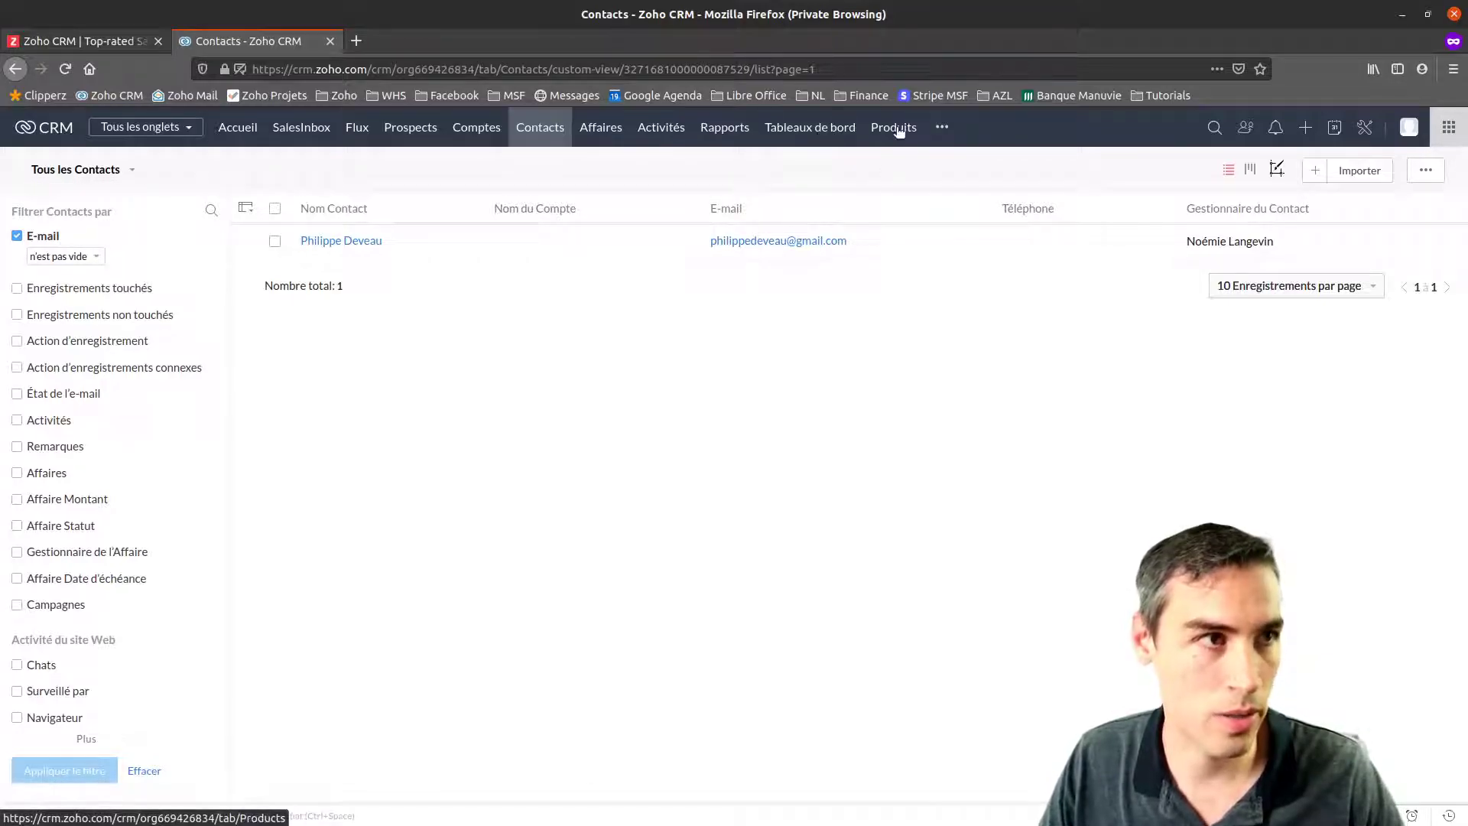
Open and close the extra modules list, then open a blank Create Contact form
{"action": "left_click", "coordinate": [944, 128]}
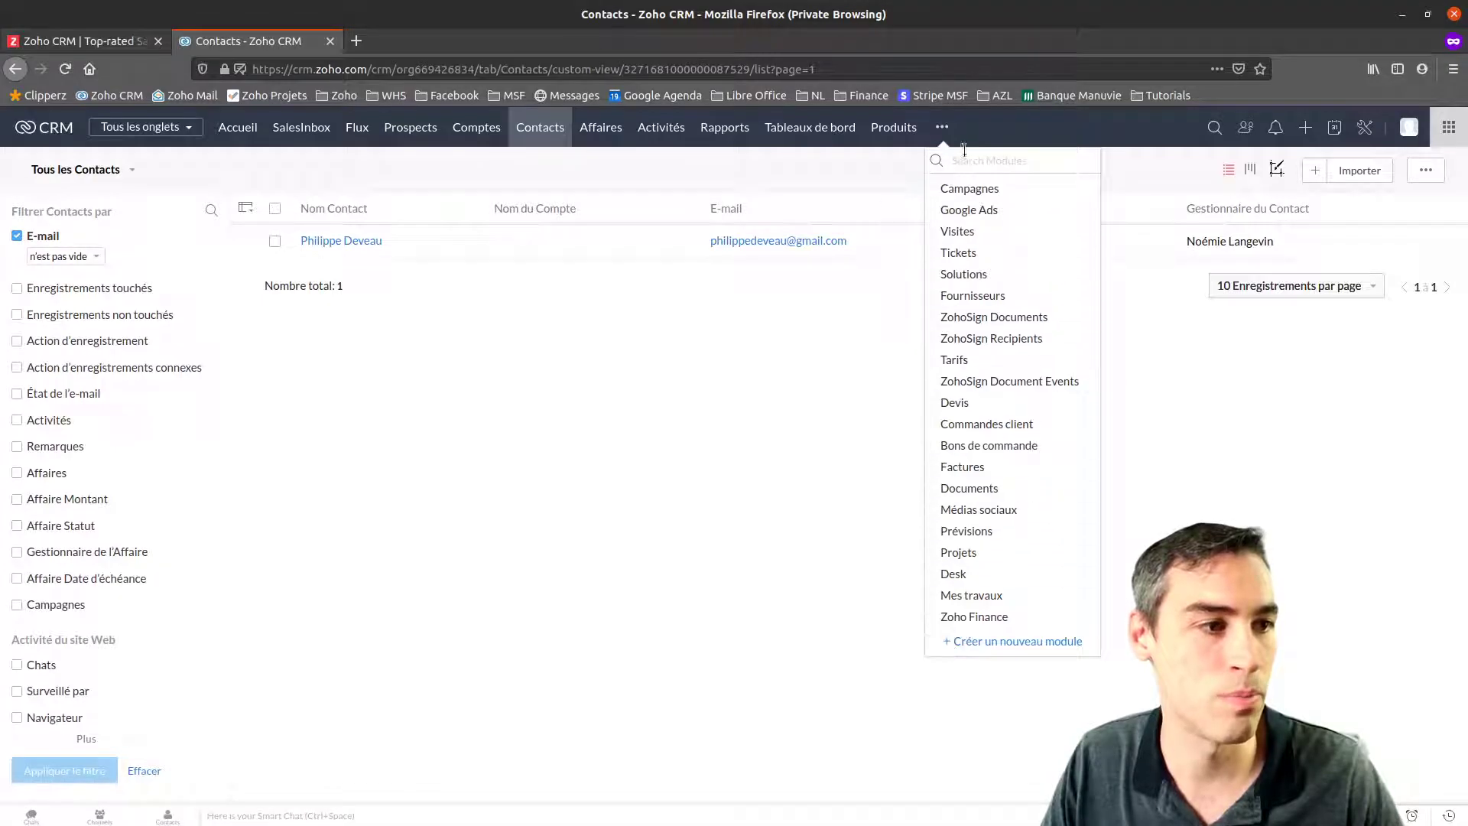
{"action": "left_click", "coordinate": [604, 510]}
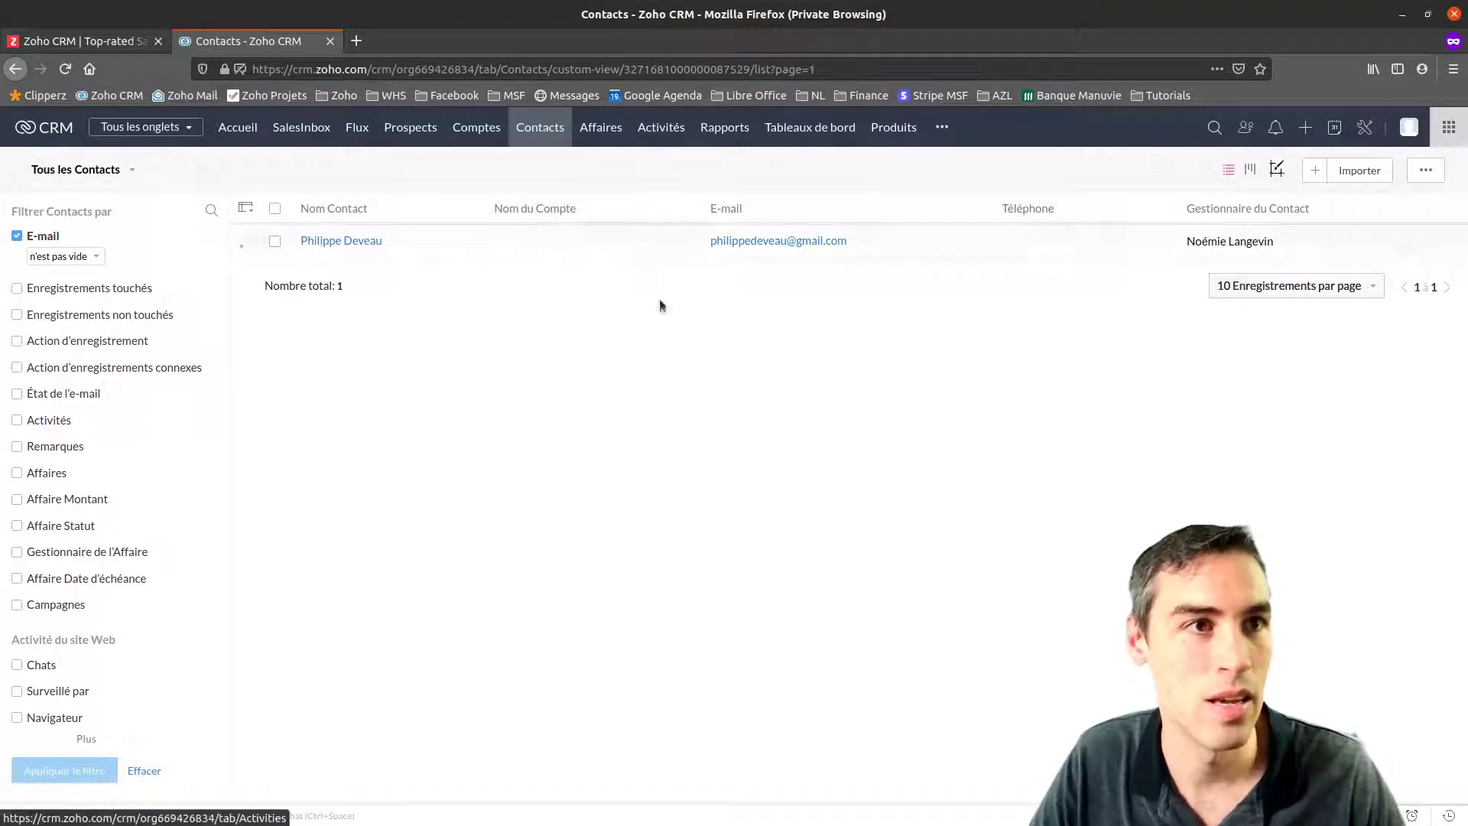
{"action": "left_click", "coordinate": [1315, 170]}
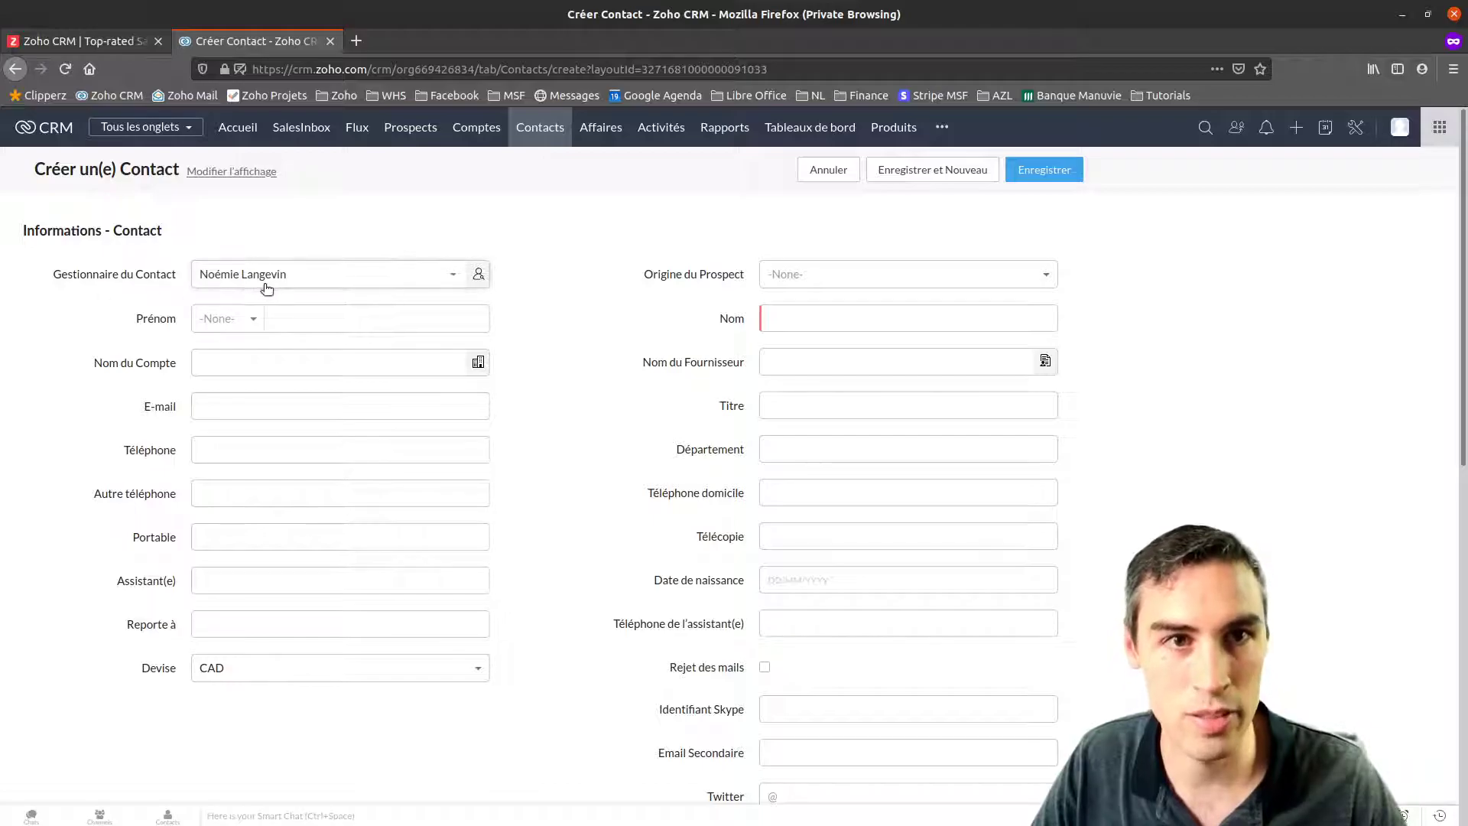
Keep the contact owner, enter the first name, and link account Ma Santé Cellulaire
{"action": "left_click", "coordinate": [384, 283]}
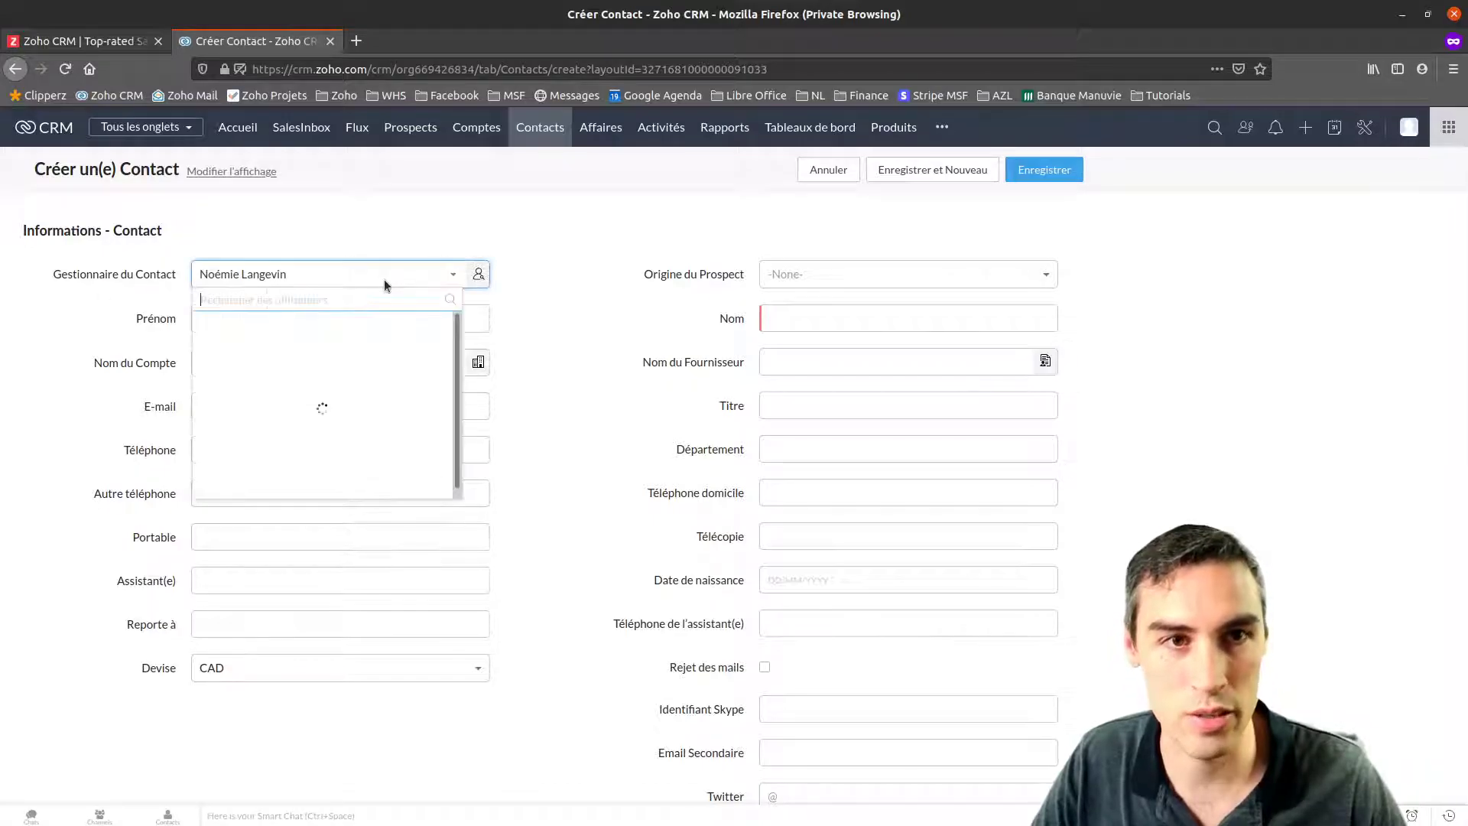
{"action": "left_click", "coordinate": [301, 272]}
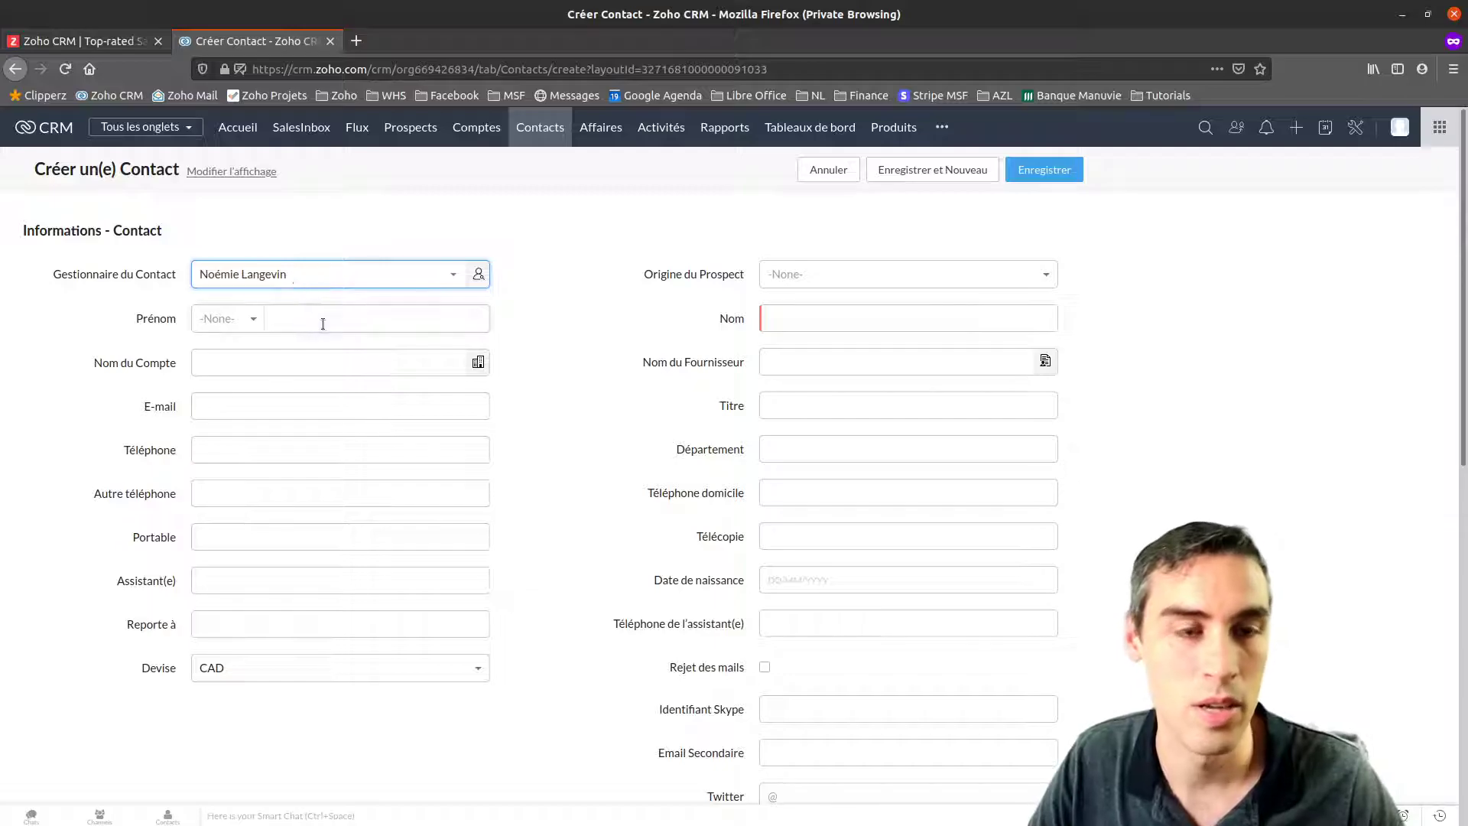
{"action": "left_click", "coordinate": [293, 324]}
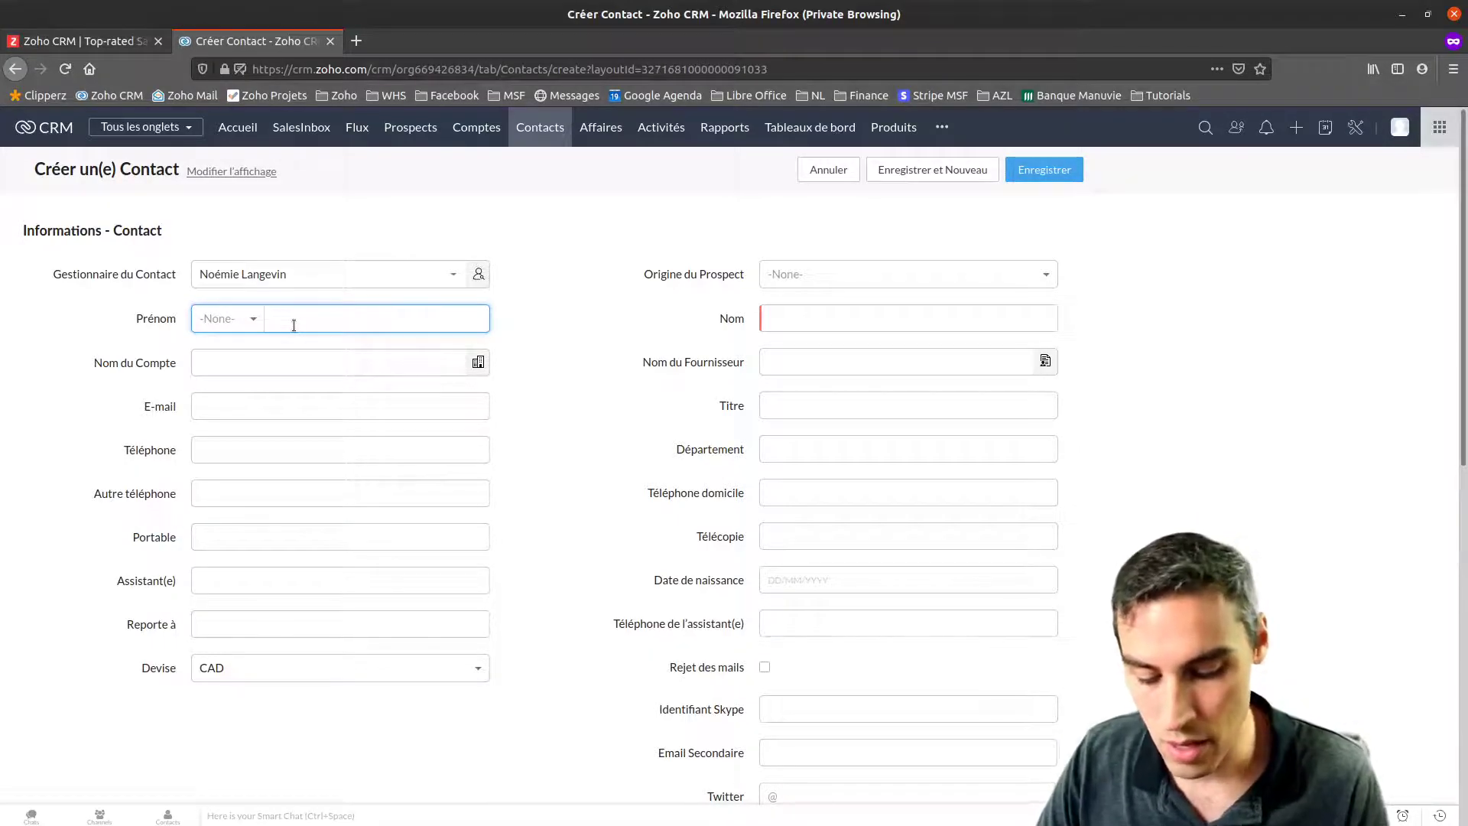
{"action": "type", "text": "Philippe"}
{"action": "key", "text": "Tab"}
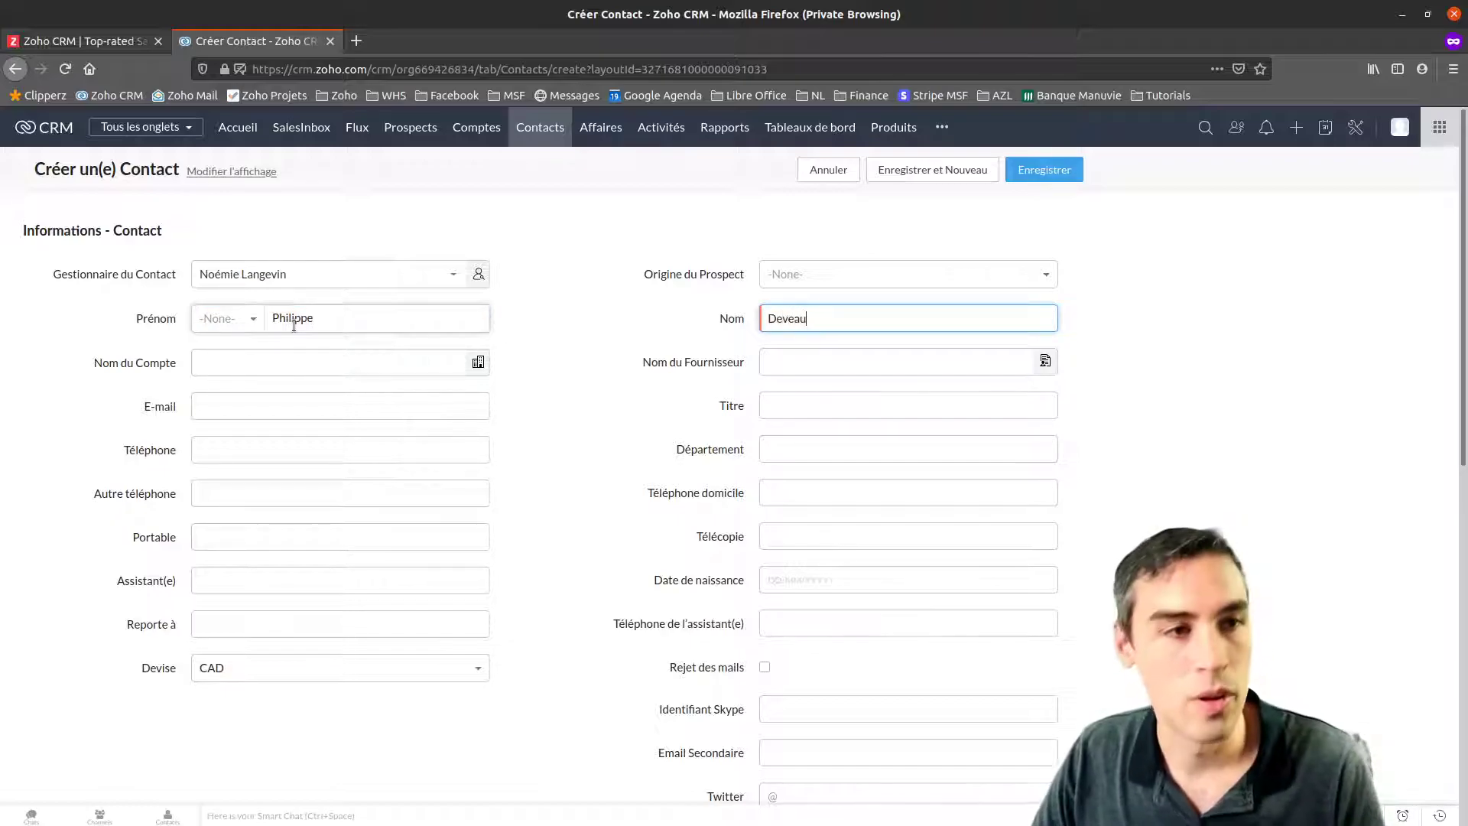
{"action": "left_click", "coordinate": [342, 361]}
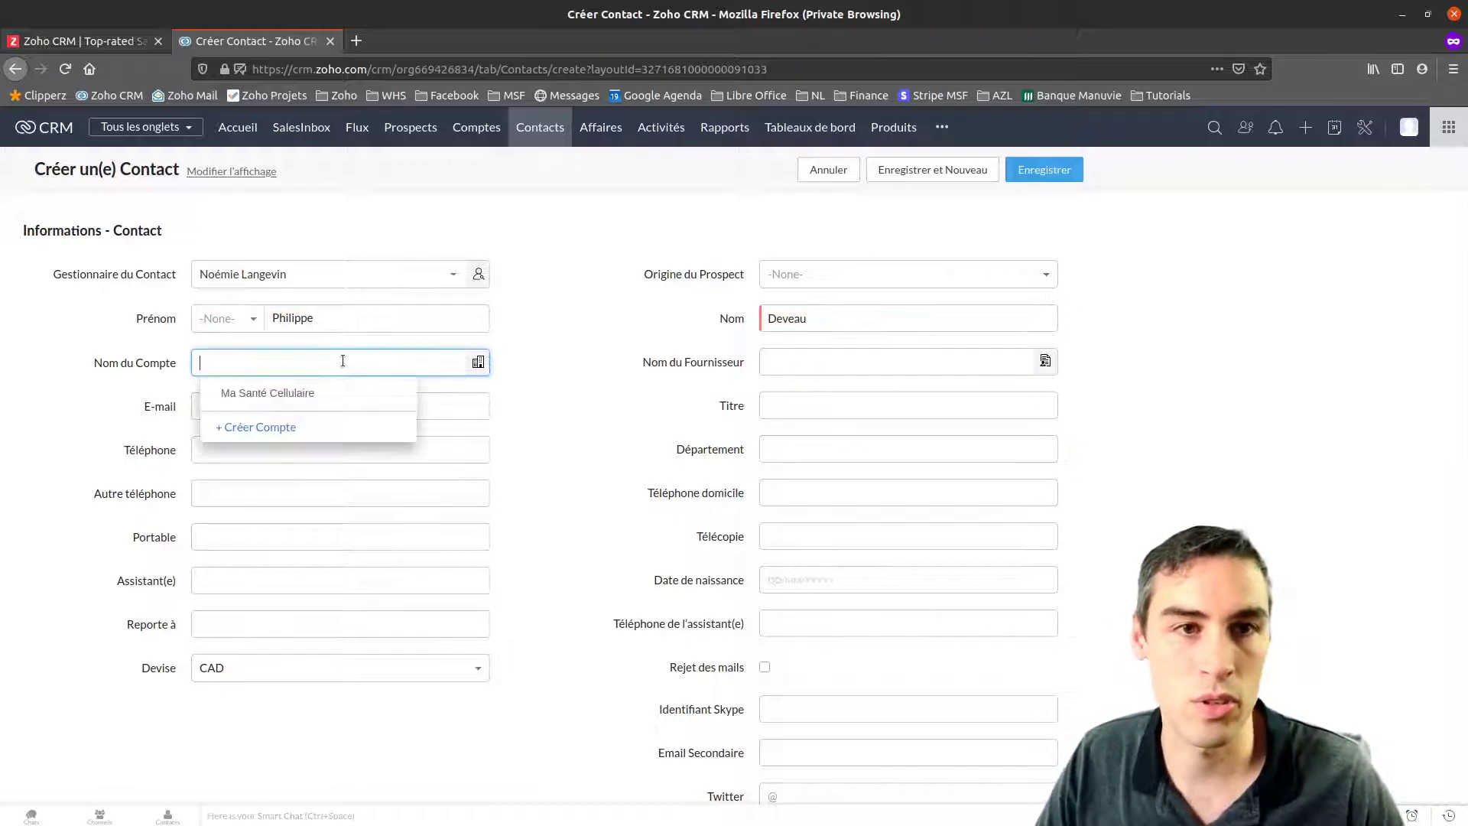
{"action": "left_click", "coordinate": [268, 394]}
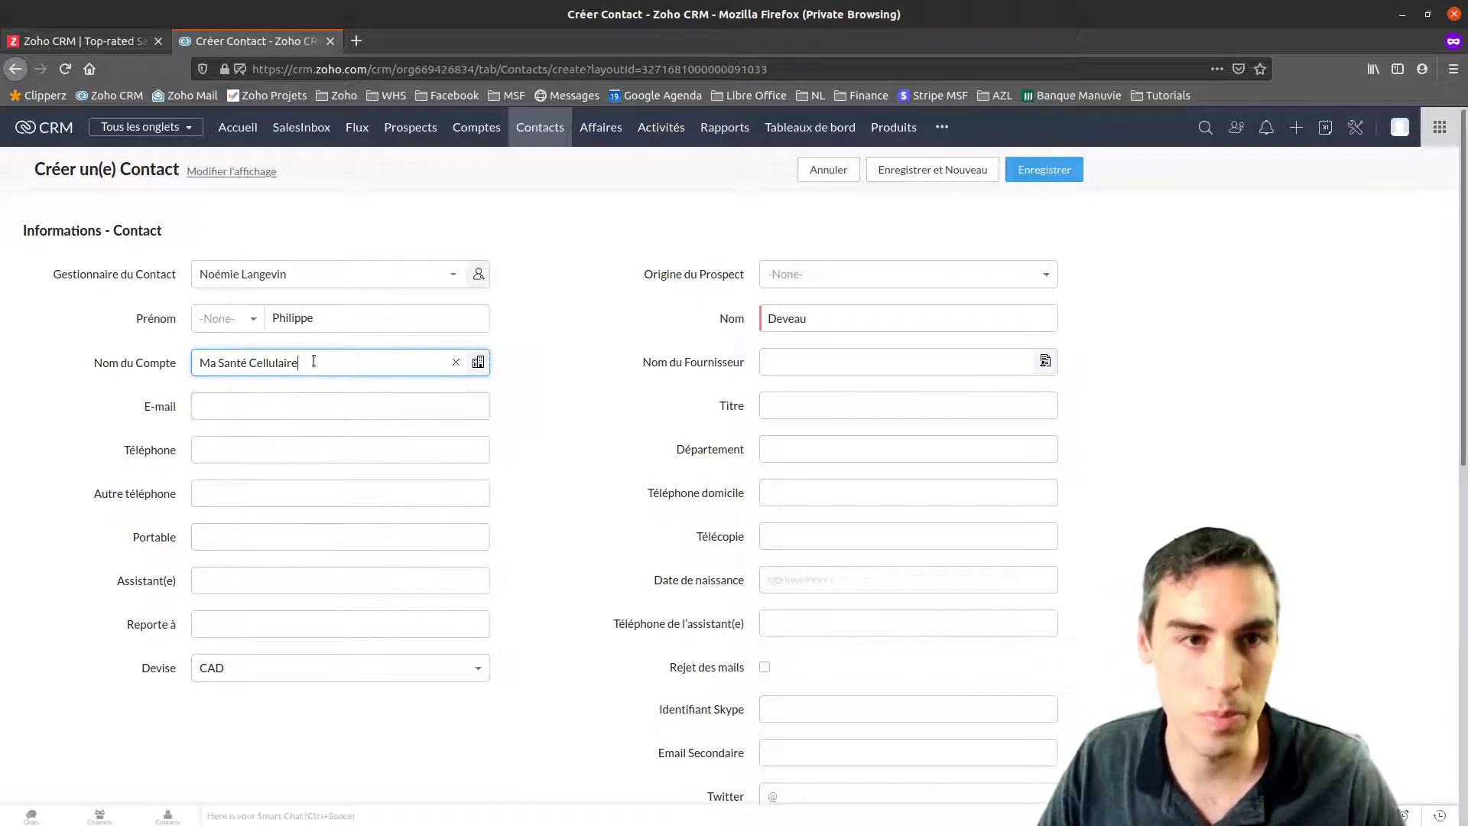
Enter the contact's e-mail address and phone number, then save the contact
{"action": "left_click", "coordinate": [237, 409]}
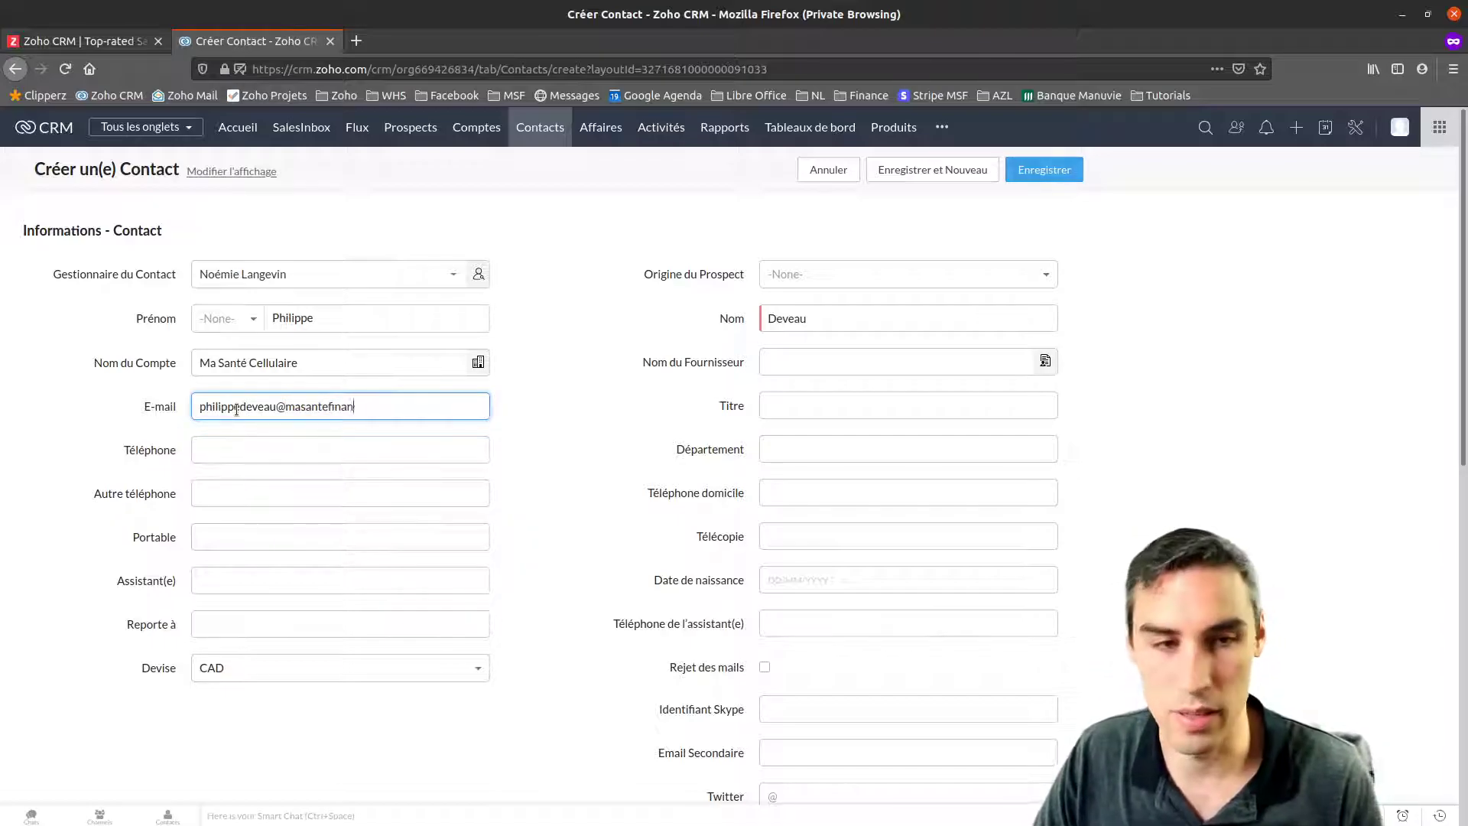
{"action": "left_click", "coordinate": [234, 447]}
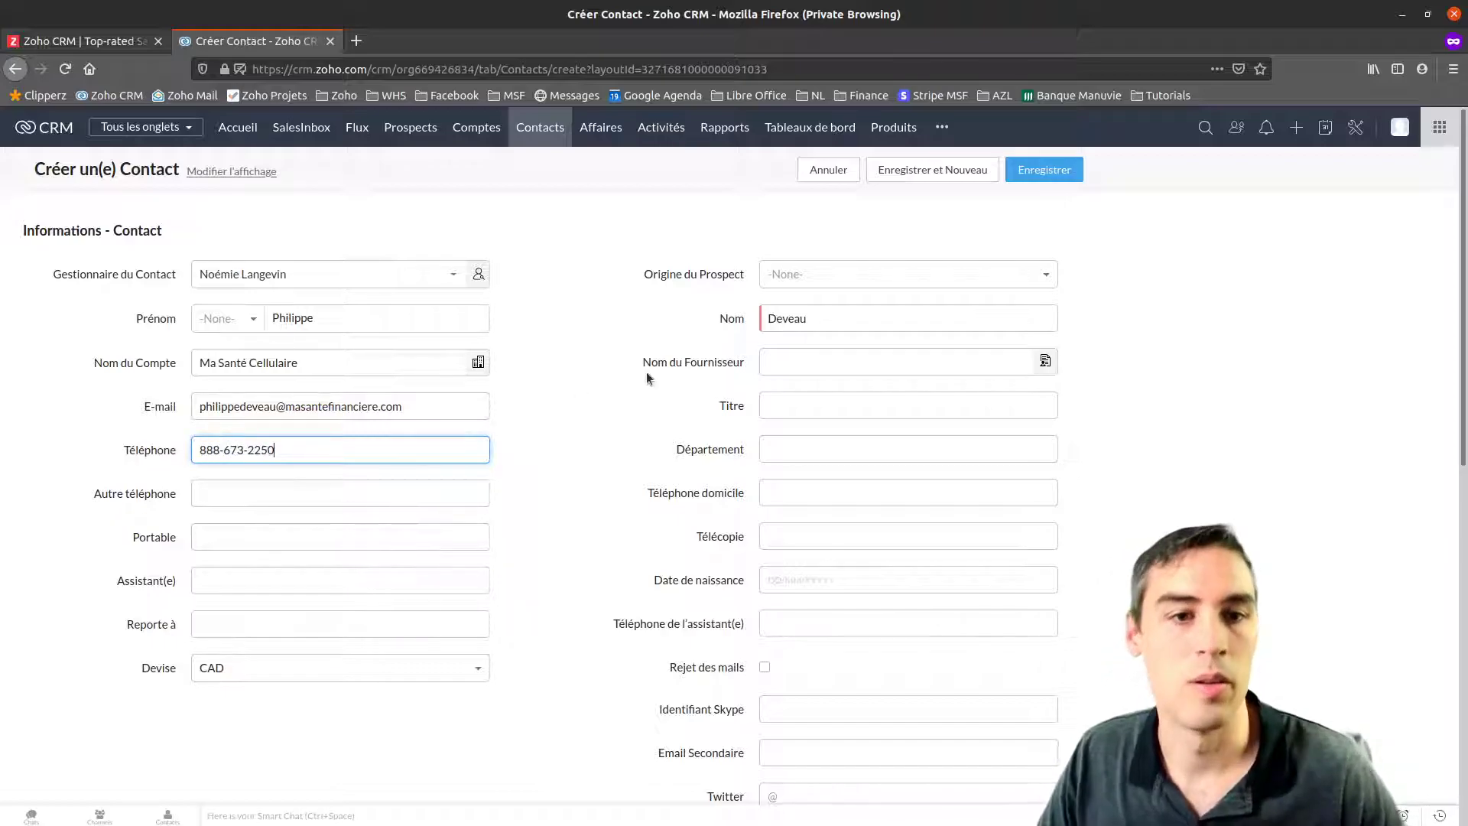
{"action": "scroll", "coordinate": [645, 372], "scroll_direction": "down", "scroll_amount": 5}
{"action": "scroll", "coordinate": [623, 431], "scroll_direction": "up", "scroll_amount": 3}
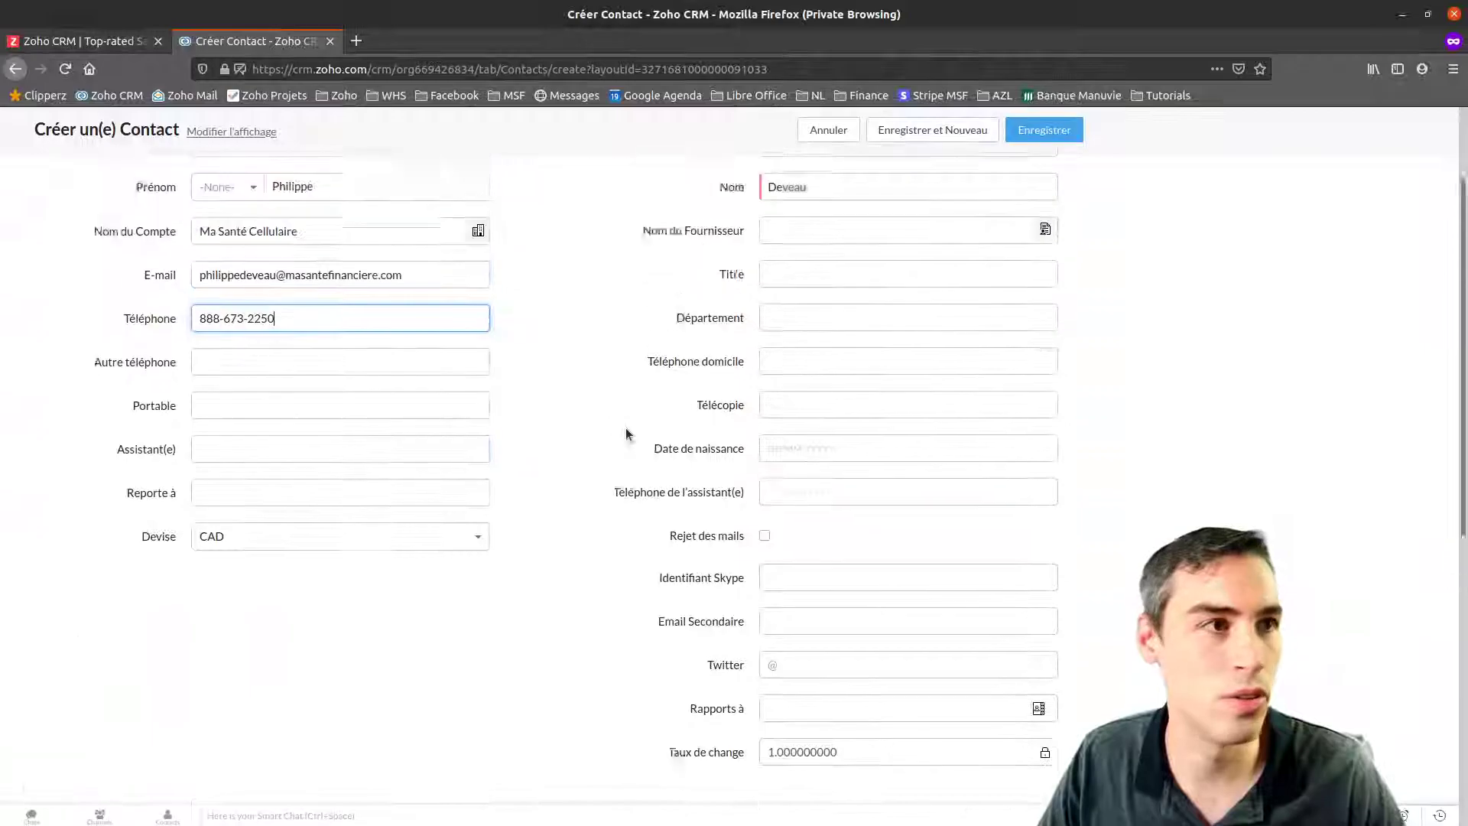
{"action": "left_click", "coordinate": [1030, 134]}
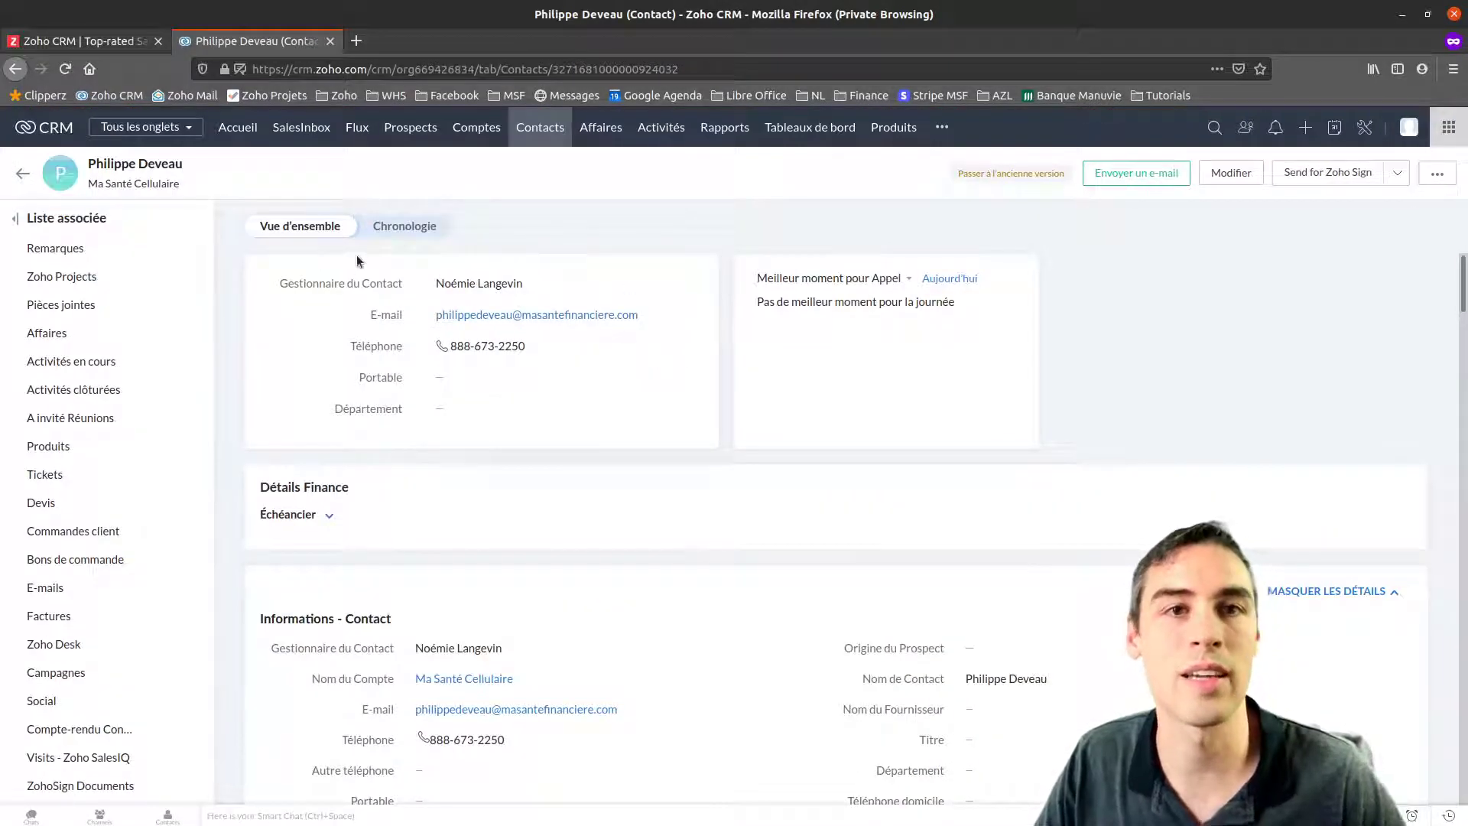
{"action": "scroll", "coordinate": [491, 420], "scroll_direction": "down", "scroll_amount": 3}
{"action": "scroll", "coordinate": [490, 425], "scroll_direction": "down", "scroll_amount": 3}
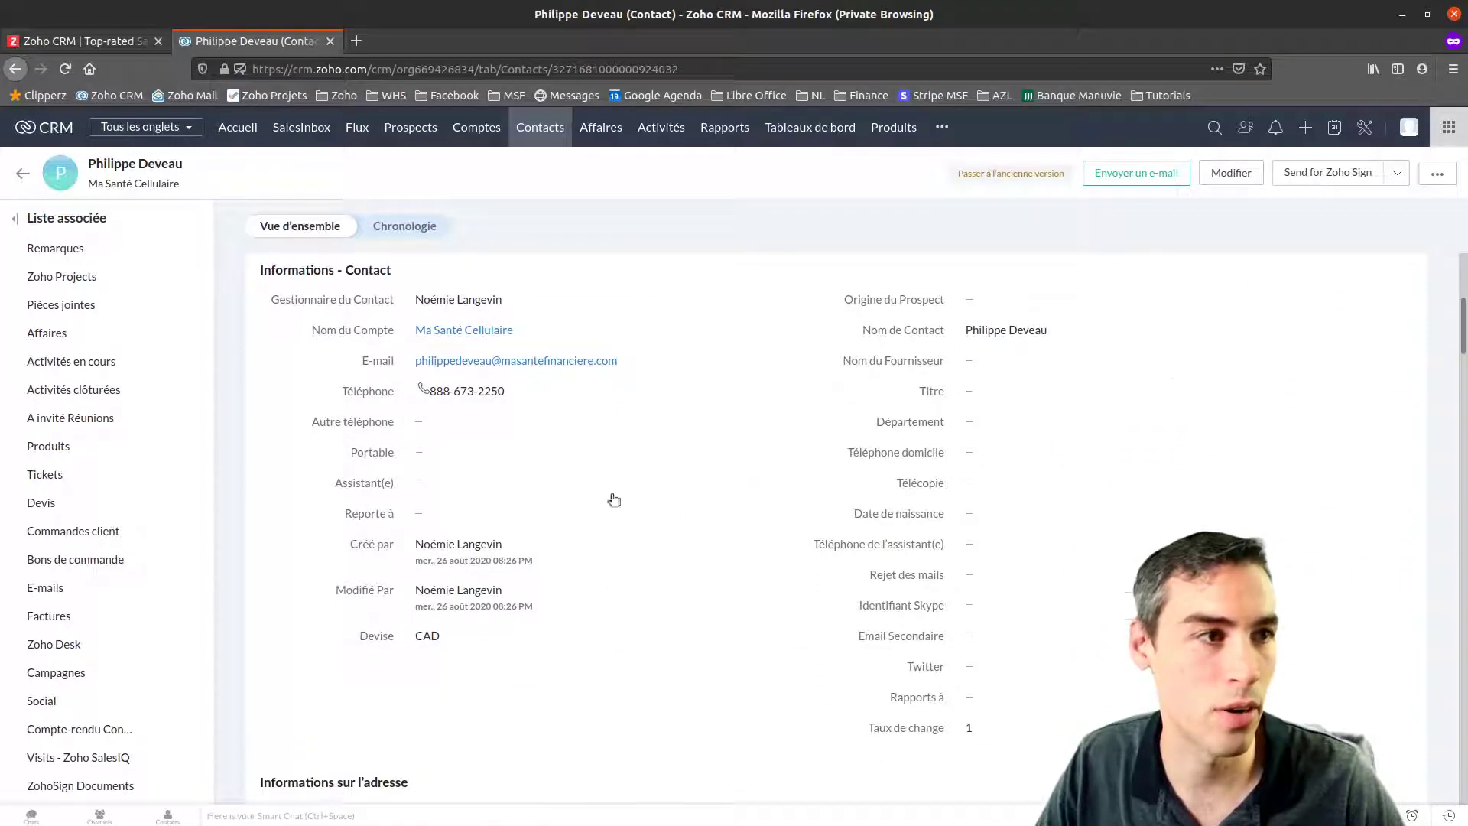
{"action": "scroll", "coordinate": [662, 524], "scroll_direction": "down", "scroll_amount": 8}
{"action": "left_click_drag", "start_coordinate": [273, 303], "coordinate": [1051, 440]}
{"action": "scroll", "coordinate": [586, 533], "scroll_direction": "down", "scroll_amount": 4}
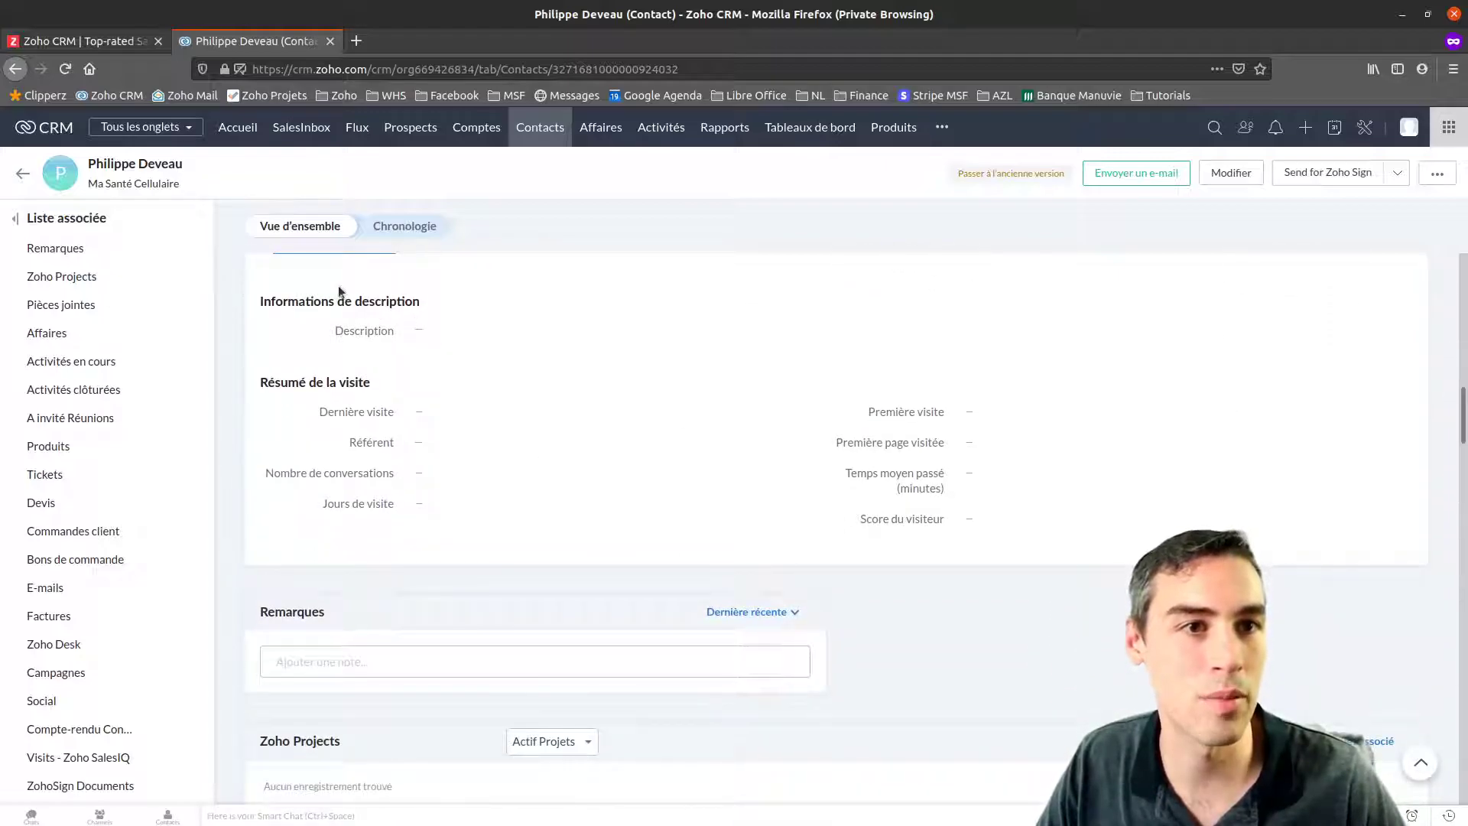
{"action": "scroll", "coordinate": [343, 319], "scroll_direction": "down", "scroll_amount": 4}
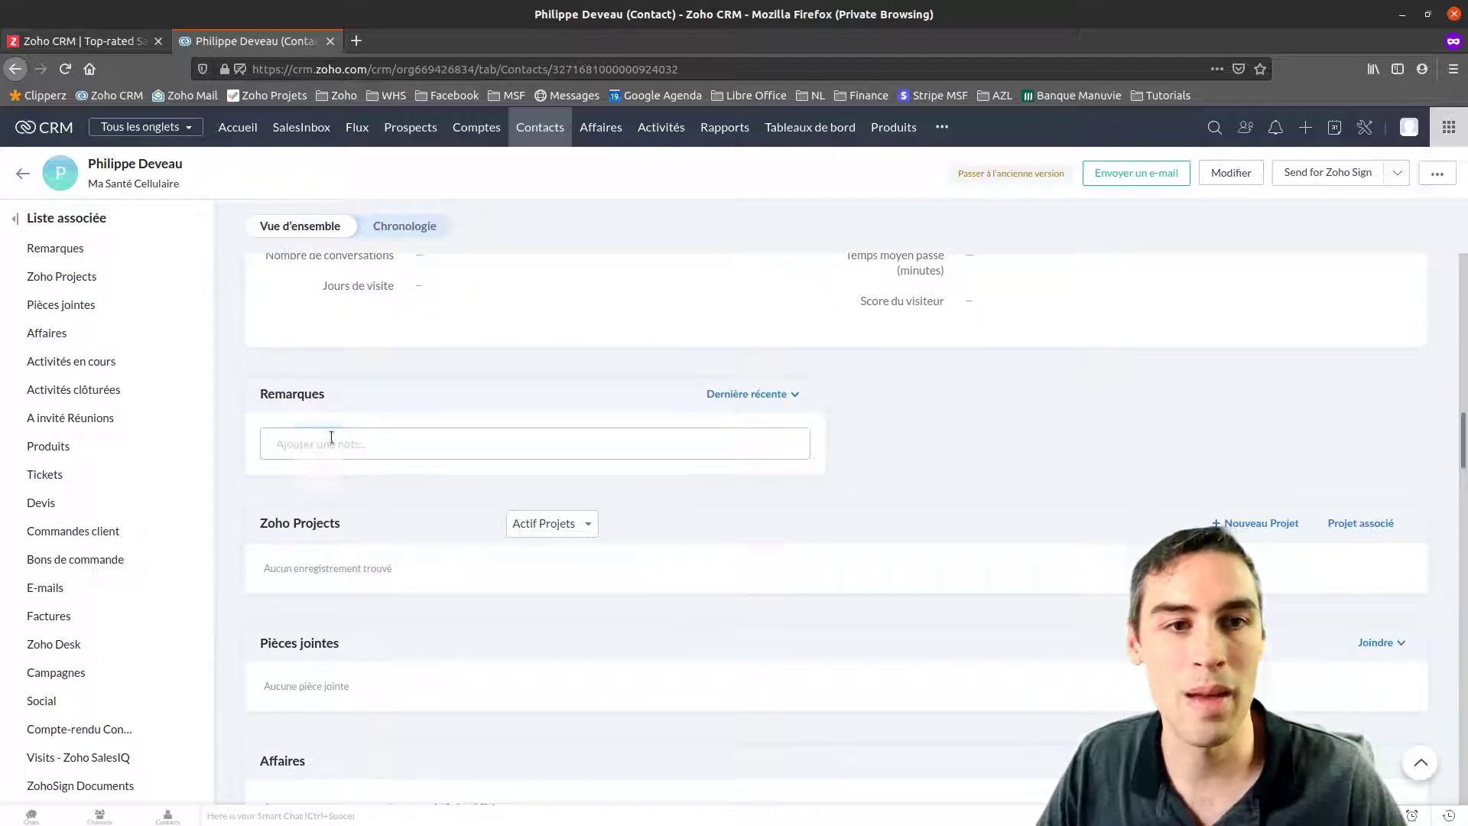
Add the first-contact note under the contact's Remarques
{"action": "left_click", "coordinate": [331, 440]}
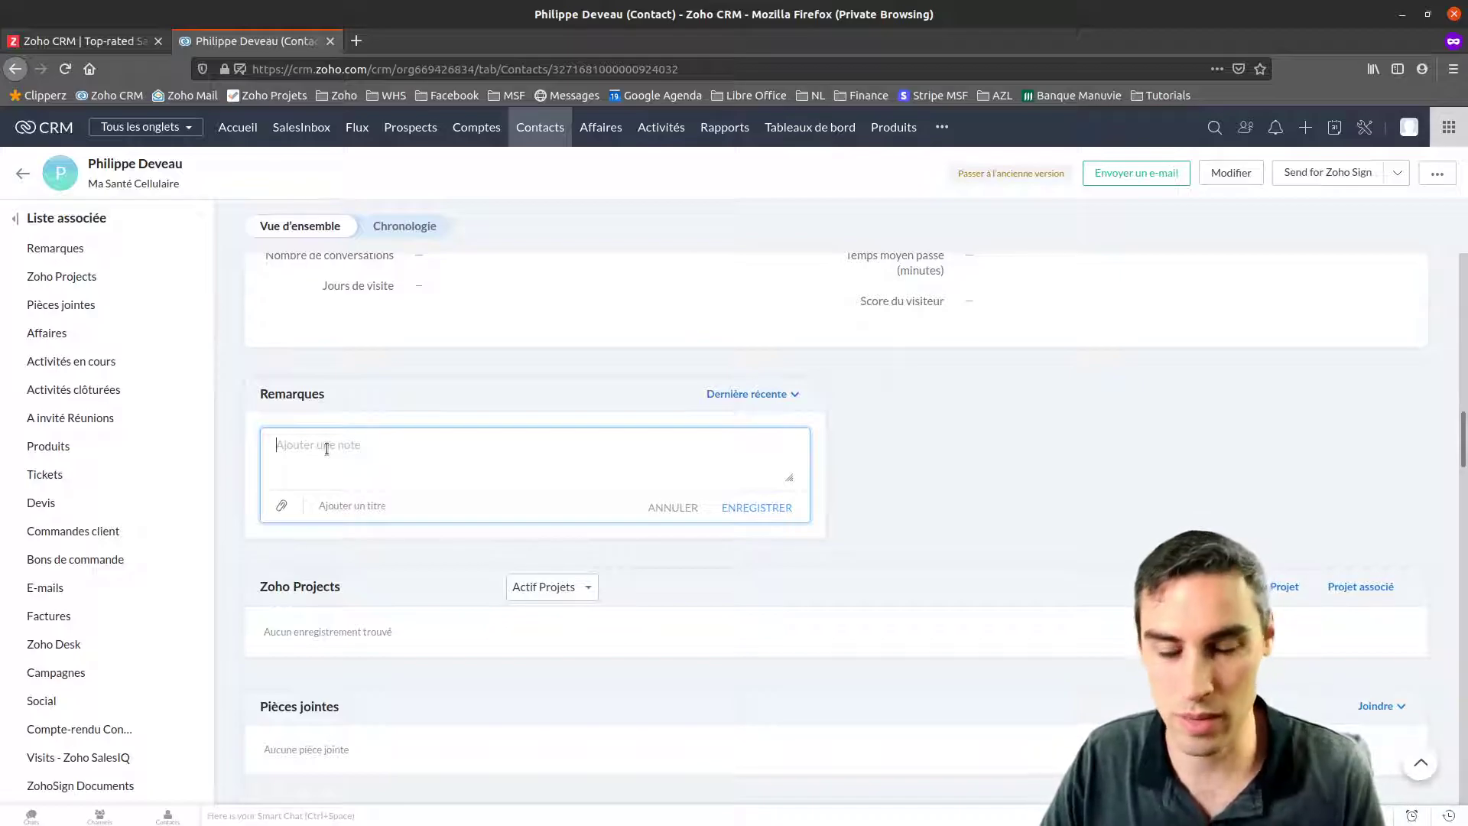
{"action": "type", "text": "P"}
{"action": "key", "text": "BackSpace"}
{"action": "type", "text": "PRemier contact effectué par Noémie."}
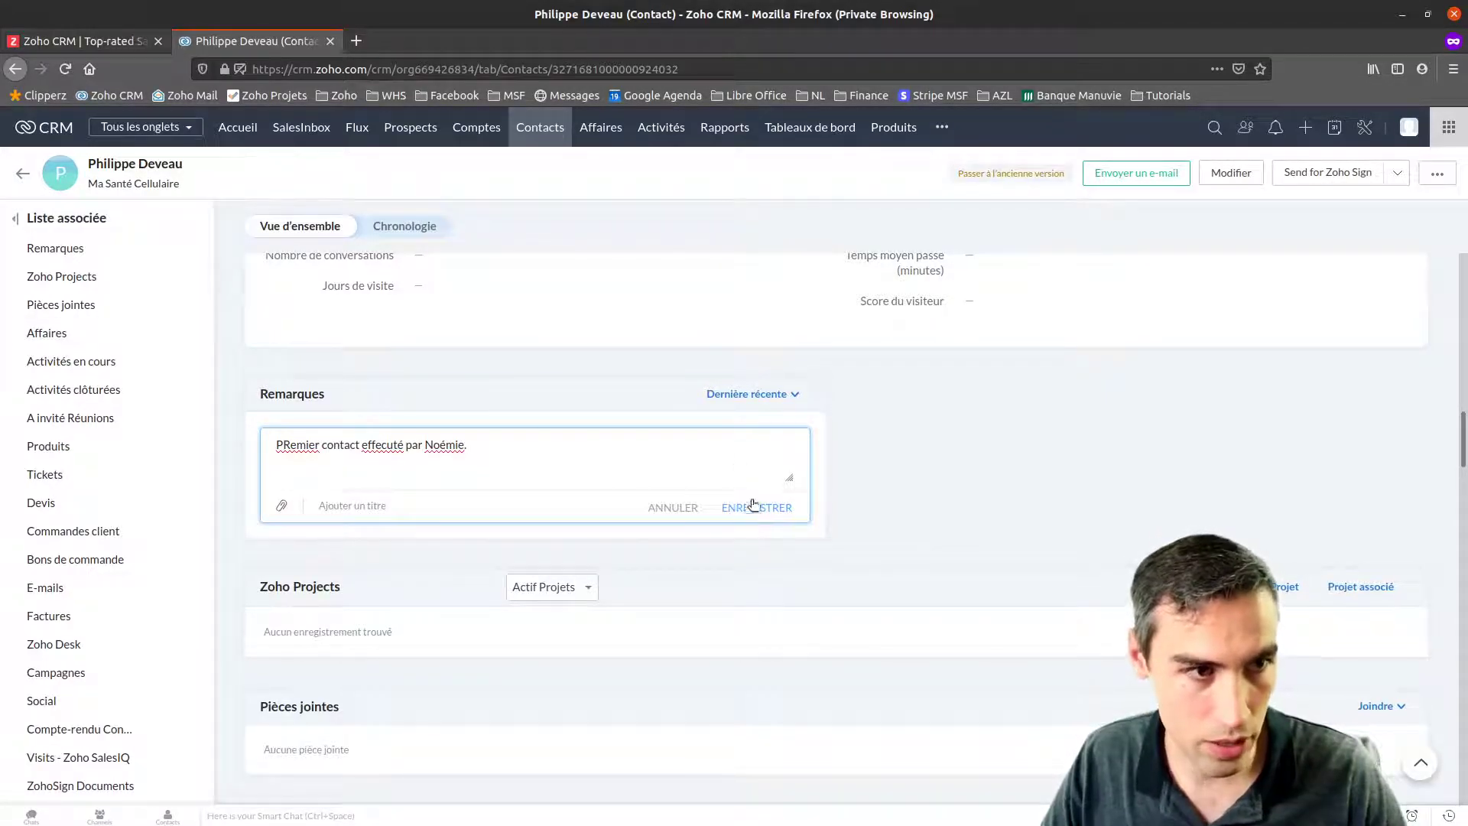
{"action": "left_click", "coordinate": [748, 510]}
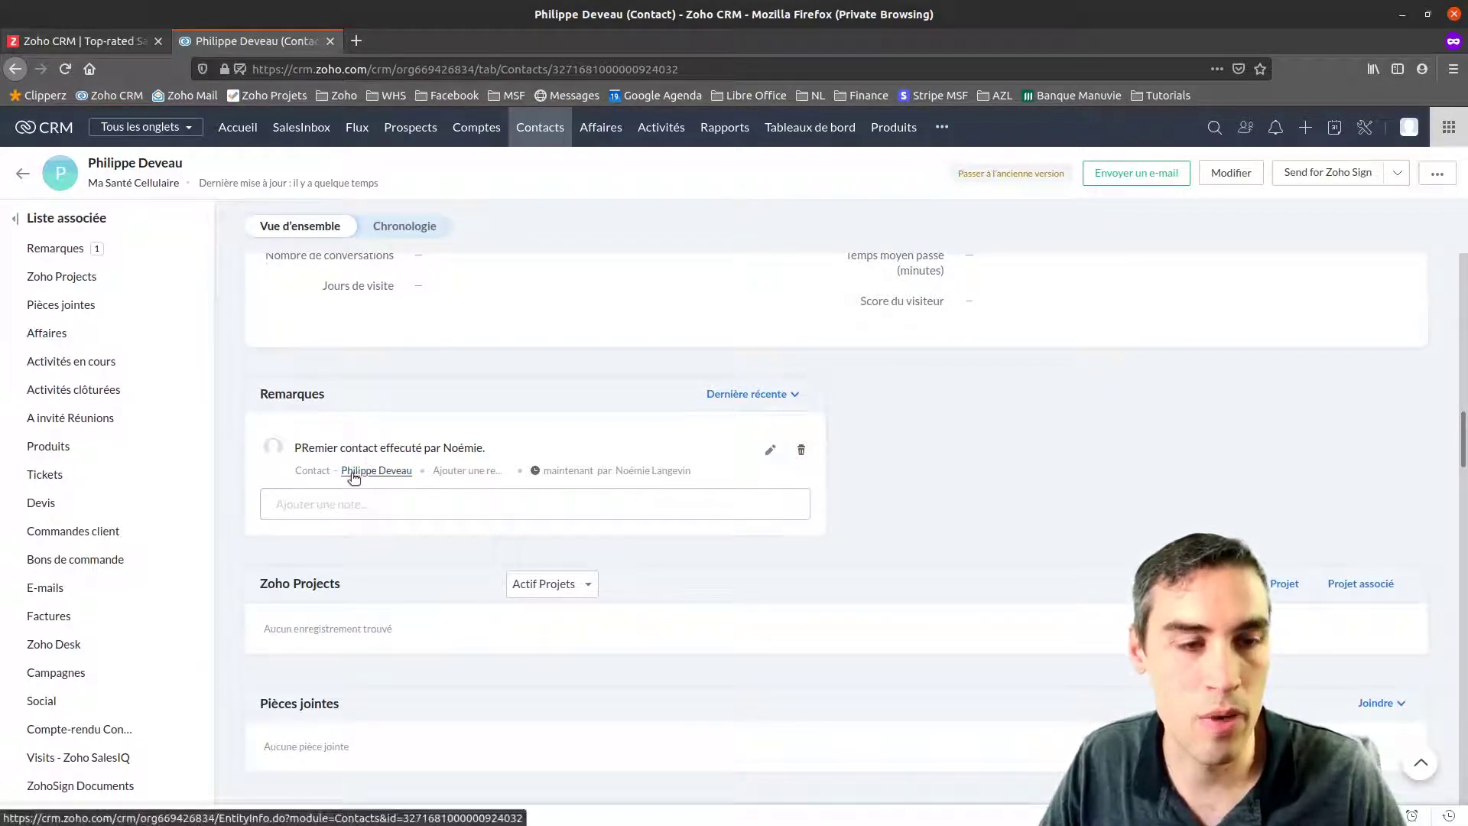
Add the notes 'Devis envoyé par courriel' and 'Facture envoyé.' to the contact
{"action": "mouse_move", "coordinate": [361, 472]}
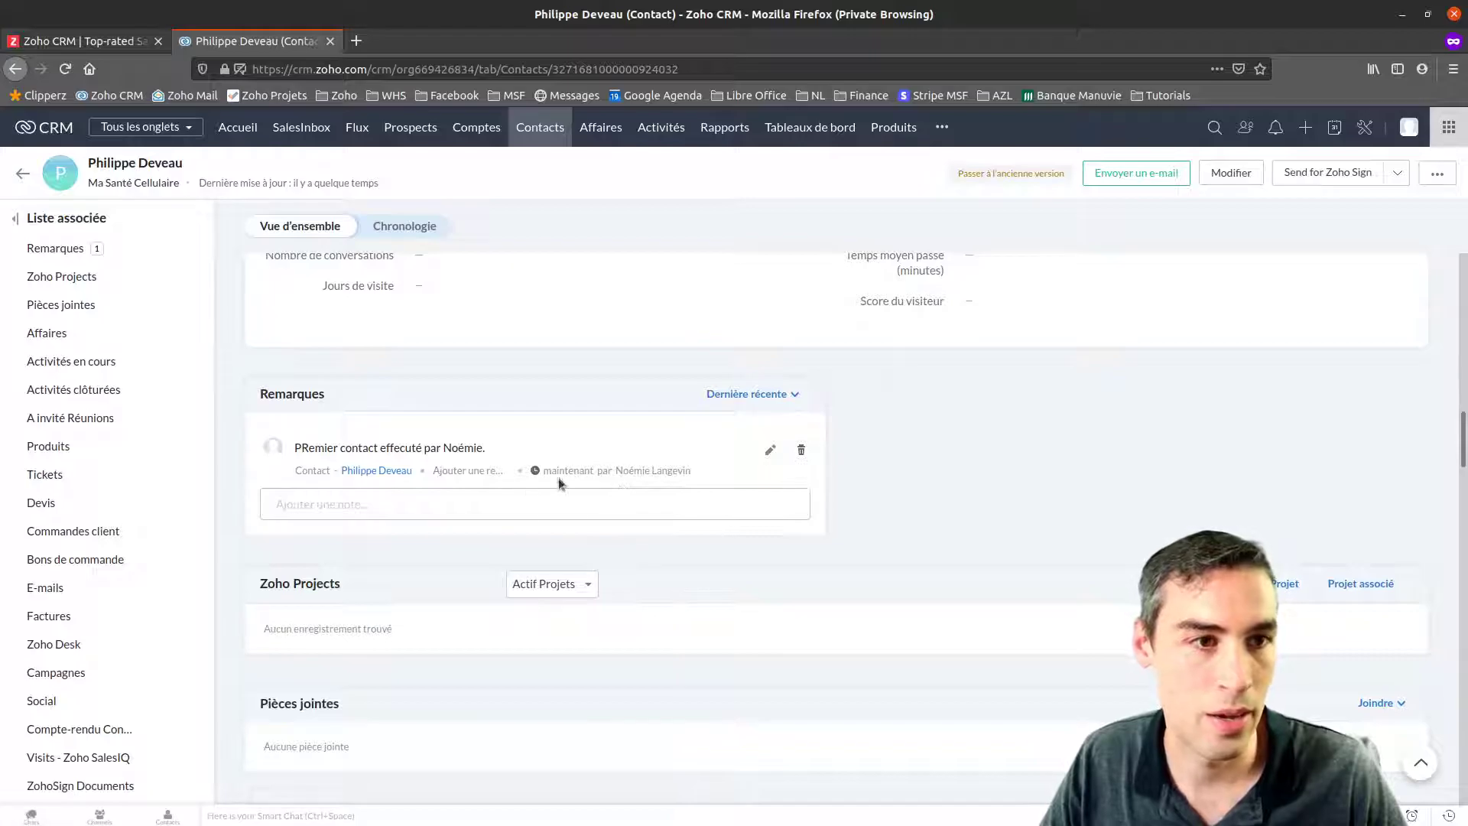
{"action": "mouse_move", "coordinate": [557, 467]}
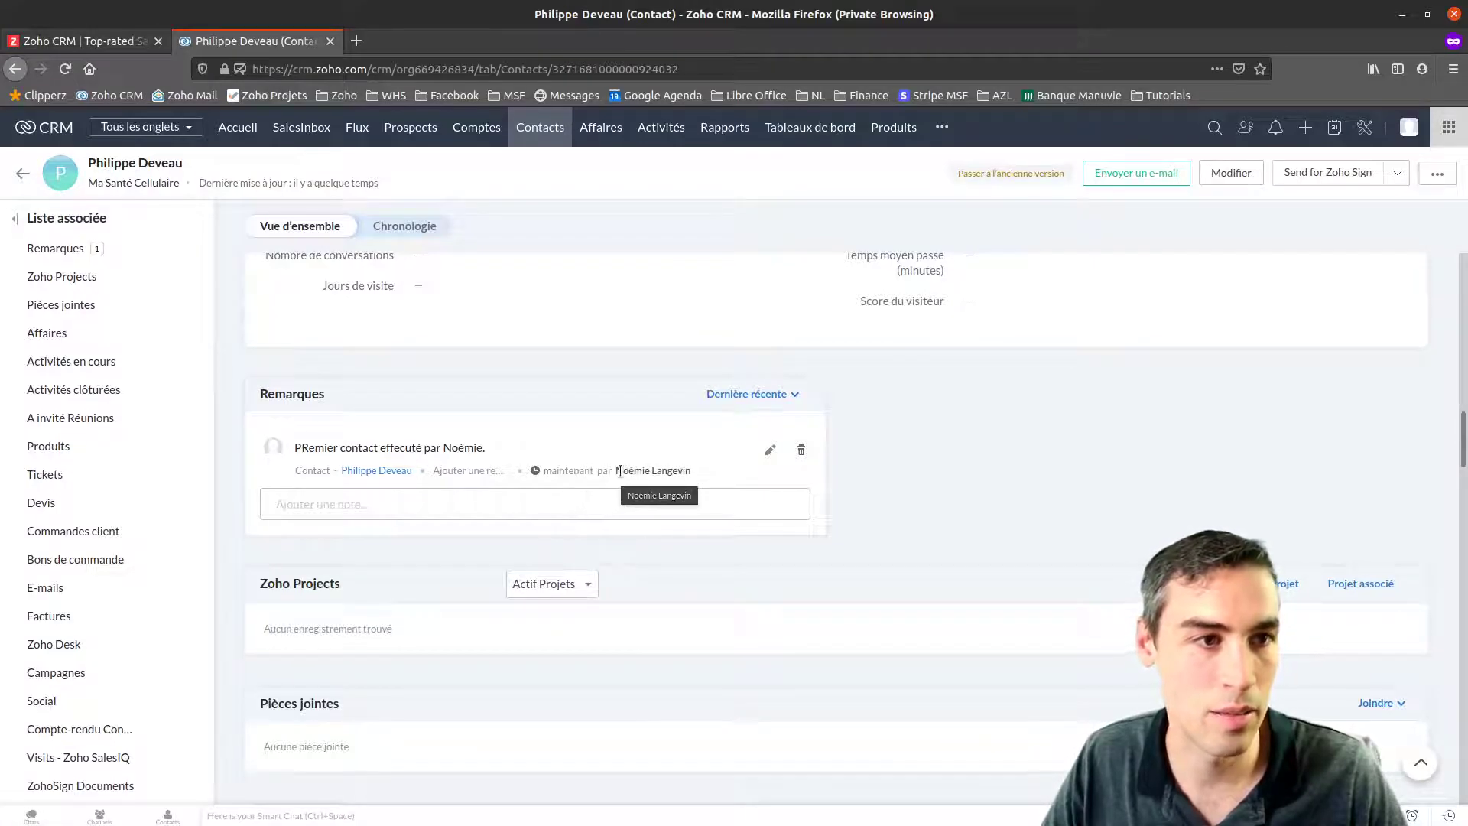
{"action": "left_click", "coordinate": [354, 502]}
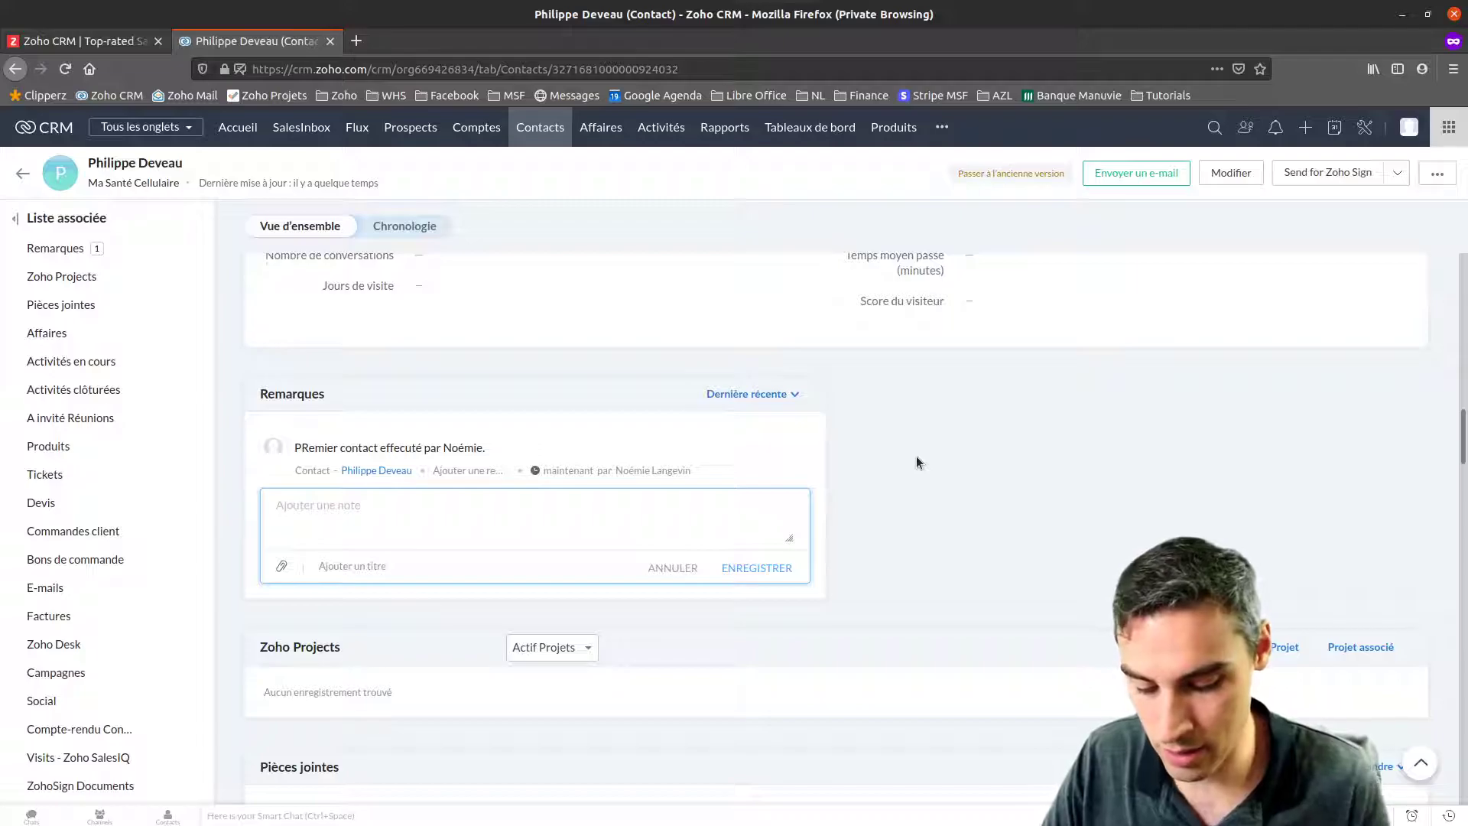
{"action": "type", "text": "Devis envoyé:"}
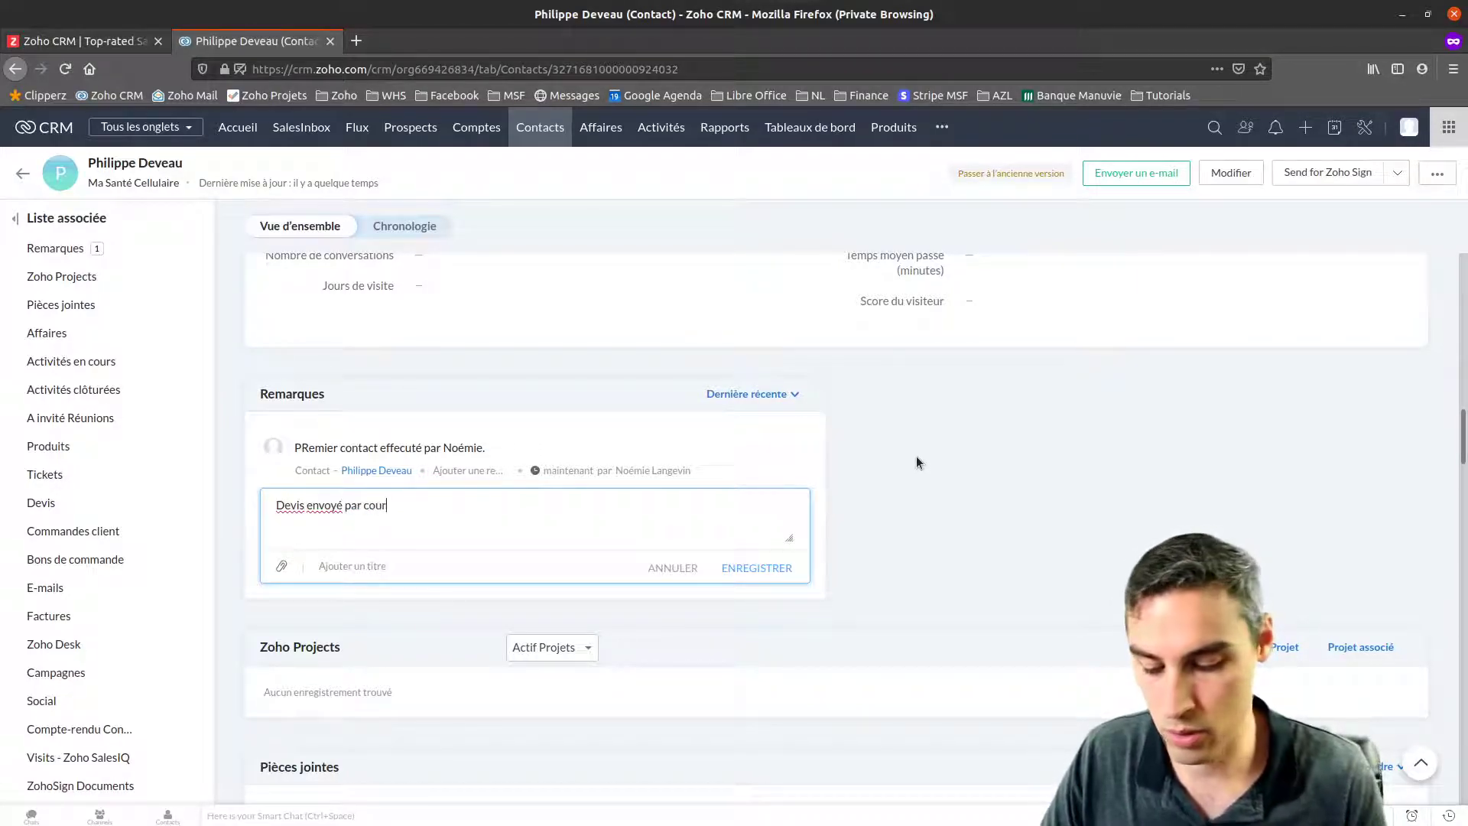
{"action": "left_click", "coordinate": [757, 567]}
{"action": "left_click", "coordinate": [410, 564]}
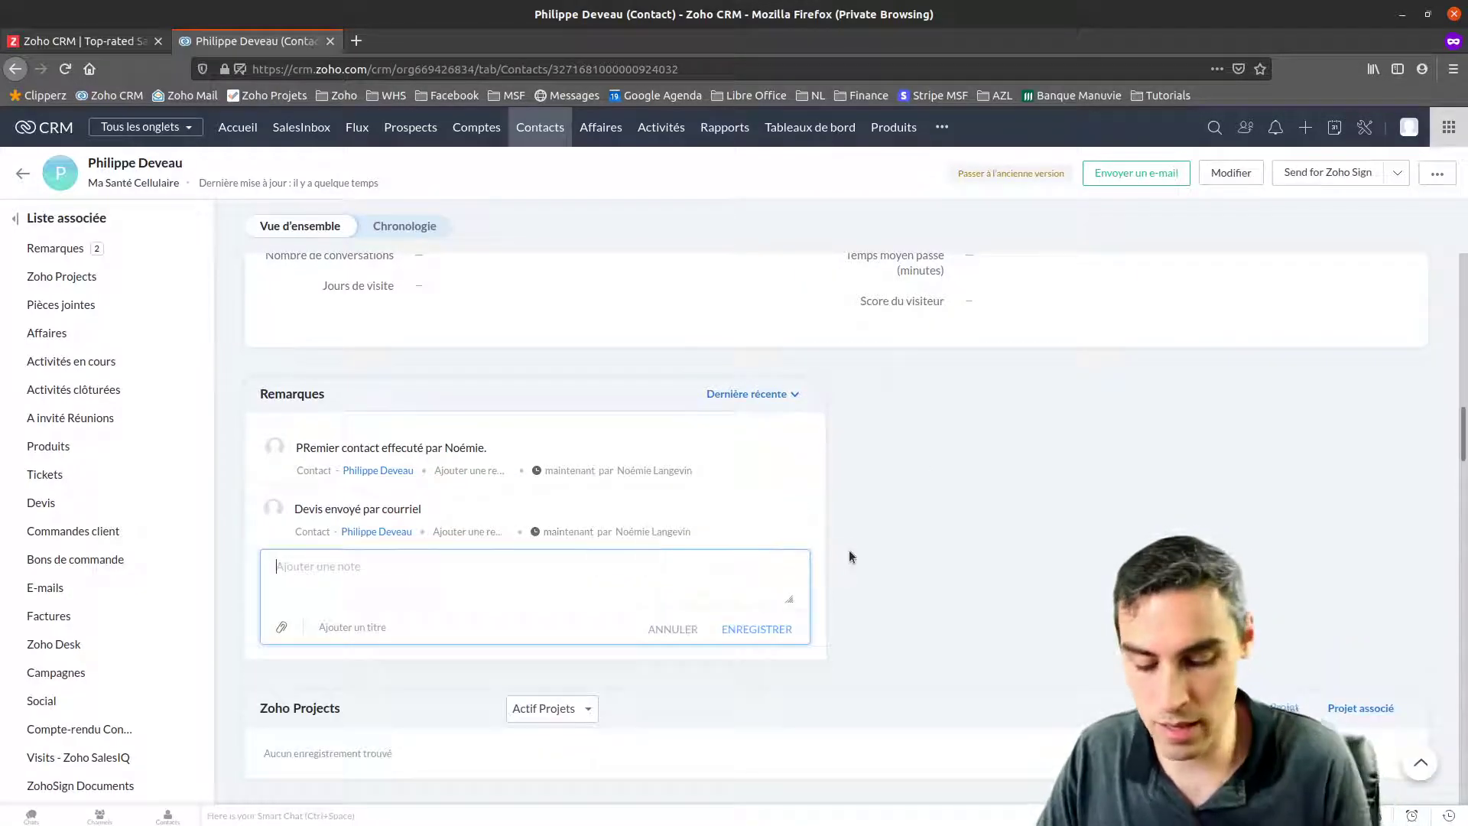
{"action": "type", "text": "Facture envo"}
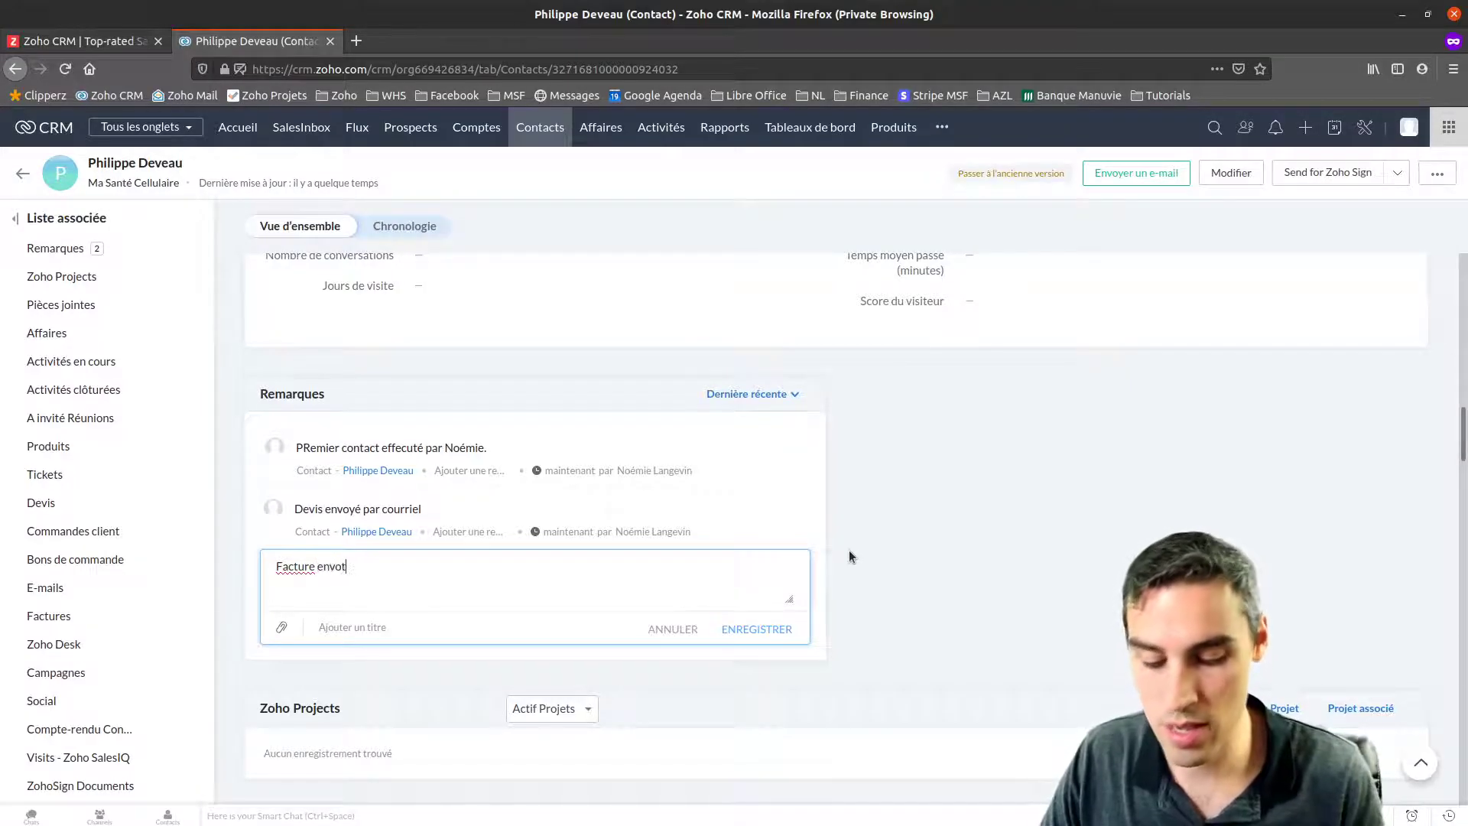
{"action": "type", "text": "yé."}
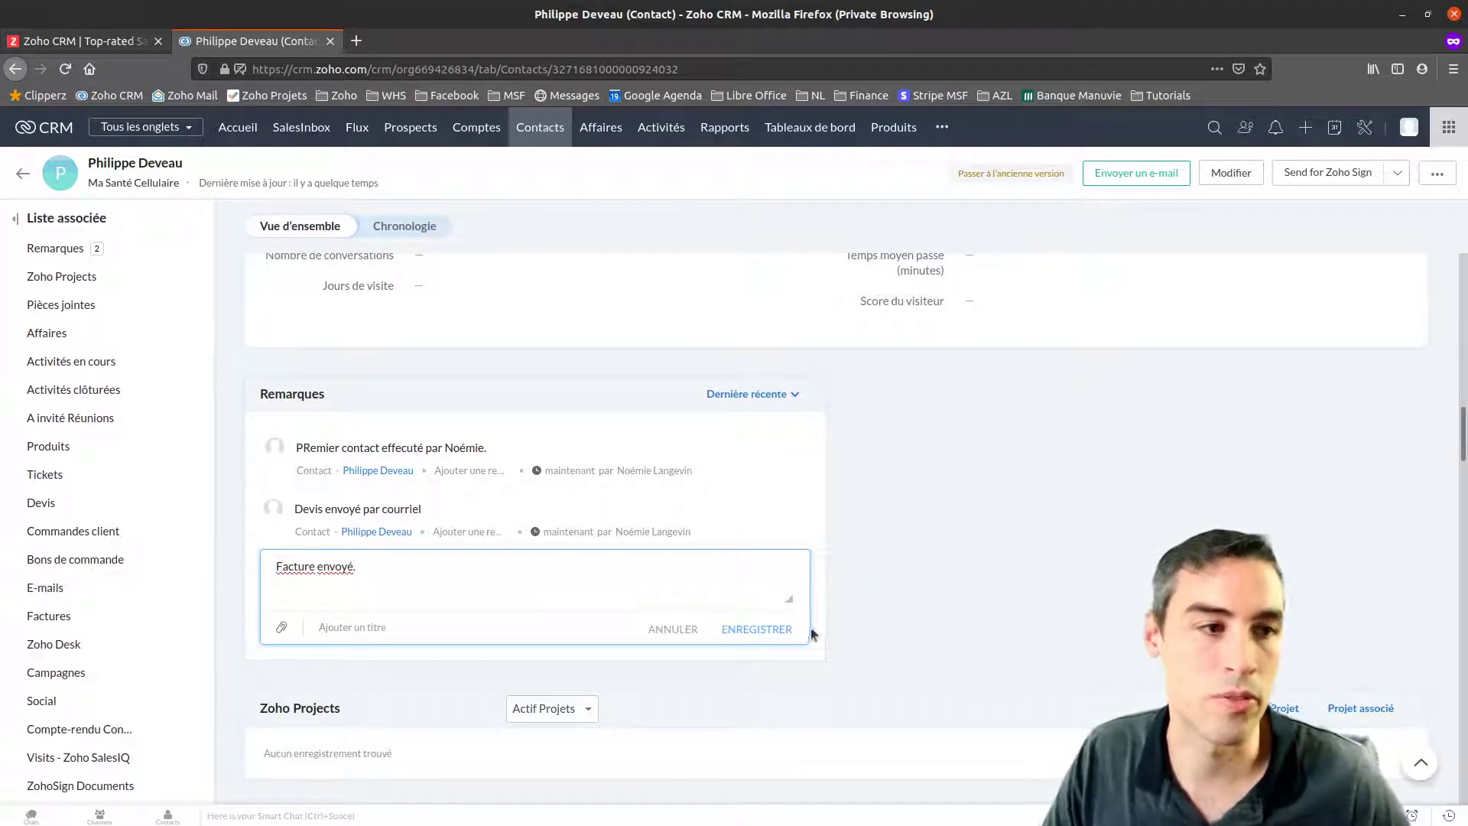
{"action": "left_click", "coordinate": [756, 629]}
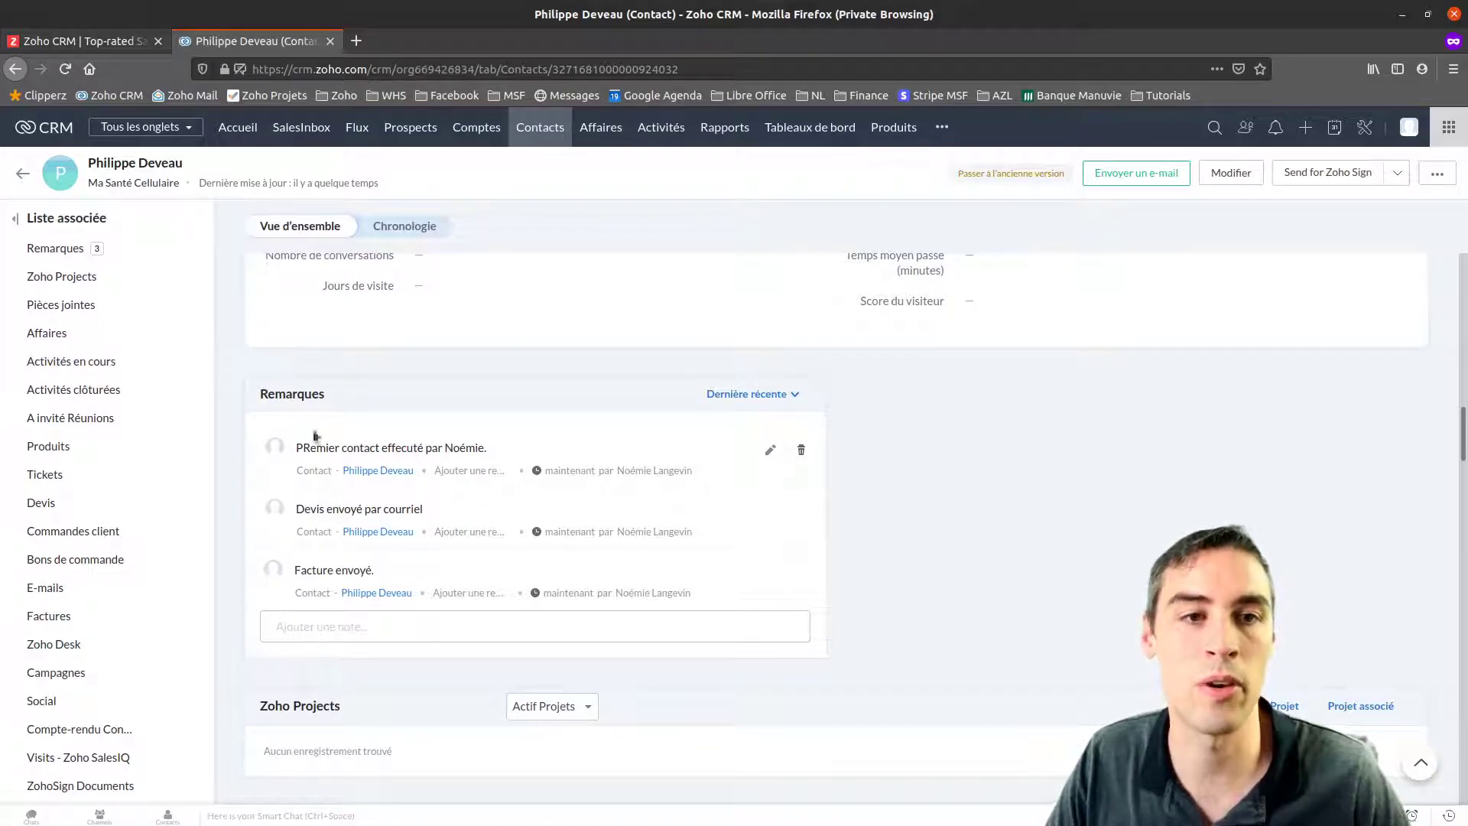
From the contact's Affaires section, start a new deal named 'Vente d'un produit'
{"action": "scroll", "coordinate": [444, 579], "scroll_direction": "down", "scroll_amount": 5}
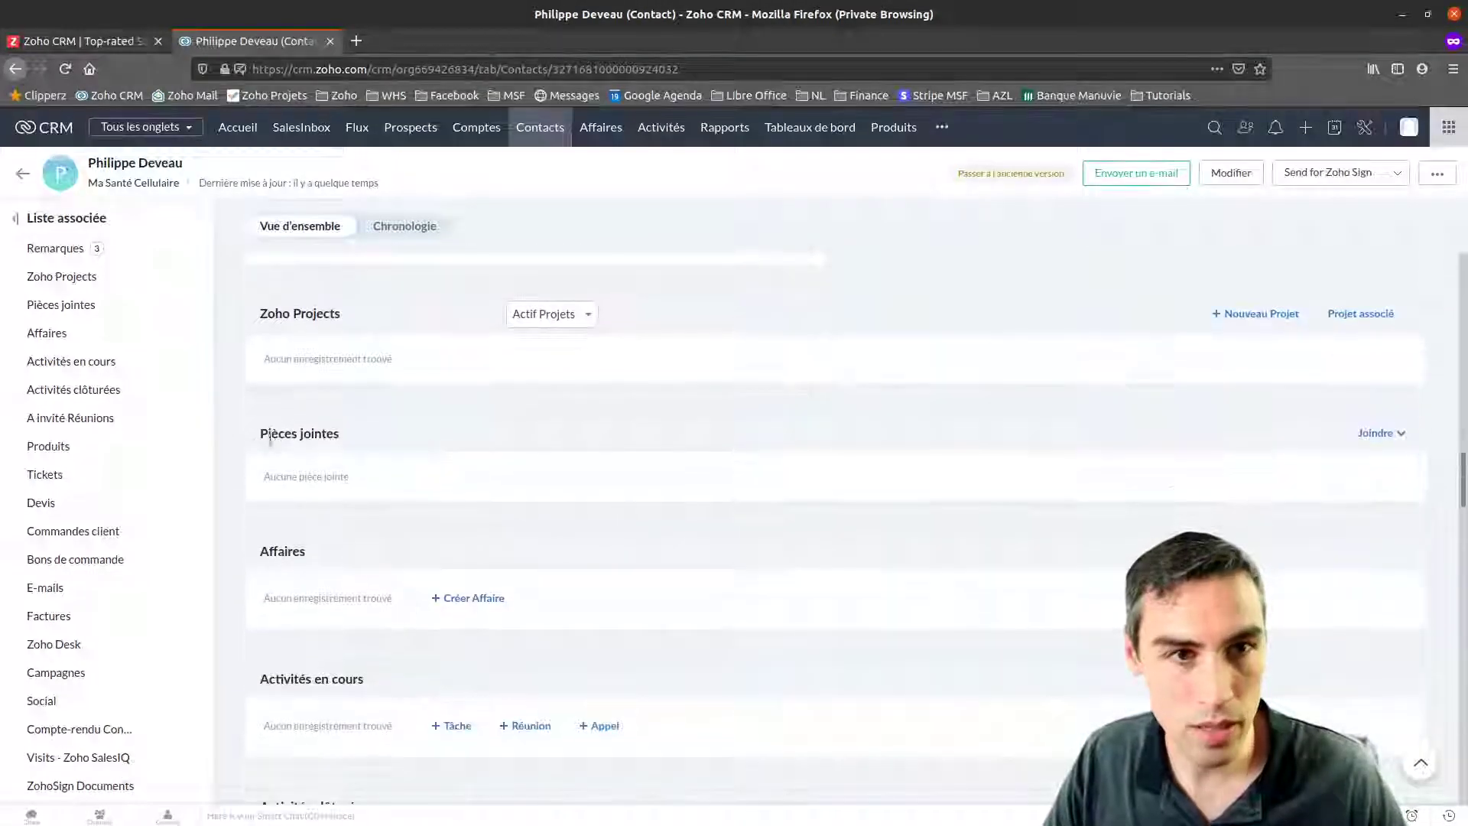
{"action": "left_click_drag", "start_coordinate": [259, 431], "coordinate": [360, 436]}
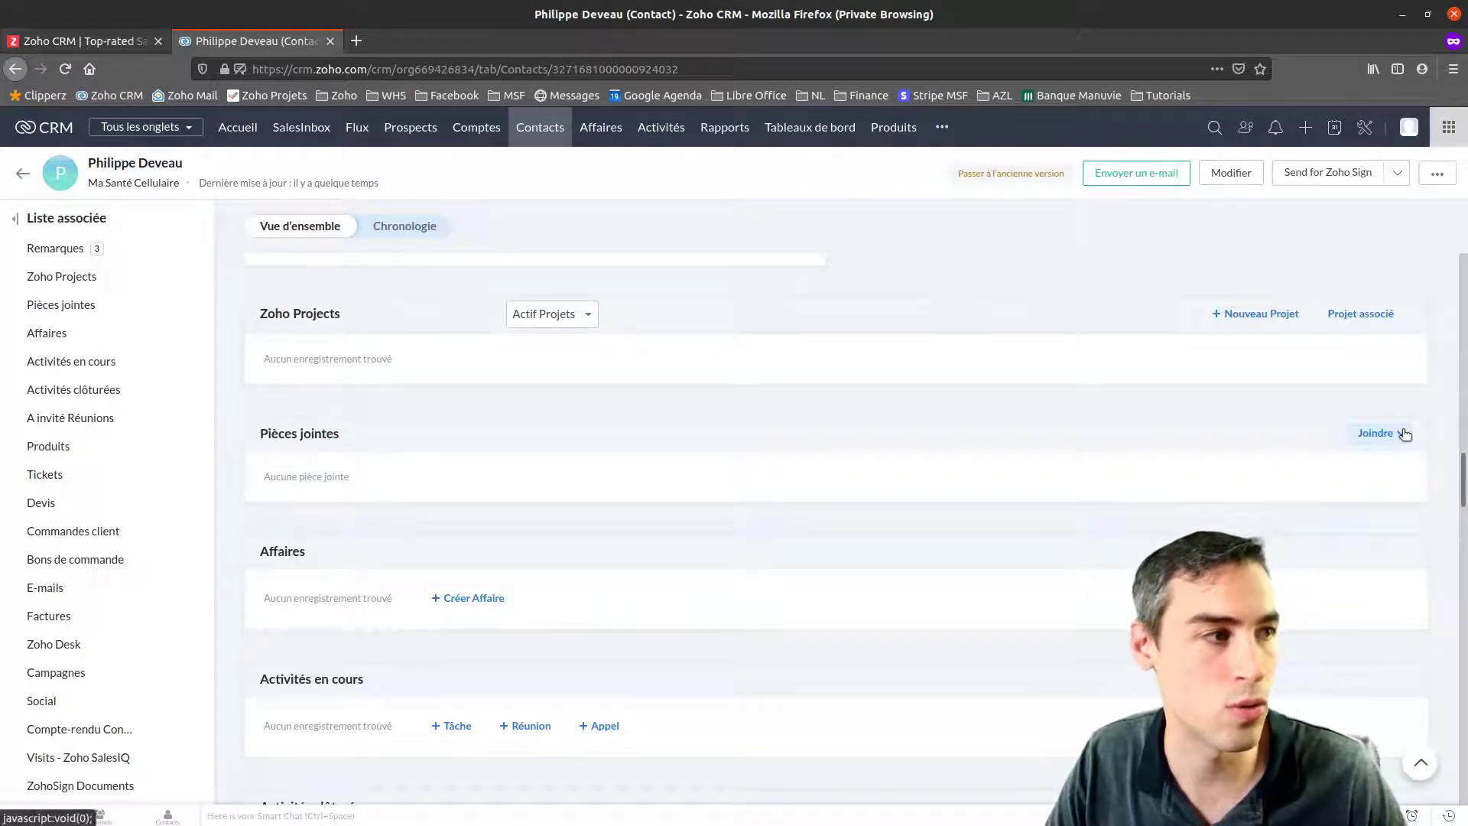
{"action": "scroll", "coordinate": [442, 457], "scroll_direction": "down", "scroll_amount": 3}
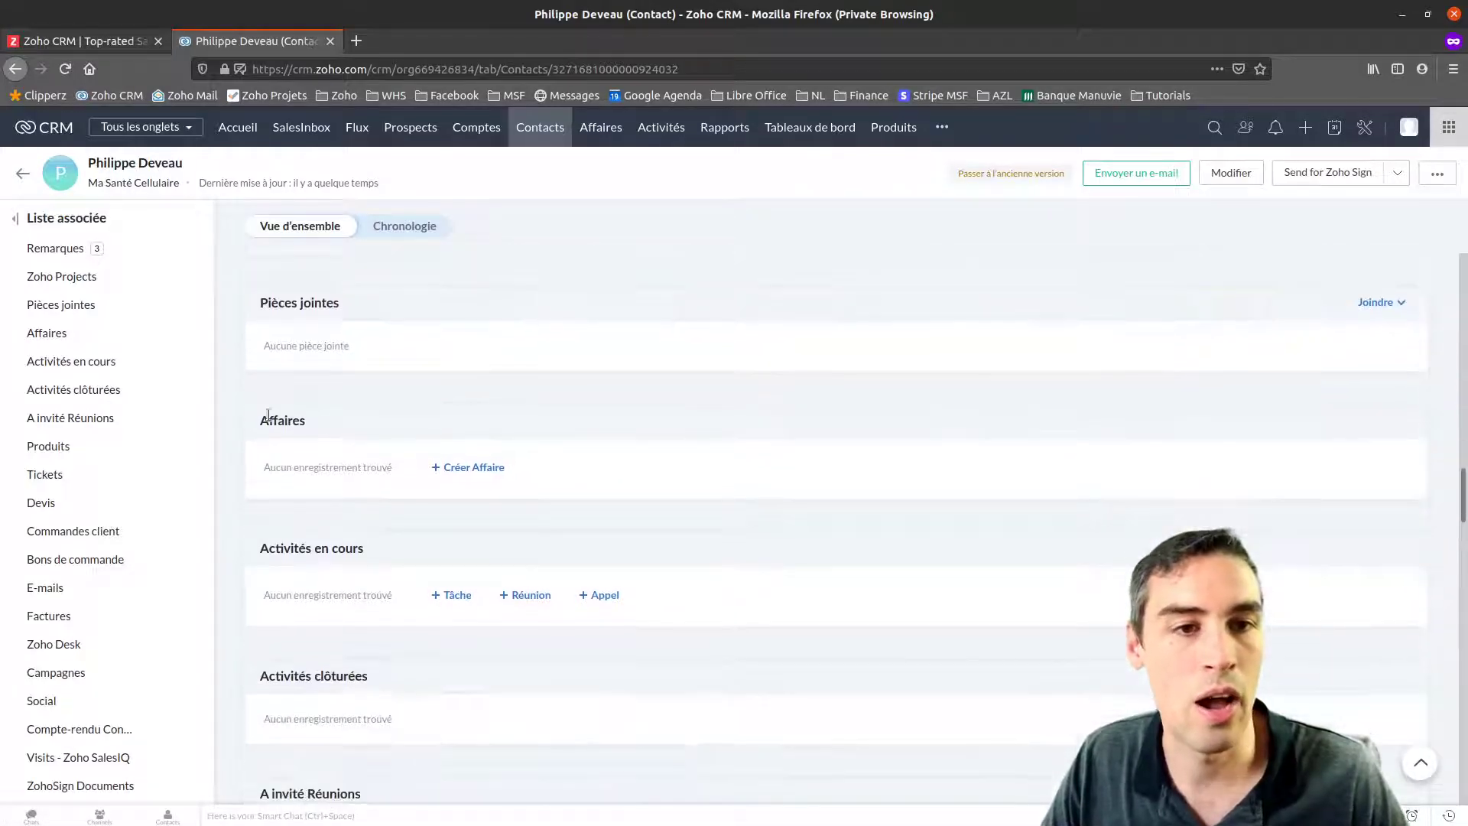
{"action": "double_click", "coordinate": [266, 422]}
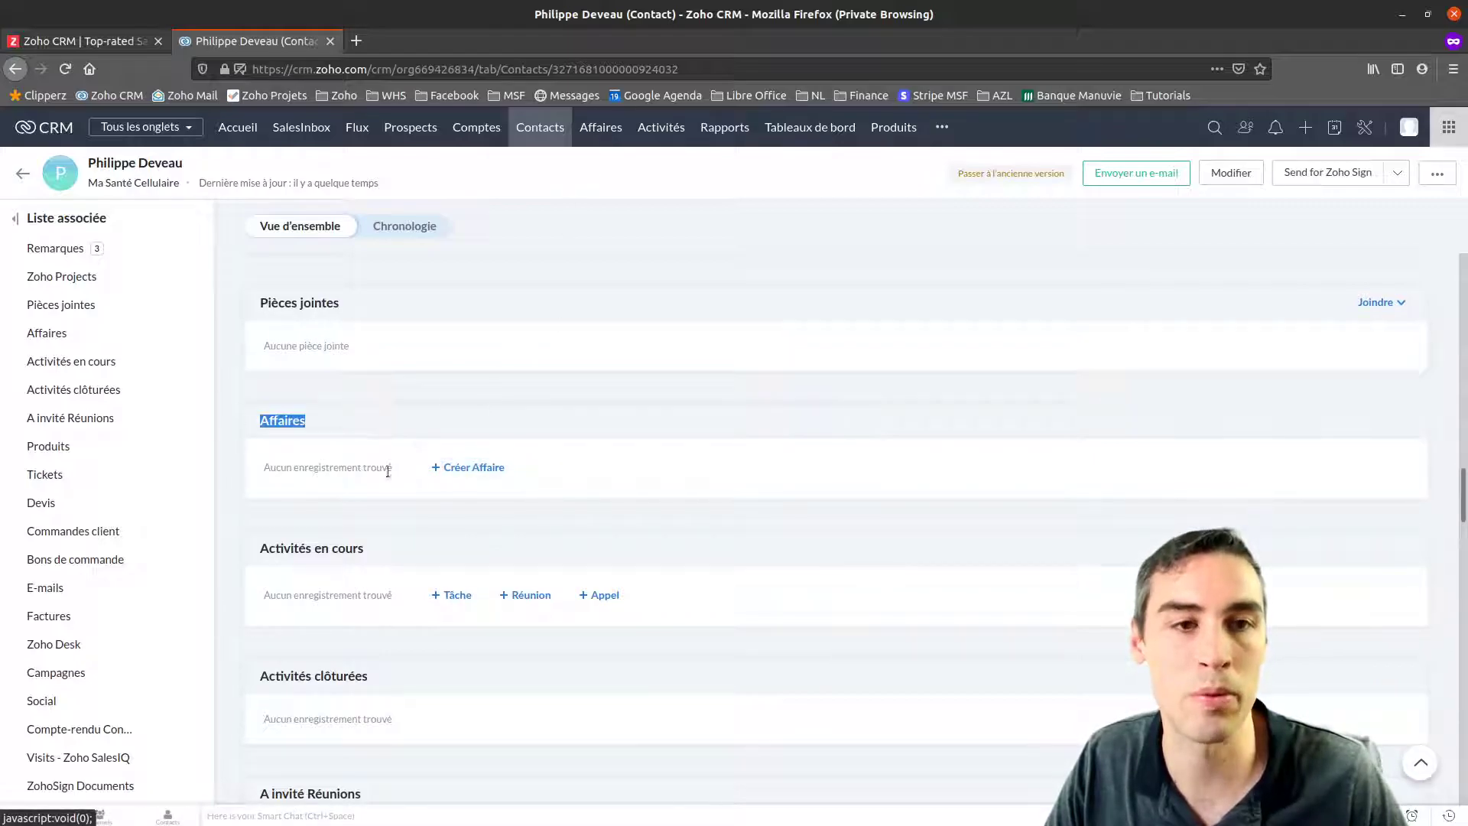
{"action": "left_click", "coordinate": [472, 467]}
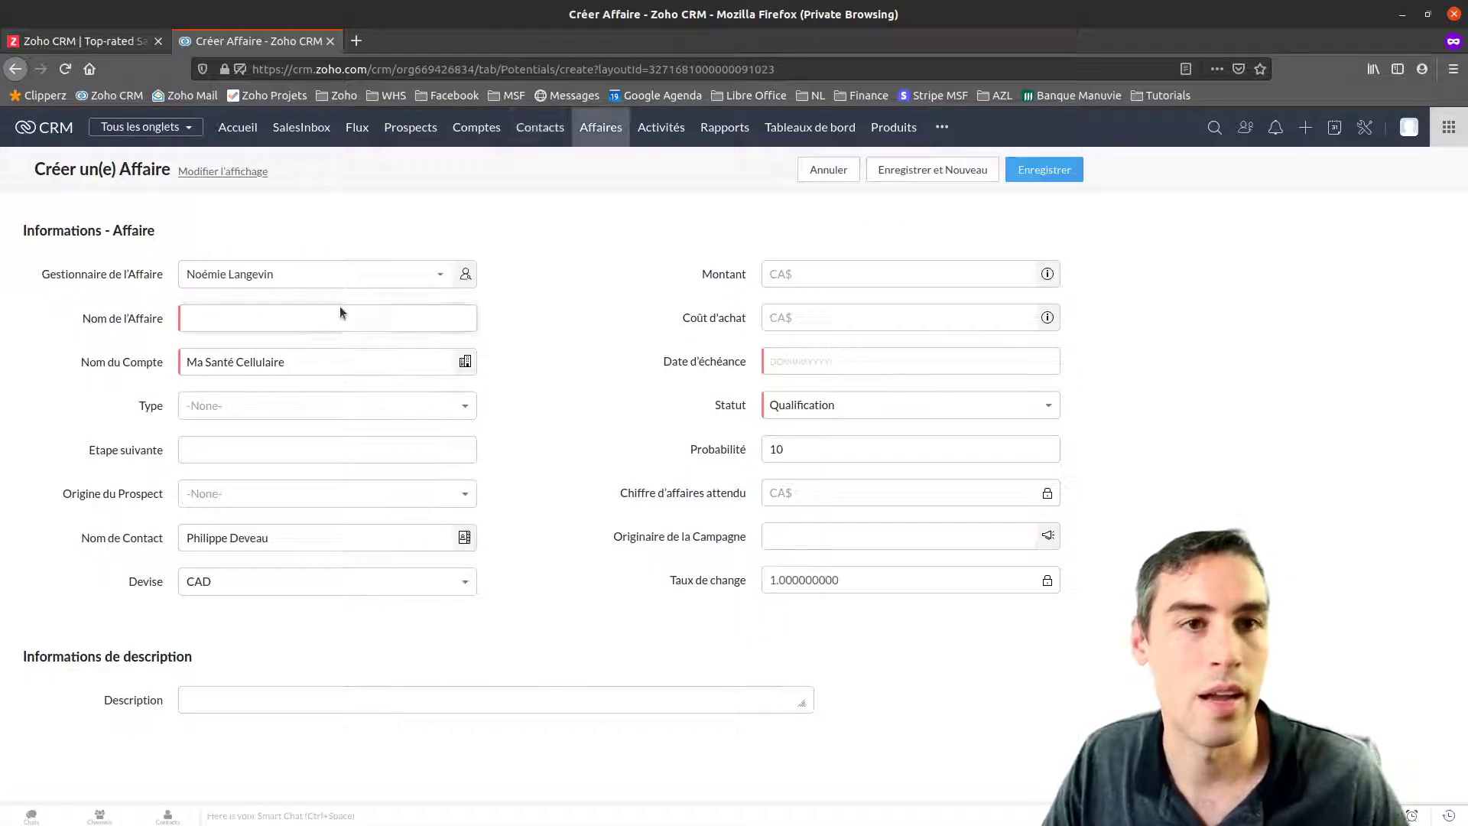
{"action": "left_click", "coordinate": [216, 318]}
{"action": "type", "text": "Vente d'un poduit"}
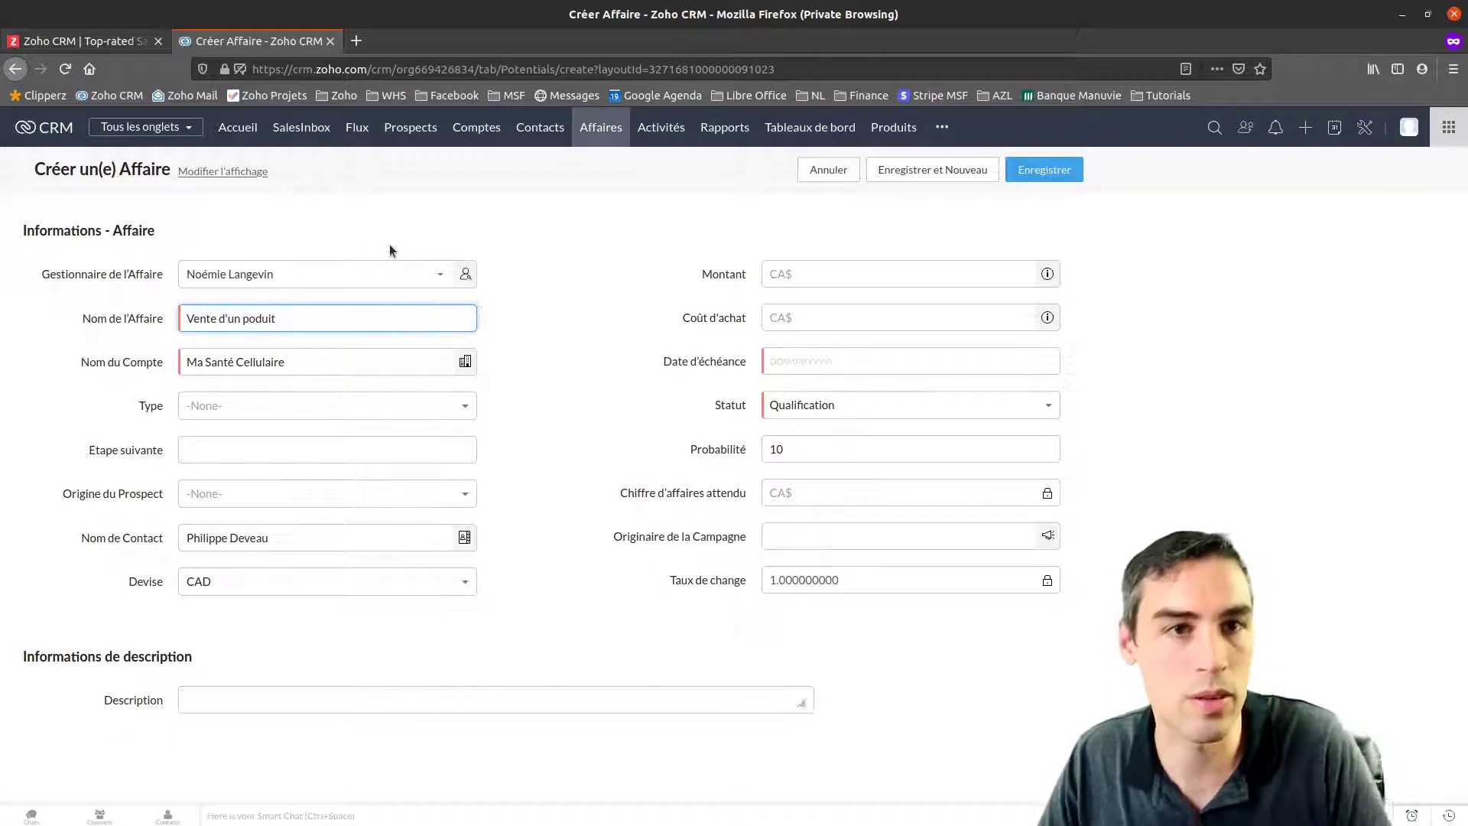
{"action": "left_click", "coordinate": [247, 318]}
{"action": "type", "text": "e"}
{"action": "key", "text": "BackSpace"}
{"action": "type", "text": "r"}
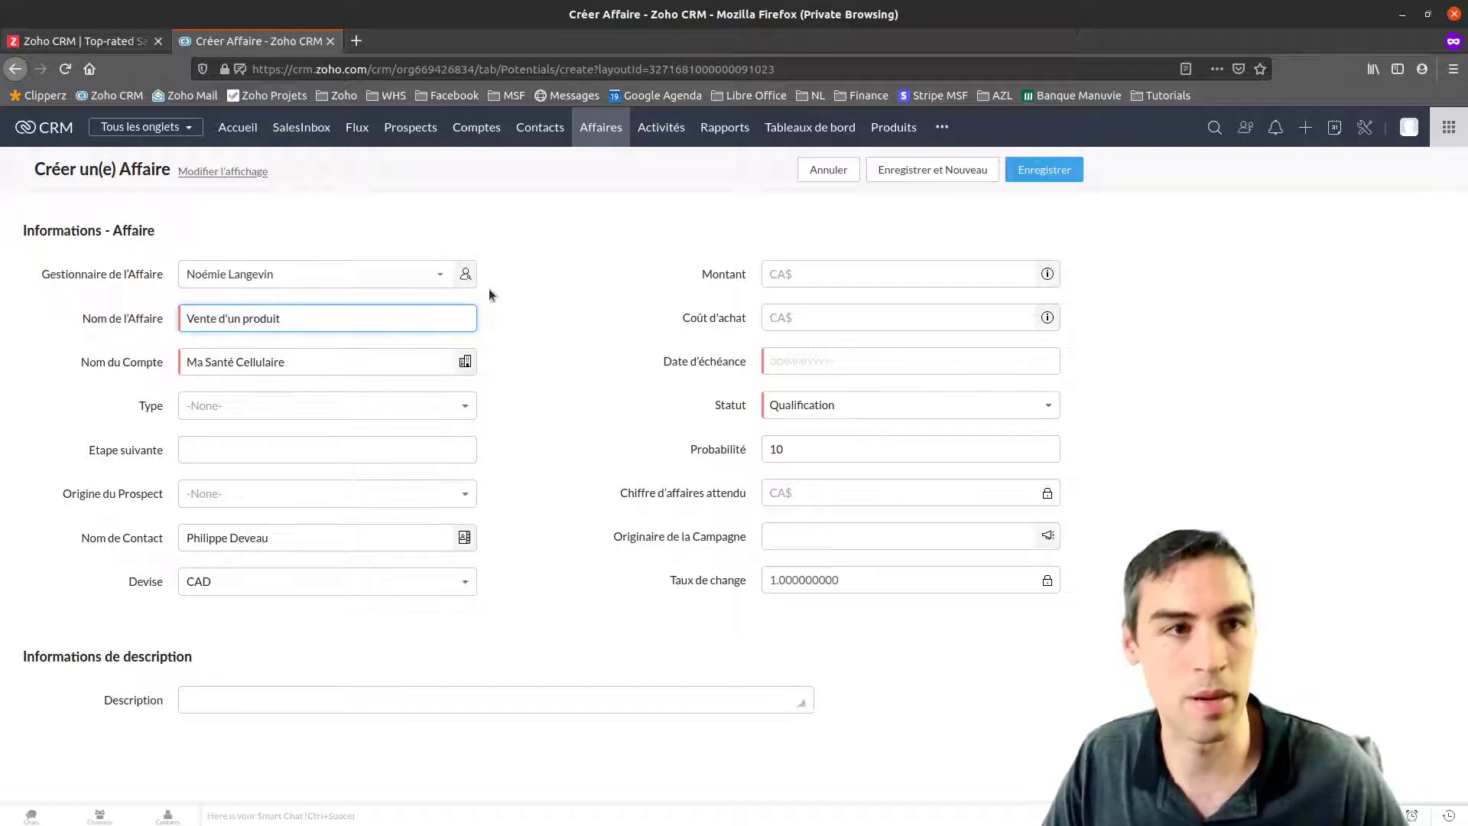
{"action": "left_click", "coordinate": [792, 314]}
Set the deal amount to 100 and due date to 27/08/2020, keeping status Qualification
{"action": "left_click", "coordinate": [819, 277]}
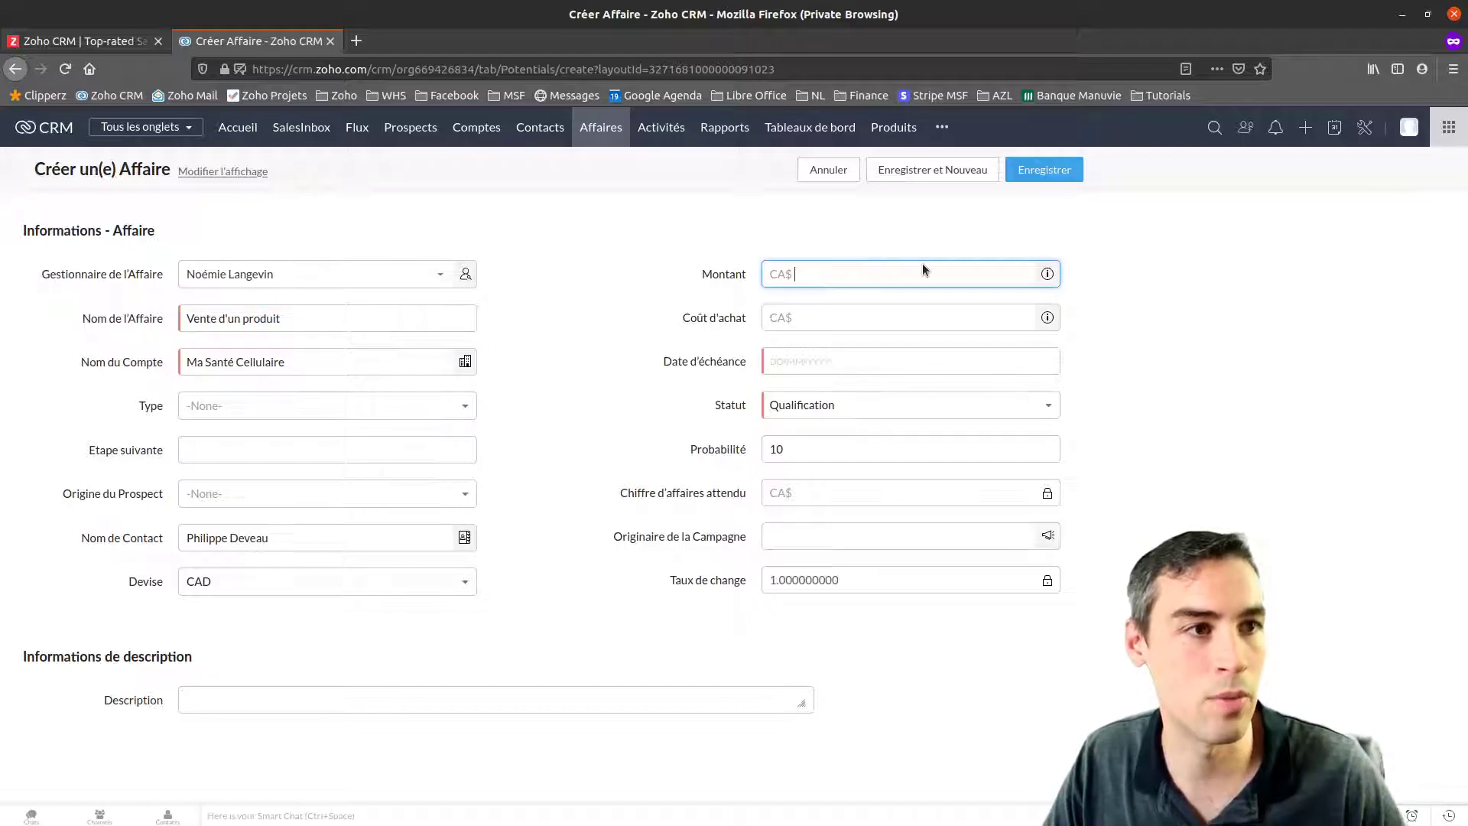
{"action": "type", "text": "100"}
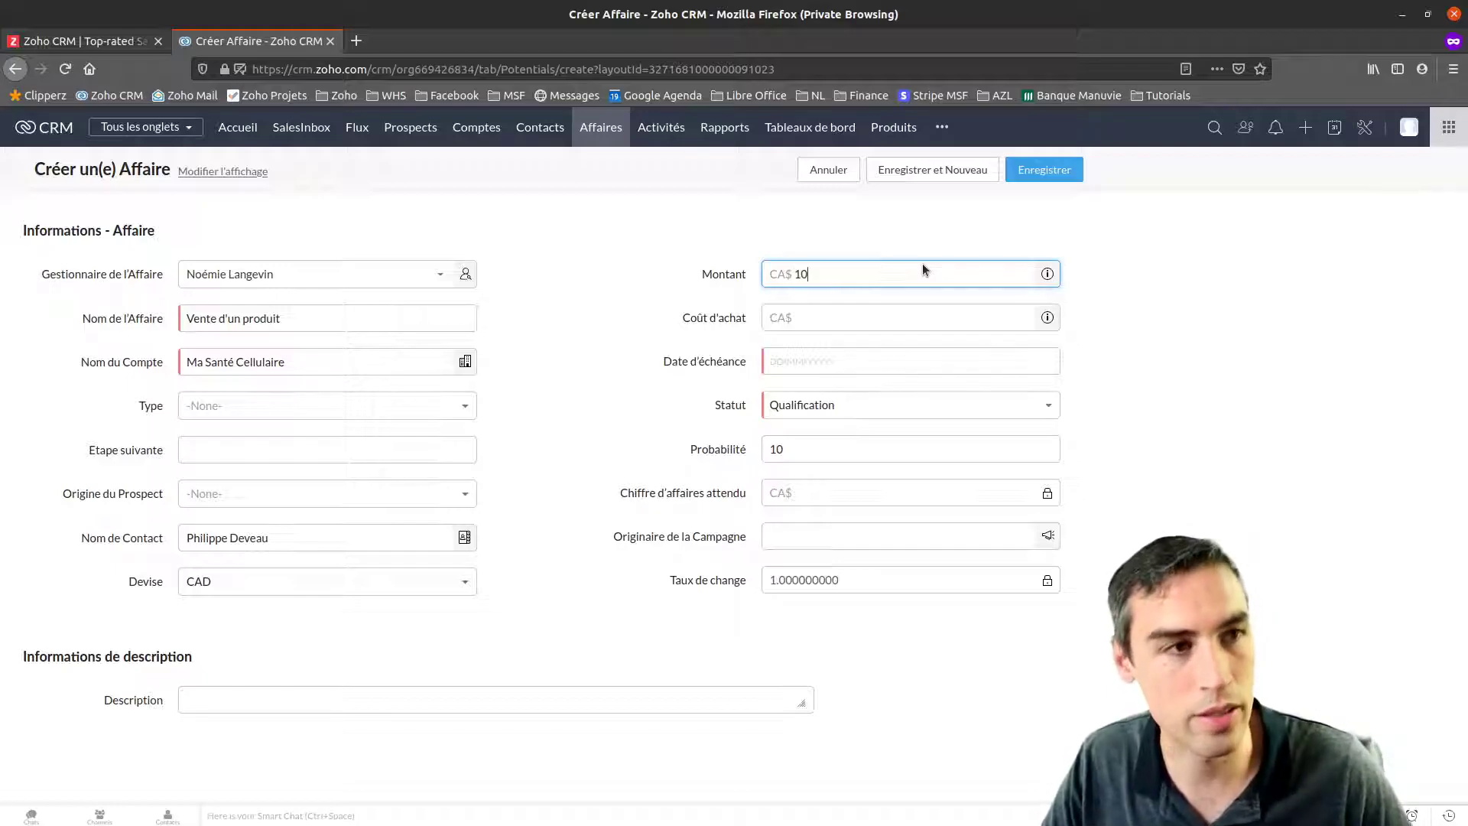
{"action": "left_click", "coordinate": [800, 366]}
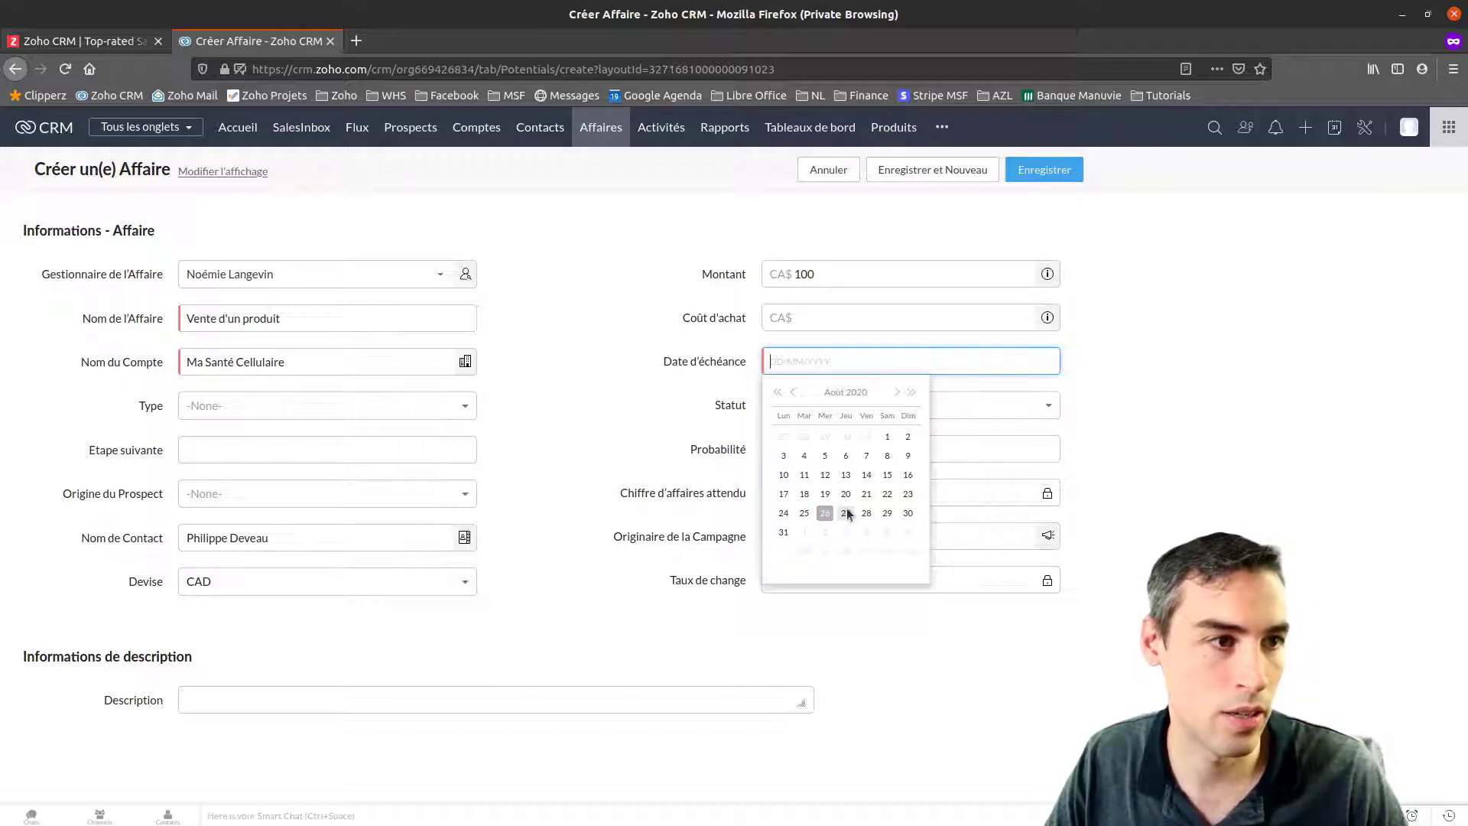
{"action": "left_click", "coordinate": [847, 511]}
{"action": "left_click", "coordinate": [864, 407]}
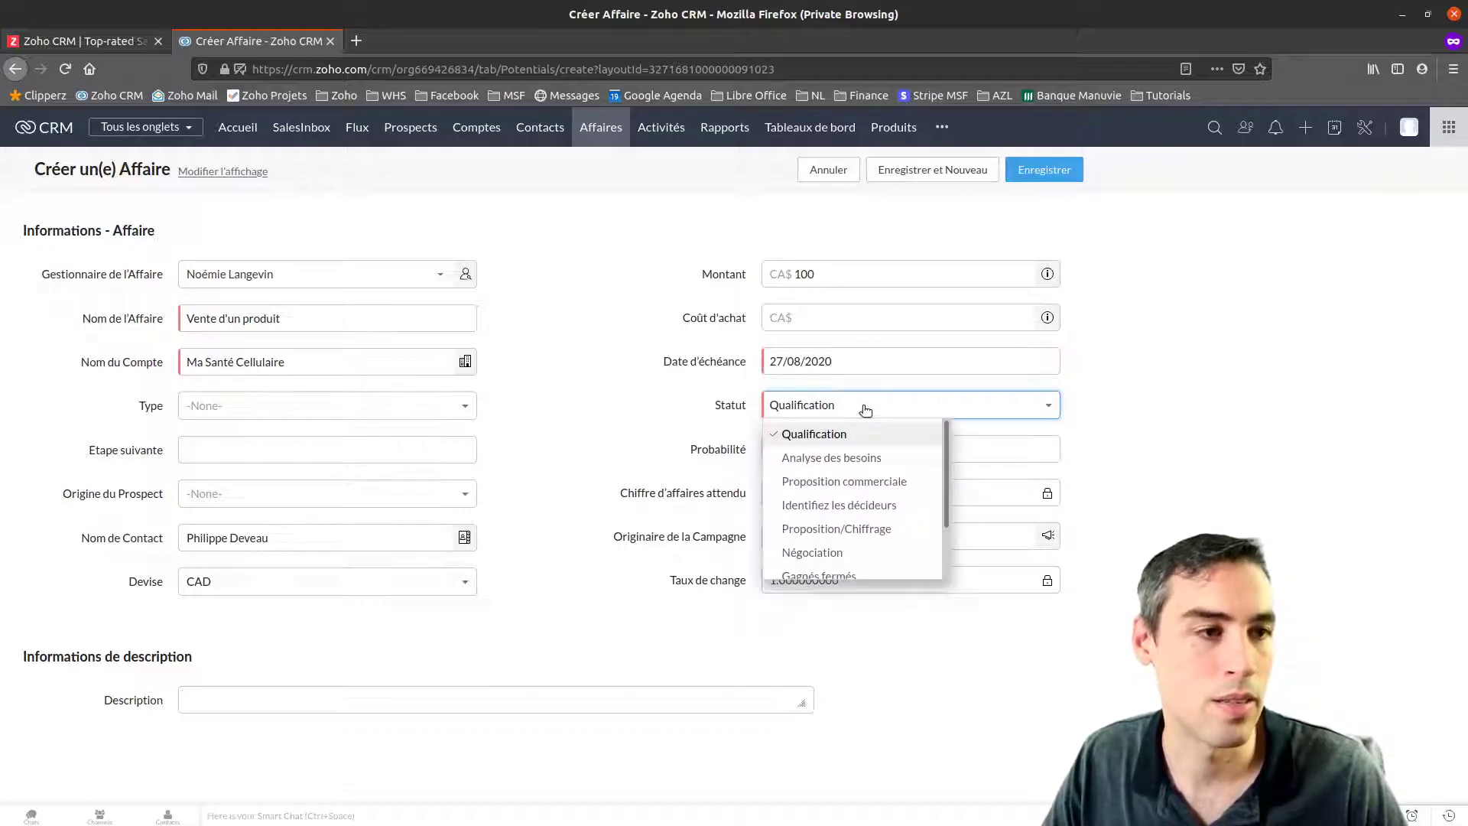
{"action": "scroll", "coordinate": [897, 470], "scroll_direction": "down", "scroll_amount": 2}
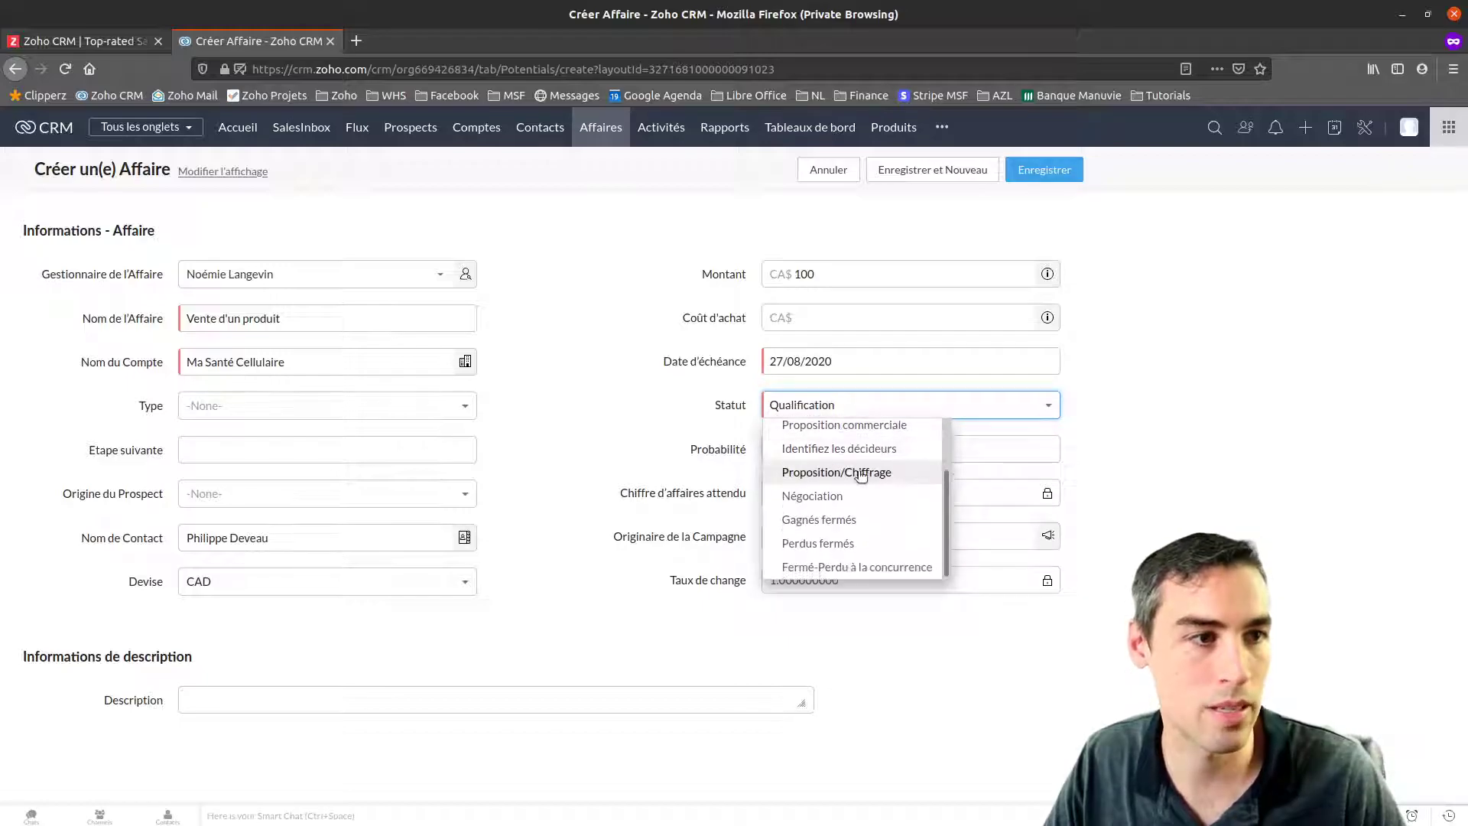
{"action": "scroll", "coordinate": [849, 511], "scroll_direction": "up", "scroll_amount": 3}
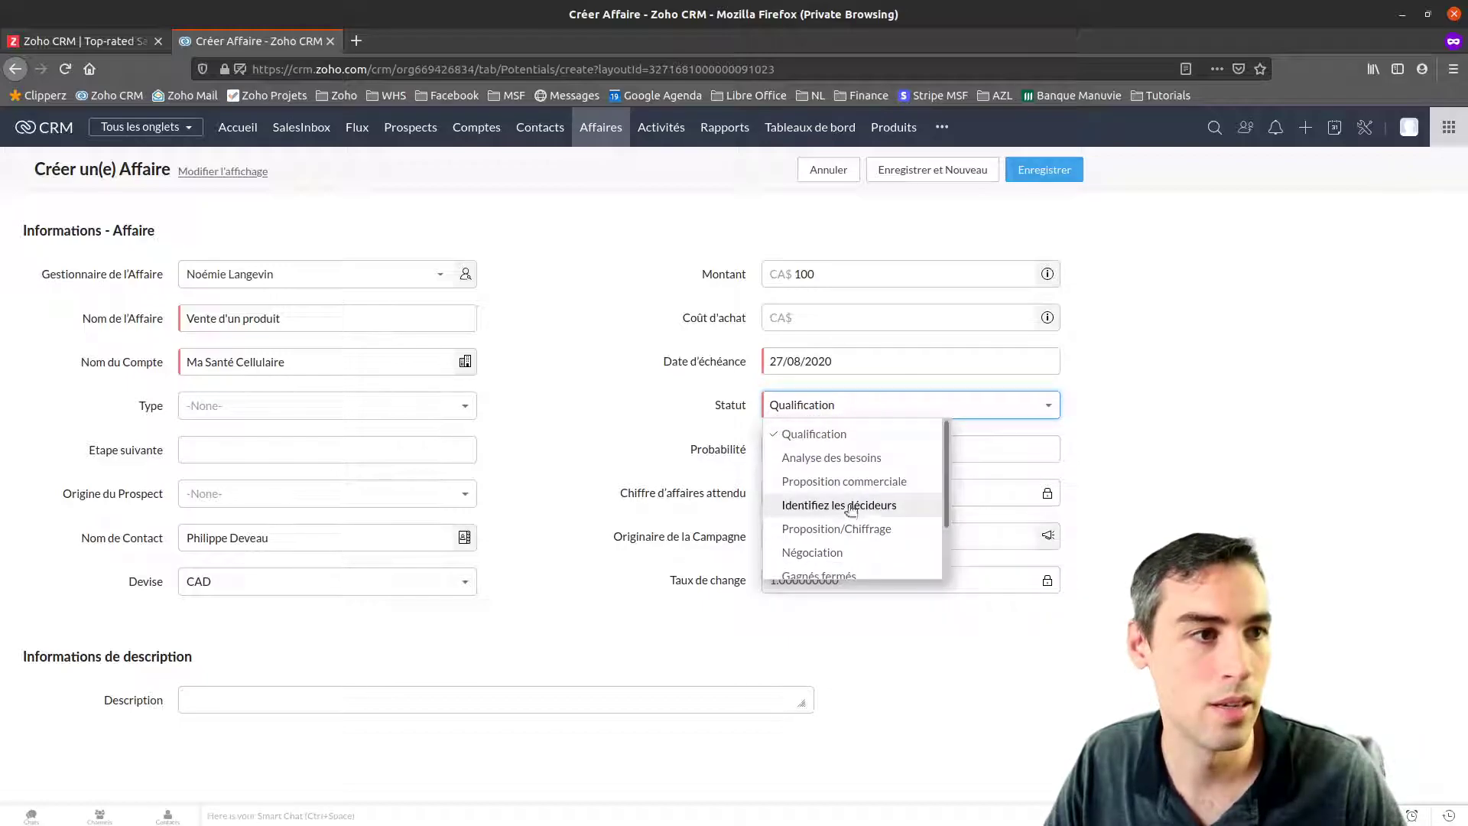
{"action": "left_click", "coordinate": [821, 442]}
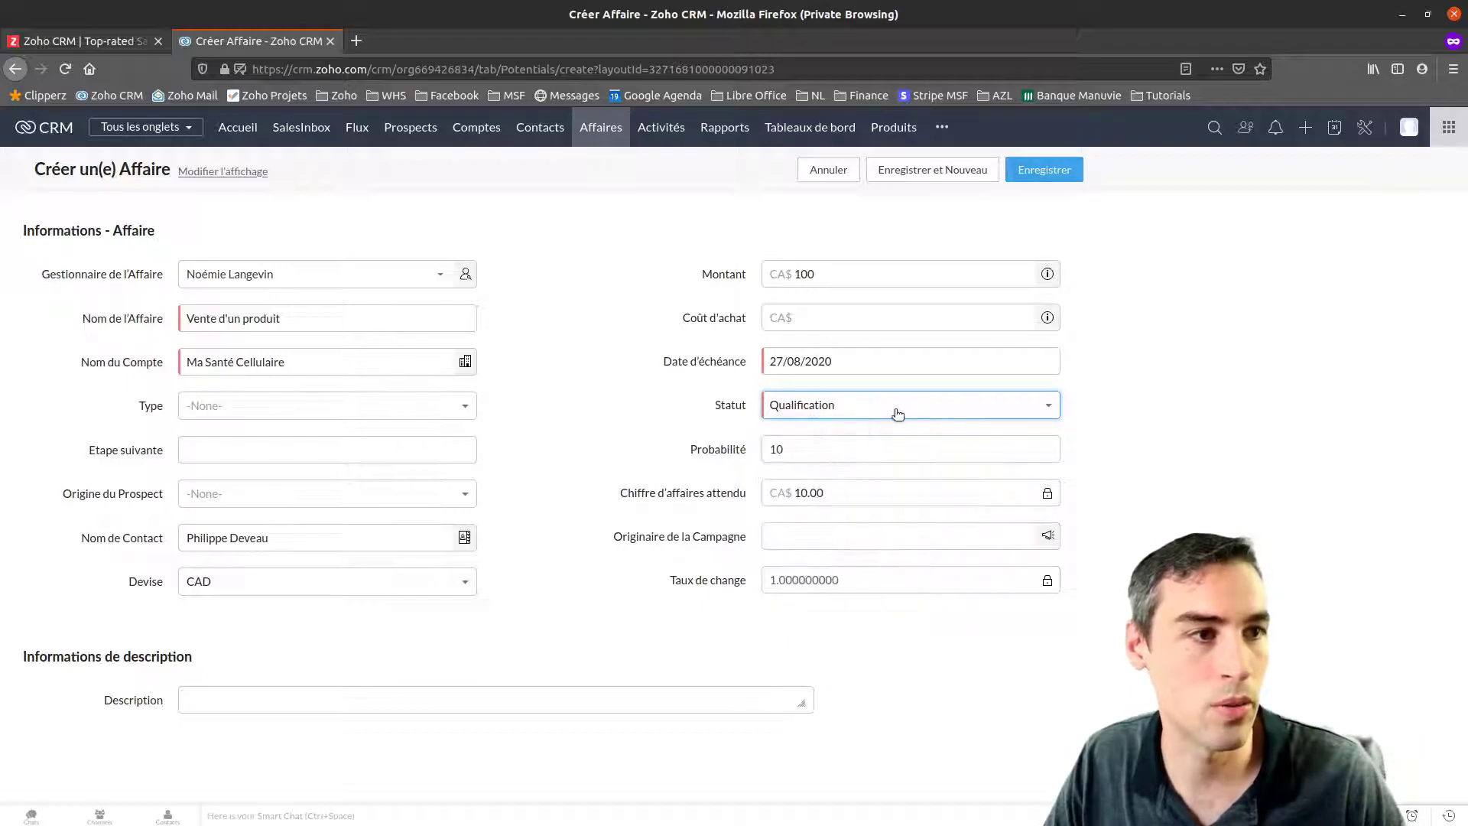
{"action": "left_click", "coordinate": [797, 450]}
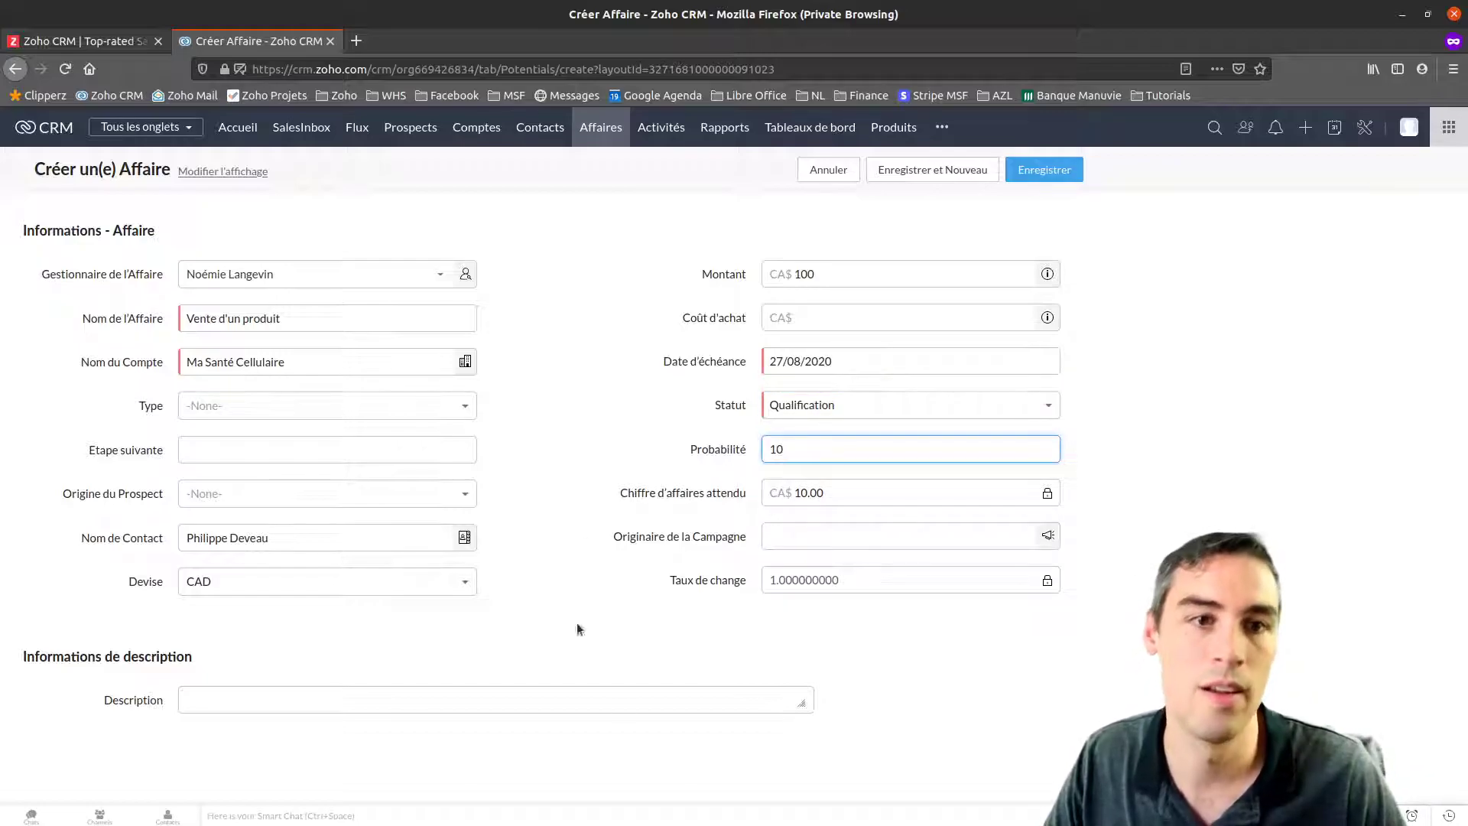
{"action": "left_click", "coordinate": [281, 699]}
Enter 'note' as the description and save the Vente d'un produit deal
{"action": "type", "text": "note"}
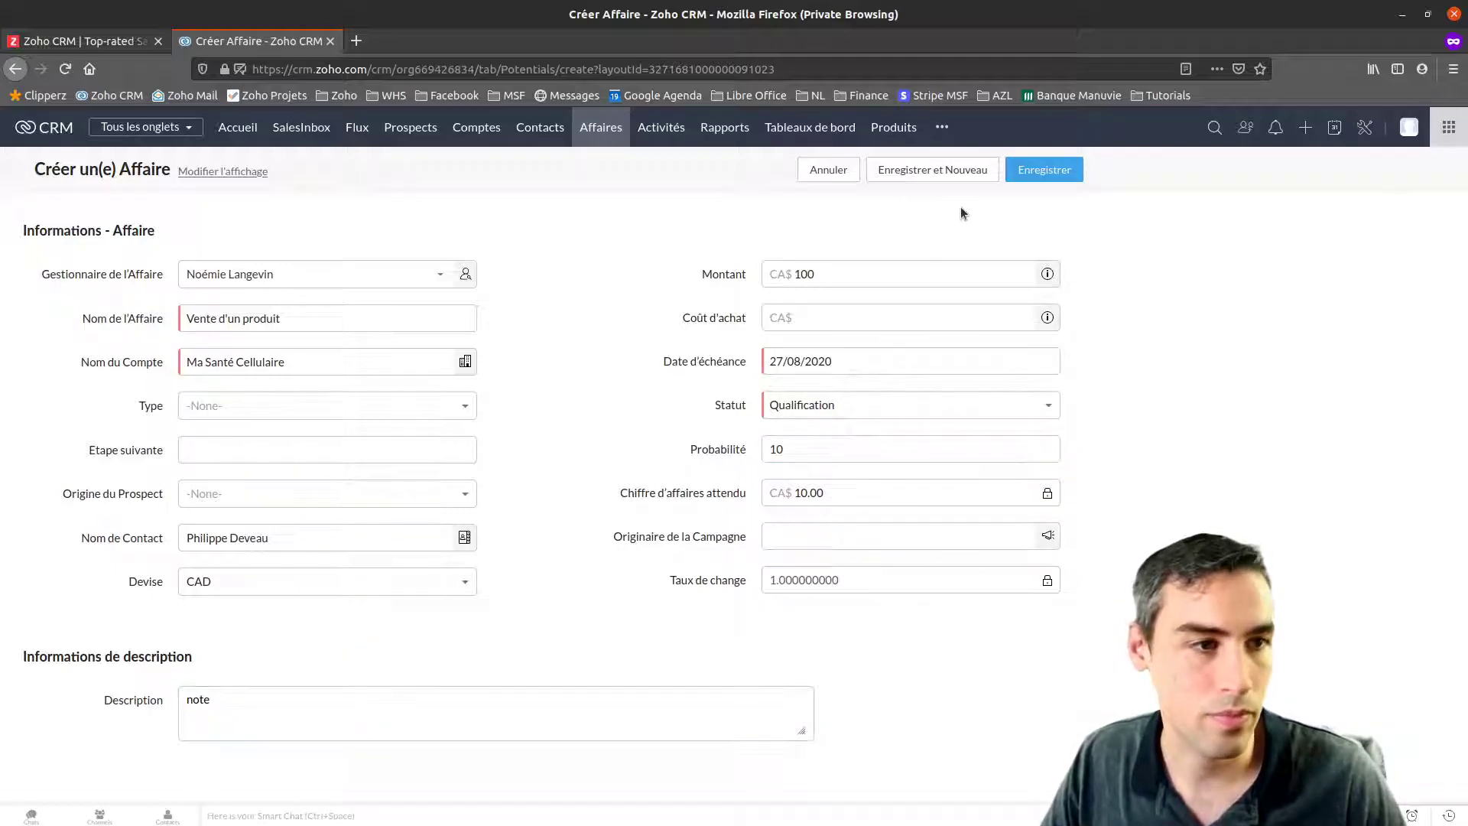
{"action": "left_click", "coordinate": [1027, 169]}
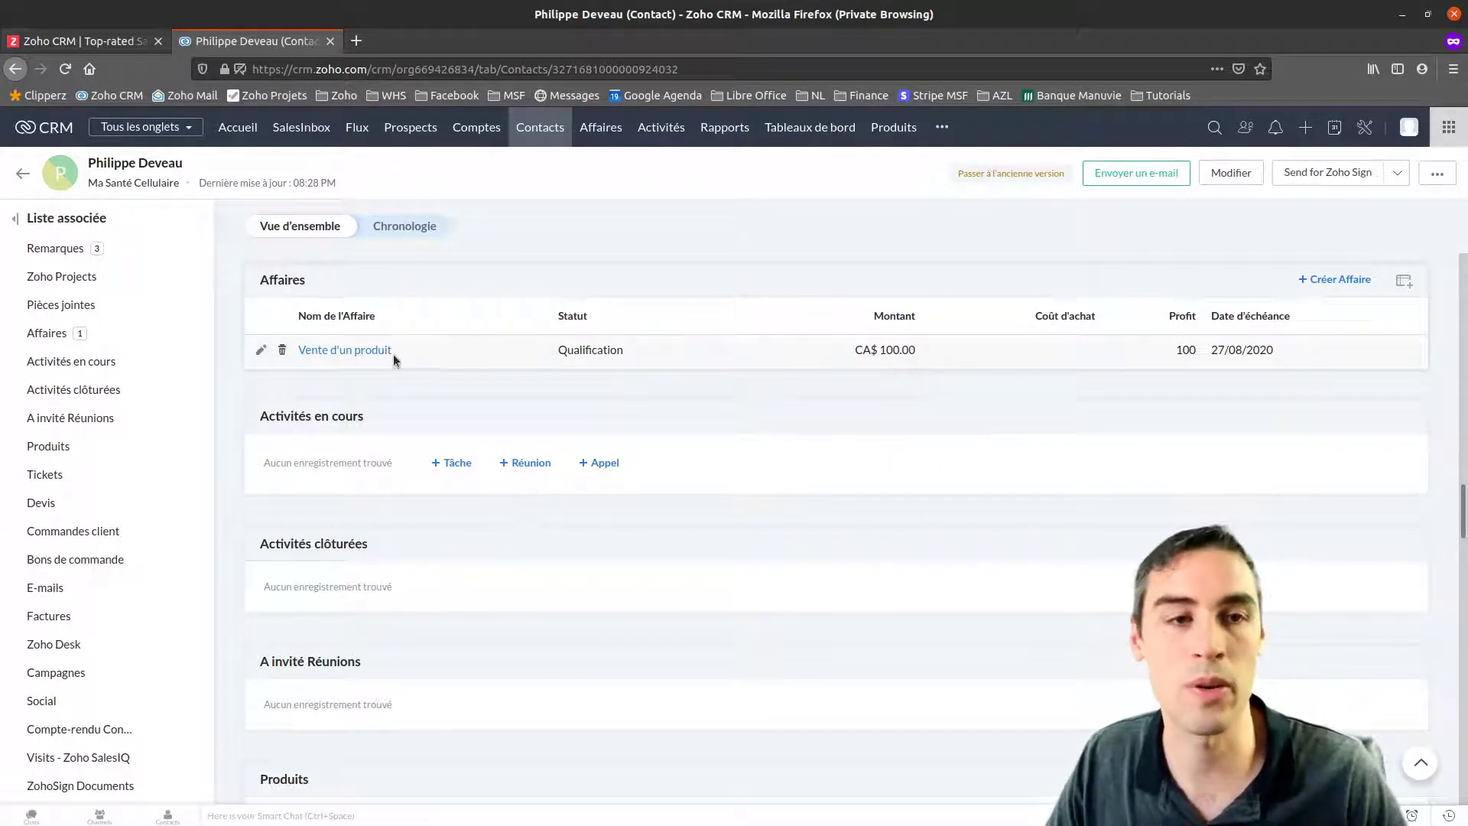
Move the deal Vente d'un produit to Gagnés fermés, then return to the contact record
{"action": "left_click", "coordinate": [354, 350]}
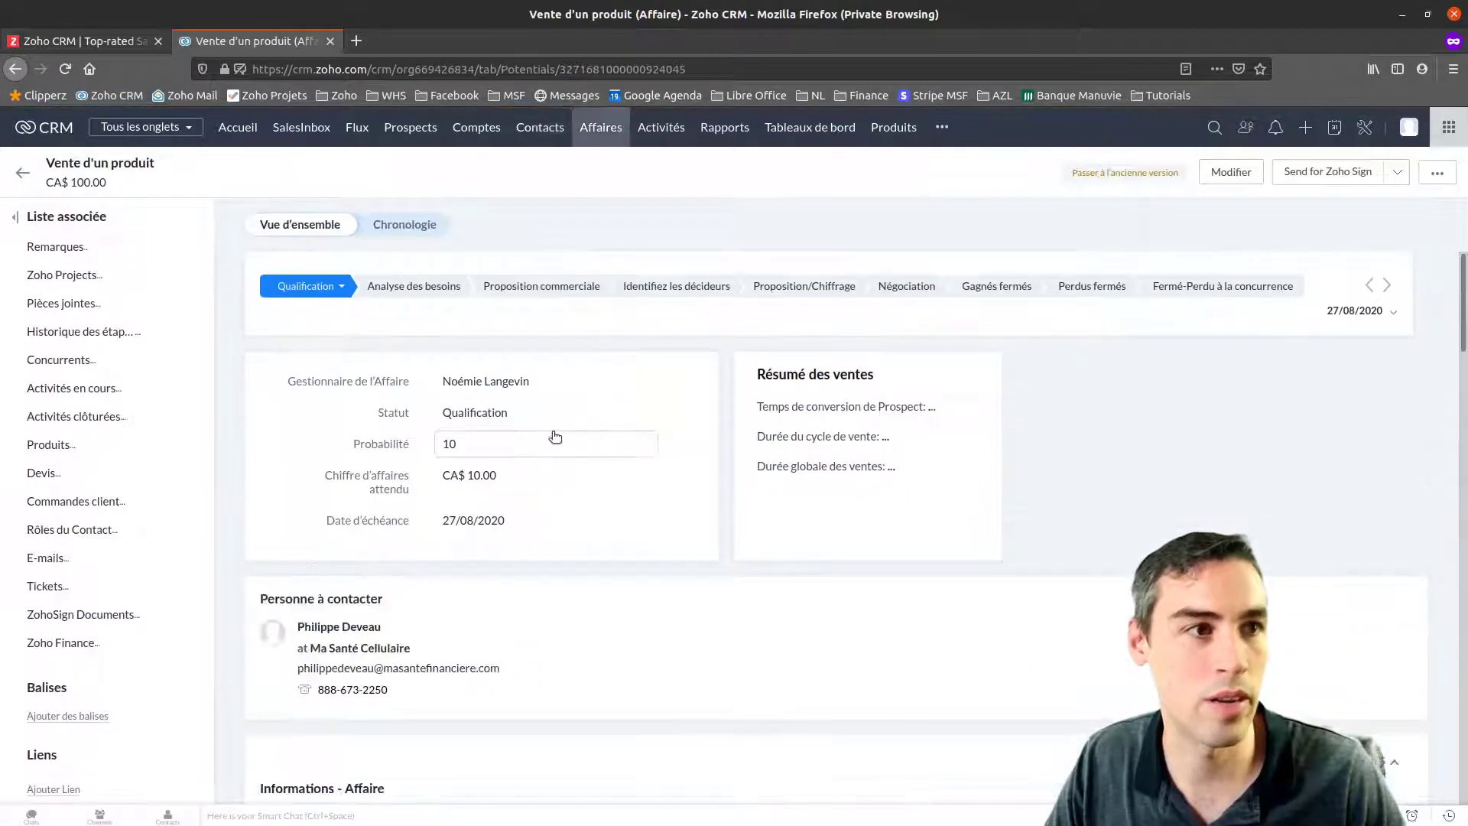
{"action": "left_click", "coordinate": [988, 295]}
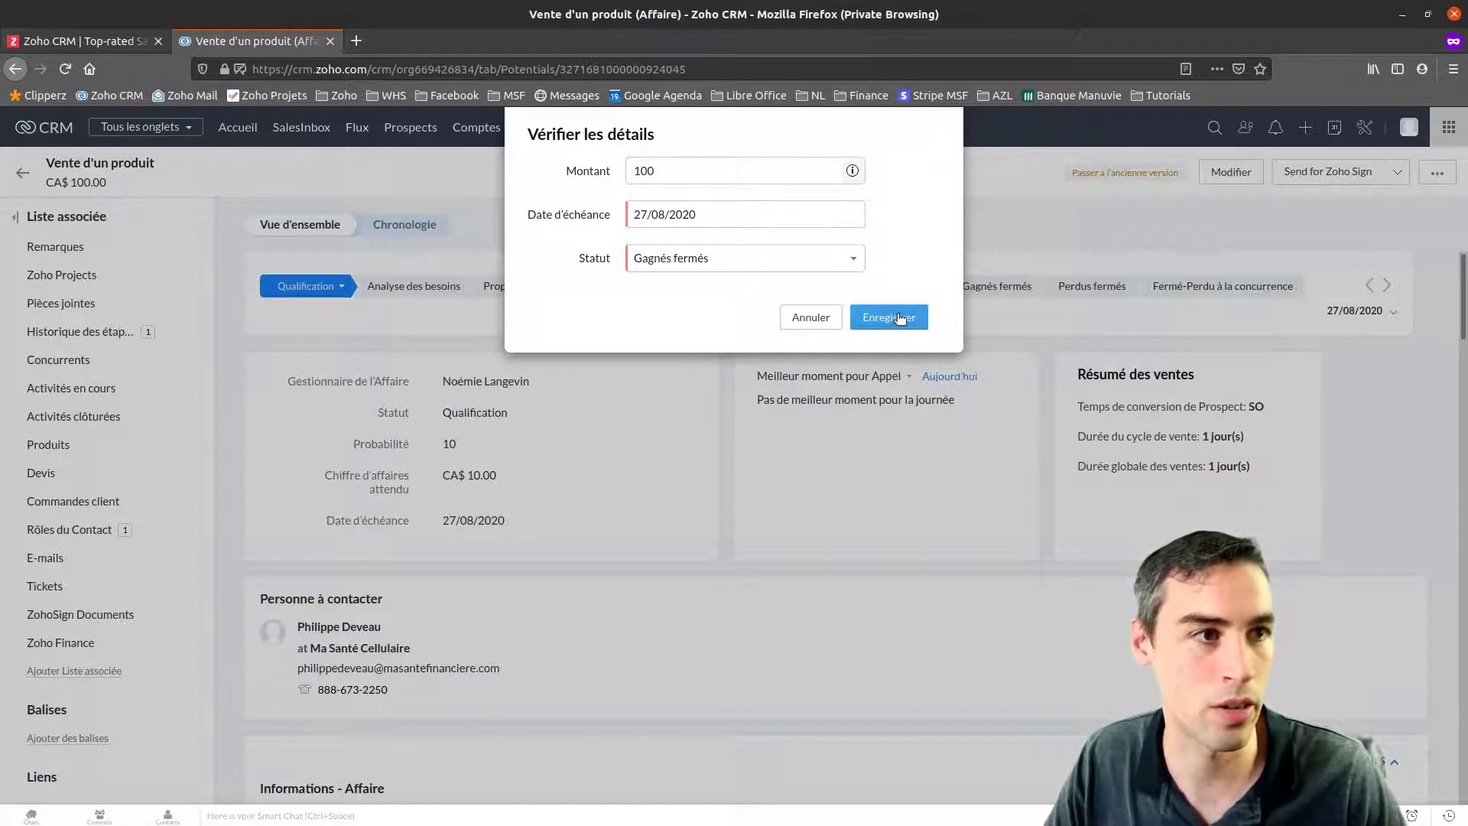
{"action": "left_click", "coordinate": [902, 317]}
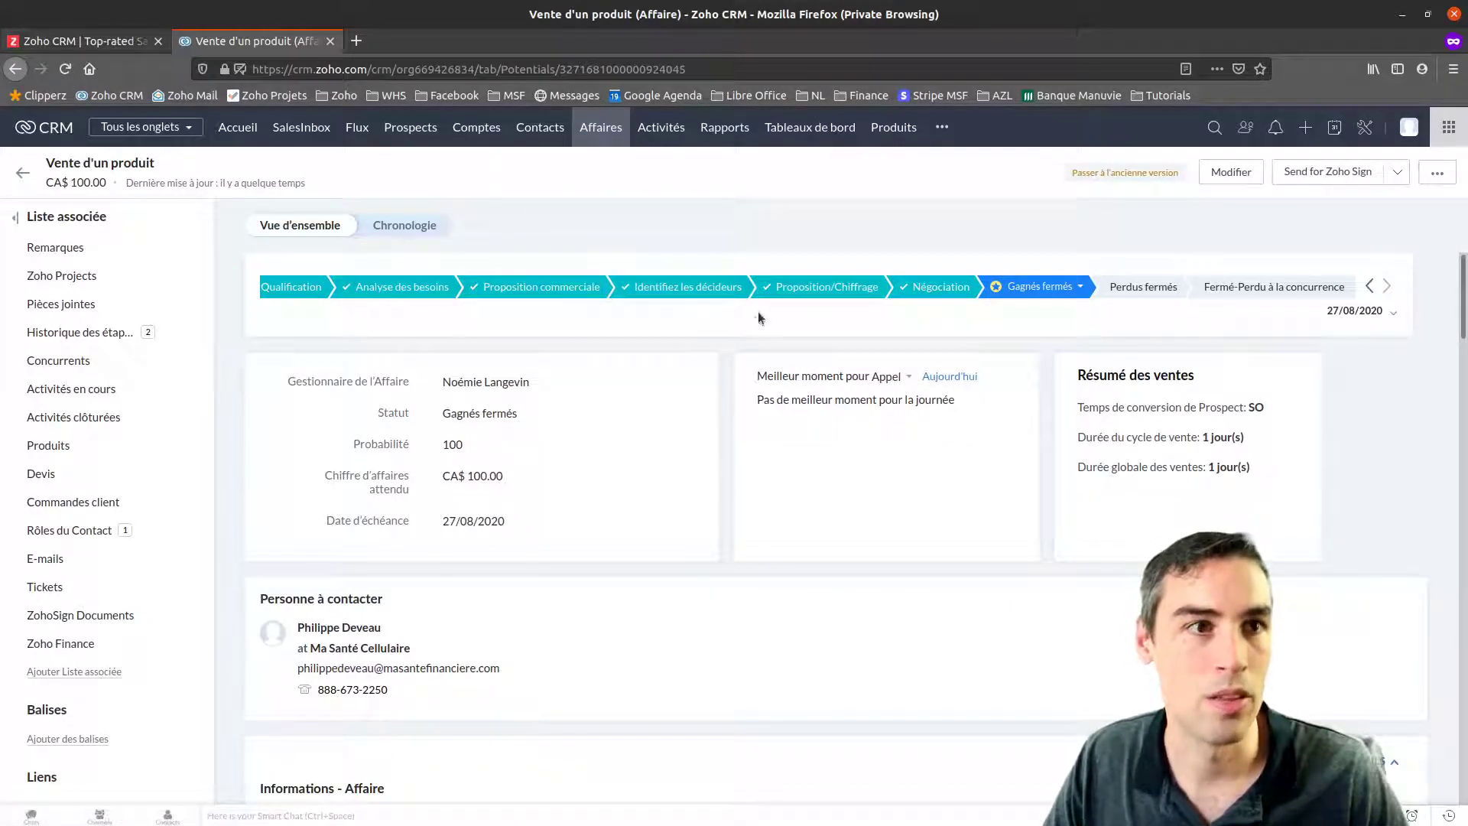
{"action": "left_click", "coordinate": [316, 628]}
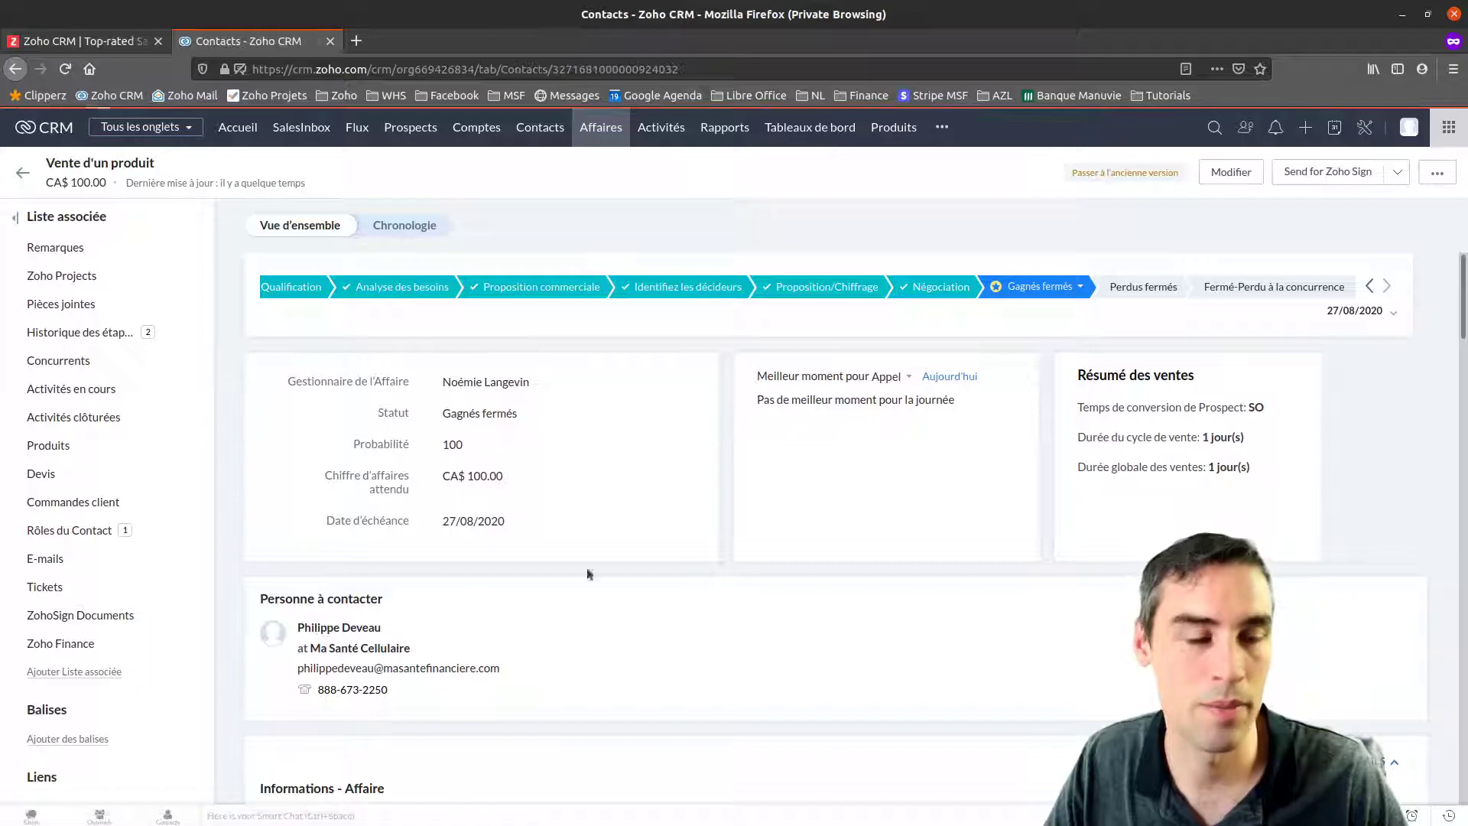
{"action": "scroll", "coordinate": [601, 612], "scroll_direction": "down", "scroll_amount": 10}
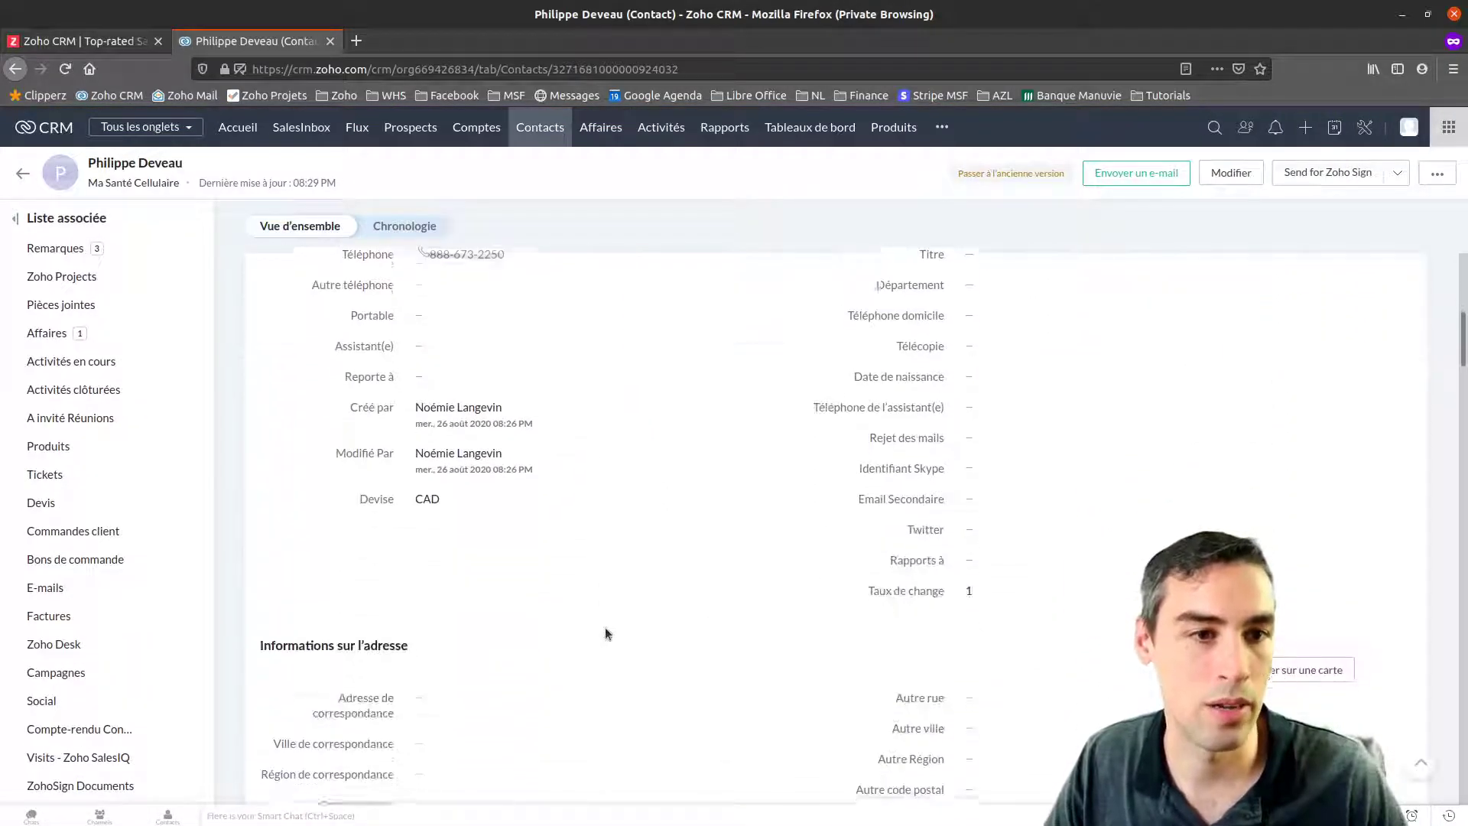
{"action": "scroll", "coordinate": [603, 632], "scroll_direction": "down", "scroll_amount": 10}
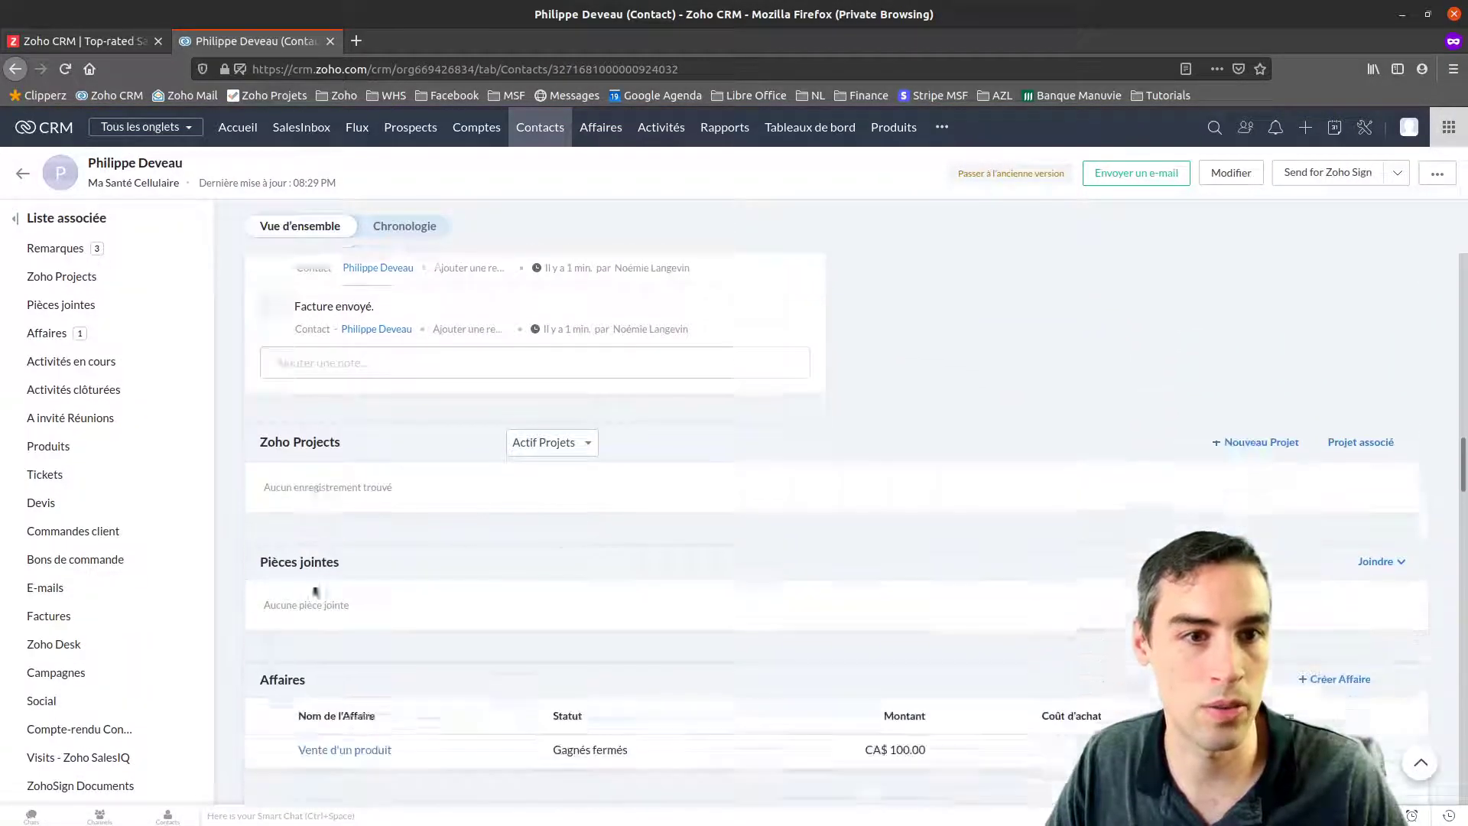
{"action": "scroll", "coordinate": [308, 470], "scroll_direction": "down", "scroll_amount": 3}
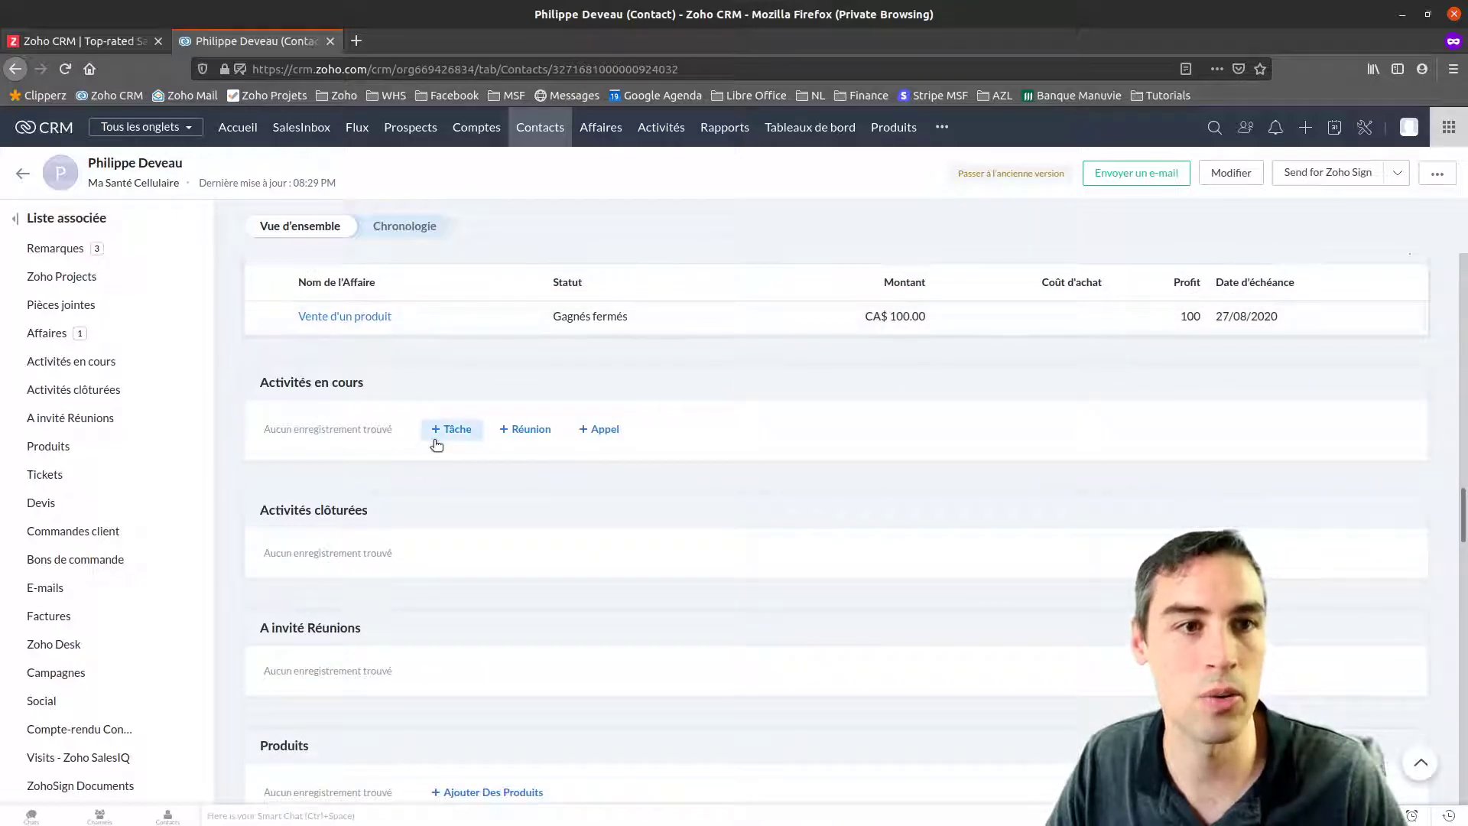
Create a task 'Contacter pour vérifier si devis est correct' due 27/08/2020
{"action": "left_click", "coordinate": [448, 430]}
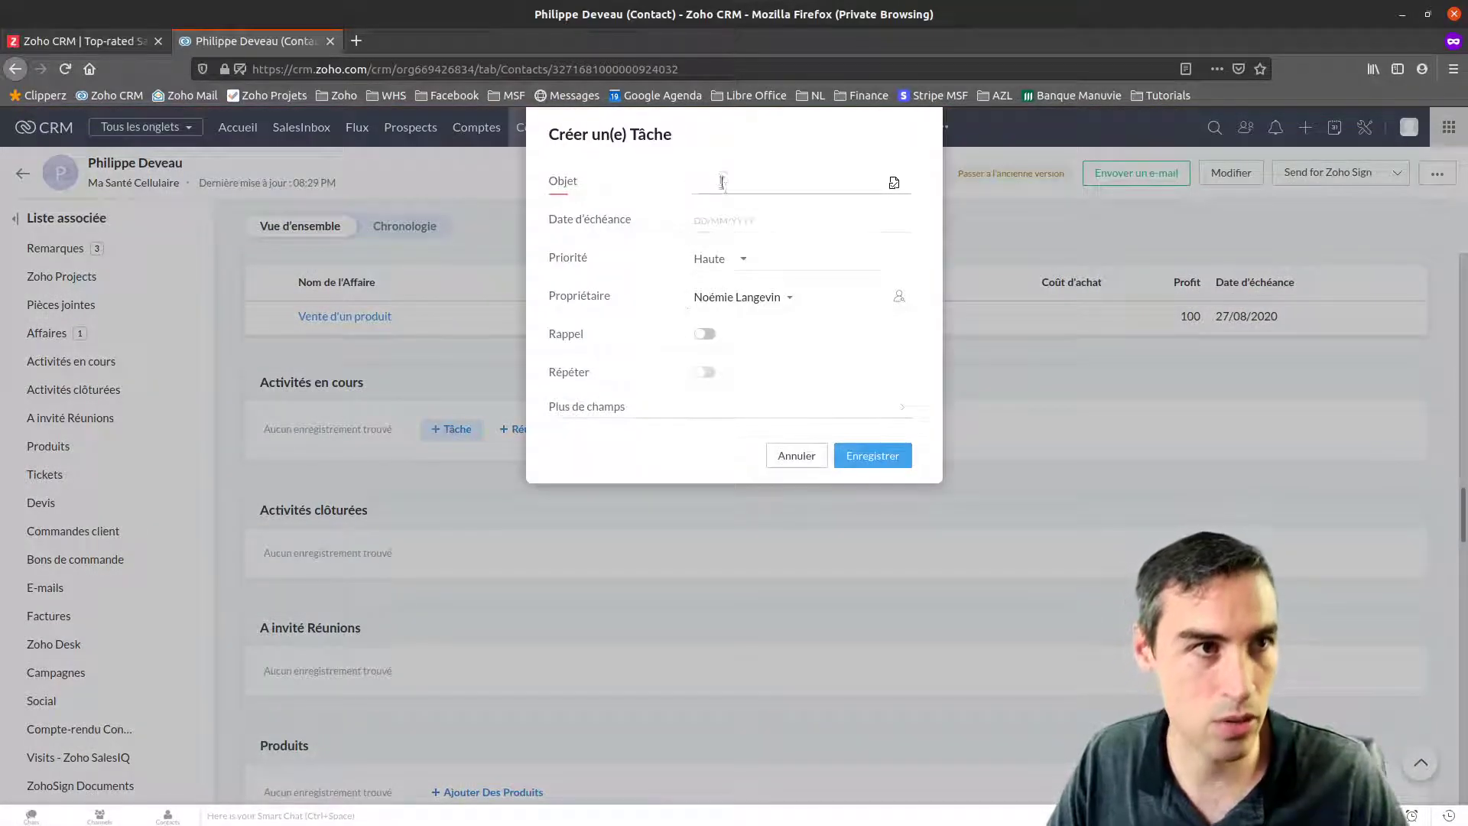
{"action": "type", "text": "F"}
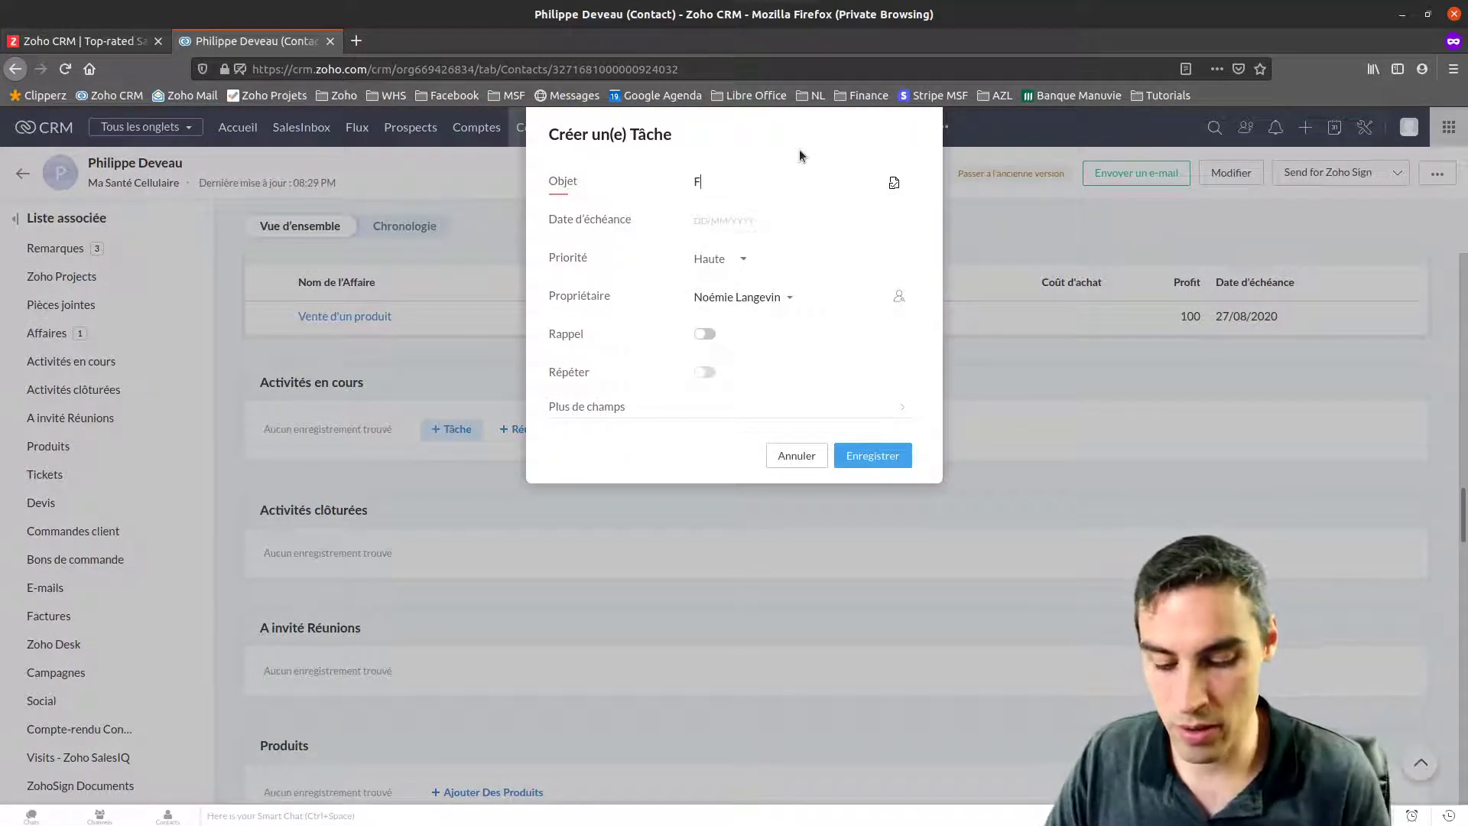
{"action": "key", "text": "BackSpace"}
{"action": "type", "text": "Contacter"}
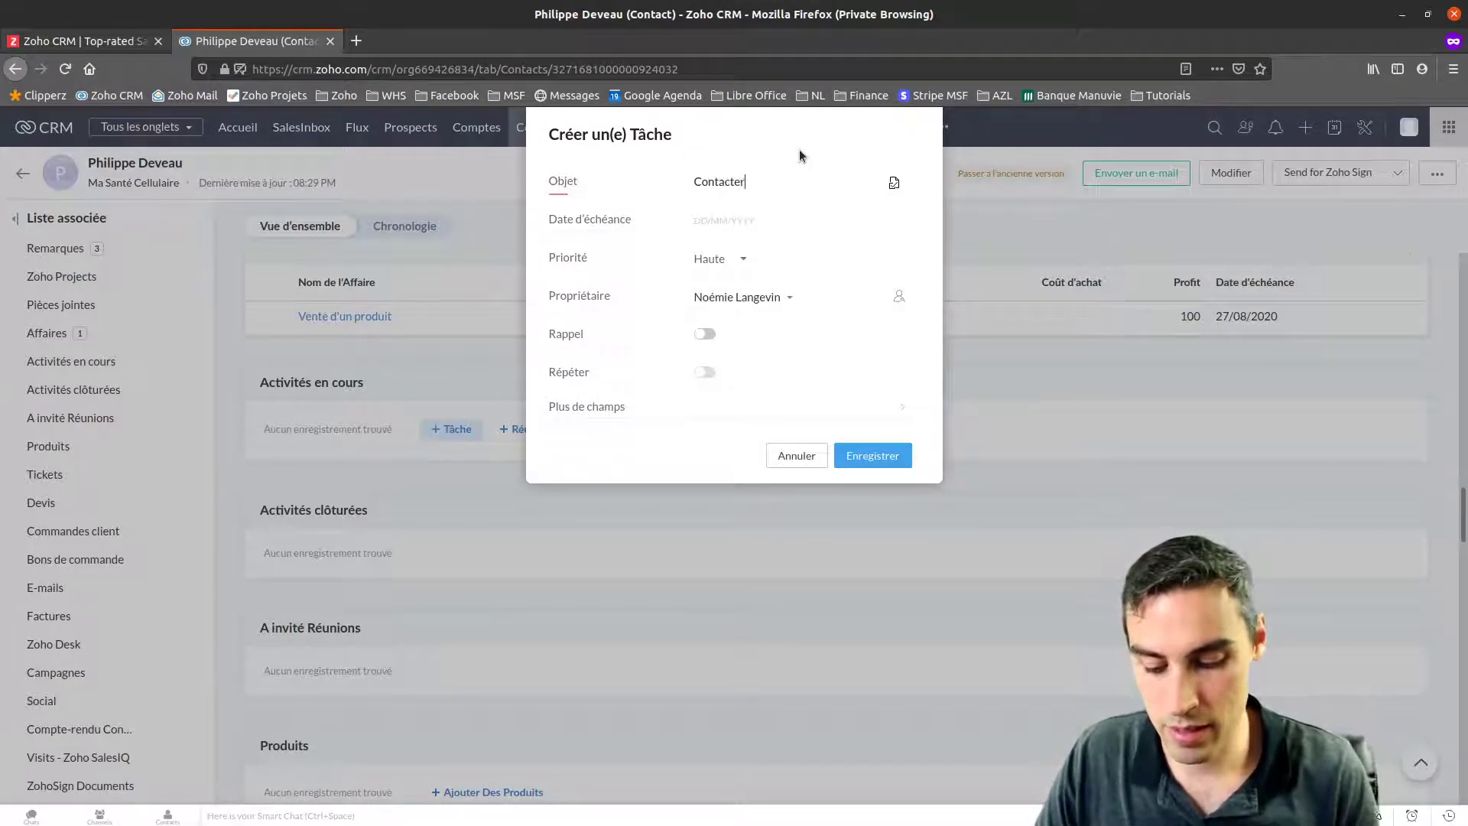
{"action": "type", "text": " pour vérifier"}
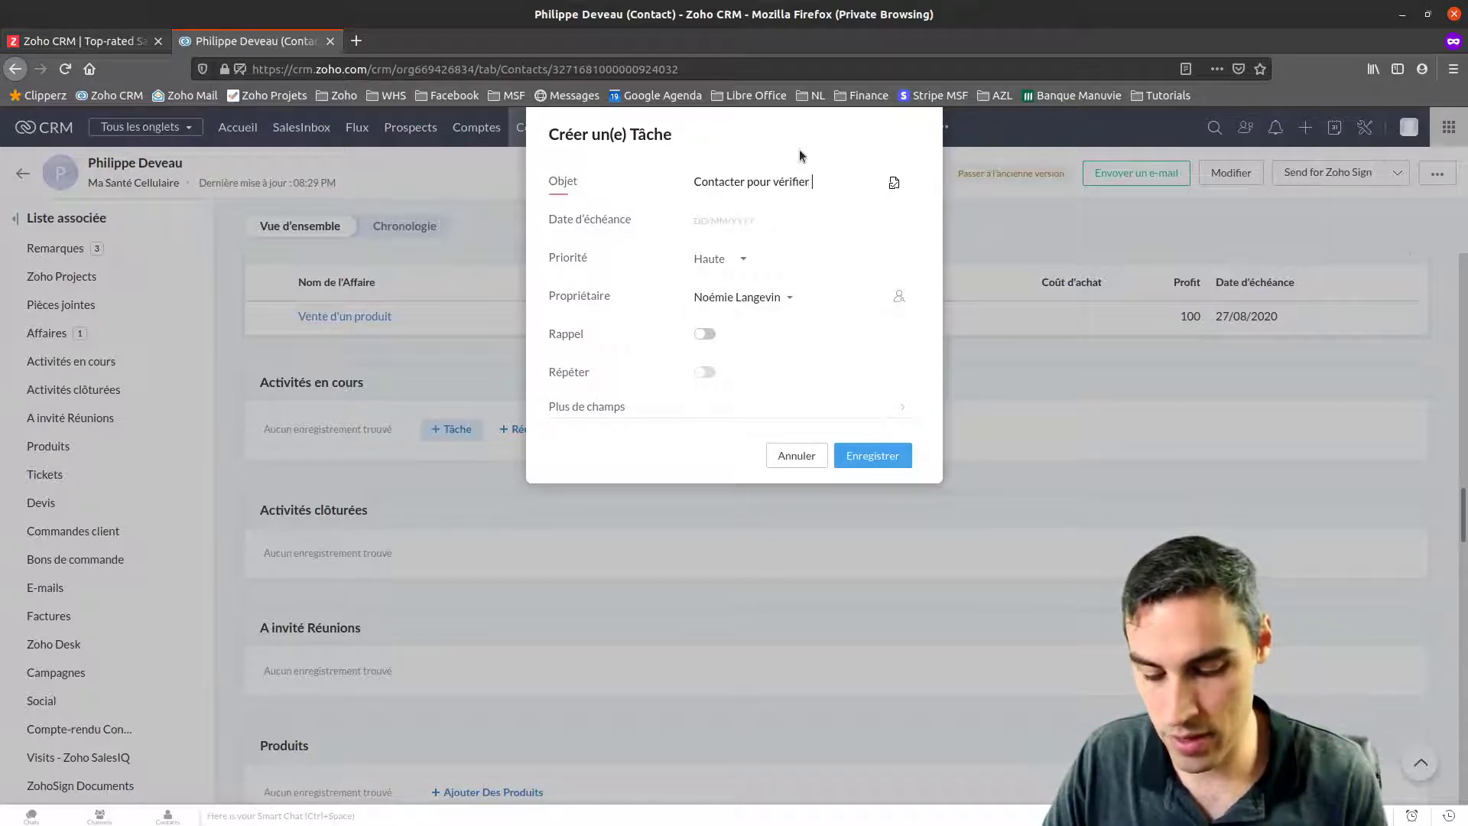
{"action": "type", "text": " si devis"}
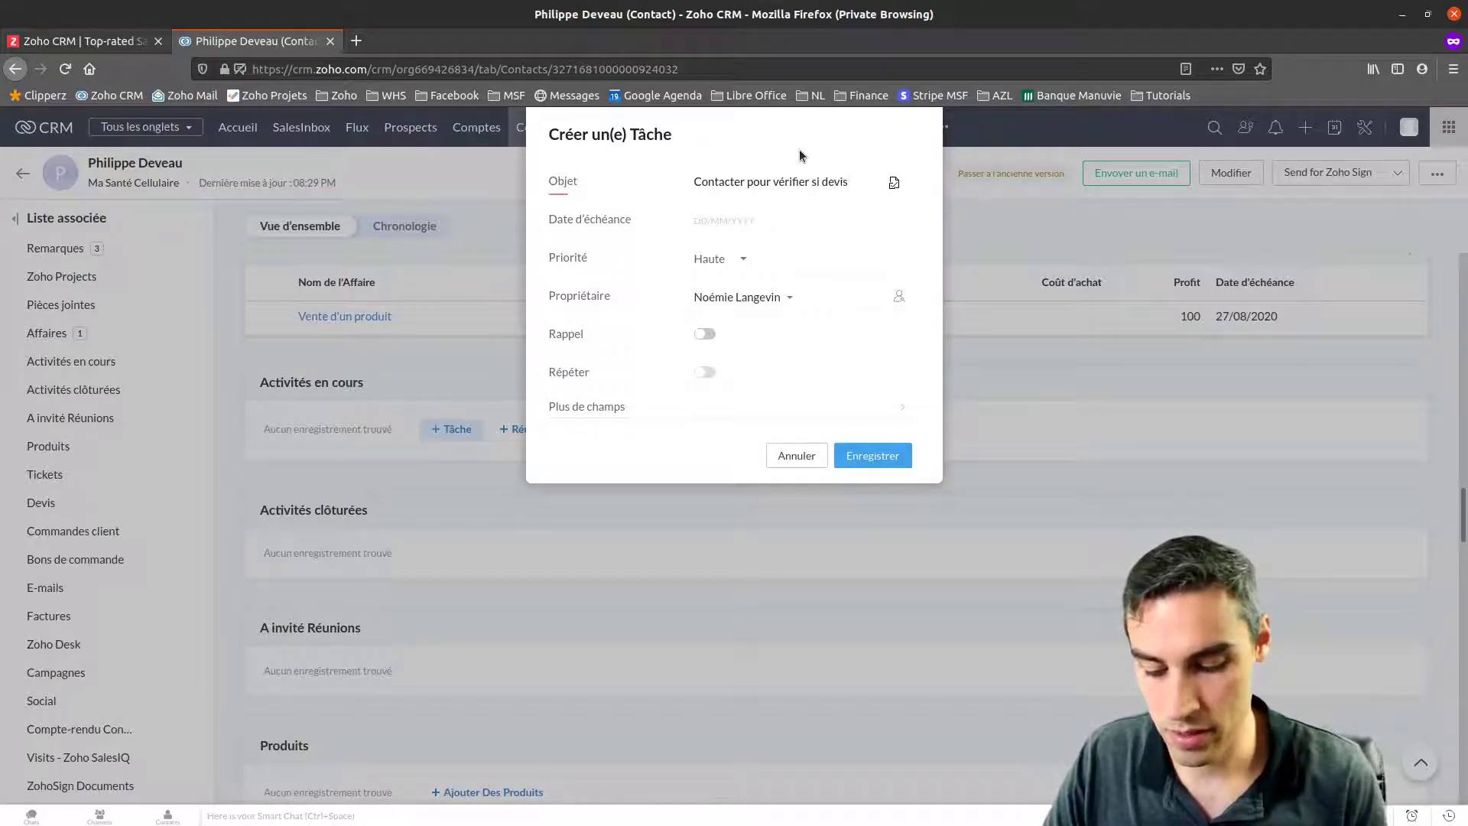
{"action": "type", "text": " est correct"}
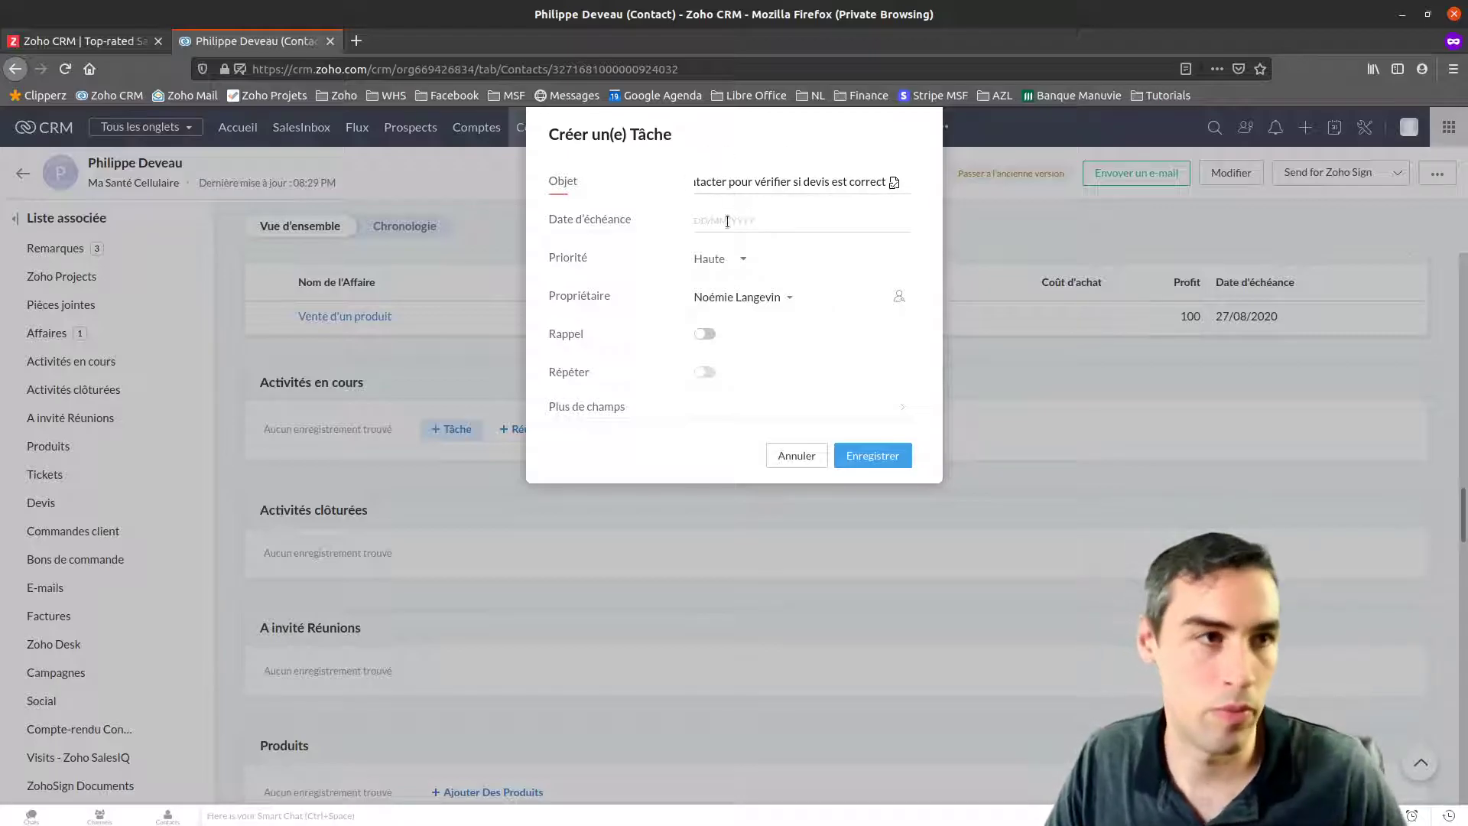
{"action": "left_click", "coordinate": [727, 221]}
{"action": "left_click", "coordinate": [779, 369]}
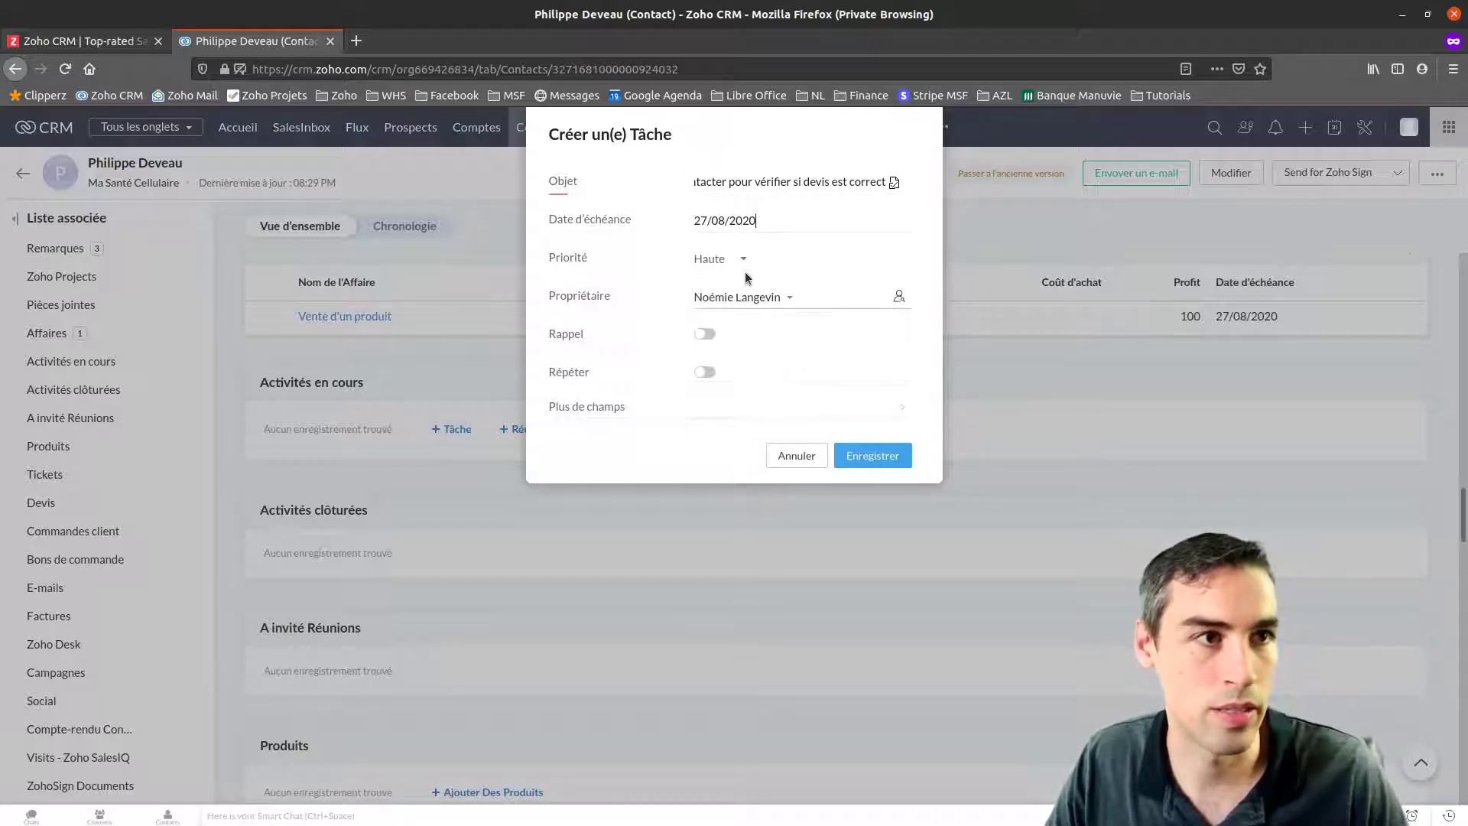
Keep the current user as task owner, review the e-mail reminder options, and save the task
{"action": "left_click", "coordinate": [772, 297]}
{"action": "left_click", "coordinate": [799, 346]}
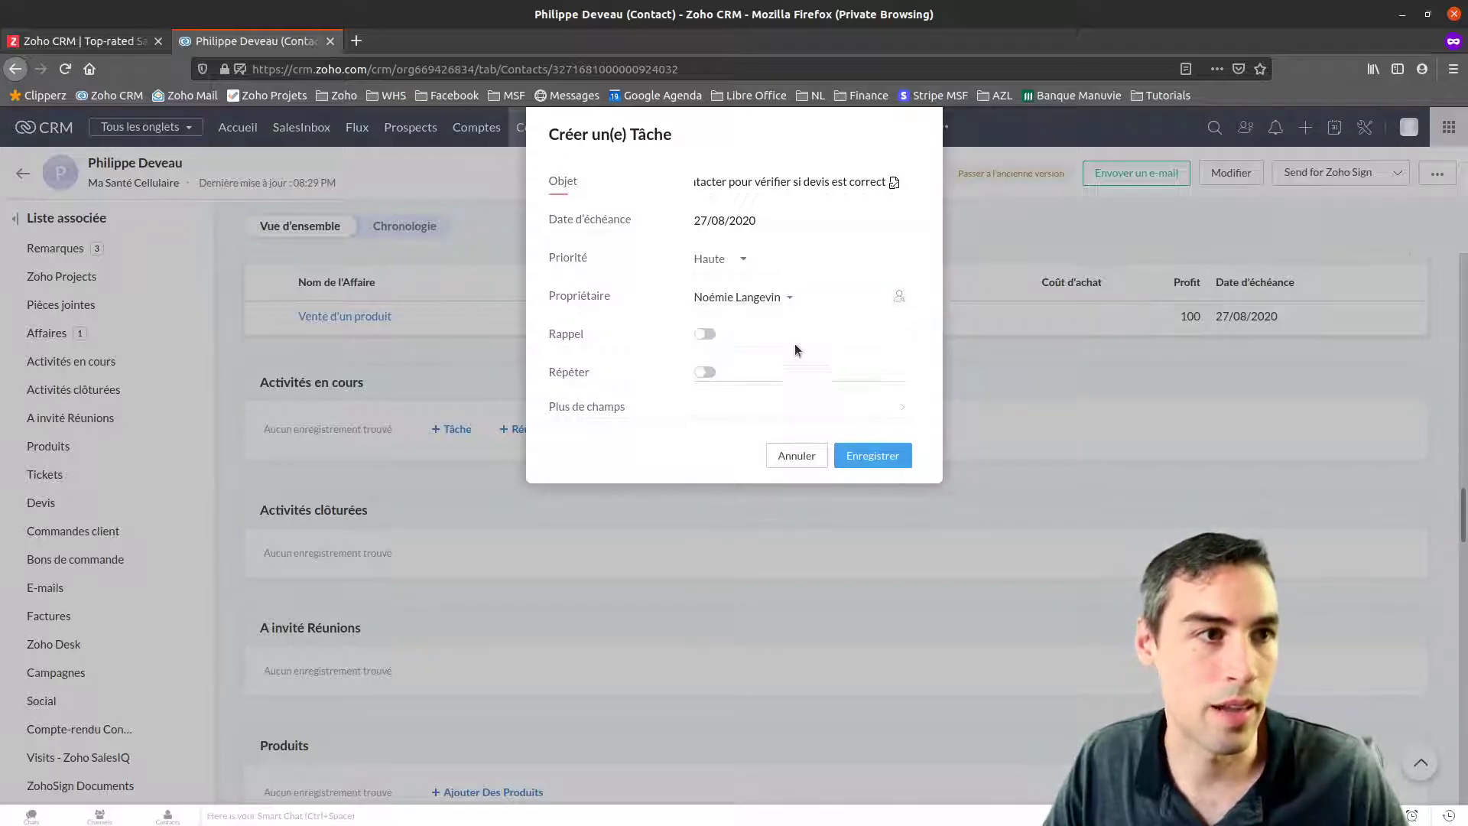
{"action": "left_click", "coordinate": [705, 334]}
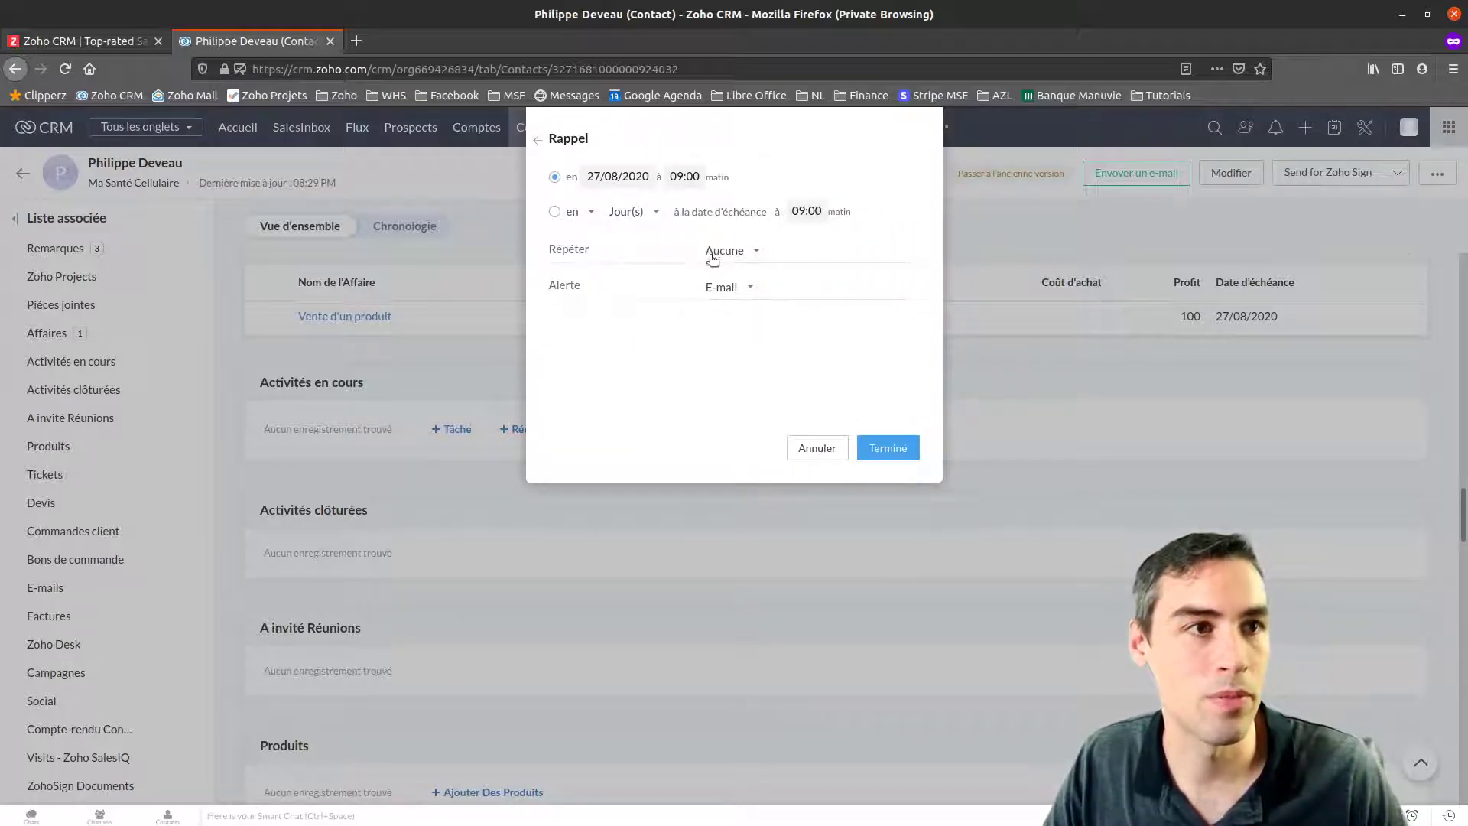
{"action": "left_click", "coordinate": [742, 289]}
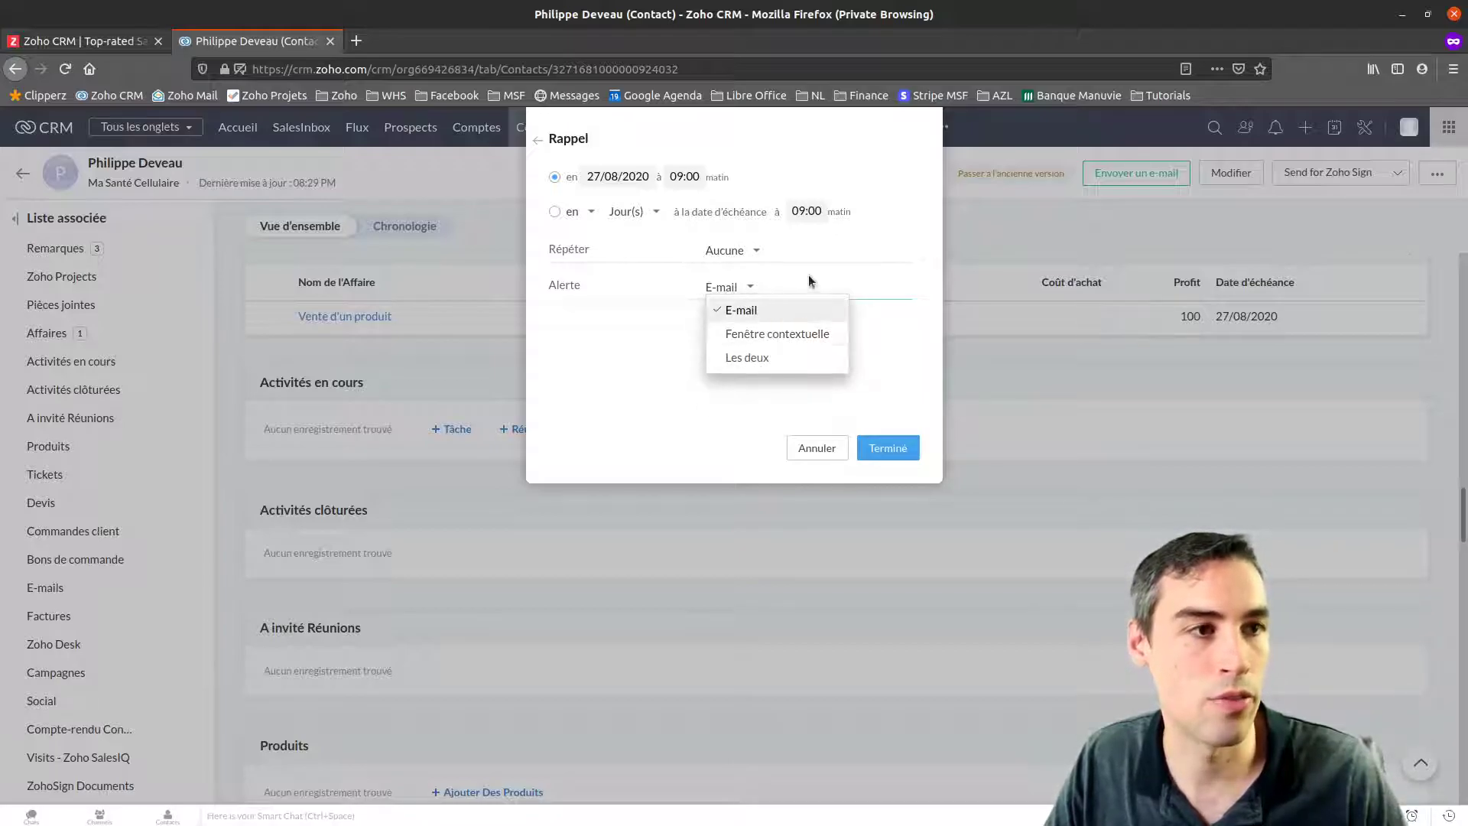
{"action": "left_click", "coordinate": [809, 250]}
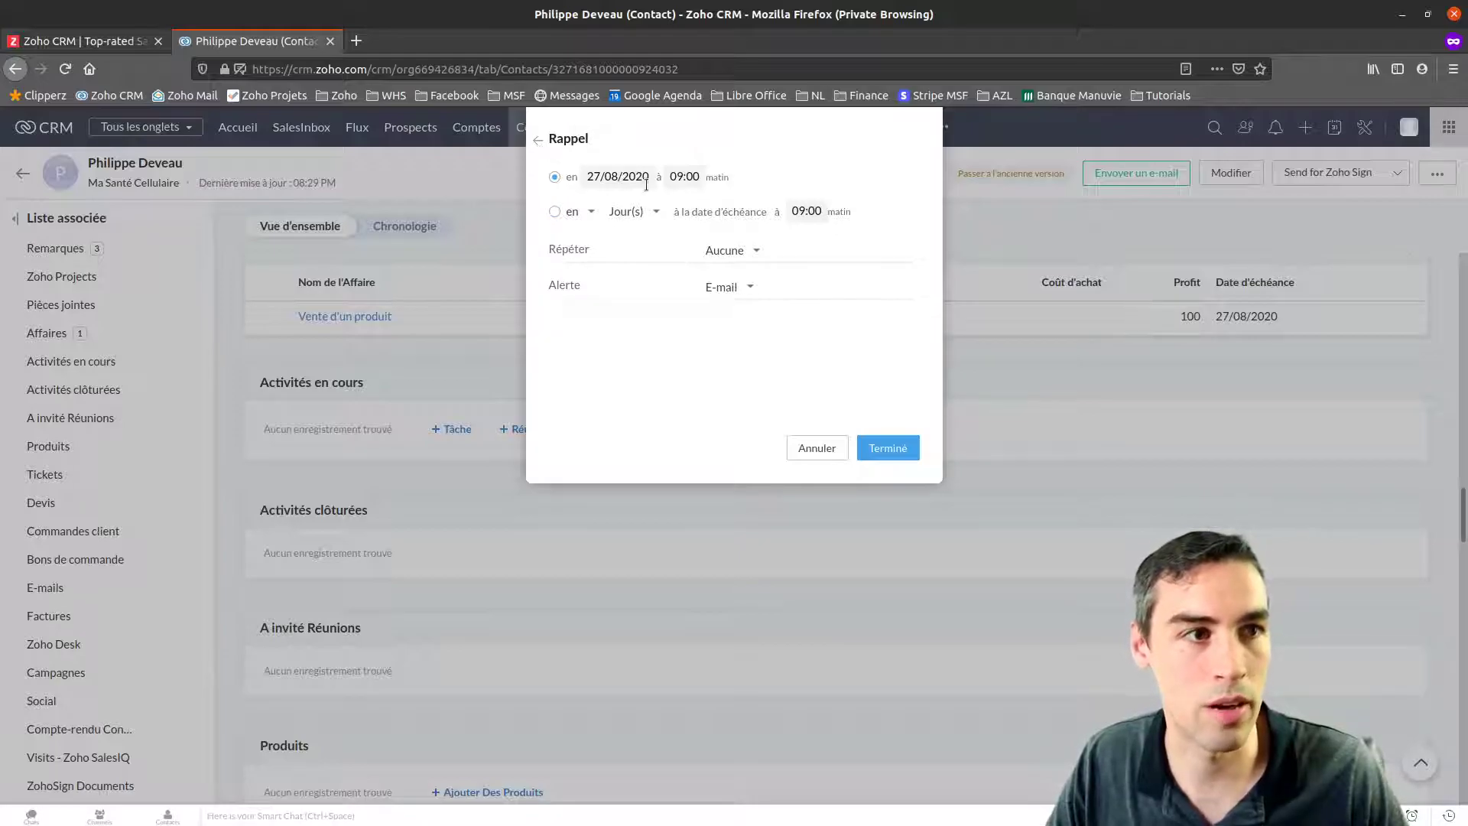
{"action": "left_click", "coordinate": [539, 139]}
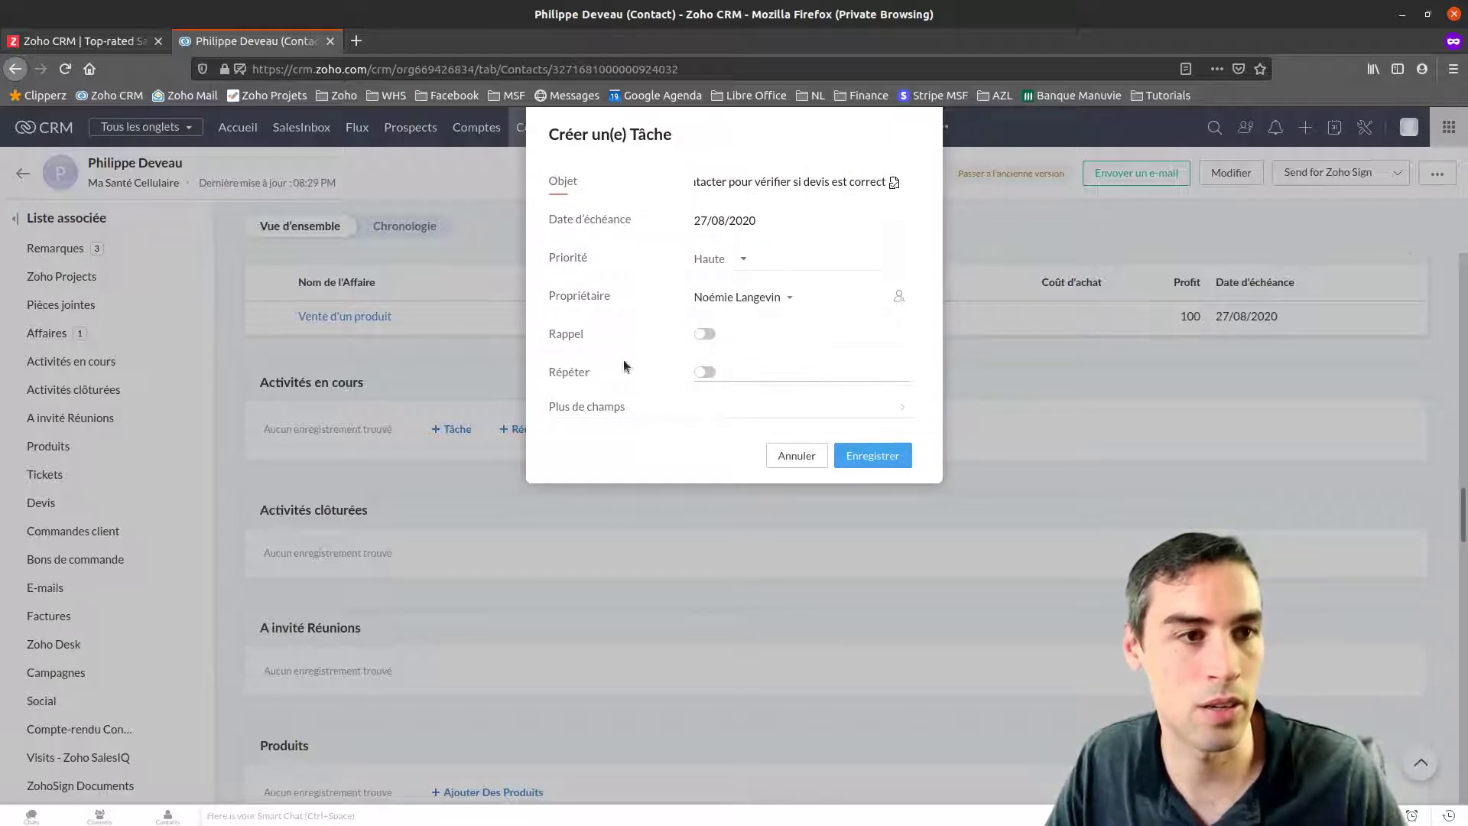
{"action": "left_click", "coordinate": [873, 457]}
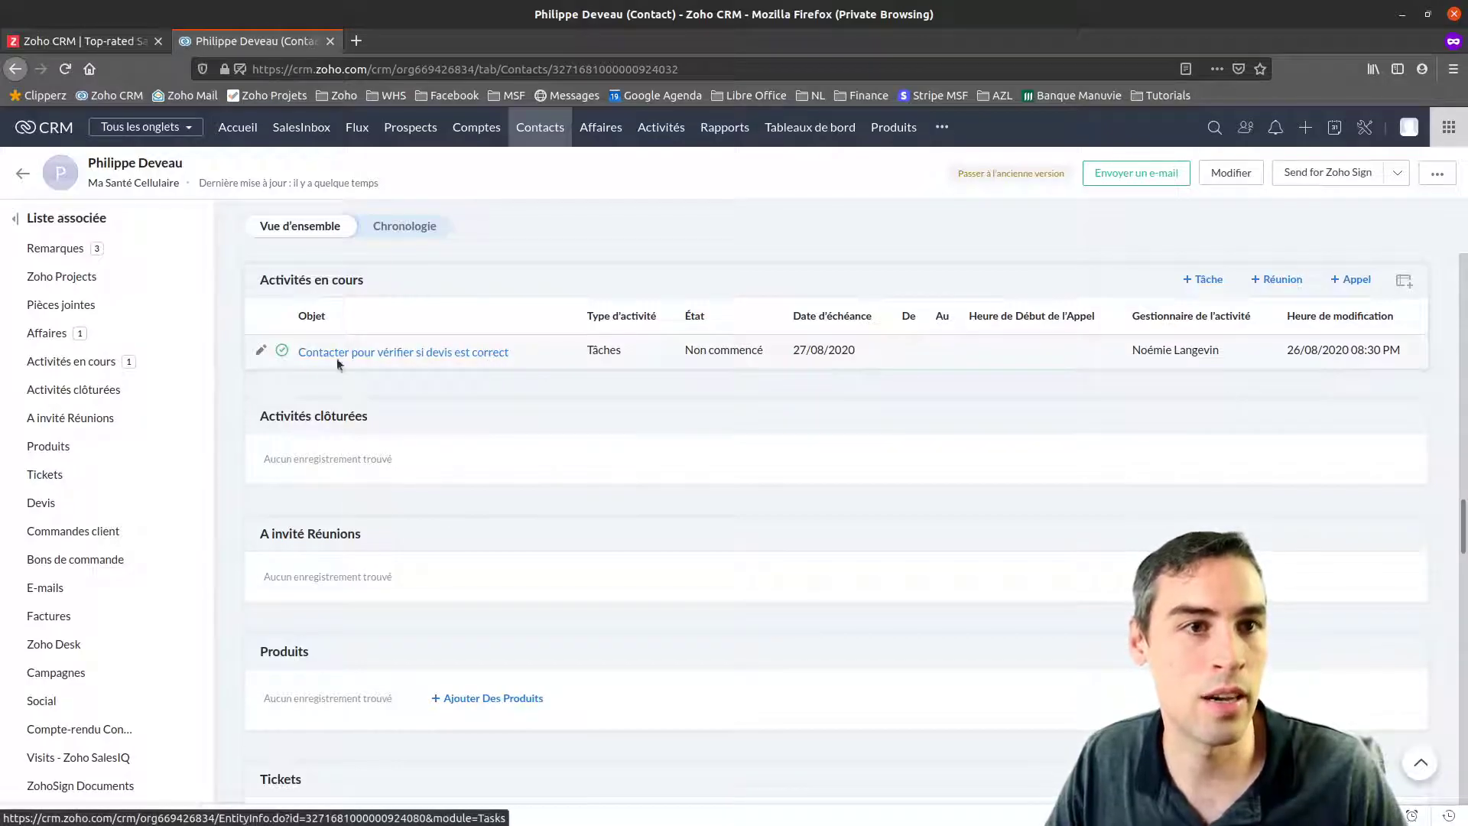
Mark the task as Terminé so it moves from Activités en cours to Activités clôturées
{"action": "left_click", "coordinate": [282, 351]}
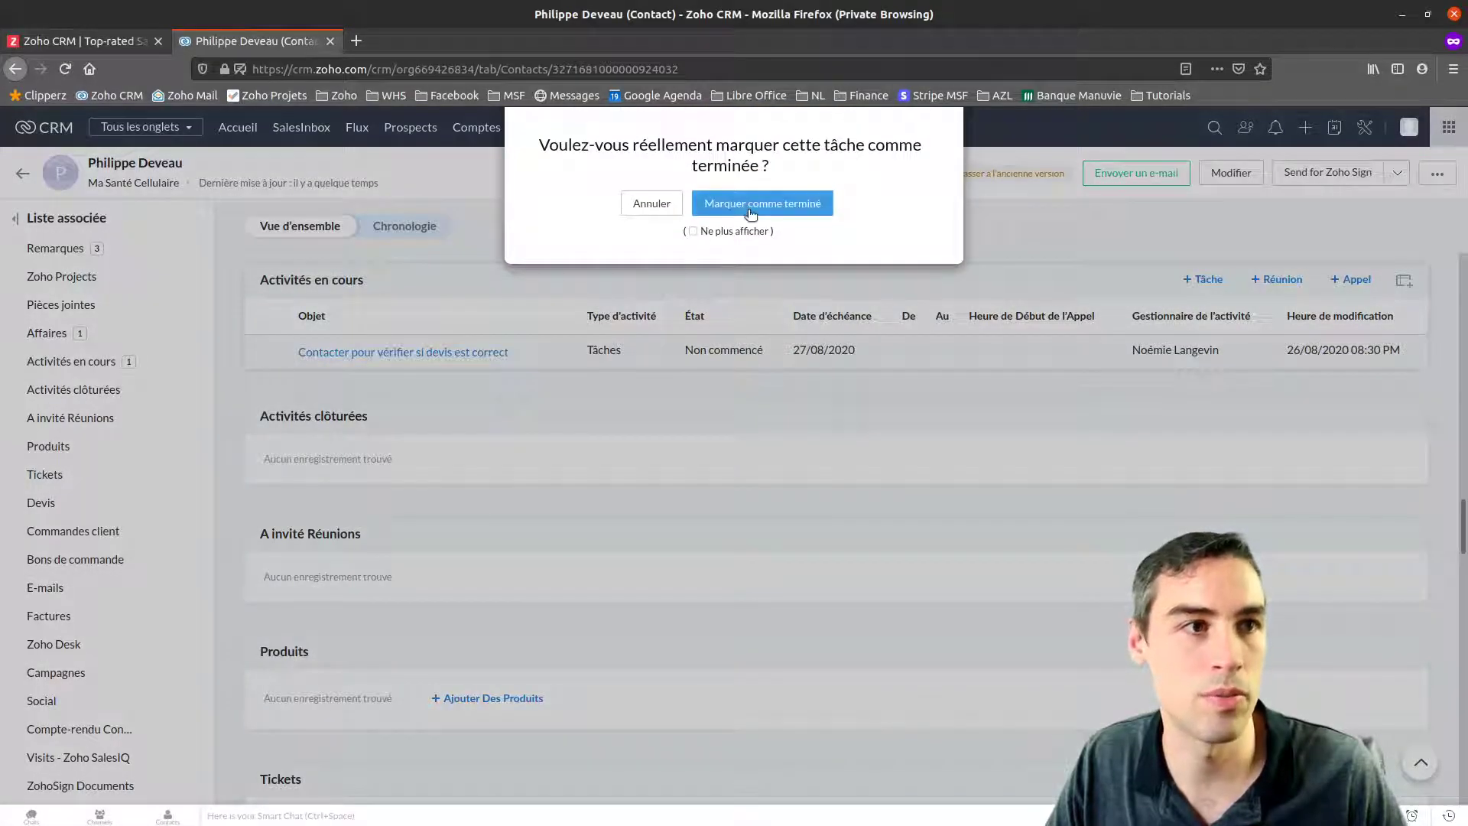
{"action": "left_click", "coordinate": [751, 204]}
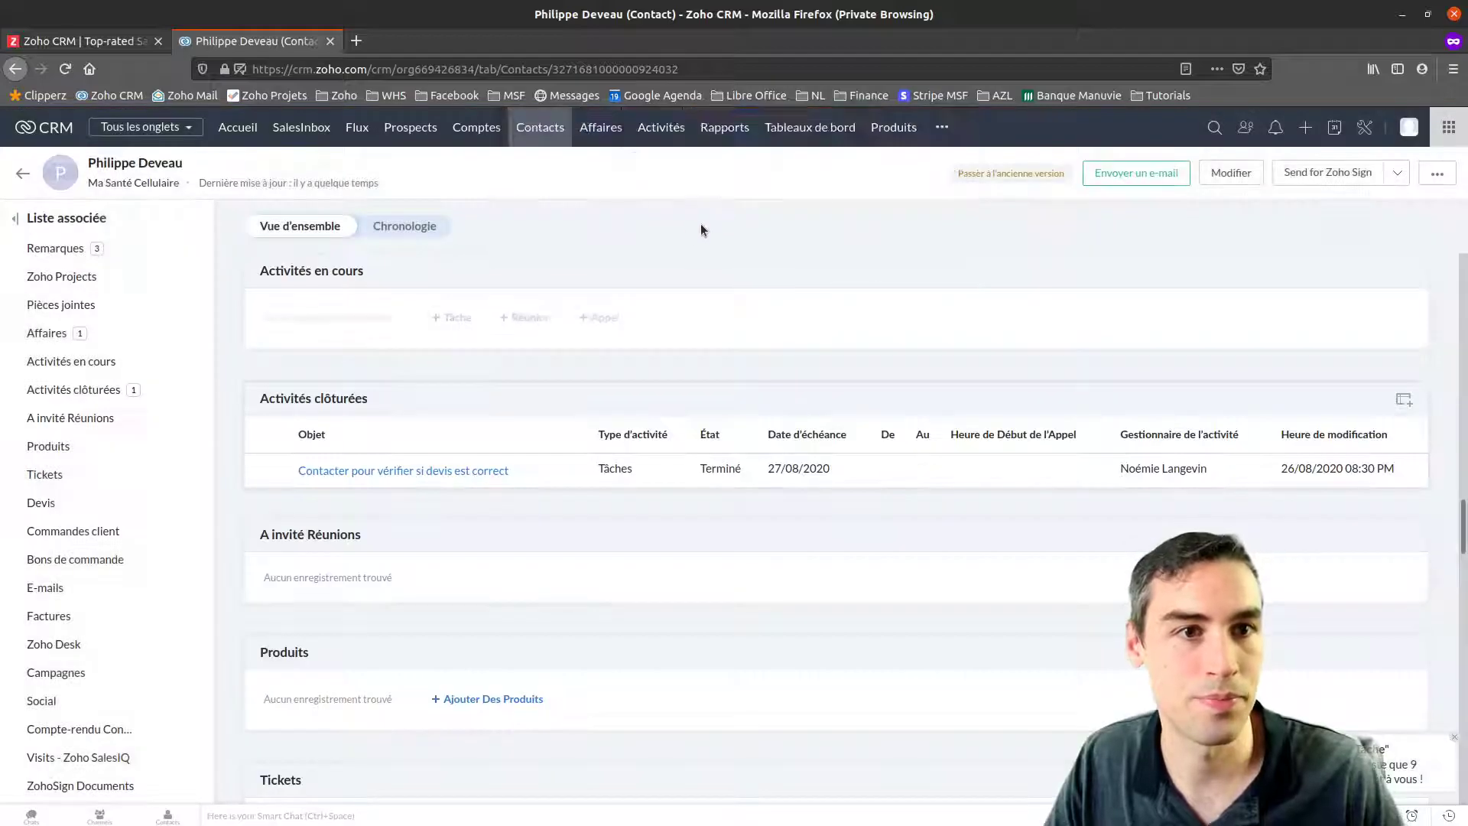
{"action": "left_click_drag", "start_coordinate": [263, 281], "coordinate": [366, 281]}
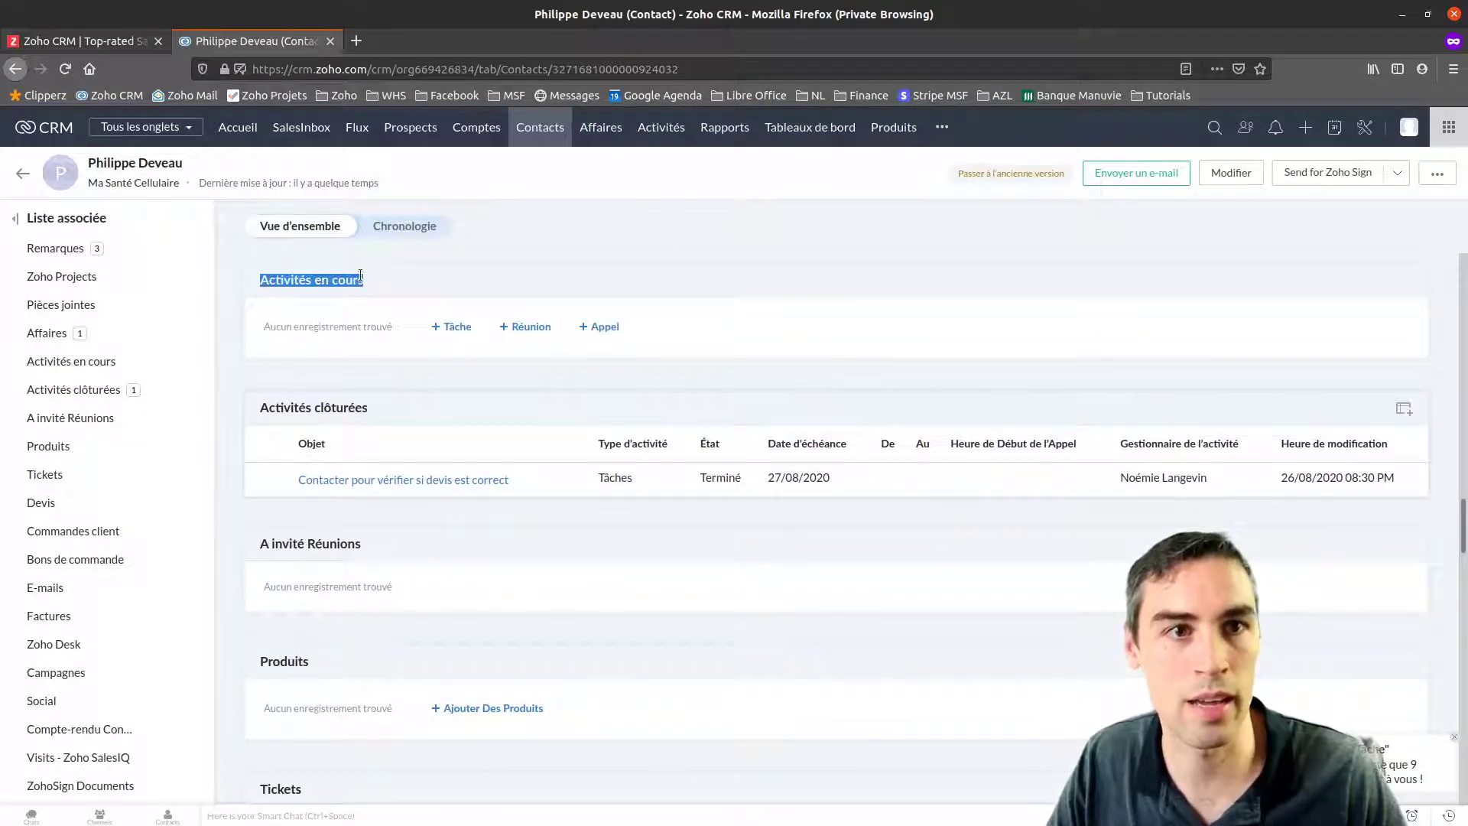
{"action": "left_click_drag", "start_coordinate": [258, 408], "coordinate": [369, 409]}
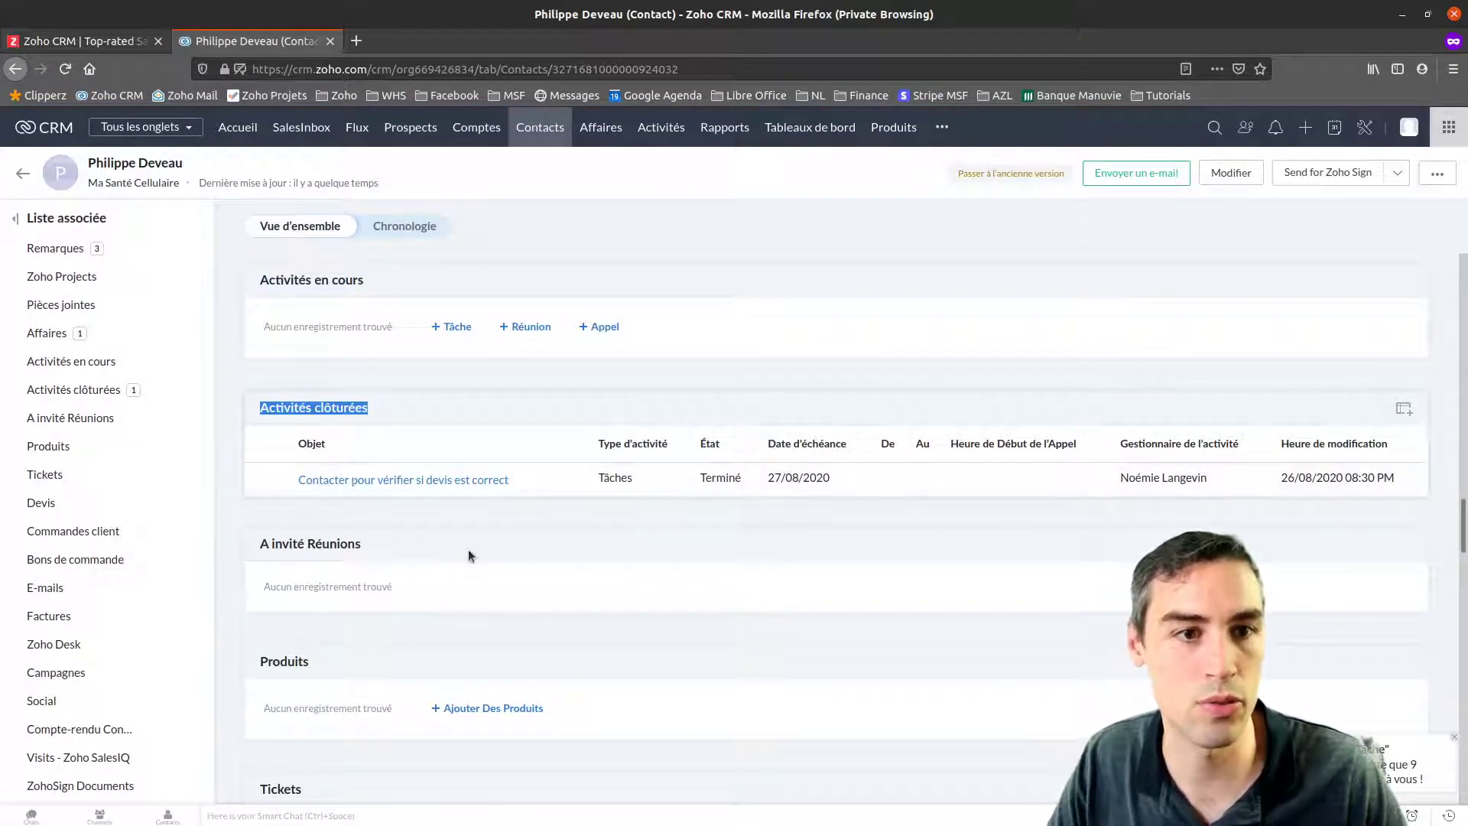
Scroll through the contact's related lists, including the E-mails section
{"action": "scroll", "coordinate": [438, 490], "scroll_direction": "down", "scroll_amount": 2}
{"action": "scroll", "coordinate": [439, 492], "scroll_direction": "down", "scroll_amount": 6}
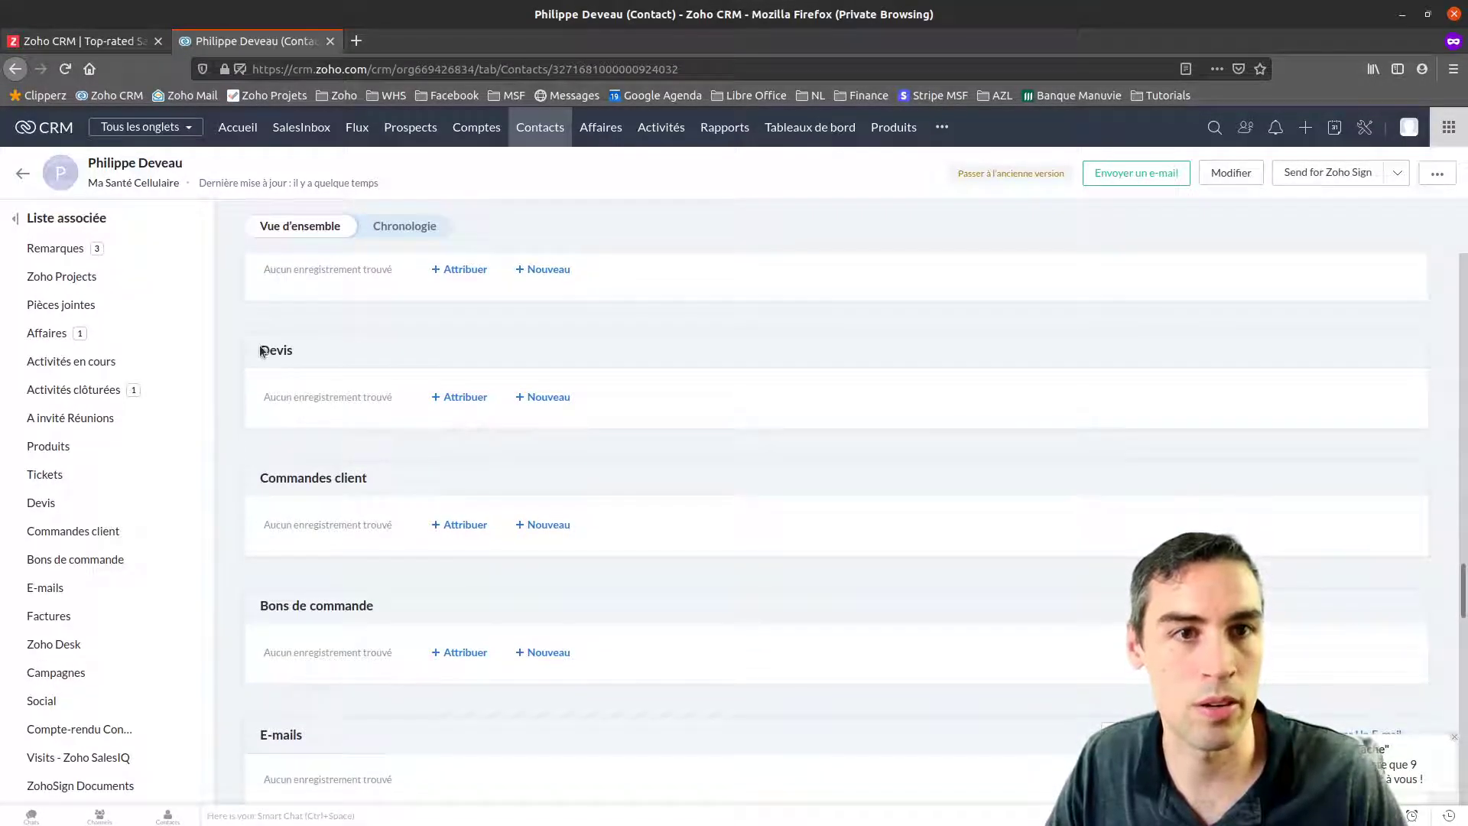
{"action": "scroll", "coordinate": [259, 418], "scroll_direction": "down", "scroll_amount": 5}
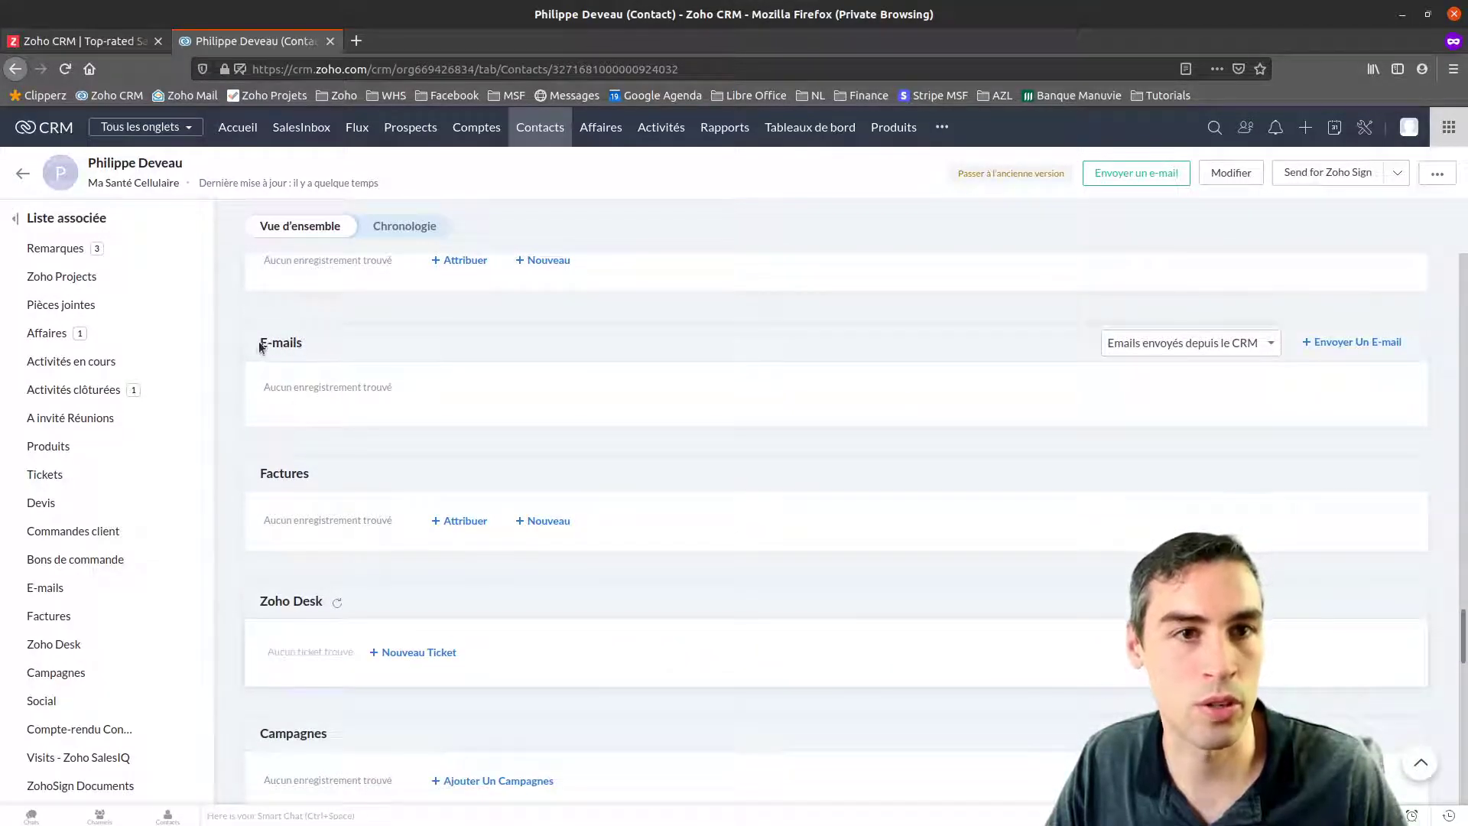
{"action": "left_click_drag", "start_coordinate": [259, 347], "coordinate": [618, 353]}
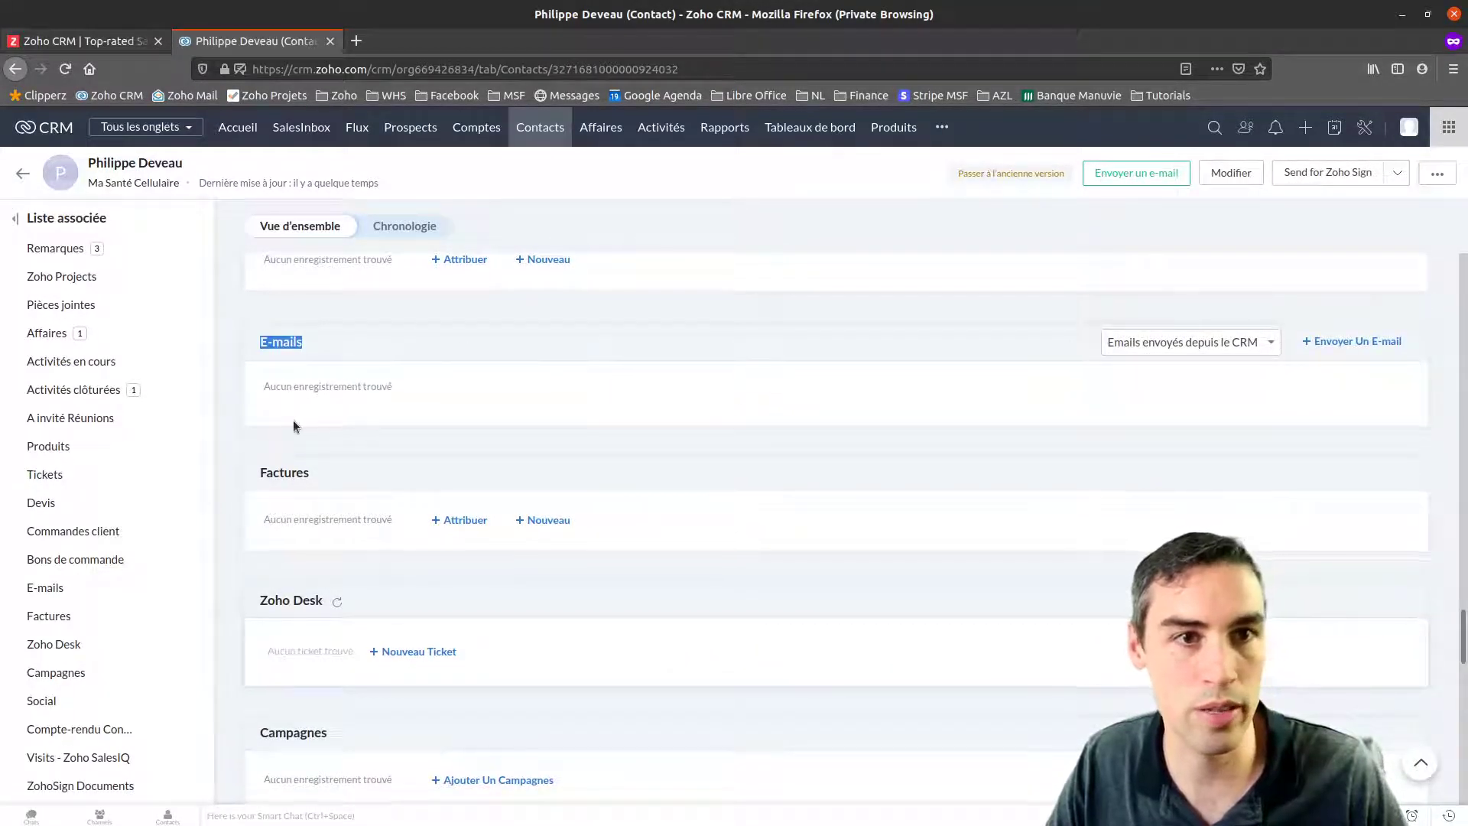
{"action": "scroll", "coordinate": [295, 423], "scroll_direction": "down", "scroll_amount": 3}
{"action": "scroll", "coordinate": [342, 599], "scroll_direction": "down", "scroll_amount": 3}
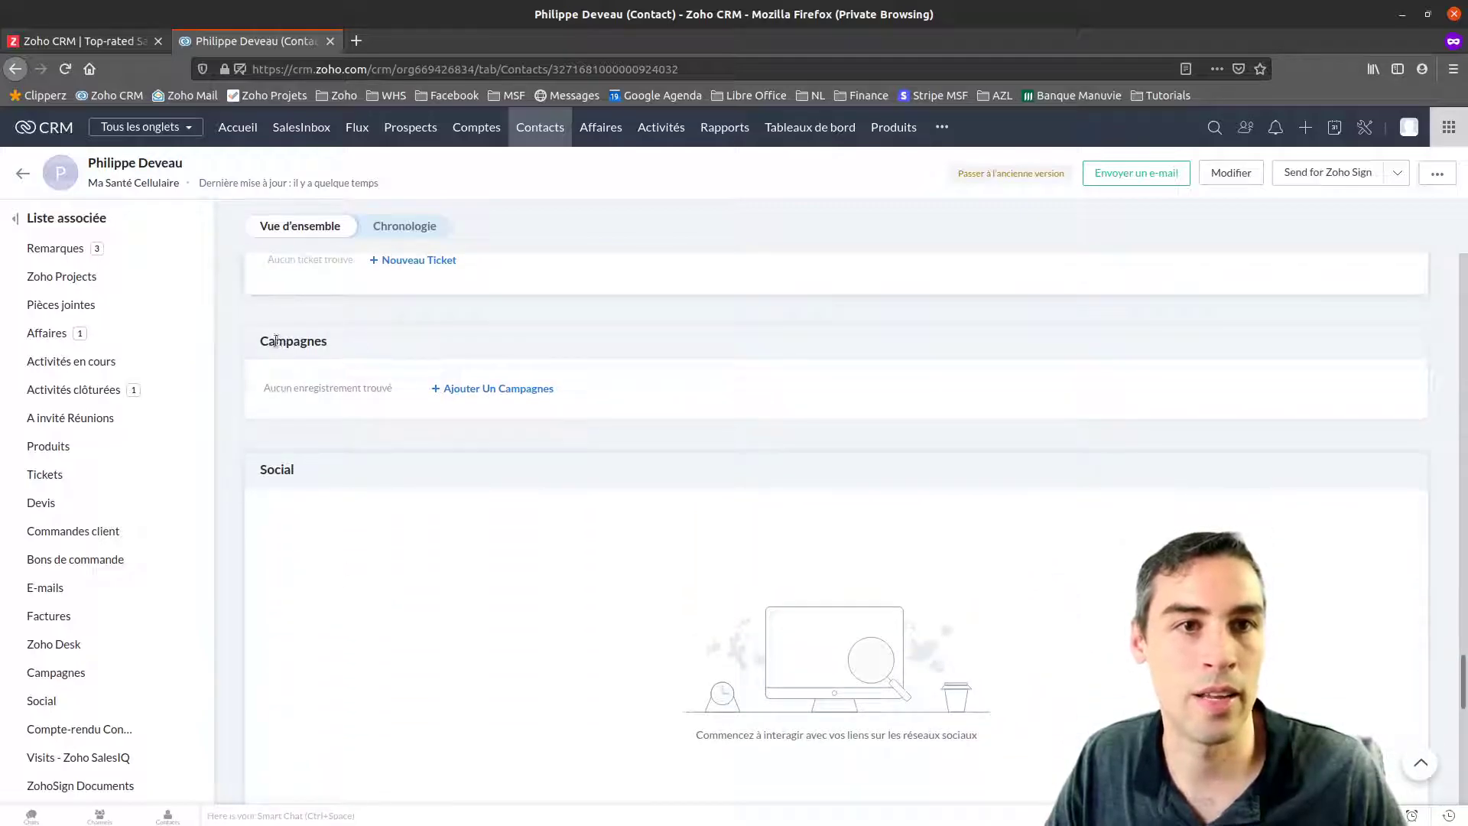
{"action": "left_click_drag", "start_coordinate": [264, 341], "coordinate": [348, 334]}
{"action": "scroll", "coordinate": [384, 475], "scroll_direction": "down", "scroll_amount": 3}
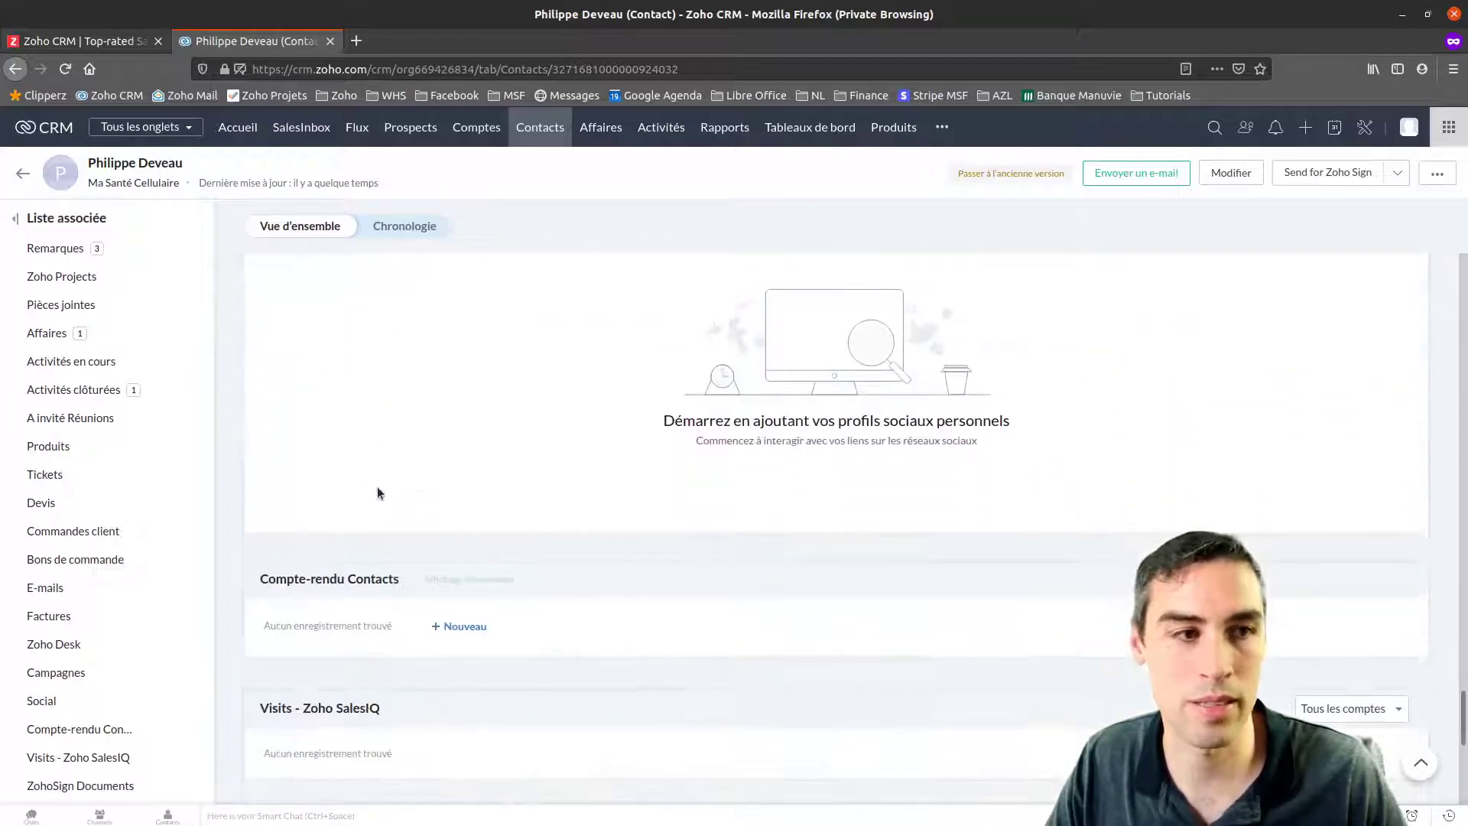
{"action": "scroll", "coordinate": [296, 394], "scroll_direction": "up", "scroll_amount": 1}
{"action": "left_click_drag", "start_coordinate": [258, 335], "coordinate": [313, 332]}
{"action": "scroll", "coordinate": [377, 583], "scroll_direction": "down", "scroll_amount": 4}
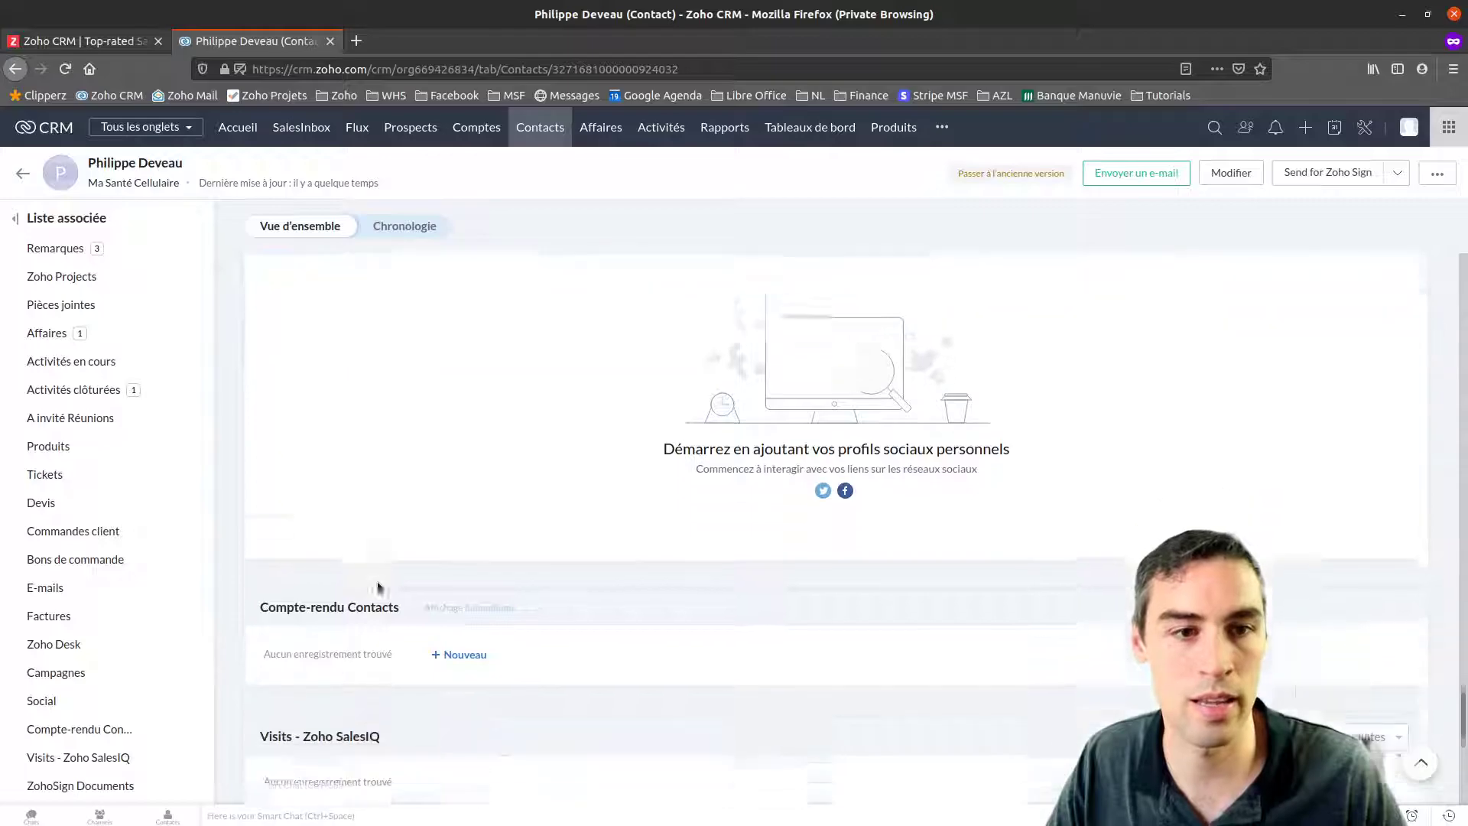
{"action": "scroll", "coordinate": [380, 583], "scroll_direction": "down", "scroll_amount": 5}
{"action": "scroll", "coordinate": [380, 583], "scroll_direction": "up", "scroll_amount": 10}
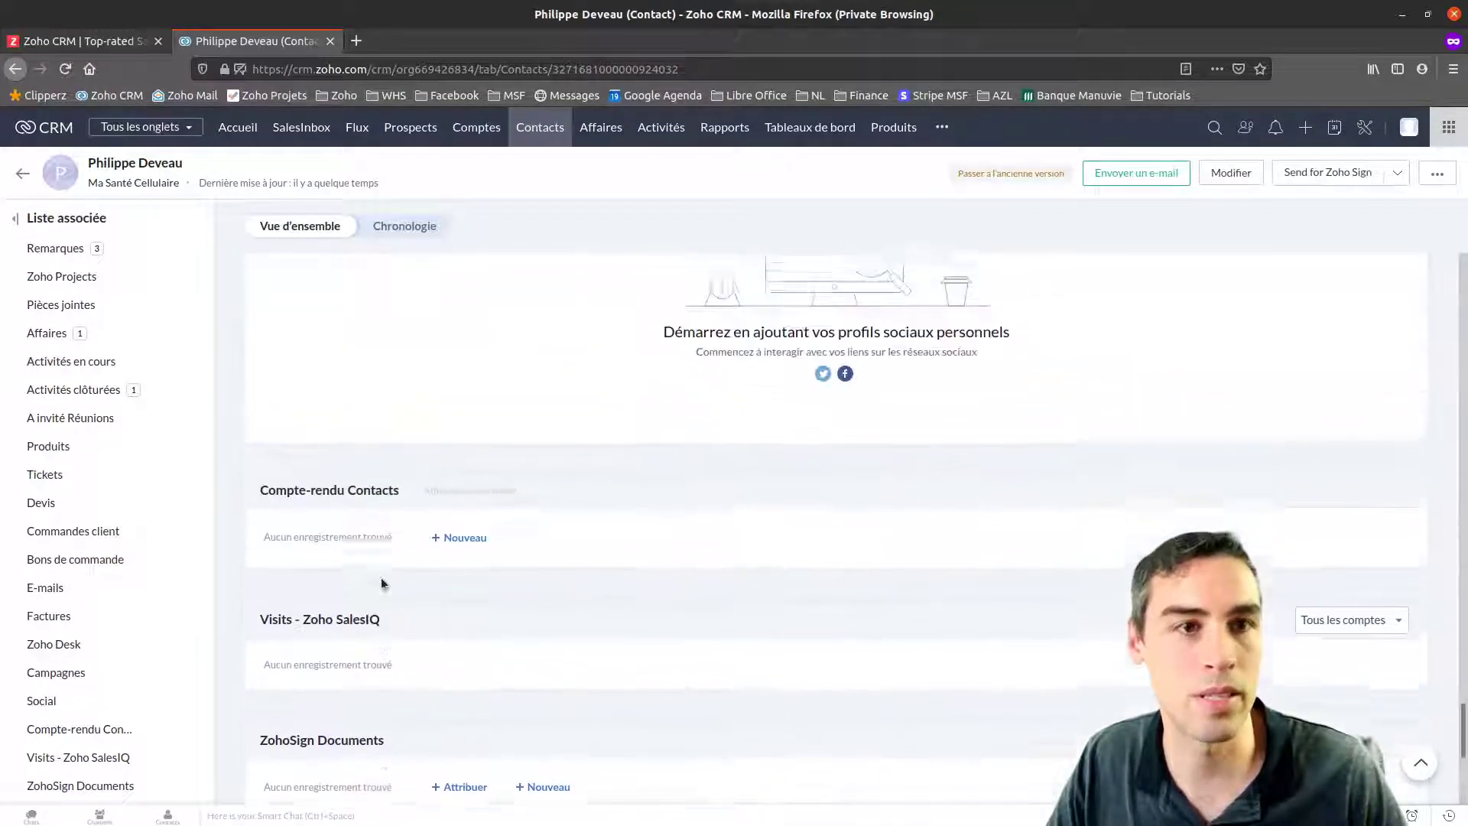
{"action": "scroll", "coordinate": [379, 579], "scroll_direction": "up", "scroll_amount": 15}
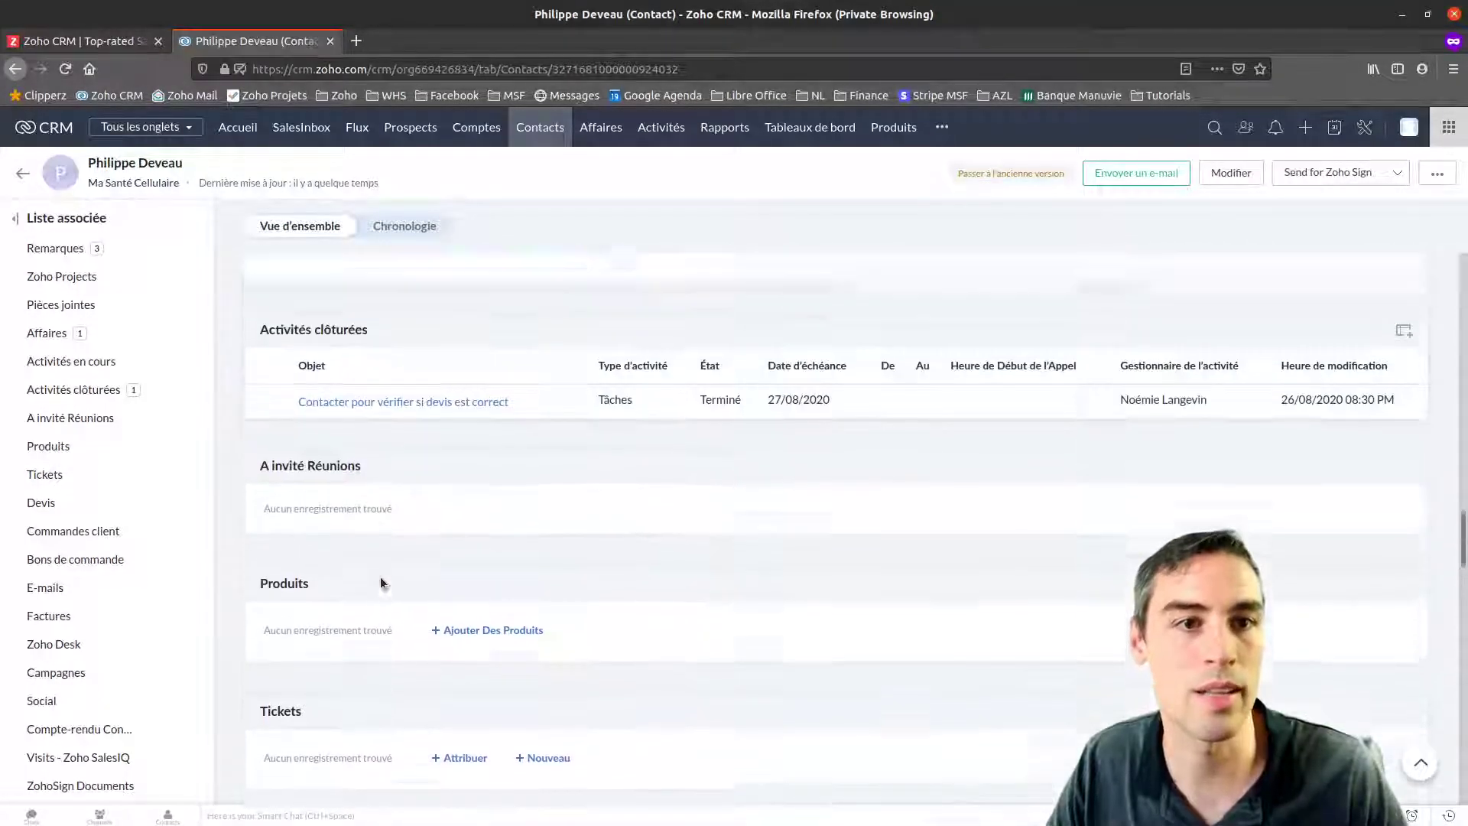
{"action": "scroll", "coordinate": [484, 639], "scroll_direction": "up", "scroll_amount": 12}
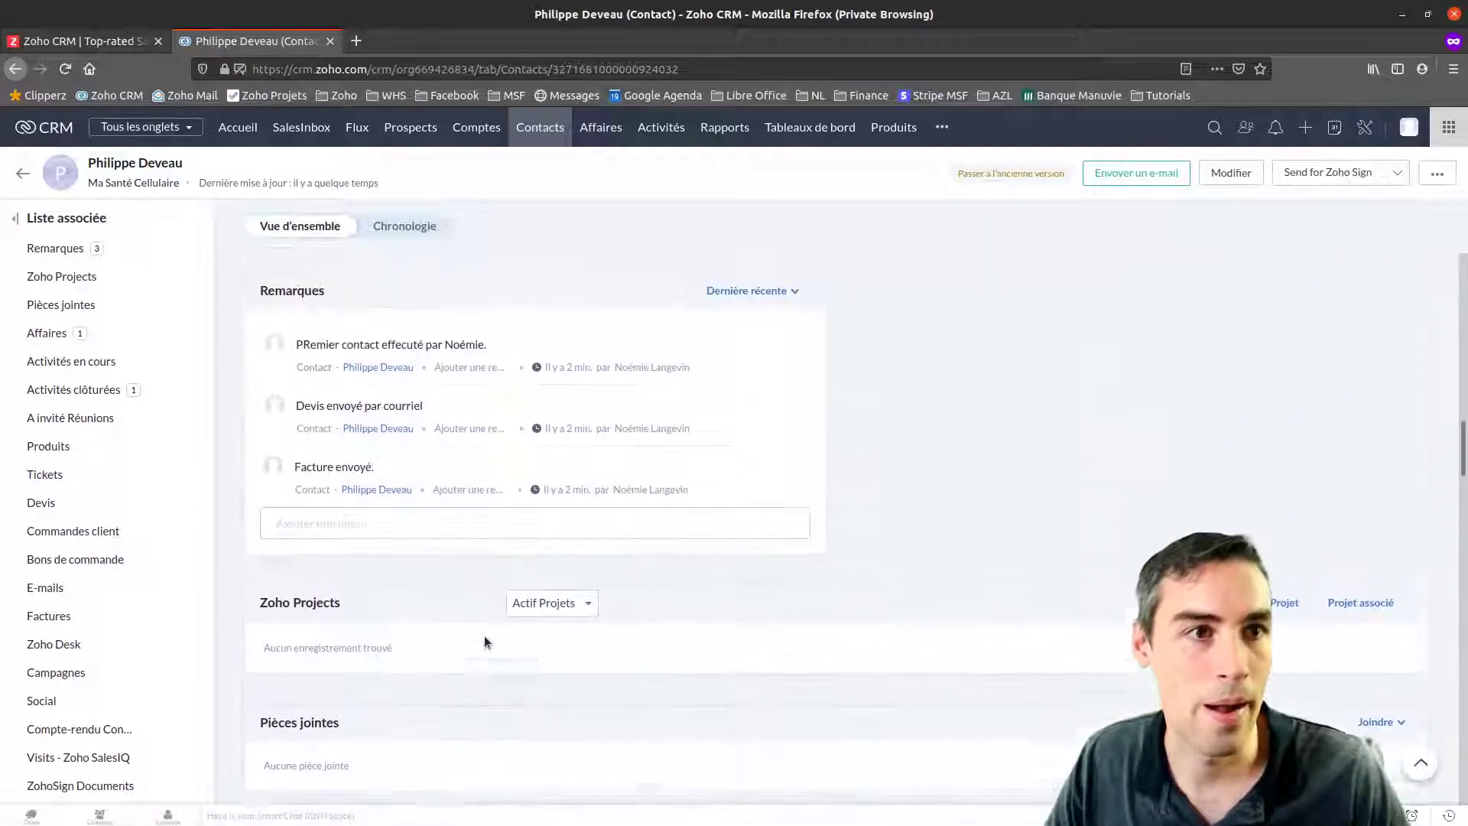
{"action": "scroll", "coordinate": [484, 641], "scroll_direction": "up", "scroll_amount": 15}
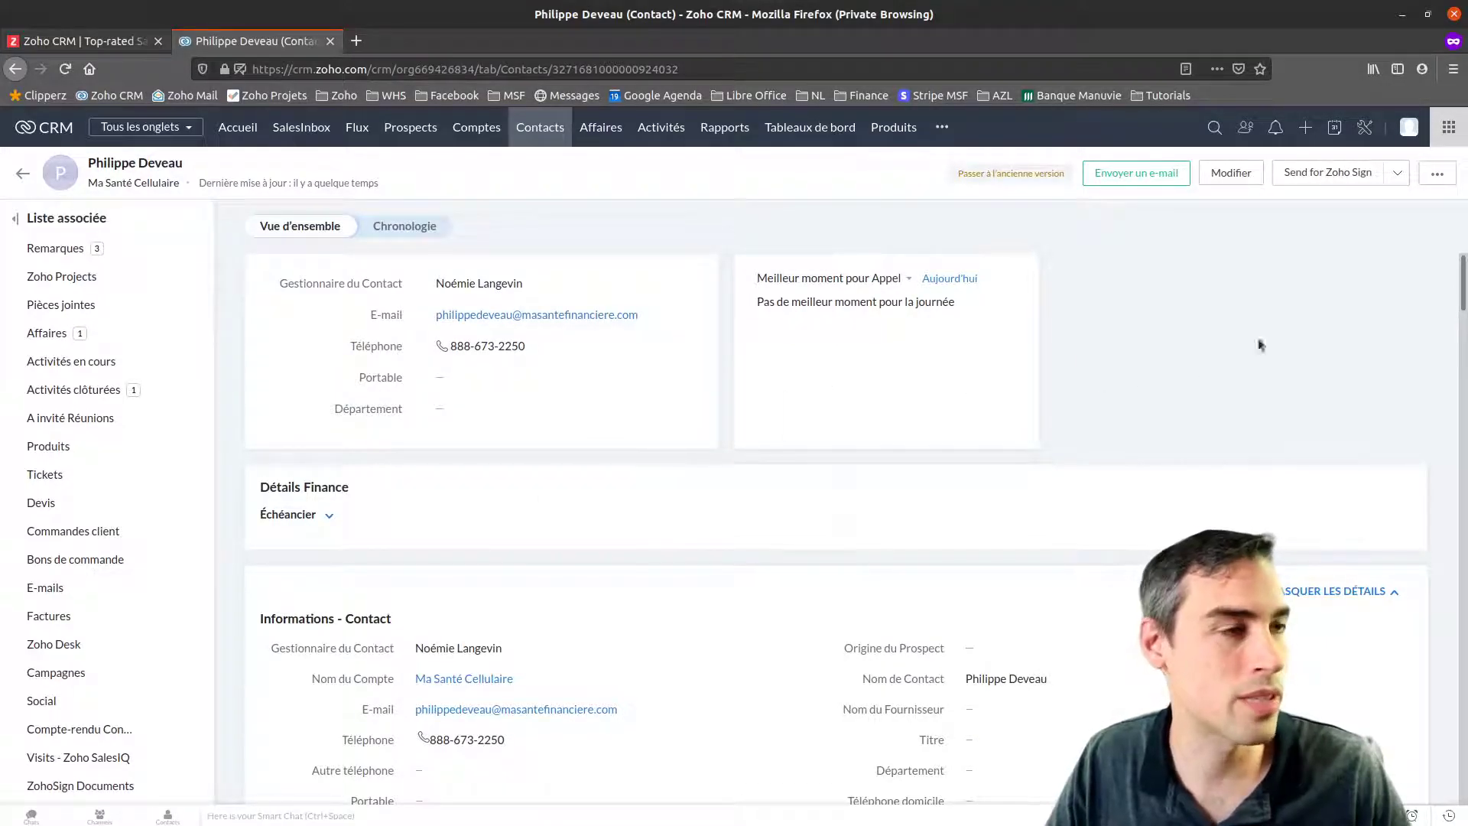
Go to Setup and open the E-mail channel settings under Canaux
{"action": "left_click", "coordinate": [1365, 128]}
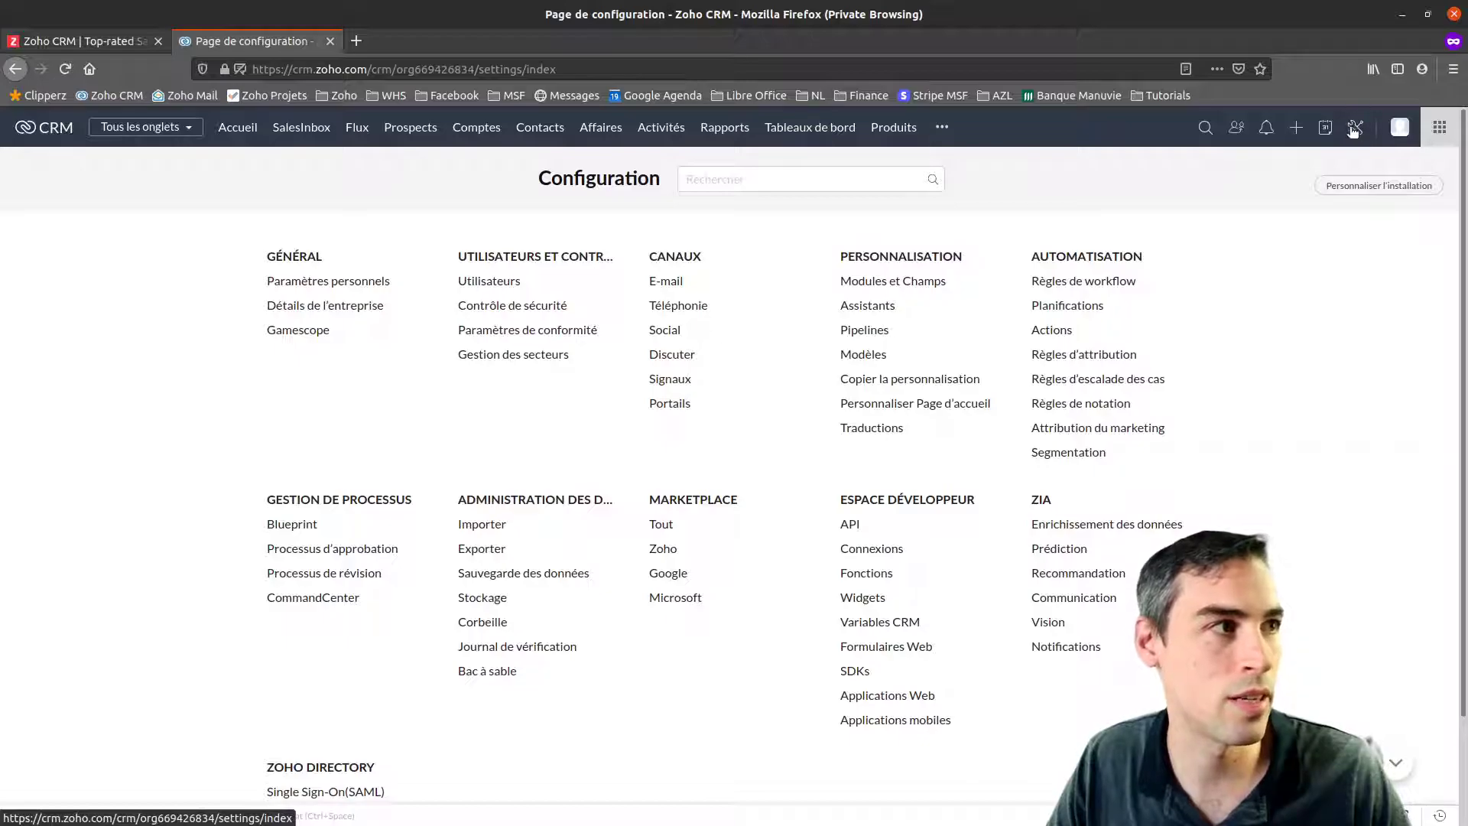
{"action": "left_click", "coordinate": [660, 283]}
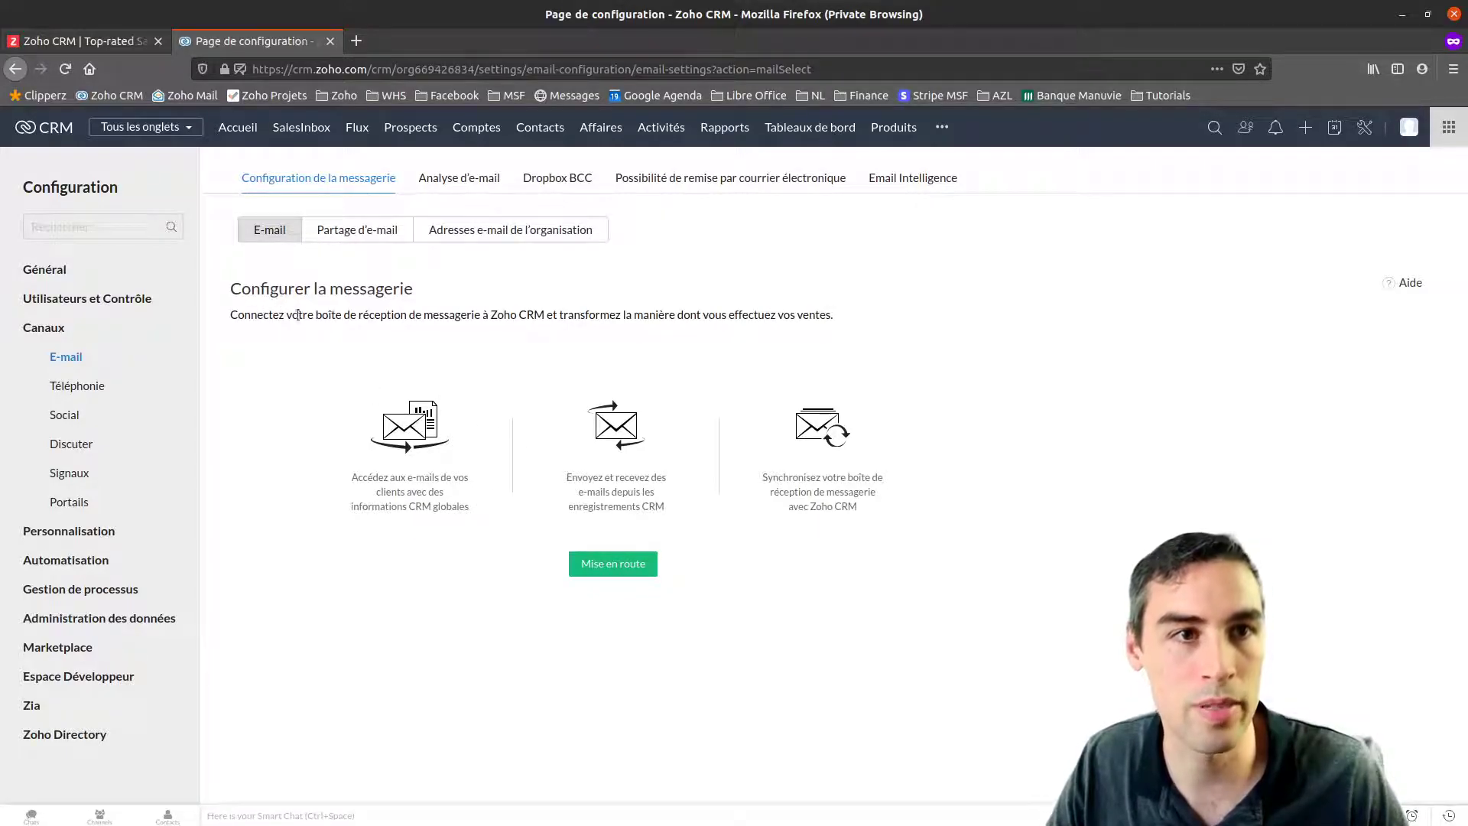
Review the mailbox connection benefits, then start setup and pick Zoho Mail under Services e-mail populaires
{"action": "left_click_drag", "start_coordinate": [234, 321], "coordinate": [828, 317]}
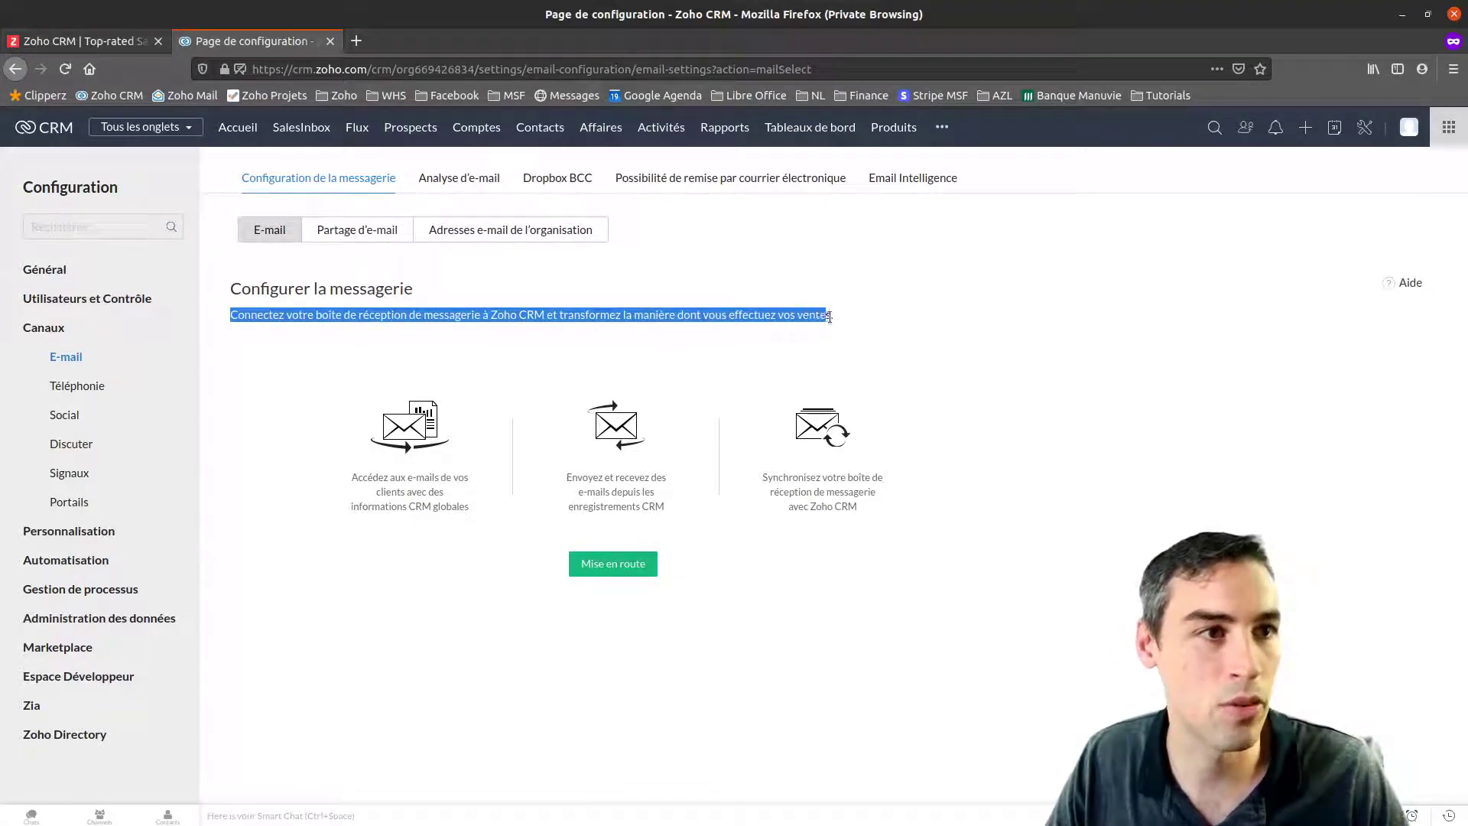
{"action": "left_click", "coordinate": [832, 319]}
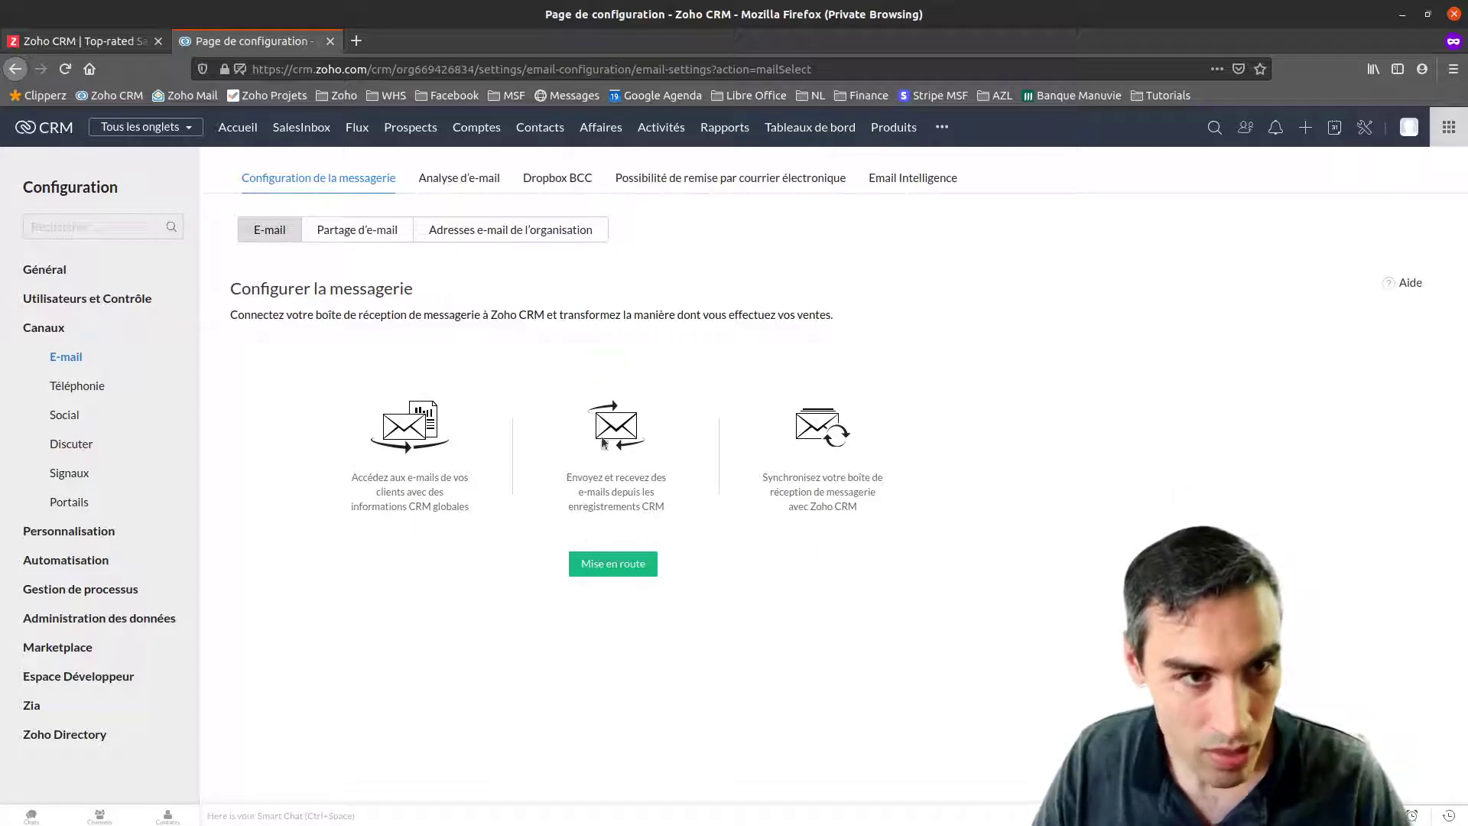
{"action": "left_click_drag", "start_coordinate": [353, 480], "coordinate": [468, 508]}
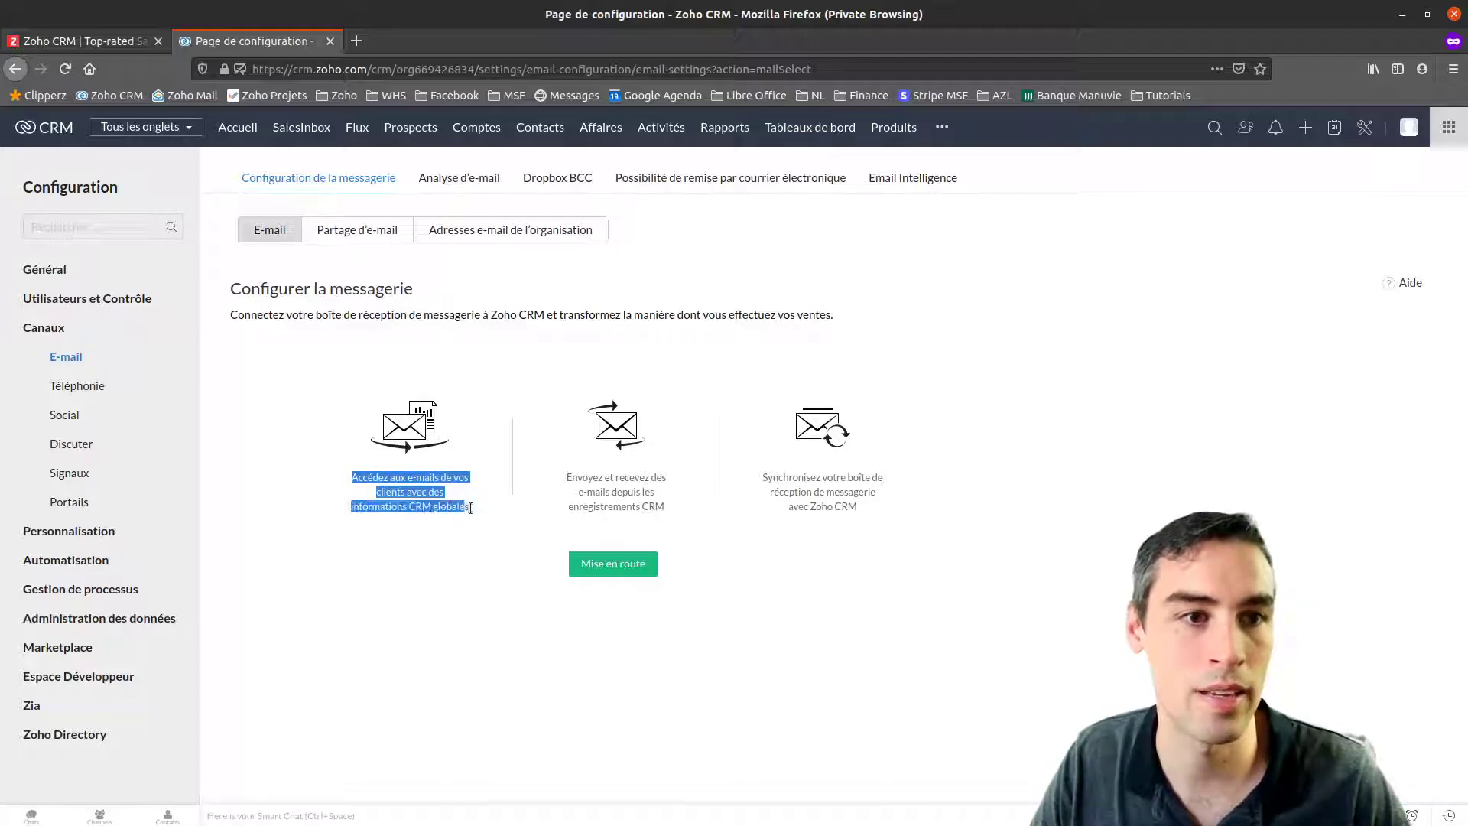
{"action": "left_click_drag", "start_coordinate": [566, 478], "coordinate": [672, 504]}
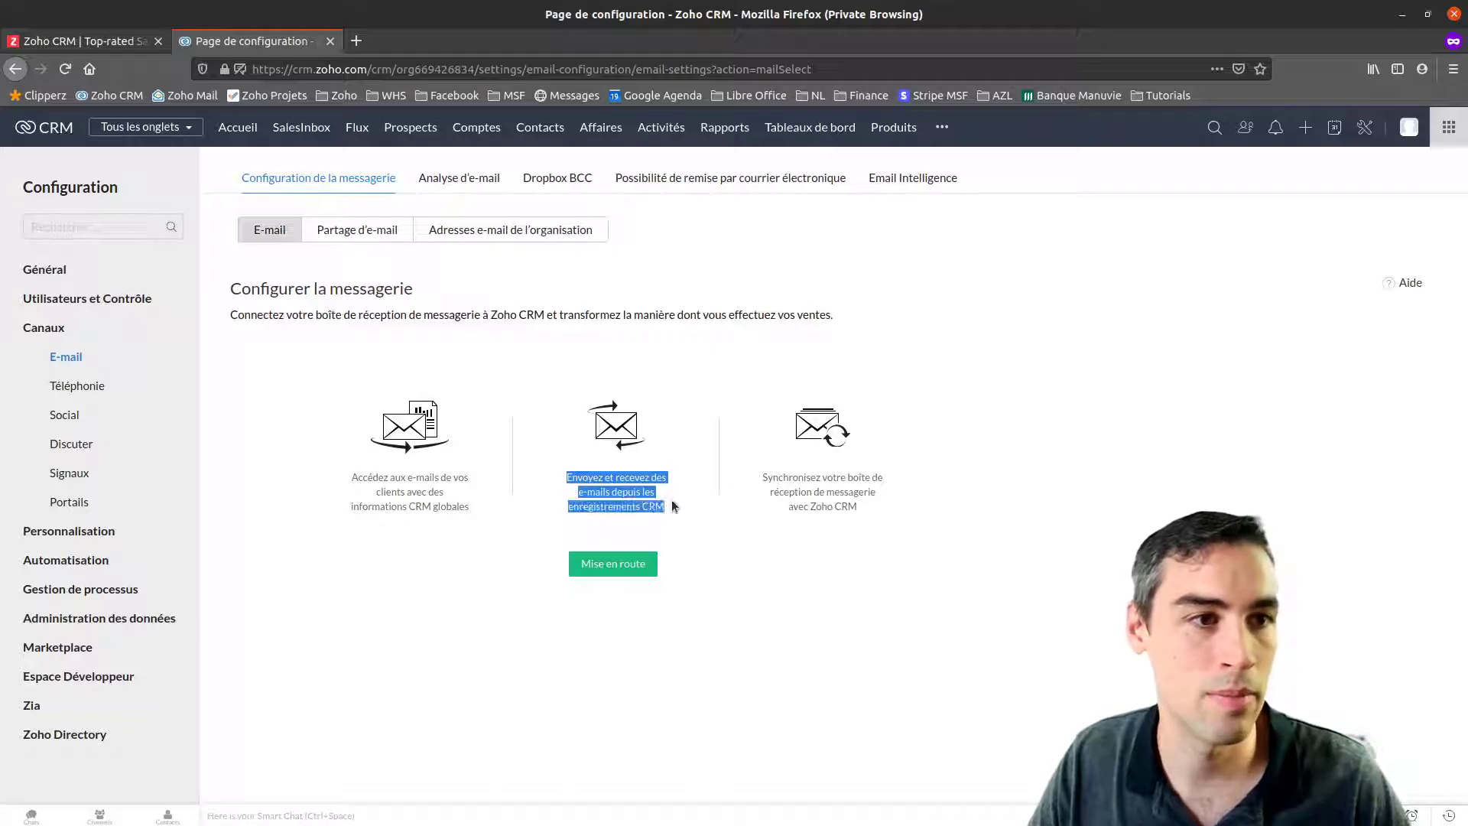
{"action": "left_click_drag", "start_coordinate": [765, 479], "coordinate": [888, 506]}
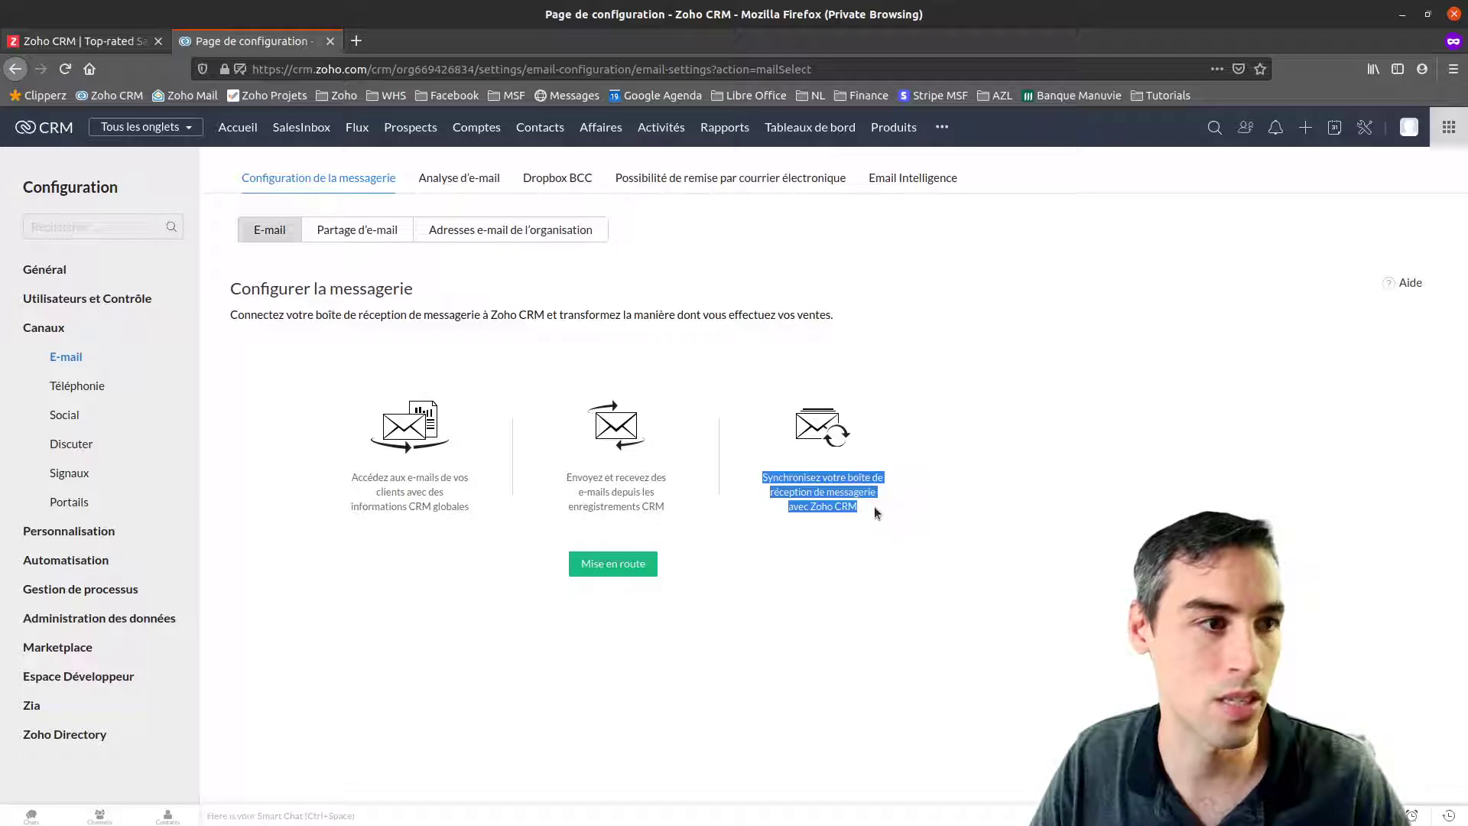
{"action": "left_click", "coordinate": [860, 506]}
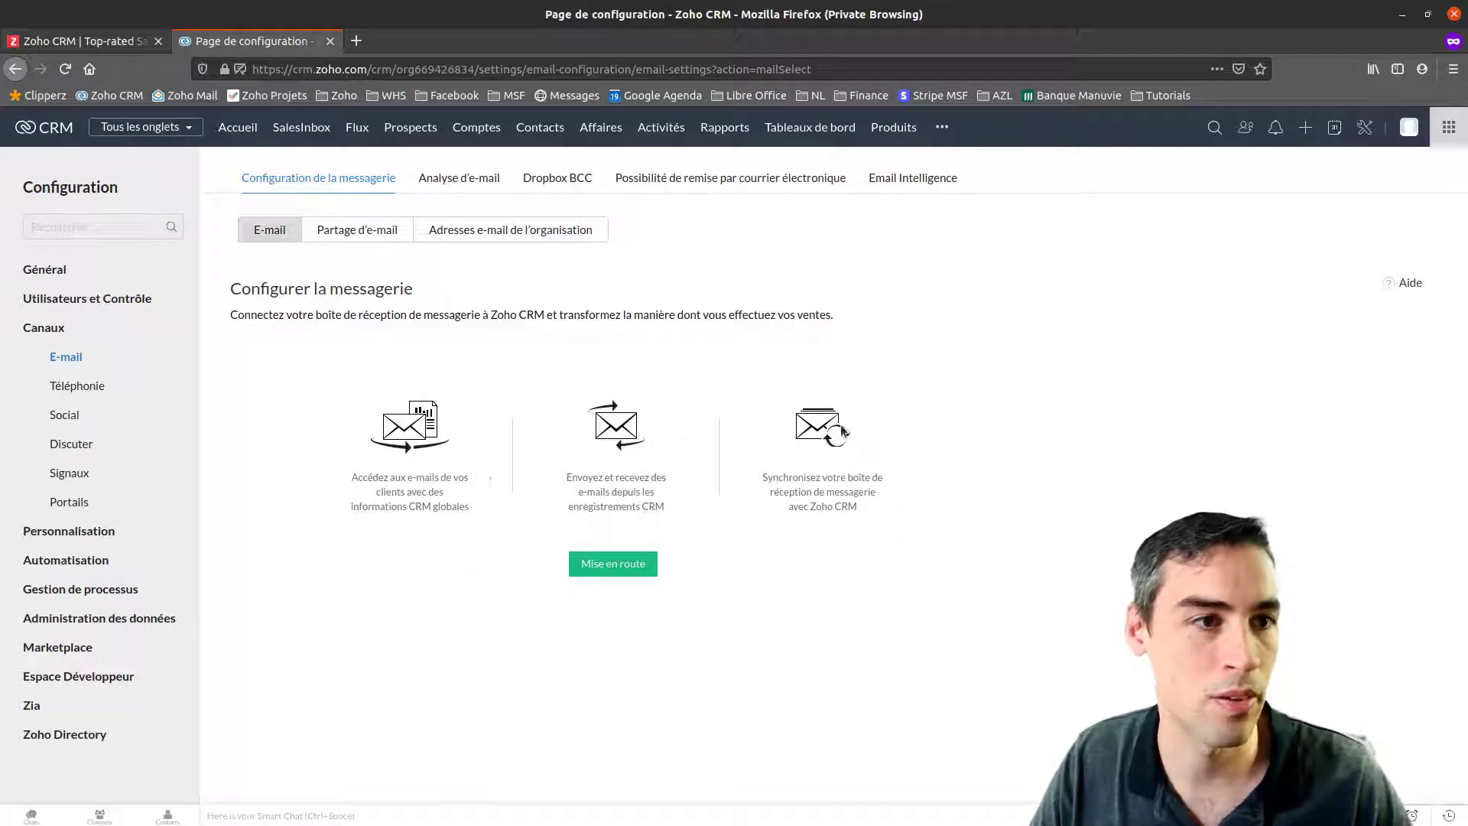
{"action": "left_click", "coordinate": [635, 564]}
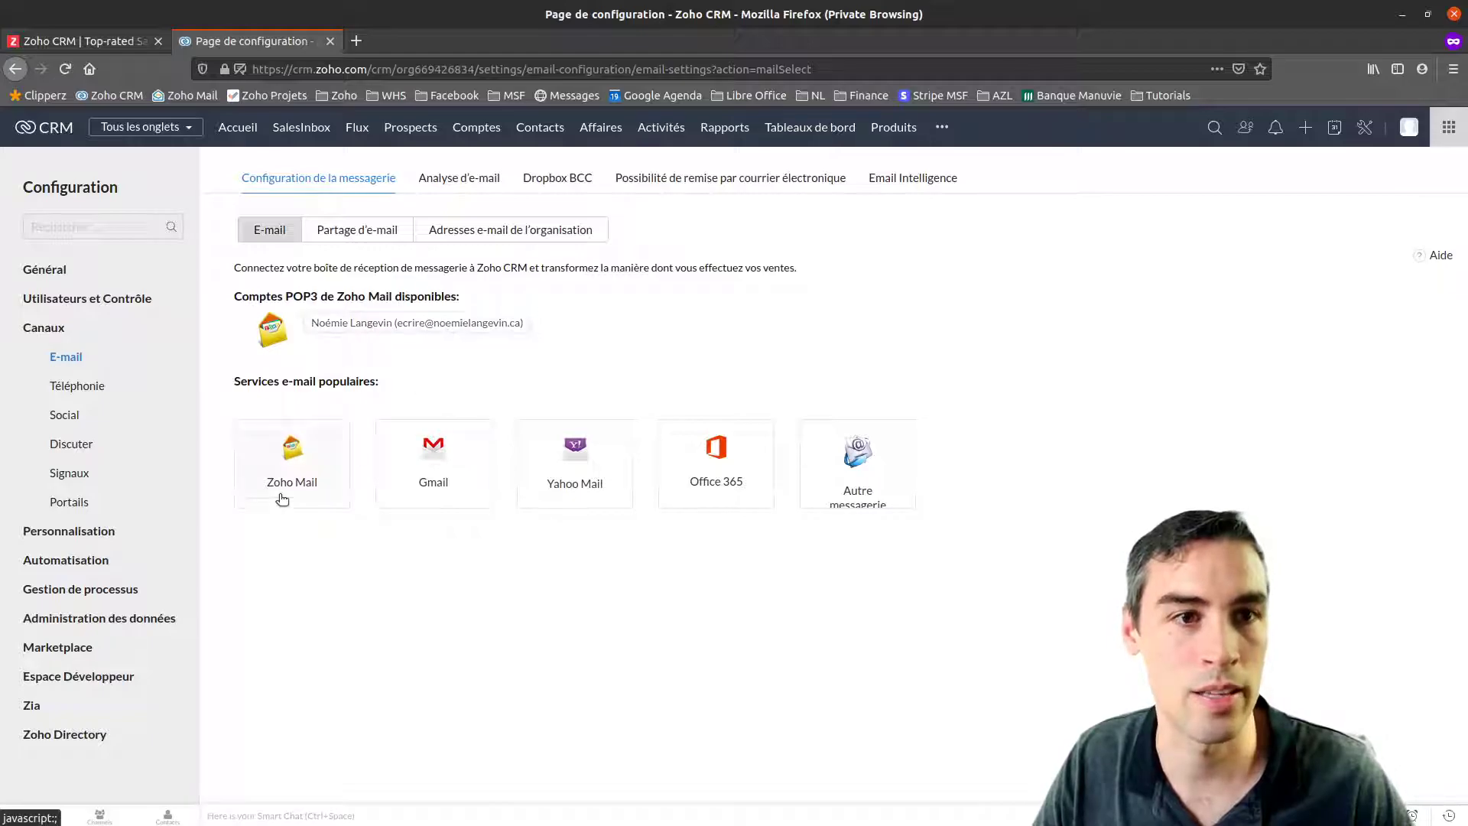
{"action": "left_click", "coordinate": [280, 461]}
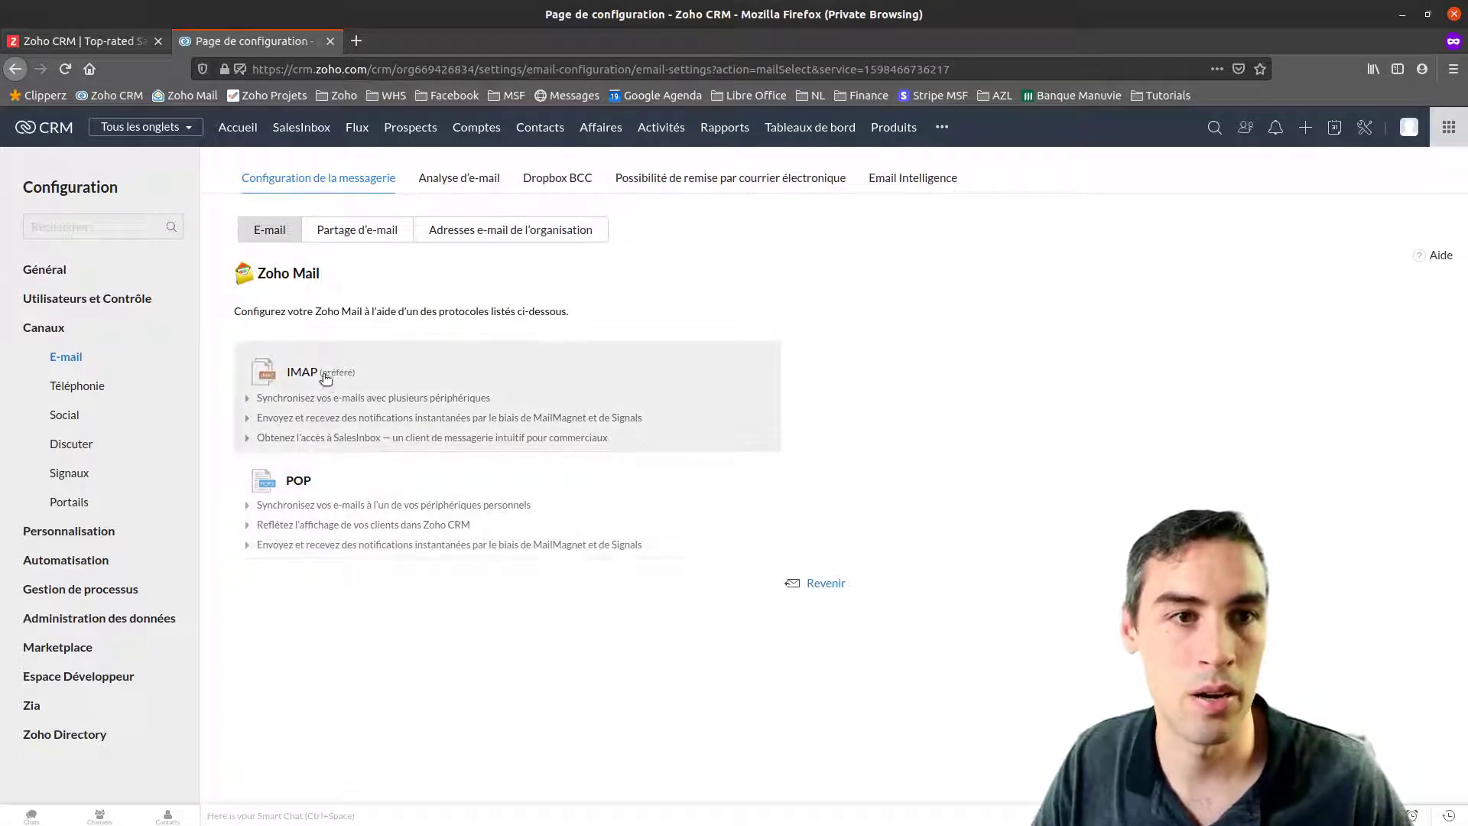
Choose IMAP and enter the sender's name and e-mail address
{"action": "left_click", "coordinate": [514, 387]}
{"action": "left_click", "coordinate": [460, 405]}
{"action": "type", "text": "Noémie Langevin"}
{"action": "key", "text": "Tab"}
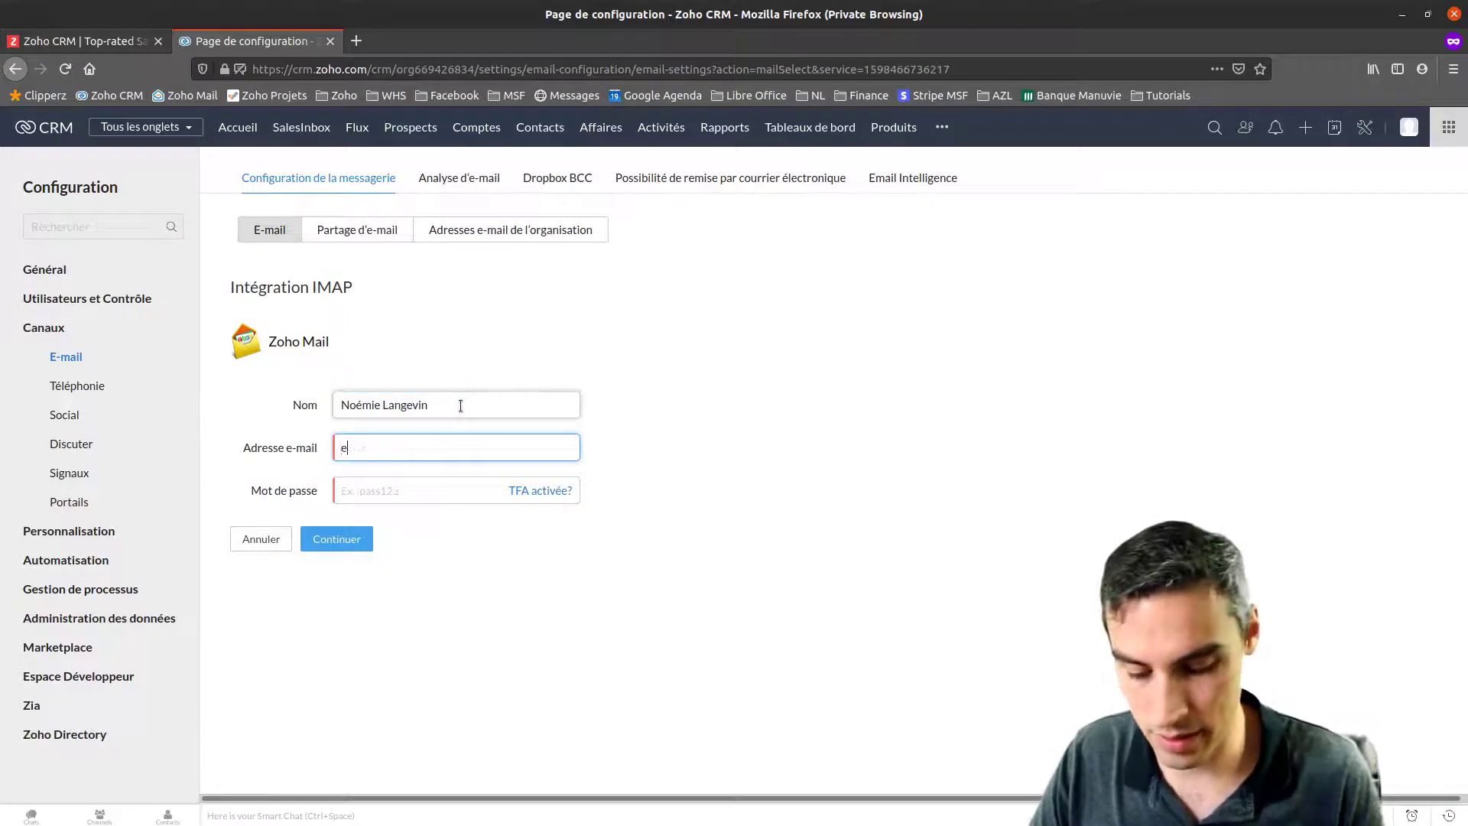
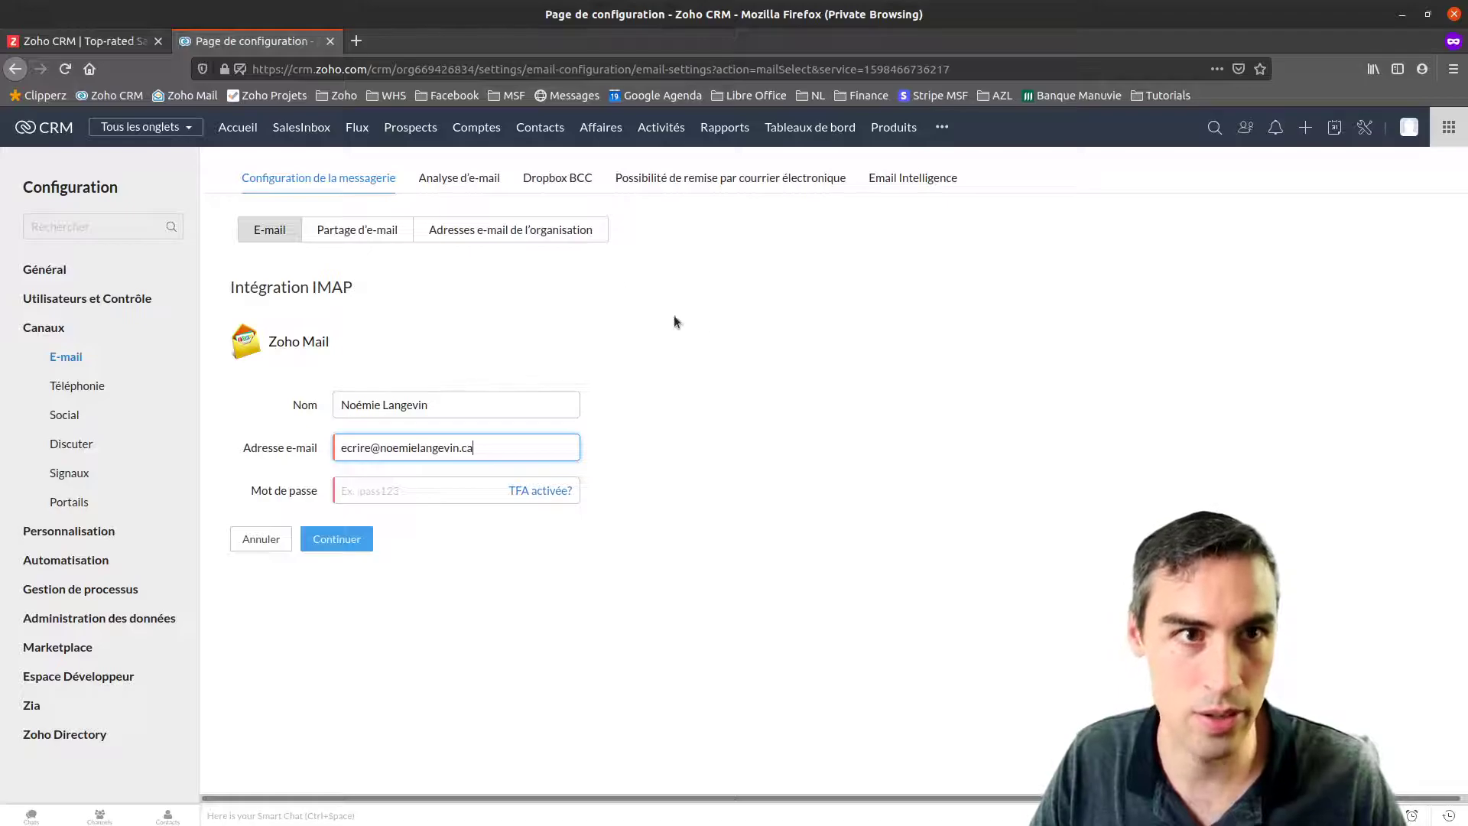
{"action": "left_click_drag", "start_coordinate": [378, 448], "coordinate": [485, 448]}
{"action": "left_click", "coordinate": [490, 448]}
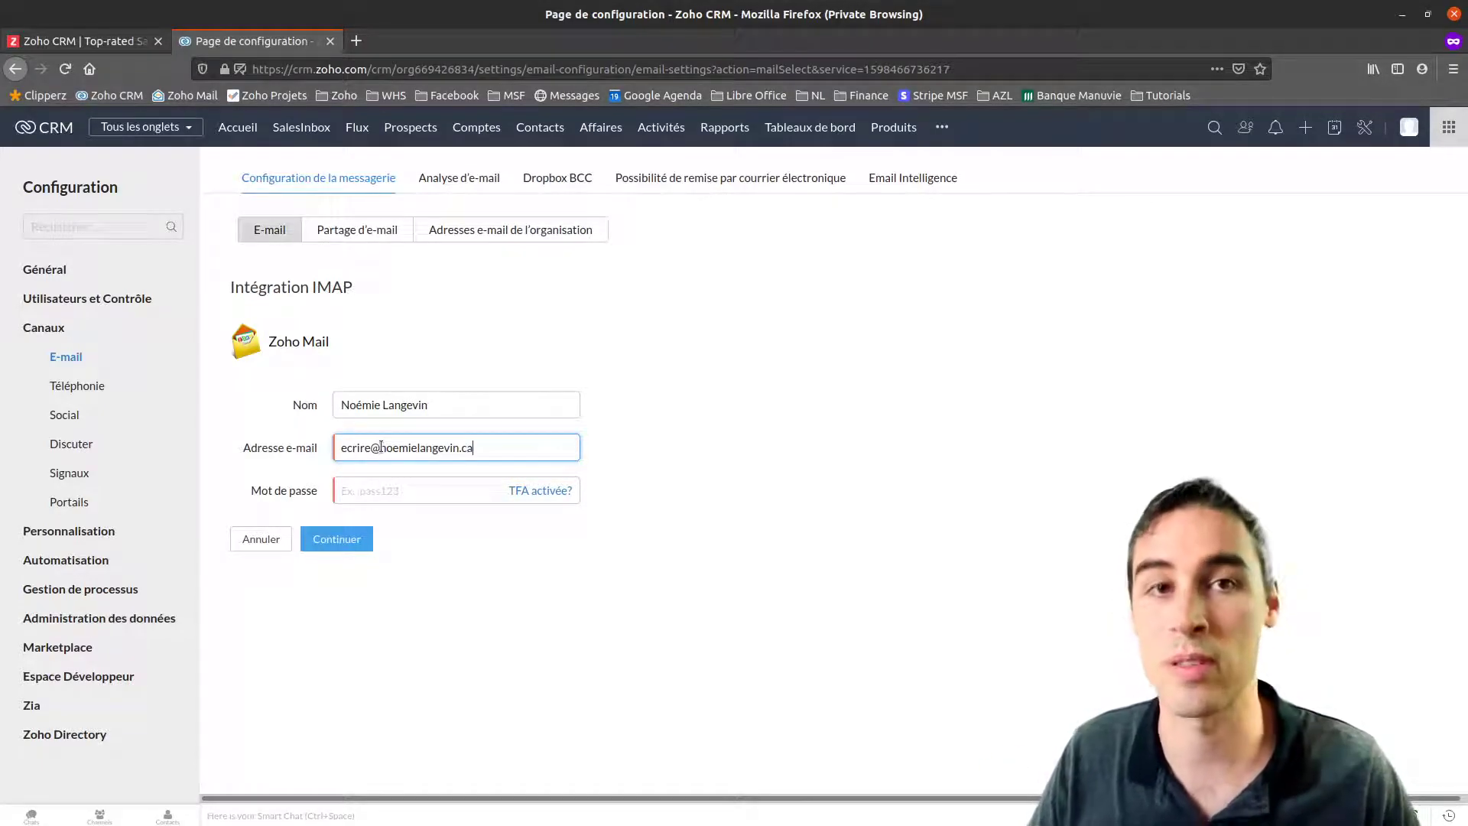
{"action": "left_click_drag", "start_coordinate": [381, 447], "coordinate": [463, 448]}
Enter the mailbox password, dismissing browser suggestions, and continue to the server and sharing options
{"action": "left_click", "coordinate": [419, 493]}
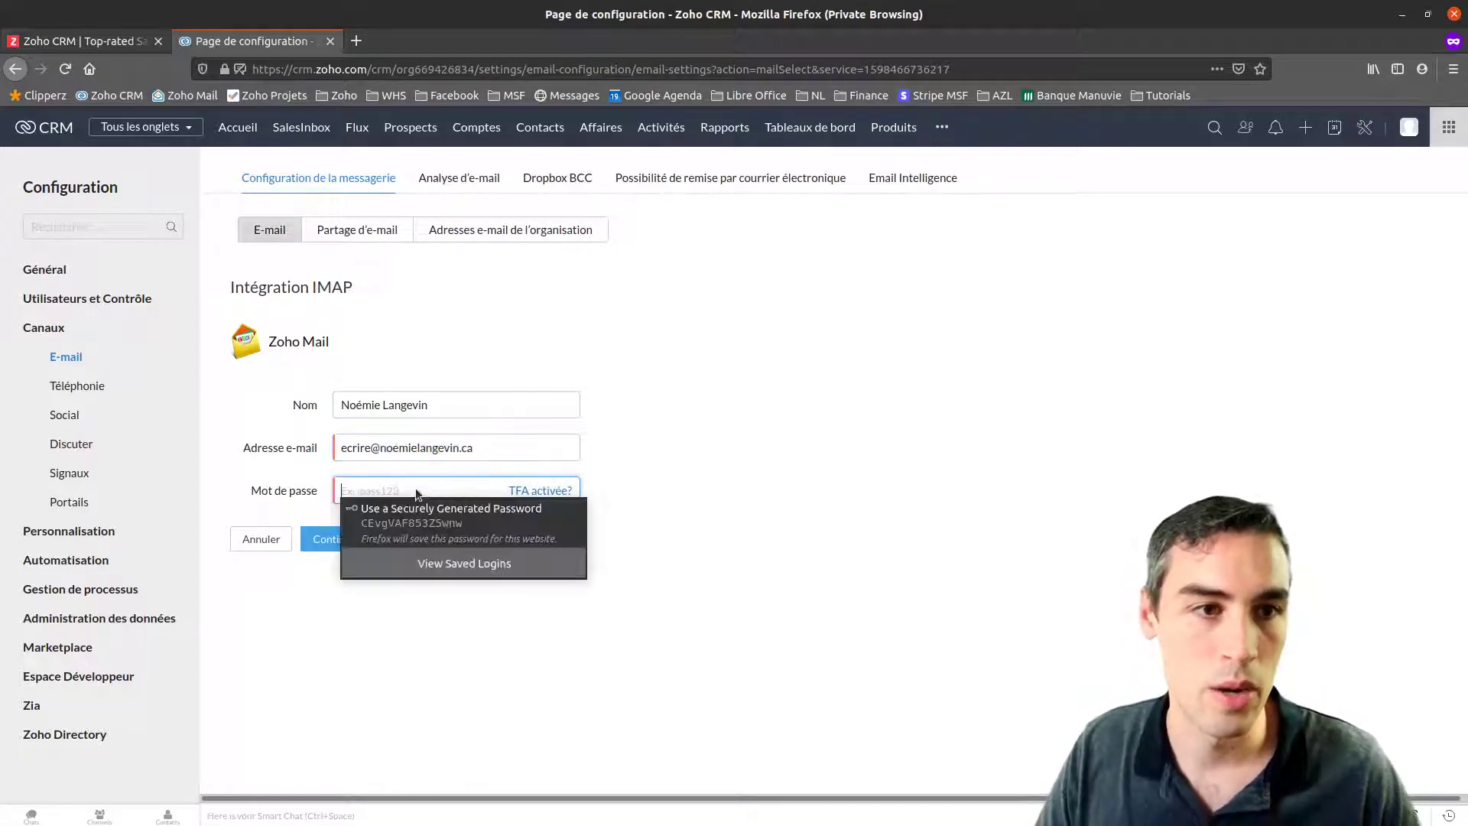
{"action": "left_click", "coordinate": [760, 502]}
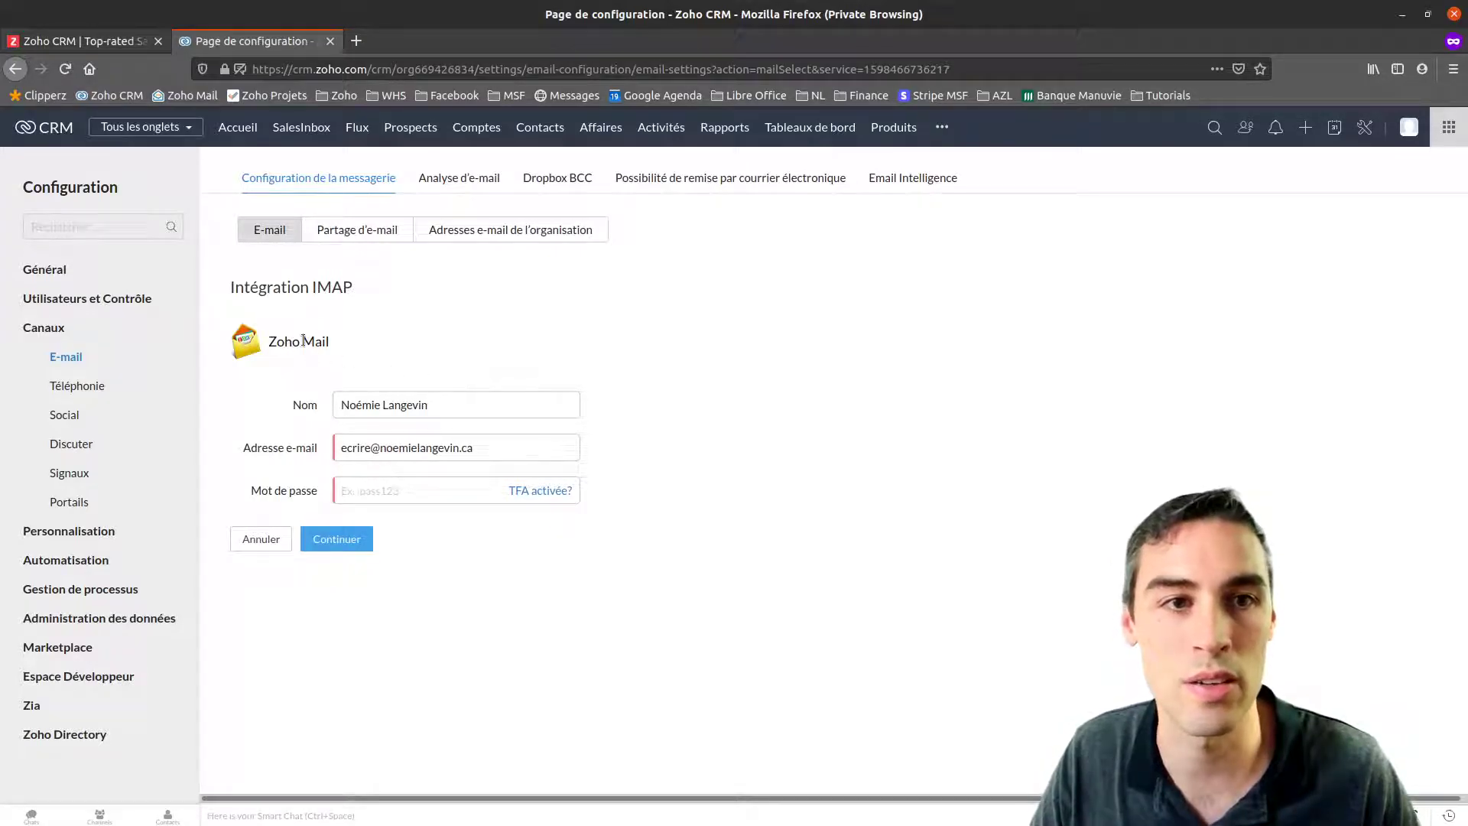
{"action": "left_click", "coordinate": [368, 491]}
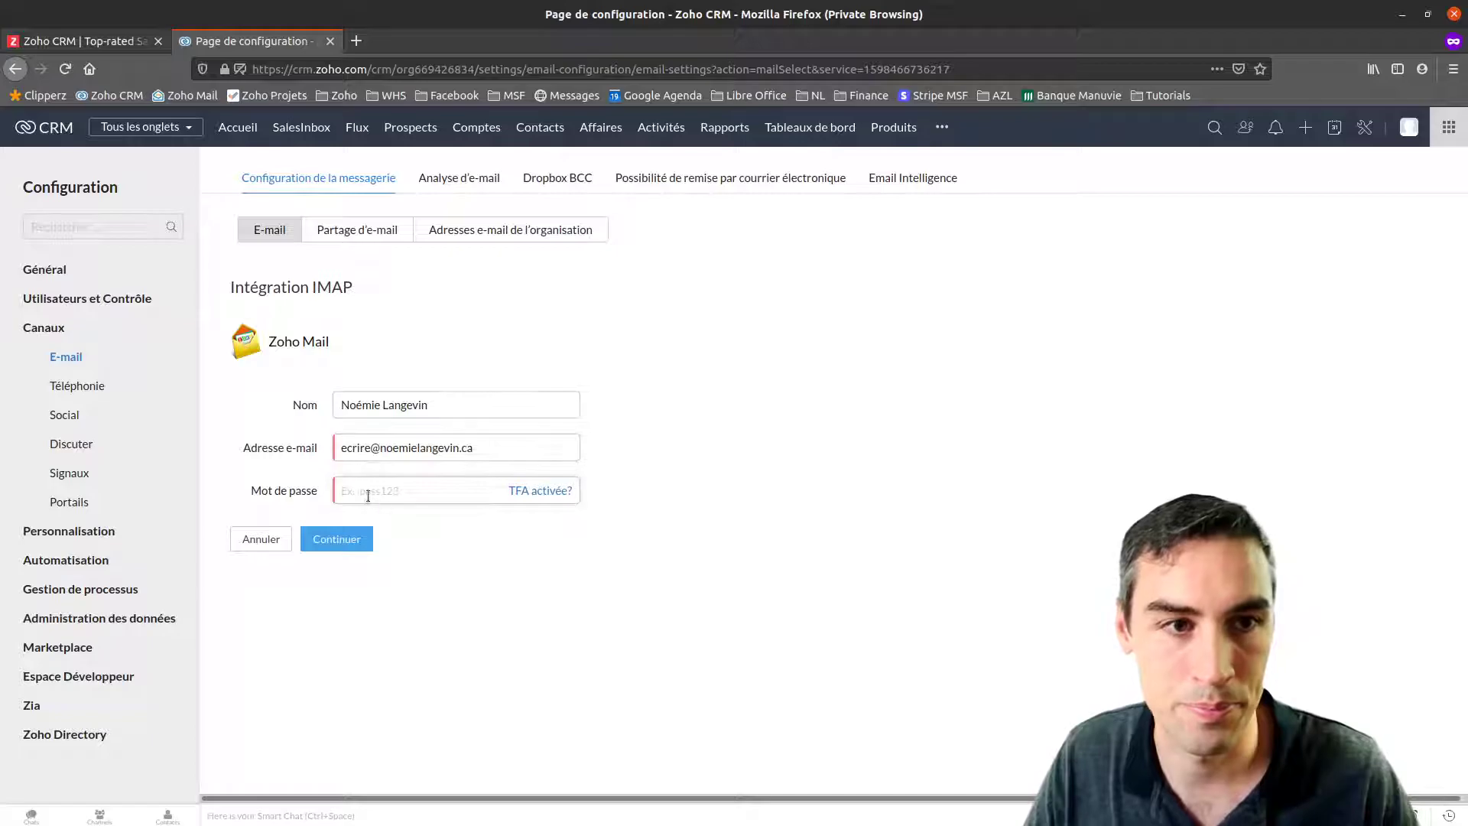
{"action": "key", "text": "Escape"}
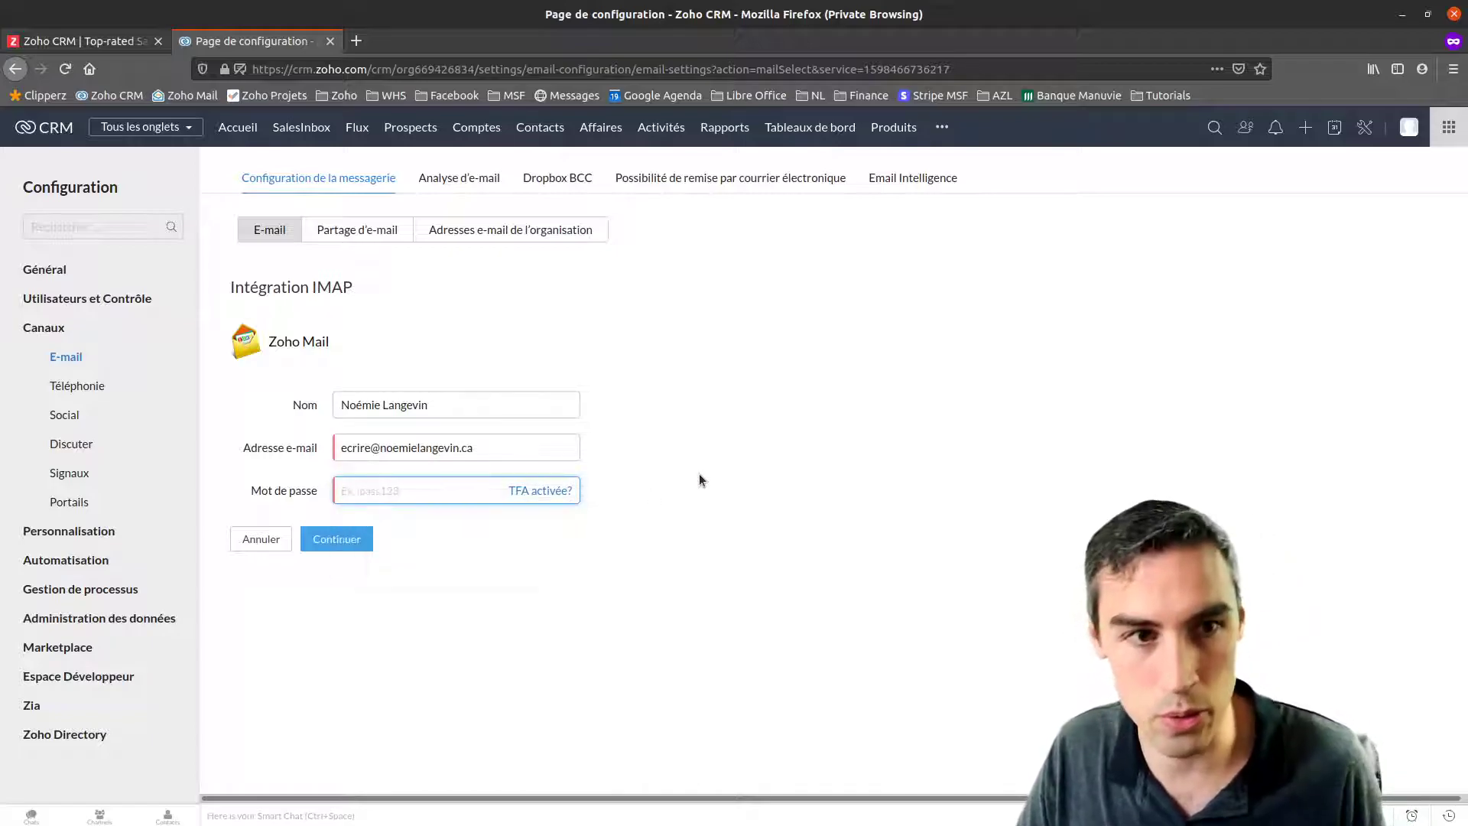
{"action": "type", "text": "•"}
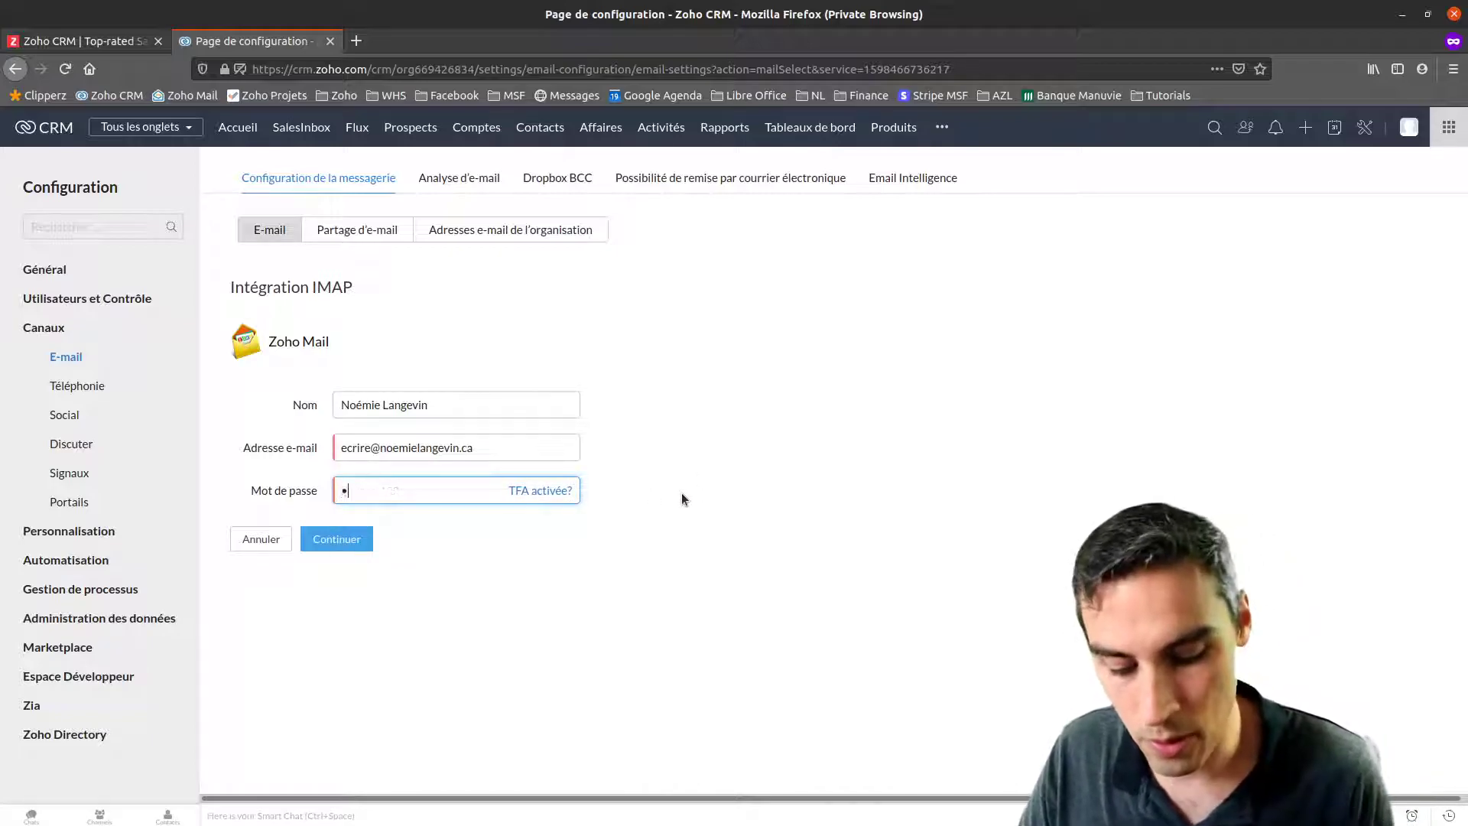
{"action": "type", "text": "•••••••"}
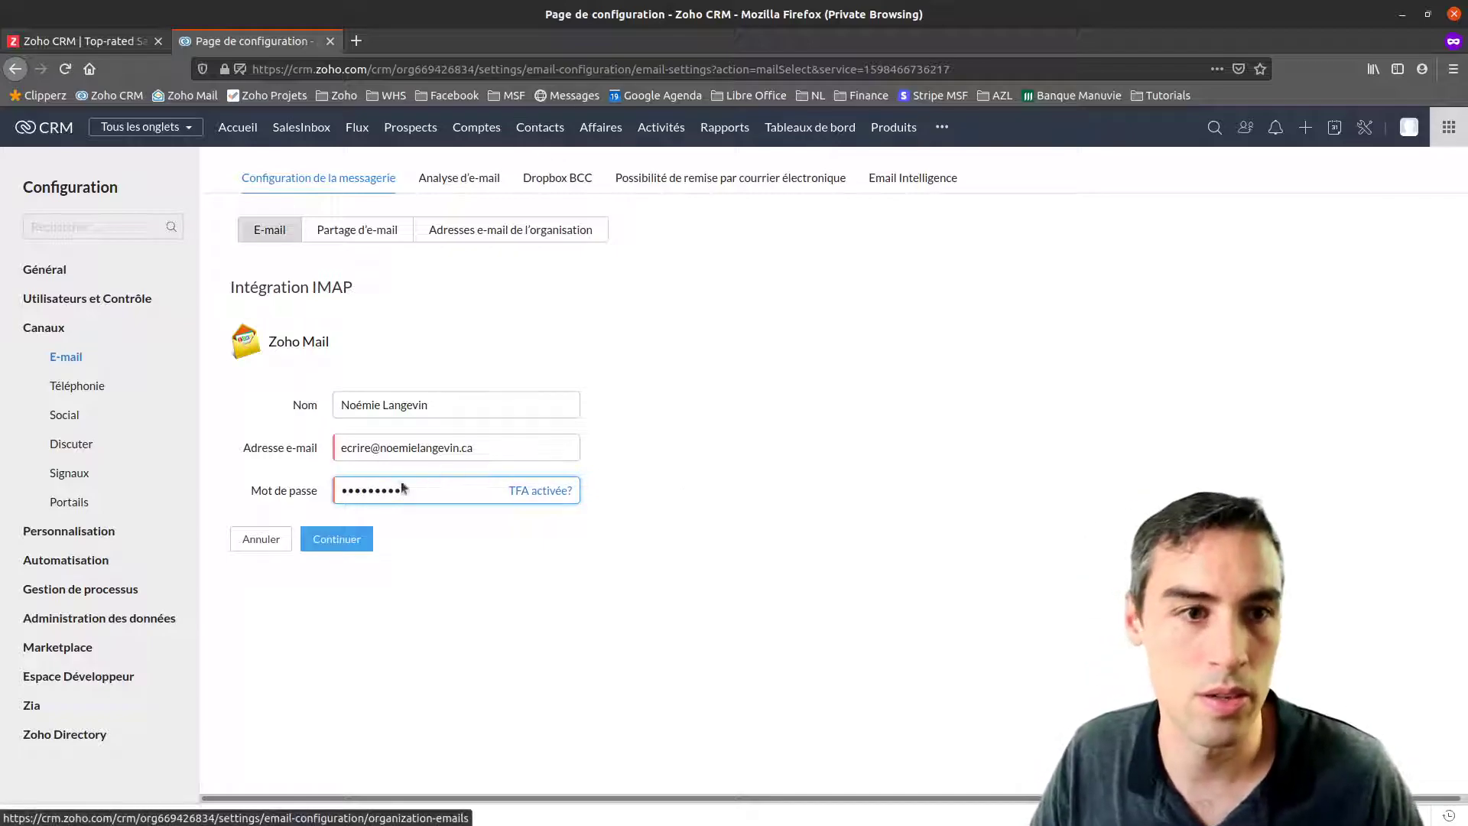
{"action": "left_click", "coordinate": [337, 539]}
Review the saved IMAP connection's incoming and outgoing server details and sync notice
{"action": "scroll", "coordinate": [738, 458], "scroll_direction": "down", "scroll_amount": 3}
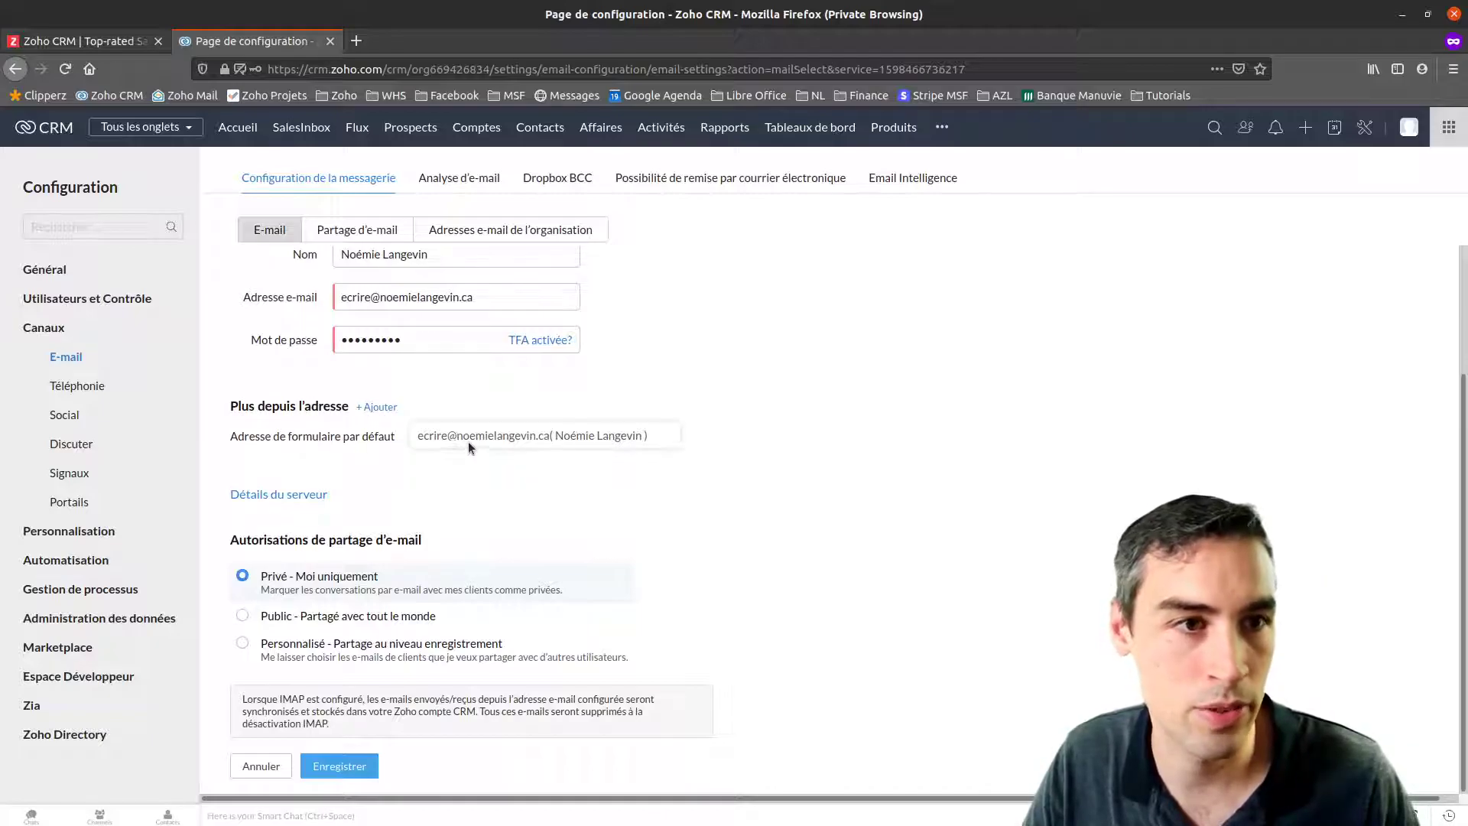
{"action": "scroll", "coordinate": [453, 432], "scroll_direction": "up", "scroll_amount": 2}
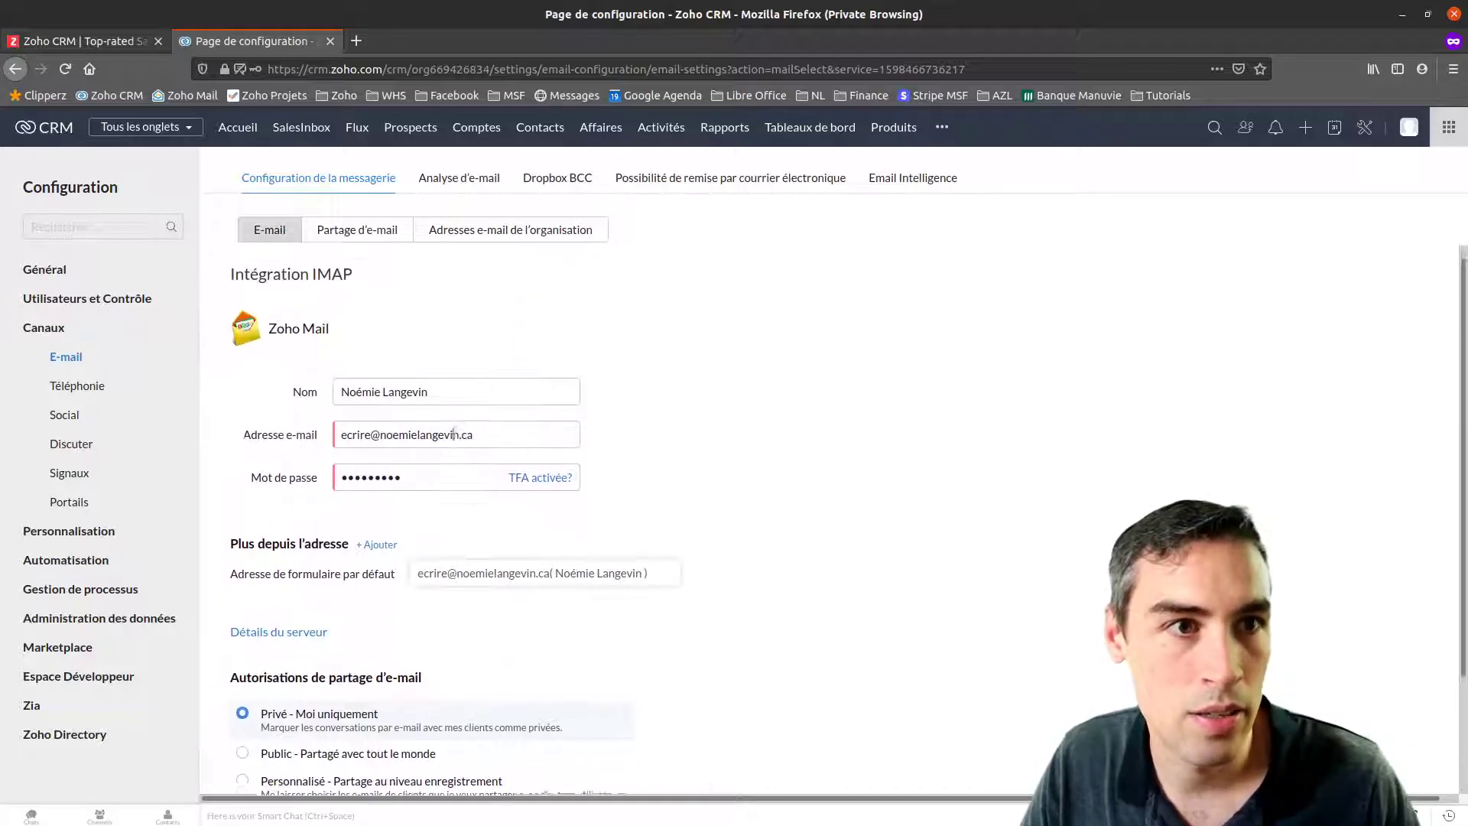
{"action": "scroll", "coordinate": [452, 433], "scroll_direction": "down", "scroll_amount": 2}
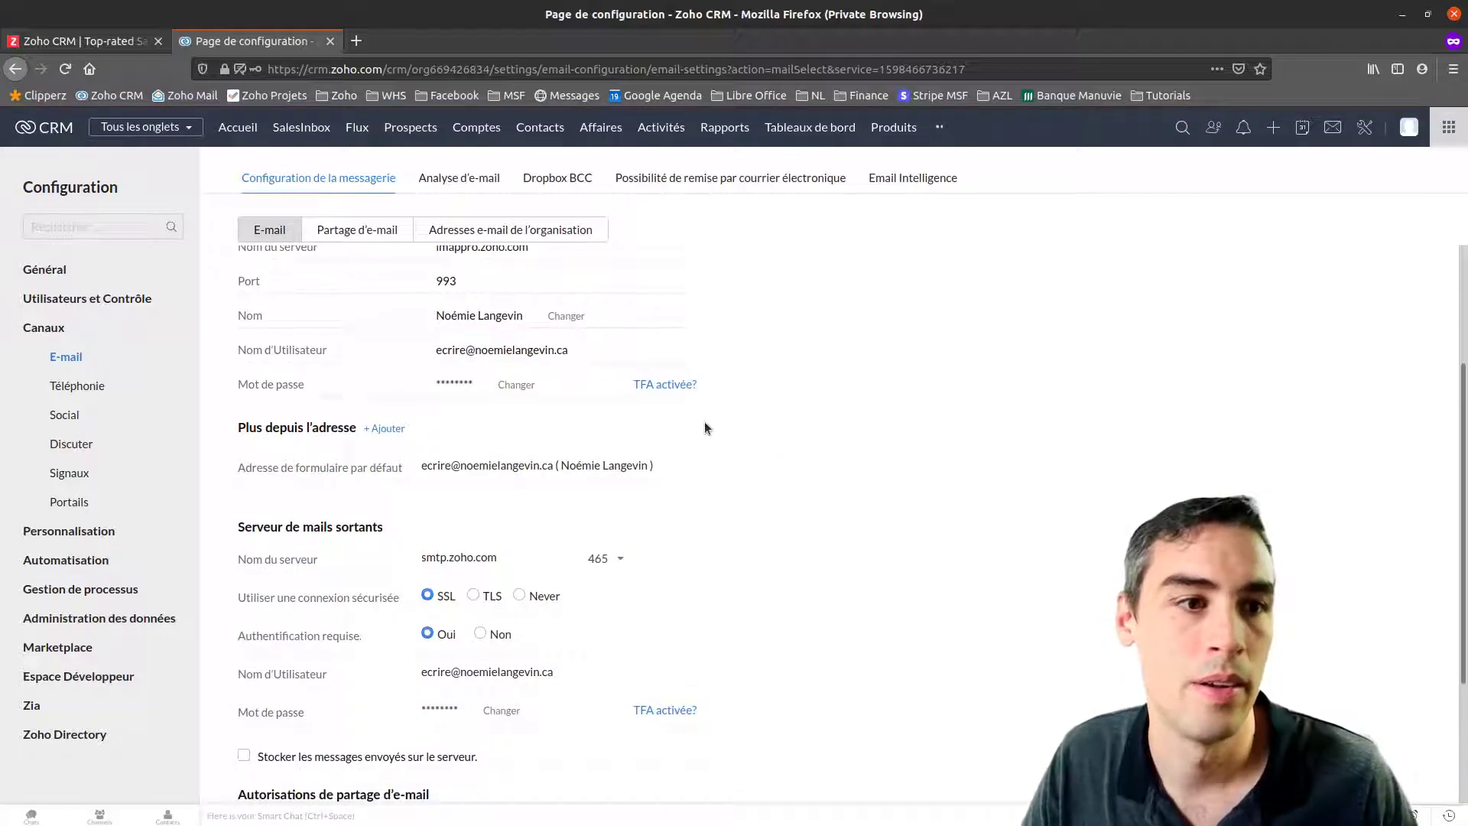
{"action": "scroll", "coordinate": [580, 312], "scroll_direction": "down", "scroll_amount": 1}
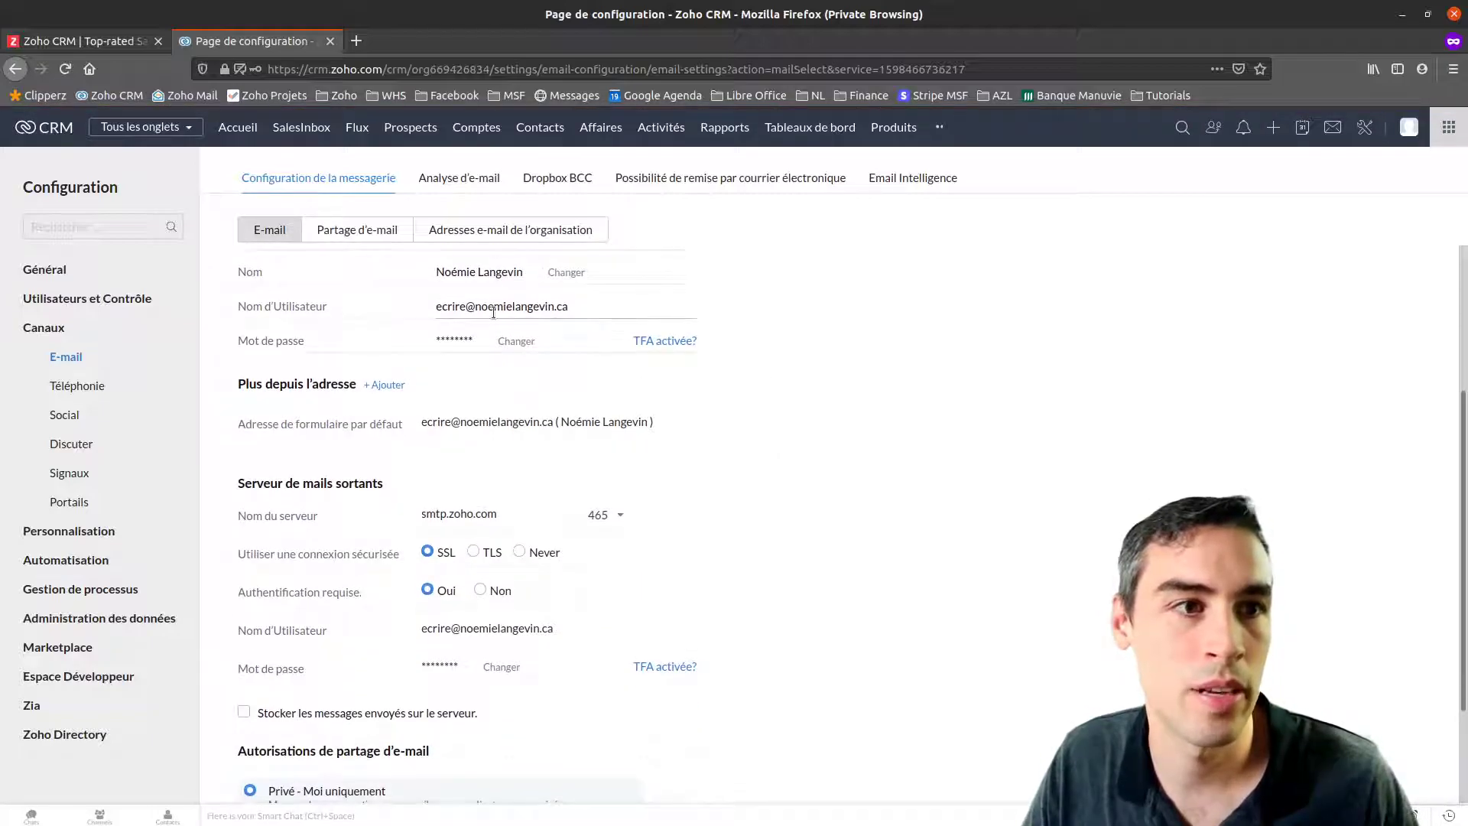
{"action": "scroll", "coordinate": [474, 321], "scroll_direction": "down", "scroll_amount": 3}
{"action": "scroll", "coordinate": [448, 366], "scroll_direction": "up", "scroll_amount": 6}
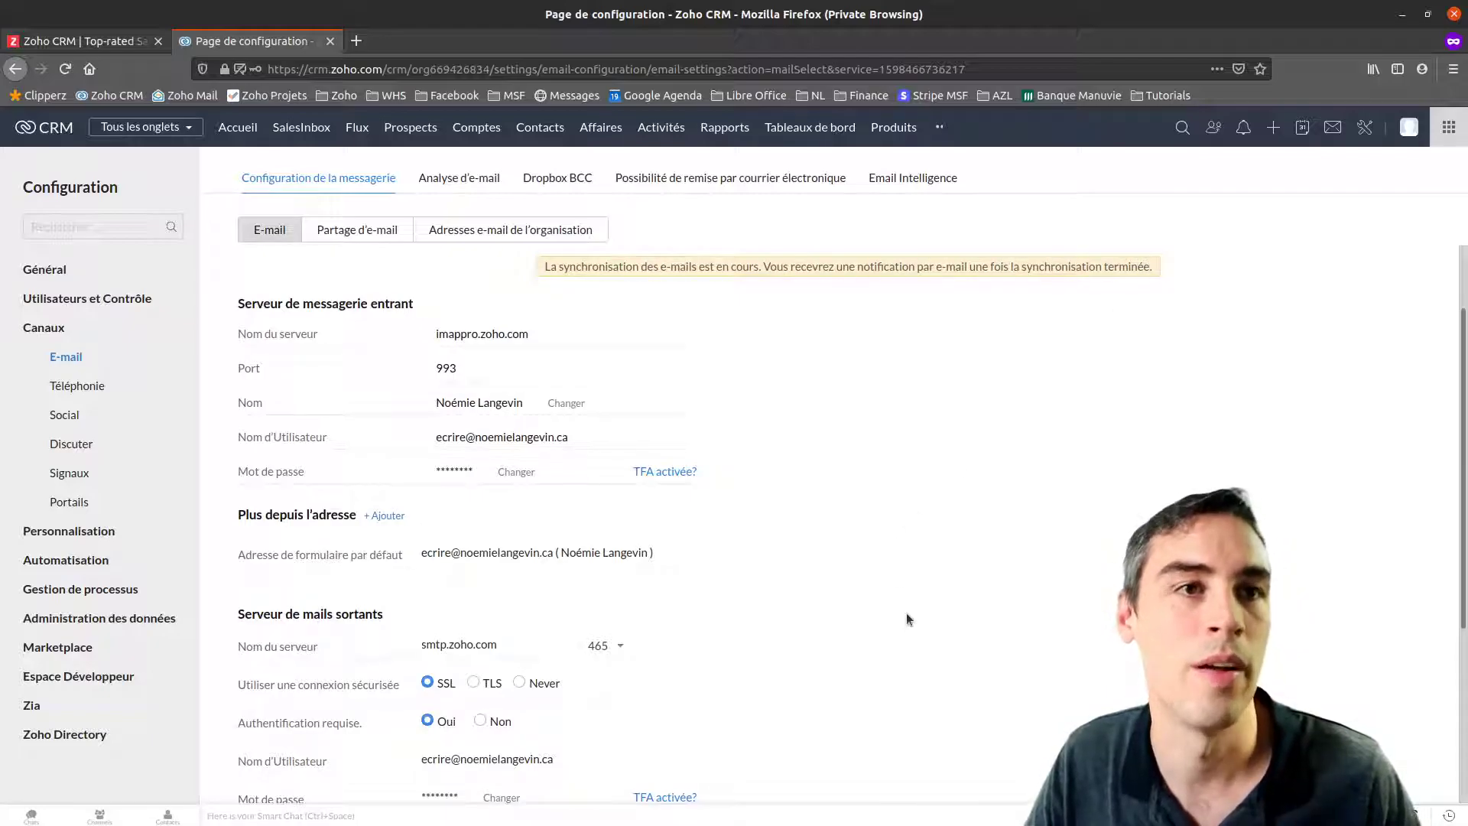
{"action": "left_click", "coordinate": [357, 41]}
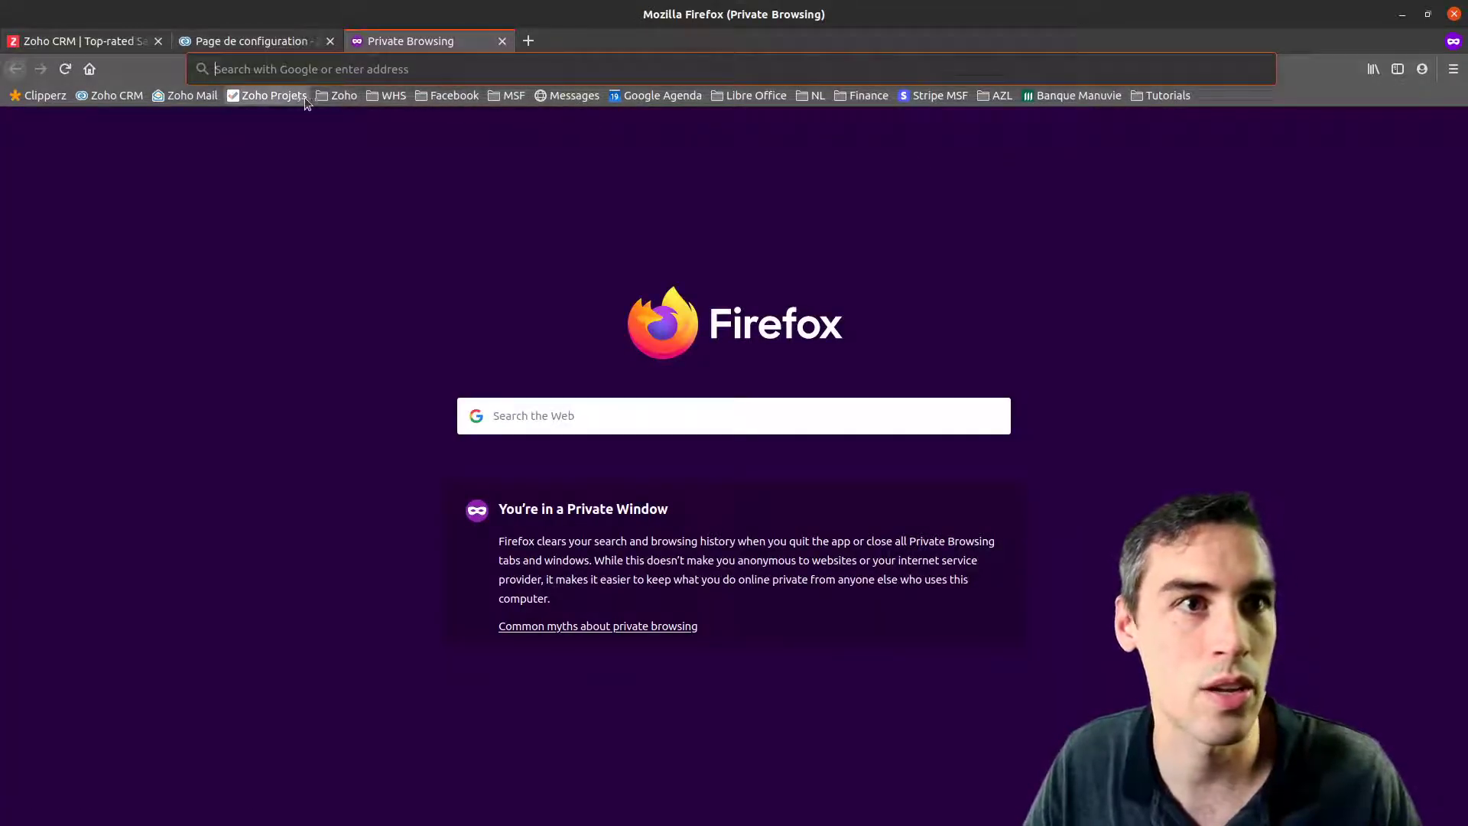
Open Zoho Mail from the bookmark in the new tab and go to its Paramètres page
{"action": "left_click", "coordinate": [188, 95]}
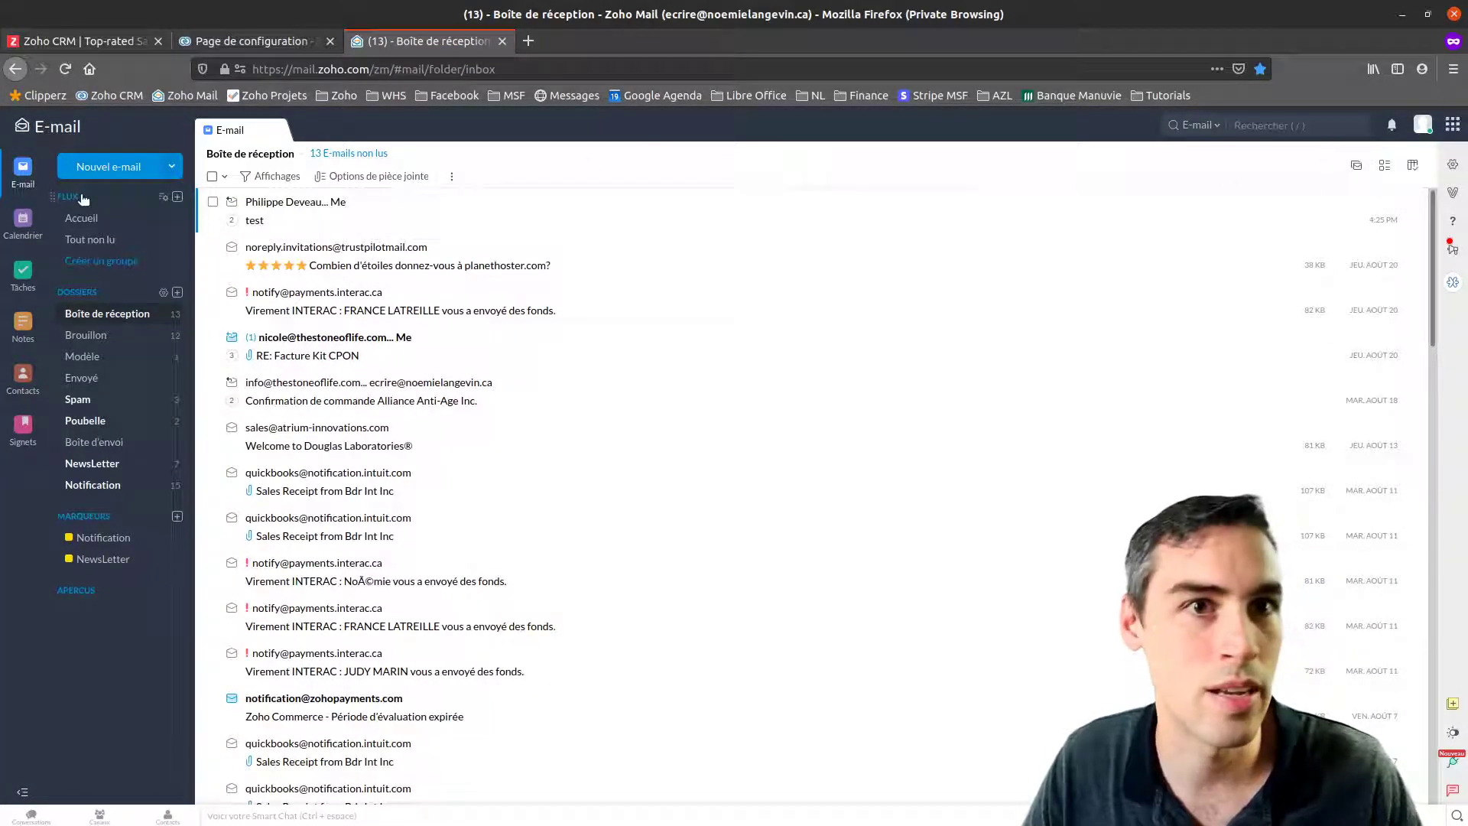
{"action": "left_click", "coordinate": [1453, 165]}
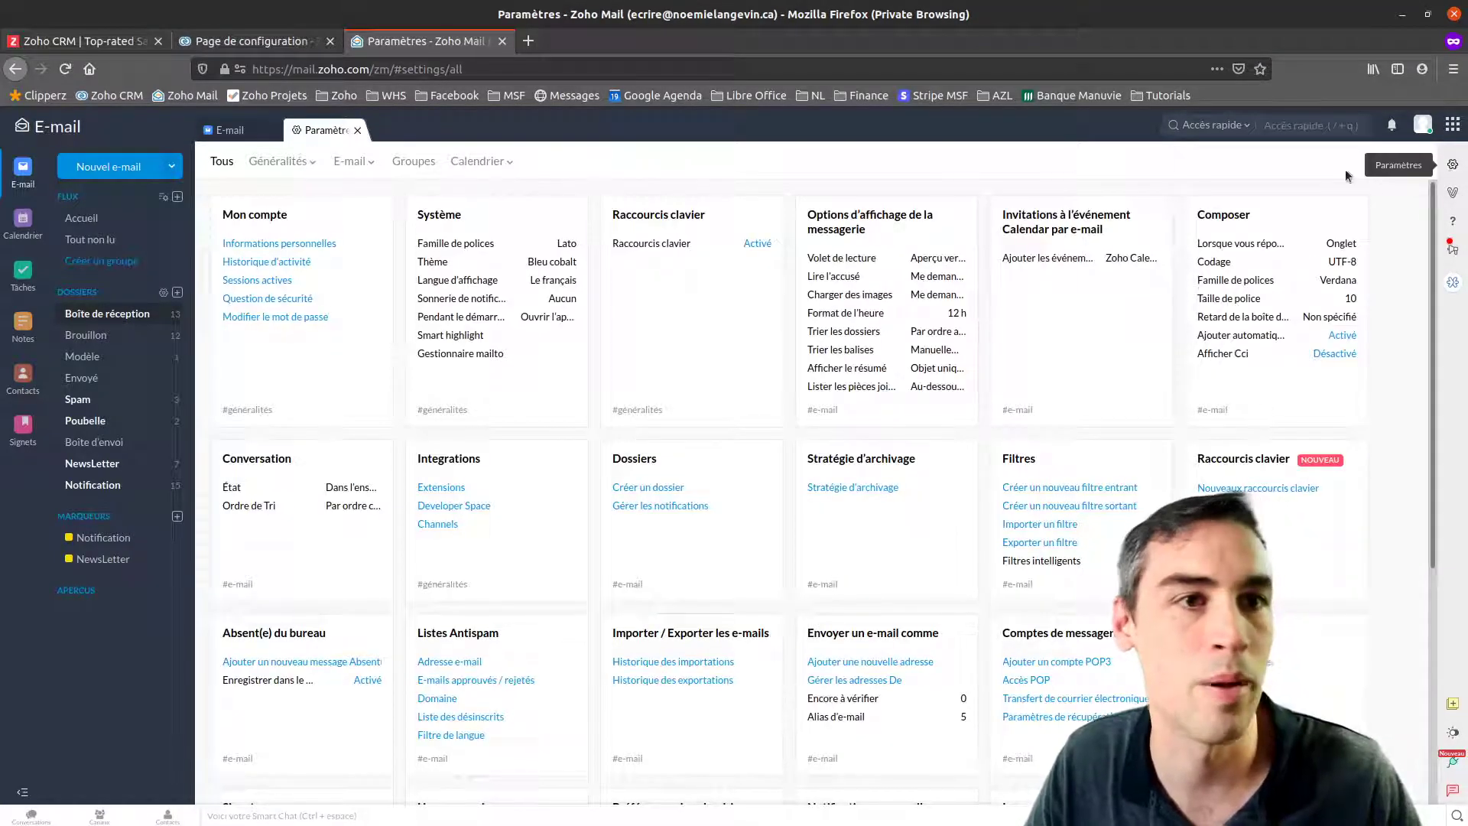
Filter settings to E-mail, open Comptes de messagerie and inspect the account's POP3 server details
{"action": "left_click", "coordinate": [351, 162]}
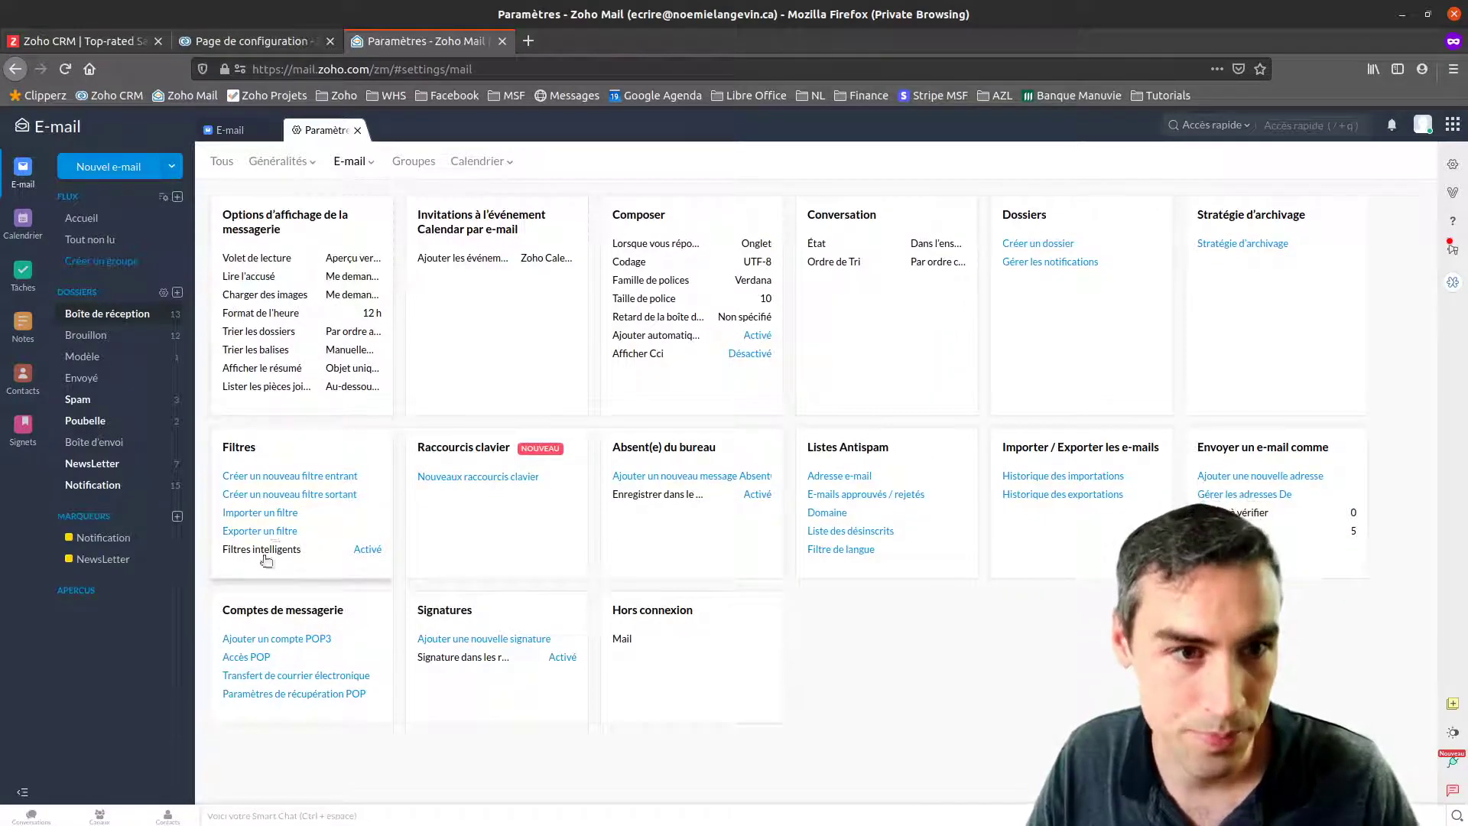
{"action": "left_click", "coordinate": [362, 649]}
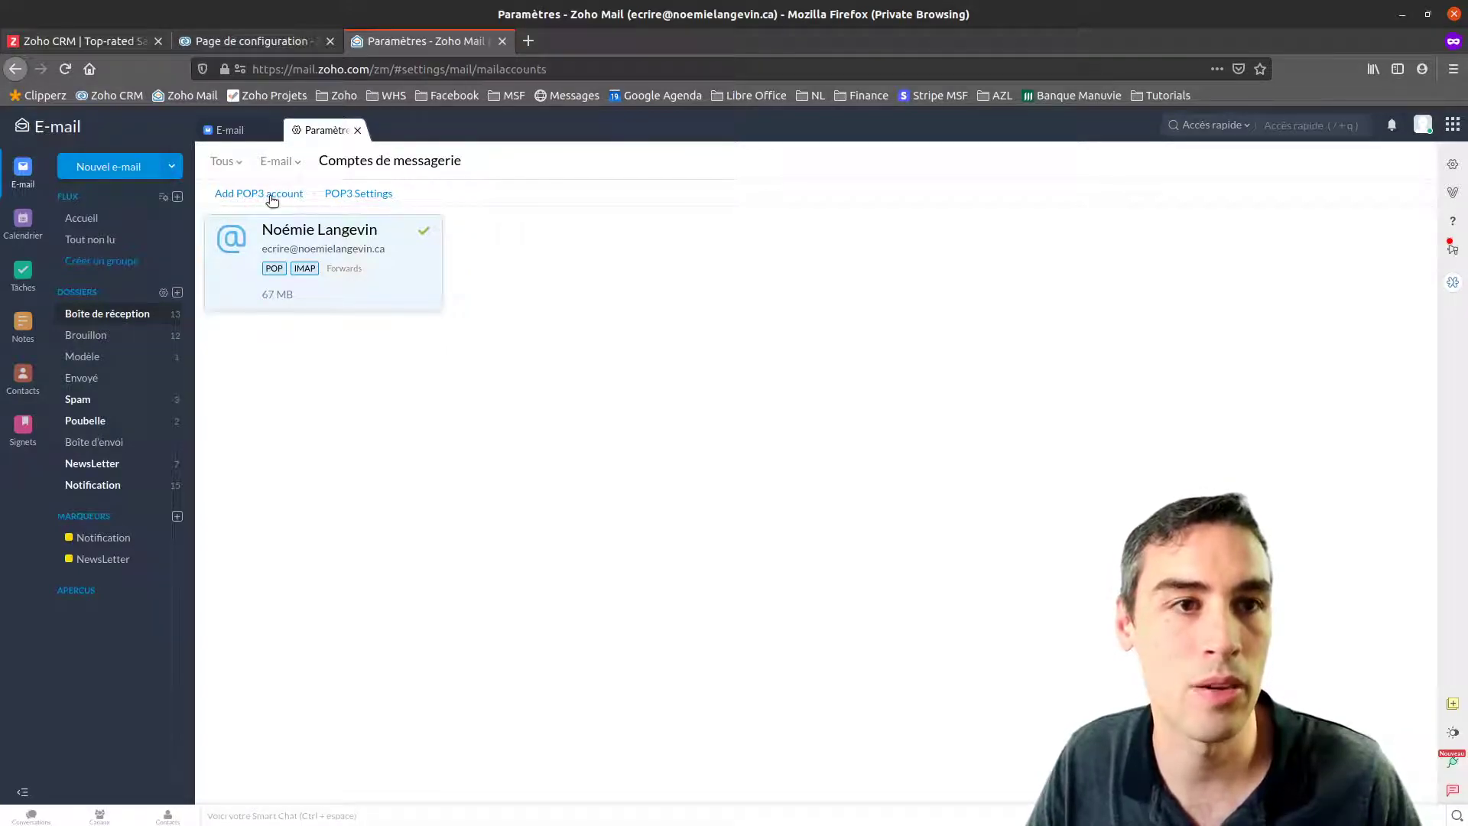
{"action": "left_click", "coordinate": [424, 295]}
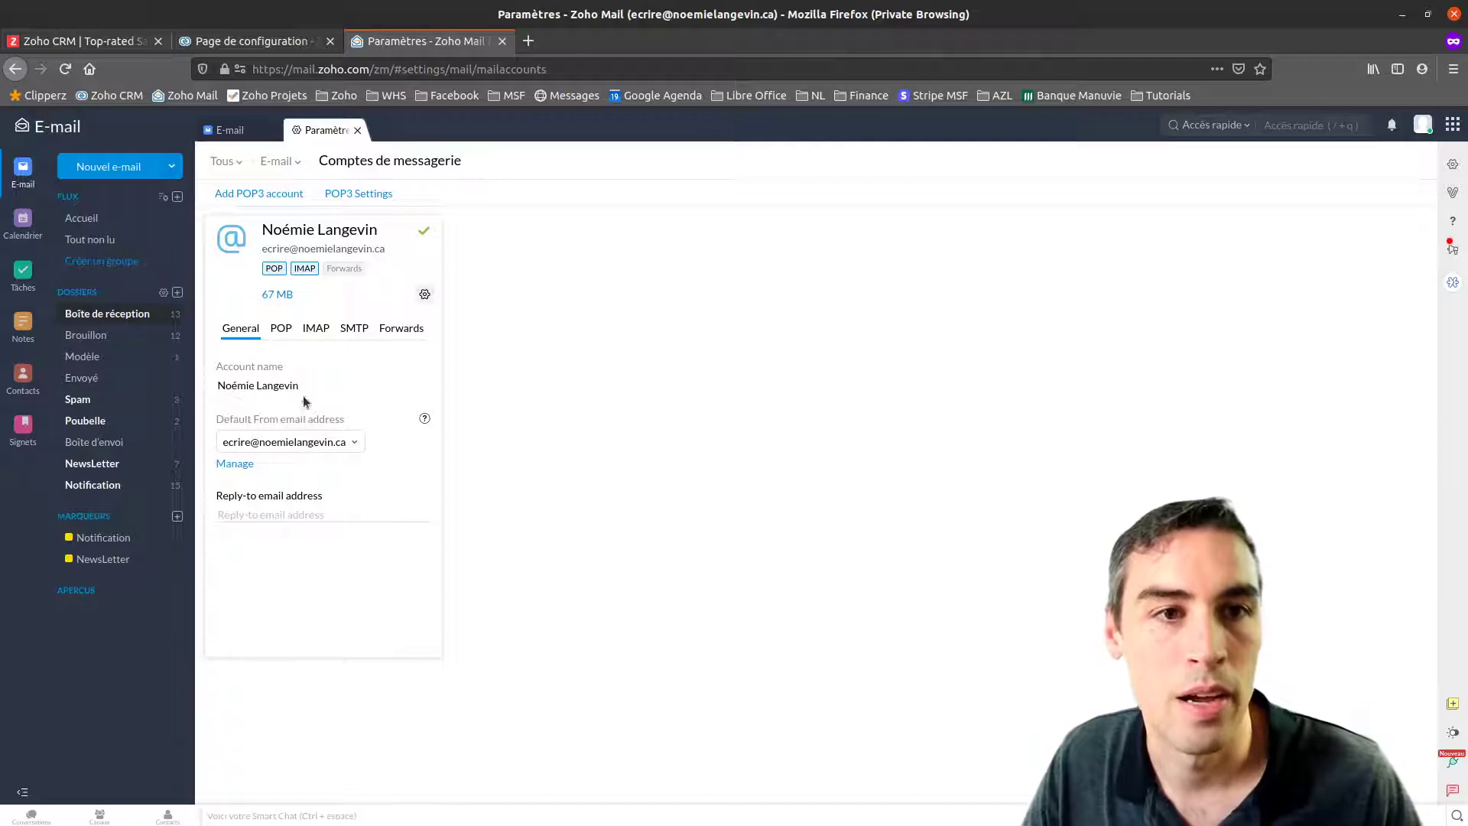
{"action": "left_click", "coordinate": [281, 331]}
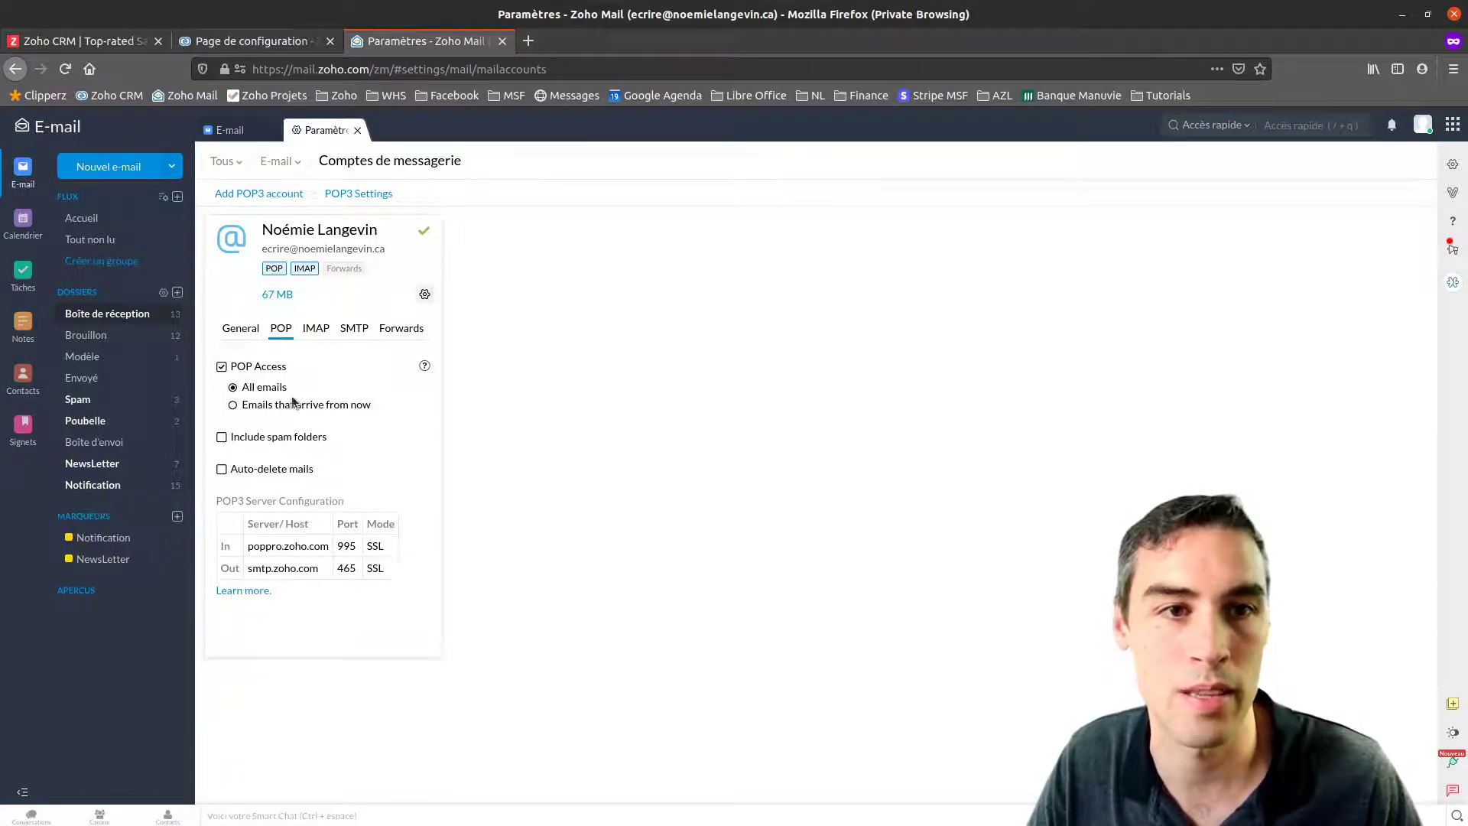
{"action": "left_click_drag", "start_coordinate": [247, 544], "coordinate": [380, 568]}
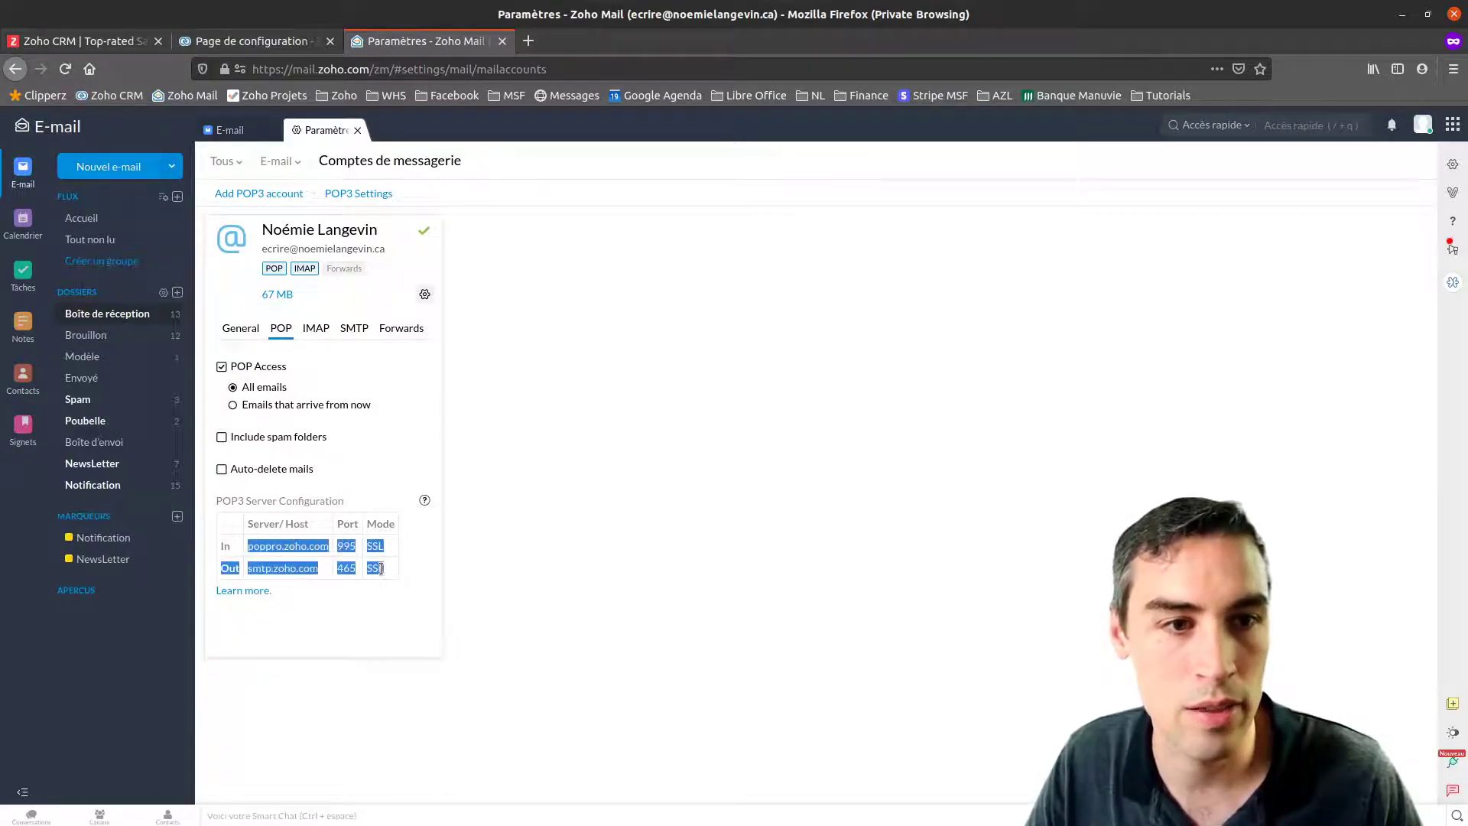
{"action": "left_click", "coordinate": [400, 570]}
Check the account's IMAP and SMTP settings, then start adding a new POP3 account
{"action": "left_click", "coordinate": [318, 331]}
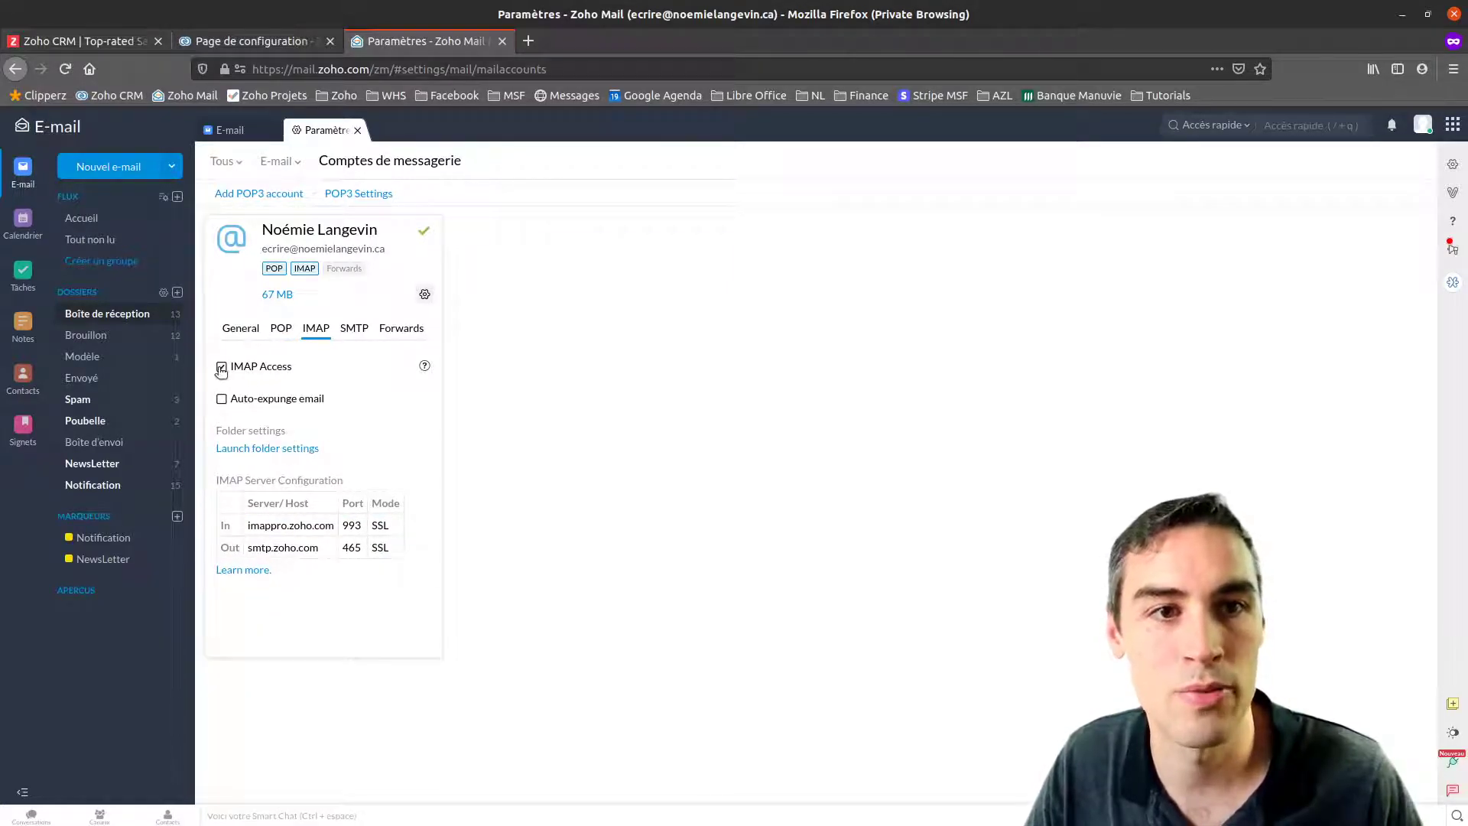
{"action": "left_click_drag", "start_coordinate": [249, 523], "coordinate": [395, 556]}
{"action": "left_click", "coordinate": [374, 541]}
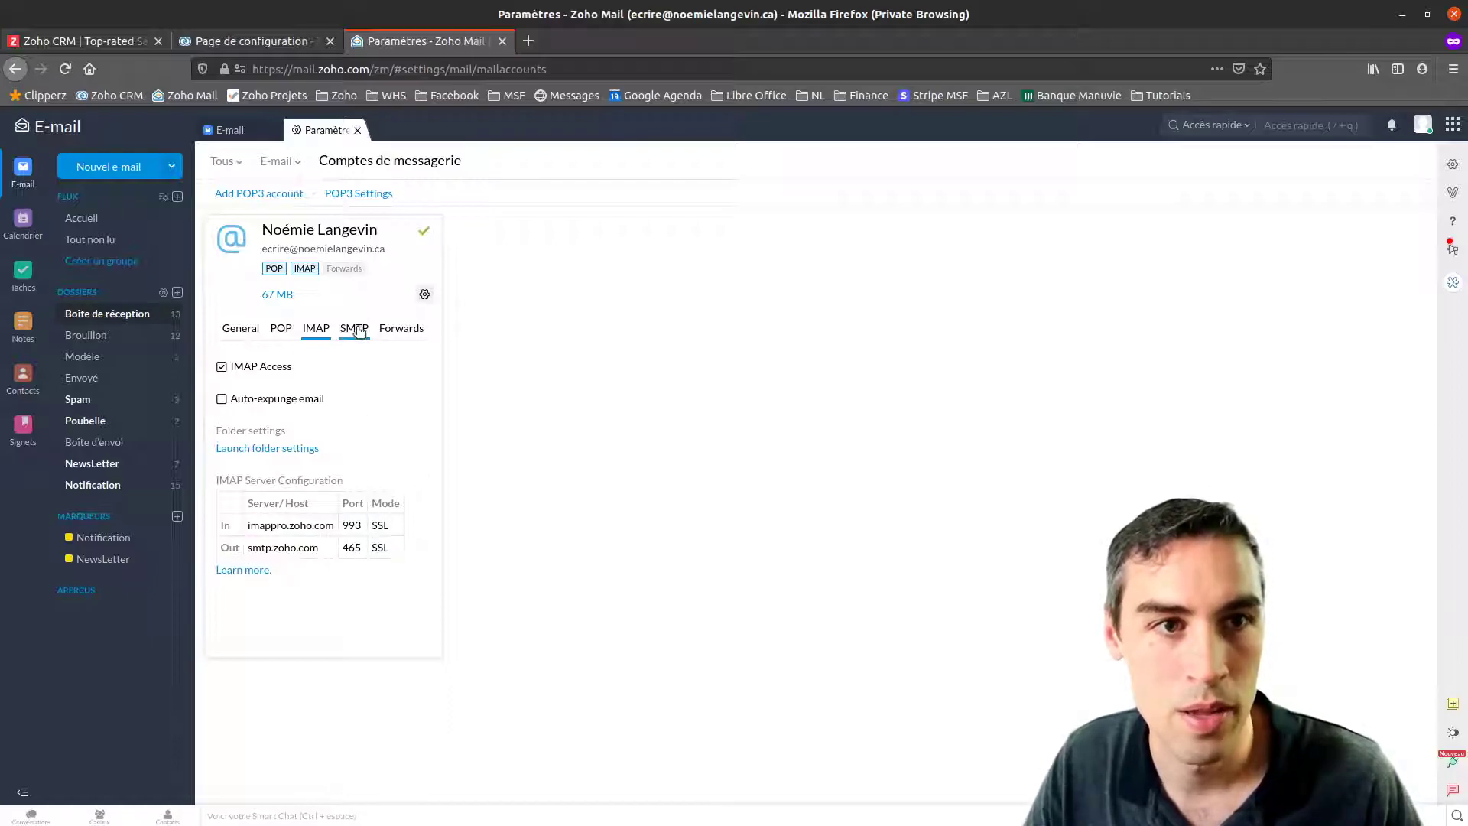
{"action": "left_click", "coordinate": [355, 329]}
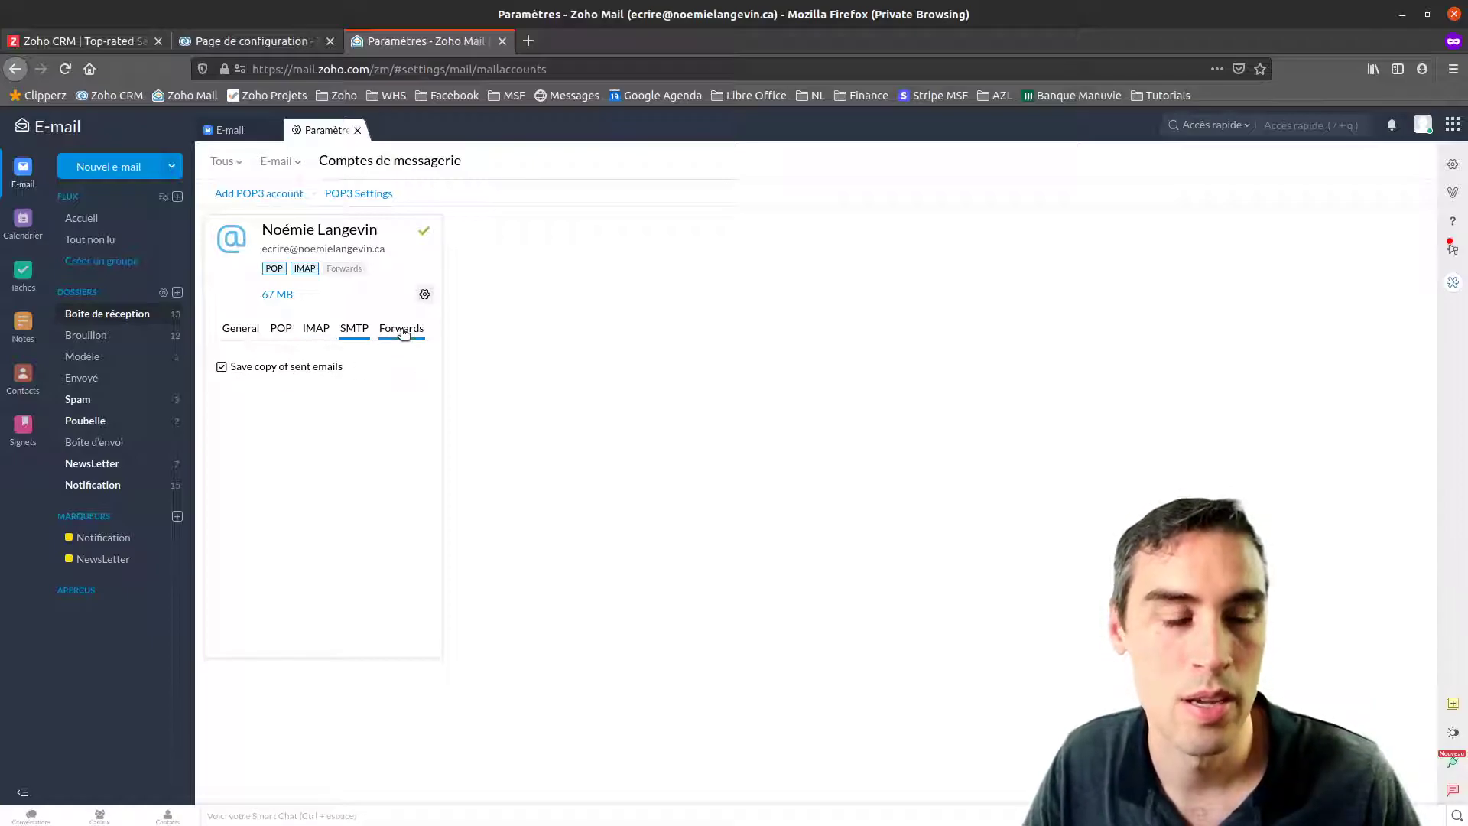
{"action": "left_click", "coordinate": [241, 329]}
{"action": "left_click", "coordinate": [259, 195]}
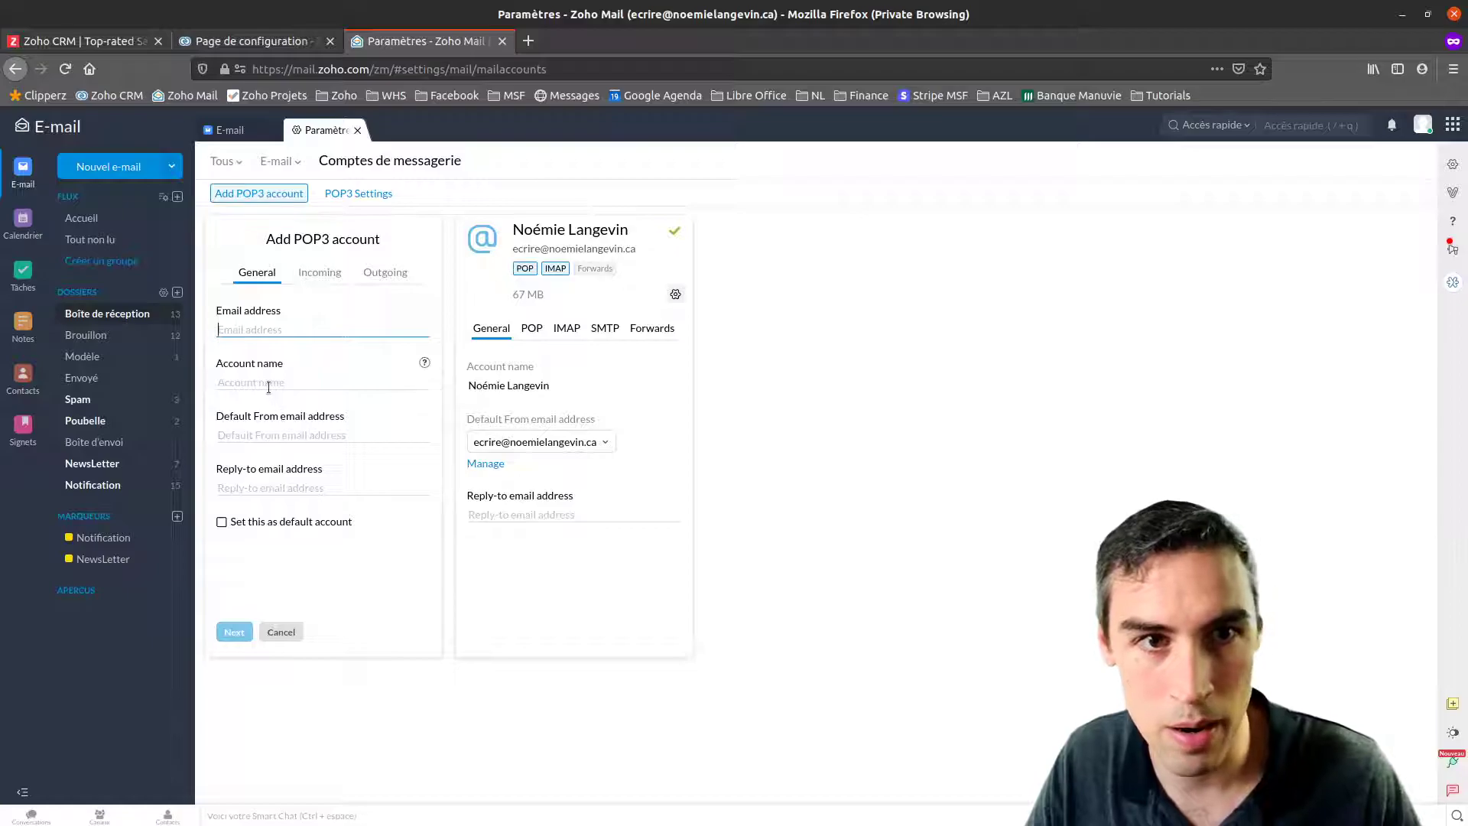
Leave the POP3 form empty and view the existing account's POP settings: poppro.zoho.com, port 995, SSL
{"action": "left_click", "coordinate": [427, 371]}
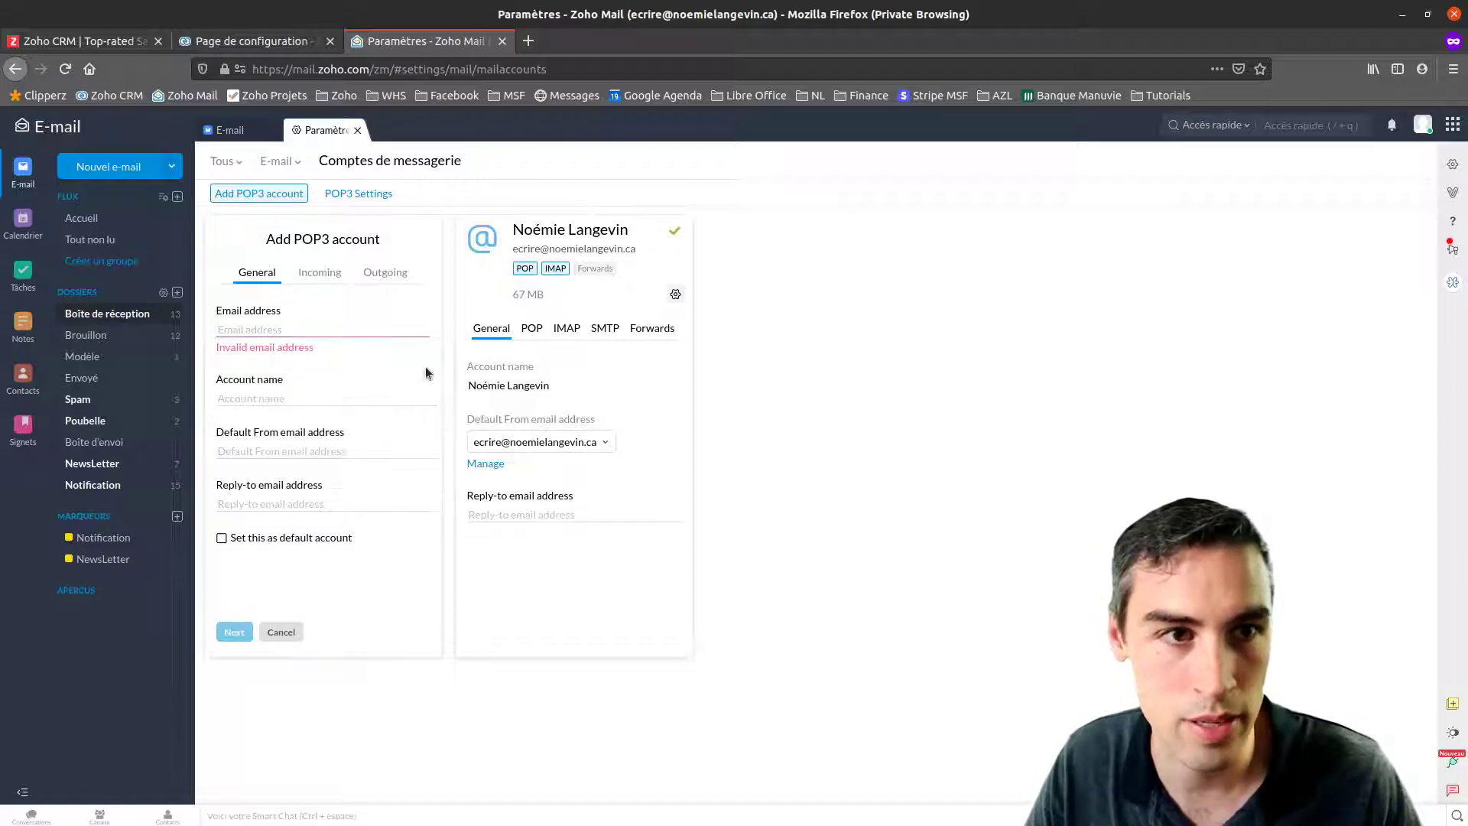
{"action": "mouse_move", "coordinate": [426, 380]}
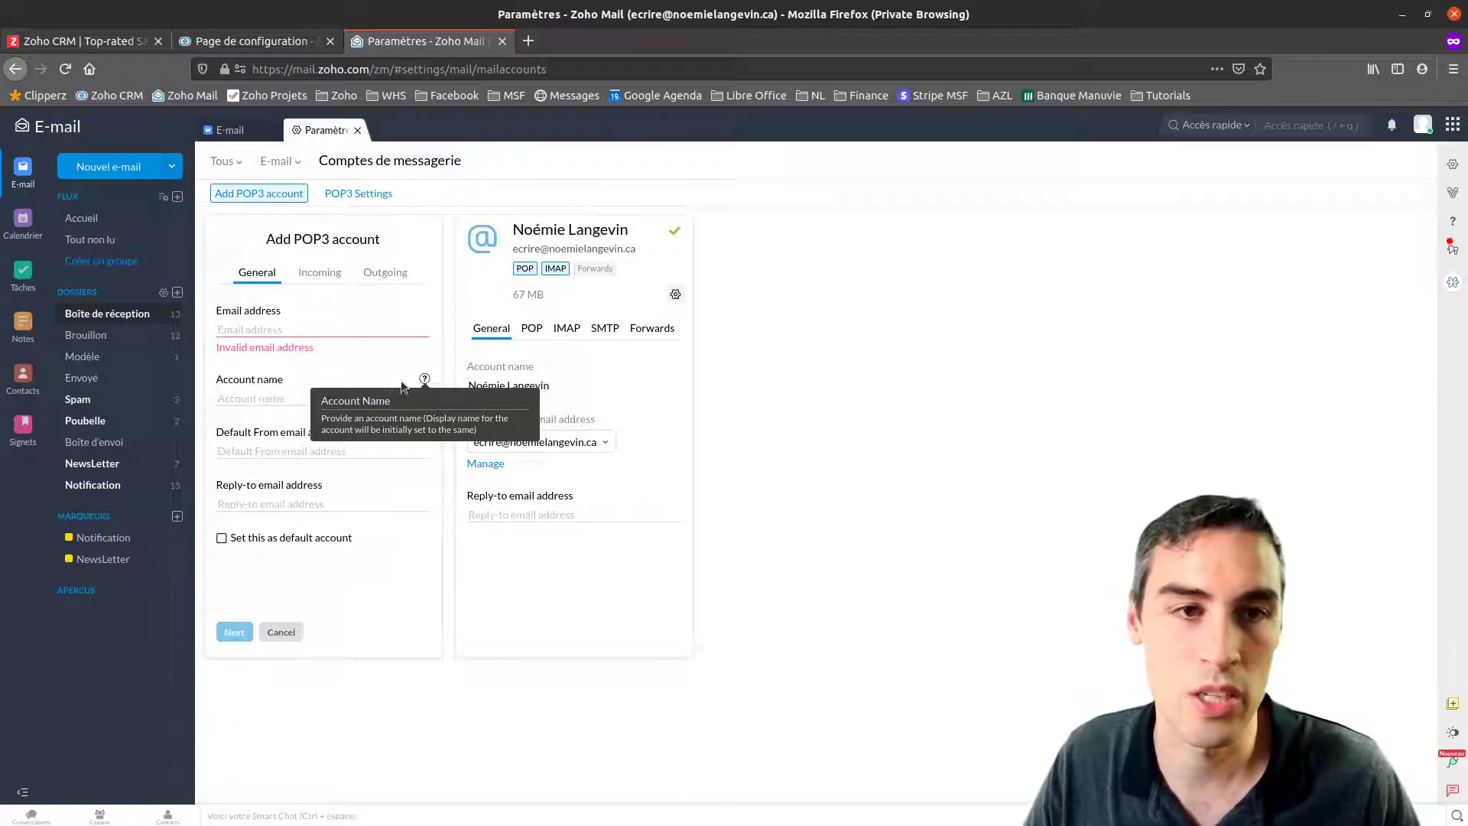
{"action": "left_click", "coordinate": [258, 455]}
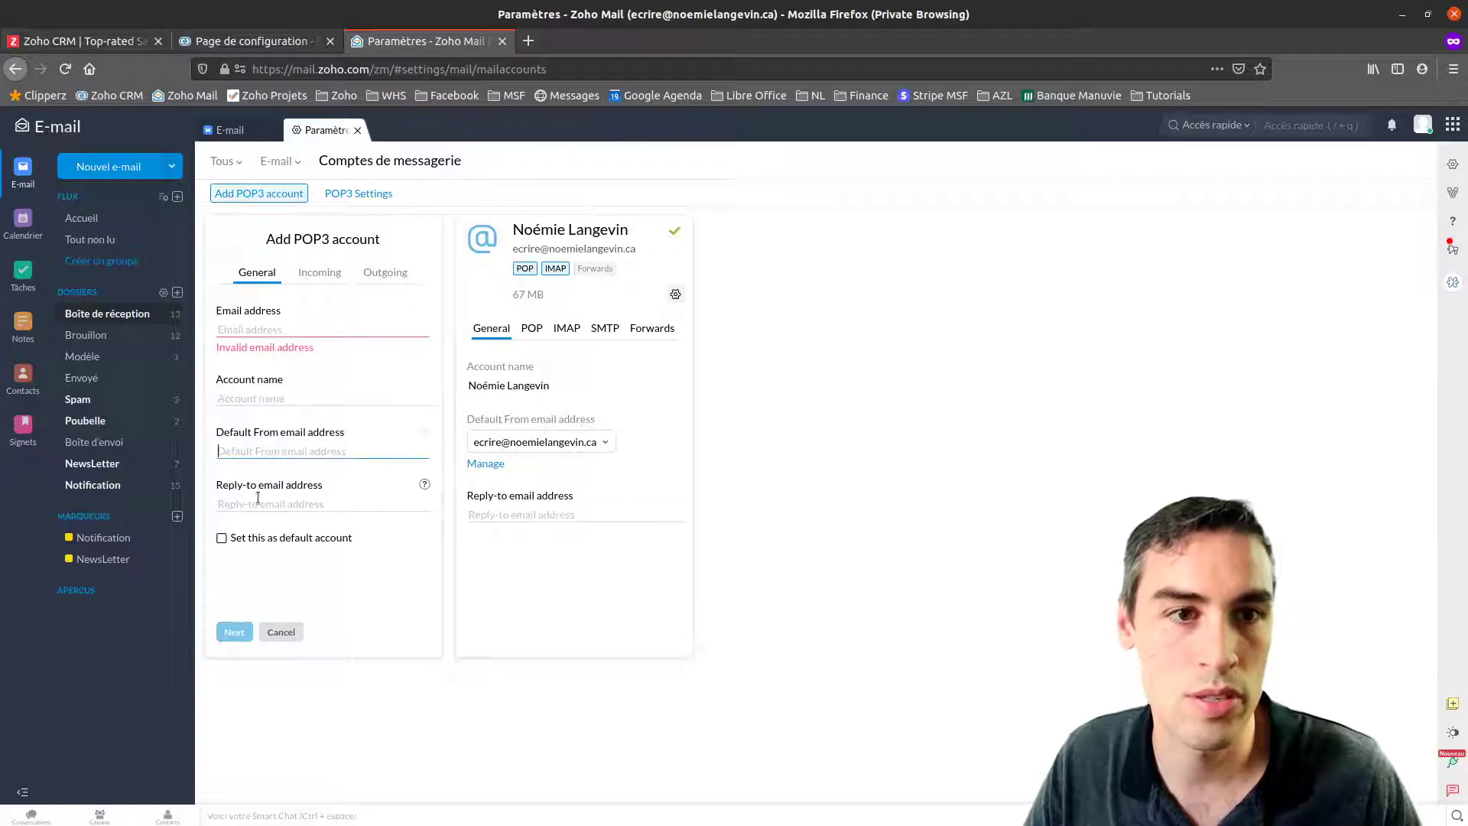
{"action": "left_click", "coordinate": [261, 504]}
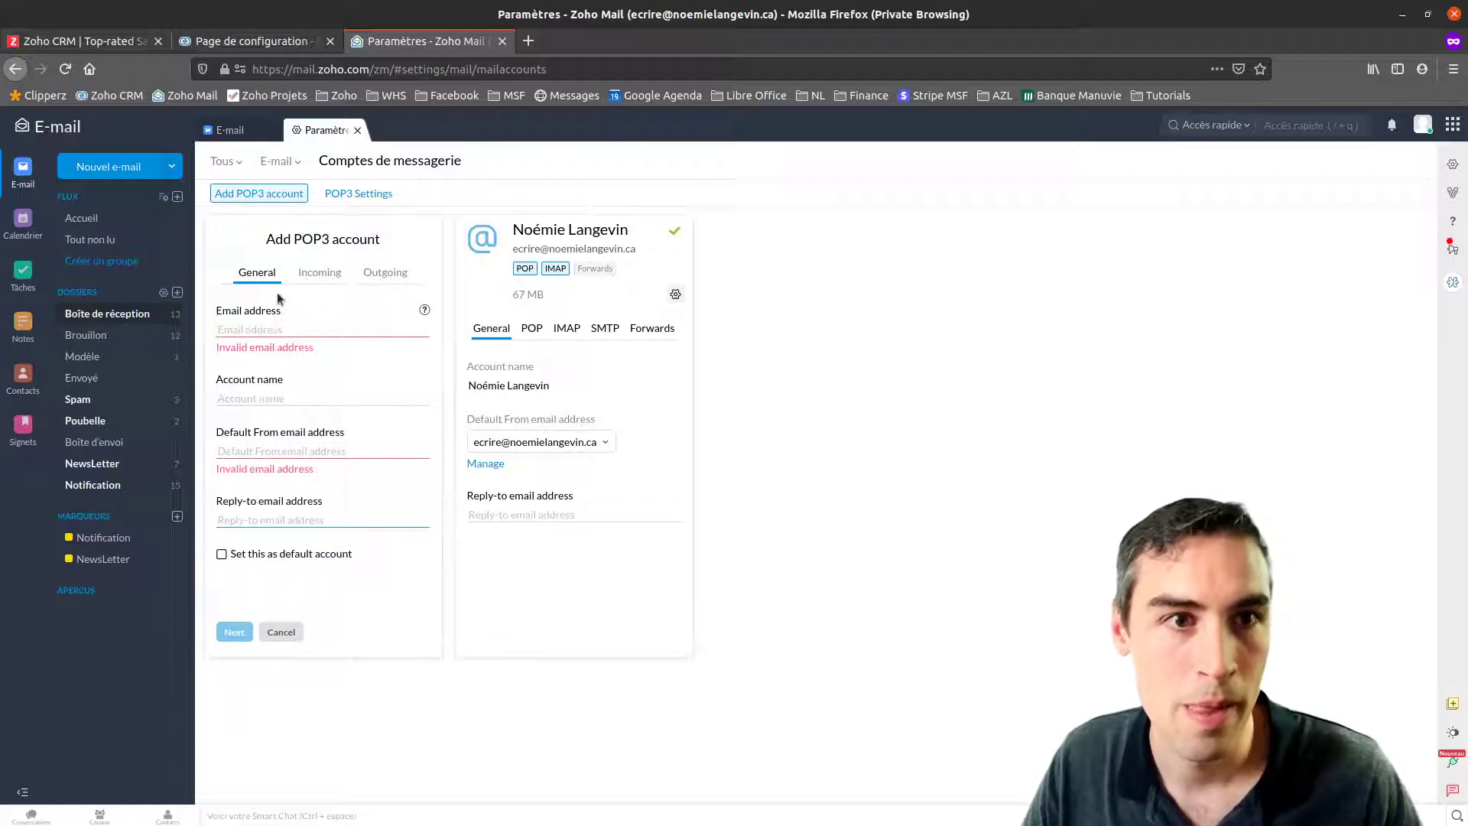
{"action": "left_click", "coordinate": [312, 276]}
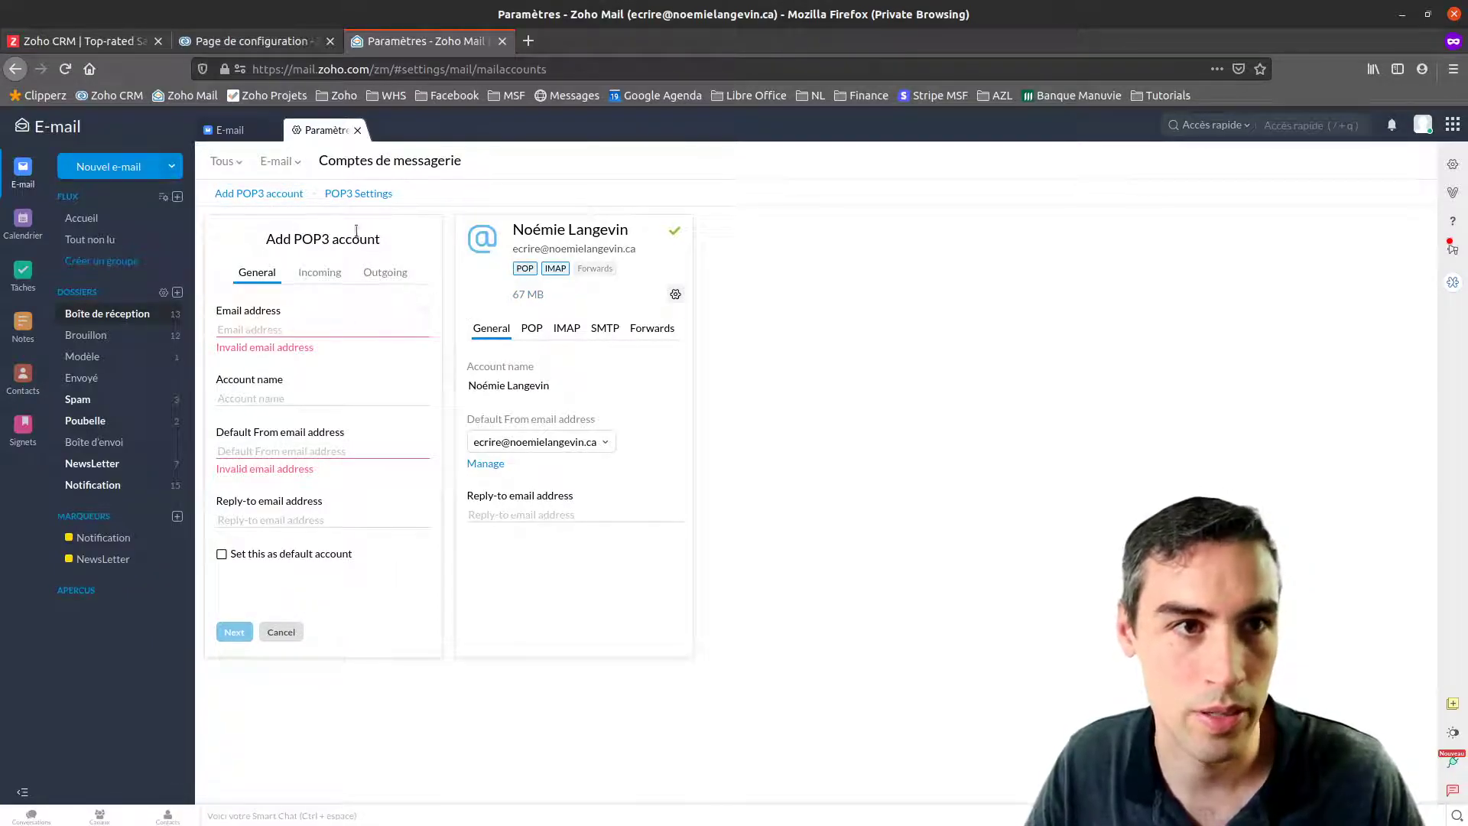
{"action": "left_click", "coordinate": [534, 330]}
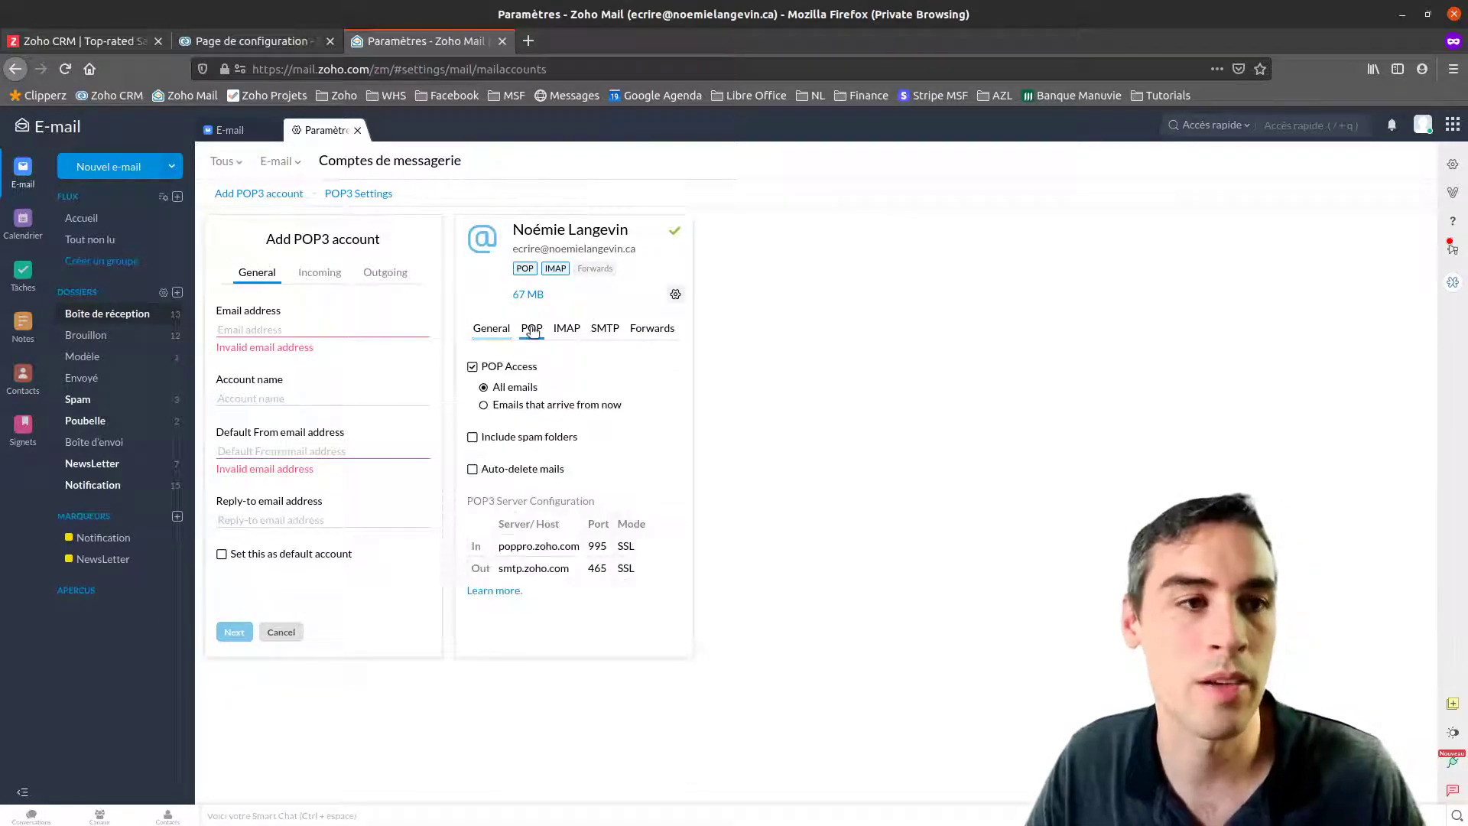
Confirm the CRM mailbox sync succeeded, then search the contact's name and open the first result
{"action": "left_click", "coordinate": [255, 40]}
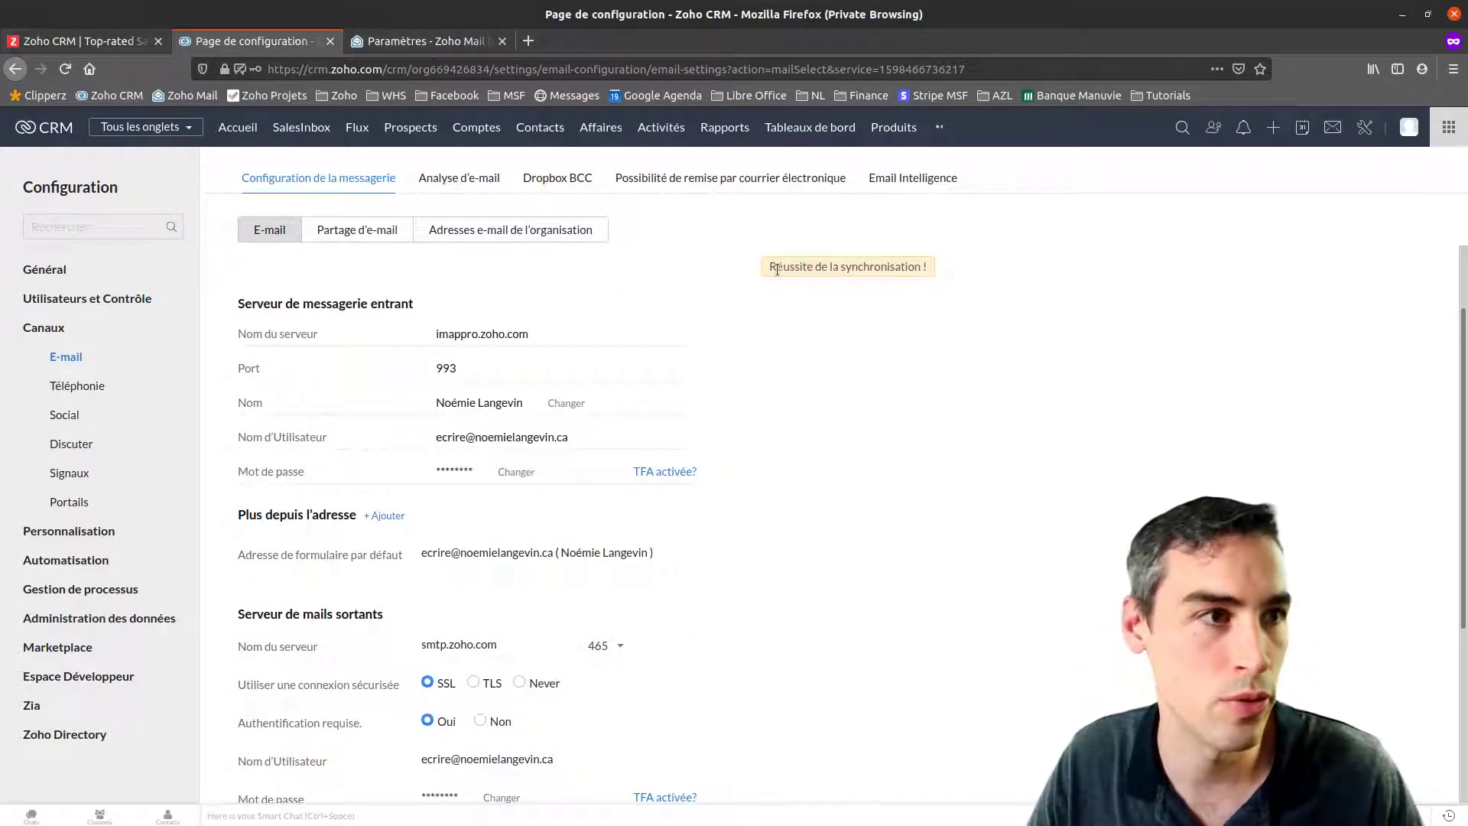
{"action": "left_click_drag", "start_coordinate": [772, 268], "coordinate": [925, 269]}
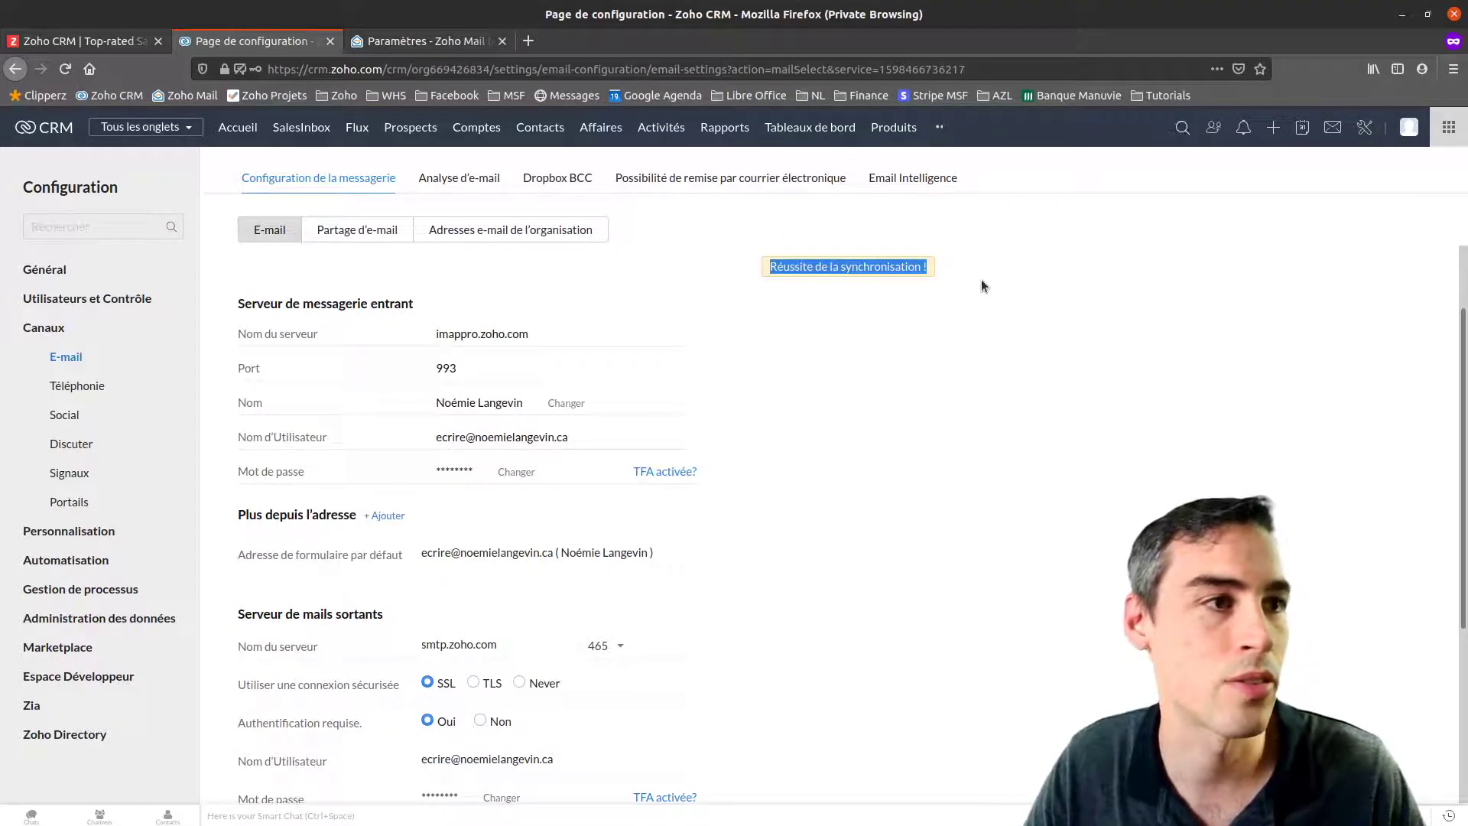
{"action": "left_click", "coordinate": [1182, 127]}
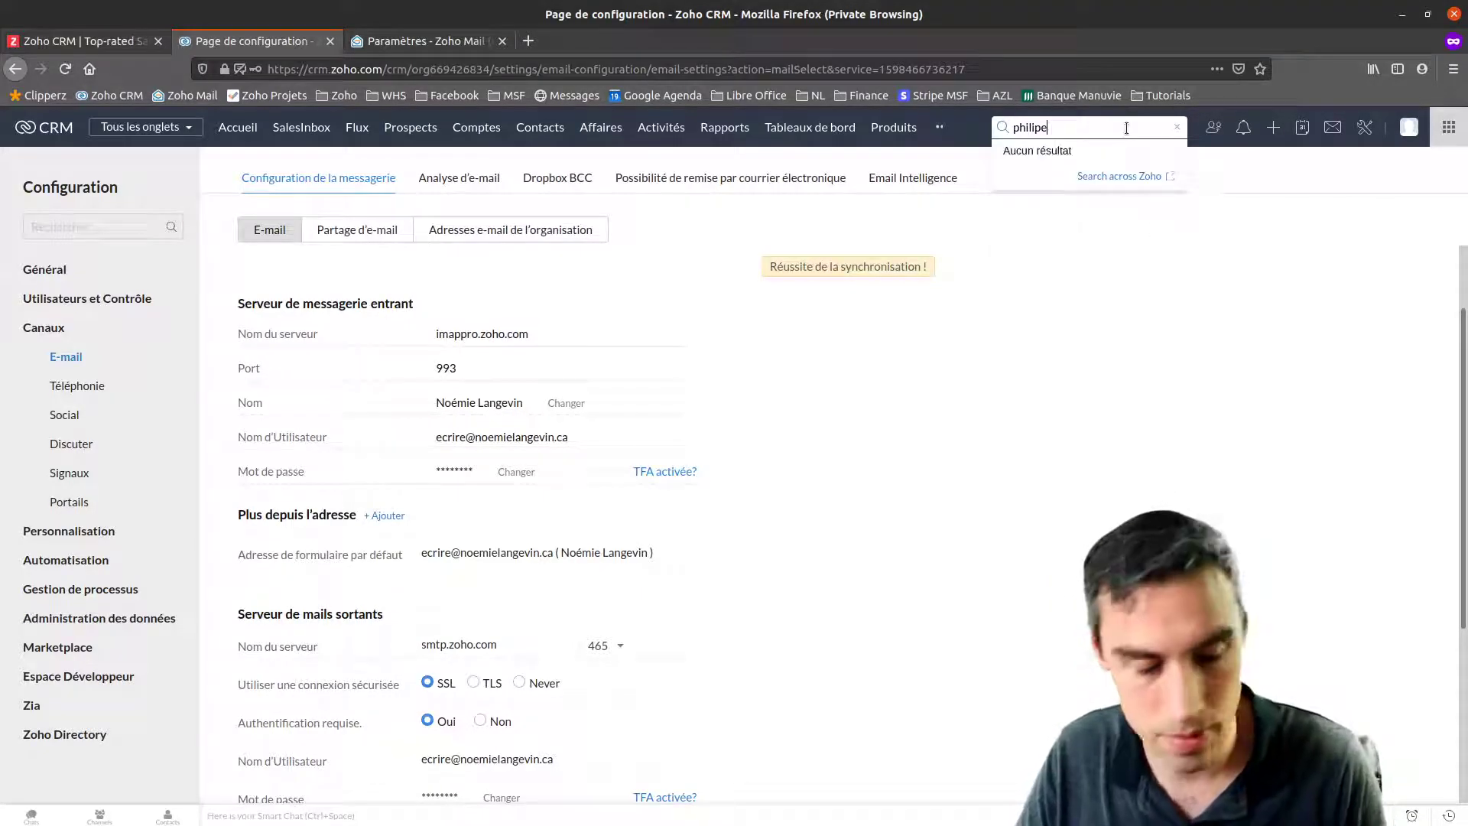
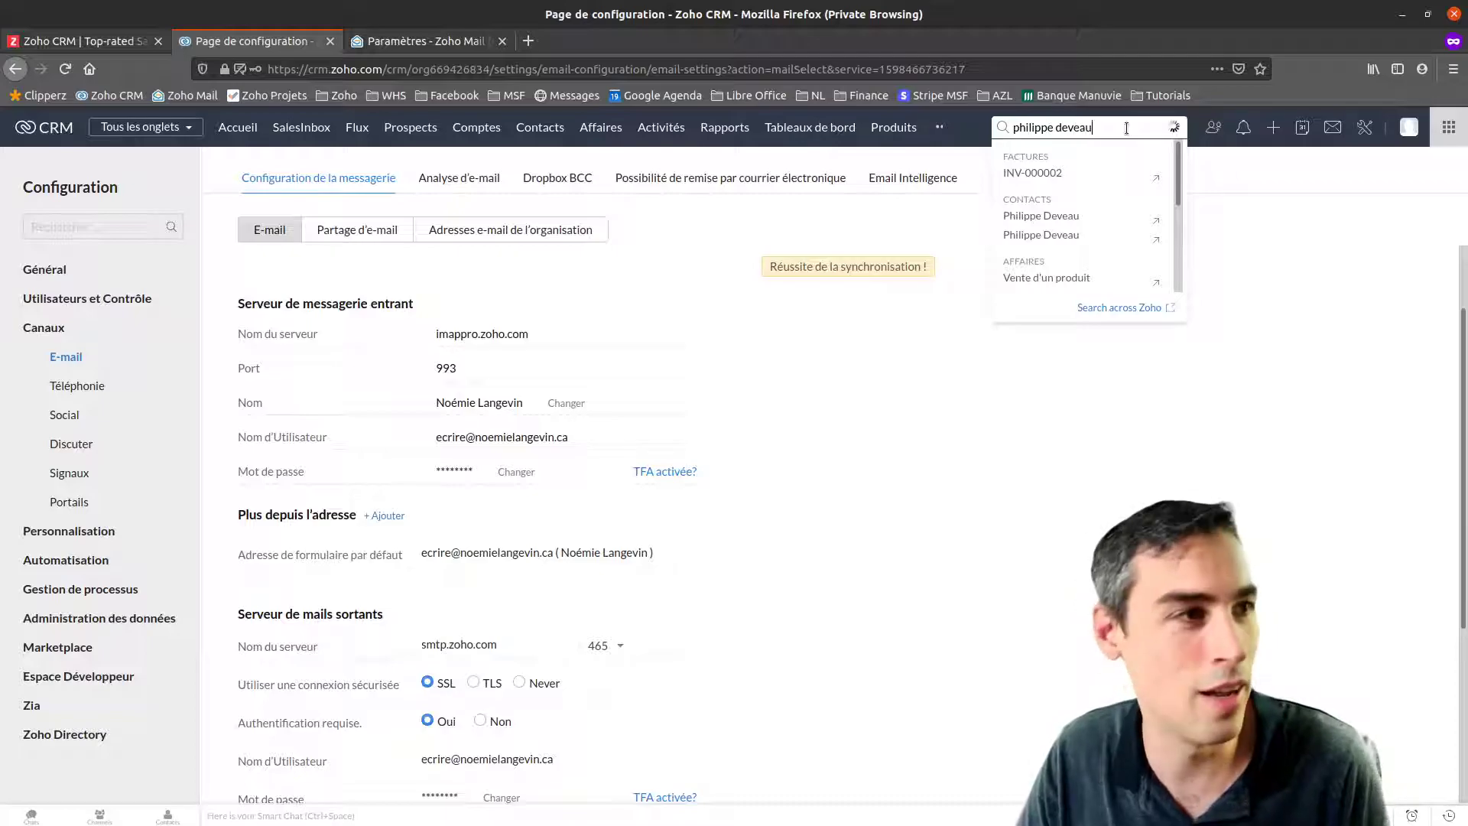
{"action": "left_click", "coordinate": [1156, 220]}
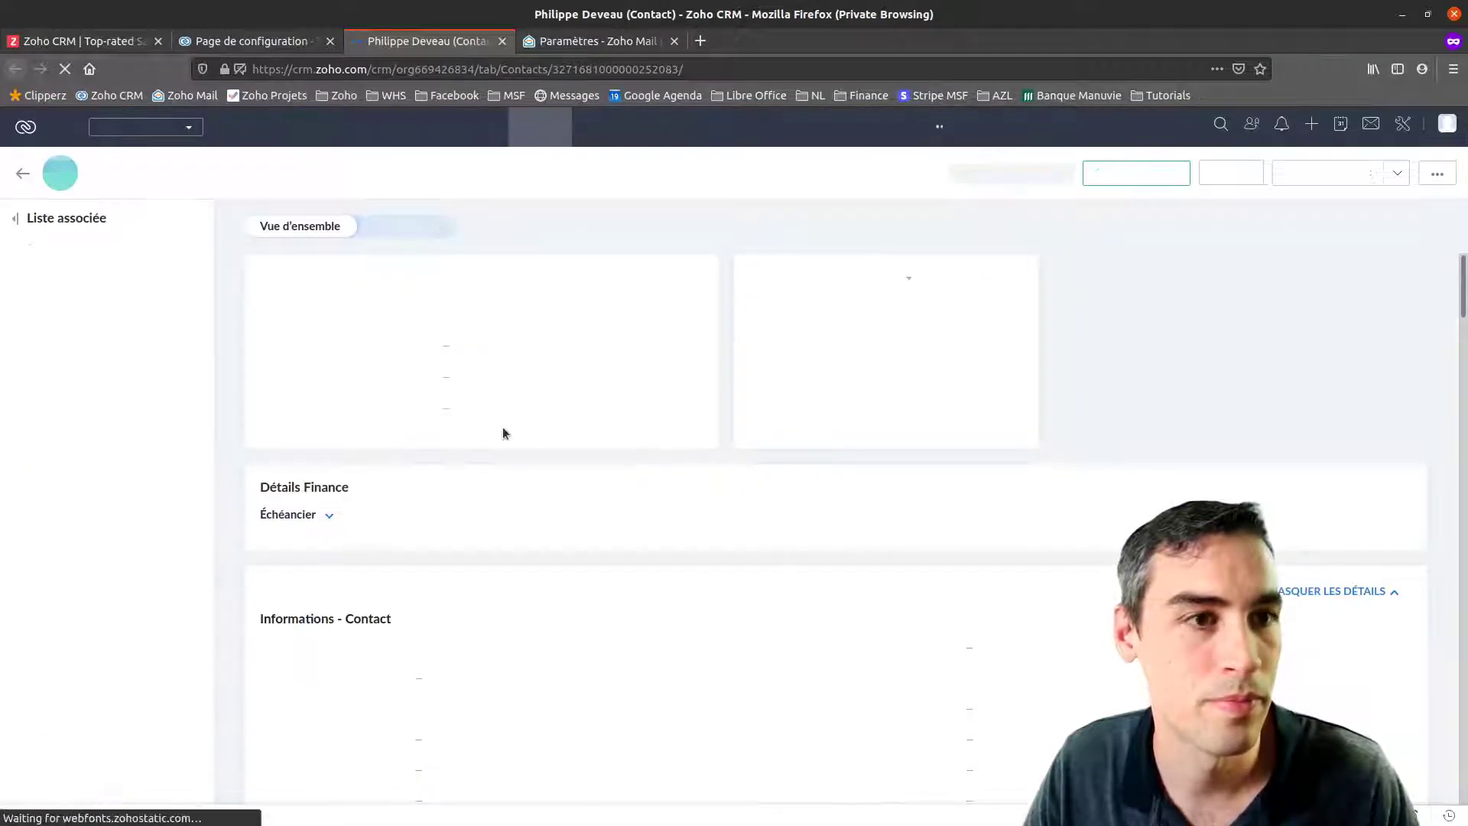
Search the contact's name again and open the other matching contact record
{"action": "scroll", "coordinate": [626, 401], "scroll_direction": "down", "scroll_amount": 5}
{"action": "scroll", "coordinate": [635, 532], "scroll_direction": "down", "scroll_amount": 15}
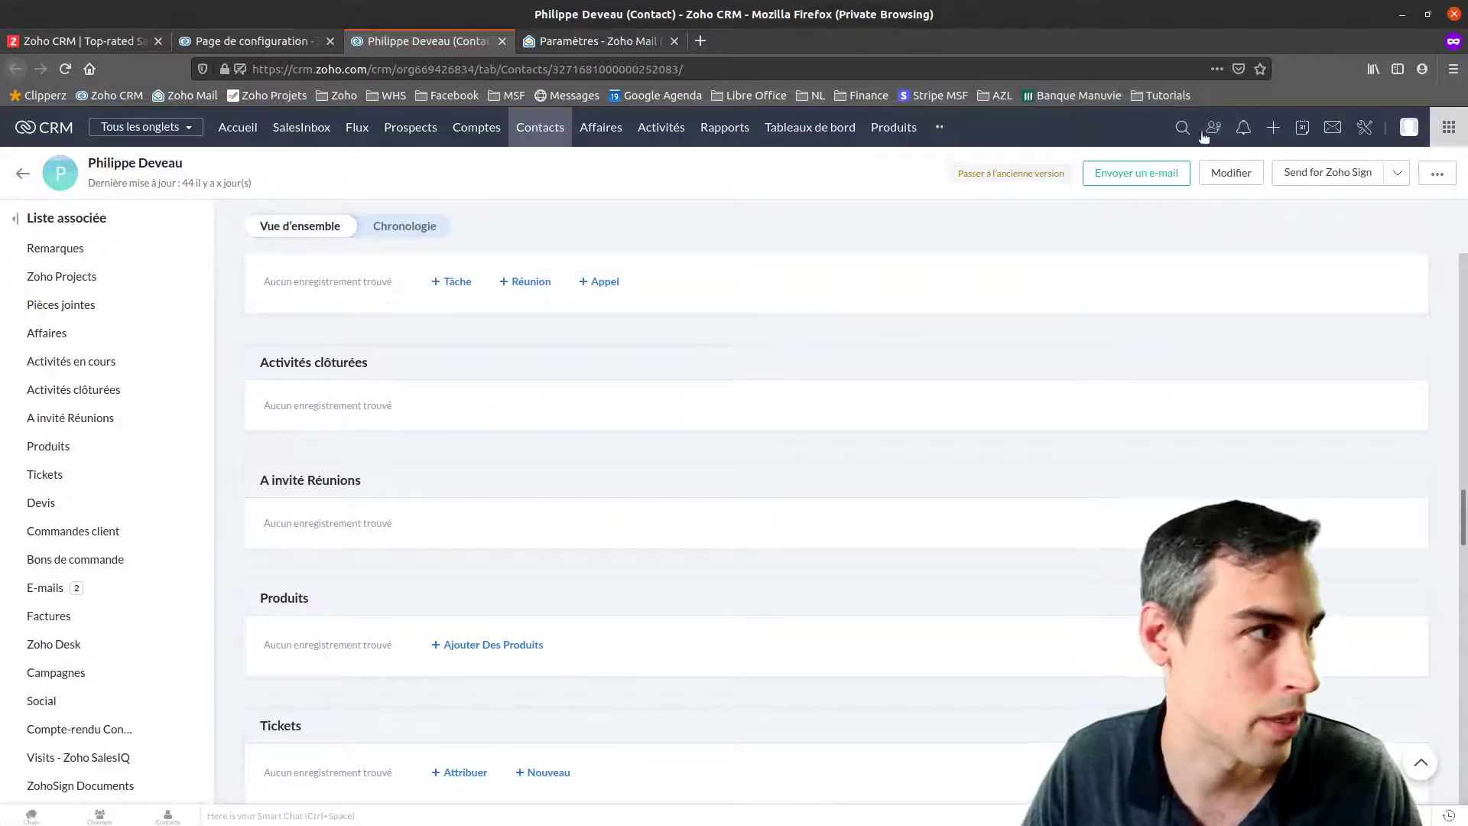
{"action": "left_click", "coordinate": [1183, 129]}
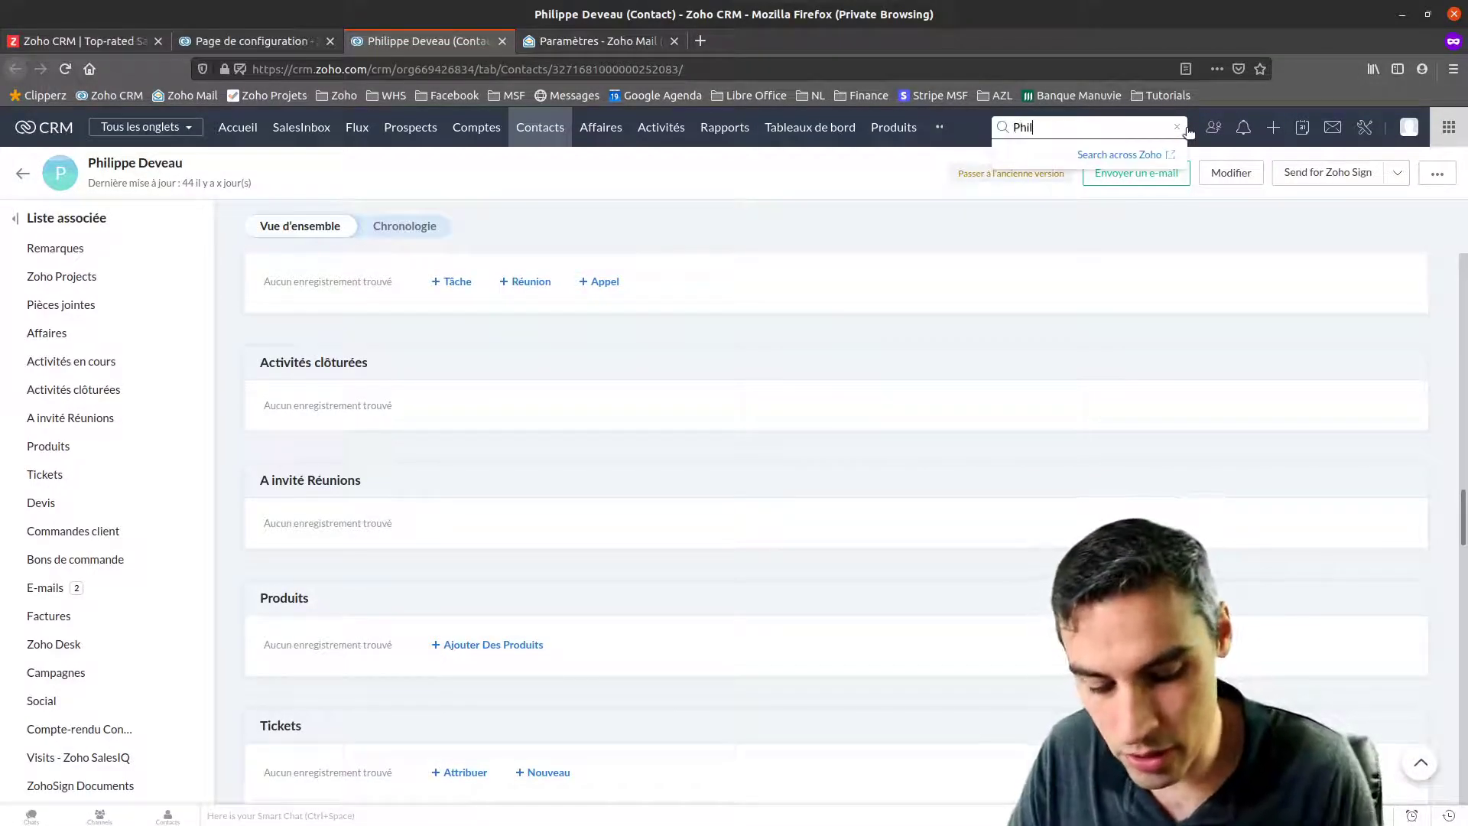
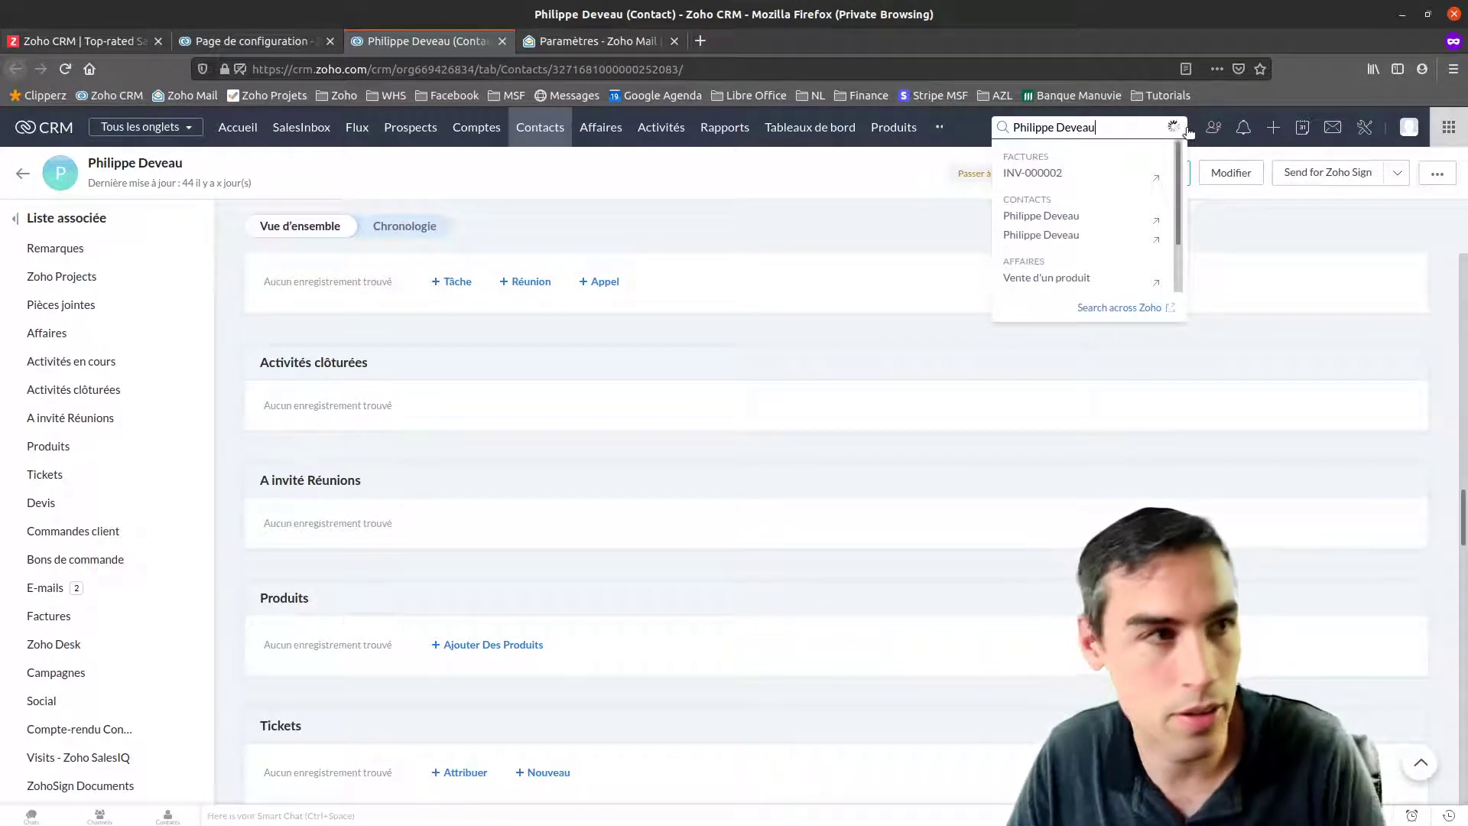
{"action": "left_click", "coordinate": [1115, 234]}
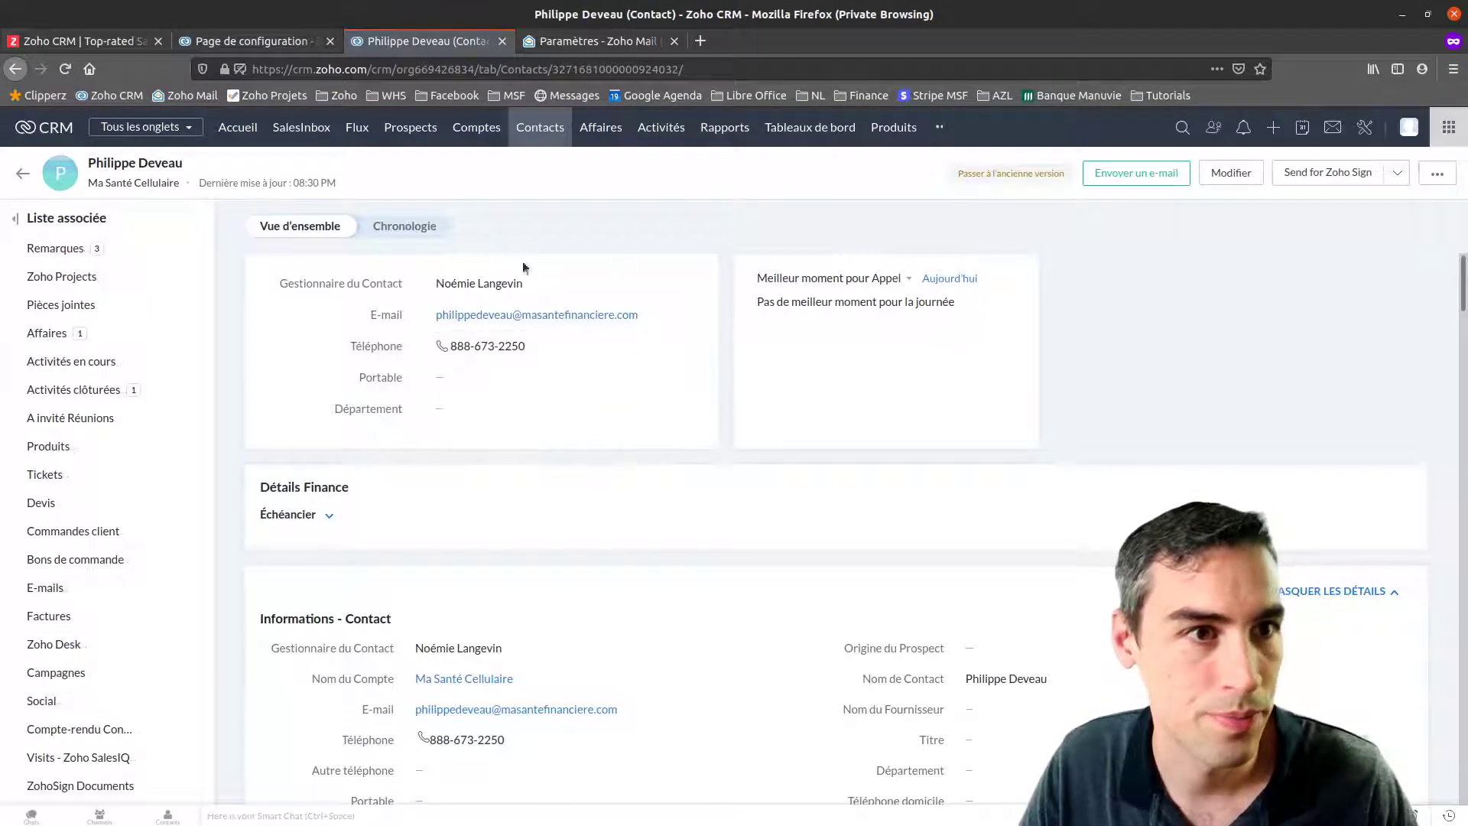
Scroll to the contact's E-mails list and preview the received 'test' message, then close it
{"action": "scroll", "coordinate": [531, 392], "scroll_direction": "down", "scroll_amount": 15}
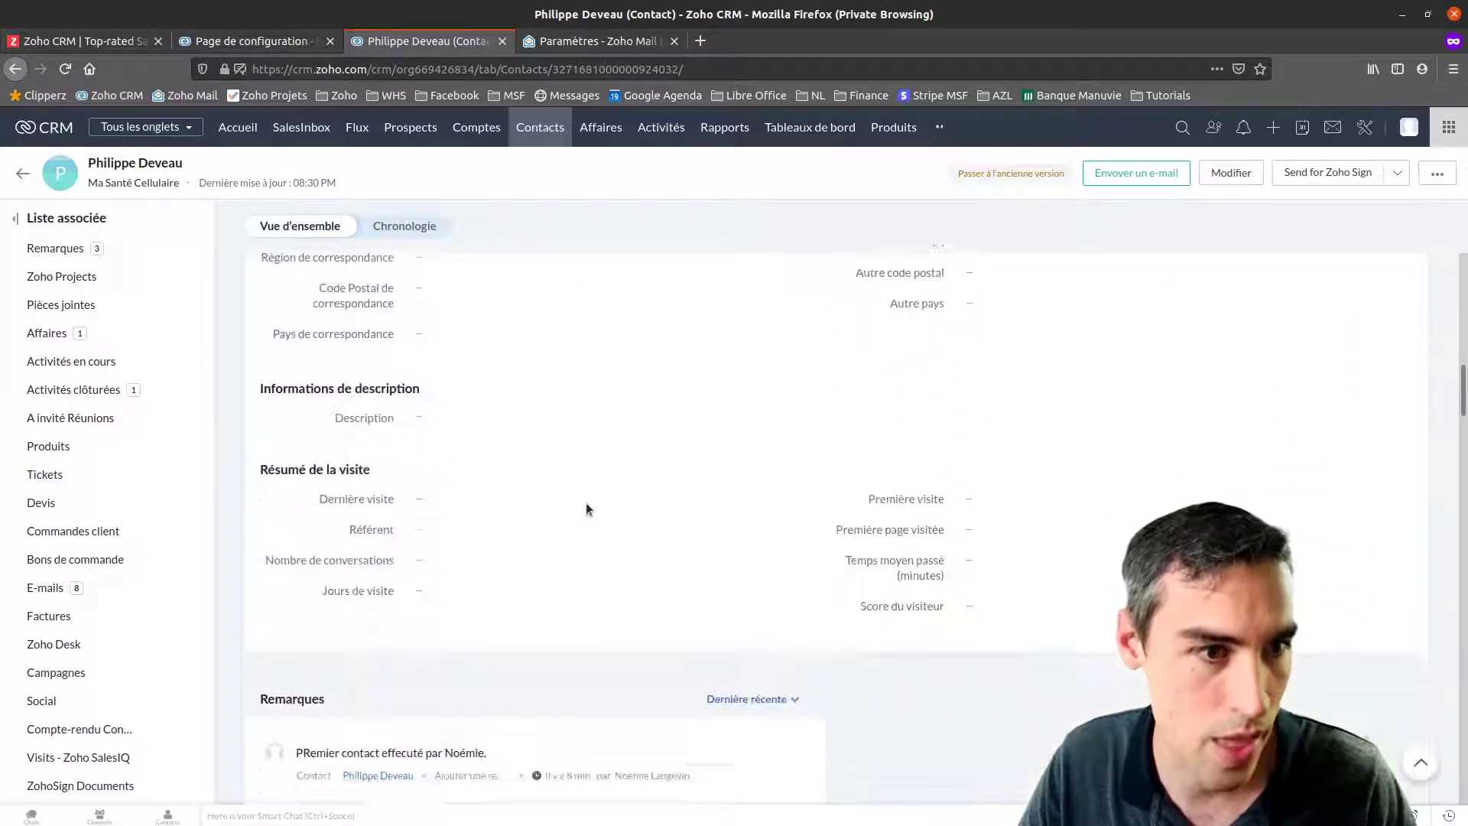
{"action": "scroll", "coordinate": [575, 498], "scroll_direction": "down", "scroll_amount": 20}
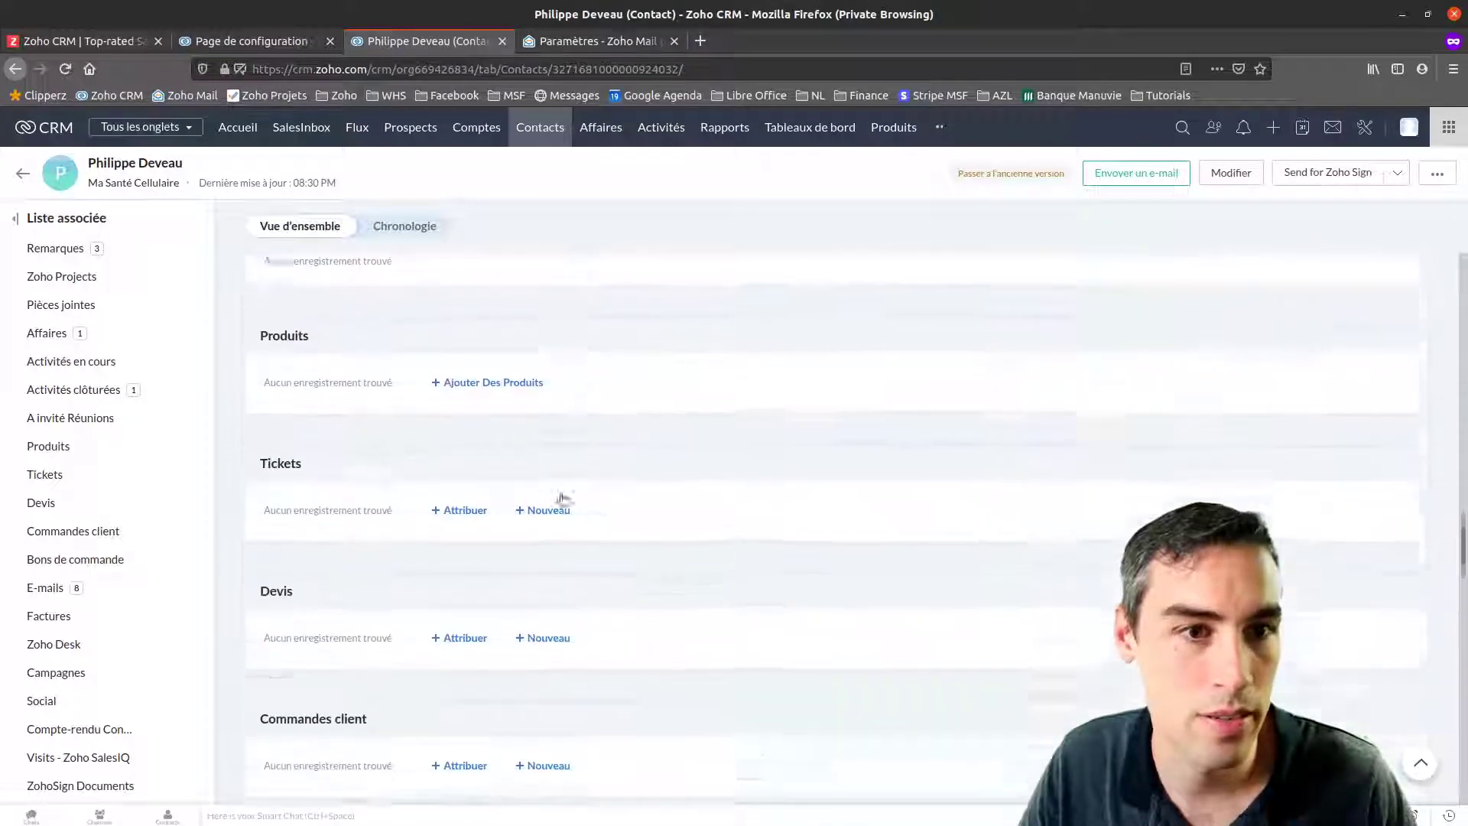
{"action": "scroll", "coordinate": [561, 501], "scroll_direction": "down", "scroll_amount": 5}
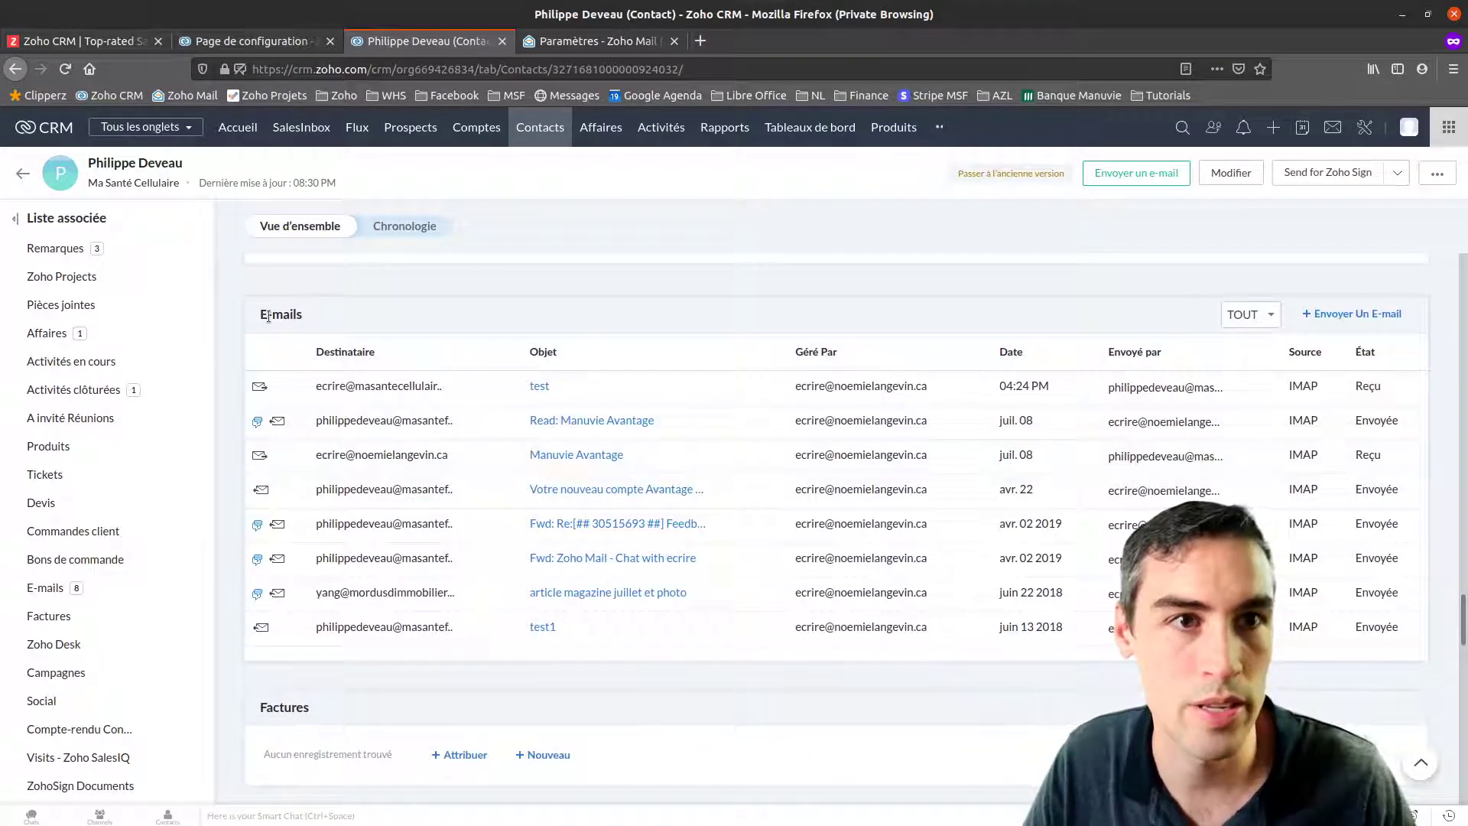
{"action": "left_click_drag", "start_coordinate": [261, 312], "coordinate": [1320, 668]}
{"action": "left_click", "coordinate": [473, 306]}
{"action": "left_click", "coordinate": [960, 737]}
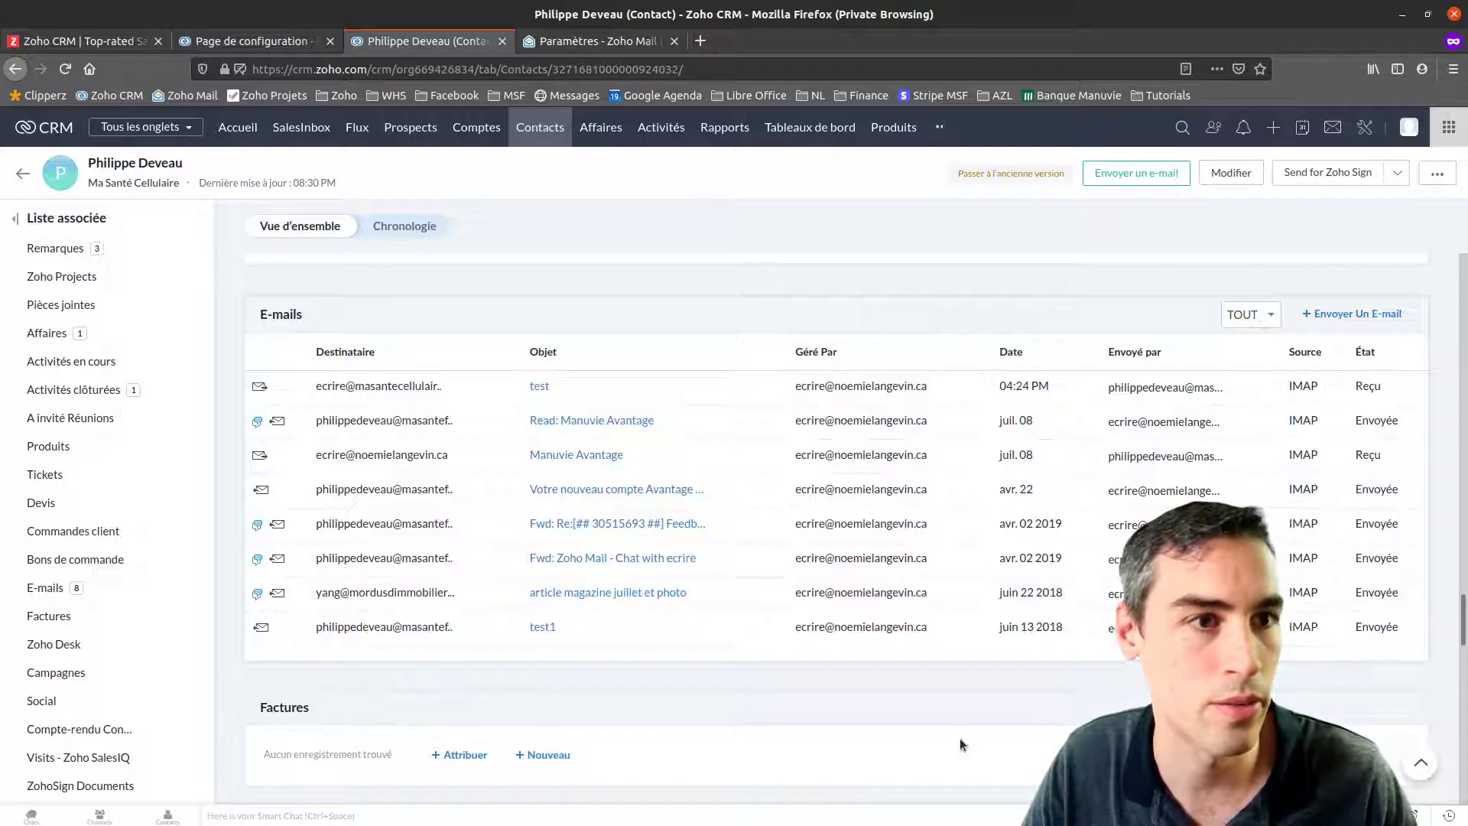
{"action": "left_click", "coordinate": [541, 390]}
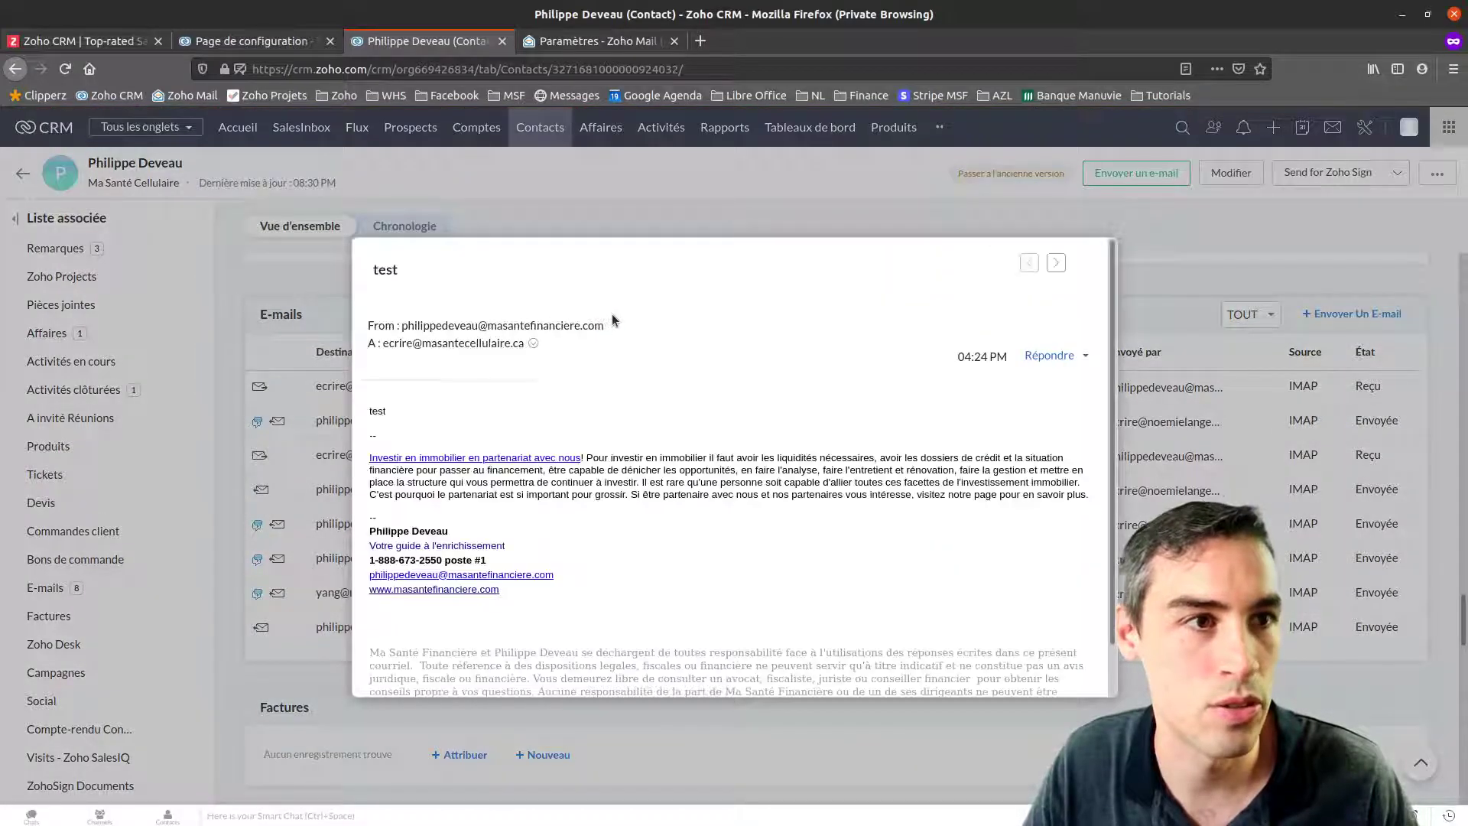
{"action": "scroll", "coordinate": [387, 396], "scroll_direction": "down", "scroll_amount": 1}
{"action": "left_click_drag", "start_coordinate": [369, 361], "coordinate": [395, 367]}
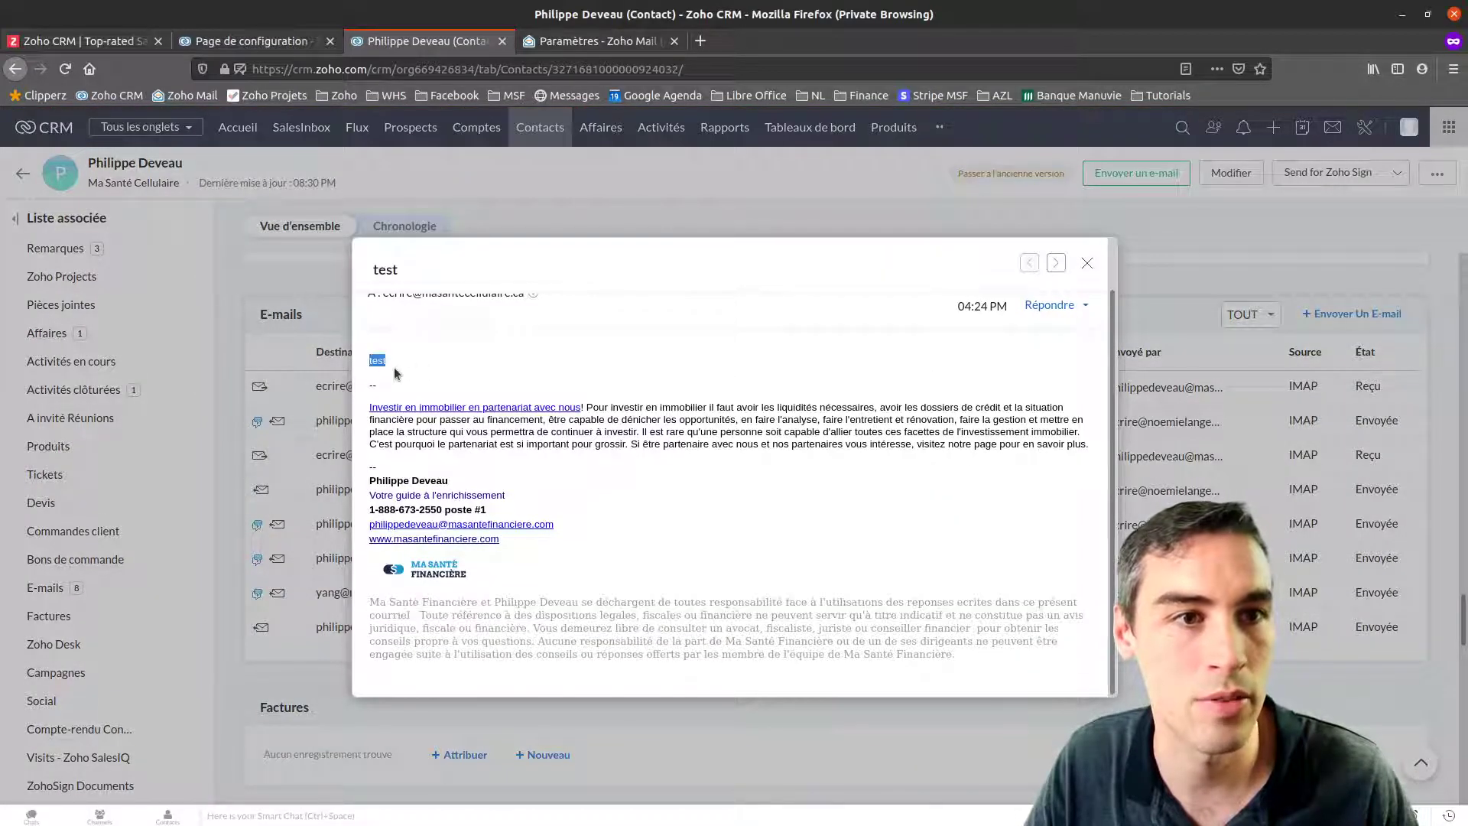
{"action": "scroll", "coordinate": [489, 369], "scroll_direction": "up", "scroll_amount": 1}
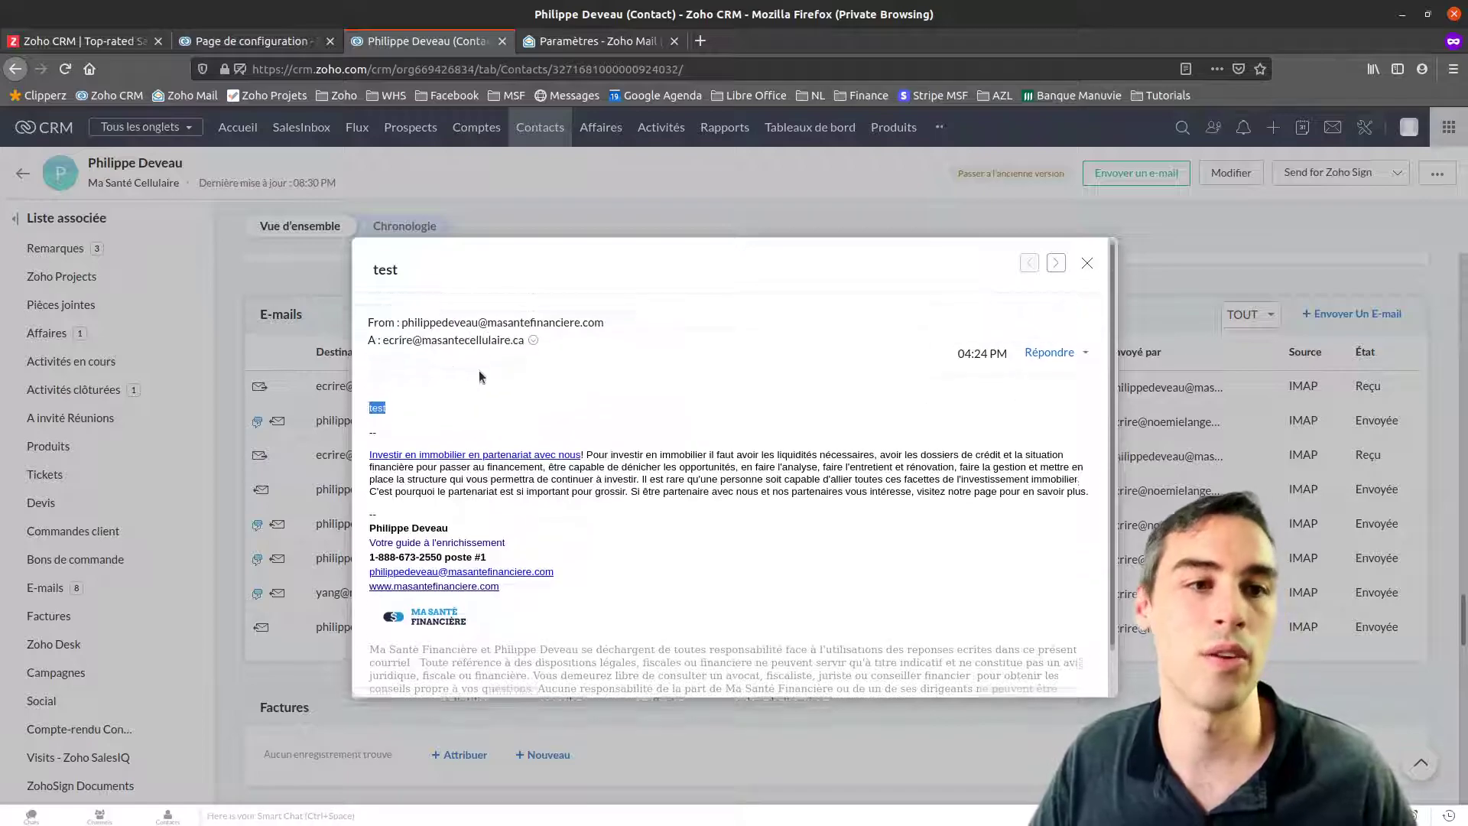
{"action": "left_click", "coordinate": [1087, 263]}
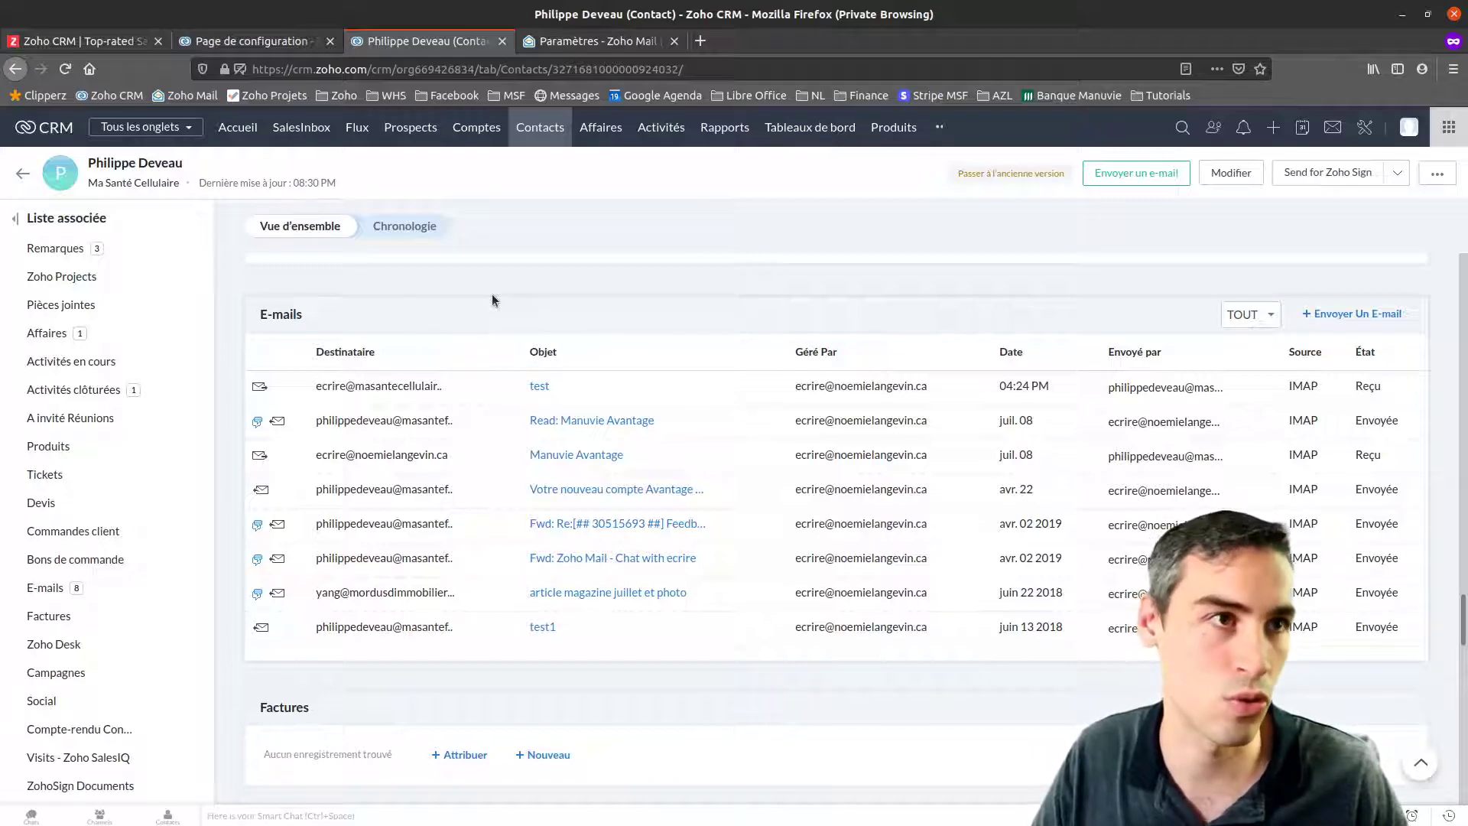
{"action": "left_click", "coordinate": [1135, 185]}
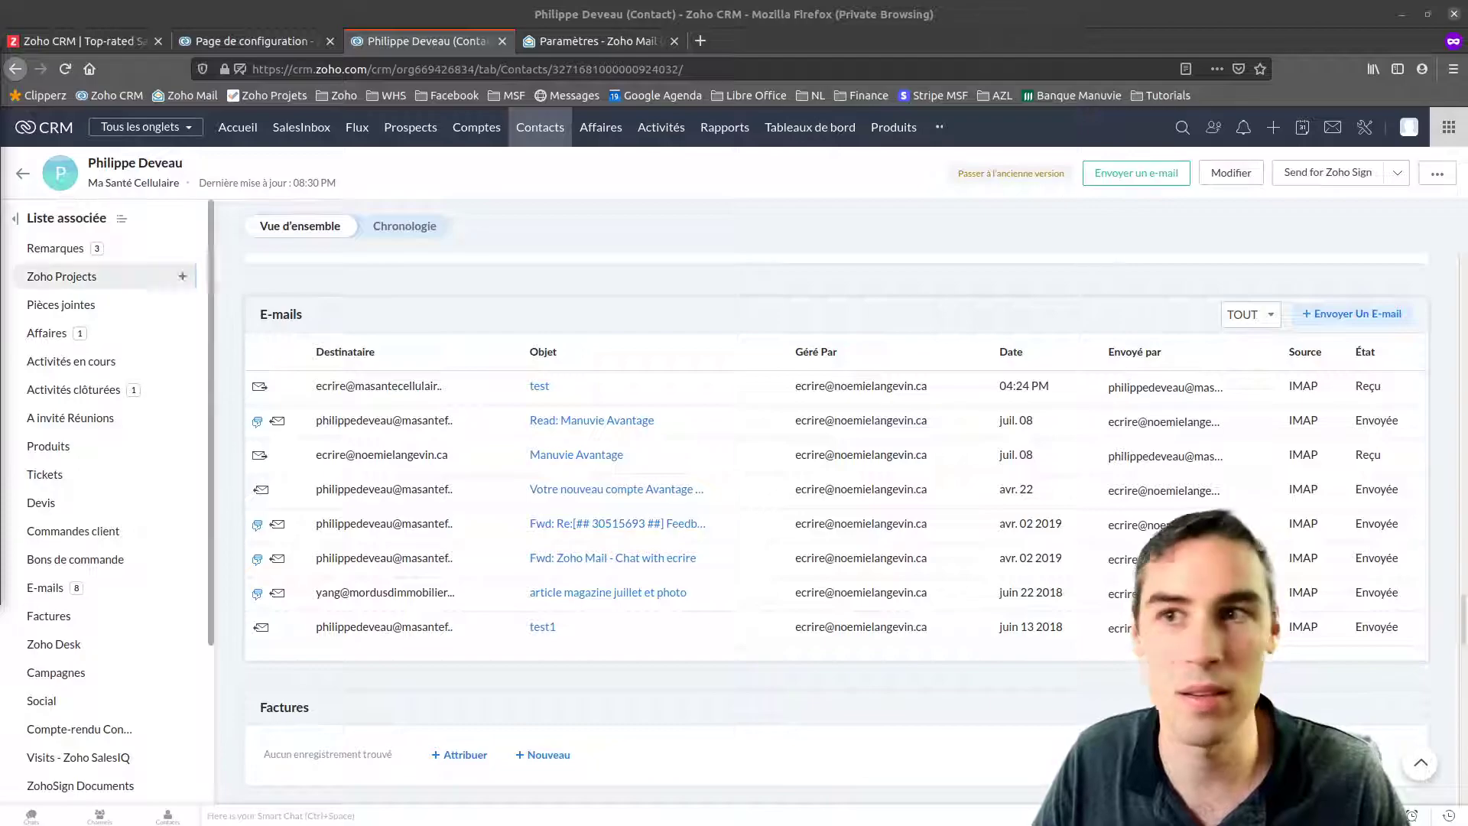
{"action": "left_click_drag", "start_coordinate": [0, 59], "coordinate": [678, 181]}
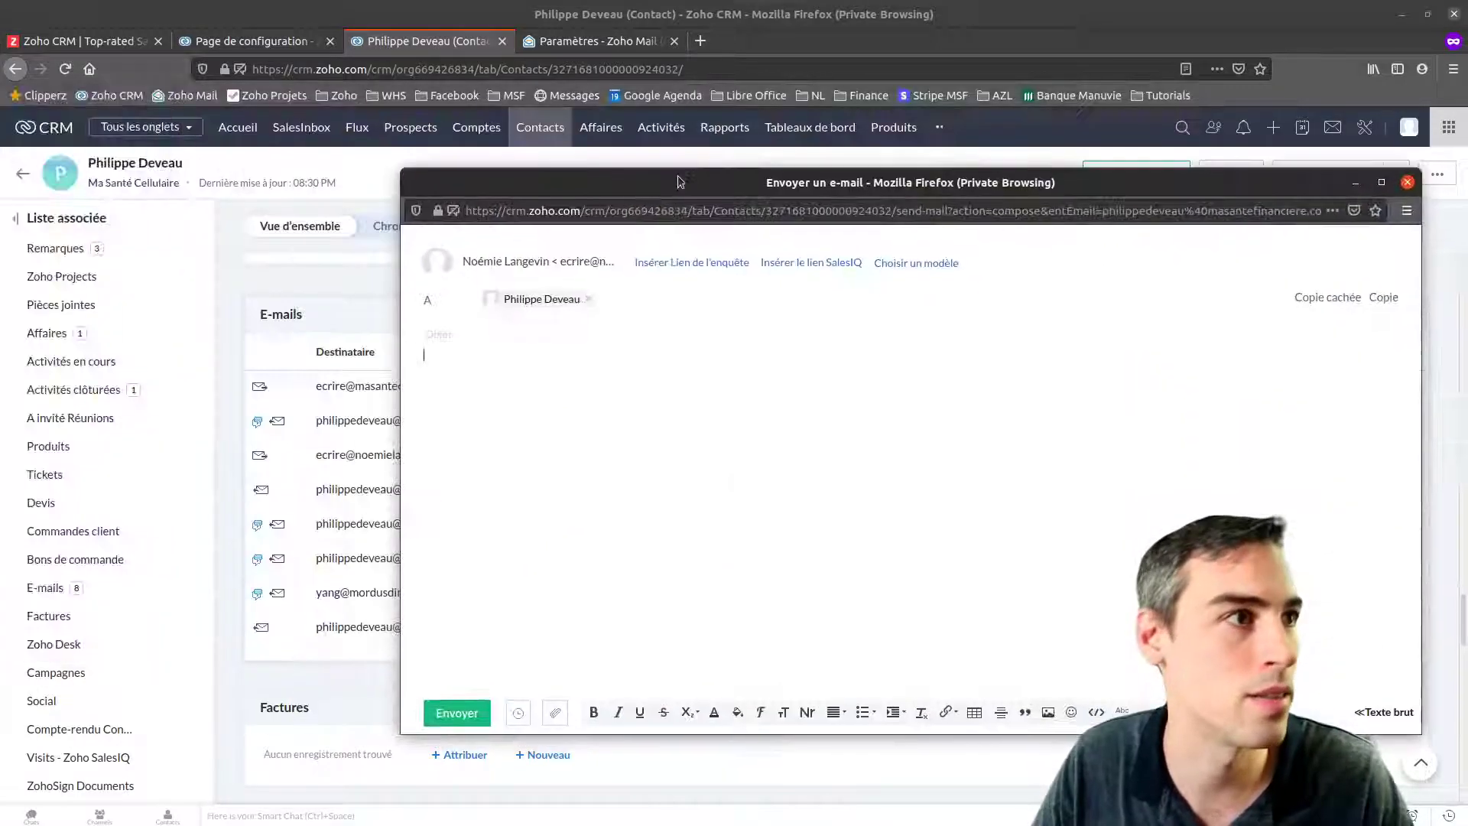
{"action": "left_click_drag", "start_coordinate": [936, 182], "coordinate": [794, 155]}
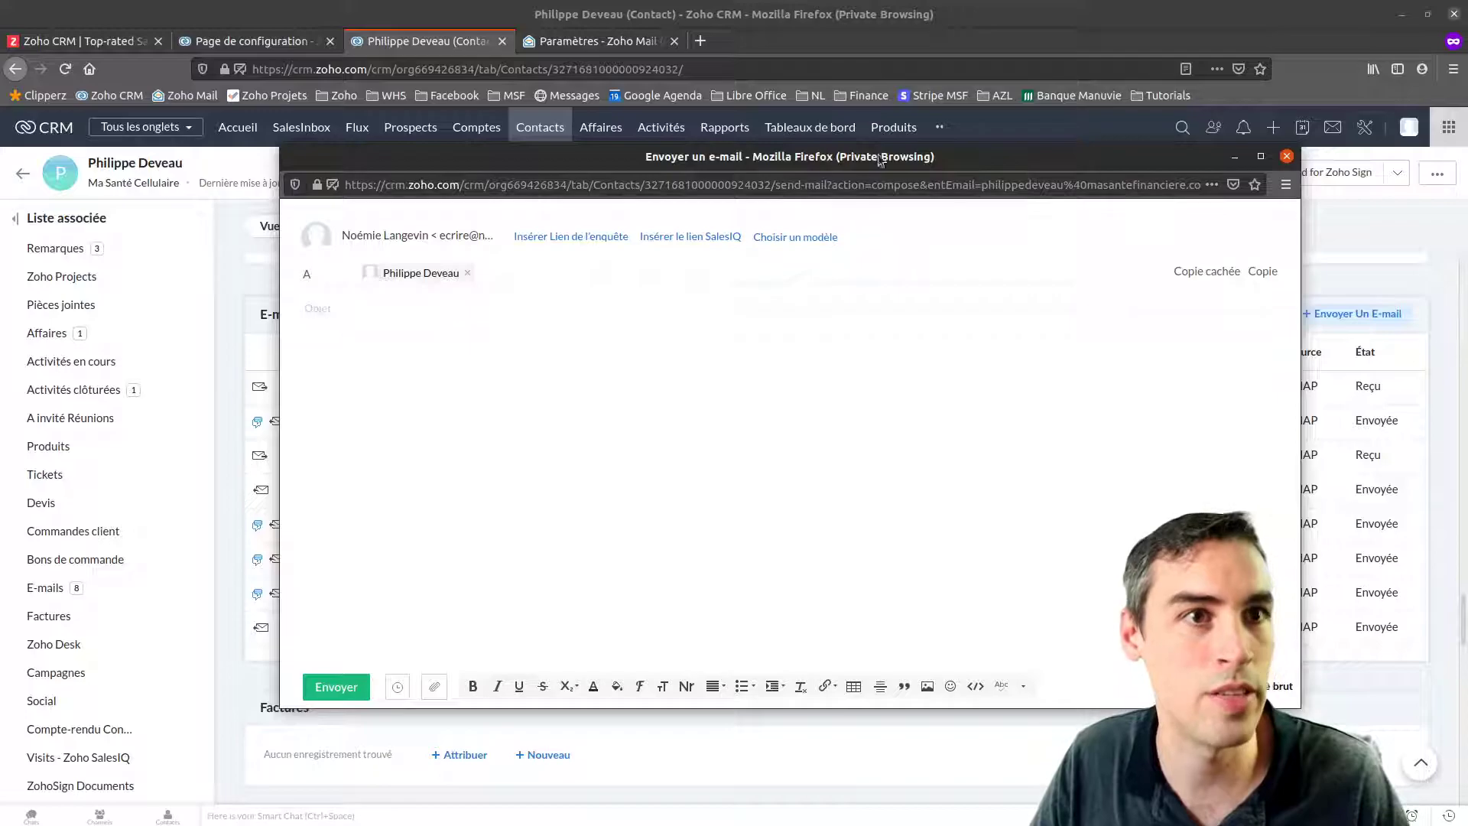
{"action": "left_click", "coordinate": [1287, 157]}
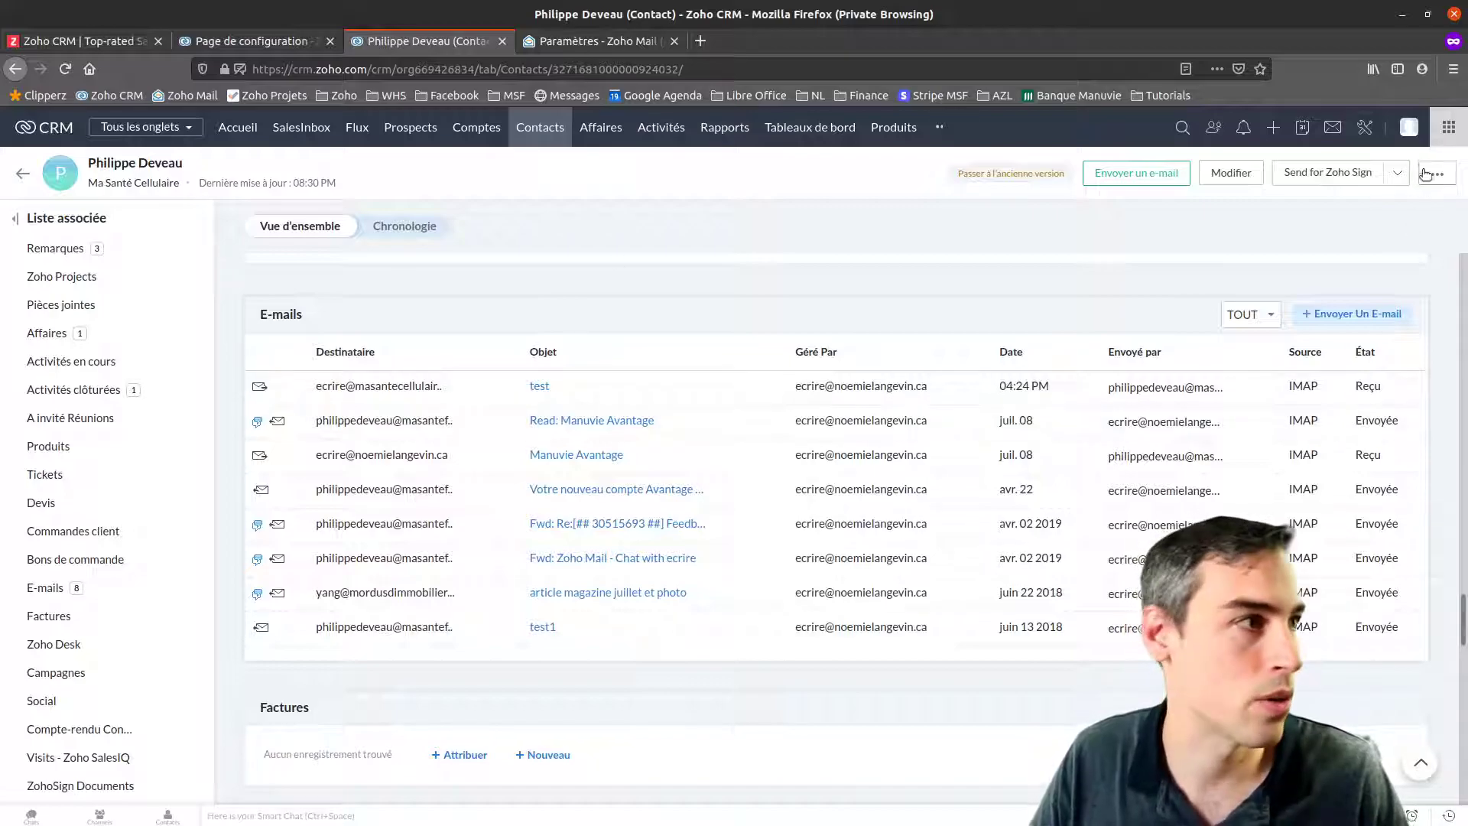
Go through Setup to Modules et Champs and open the Contacts module's Champs list
{"action": "left_click", "coordinate": [1367, 130]}
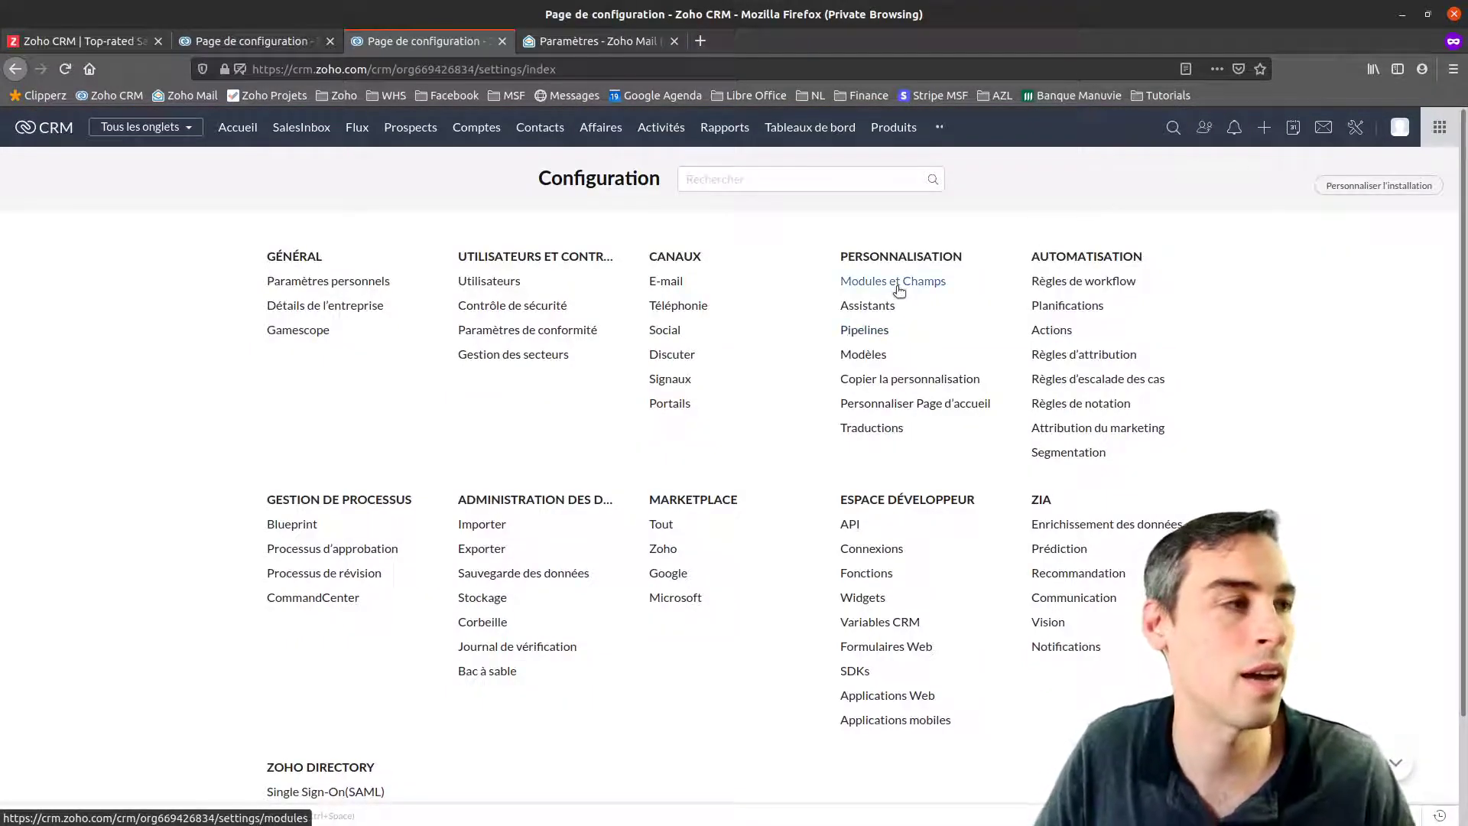
{"action": "left_click", "coordinate": [896, 283]}
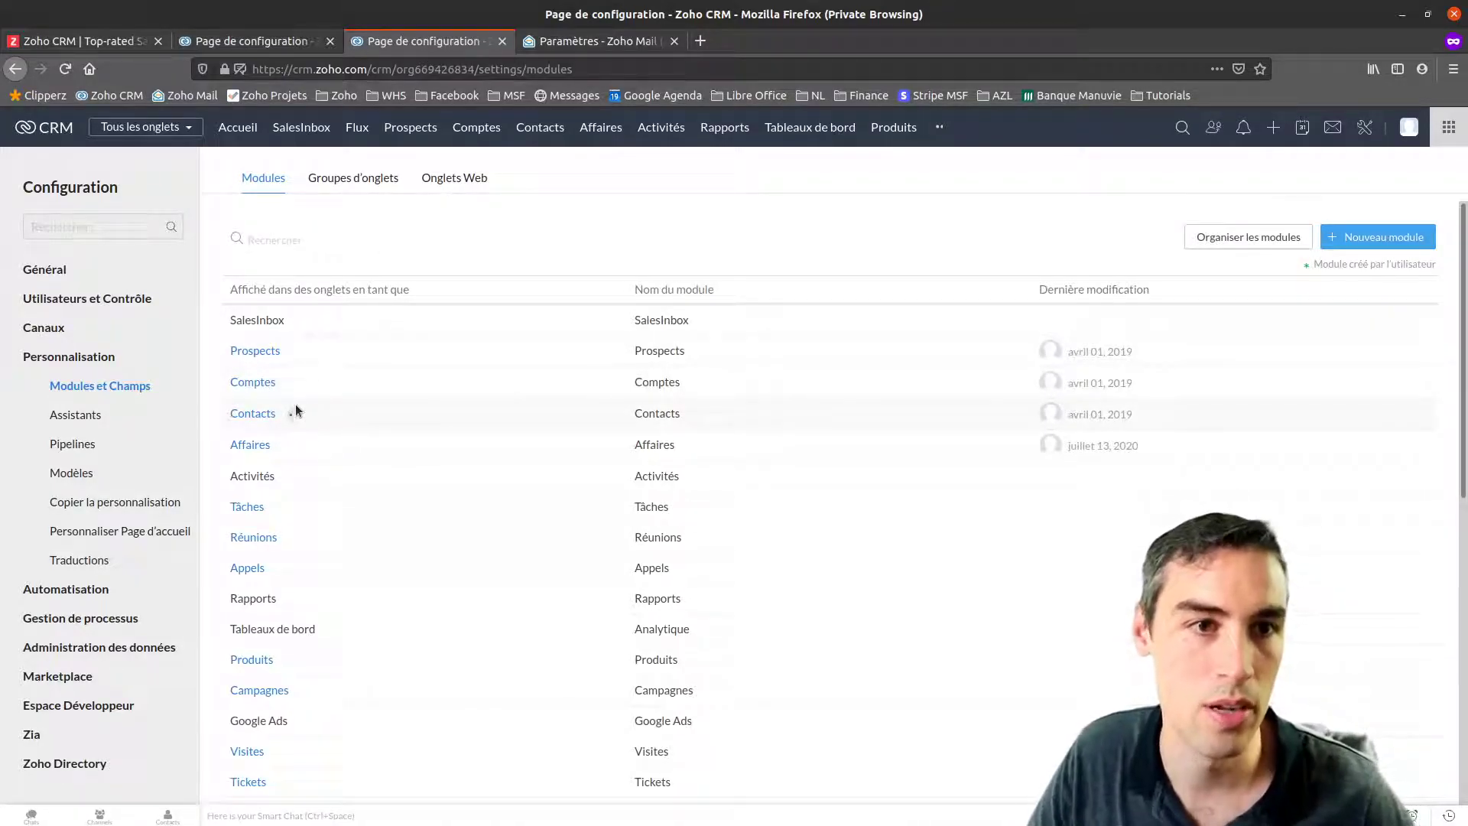
{"action": "mouse_move", "coordinate": [281, 453]}
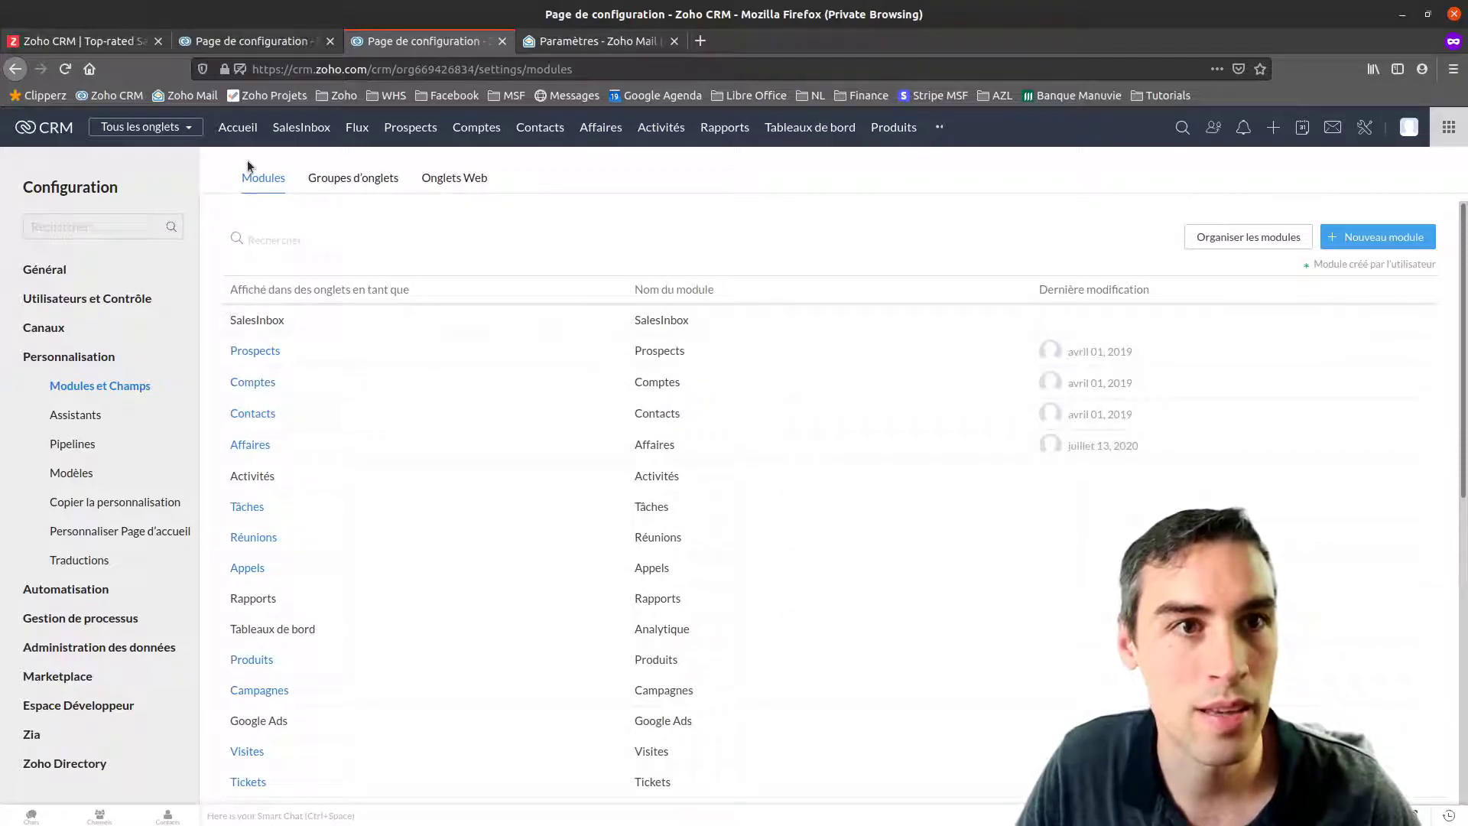
{"action": "left_click", "coordinate": [1365, 129]}
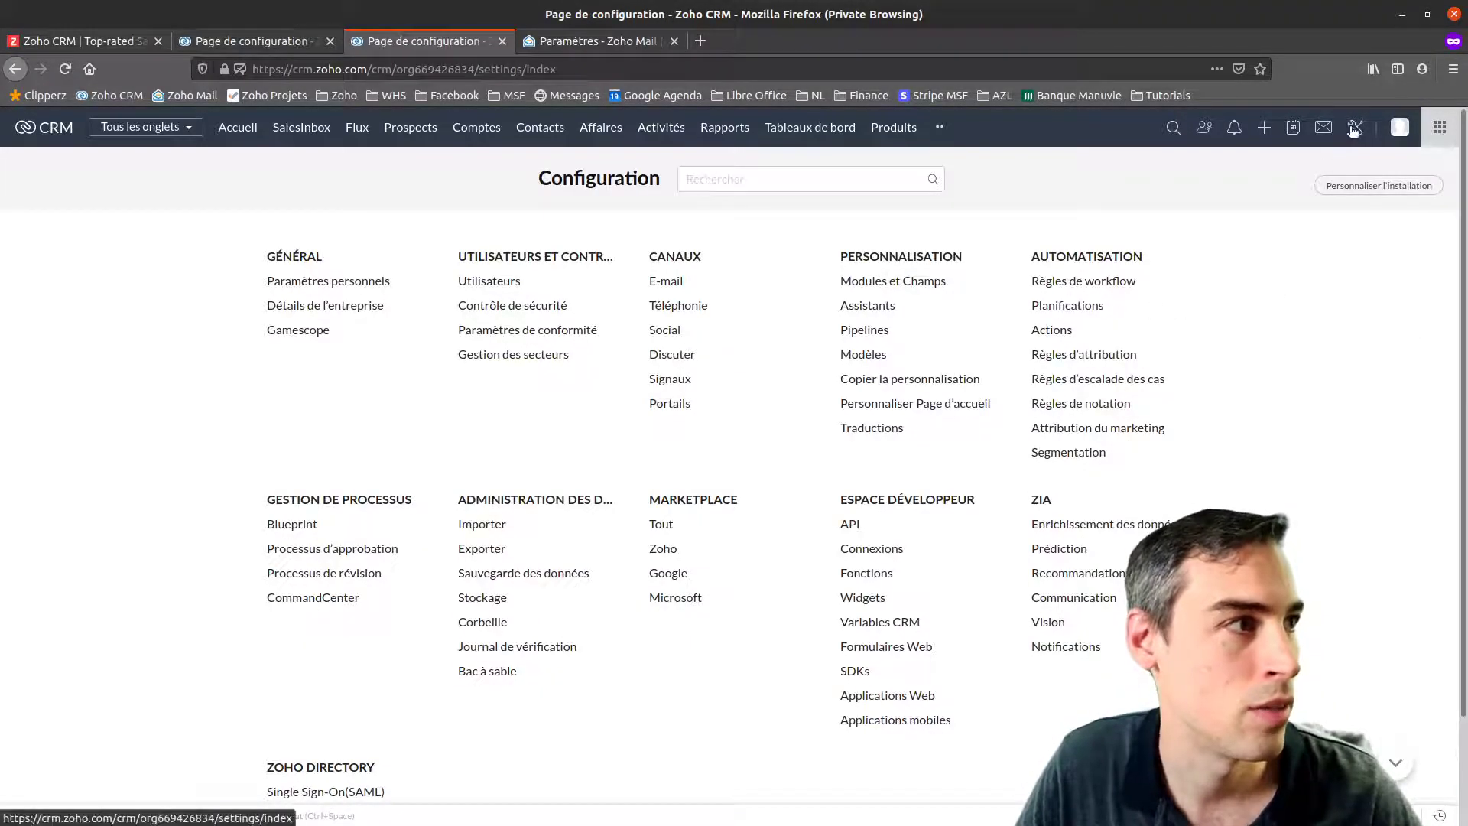
{"action": "left_click", "coordinate": [878, 281]}
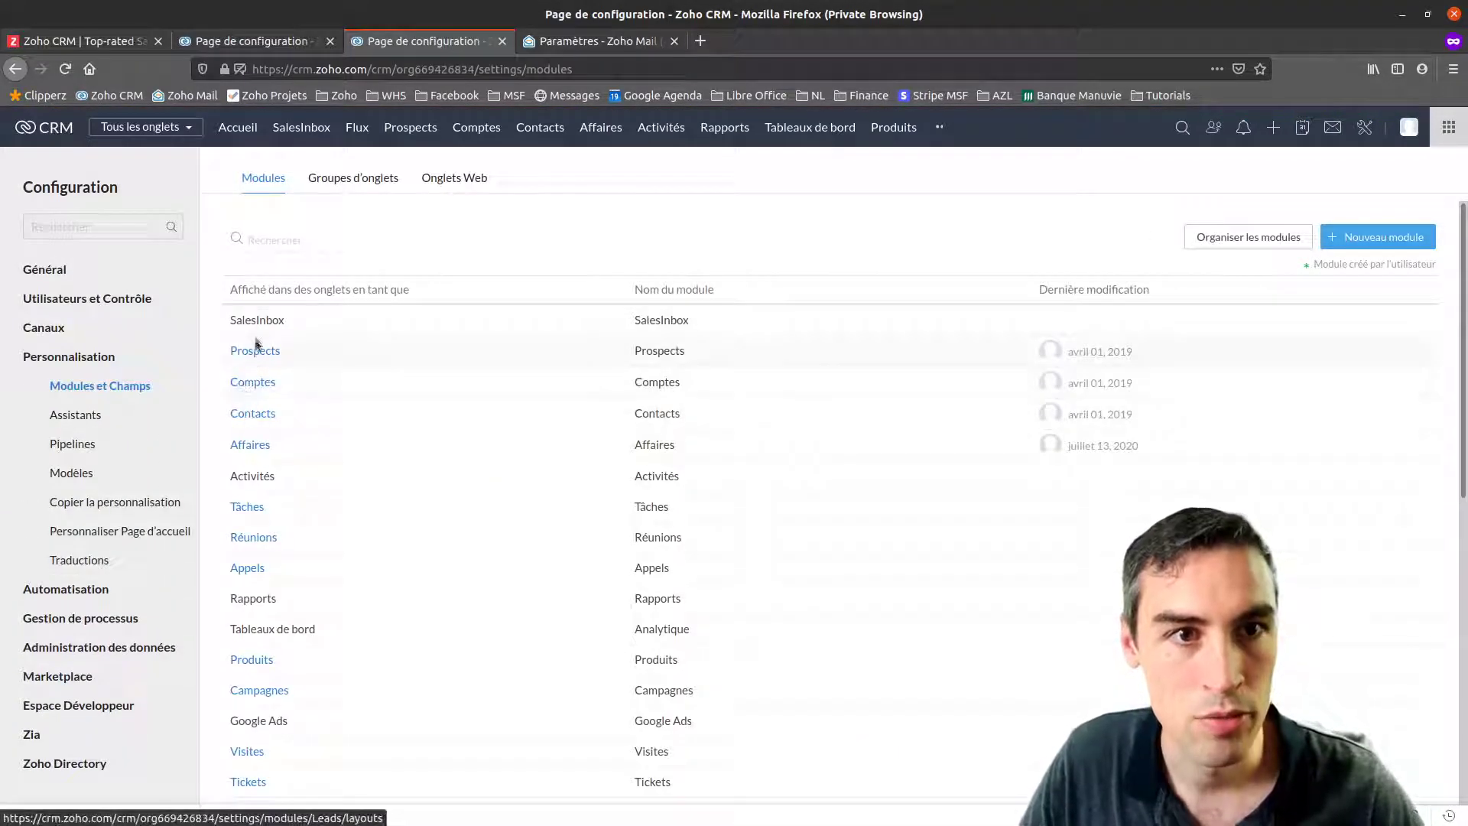
{"action": "left_click", "coordinate": [295, 415]}
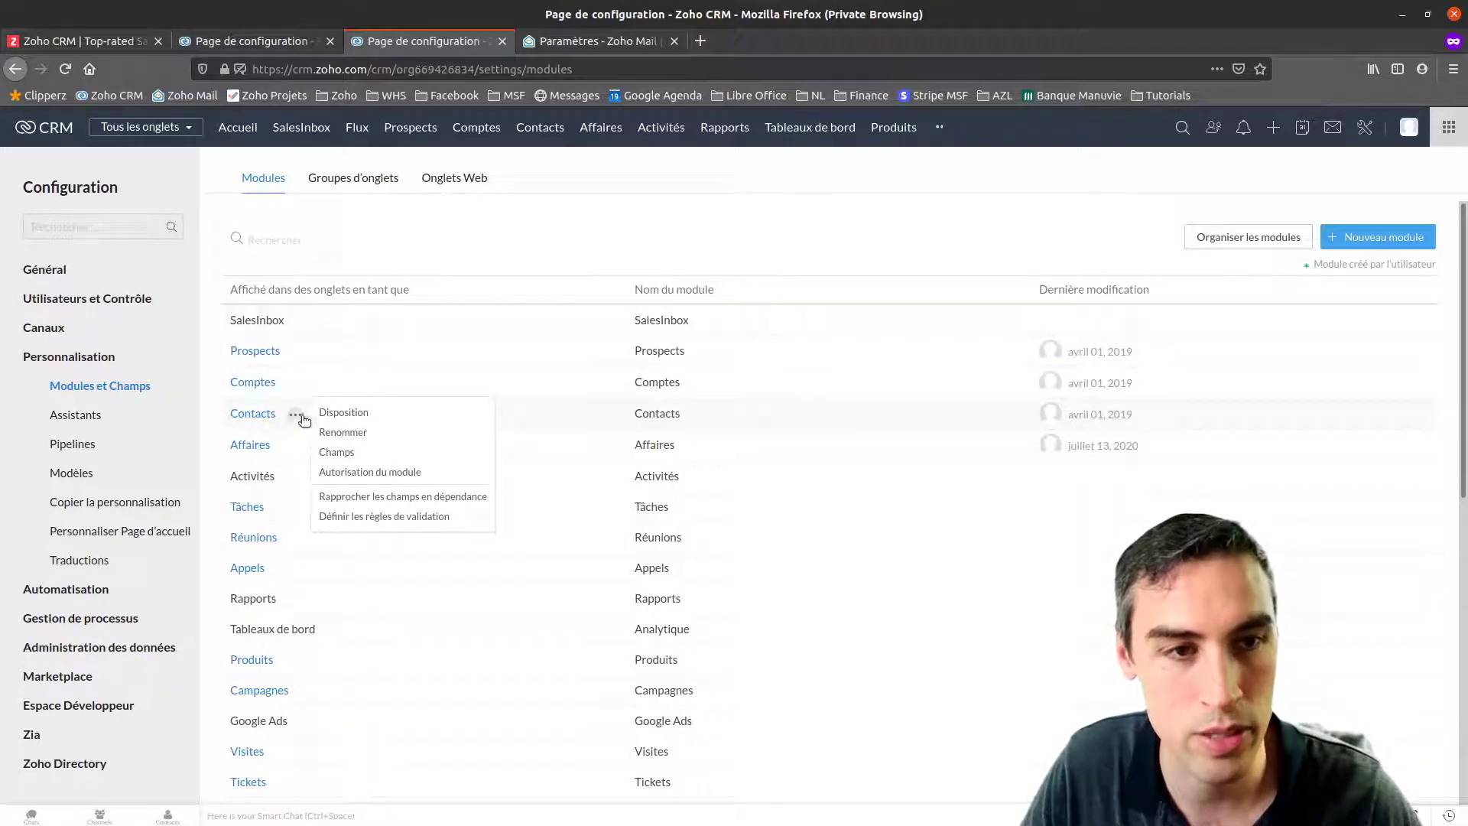
{"action": "left_click", "coordinate": [336, 454]}
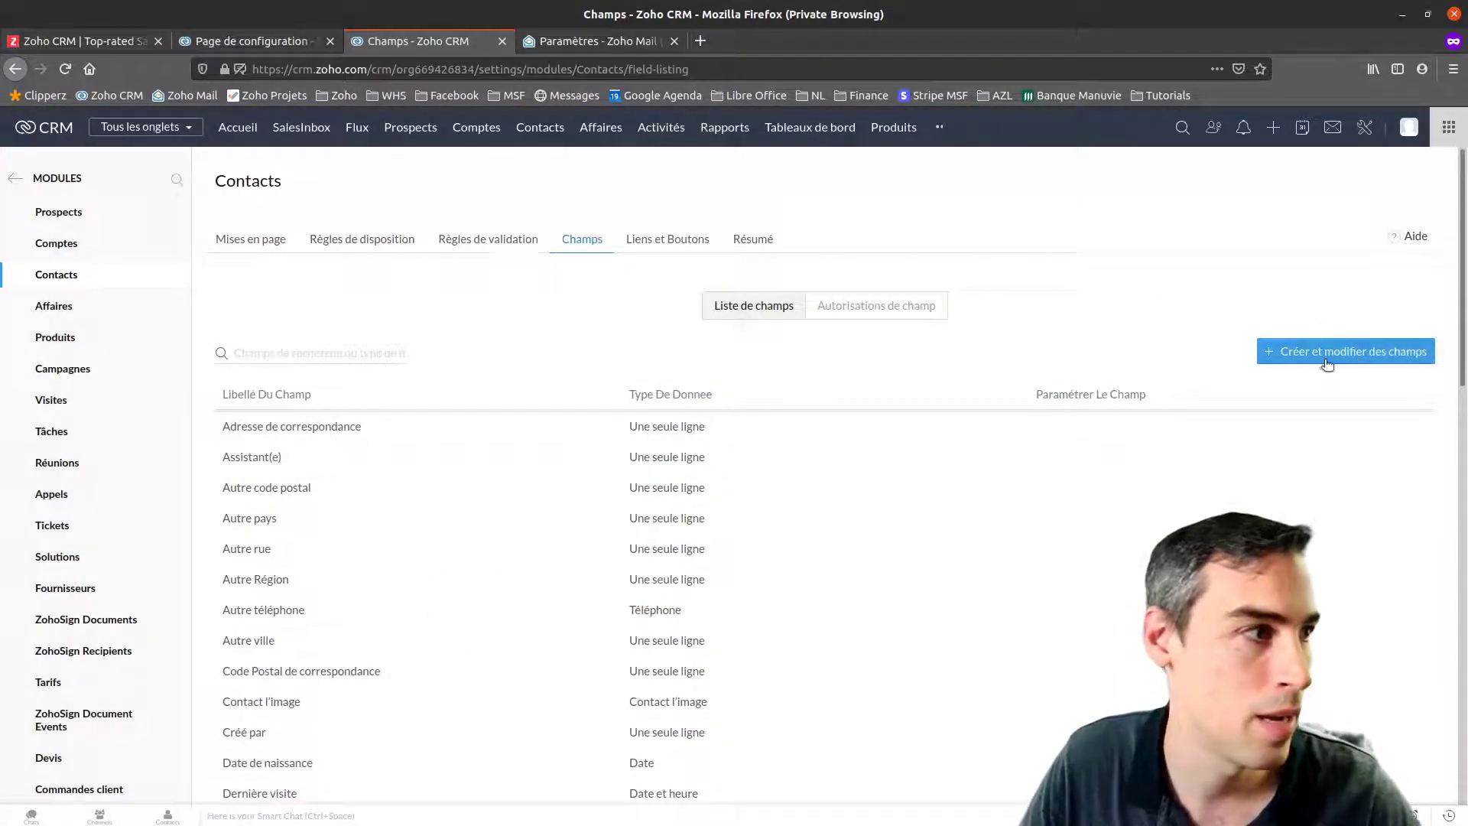
Open the Contacts Standard layout editor and drop a new section below Informations de description
{"action": "left_click", "coordinate": [1384, 358]}
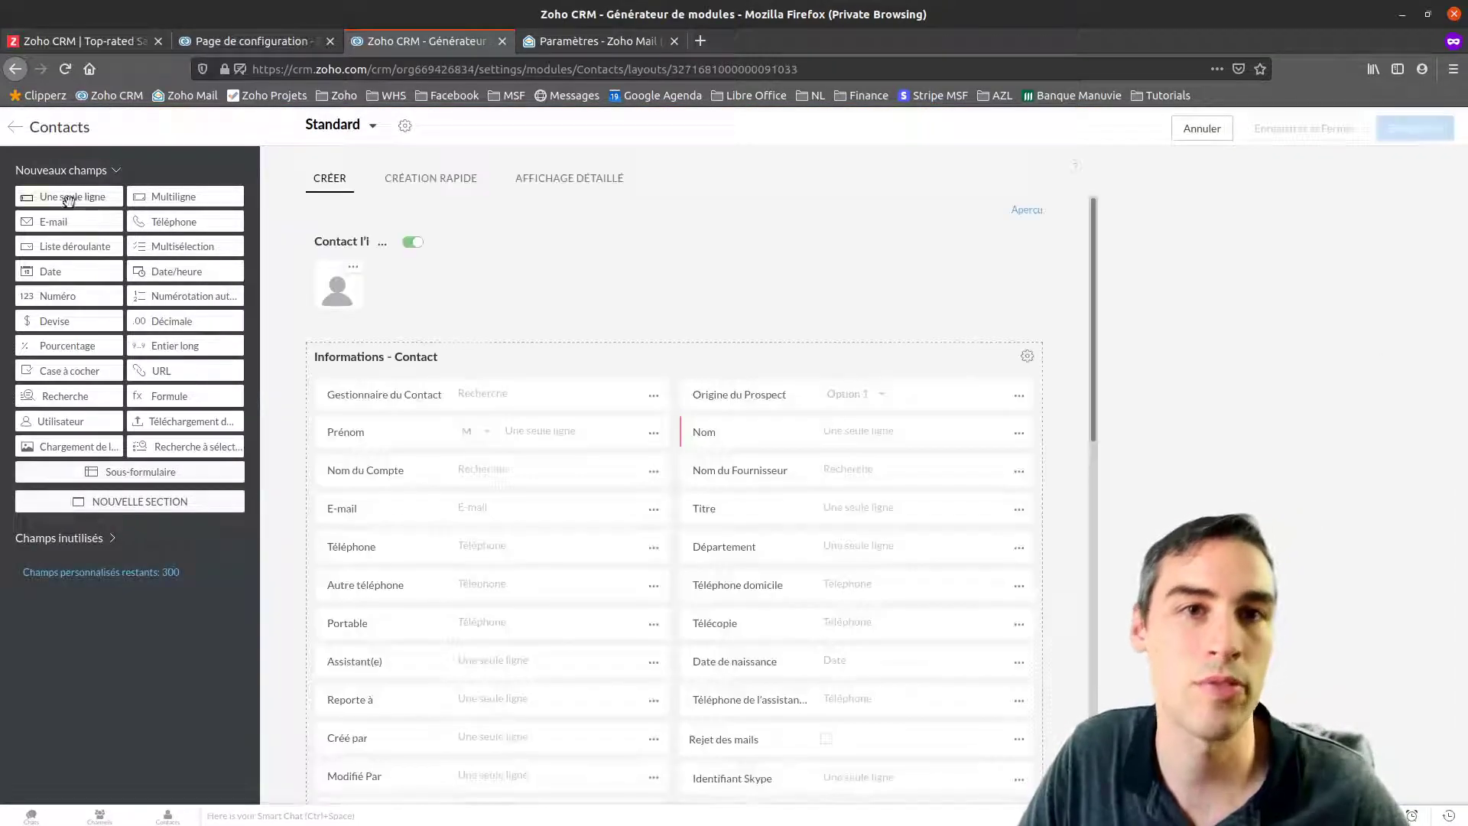
{"action": "scroll", "coordinate": [501, 324], "scroll_direction": "down", "scroll_amount": 4}
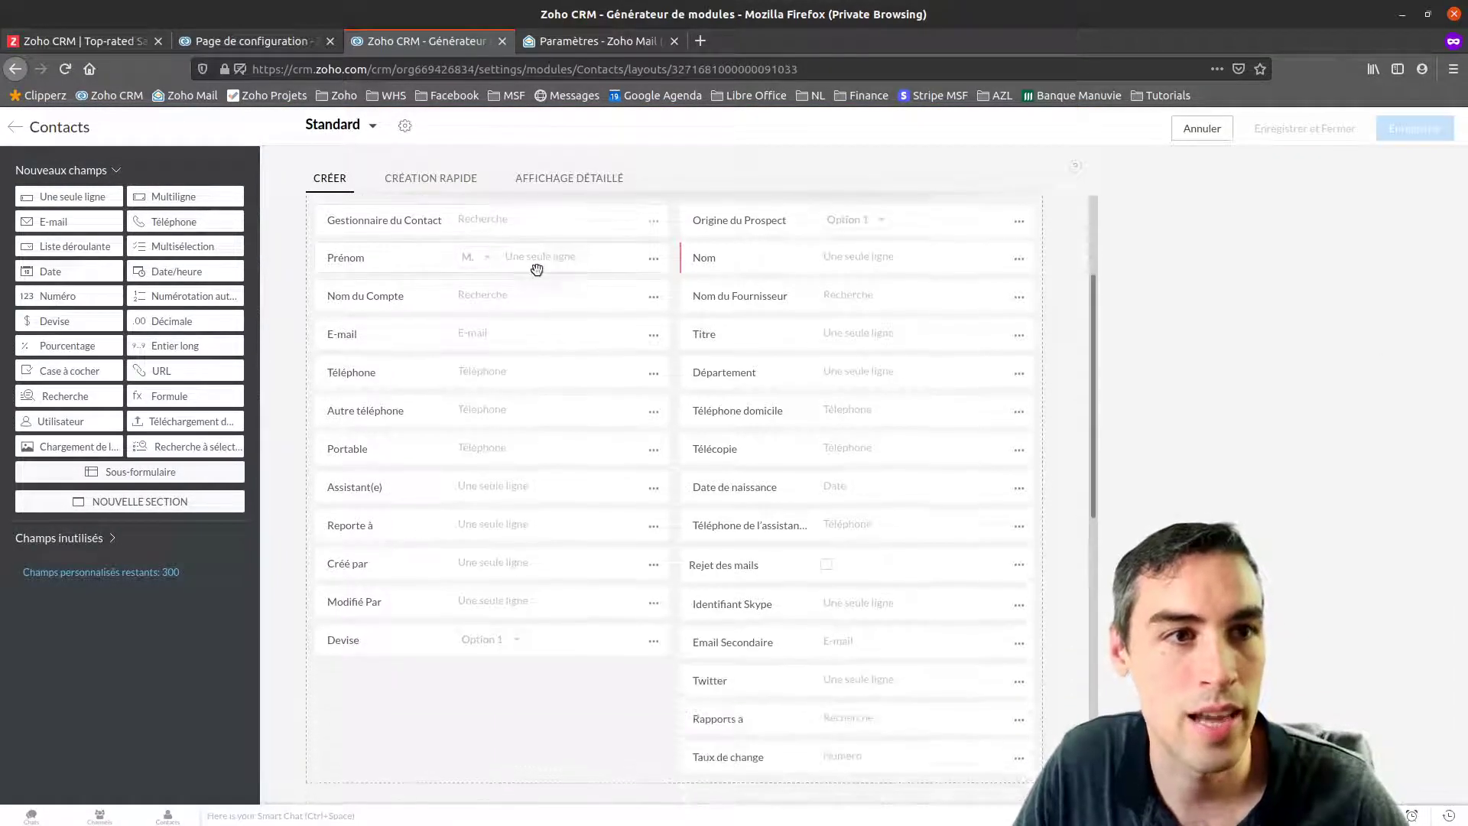
{"action": "scroll", "coordinate": [528, 502], "scroll_direction": "up", "scroll_amount": 3}
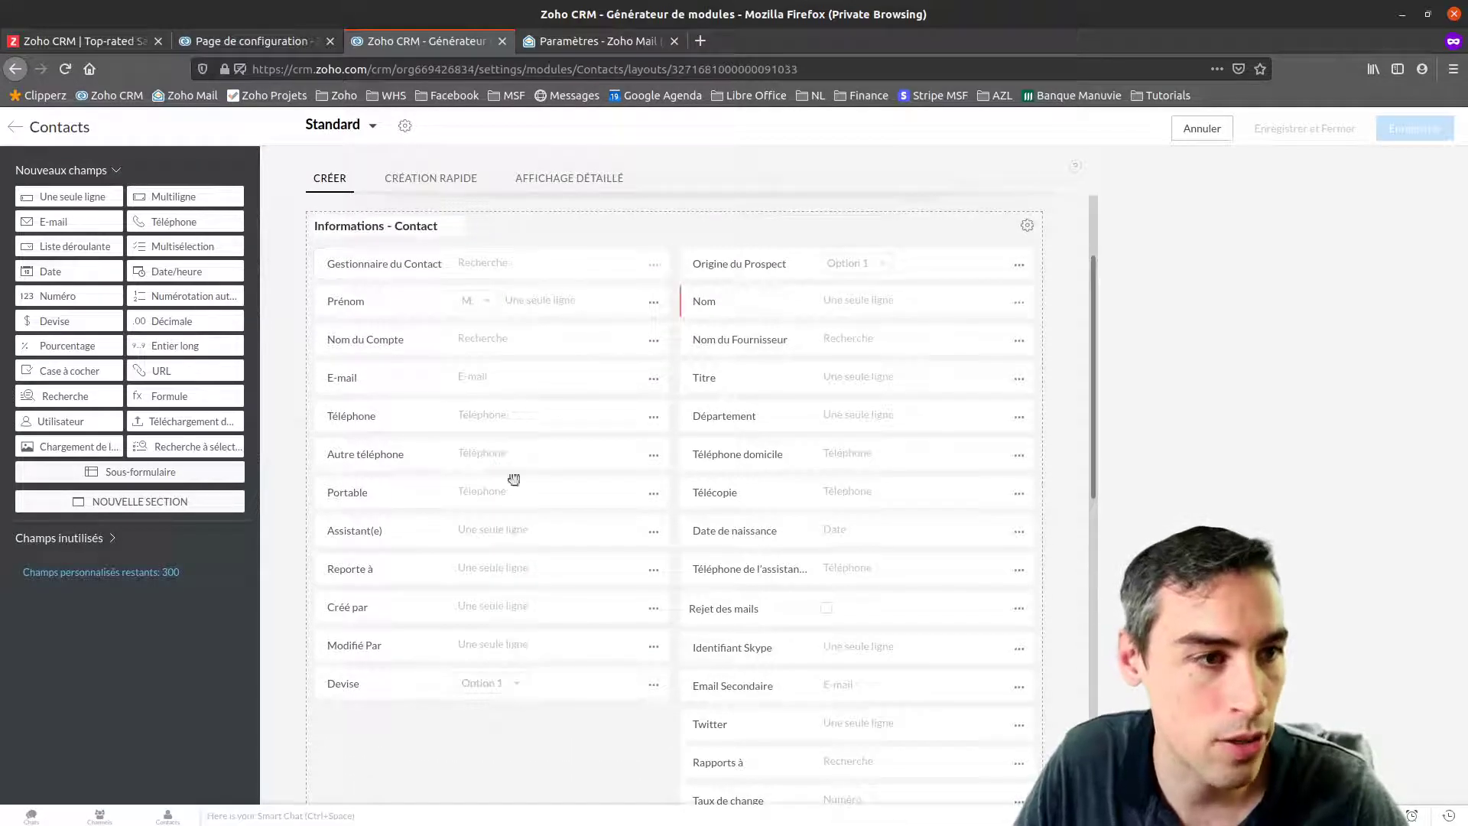
{"action": "scroll", "coordinate": [765, 555], "scroll_direction": "down", "scroll_amount": 2}
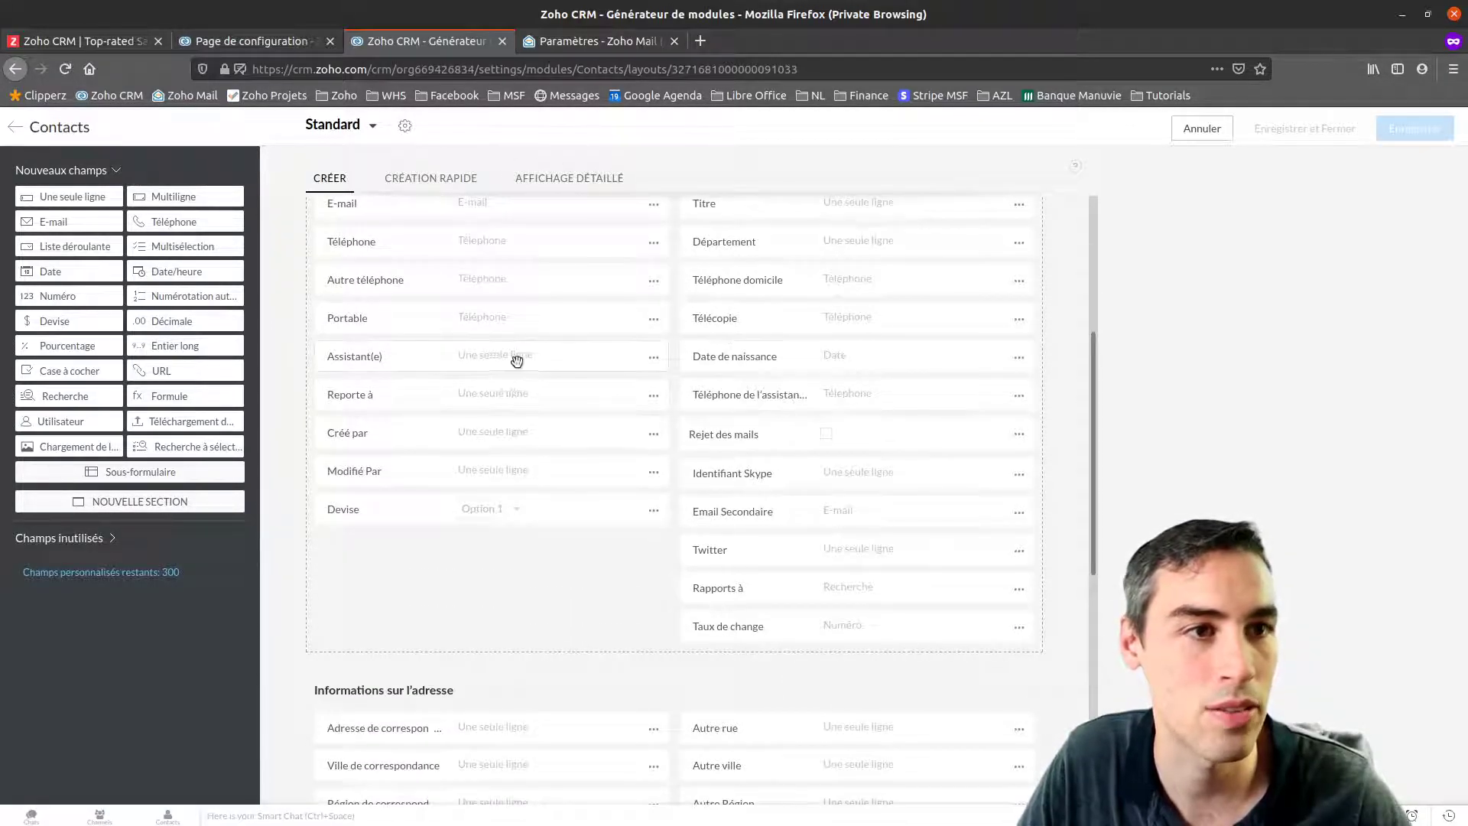
{"action": "scroll", "coordinate": [589, 427], "scroll_direction": "down", "scroll_amount": 3}
{"action": "scroll", "coordinate": [581, 409], "scroll_direction": "down", "scroll_amount": 4}
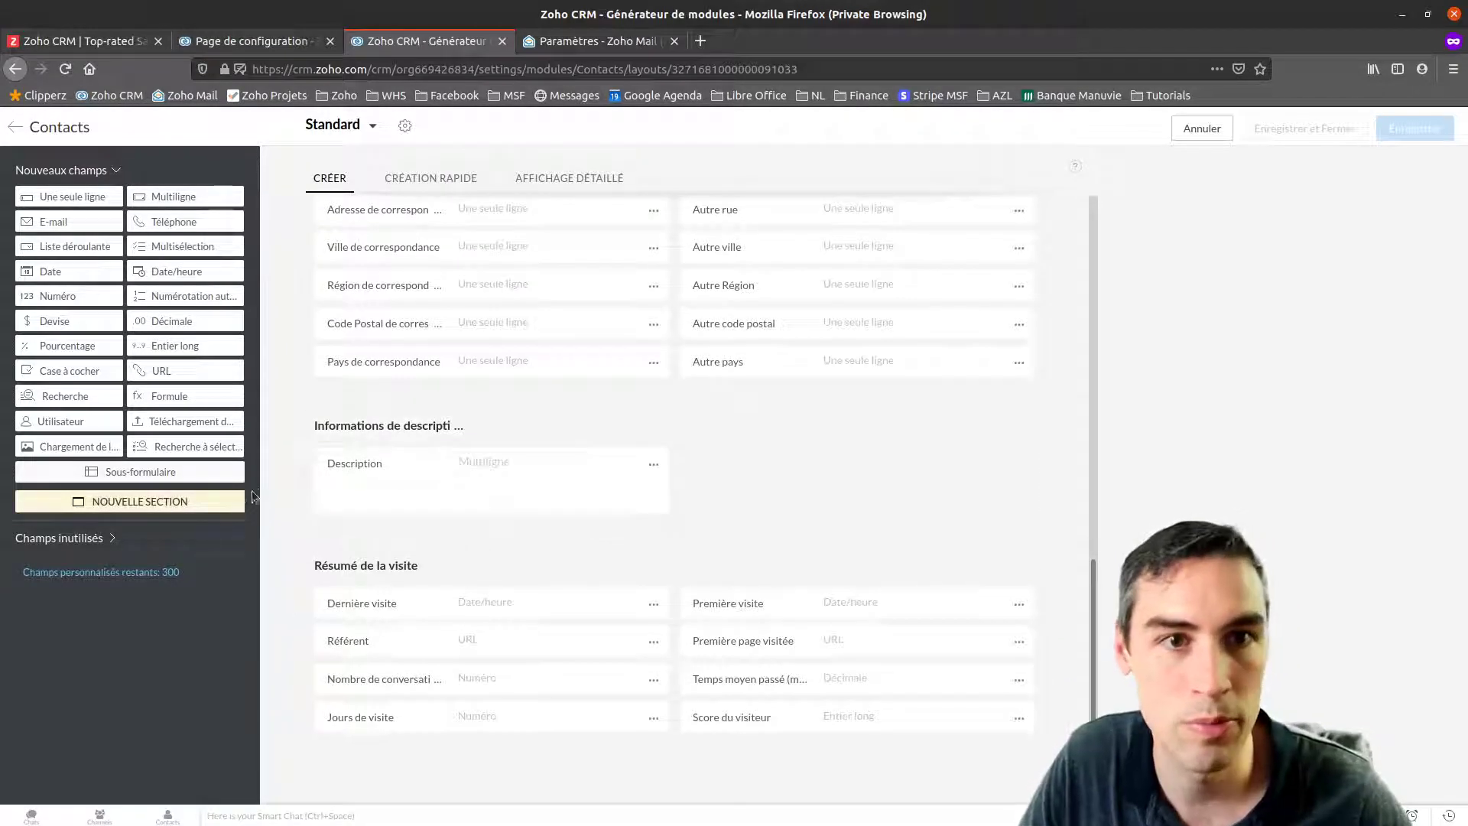
{"action": "left_click_drag", "start_coordinate": [140, 502], "coordinate": [482, 655]}
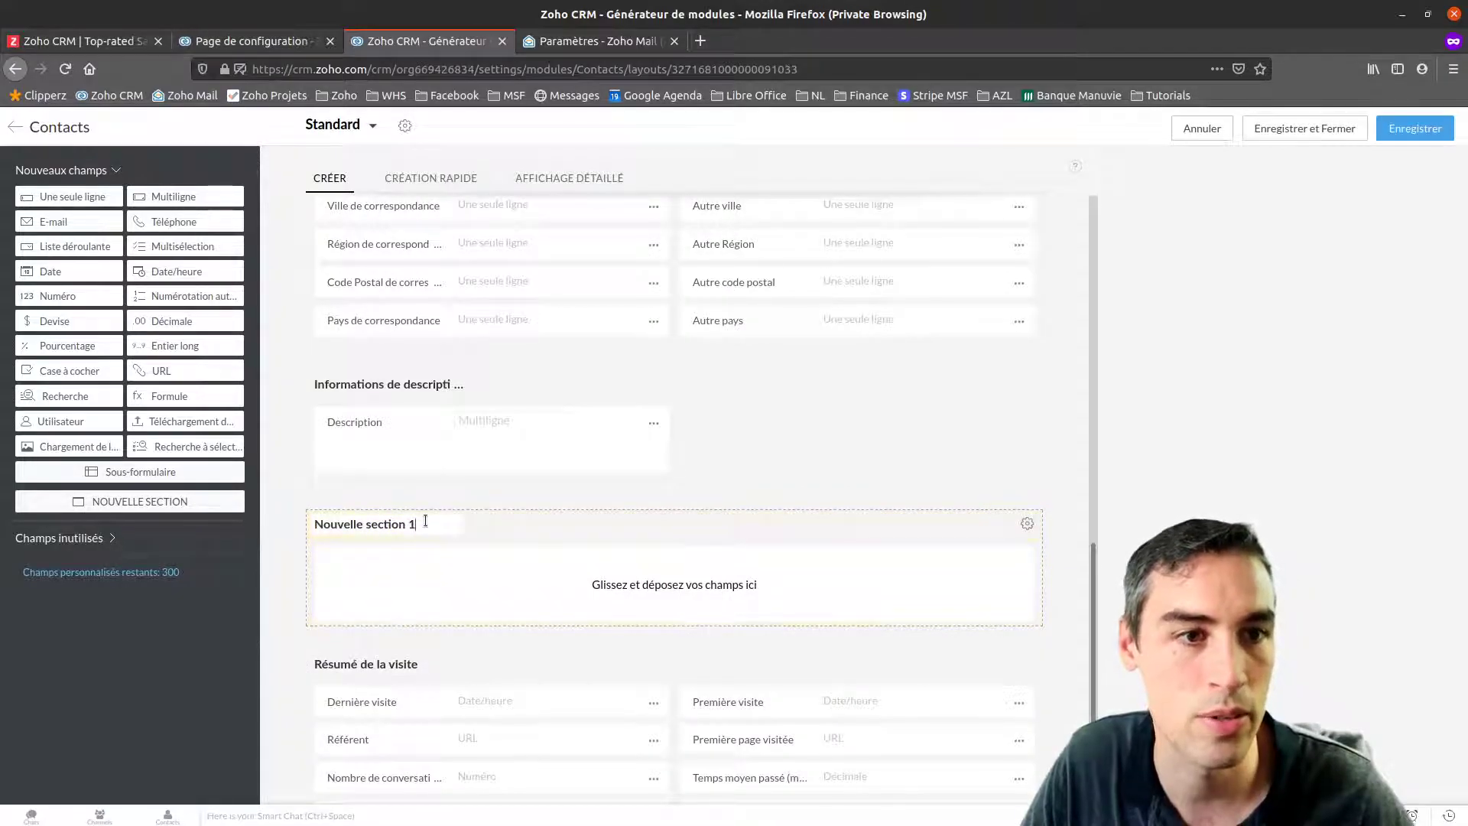
Rename the new section to Test and add a single-line text field named Référé par
{"action": "left_click_drag", "start_coordinate": [426, 521], "coordinate": [296, 503]}
{"action": "type", "text": "Test"}
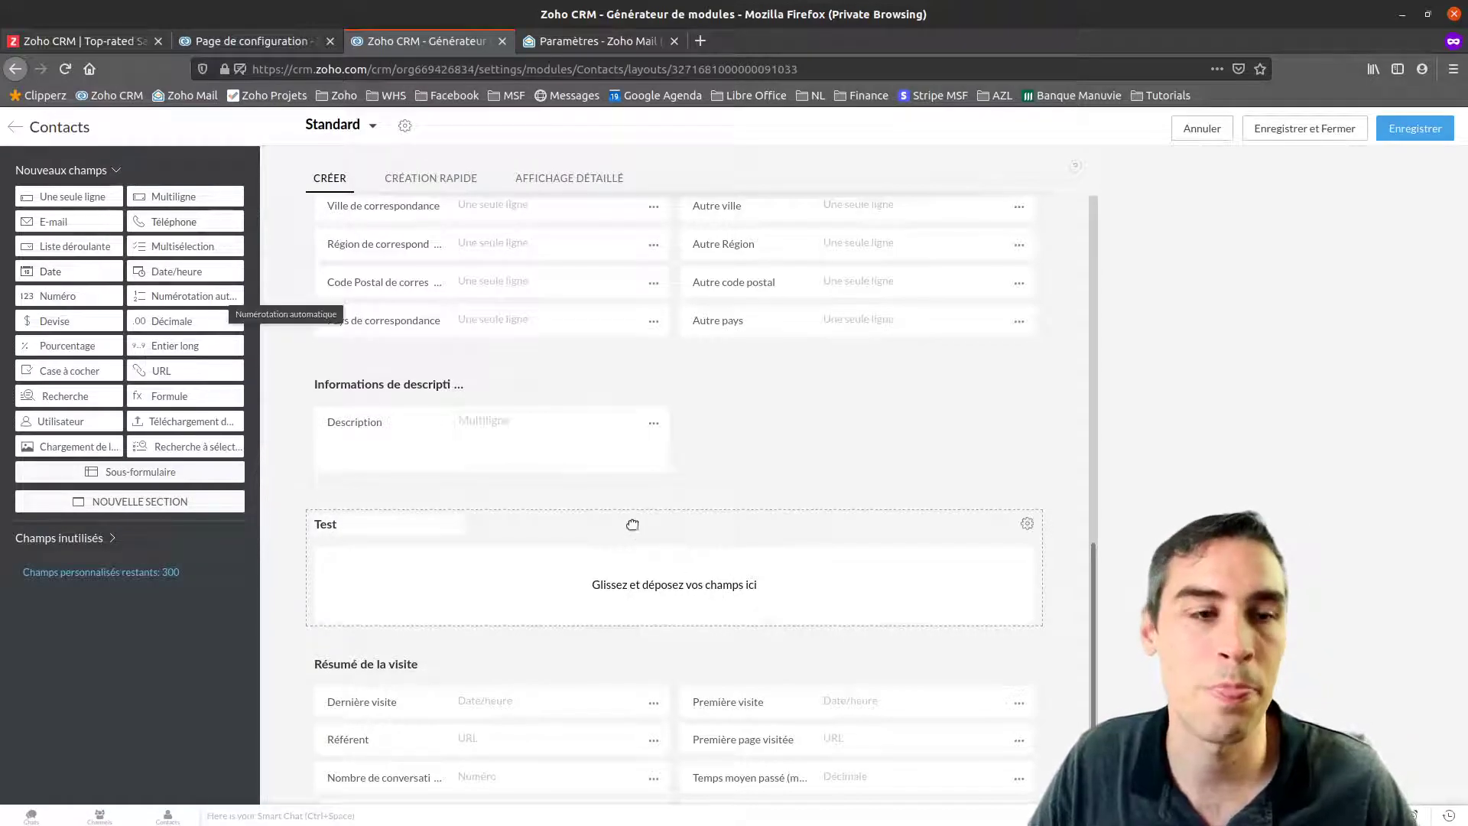
{"action": "left_click_drag", "start_coordinate": [70, 197], "coordinate": [390, 587]}
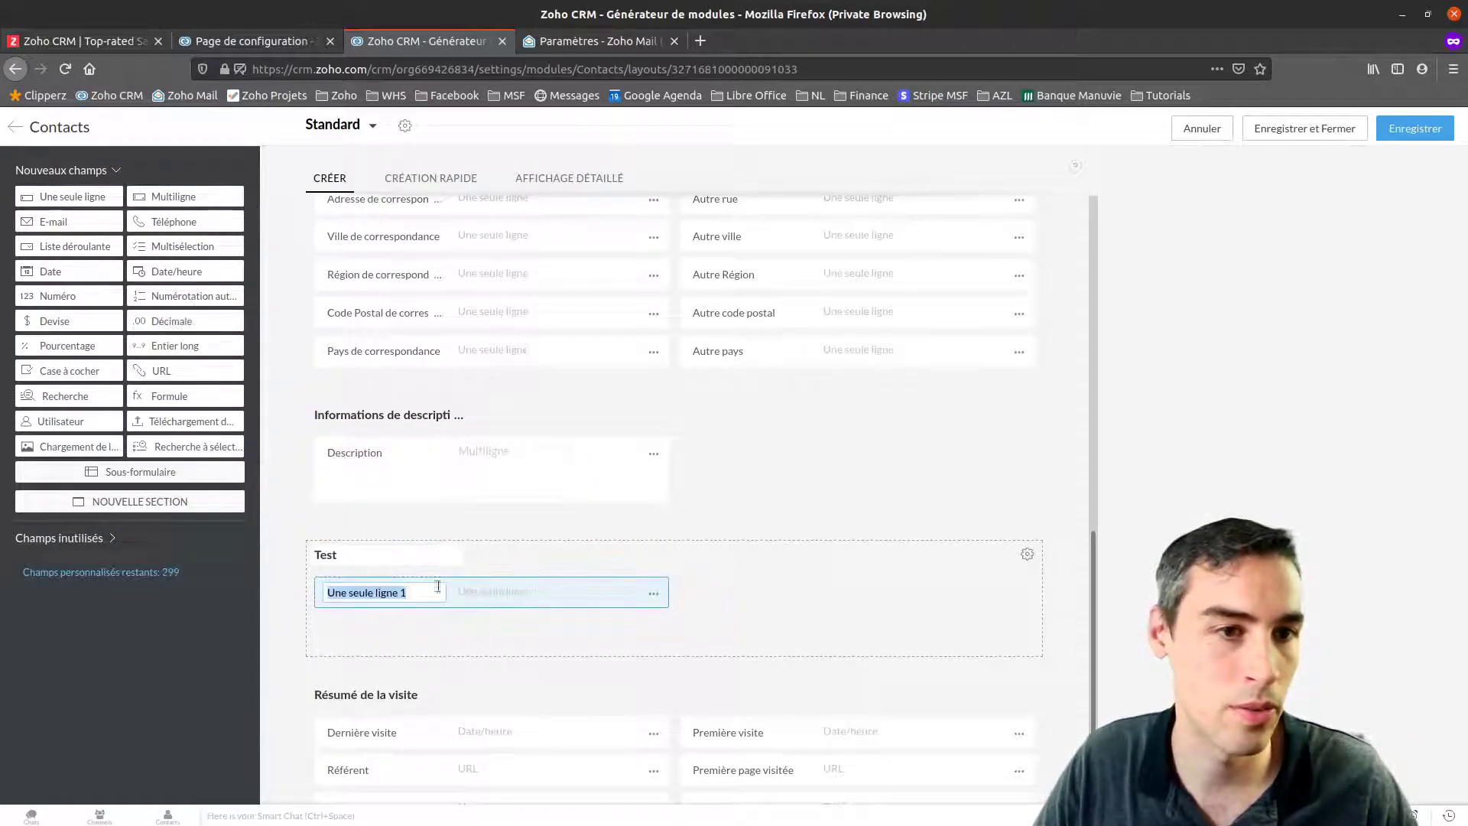
{"action": "type", "text": "Référé par"}
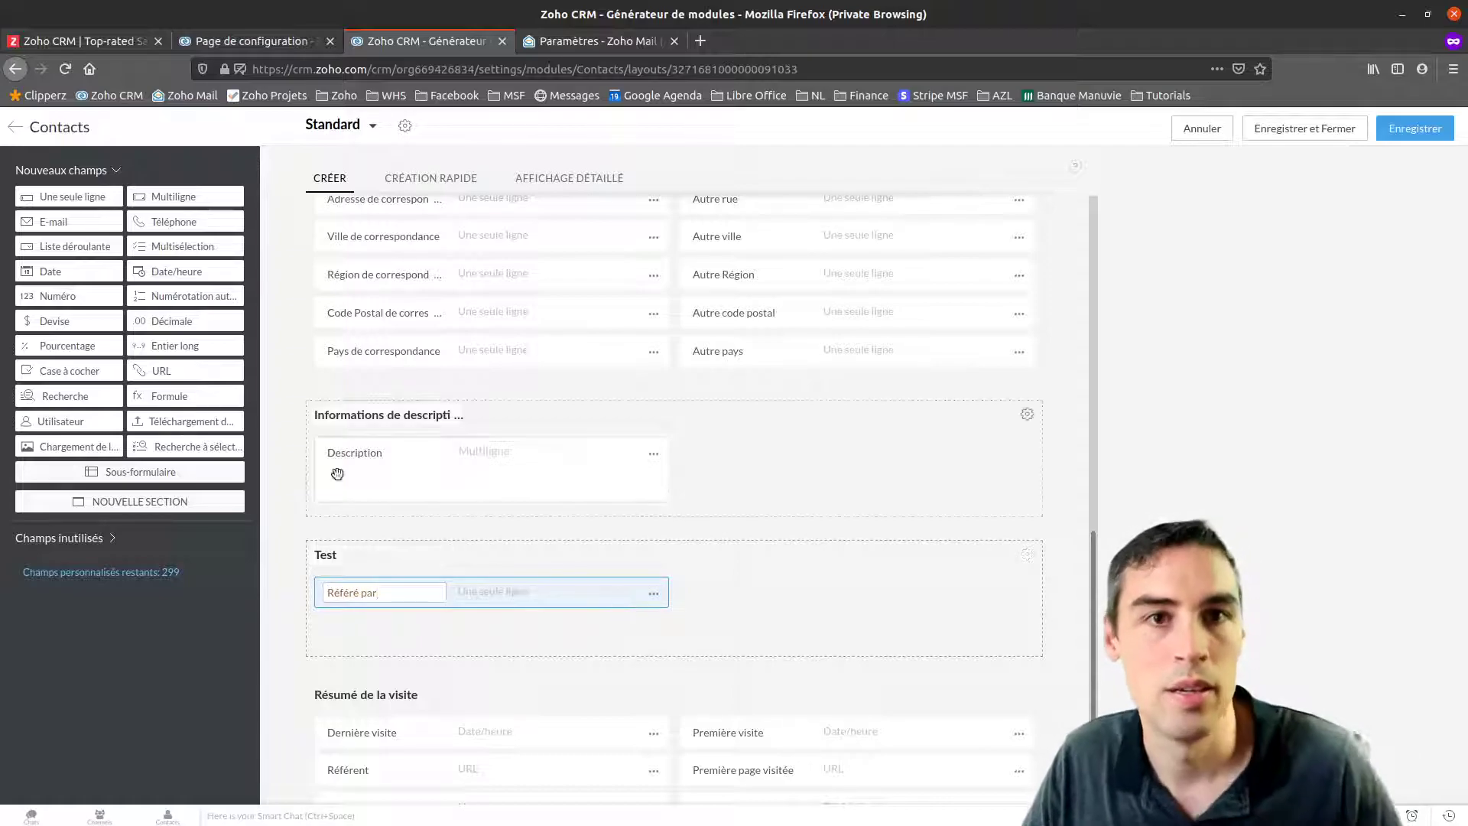
Add a date field named 'Date de la première commande', then drag in a multi-select field
{"action": "left_click_drag", "start_coordinate": [87, 267], "coordinate": [387, 621]}
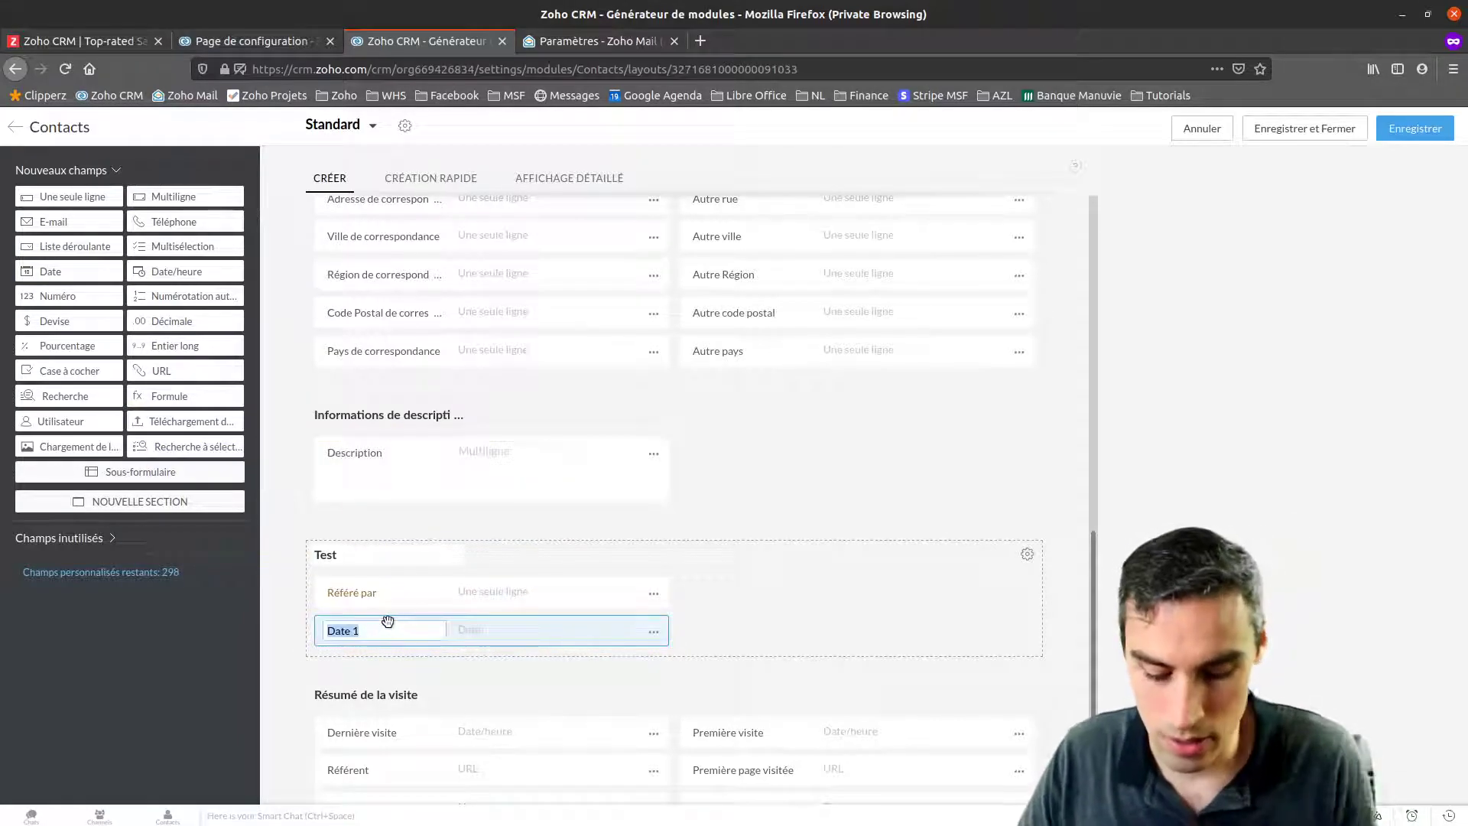
{"action": "type", "text": "Date"}
{"action": "type", "text": " de la première commande"}
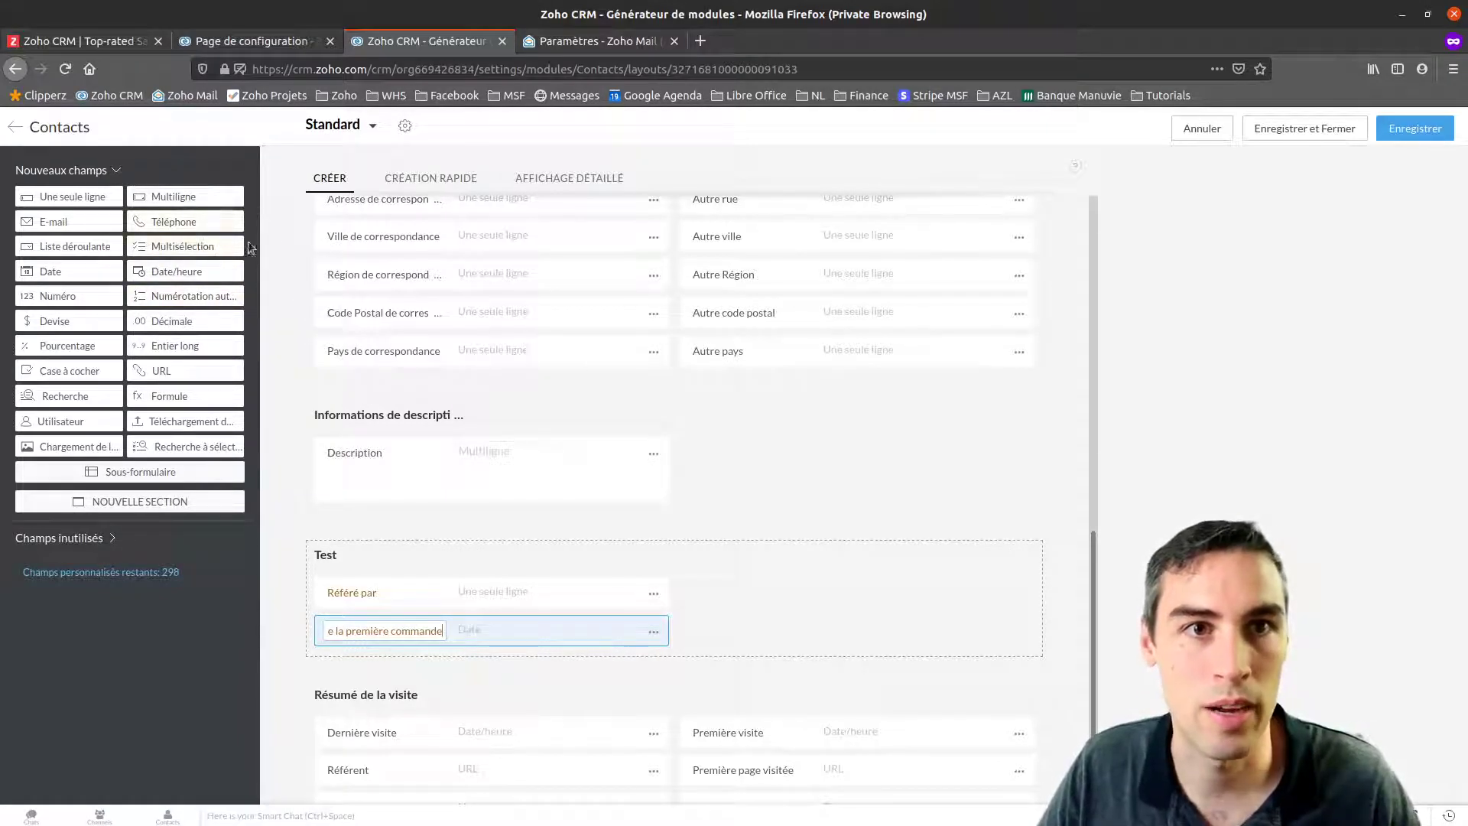
{"action": "left_click_drag", "start_coordinate": [196, 247], "coordinate": [760, 596]}
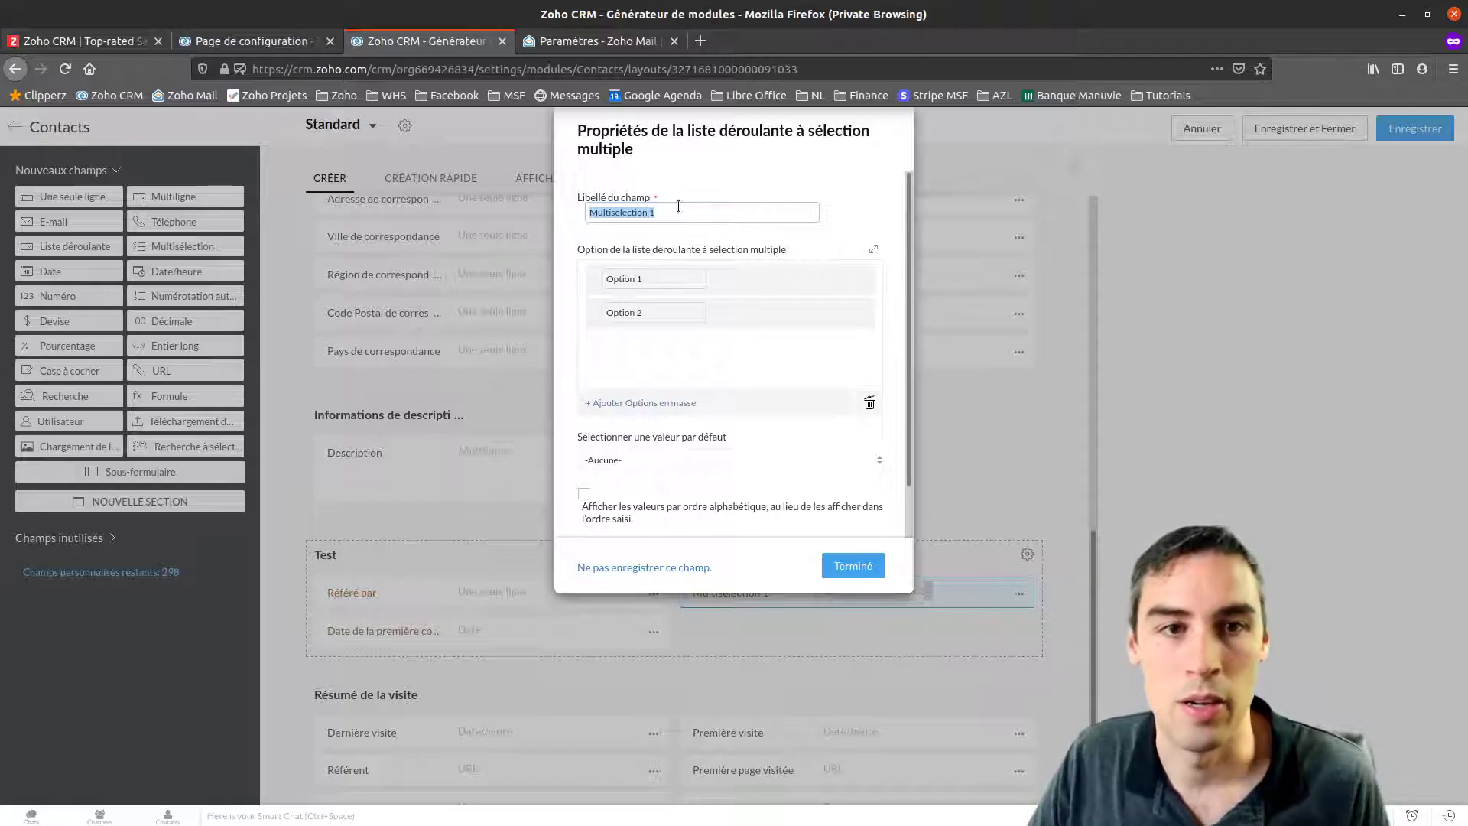
Name the multi-select Préférences, add Option 3 to its choices, and save the Standard layout
{"action": "type", "text": "Préférence"}
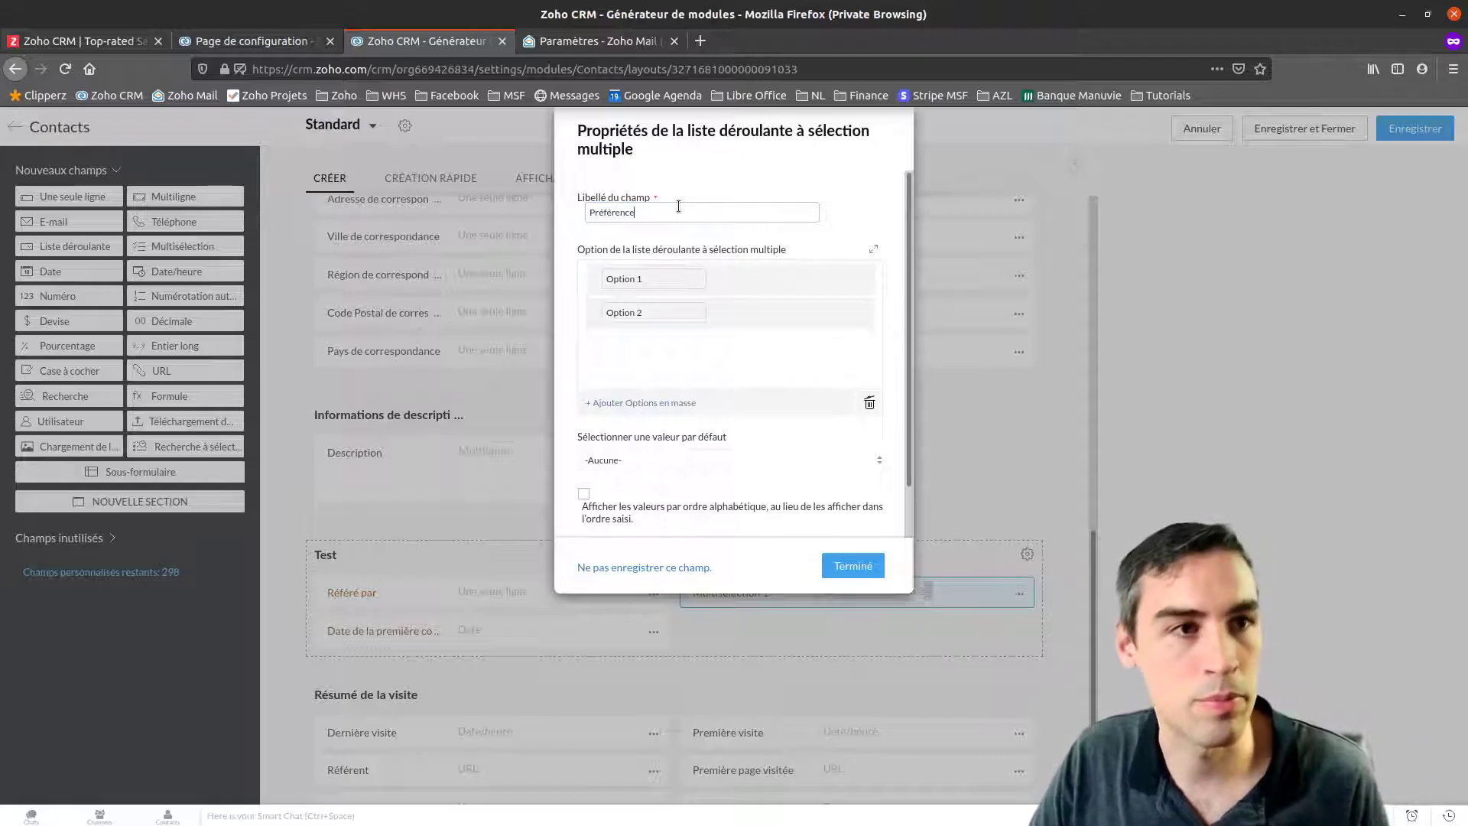
{"action": "type", "text": "s"}
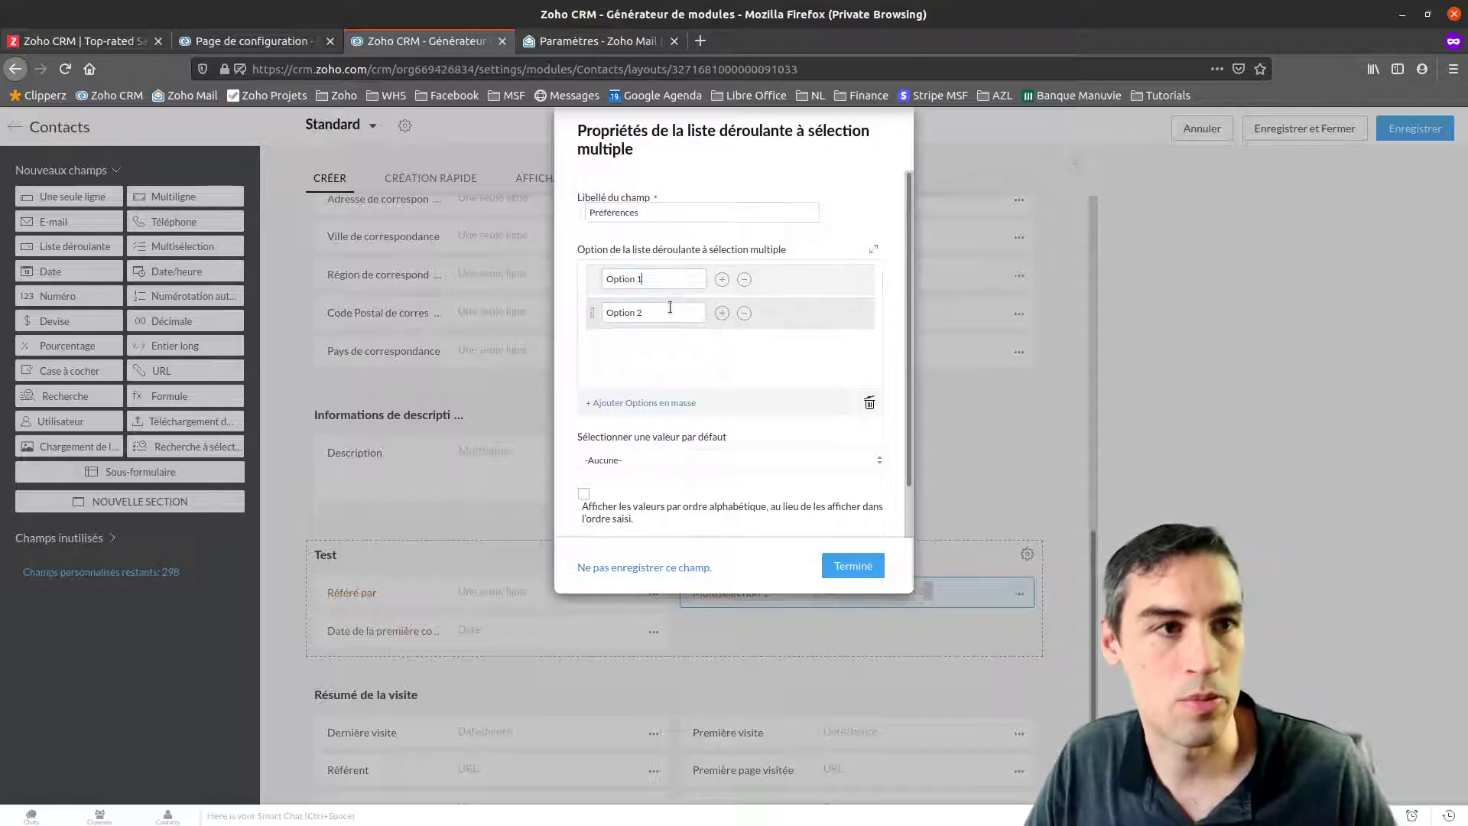
{"action": "left_click", "coordinate": [722, 314]}
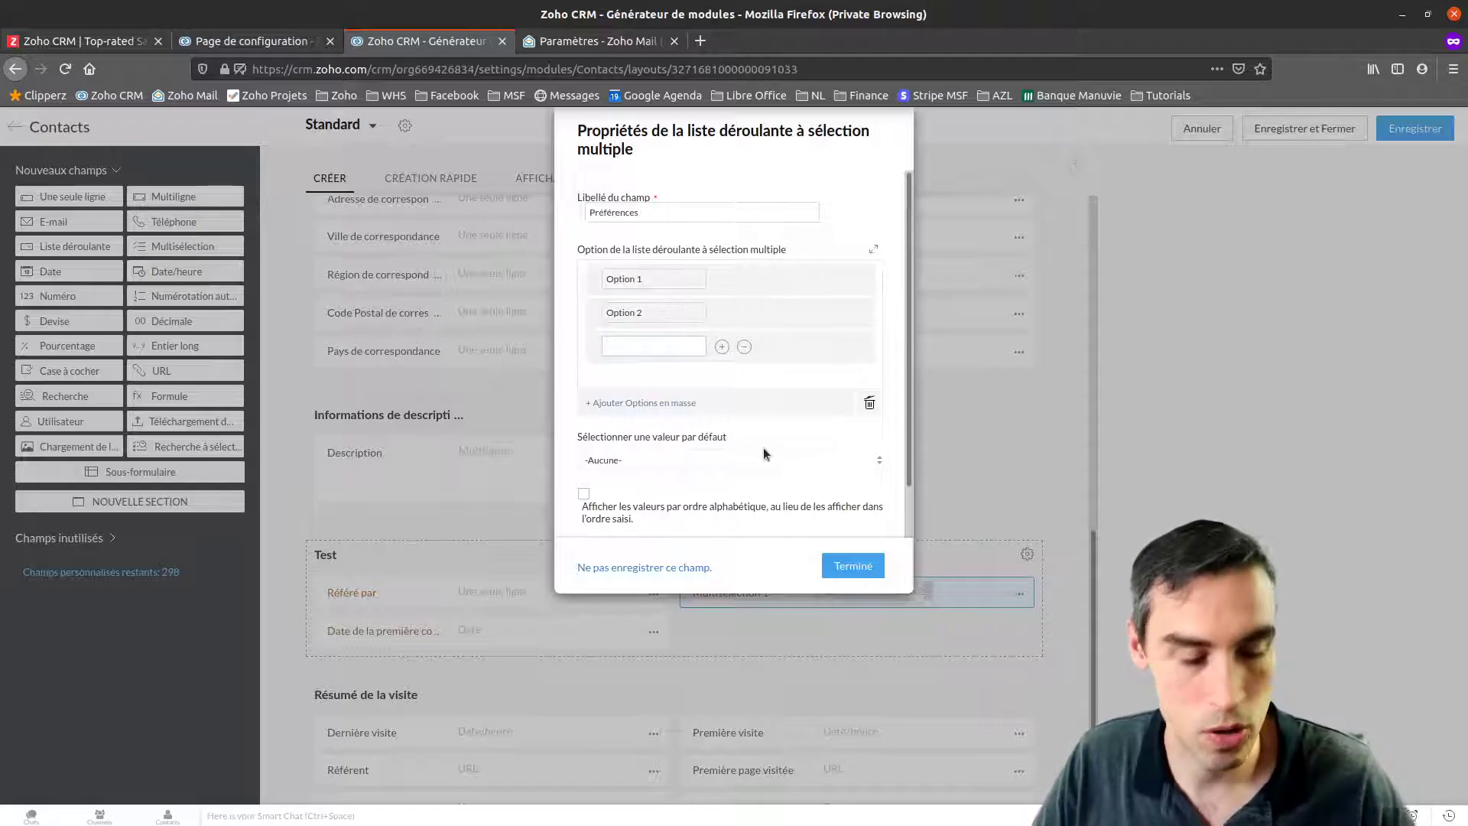
{"action": "type", "text": "Option 3"}
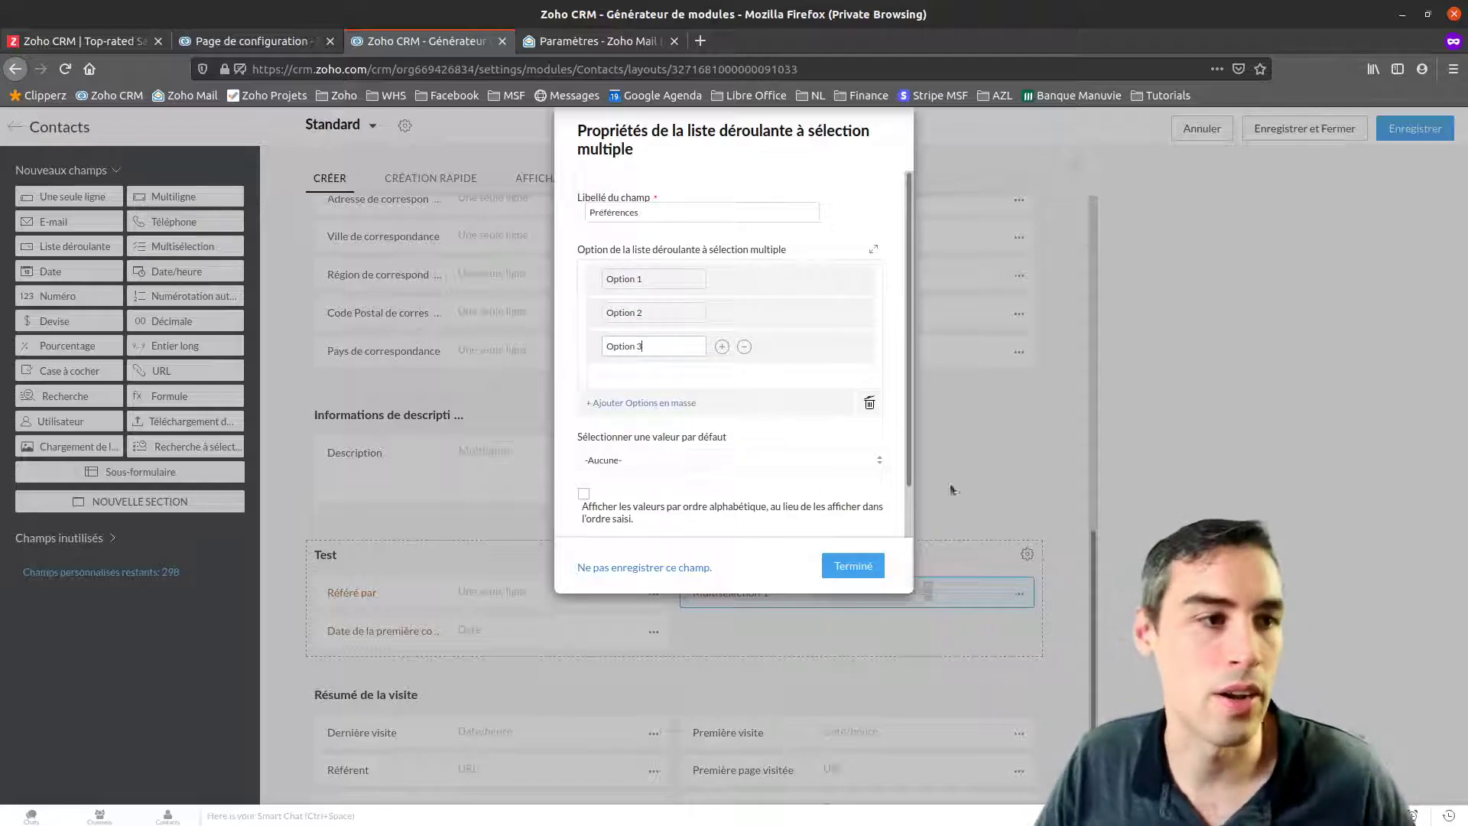
{"action": "left_click", "coordinate": [853, 566]}
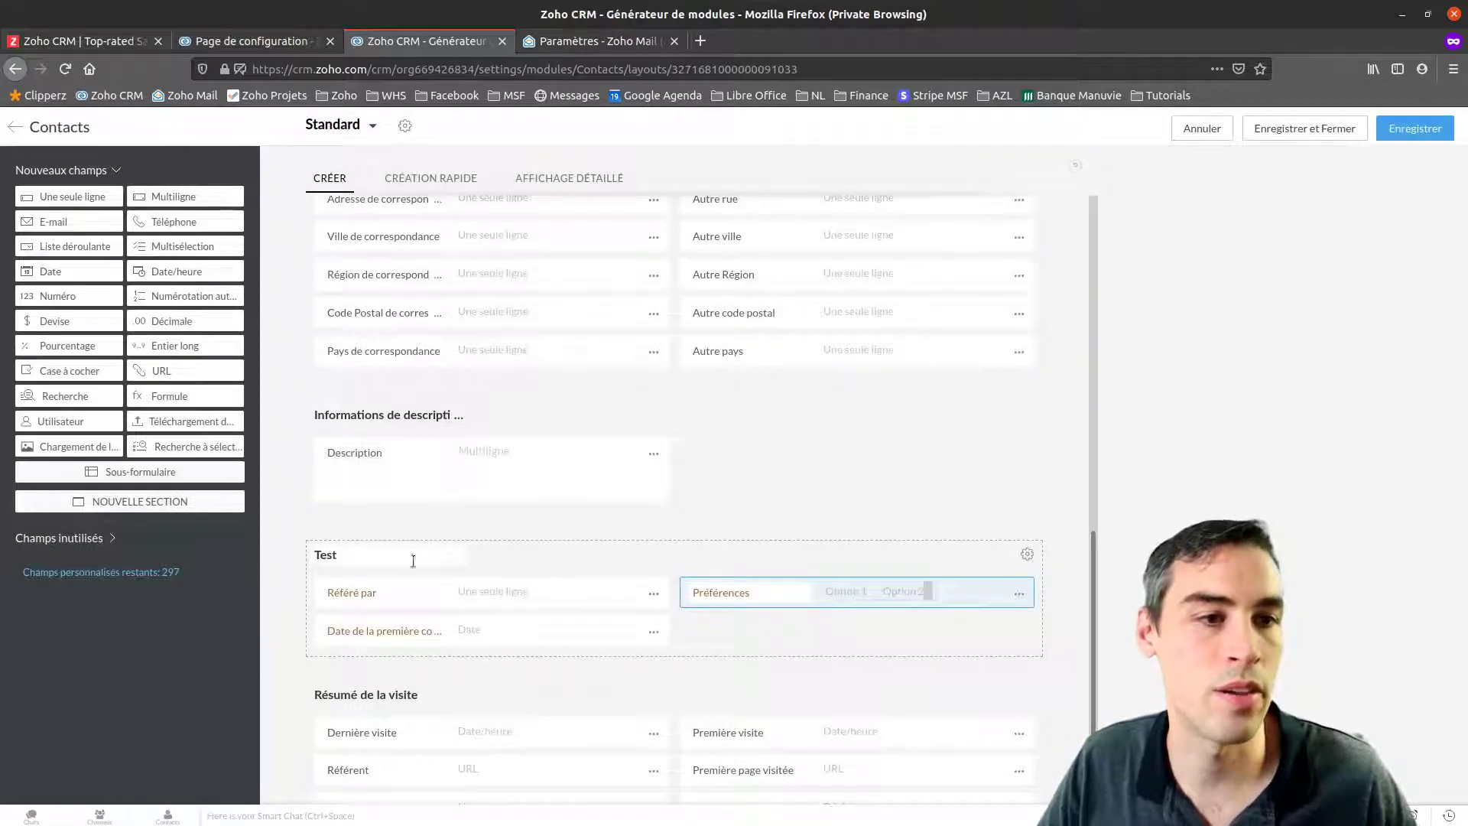
{"action": "left_click", "coordinate": [1410, 141]}
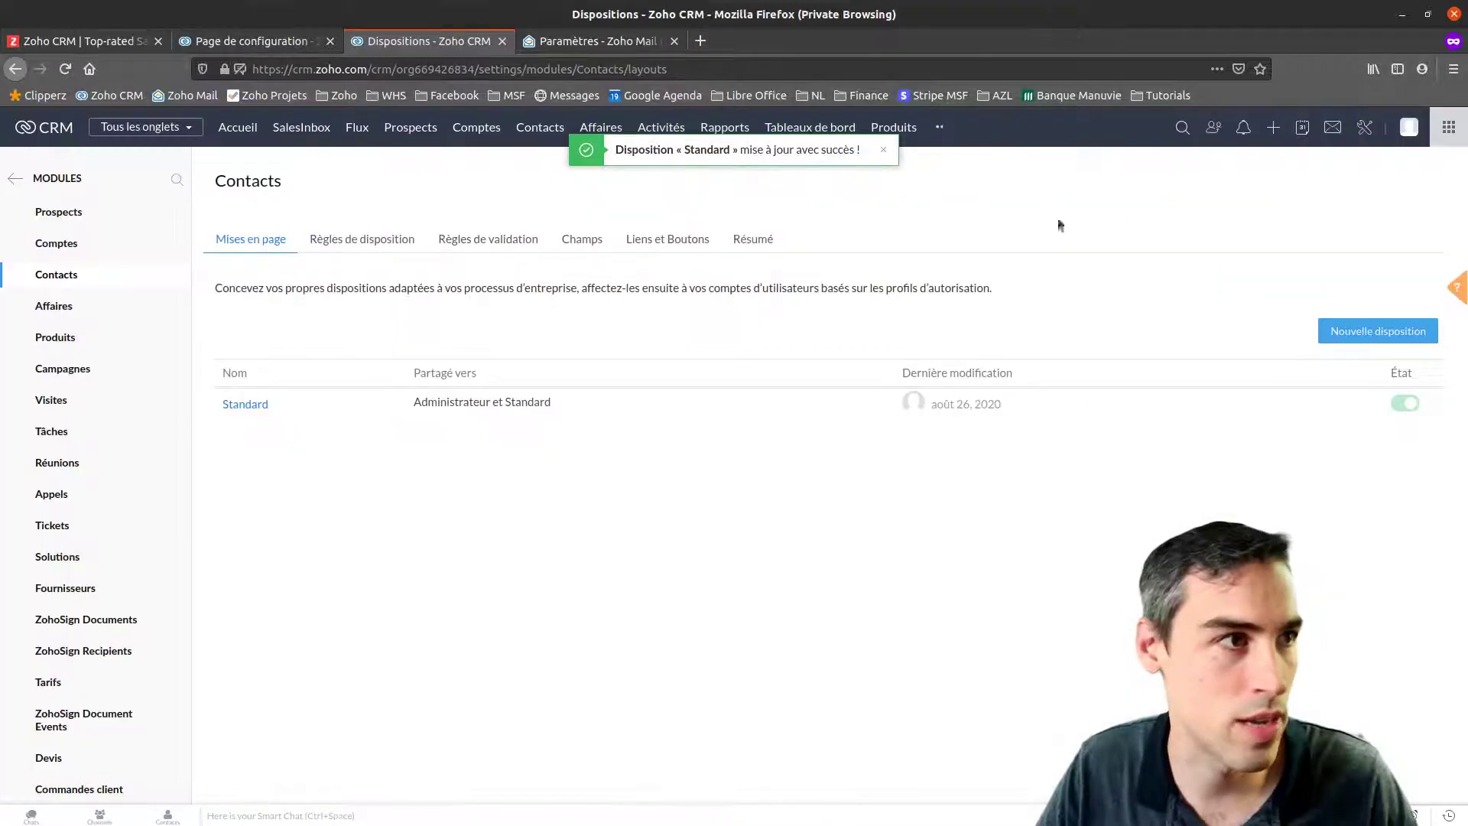
Search for the contact by name, open their record, and fill in the Référé par value
{"action": "left_click", "coordinate": [1182, 128]}
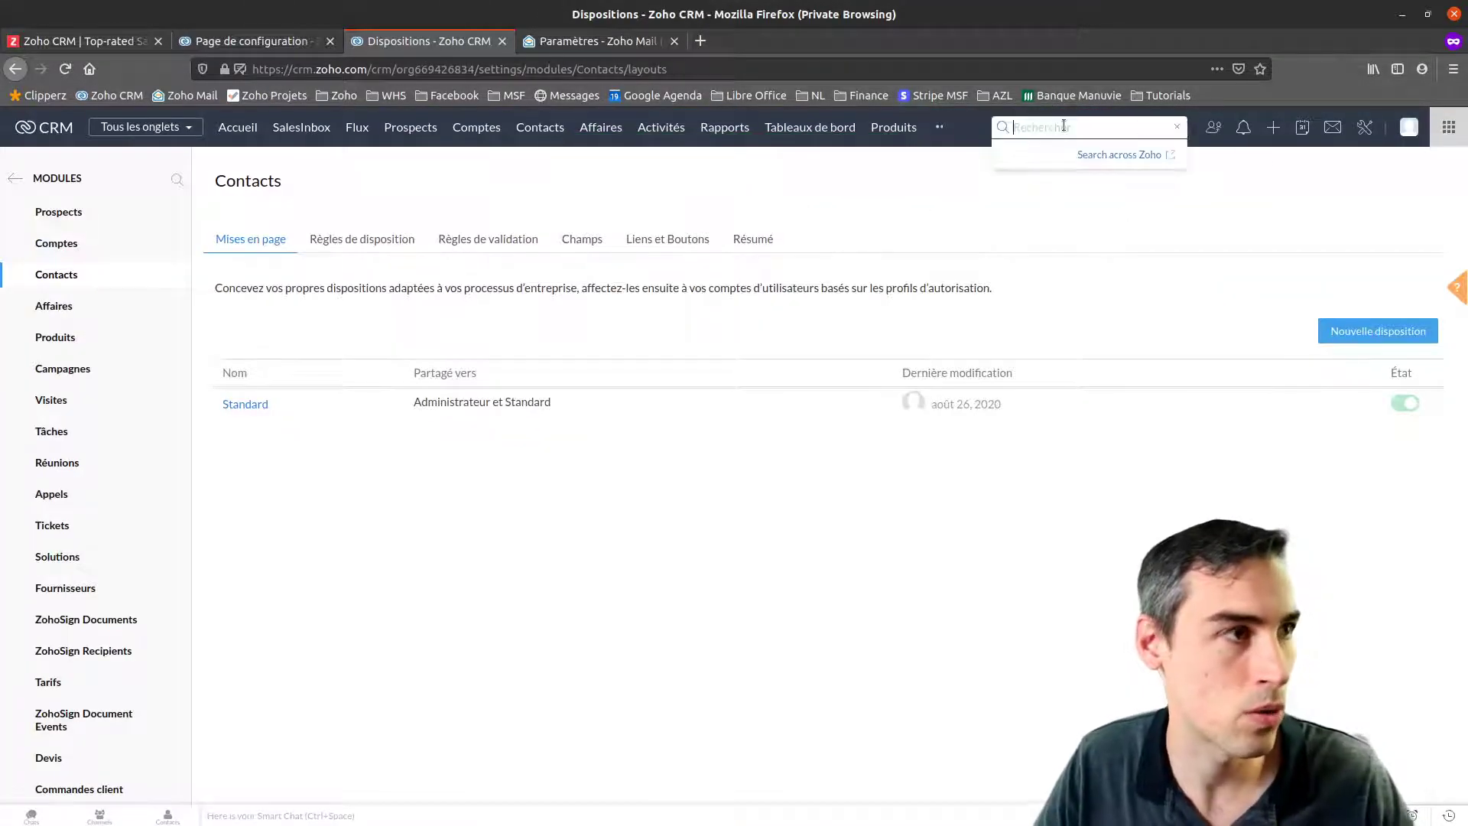
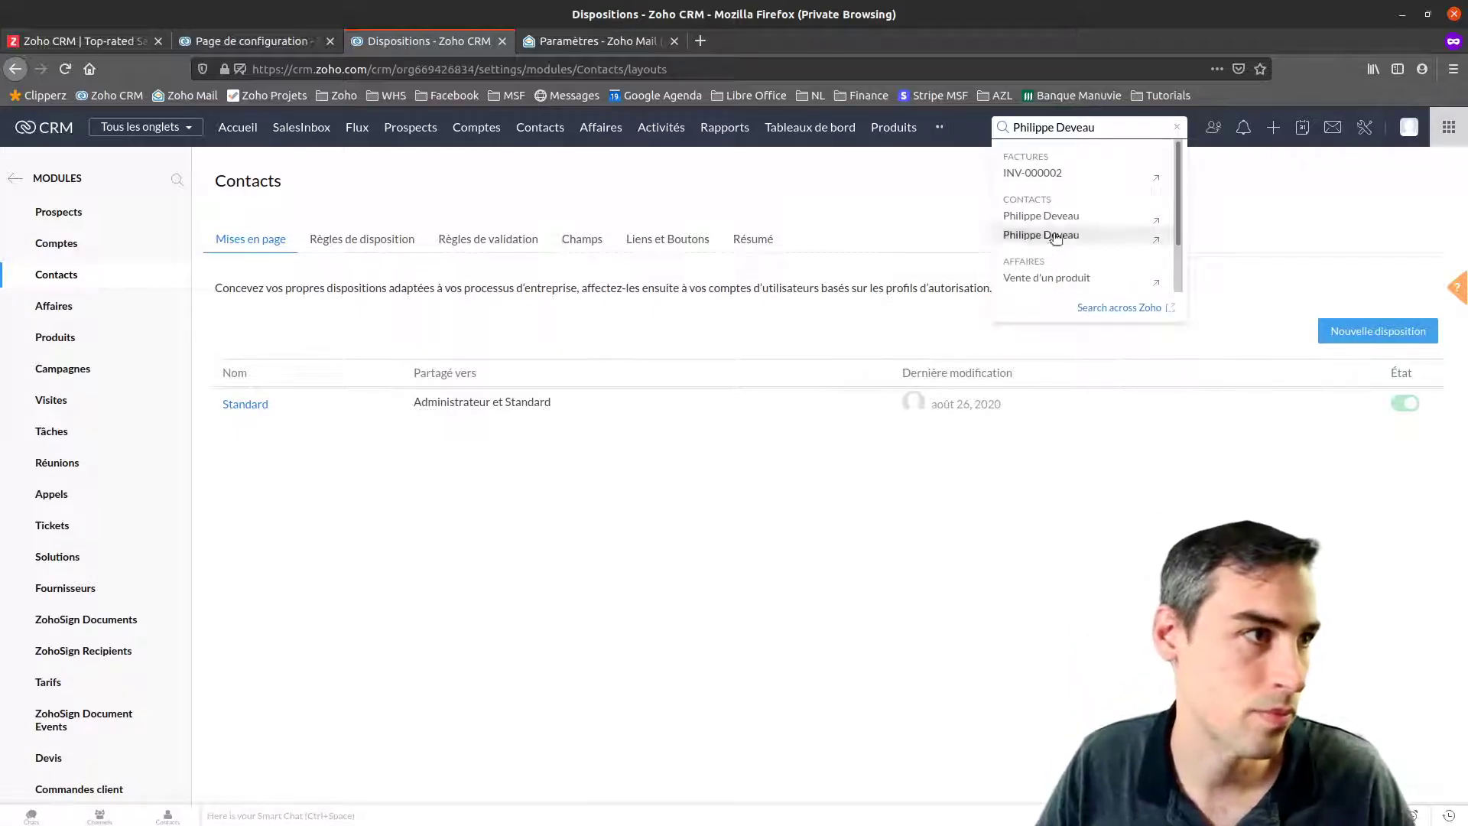
{"action": "left_click", "coordinate": [1053, 234]}
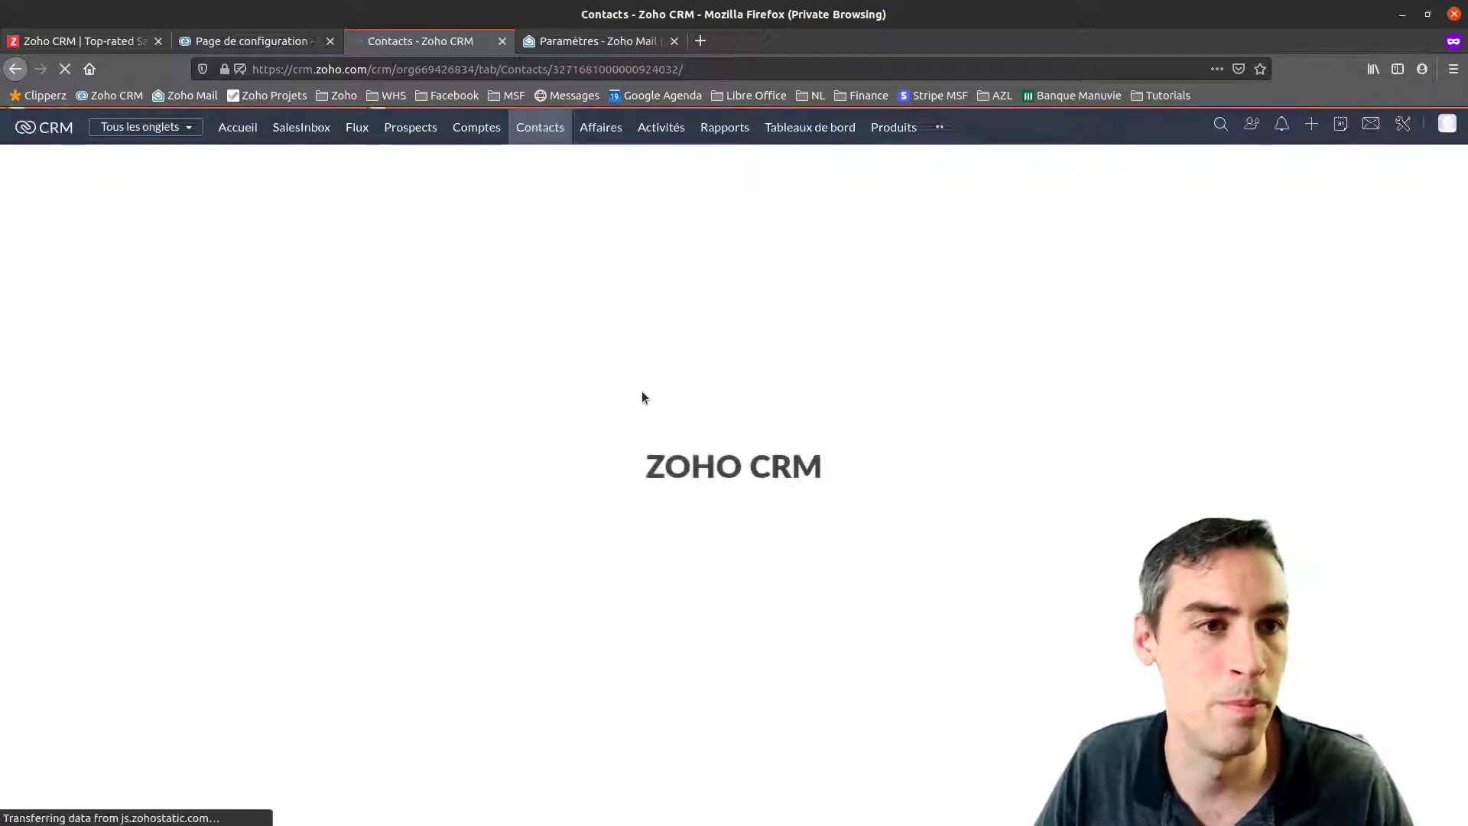
{"action": "scroll", "coordinate": [580, 534], "scroll_direction": "down", "scroll_amount": 15}
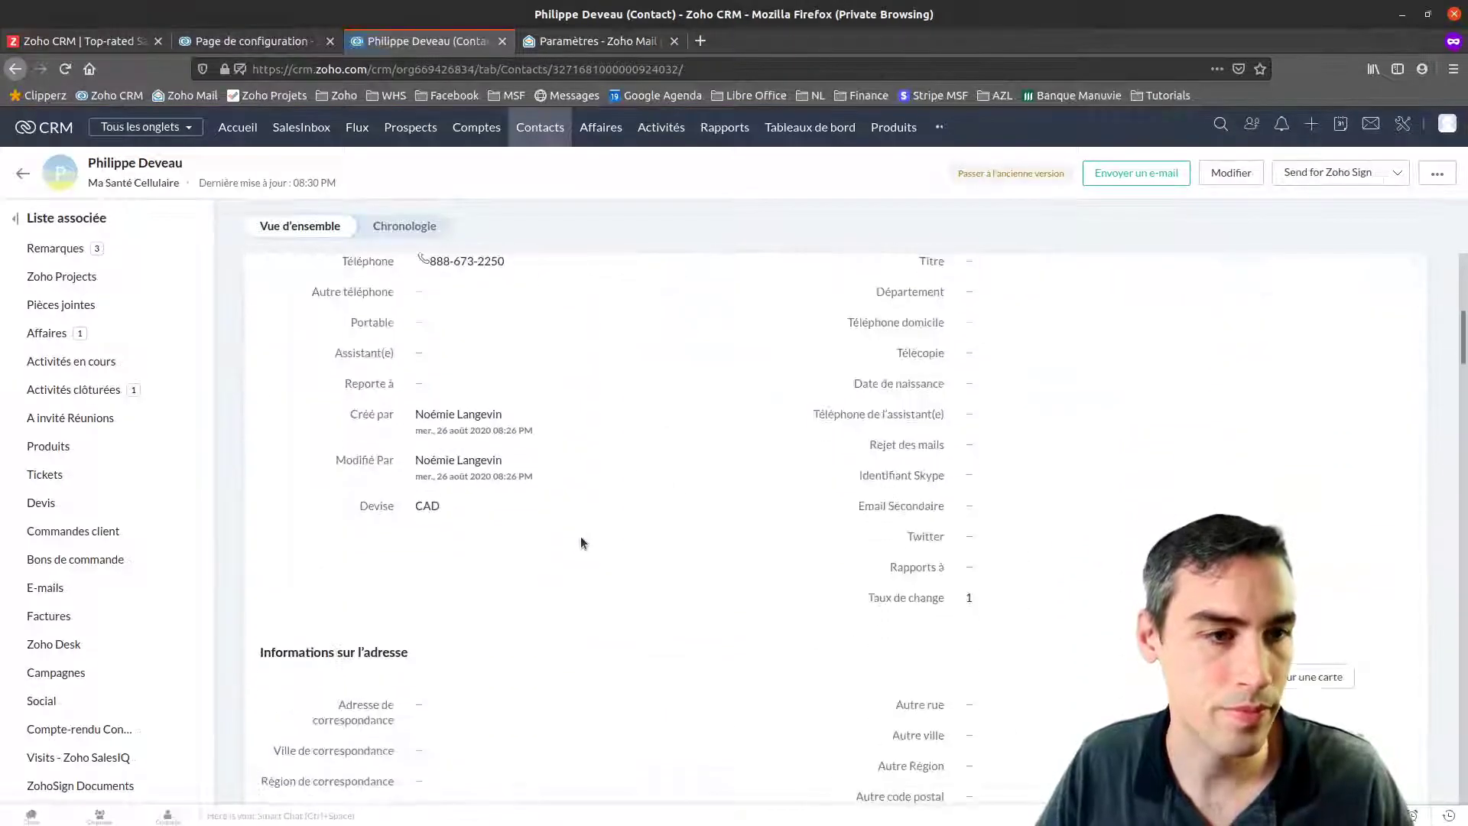
{"action": "scroll", "coordinate": [575, 528], "scroll_direction": "up", "scroll_amount": 3}
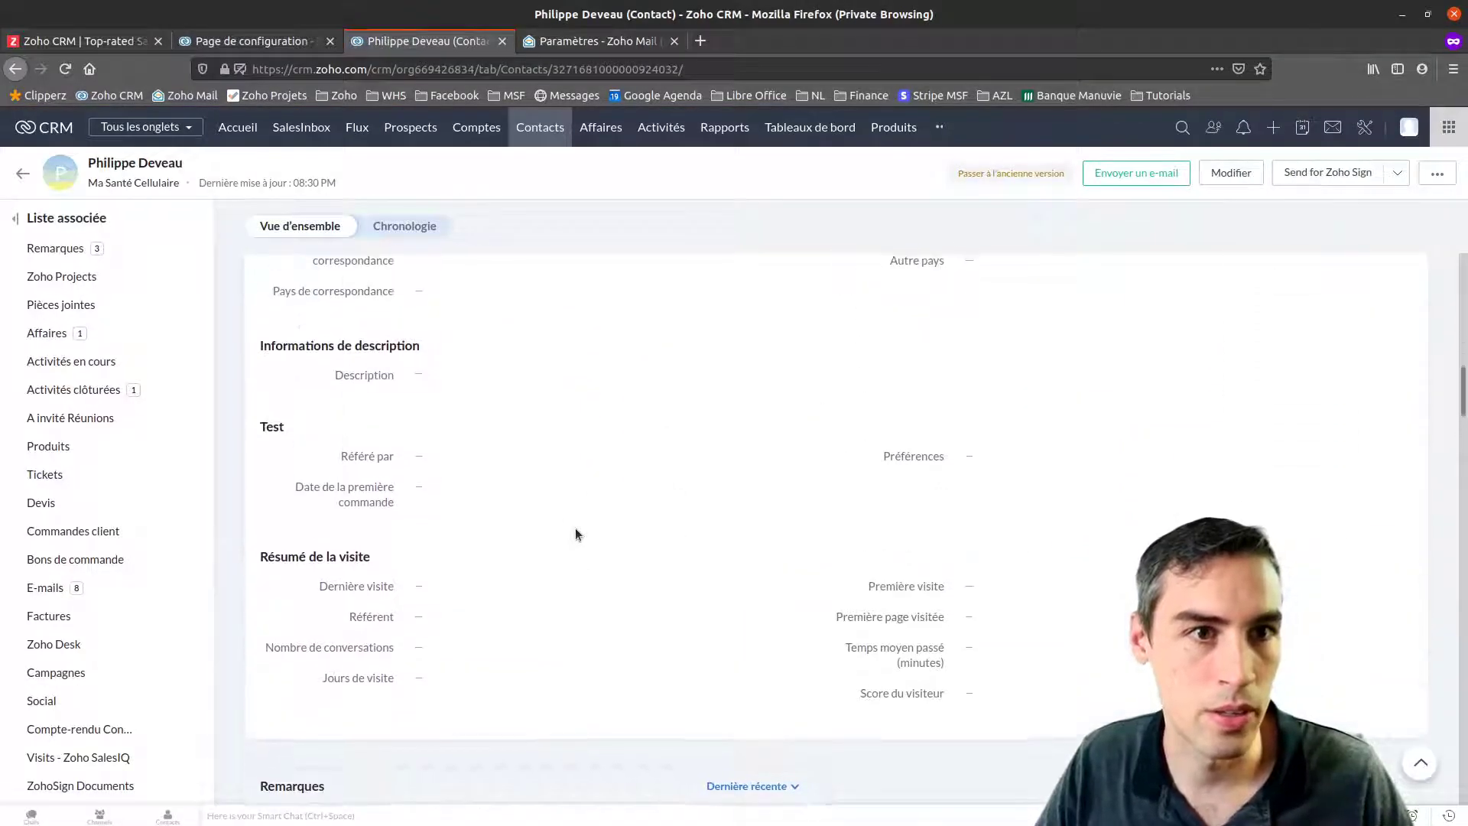
{"action": "left_click_drag", "start_coordinate": [267, 470], "coordinate": [430, 543]}
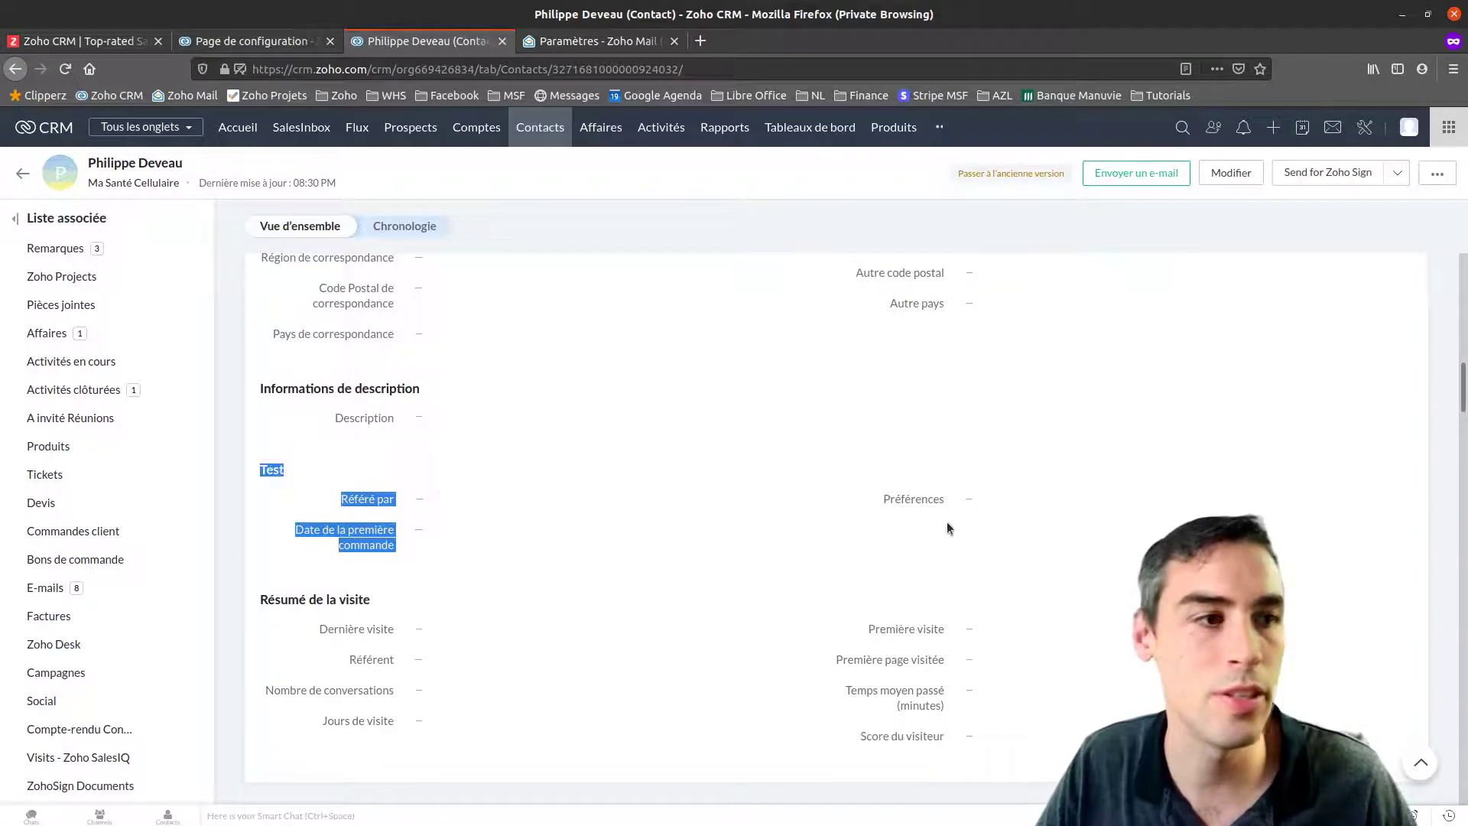
{"action": "left_click", "coordinate": [501, 490]}
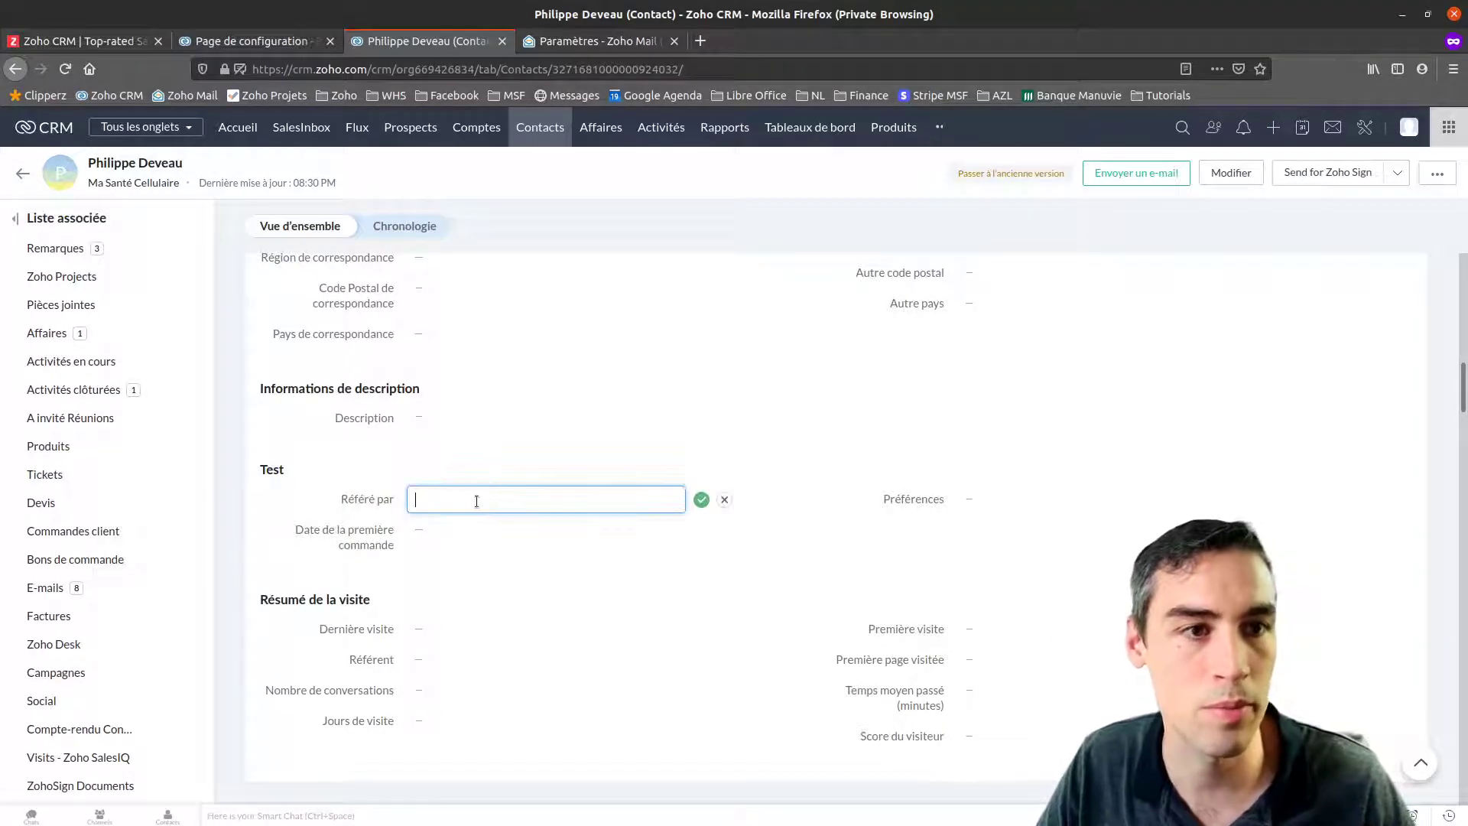
{"action": "type", "text": "Philip"}
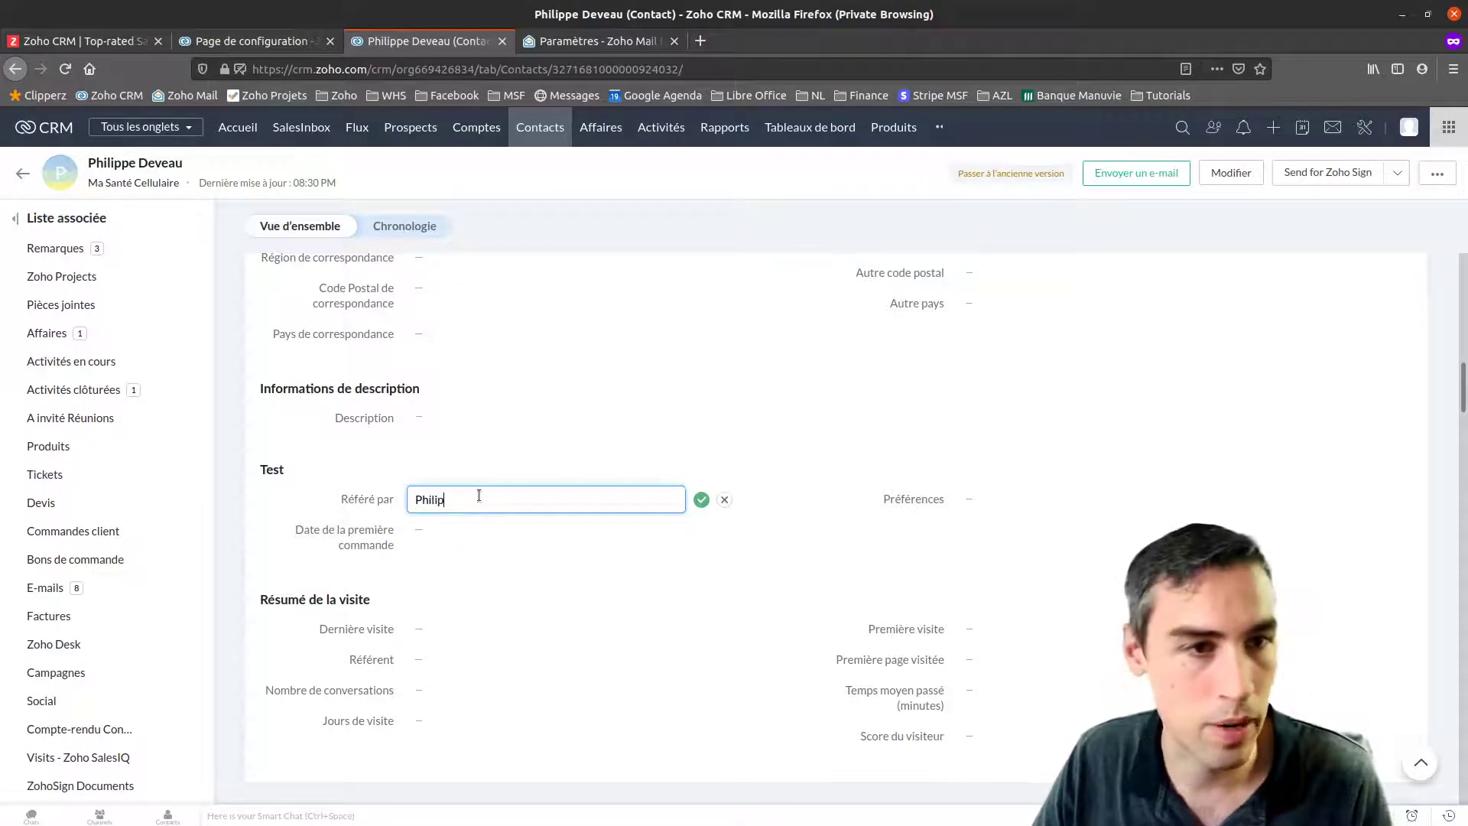
{"action": "type", "text": "pe"}
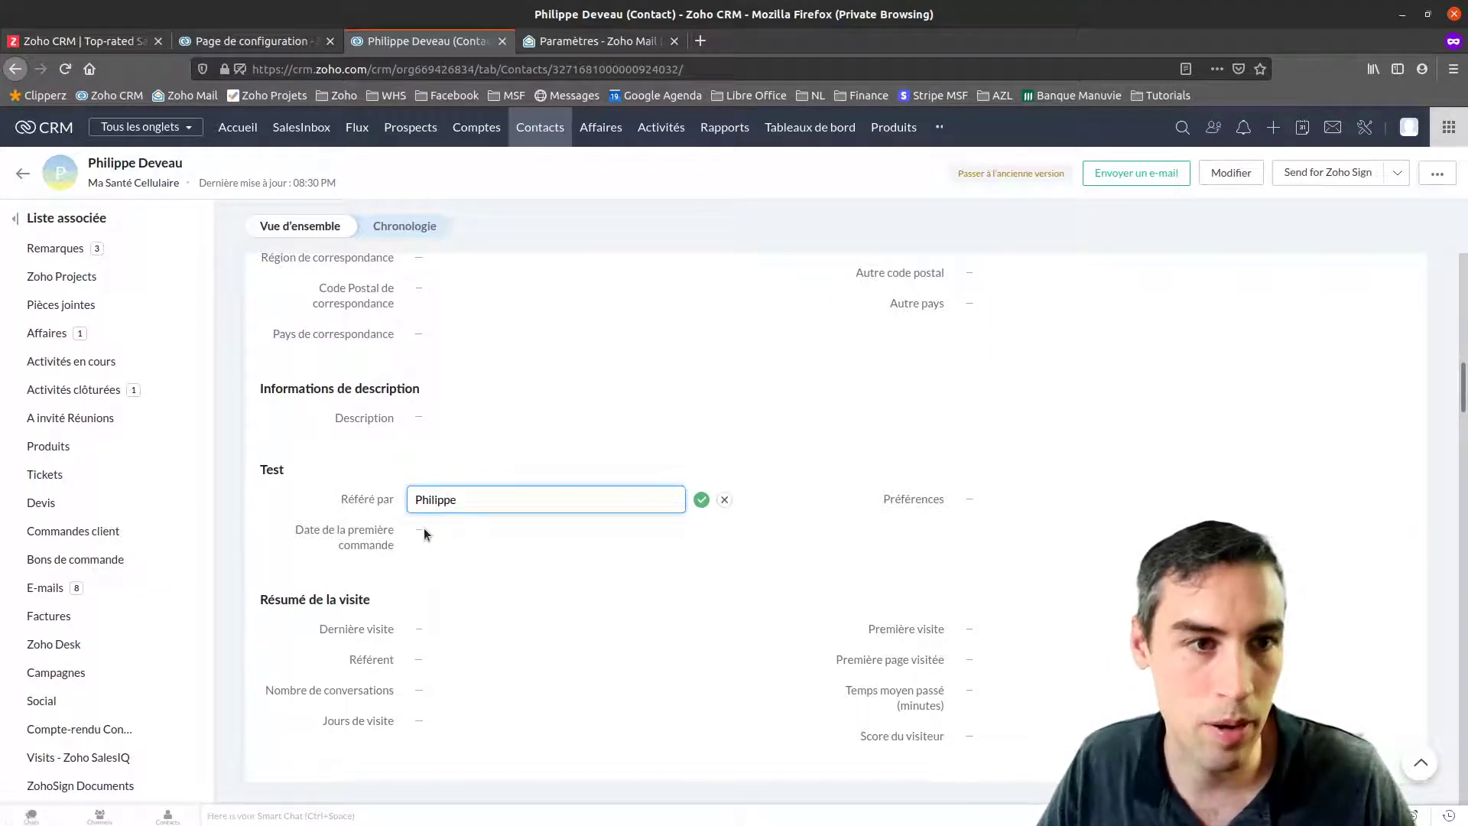
{"action": "left_click", "coordinate": [701, 500]}
Set the contact's Date de la première commande to 26/08/2020
{"action": "left_click", "coordinate": [467, 533]}
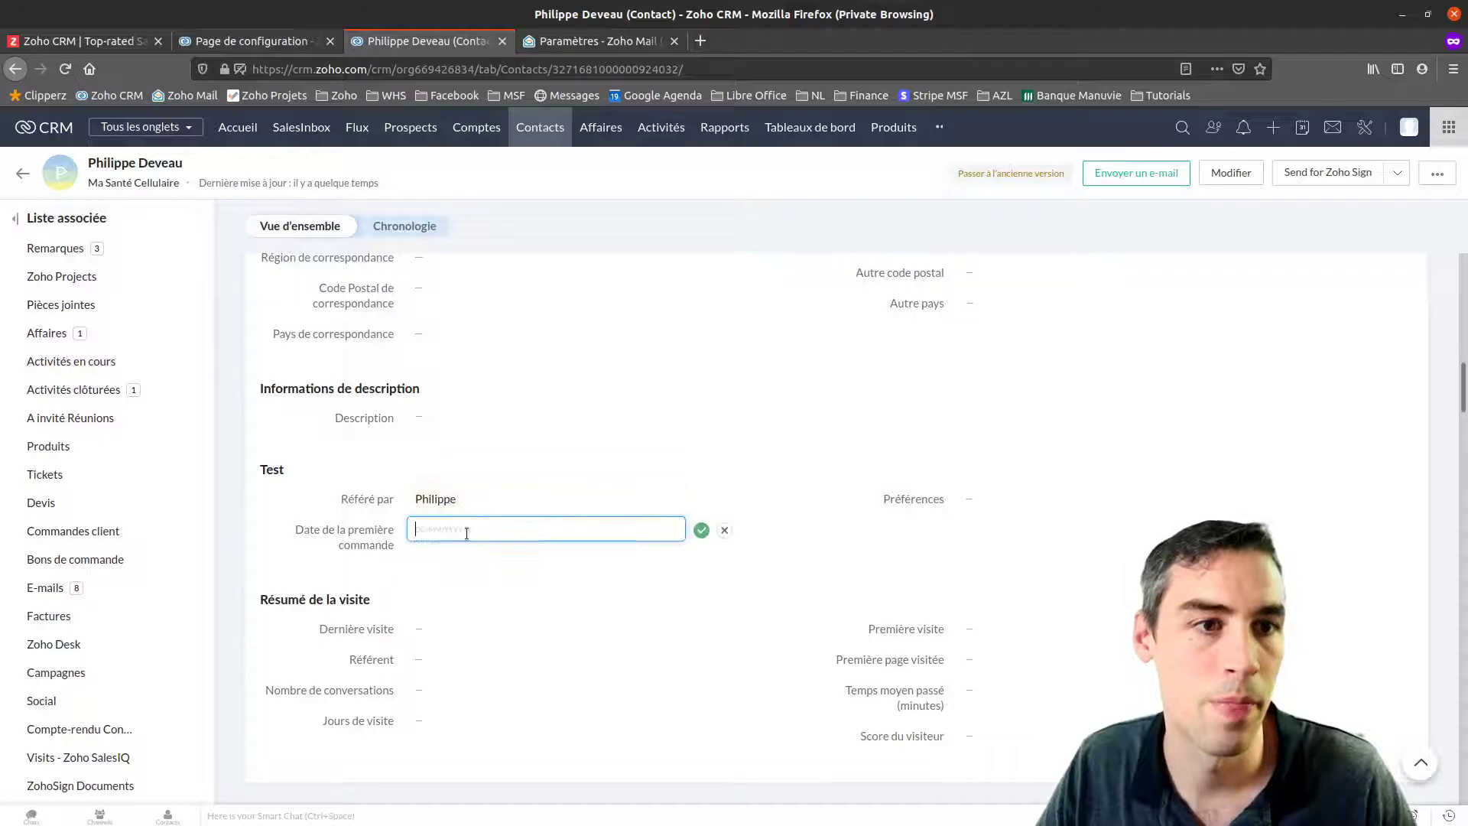
{"action": "left_click", "coordinate": [473, 529]}
{"action": "left_click", "coordinate": [465, 673]}
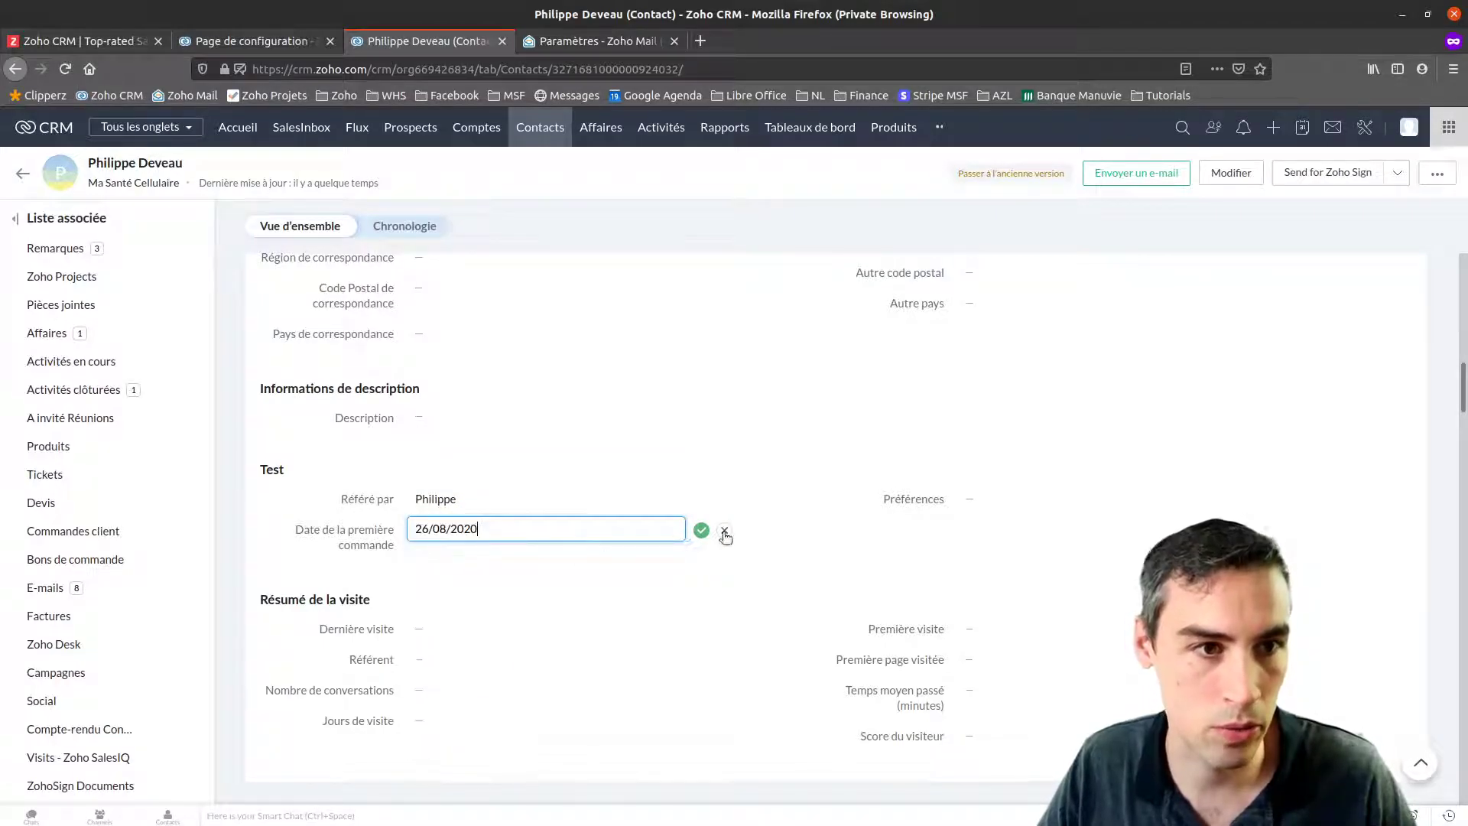
{"action": "left_click", "coordinate": [701, 531]}
Set the contact's Préférences to Option 1 and Option 2
{"action": "left_click", "coordinate": [1014, 499]}
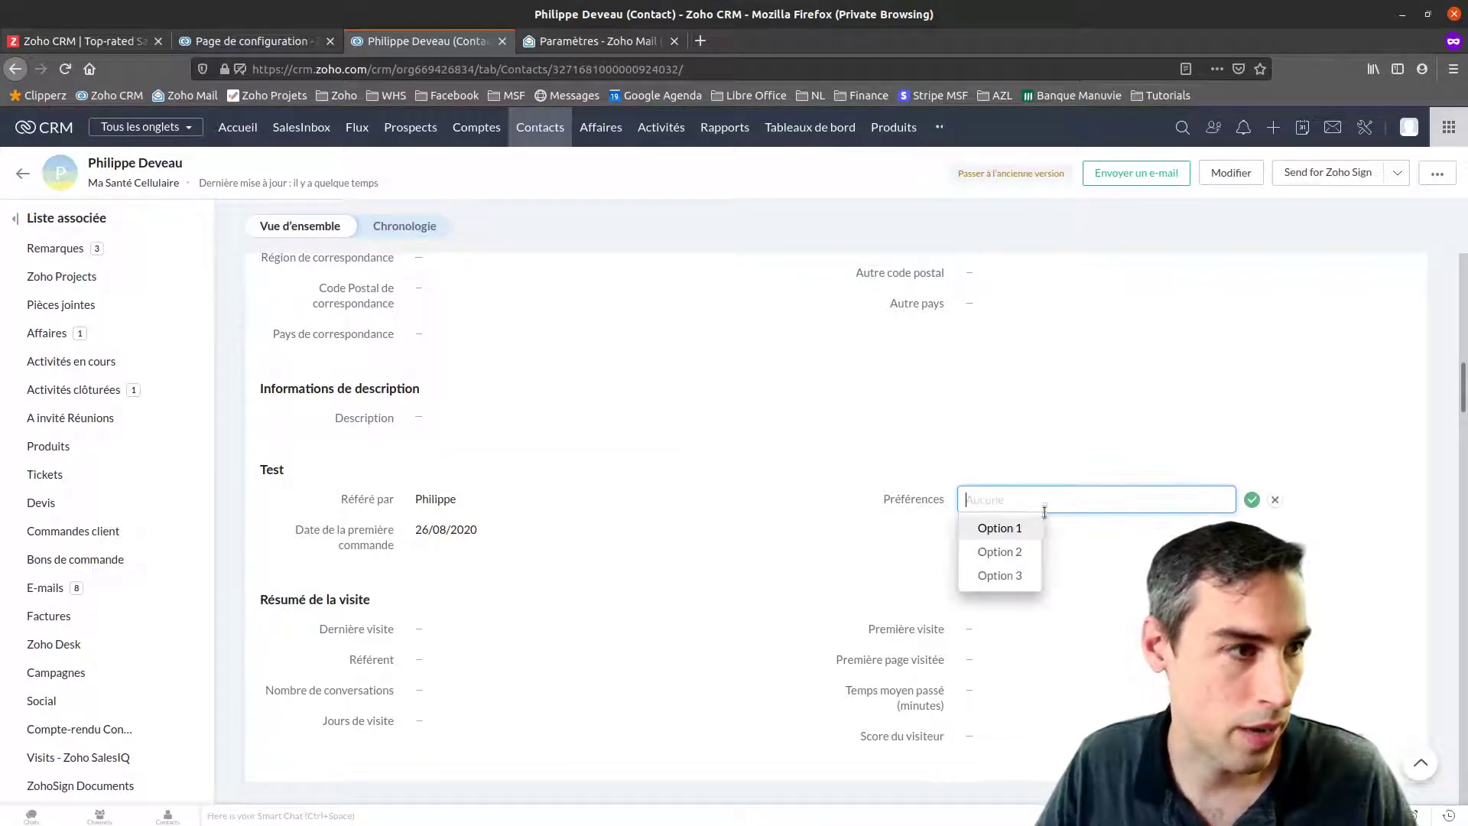
{"action": "left_click", "coordinate": [1002, 553]}
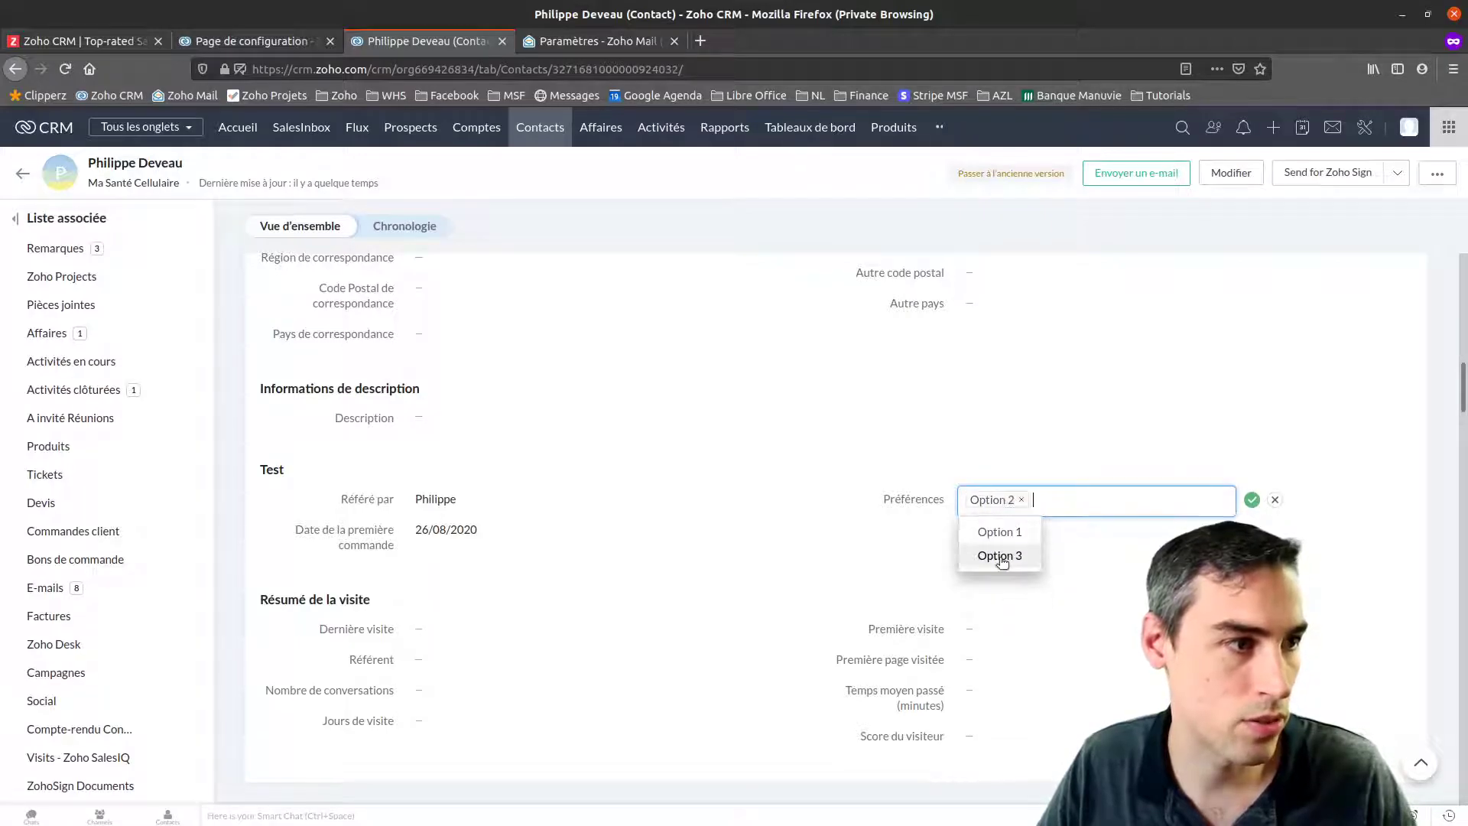
{"action": "left_click", "coordinate": [996, 532]}
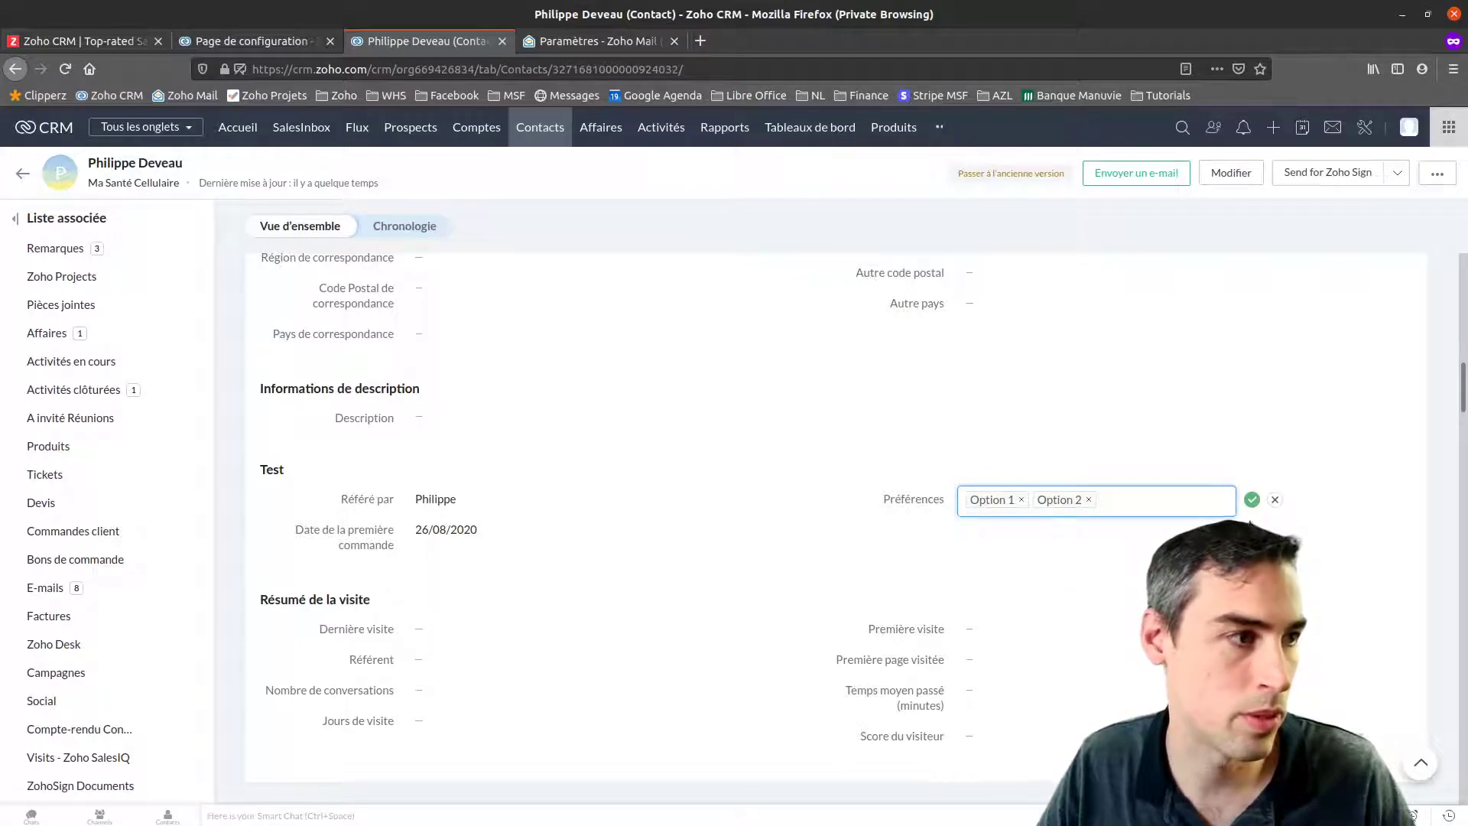
{"action": "left_click", "coordinate": [1251, 500]}
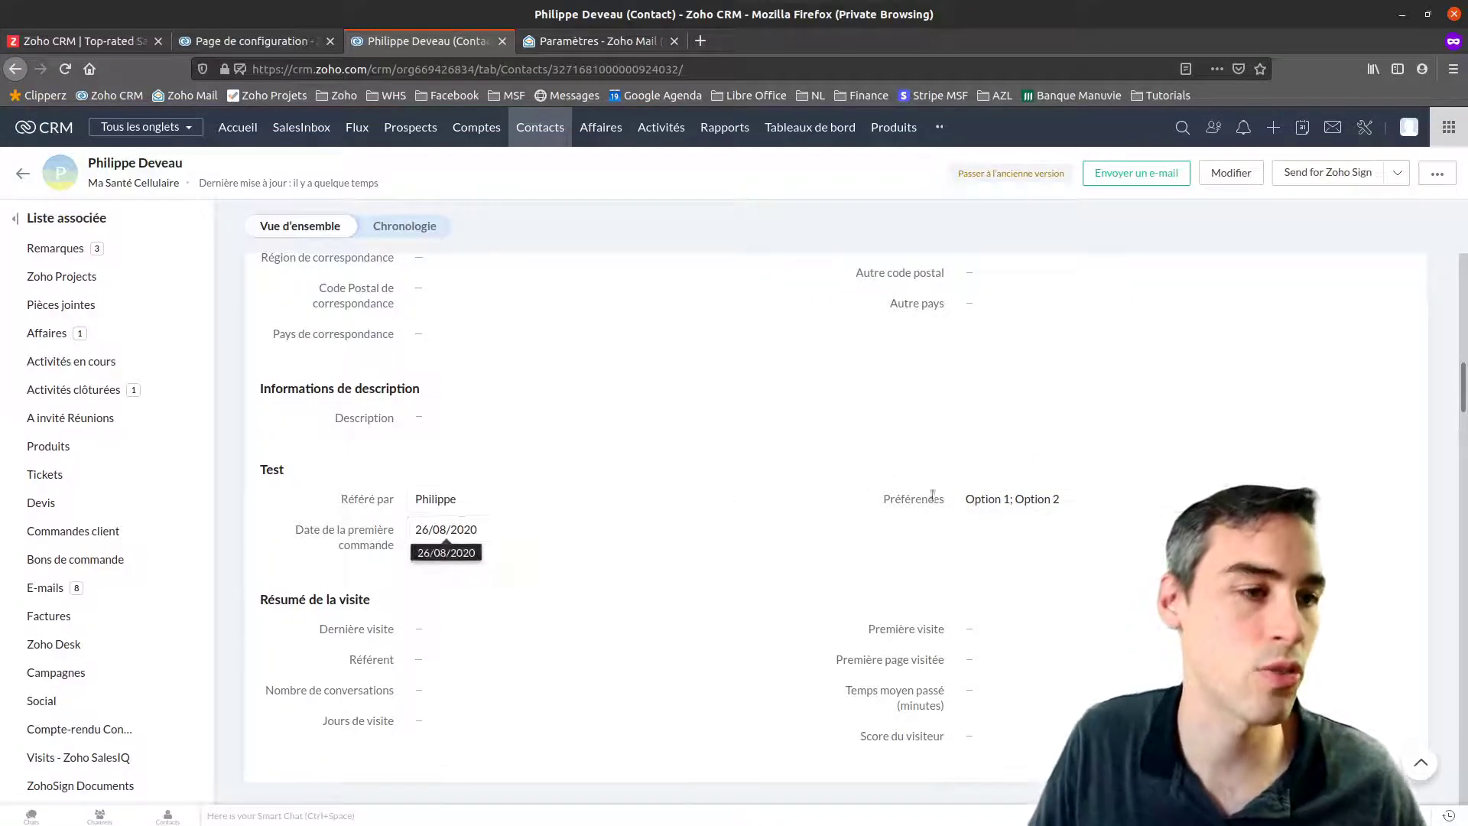
Go to Settings > Automatisation > Règles de workflow and start a new rule
{"action": "left_click", "coordinate": [1368, 129]}
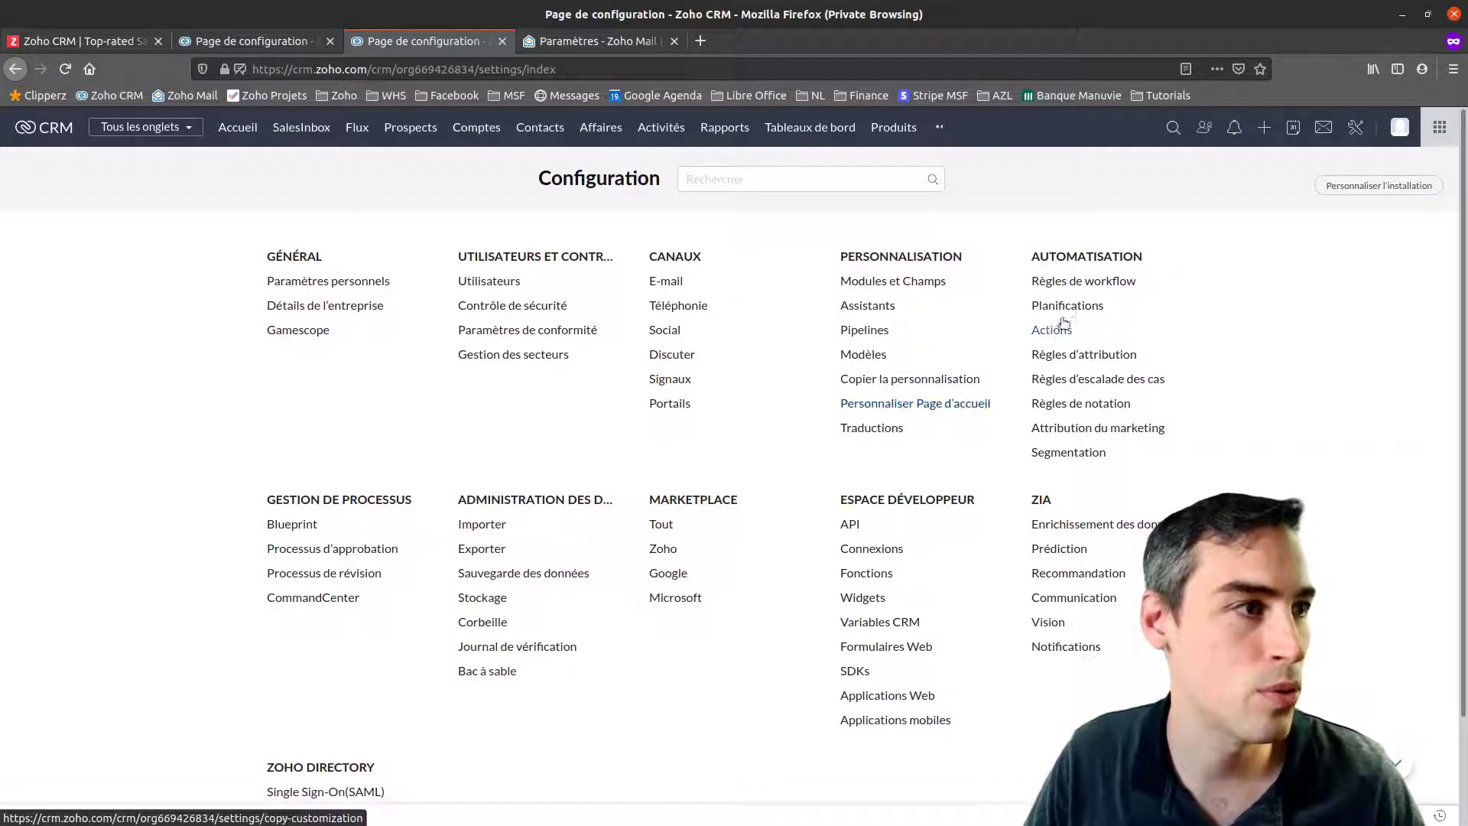
{"action": "left_click", "coordinate": [1107, 283]}
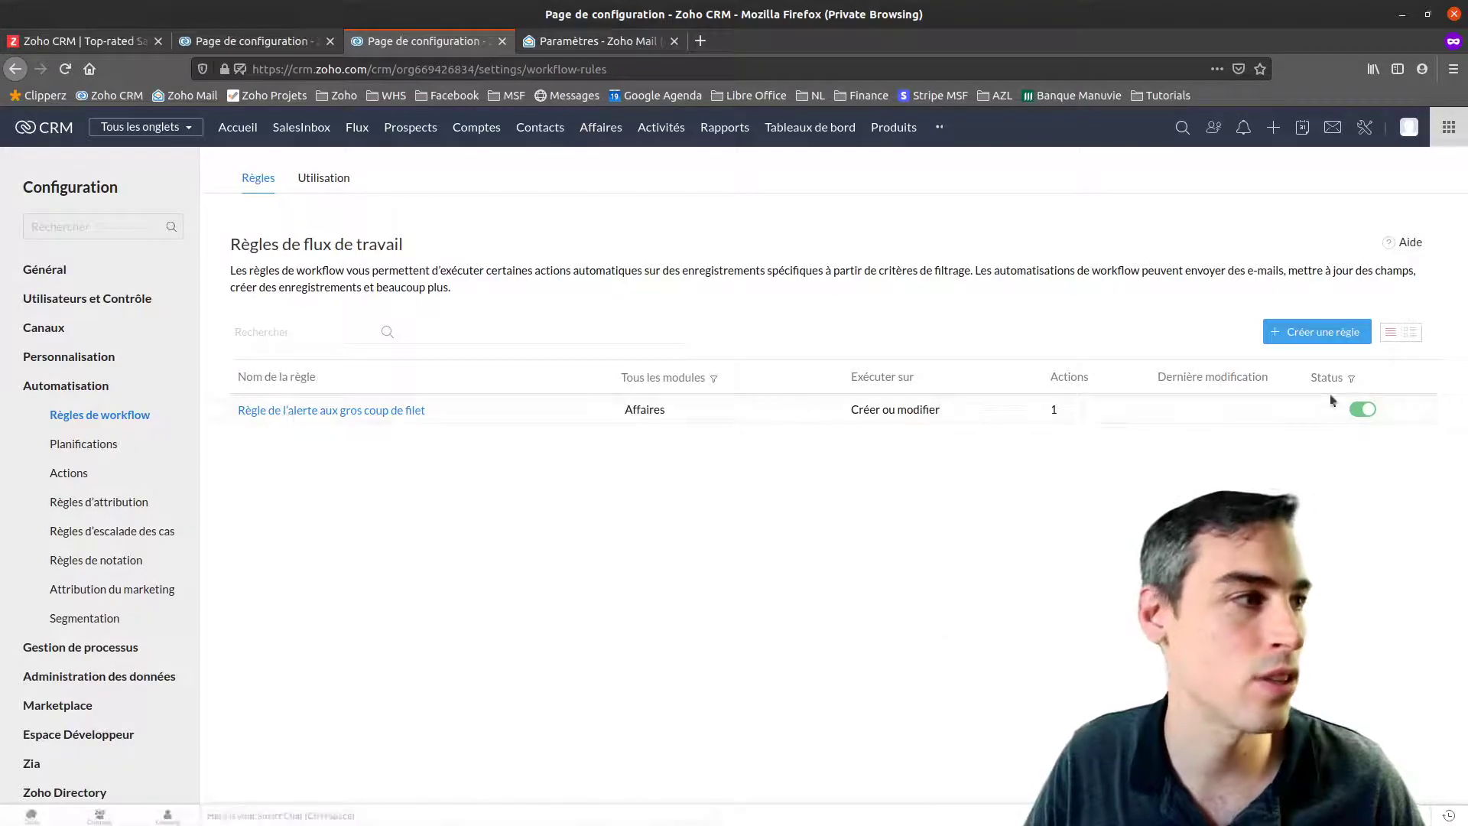
{"action": "left_click", "coordinate": [1306, 334]}
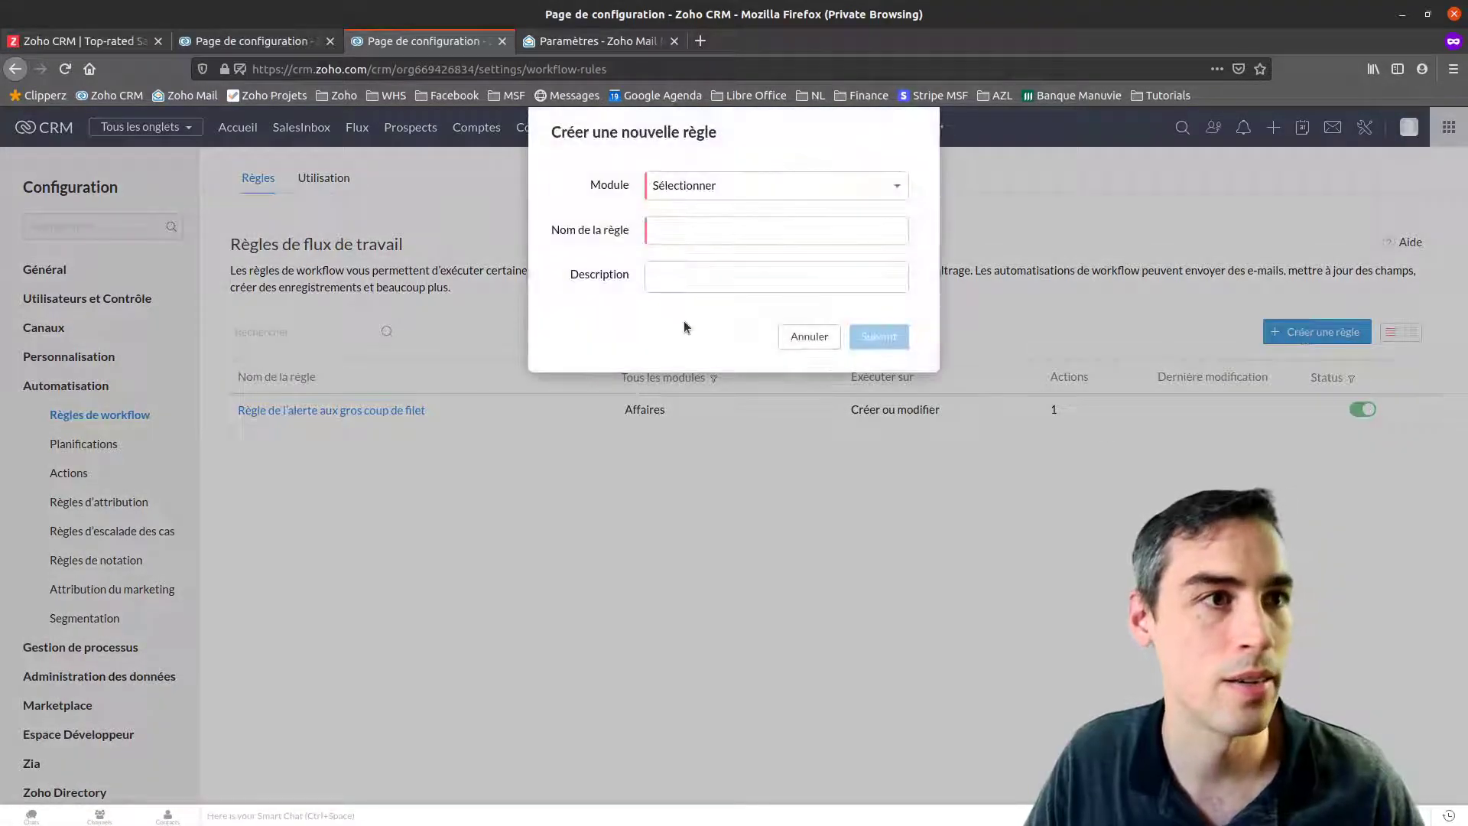
Create a workflow rule named Test for the Contacts module
{"action": "left_click", "coordinate": [705, 187]}
{"action": "left_click", "coordinate": [687, 310]}
{"action": "left_click", "coordinate": [689, 227]}
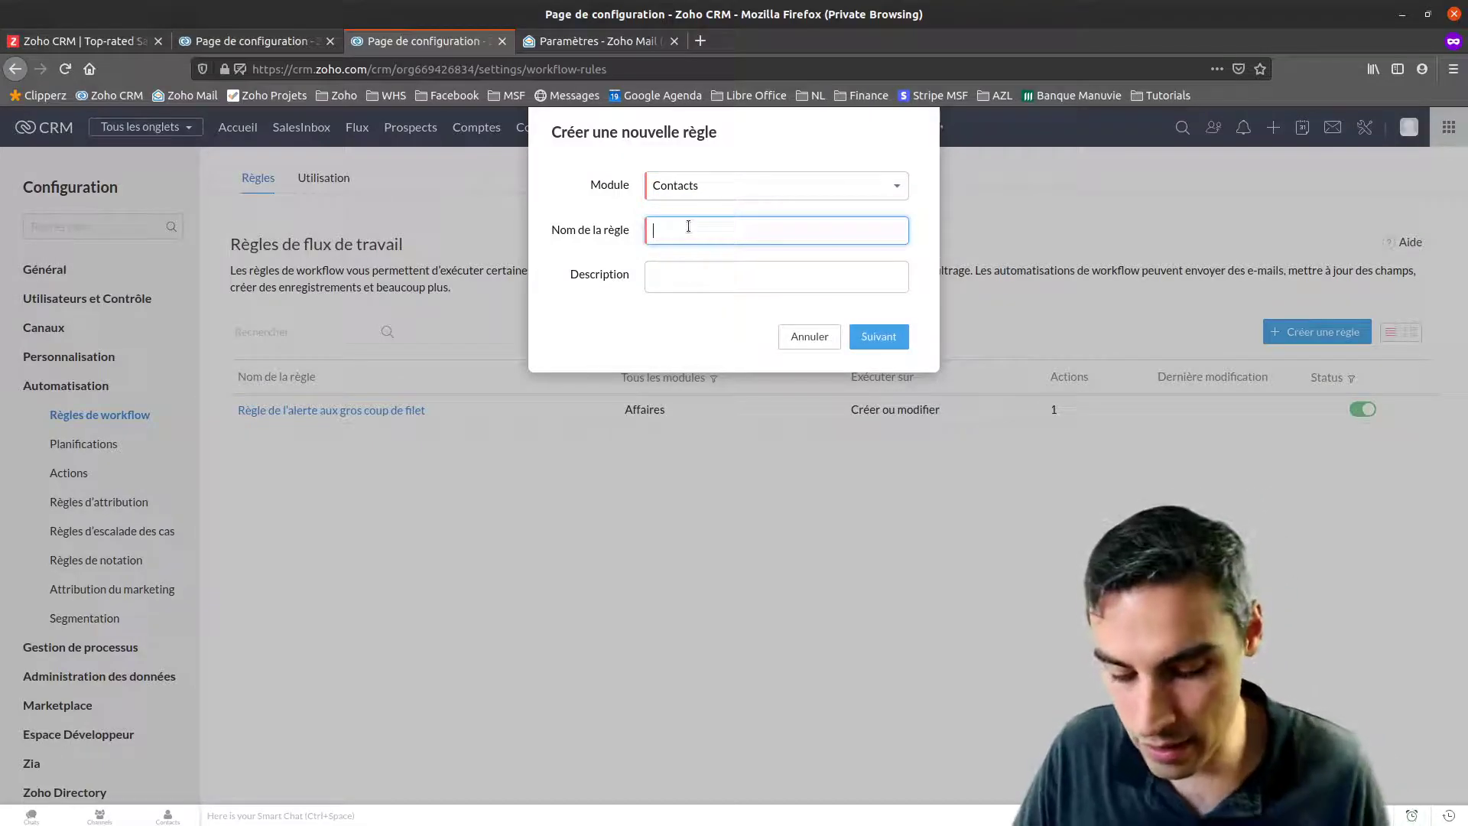
{"action": "left_click", "coordinate": [887, 341]}
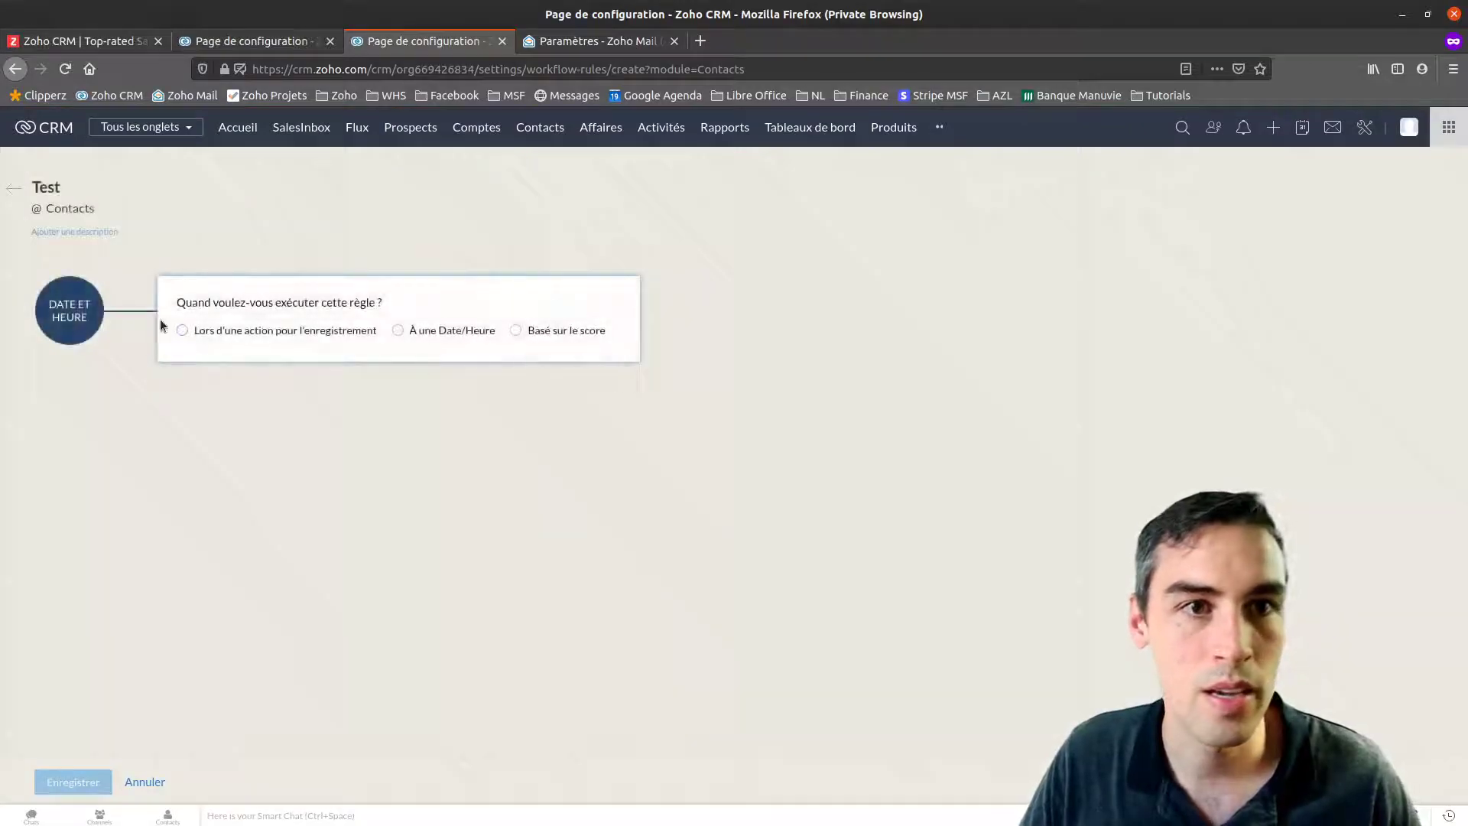
Trigger the rule on action when a contact is created or modified, repeating on edits
{"action": "left_click", "coordinate": [304, 334]}
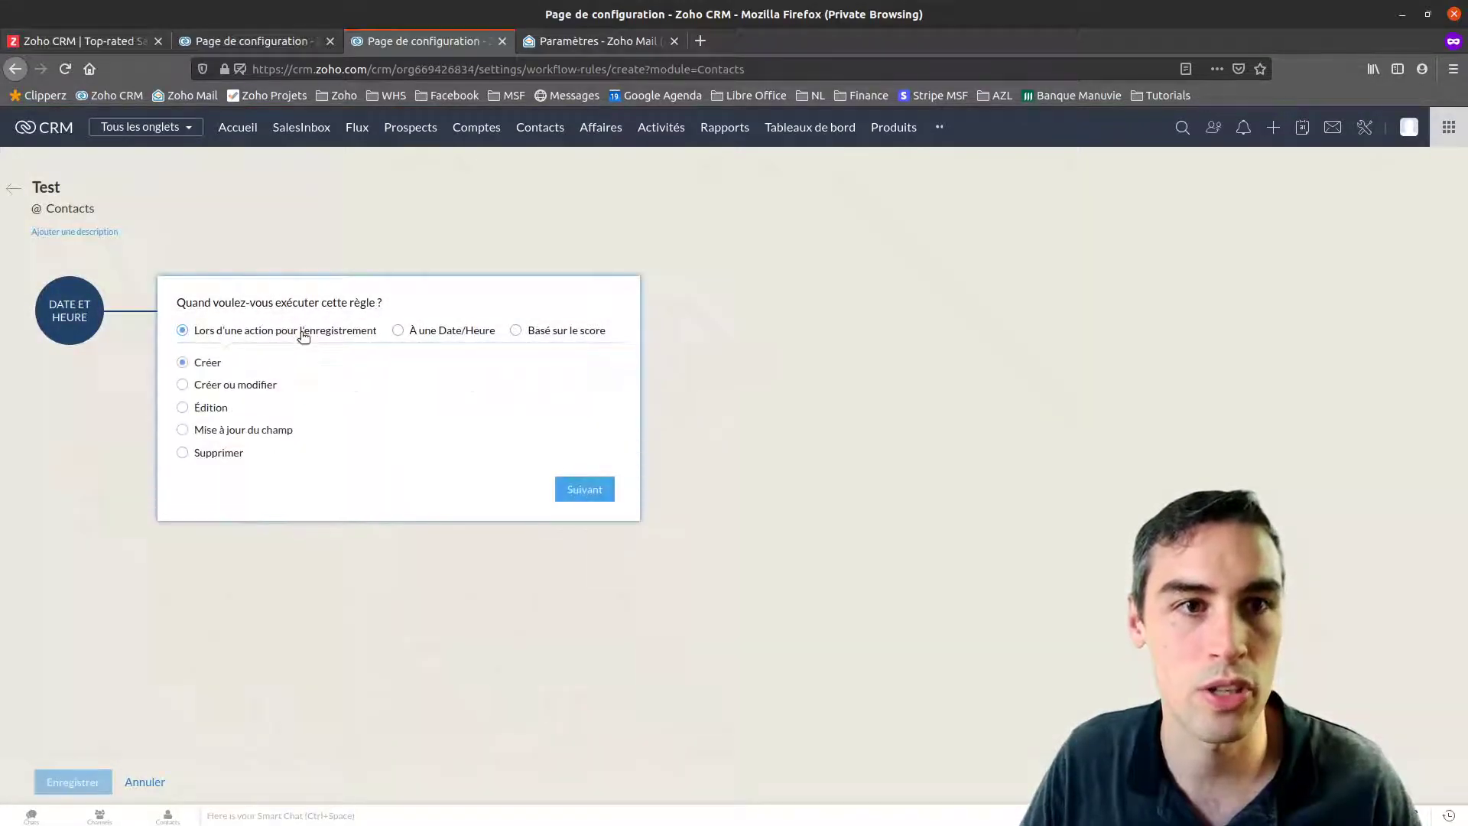
{"action": "left_click", "coordinate": [184, 385]}
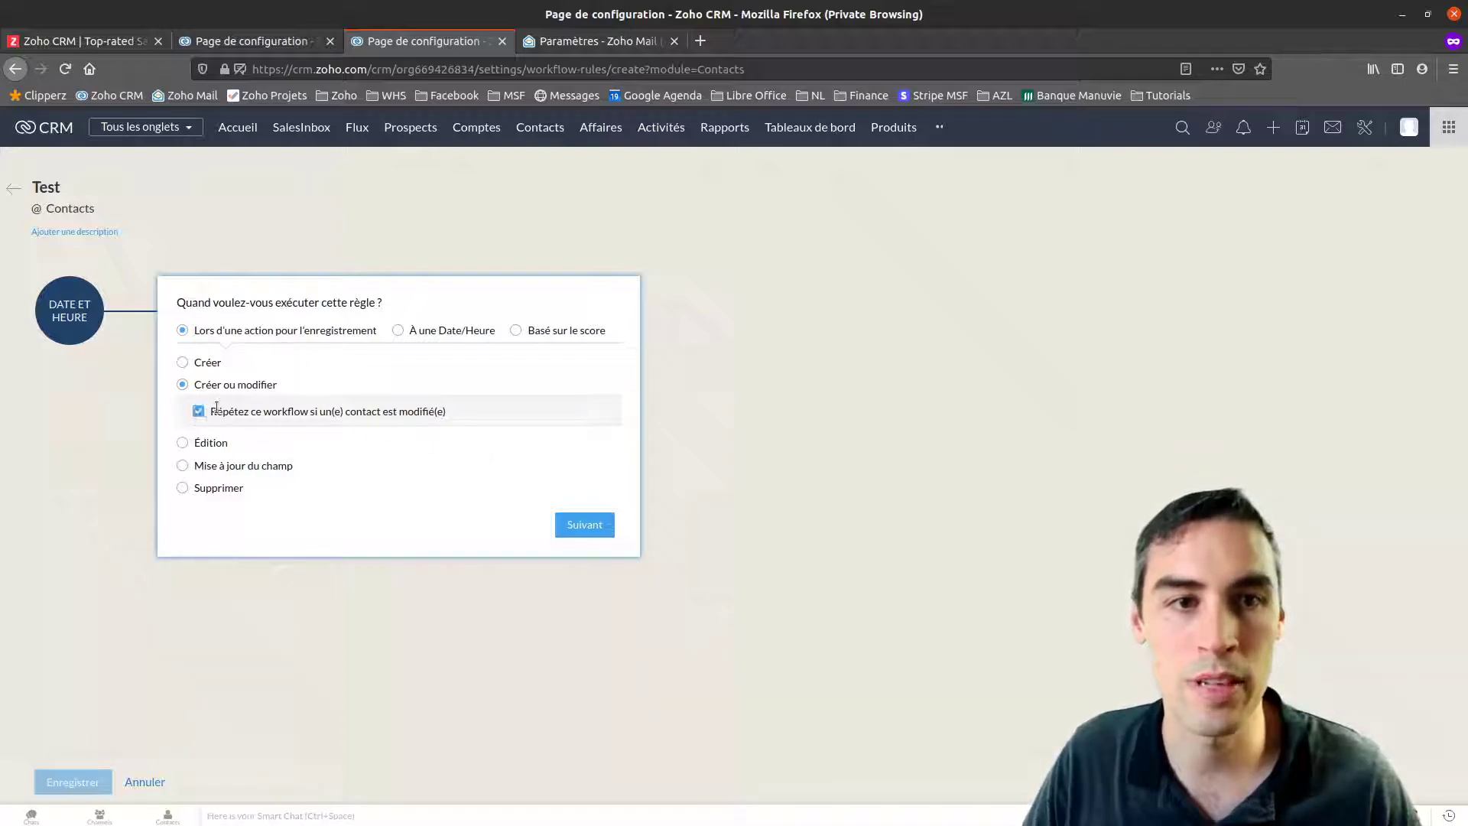
{"action": "left_click_drag", "start_coordinate": [212, 410], "coordinate": [409, 413]}
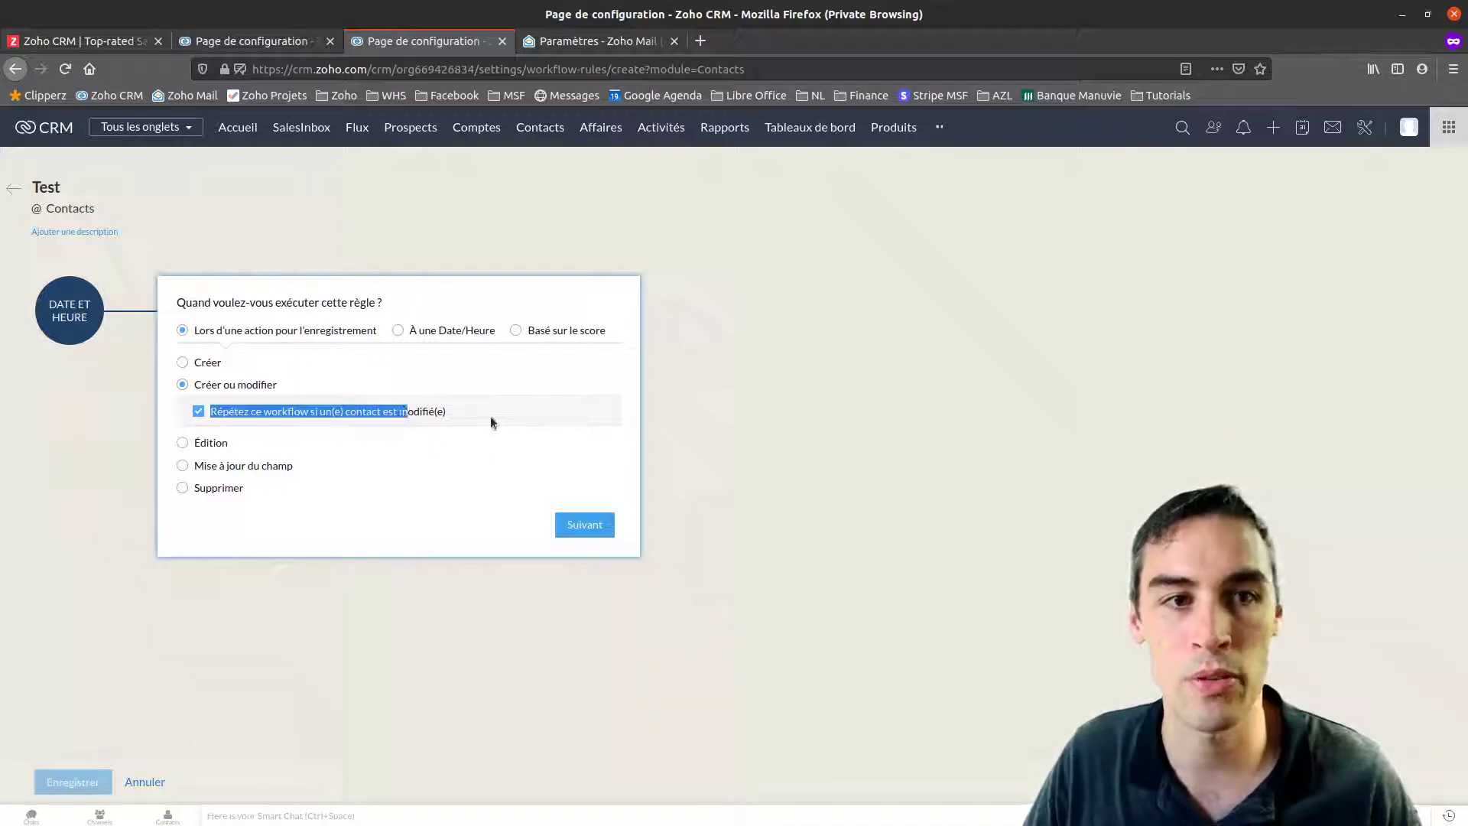
{"action": "left_click", "coordinate": [467, 414]}
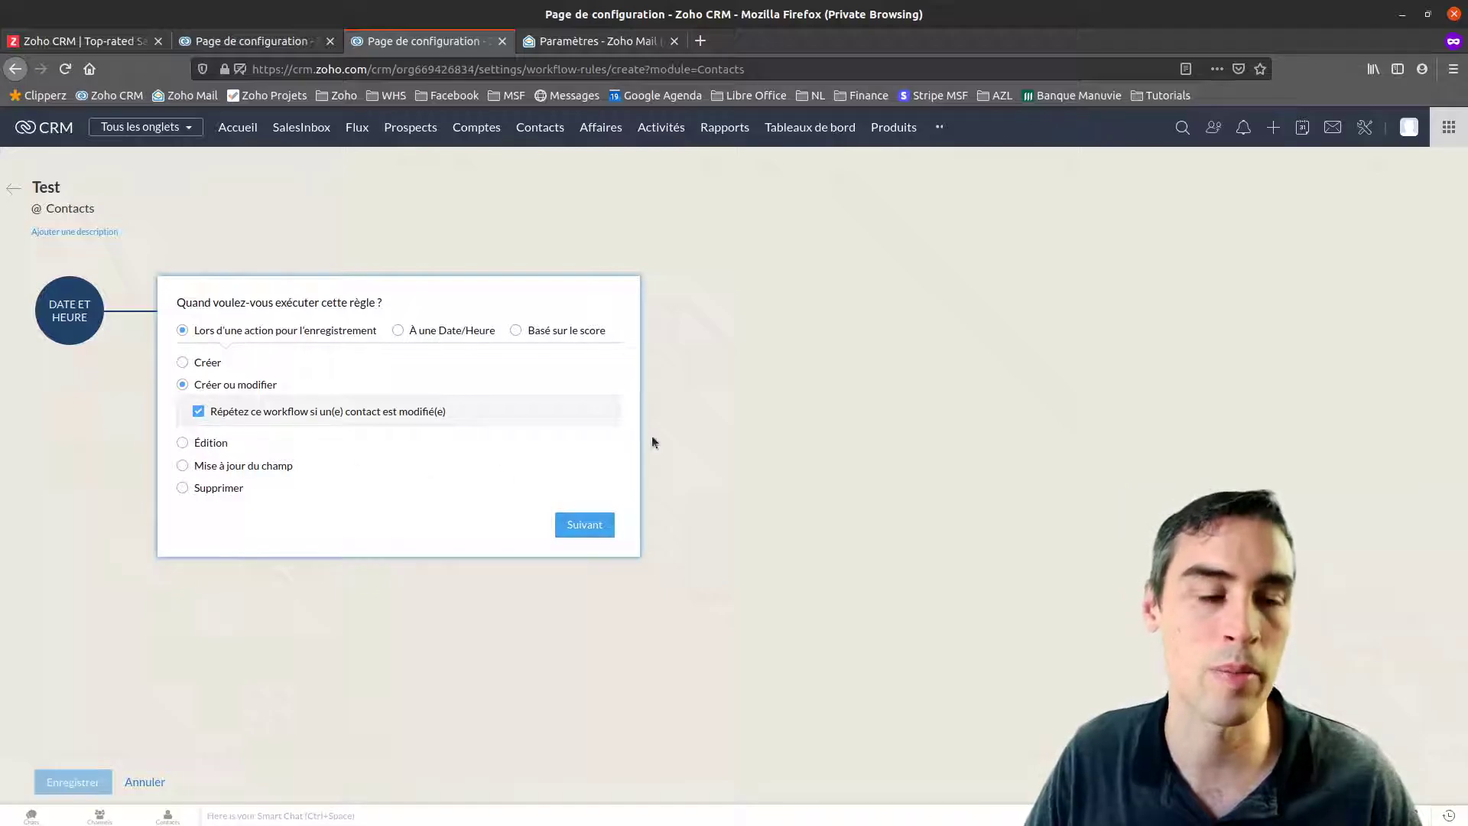
{"action": "left_click", "coordinate": [593, 531]}
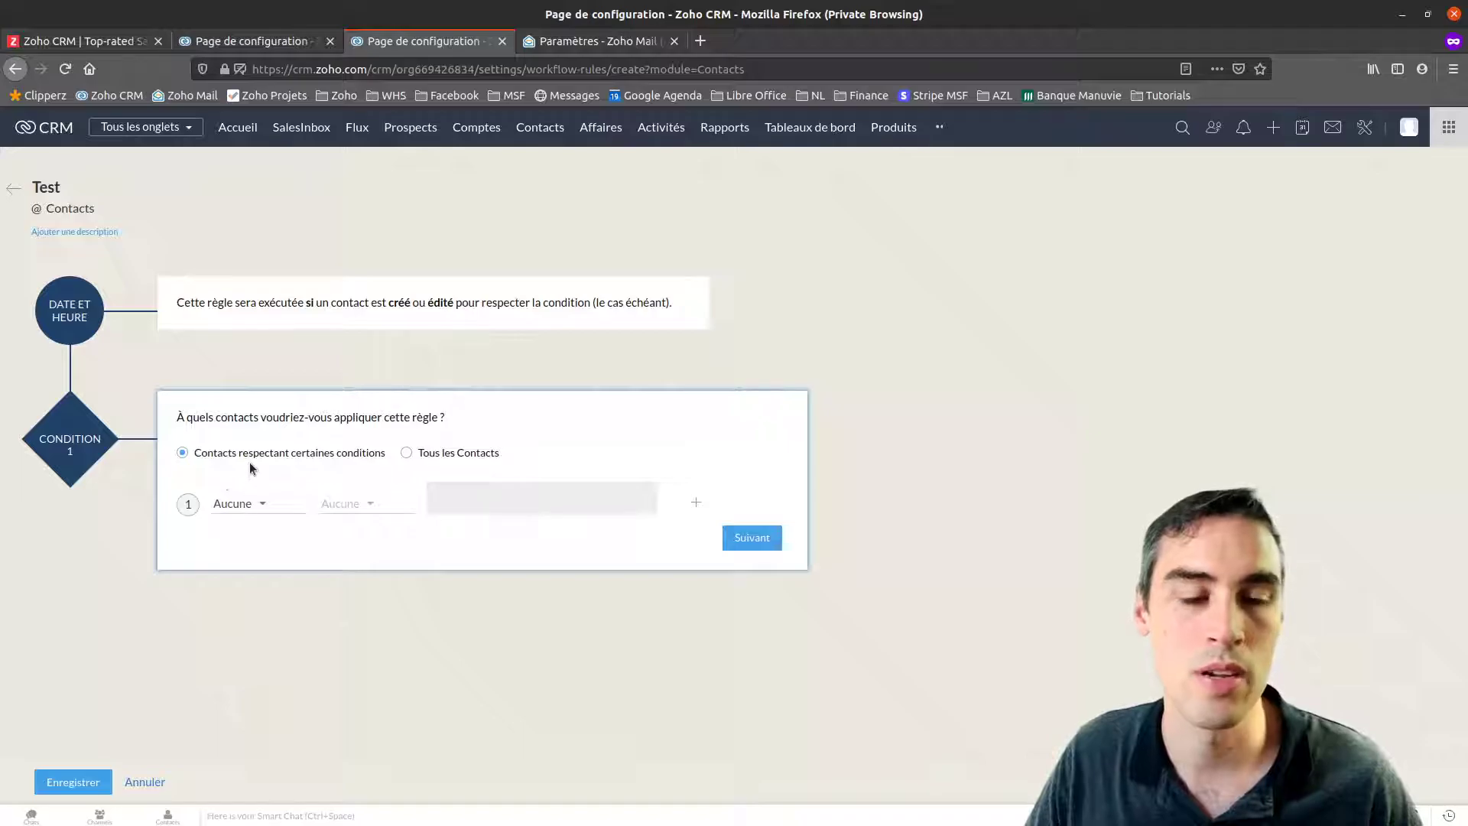
Choose Préférences as the field for Condition 1
{"action": "left_click", "coordinate": [256, 503]}
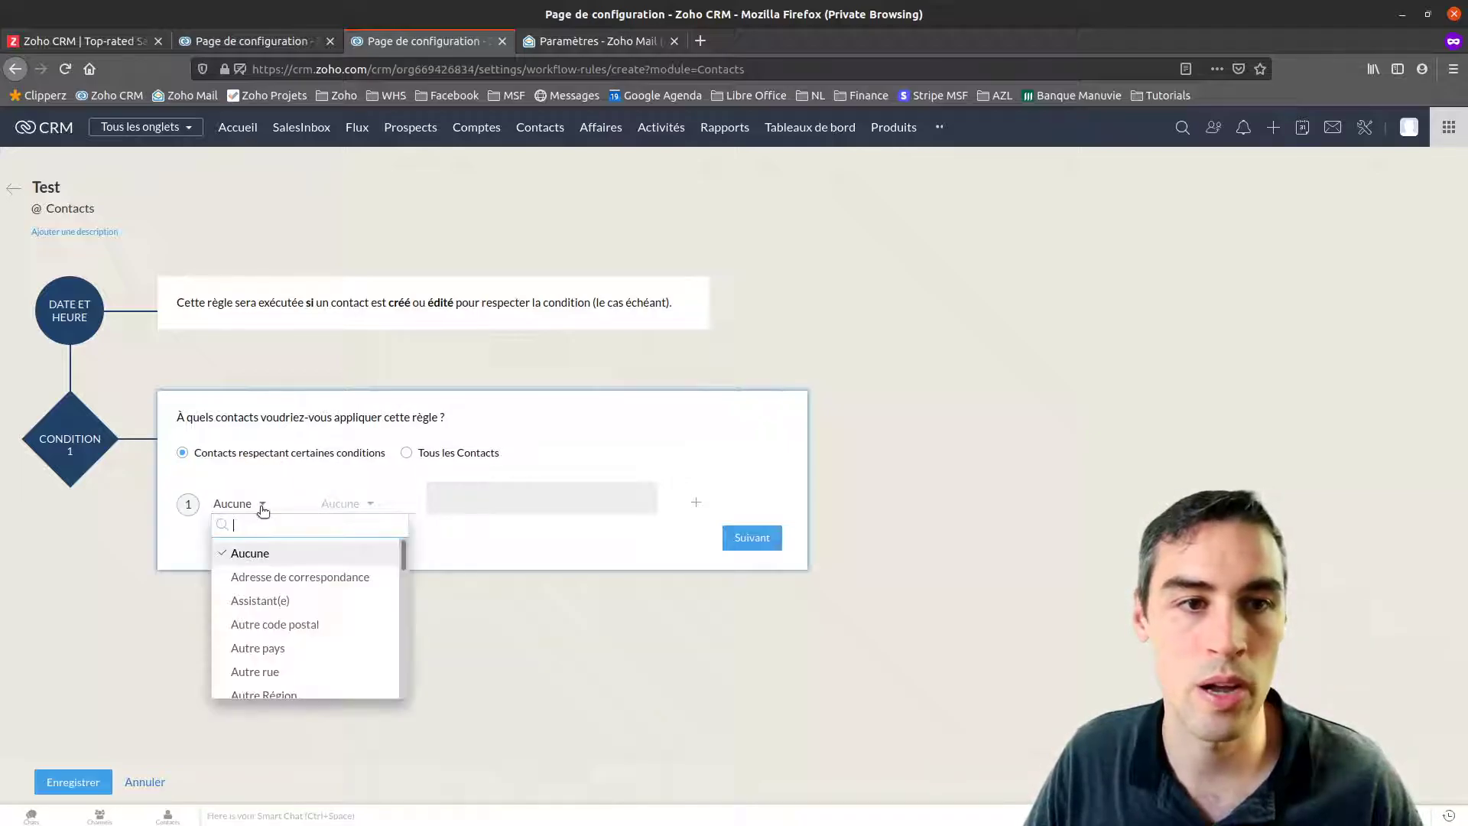
{"action": "scroll", "coordinate": [306, 582], "scroll_direction": "down", "scroll_amount": 10}
{"action": "left_click_drag", "start_coordinate": [406, 599], "coordinate": [418, 700]}
{"action": "scroll", "coordinate": [344, 654], "scroll_direction": "up", "scroll_amount": 3}
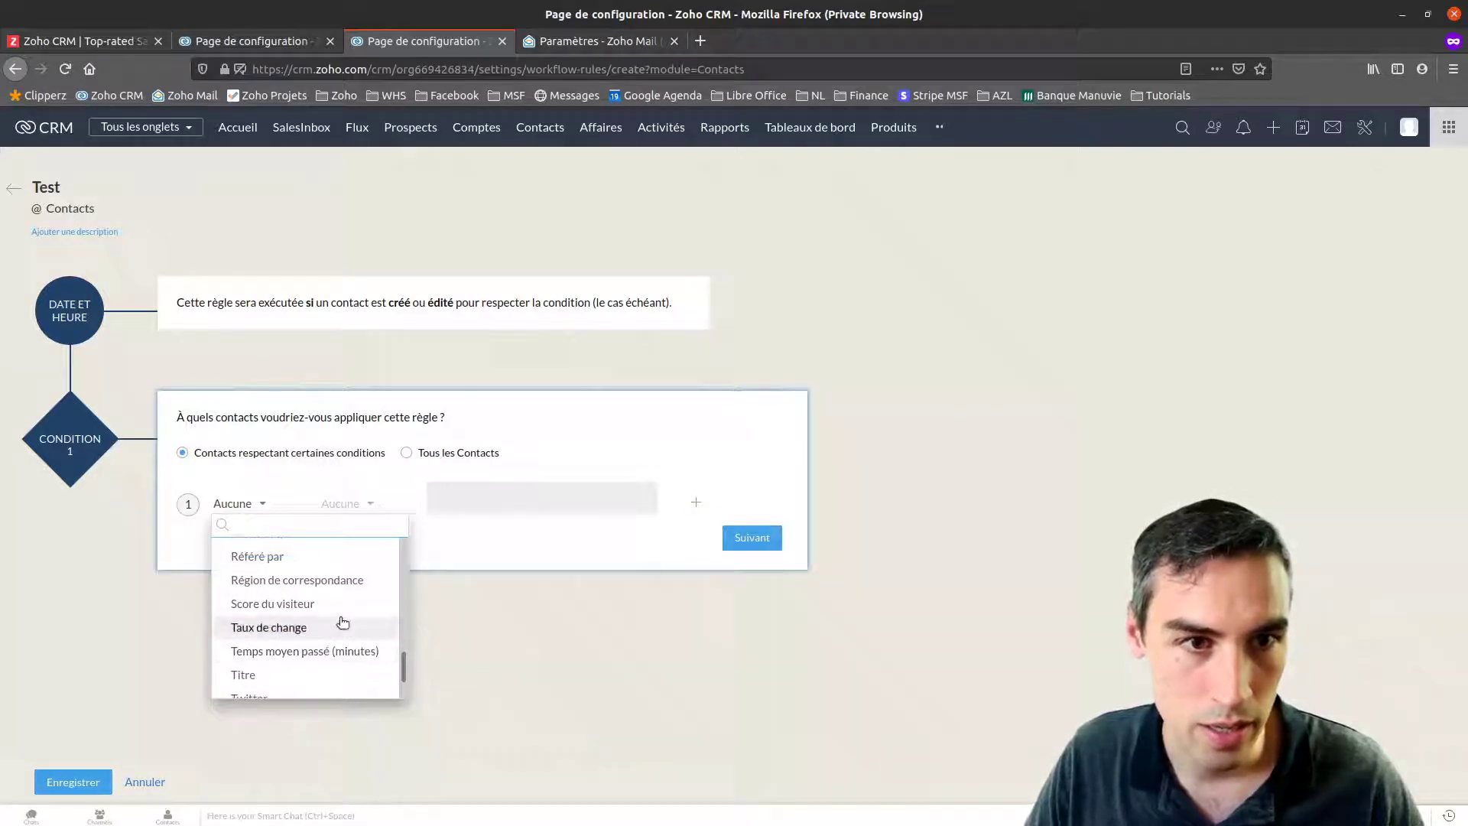
{"action": "scroll", "coordinate": [343, 620], "scroll_direction": "up", "scroll_amount": 3}
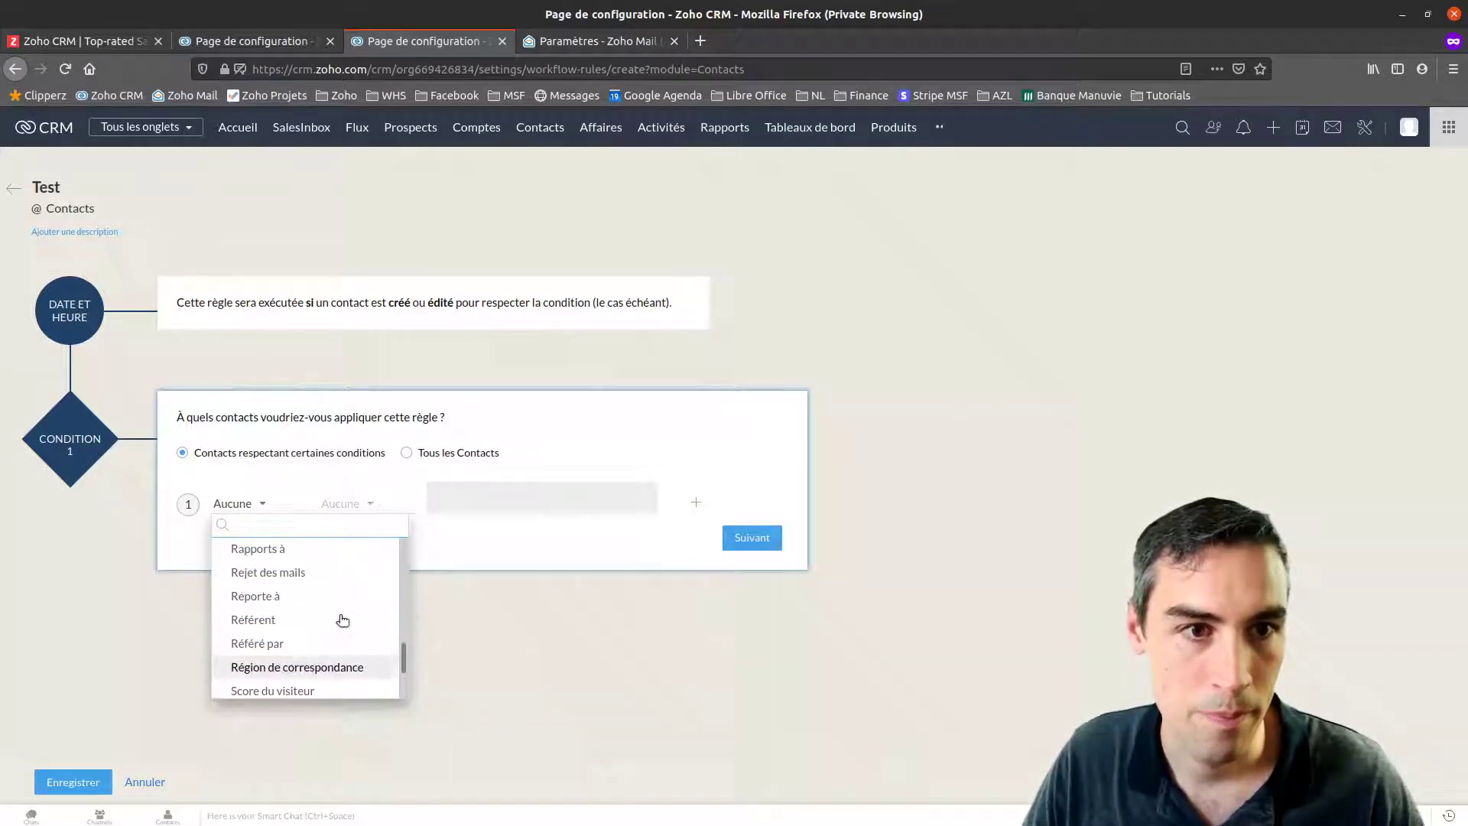
{"action": "scroll", "coordinate": [343, 619], "scroll_direction": "up", "scroll_amount": 3}
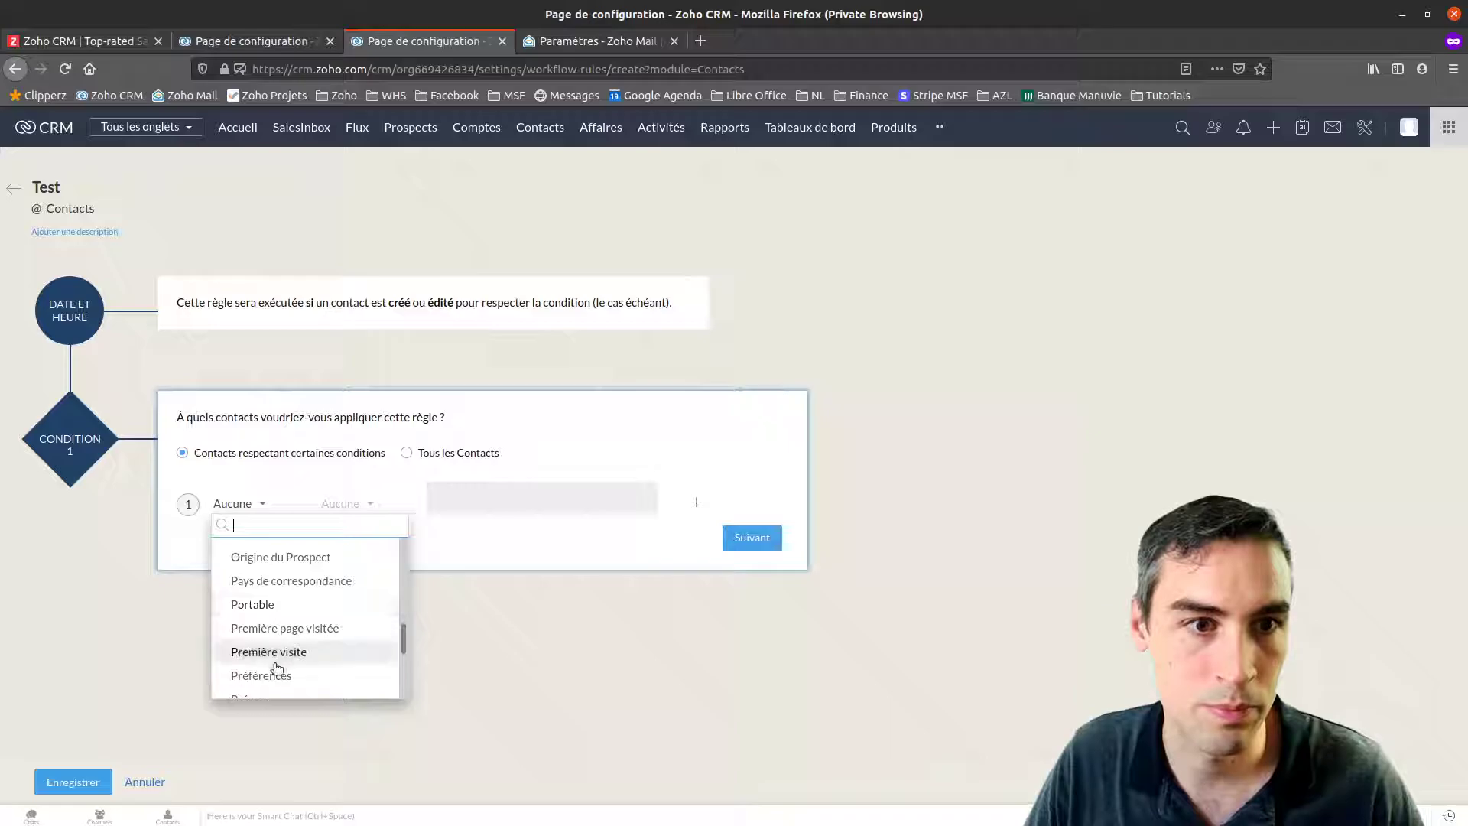
{"action": "left_click", "coordinate": [274, 676]}
Set the condition operator to est and continue to the instant actions
{"action": "left_click", "coordinate": [369, 501]}
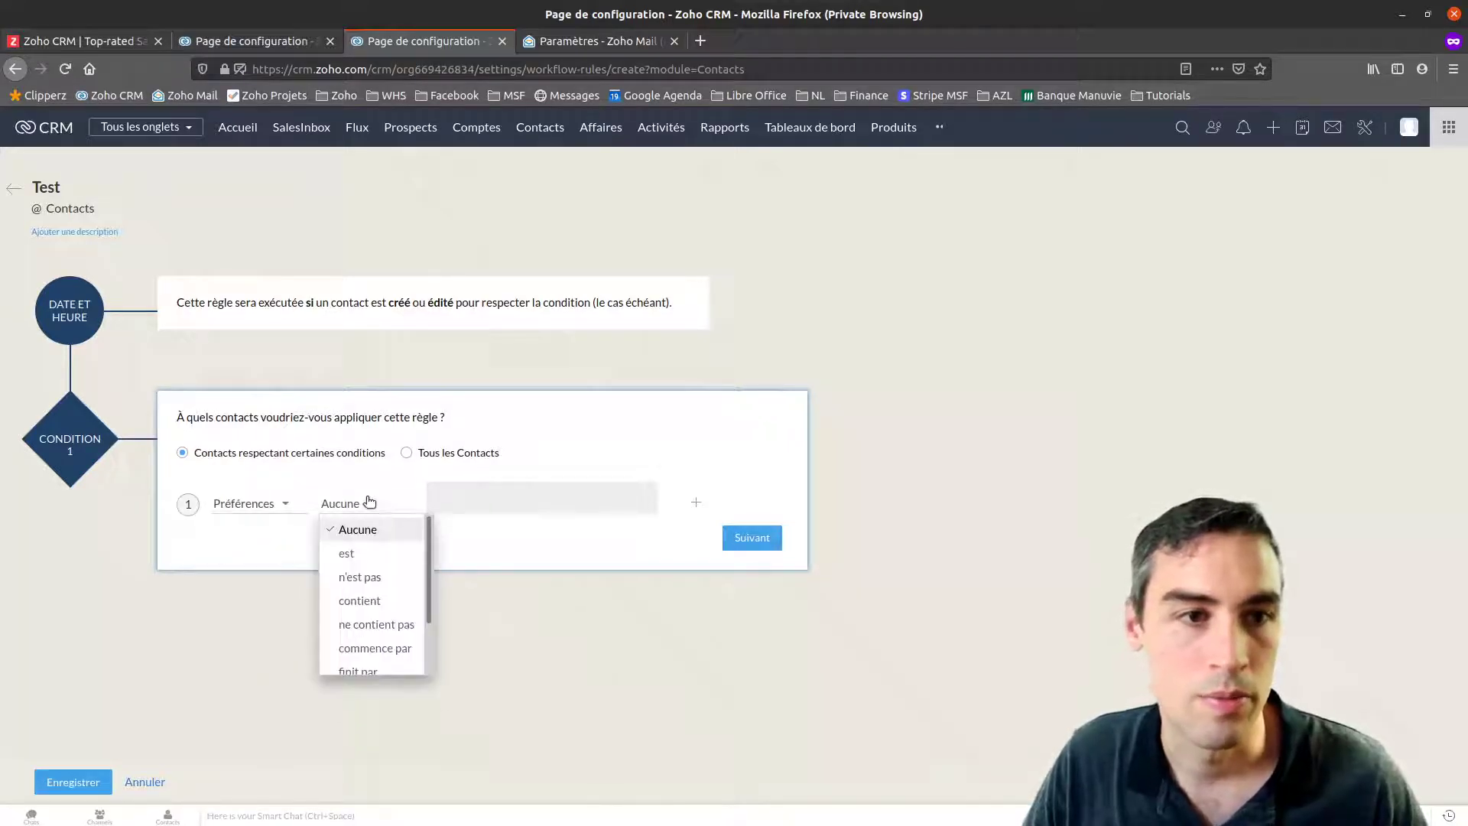
{"action": "left_click", "coordinate": [376, 555]}
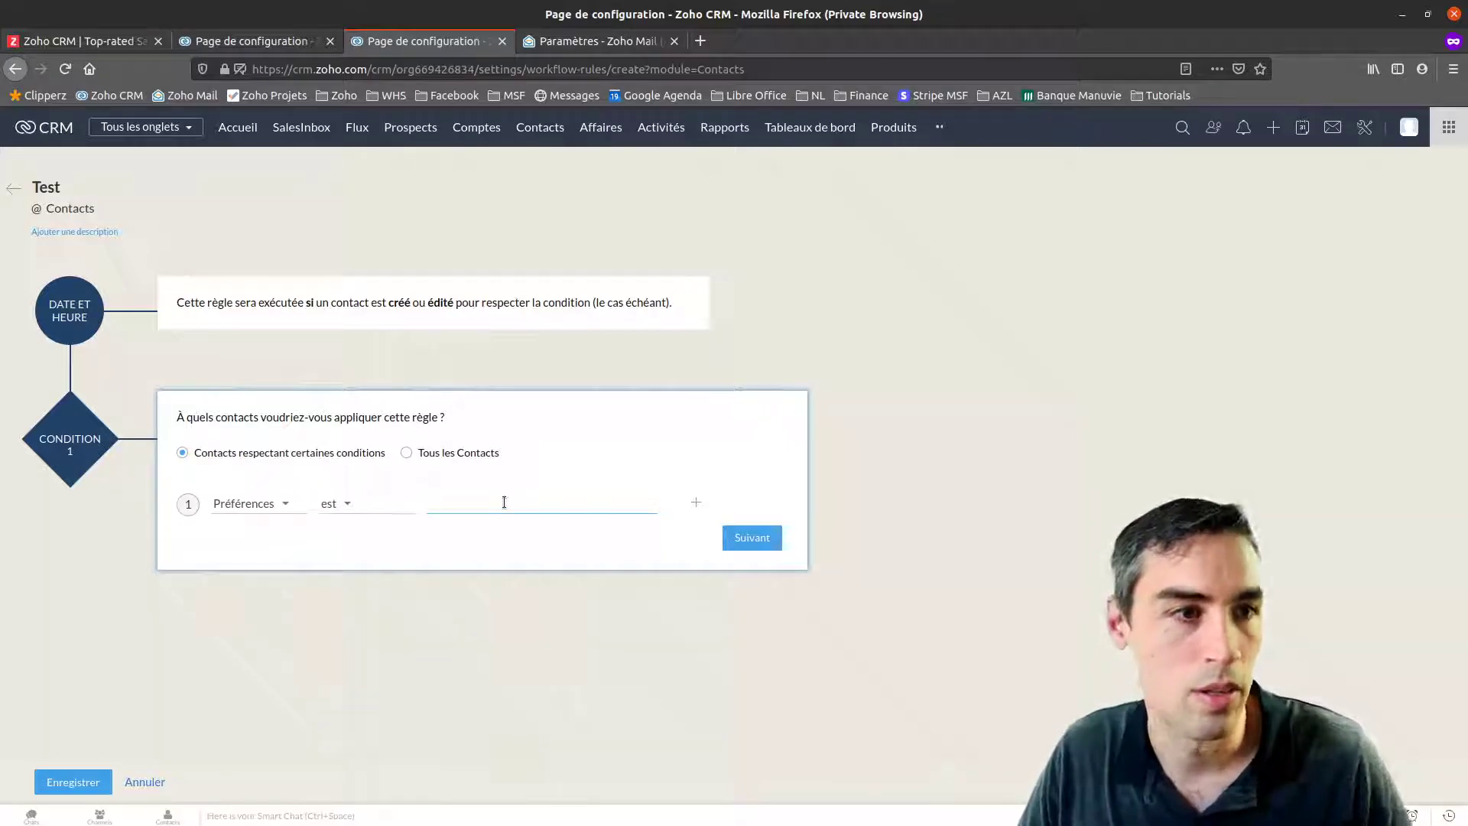
{"action": "left_click", "coordinate": [343, 504]}
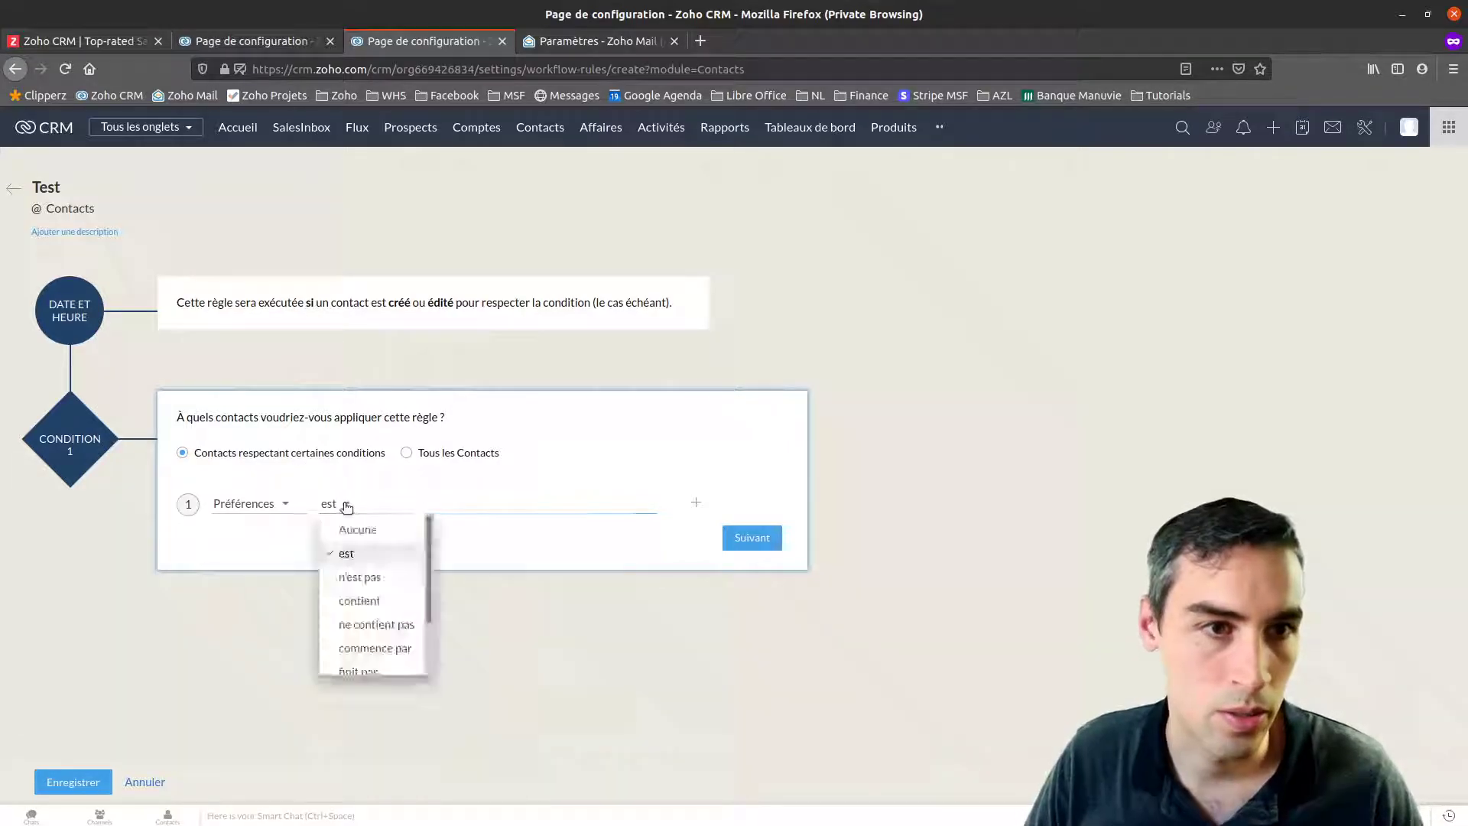
{"action": "left_click", "coordinate": [413, 601]}
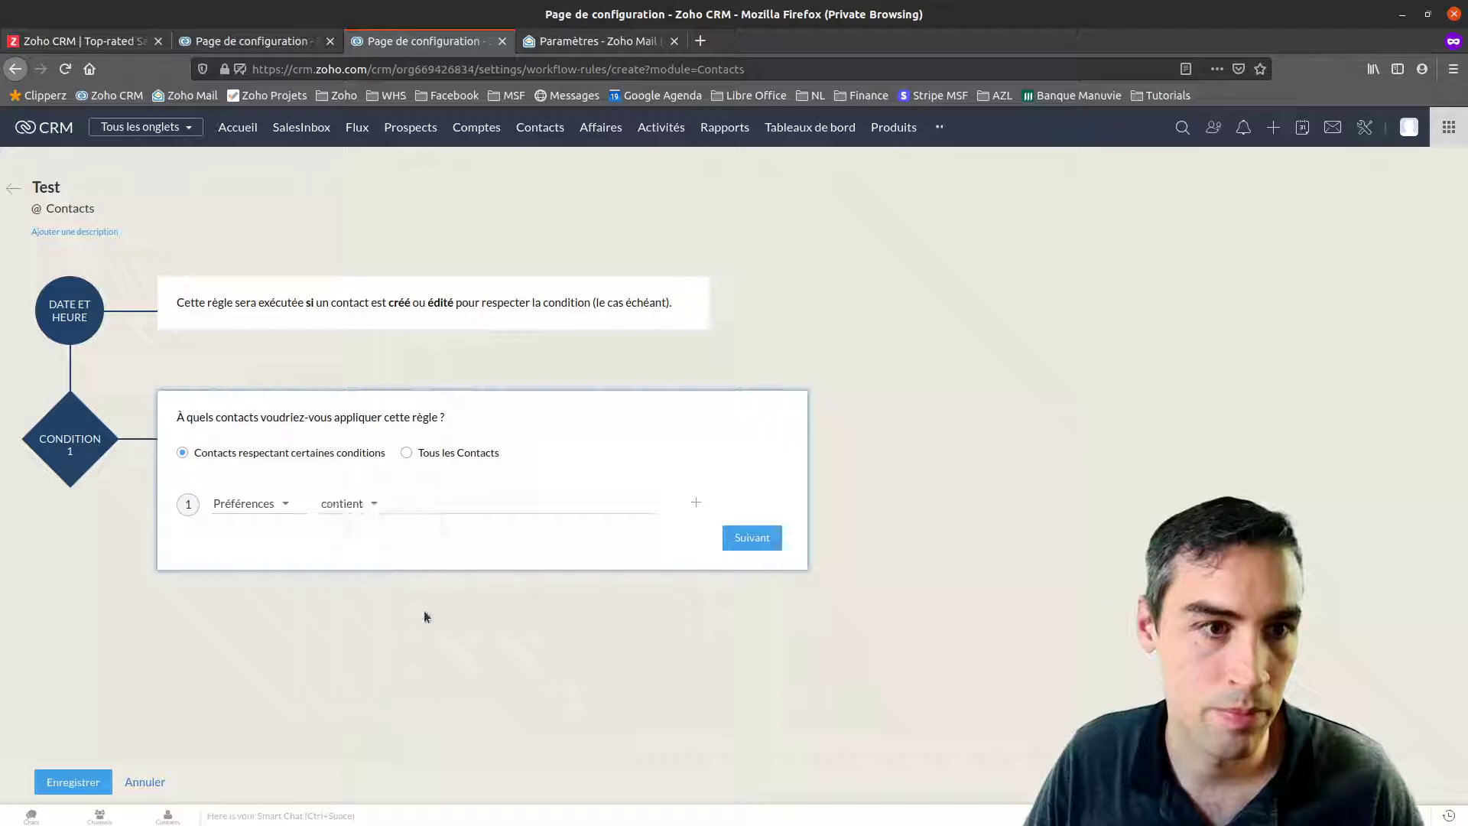
{"action": "left_click", "coordinate": [354, 504]}
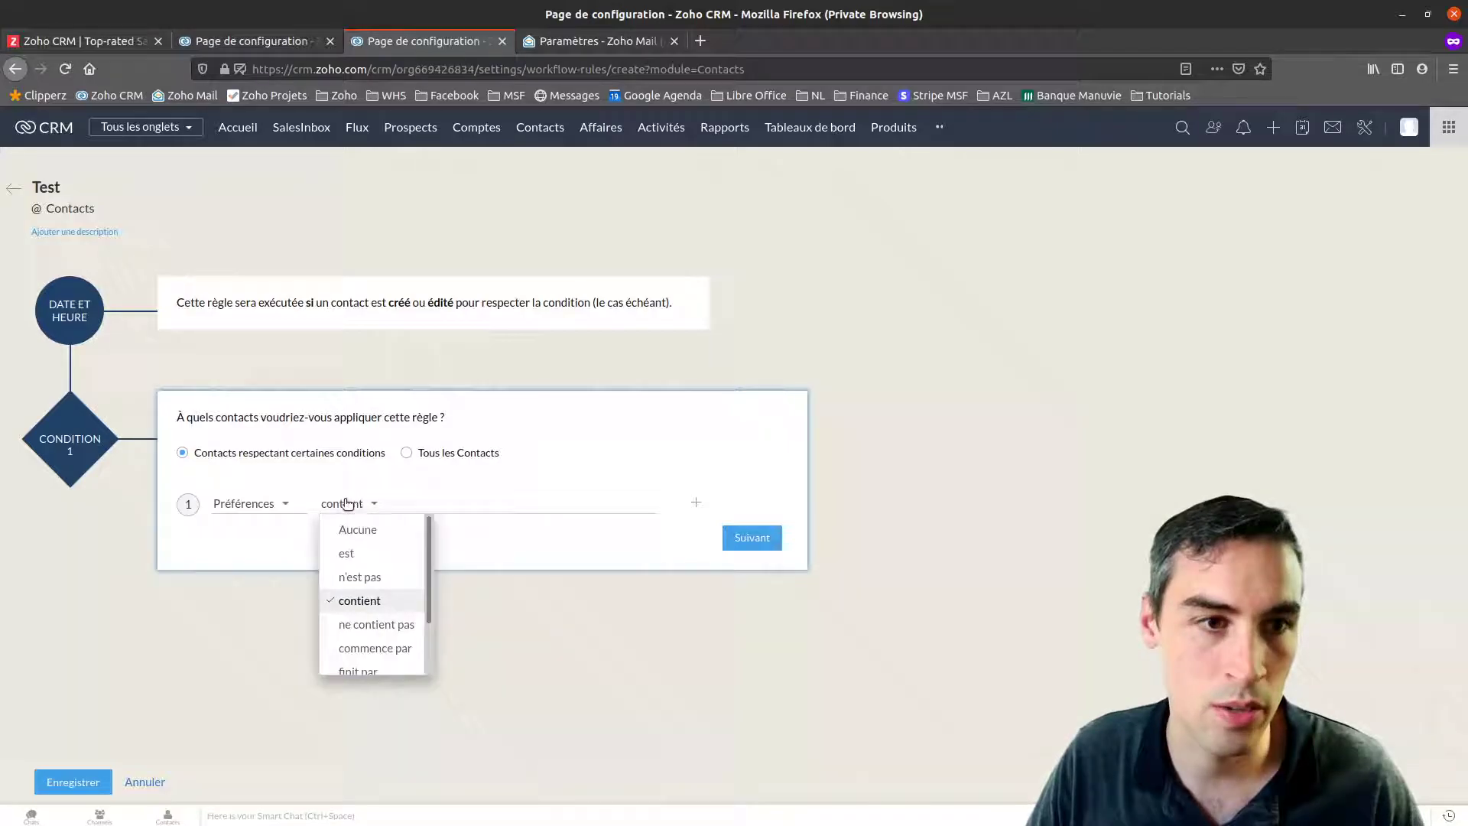
{"action": "left_click", "coordinate": [357, 555]}
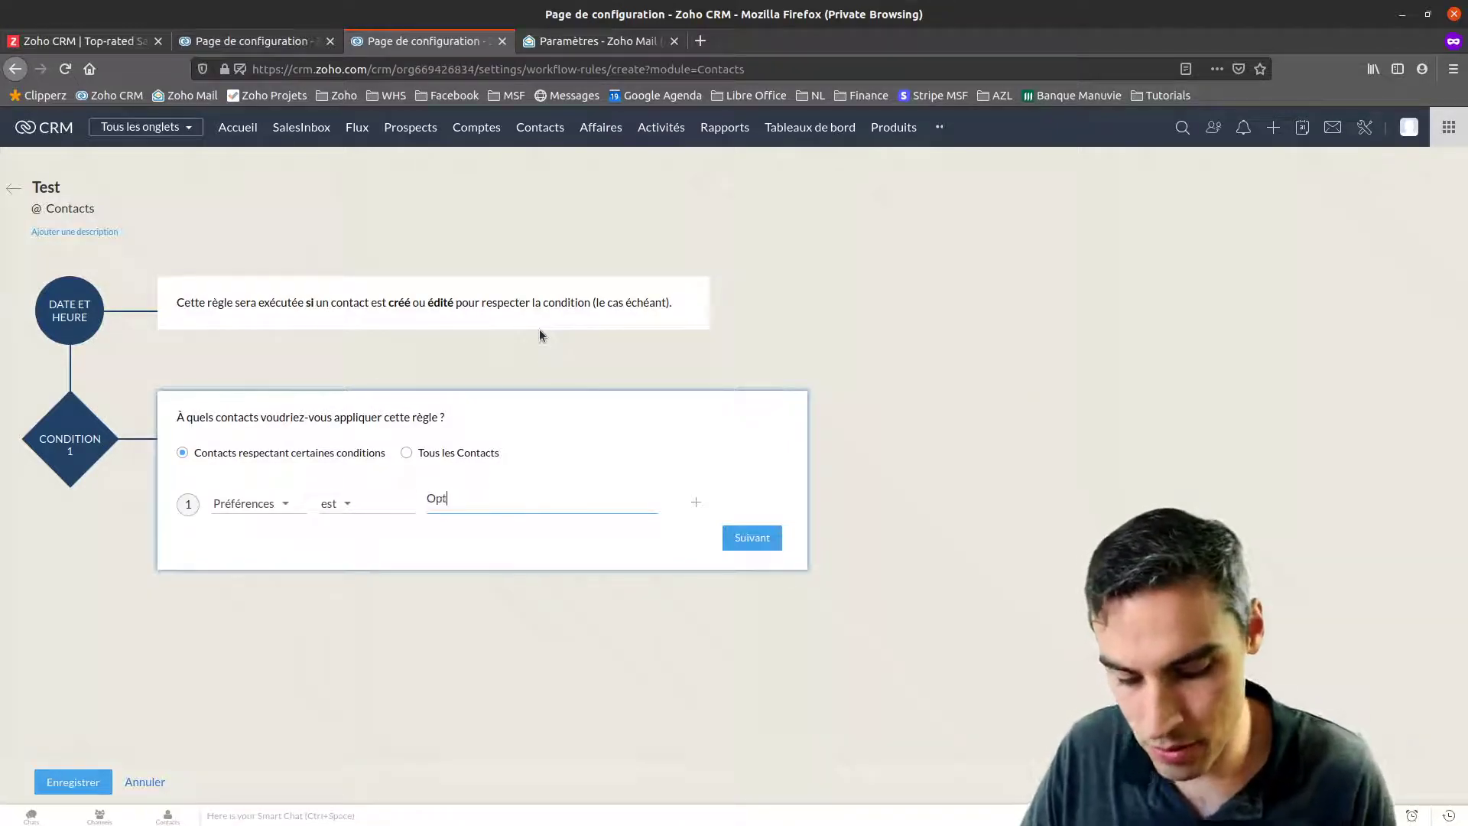
{"action": "left_click", "coordinate": [768, 543]}
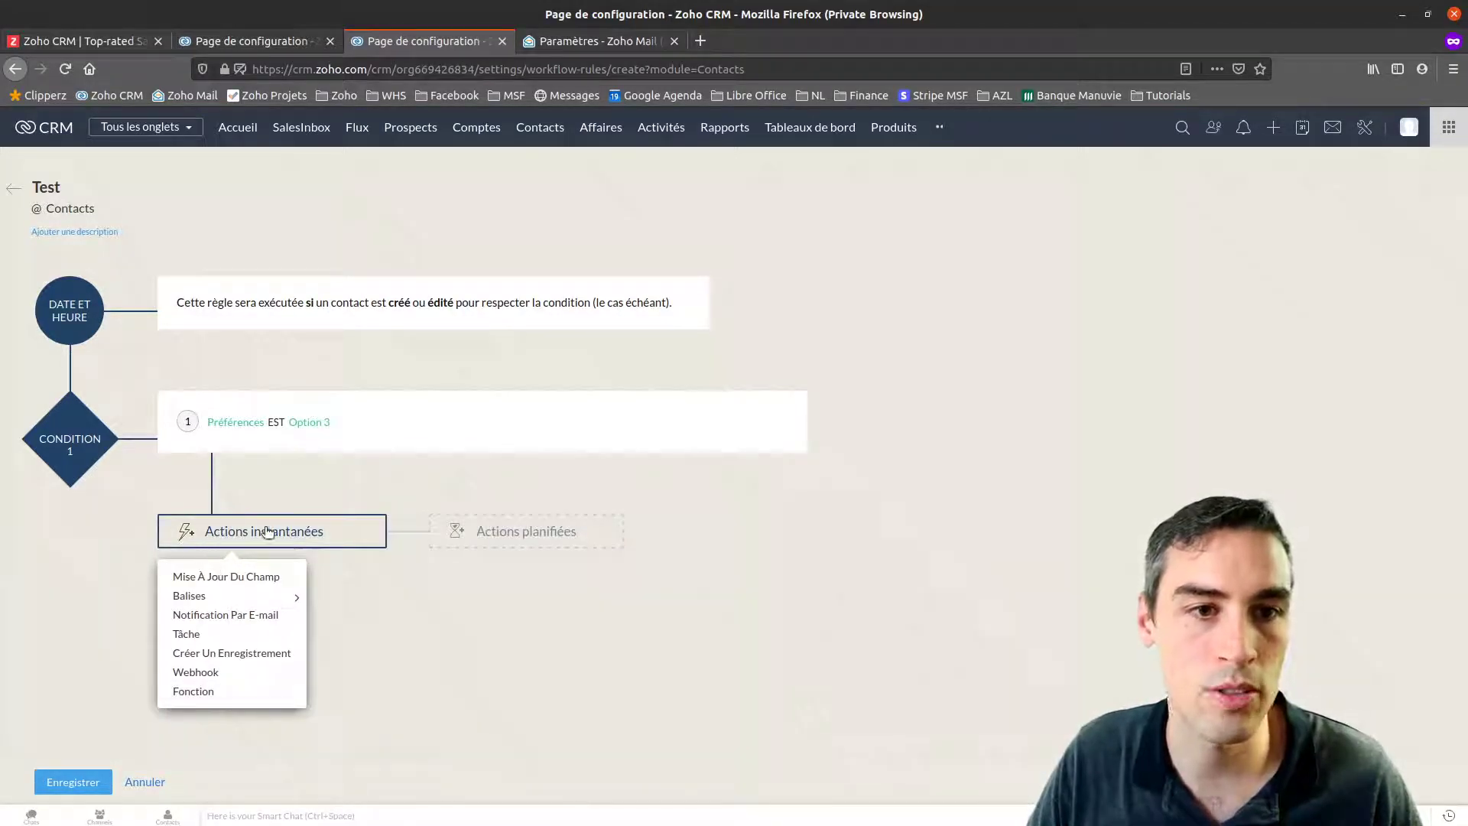
Add an e-mail notification to the contact's E-mail and begin creating a new template
{"action": "left_click", "coordinate": [218, 616]}
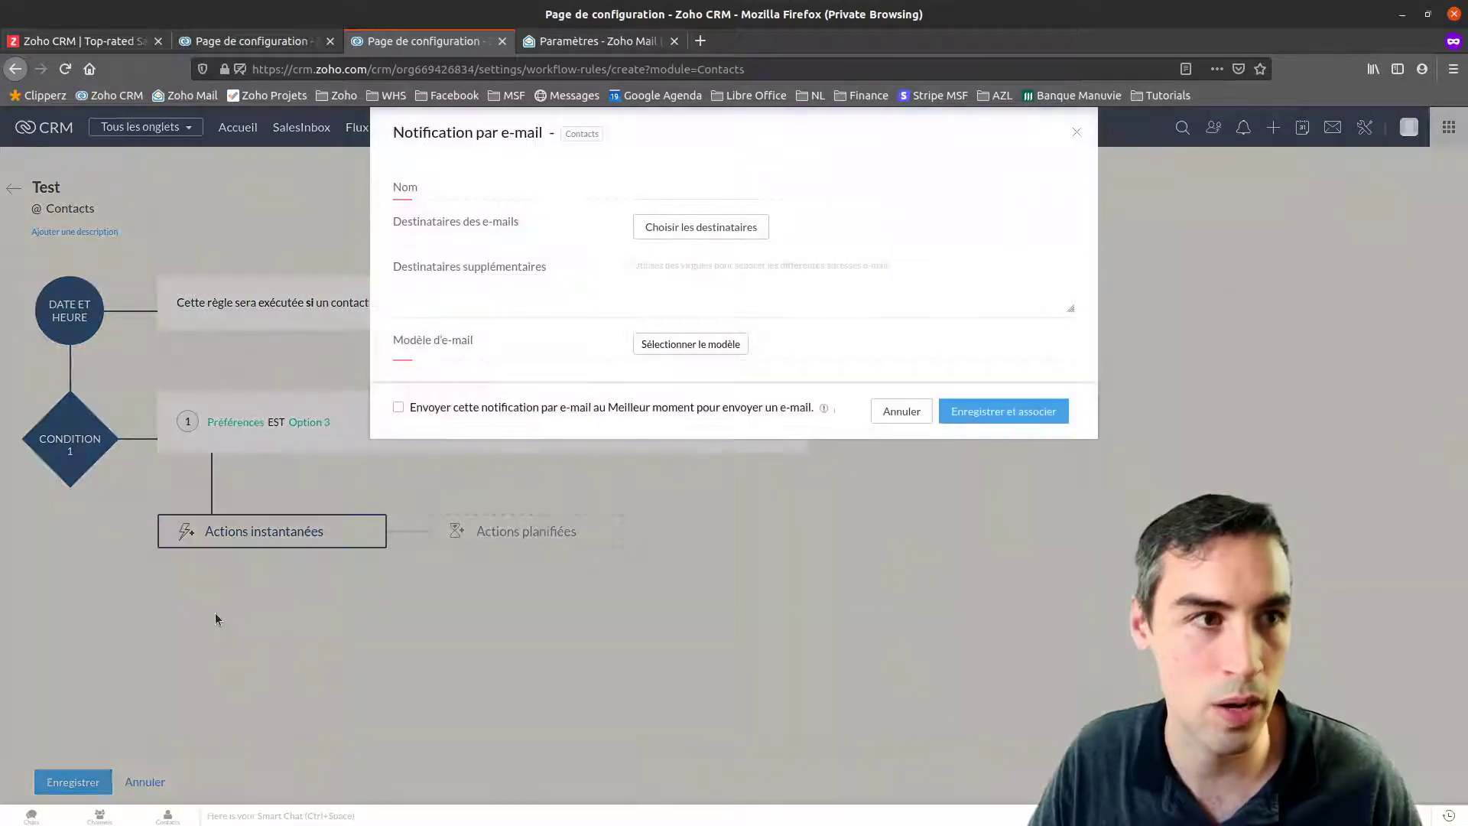
{"action": "left_click", "coordinate": [692, 231]}
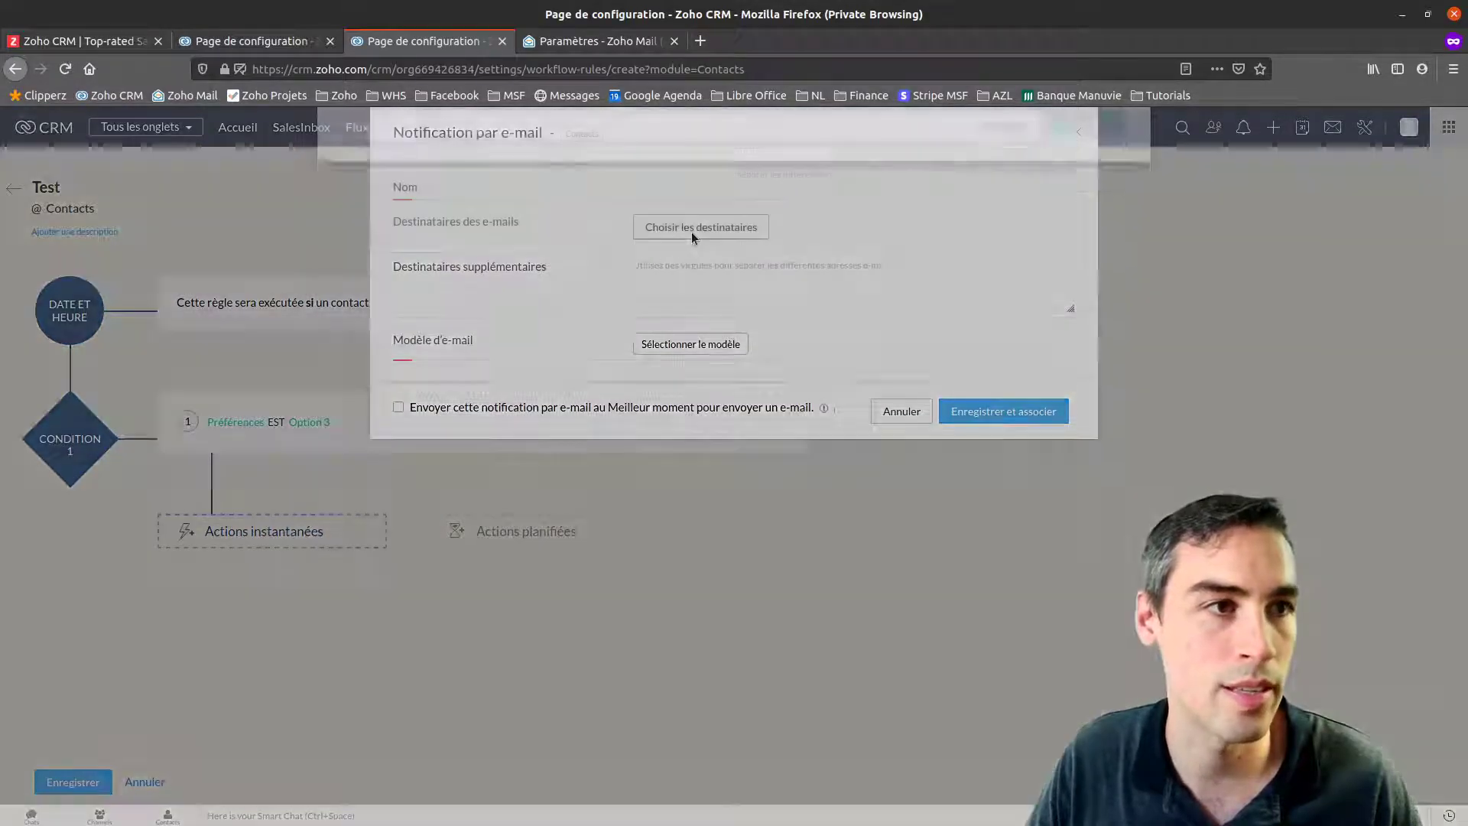
{"action": "mouse_move", "coordinate": [377, 205]}
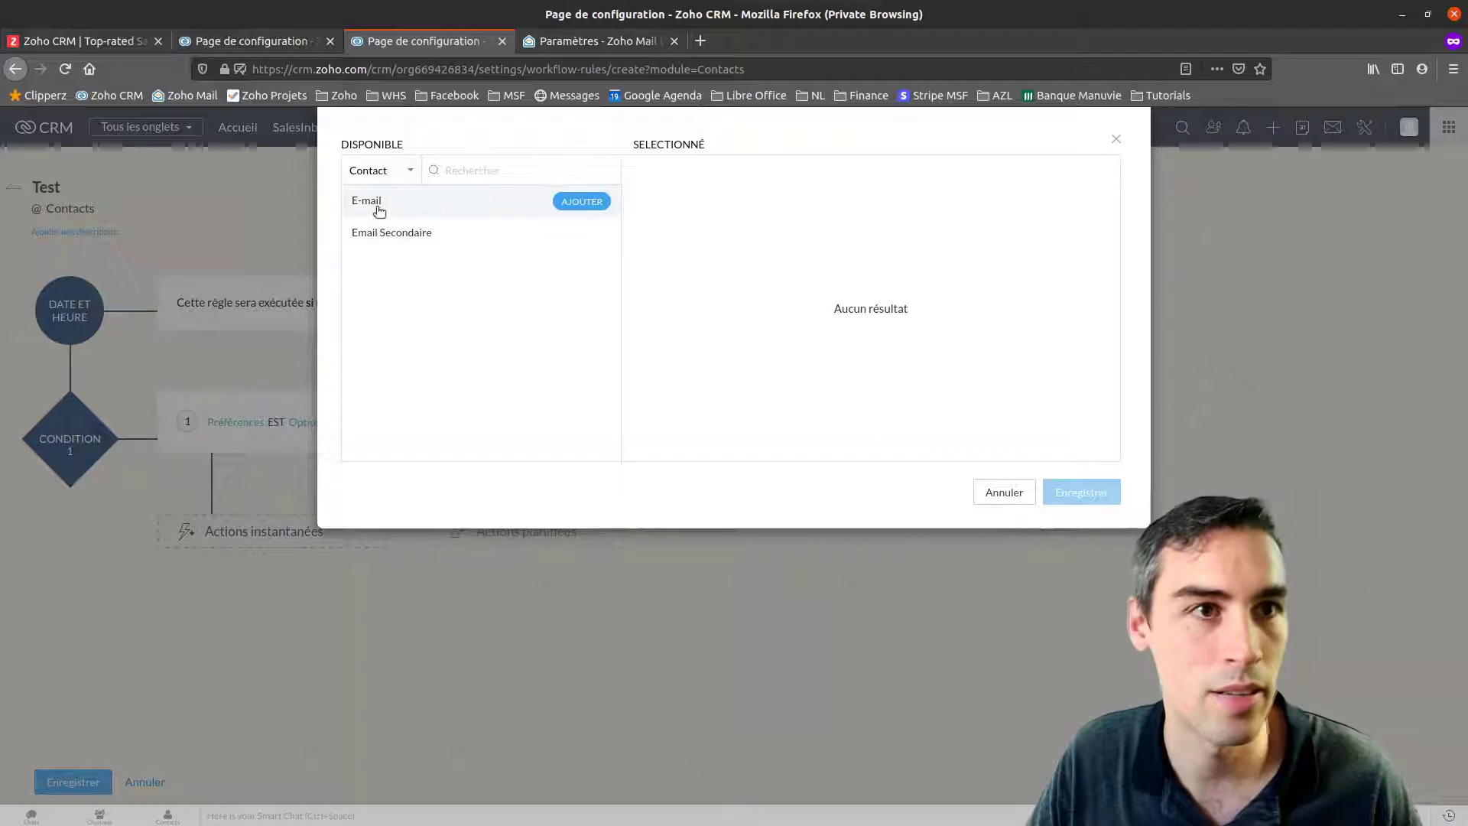
{"action": "left_click", "coordinate": [590, 201]}
{"action": "left_click", "coordinate": [1083, 493]}
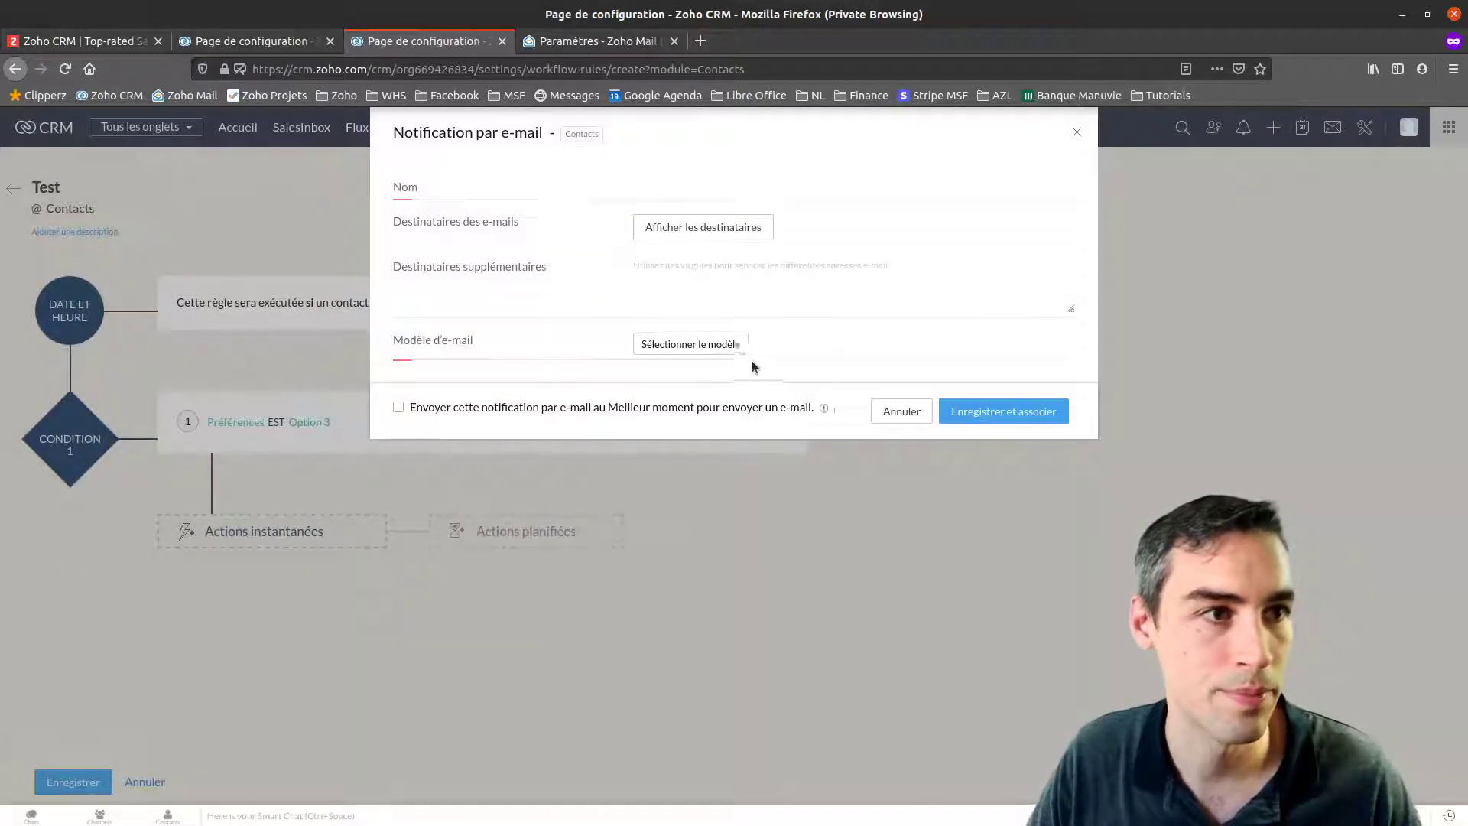
{"action": "left_click", "coordinate": [708, 346]}
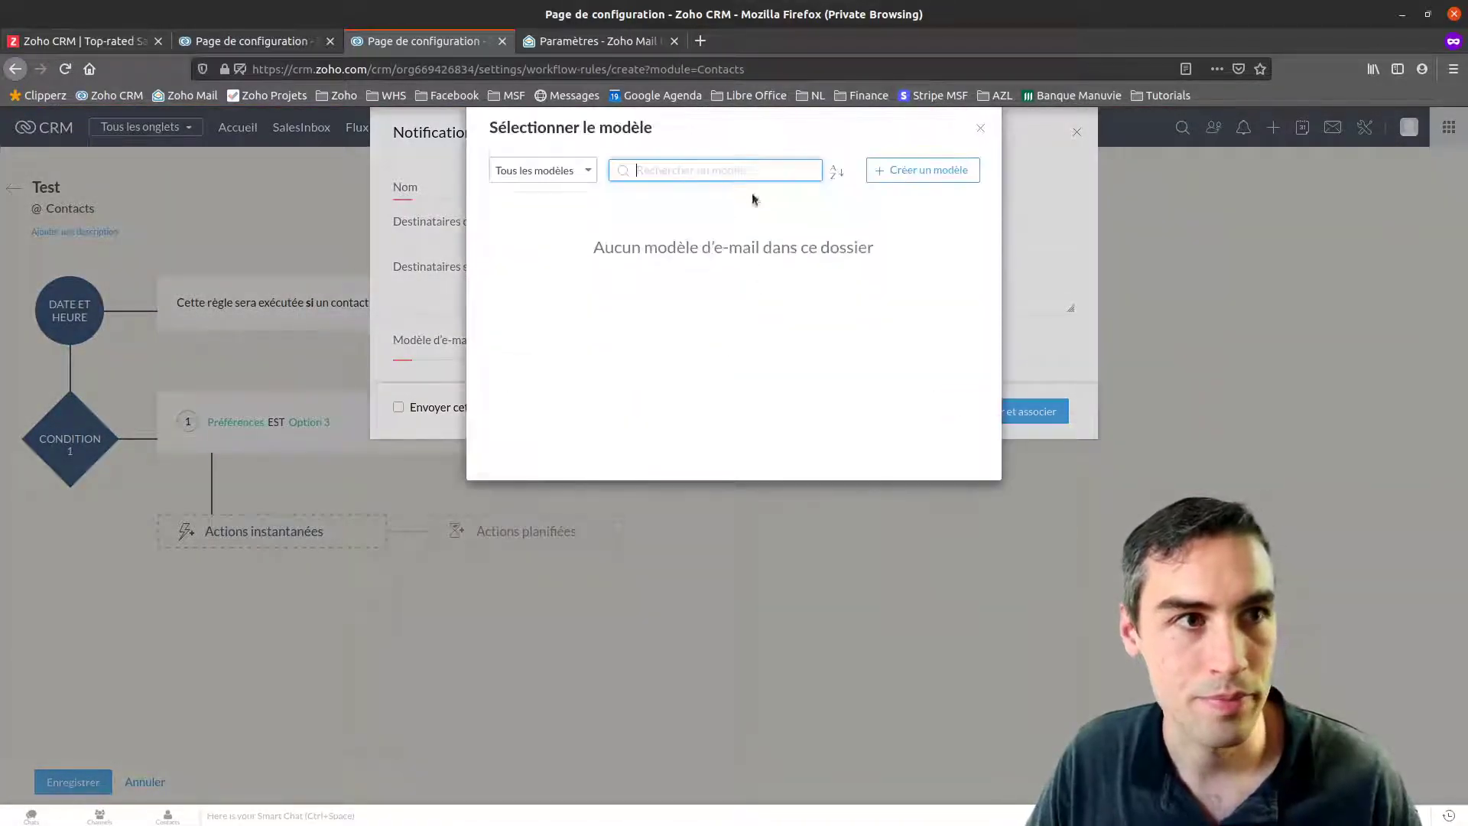
{"action": "left_click", "coordinate": [960, 173]}
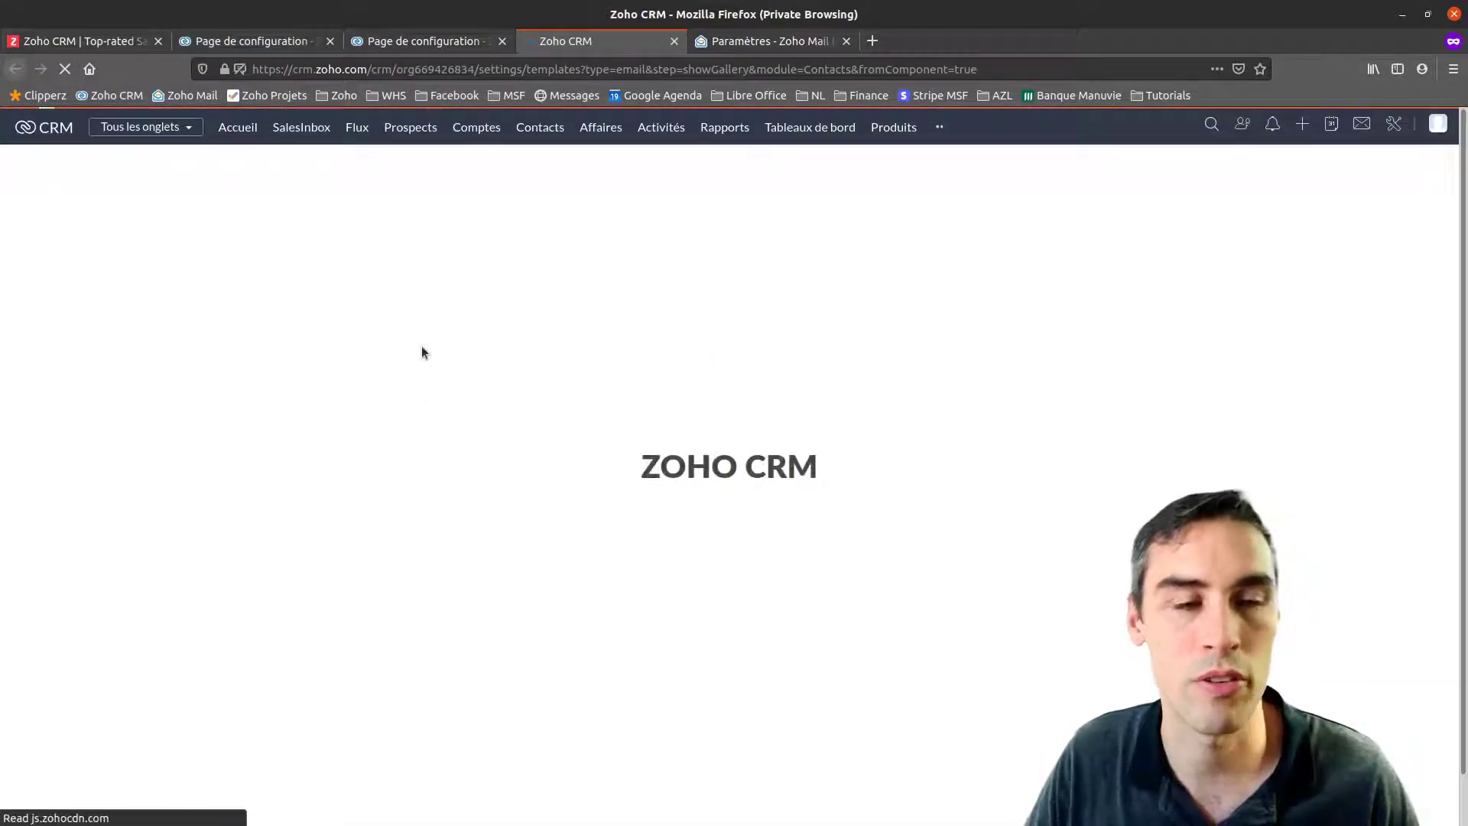
Build a one-column e-mail template named Test with subject test
{"action": "mouse_move", "coordinate": [316, 361]}
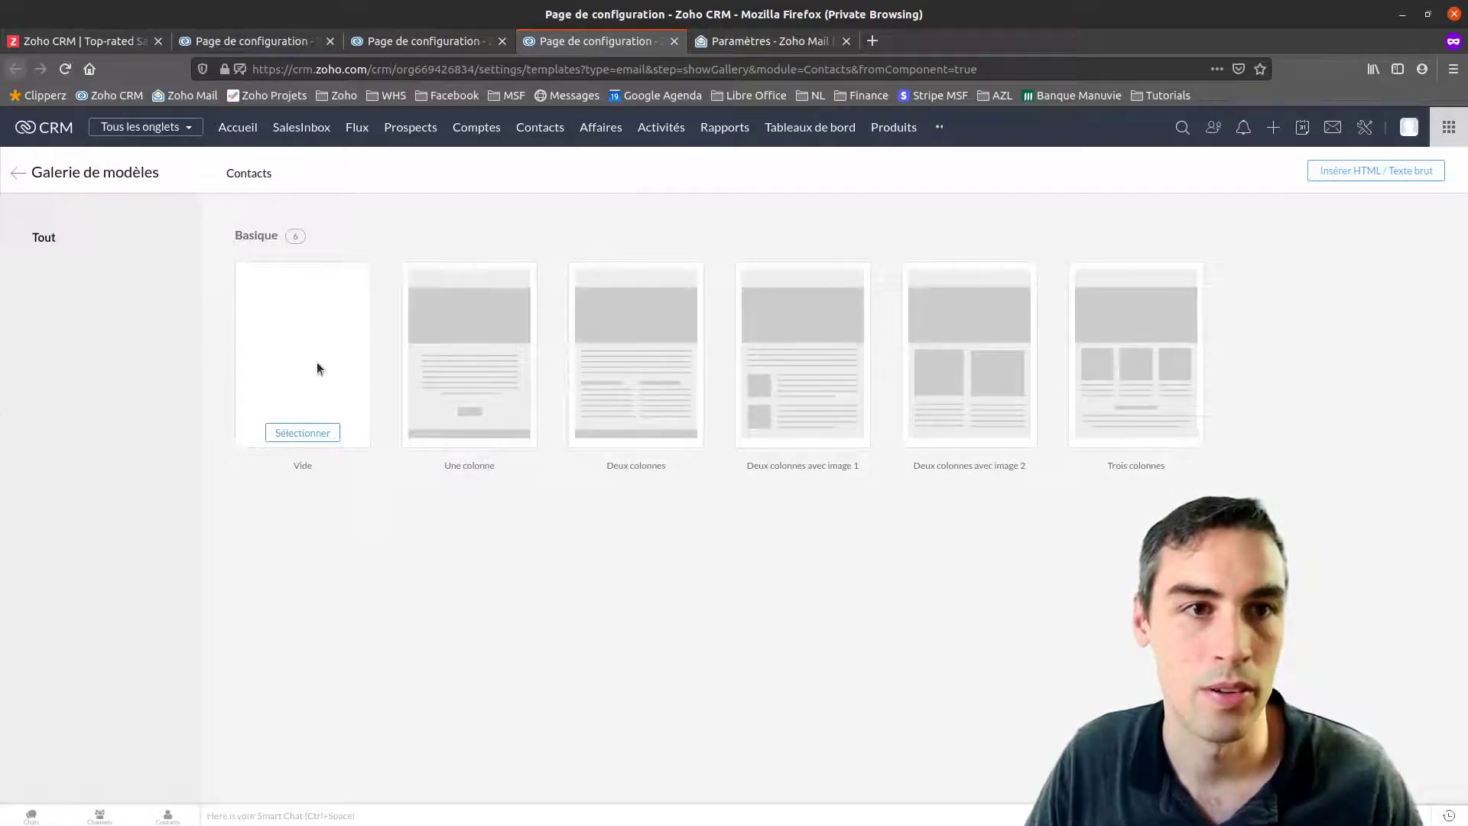
{"action": "left_click", "coordinate": [473, 434]}
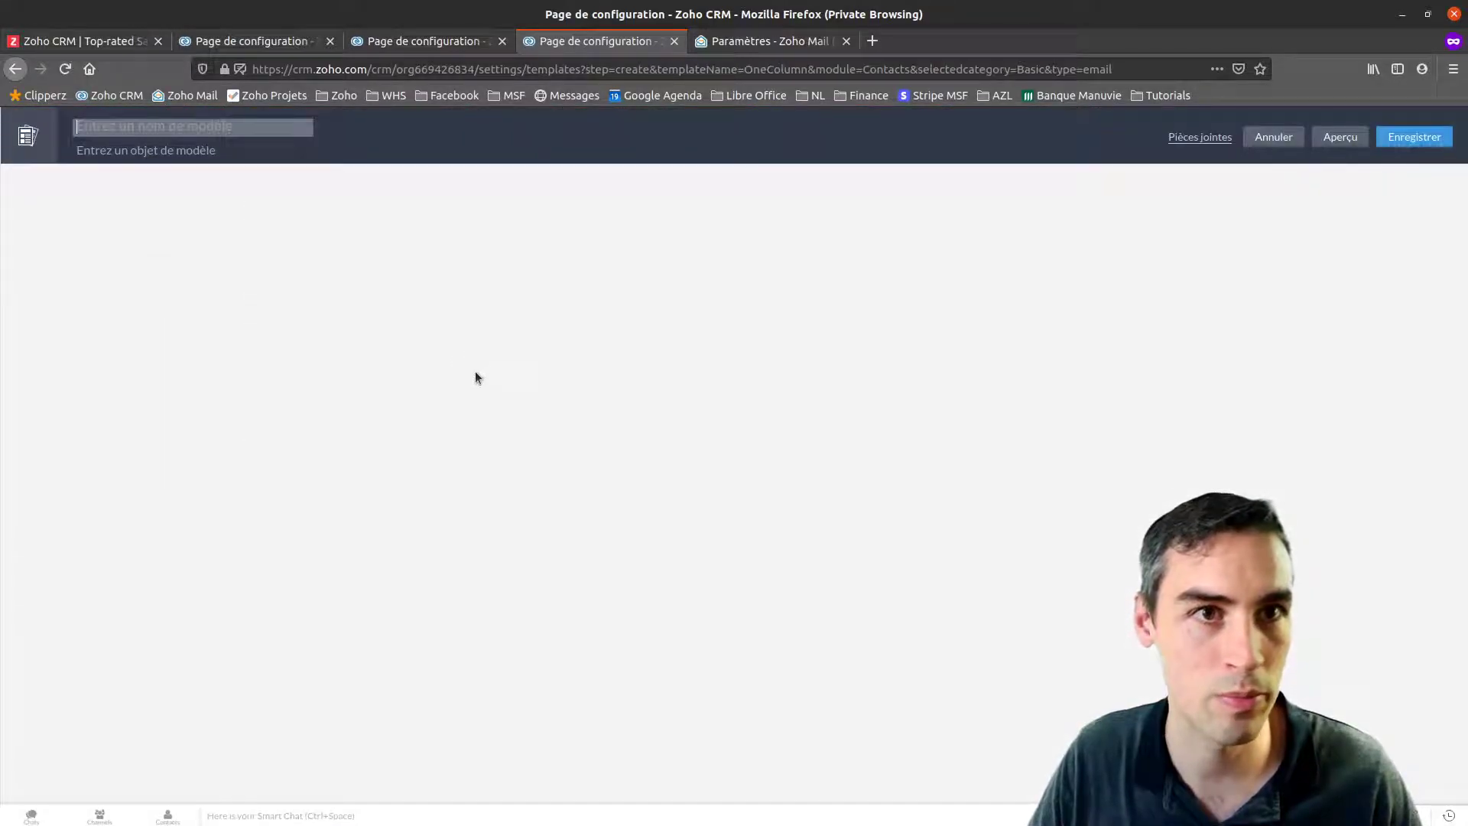
{"action": "left_click", "coordinate": [355, 388]}
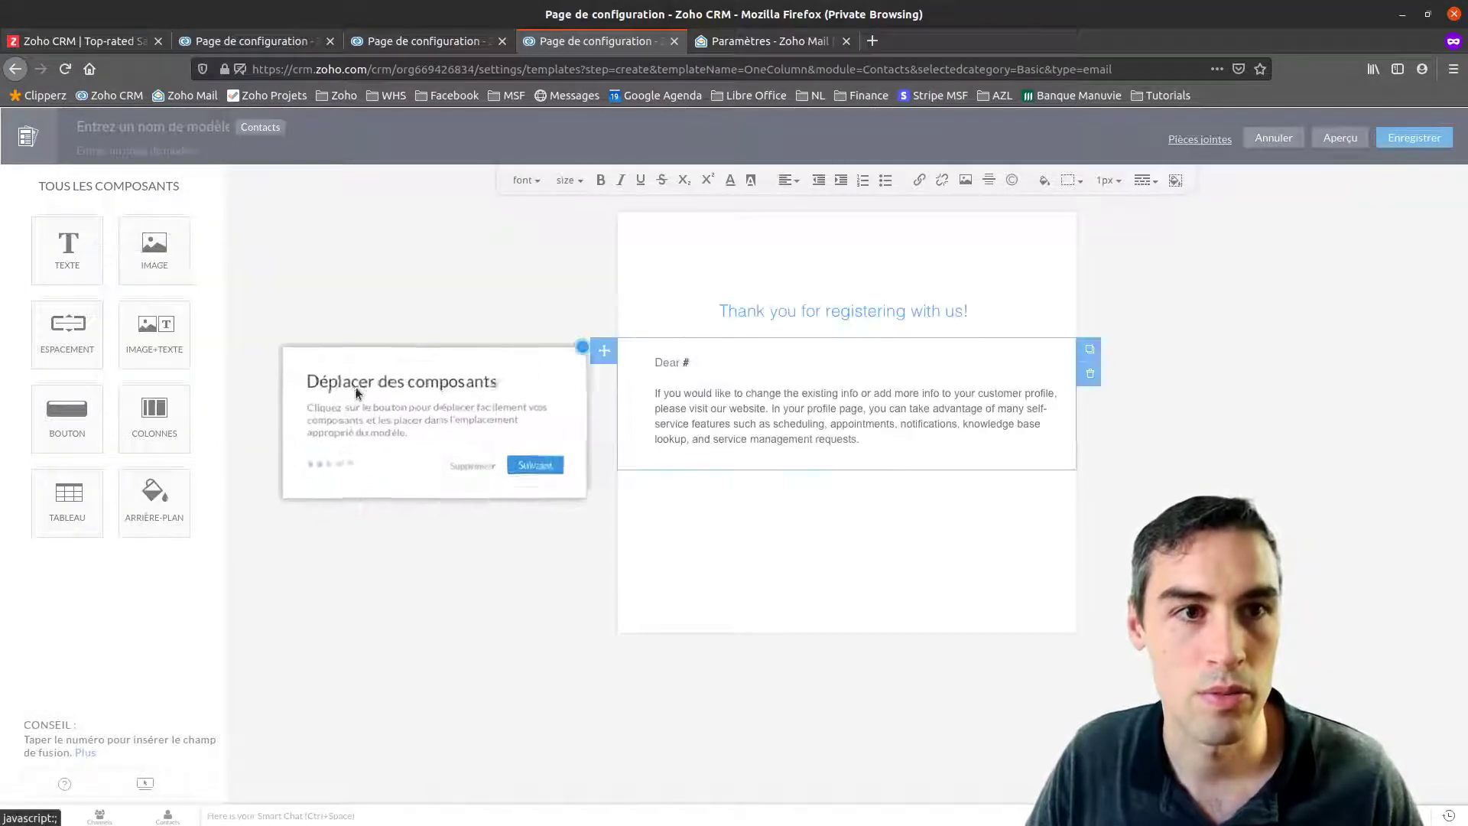
{"action": "left_click", "coordinate": [478, 466]}
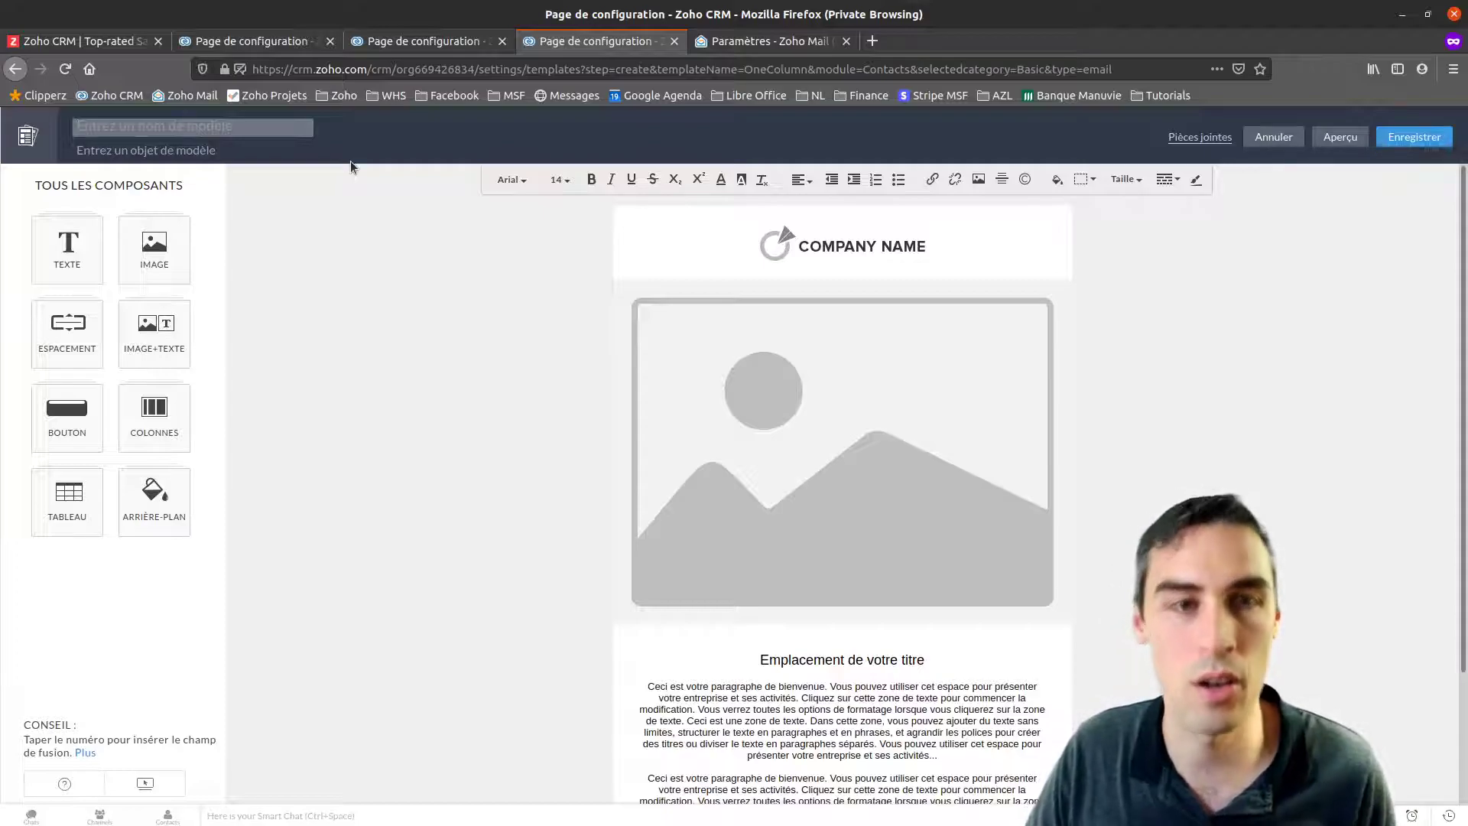
{"action": "type", "text": "Test"}
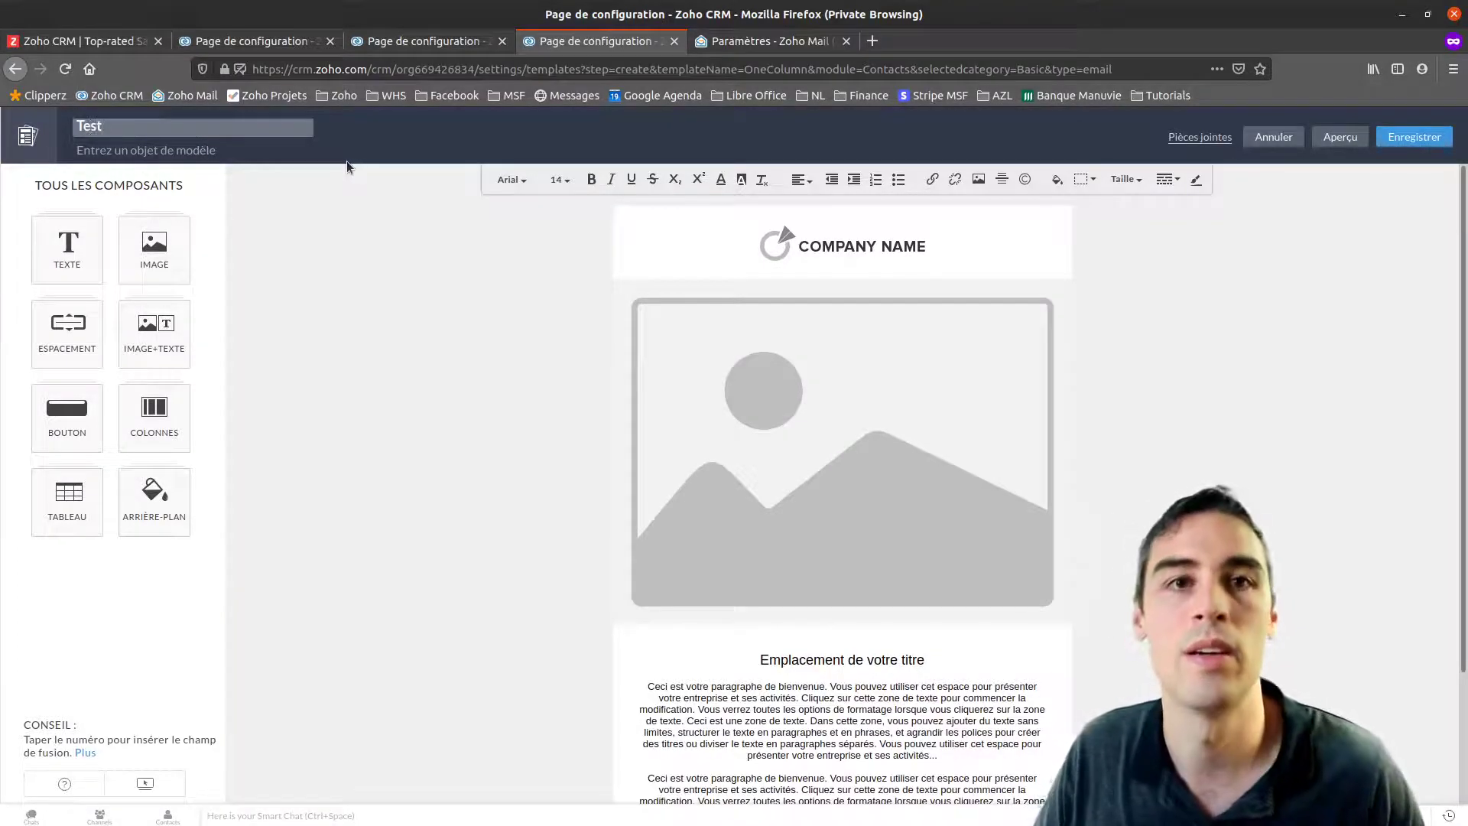
{"action": "left_click", "coordinate": [201, 154]}
{"action": "type", "text": "test"}
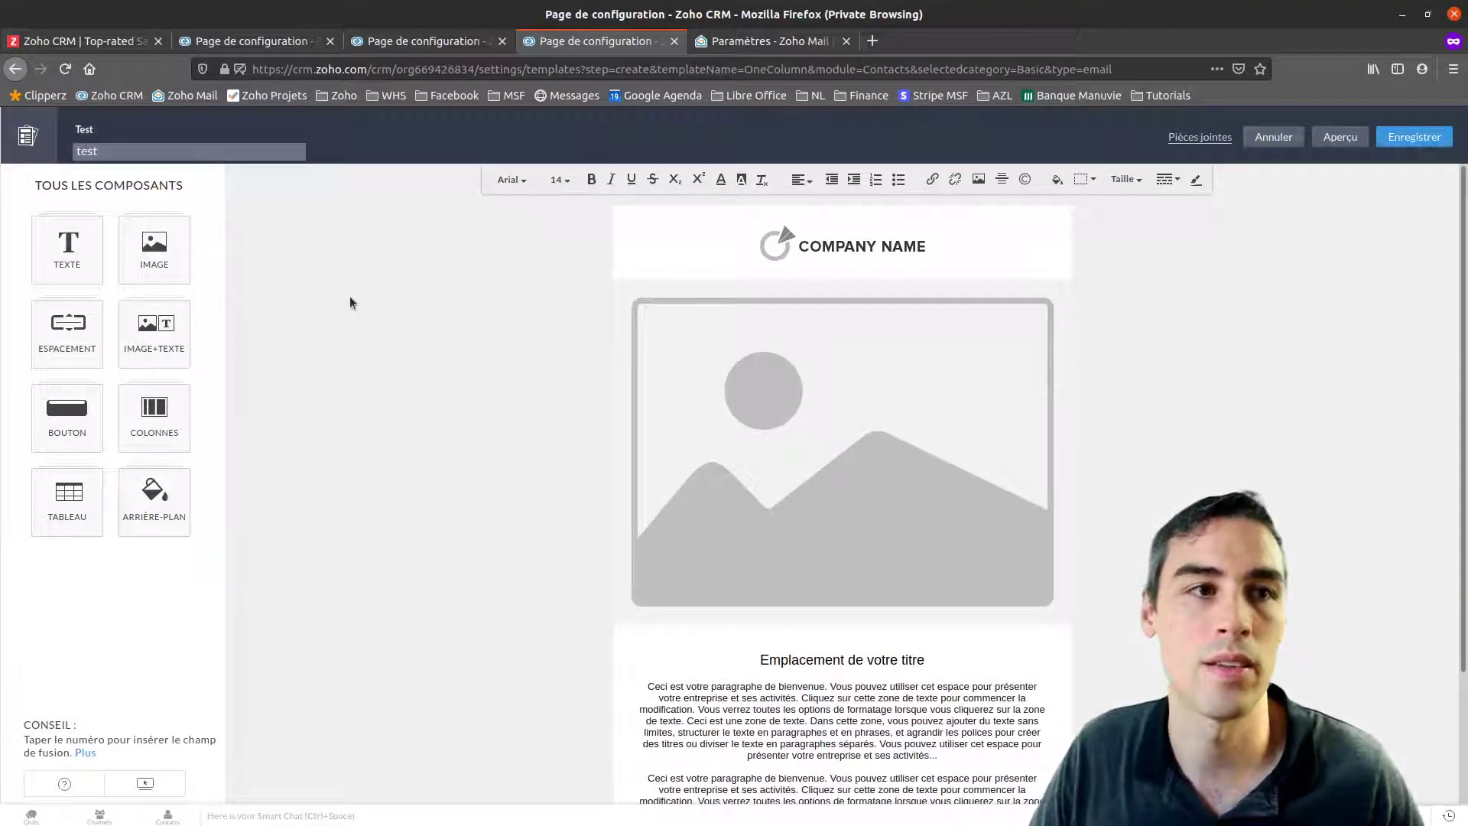
{"action": "left_click", "coordinate": [352, 301]}
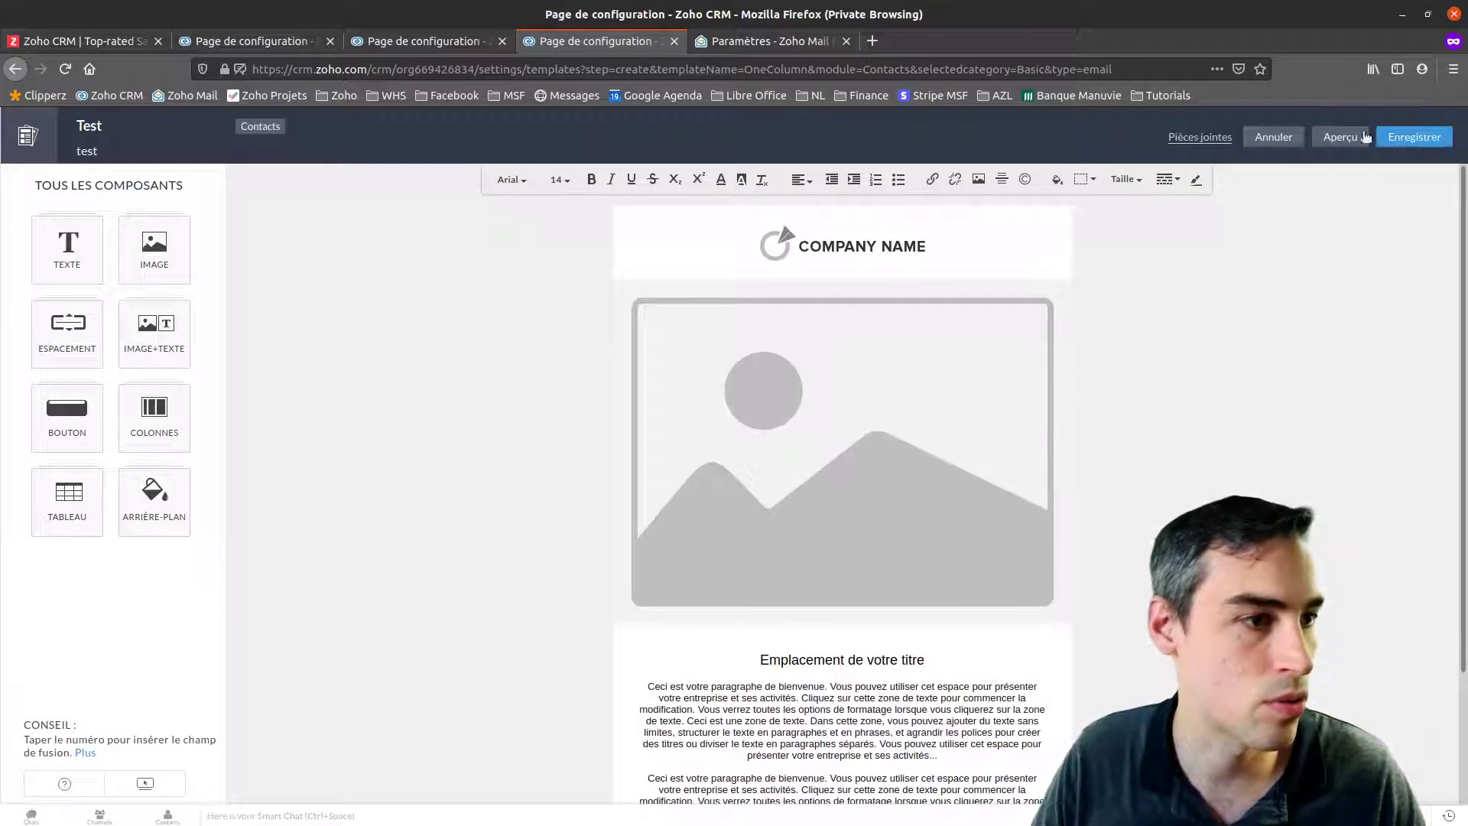
Save the Test template into the Modèles d'e-mails publics folder
{"action": "left_click", "coordinate": [1415, 138]}
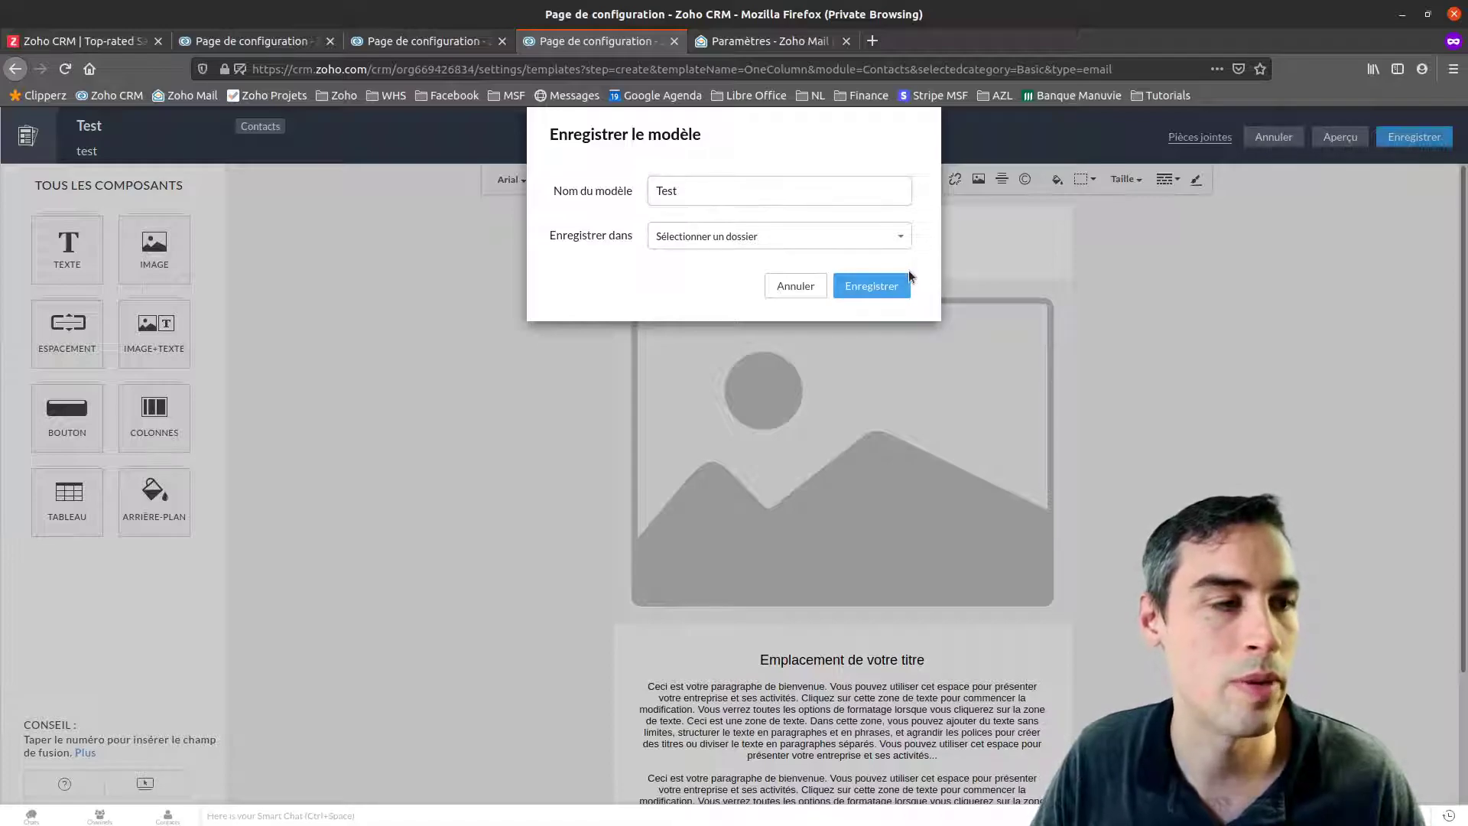
{"action": "left_click", "coordinate": [693, 242]}
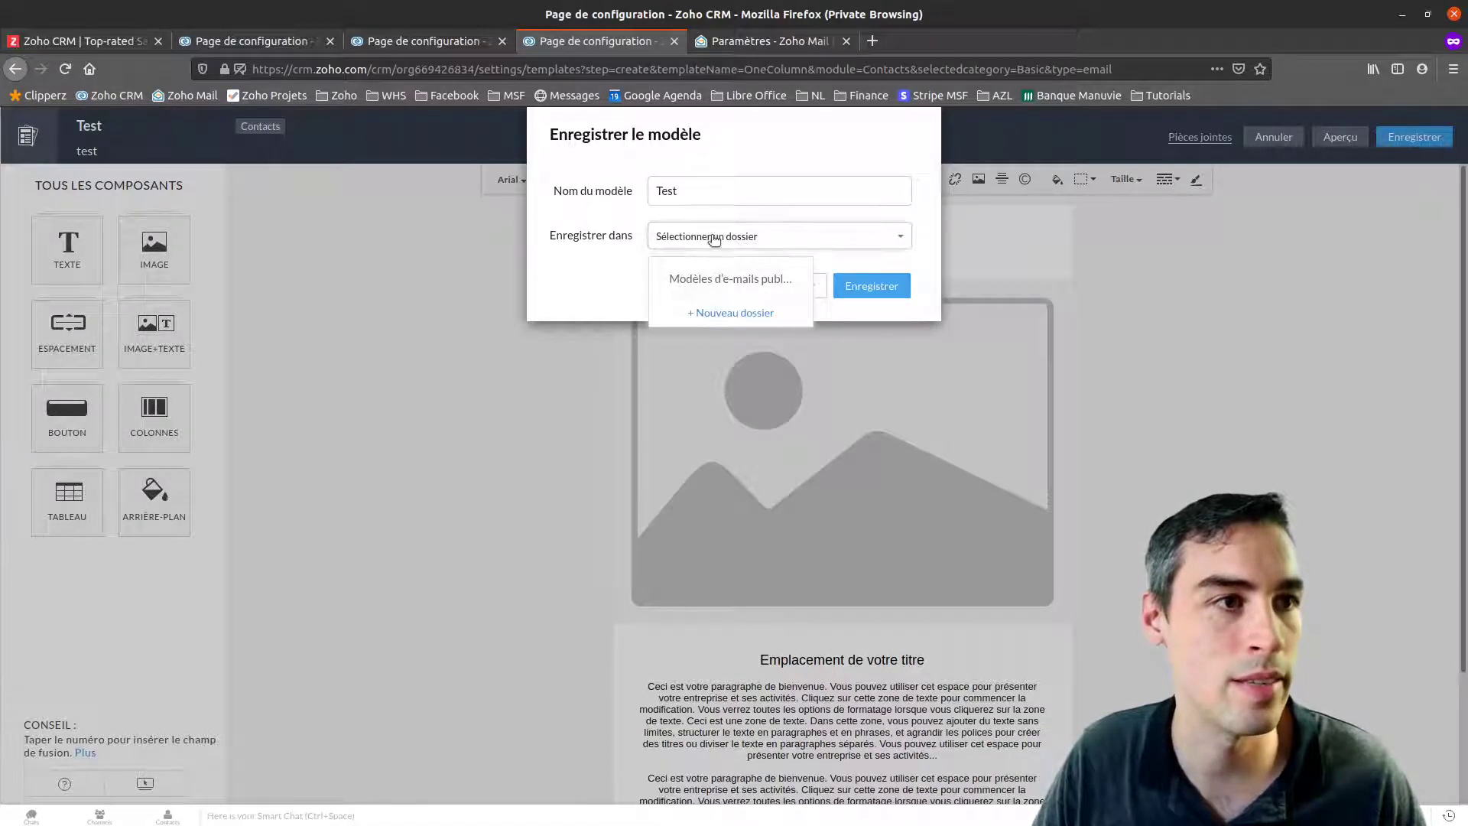
{"action": "left_click", "coordinate": [878, 287]}
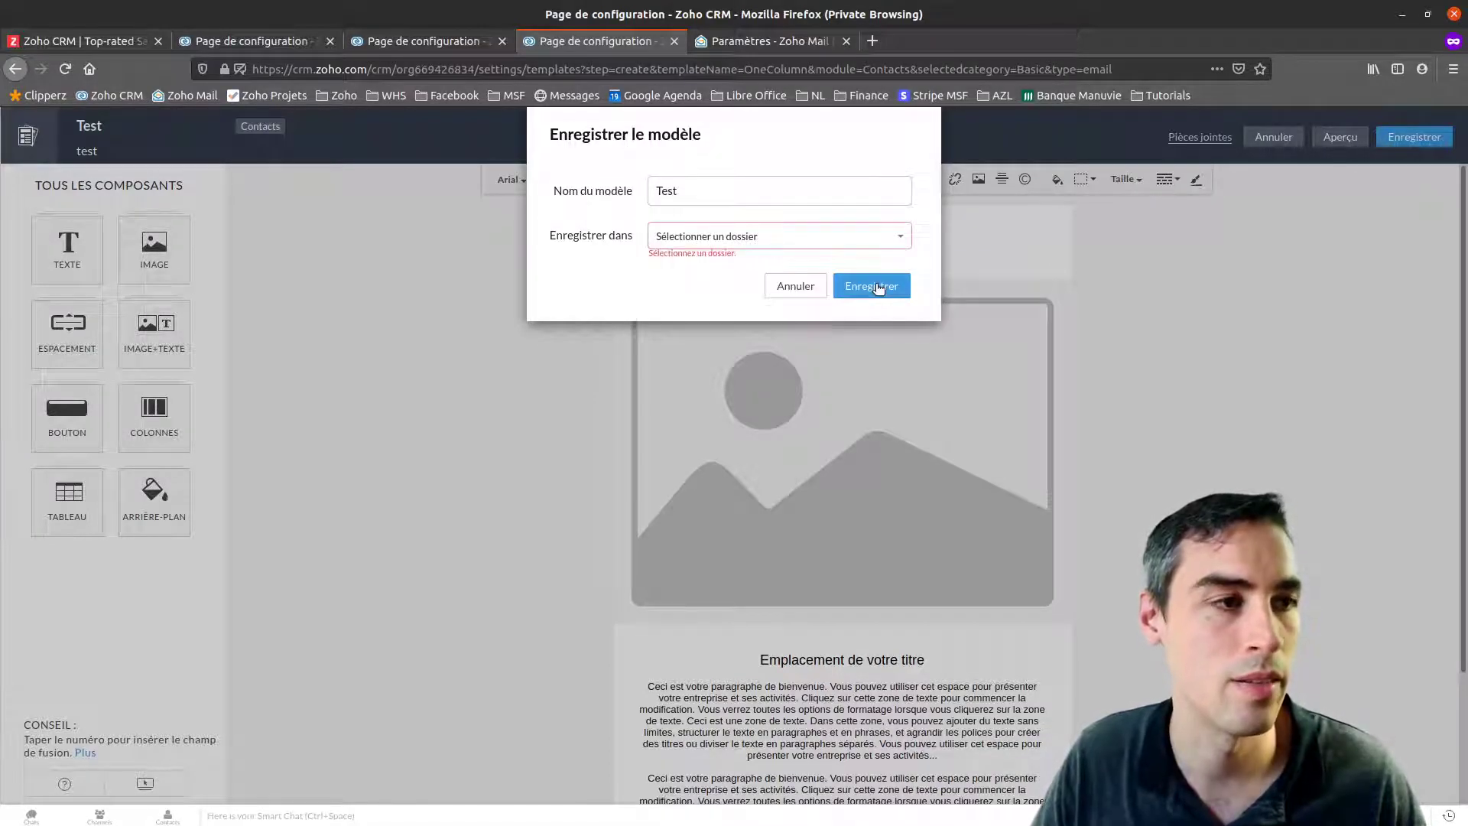
{"action": "left_click", "coordinate": [768, 243]}
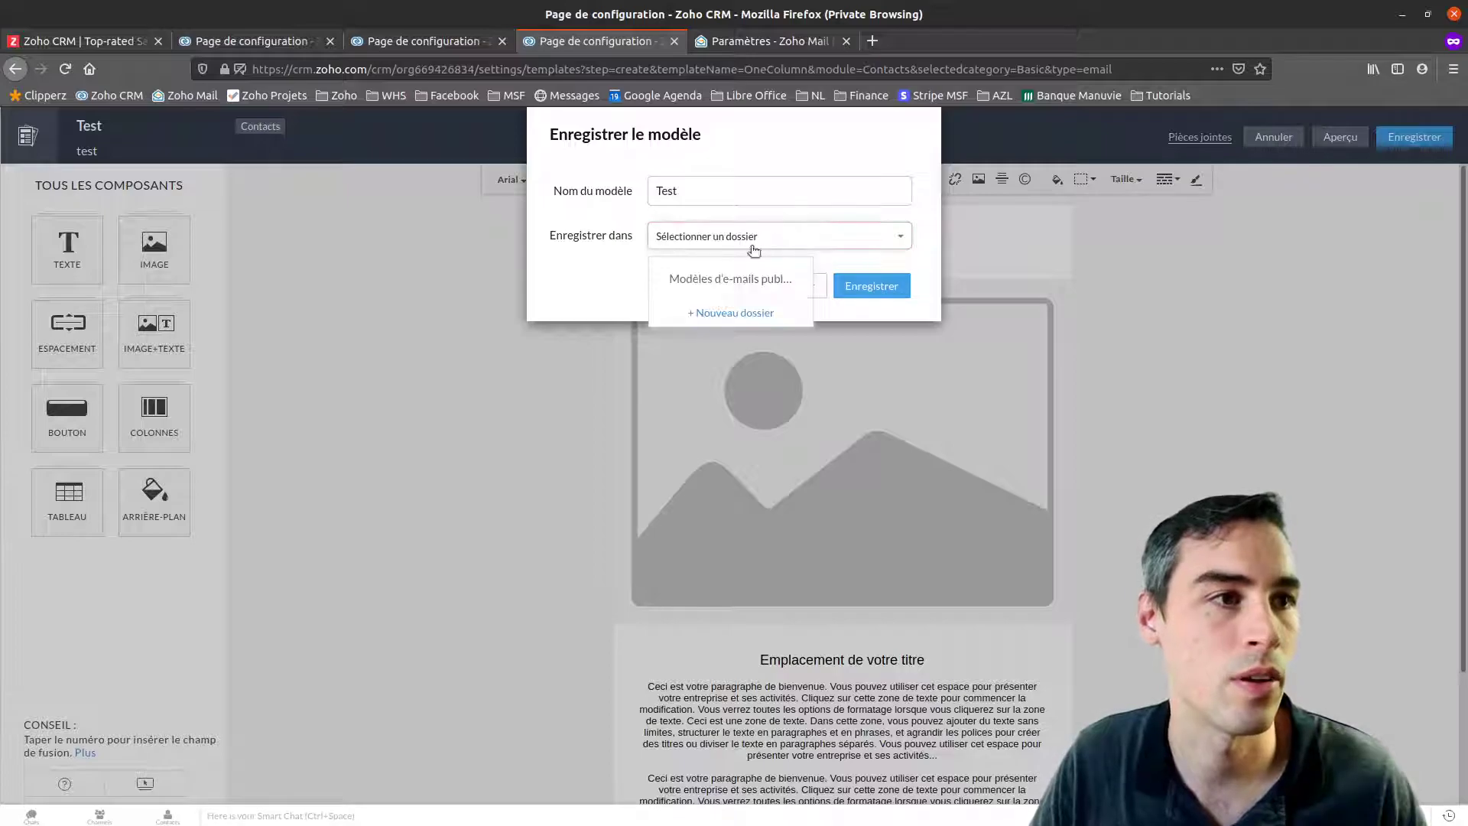
{"action": "left_click", "coordinate": [715, 281]}
{"action": "left_click", "coordinate": [871, 286]}
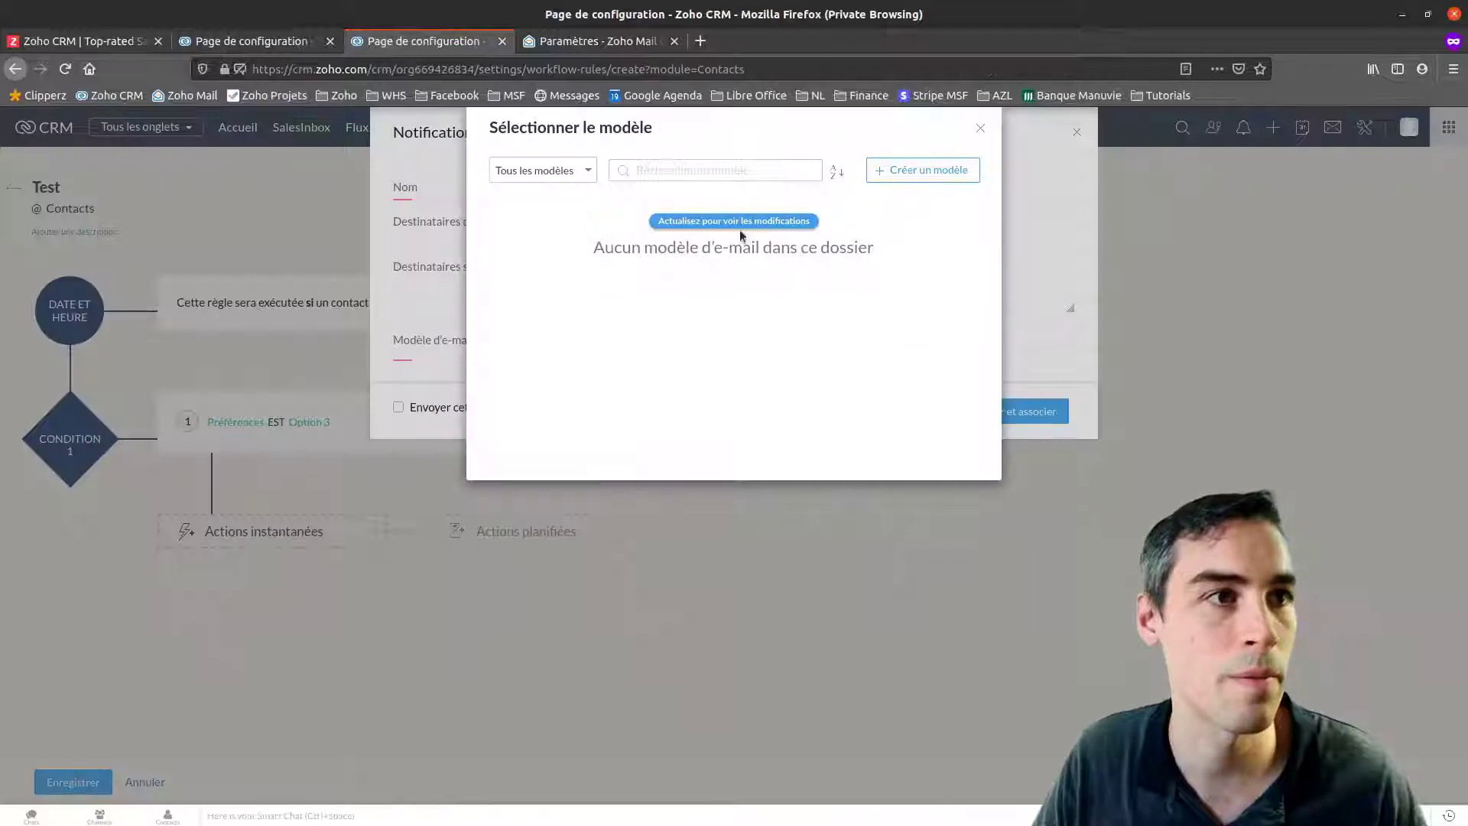
Select the Test template for the existing notification, then abandon that unnamed notification form
{"action": "left_click", "coordinate": [750, 221]}
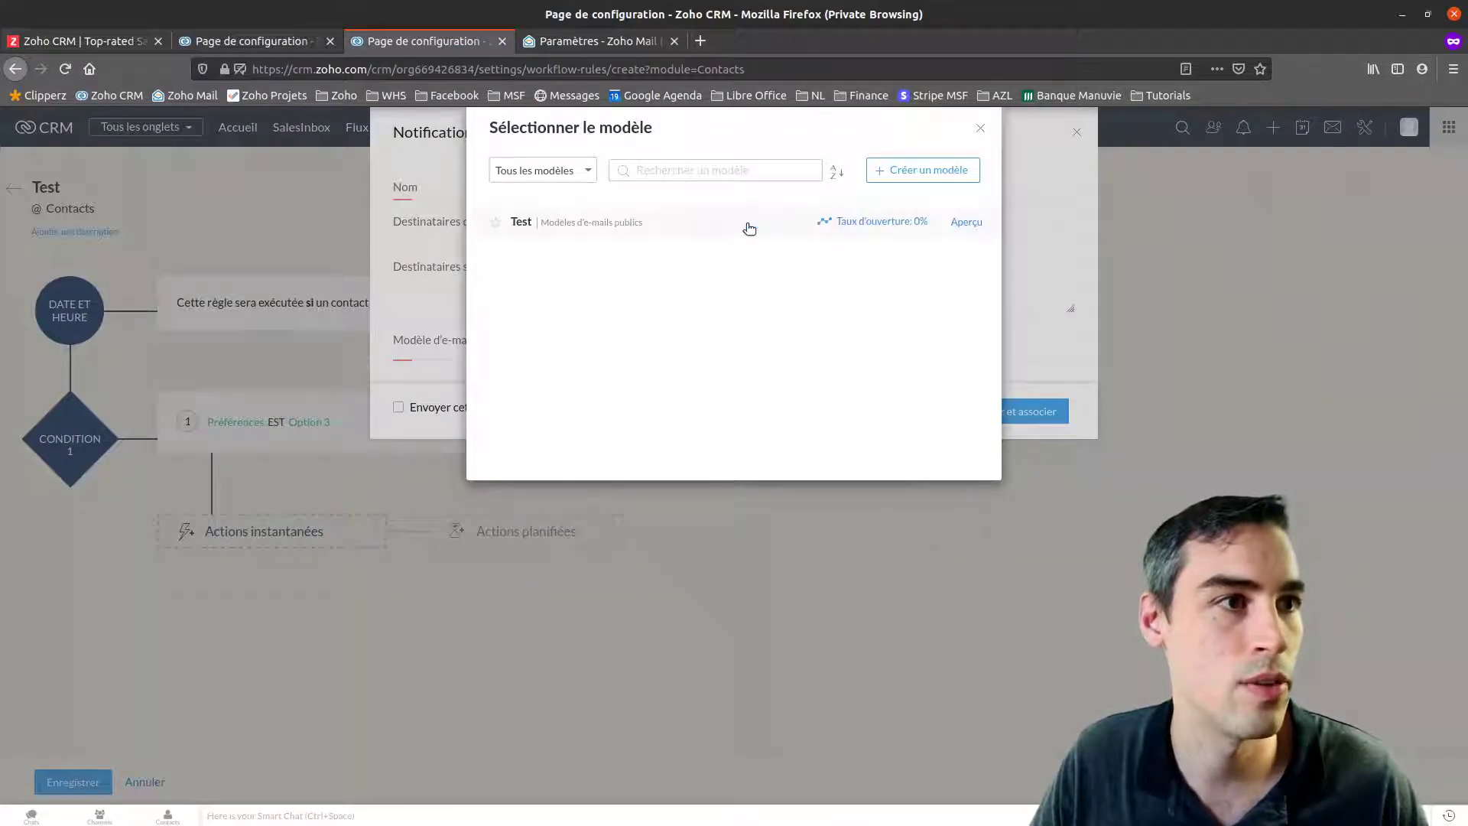
{"action": "left_click", "coordinate": [635, 227]}
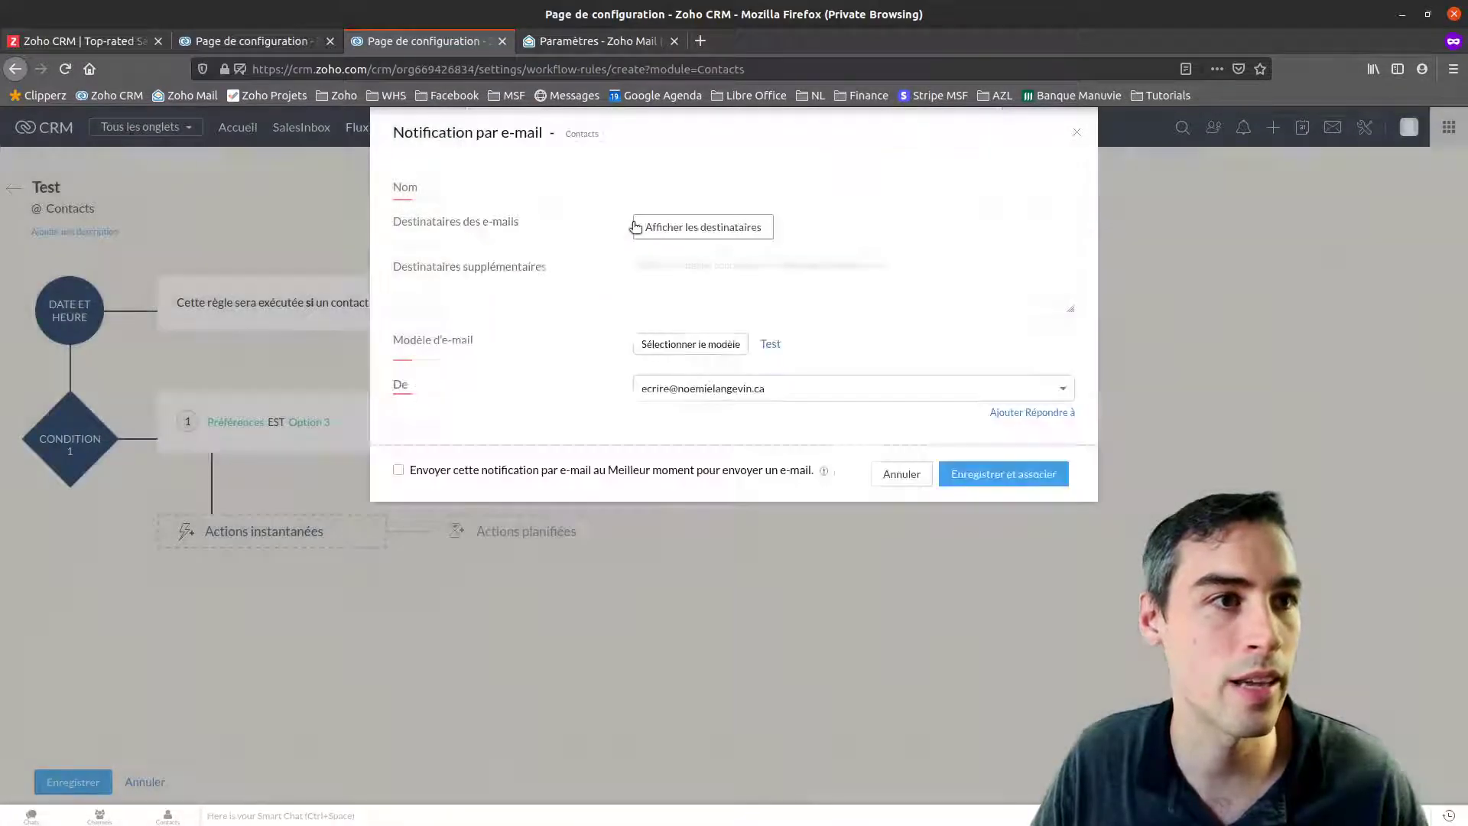
{"action": "left_click", "coordinate": [1011, 475]}
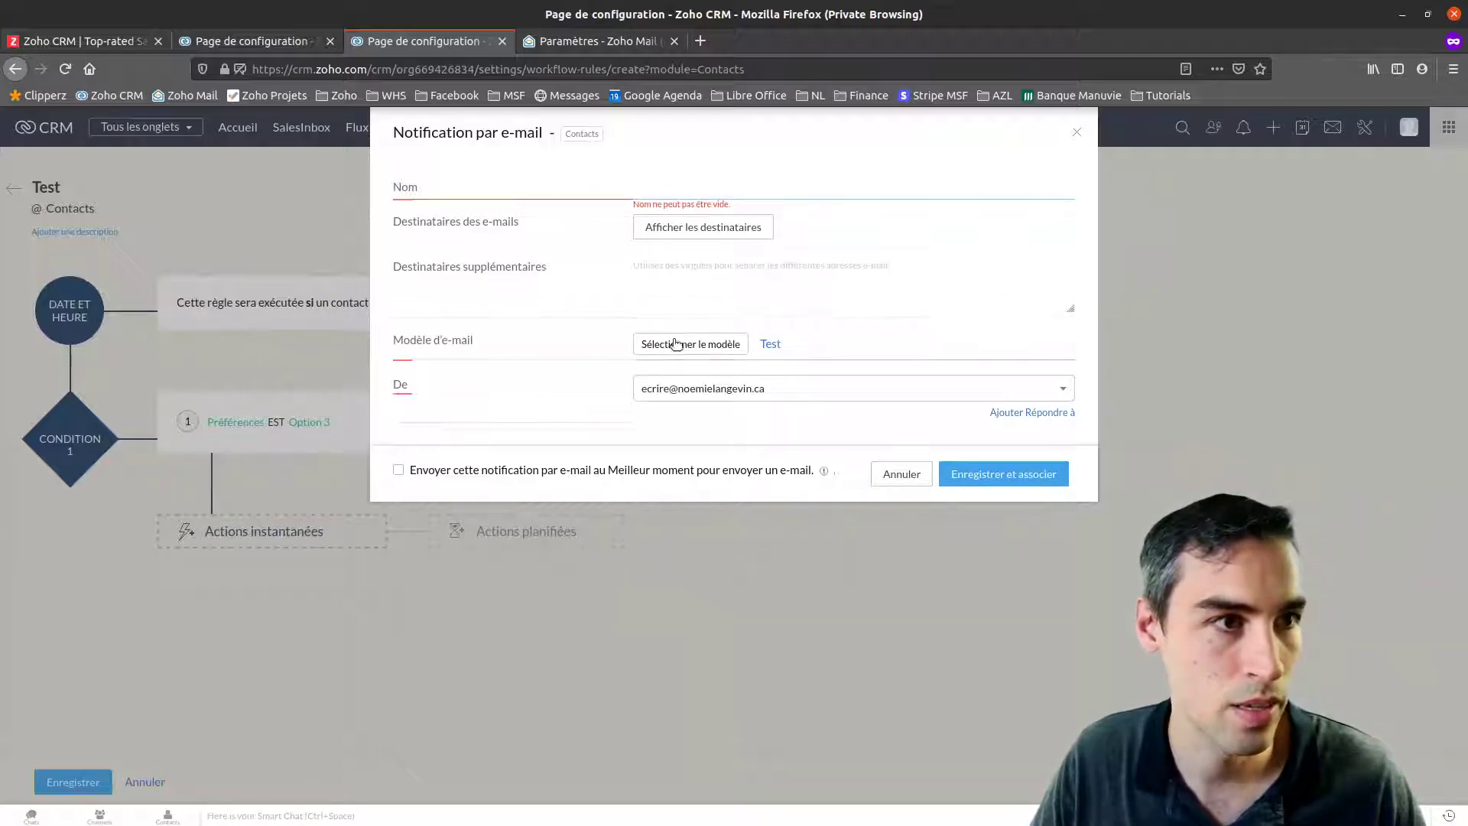
{"action": "left_click", "coordinate": [685, 182]}
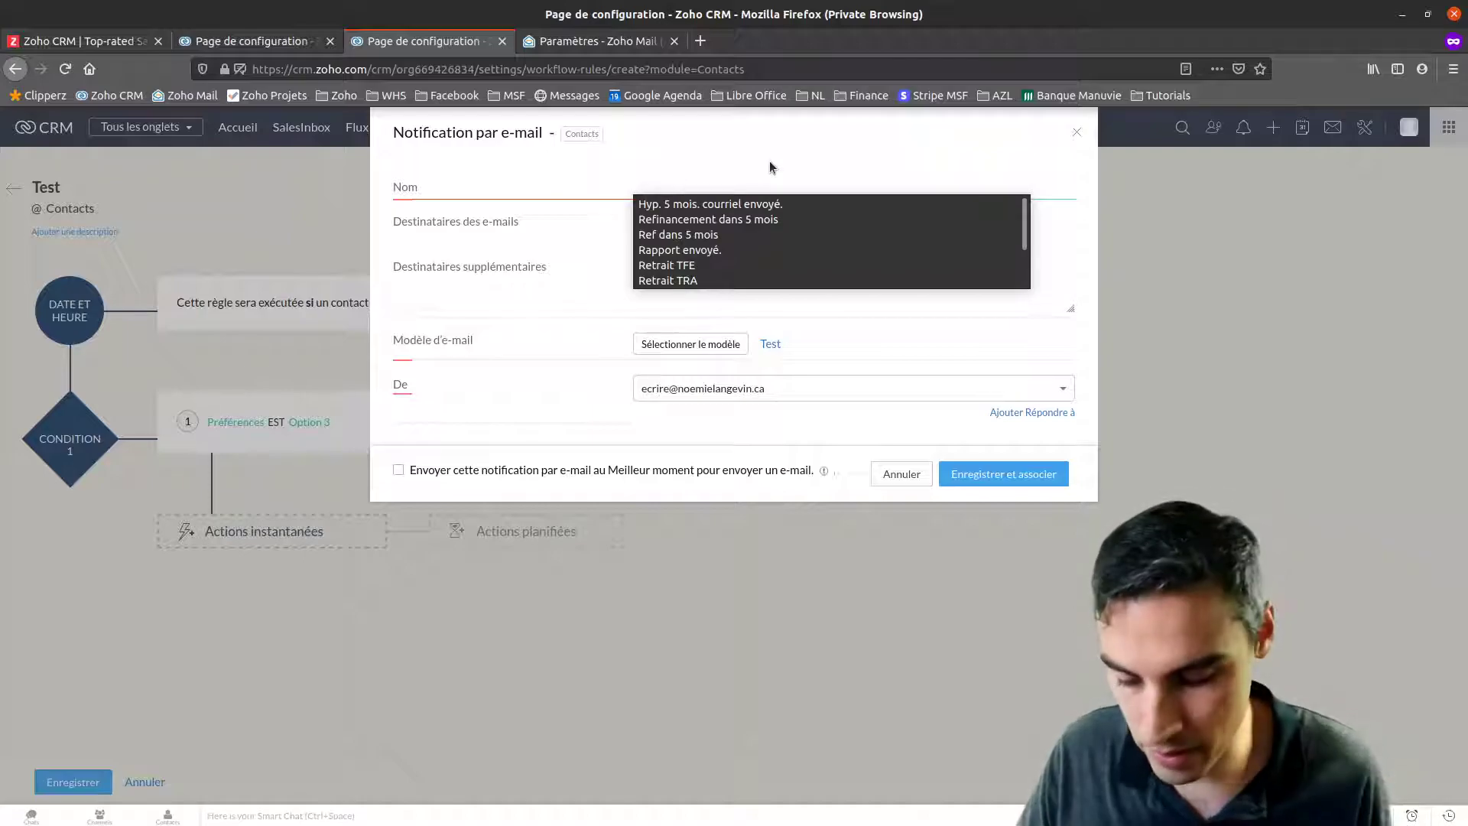
{"action": "key", "text": "Escape"}
{"action": "key", "text": "Escape"}
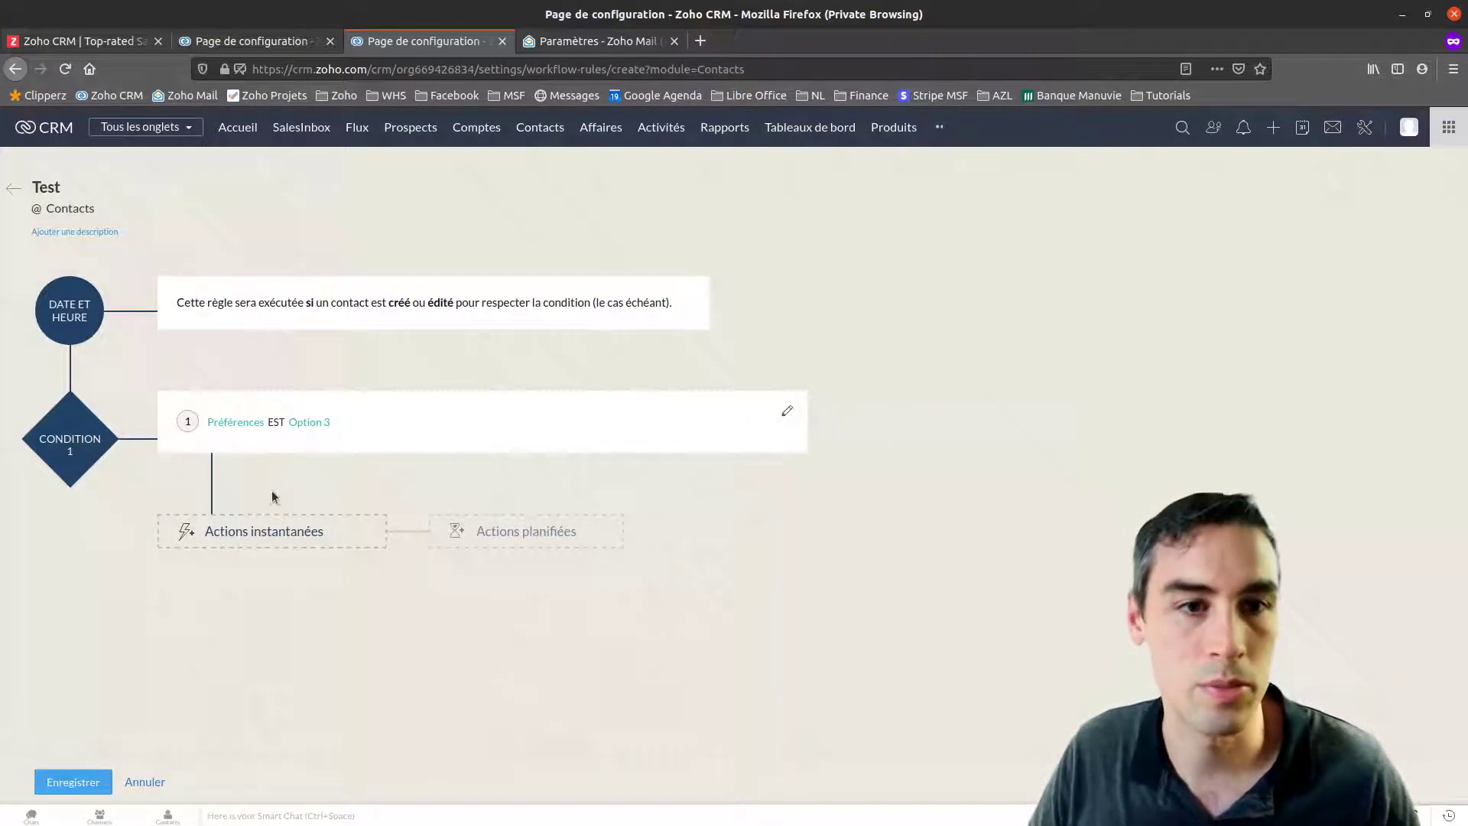
Add an e-mail notification named test to the contact's E-mail using template Test, saved and associated
{"action": "left_click", "coordinate": [239, 531]}
{"action": "left_click", "coordinate": [215, 618]}
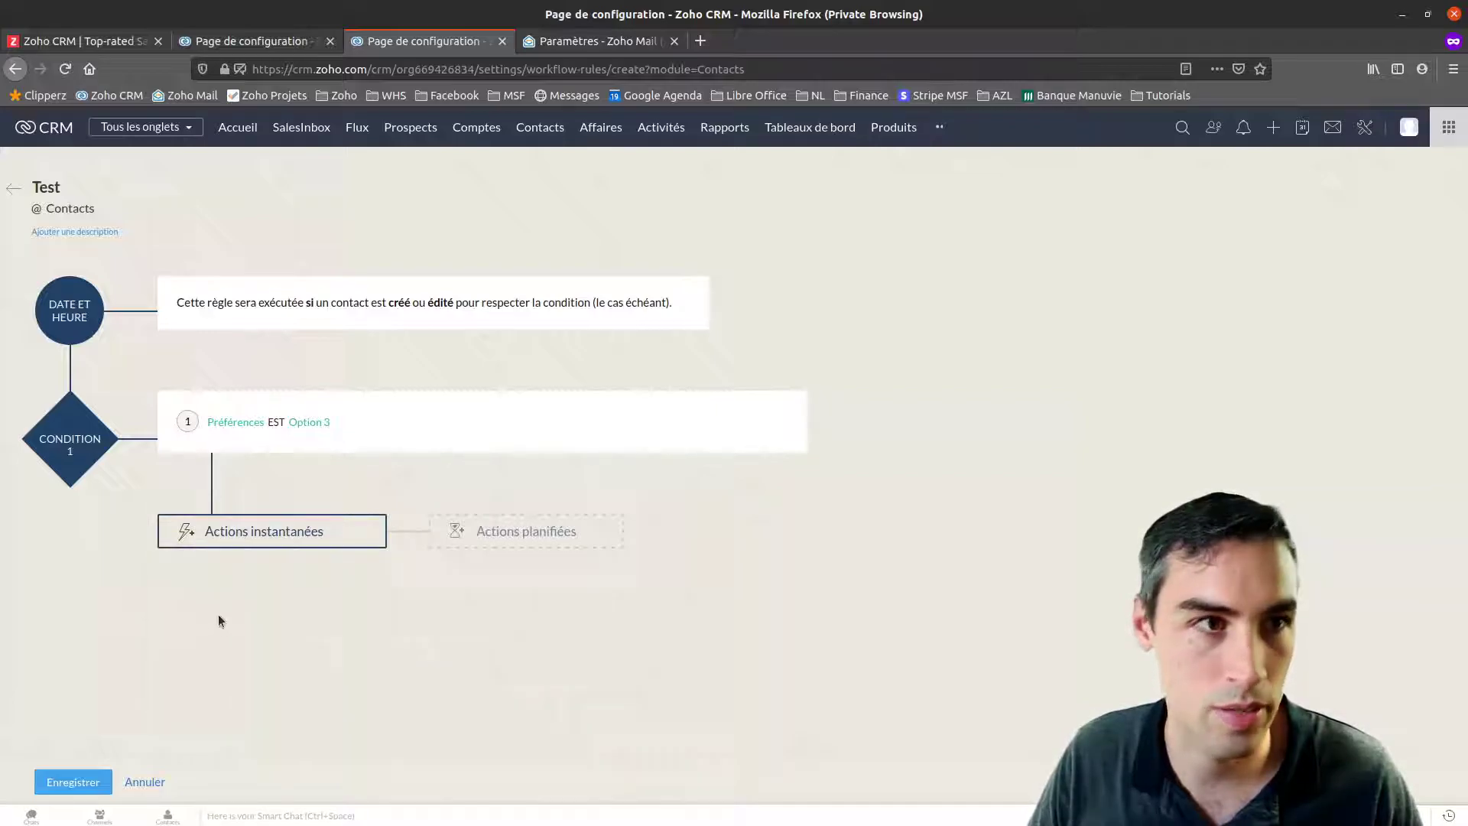
{"action": "type", "text": "test"}
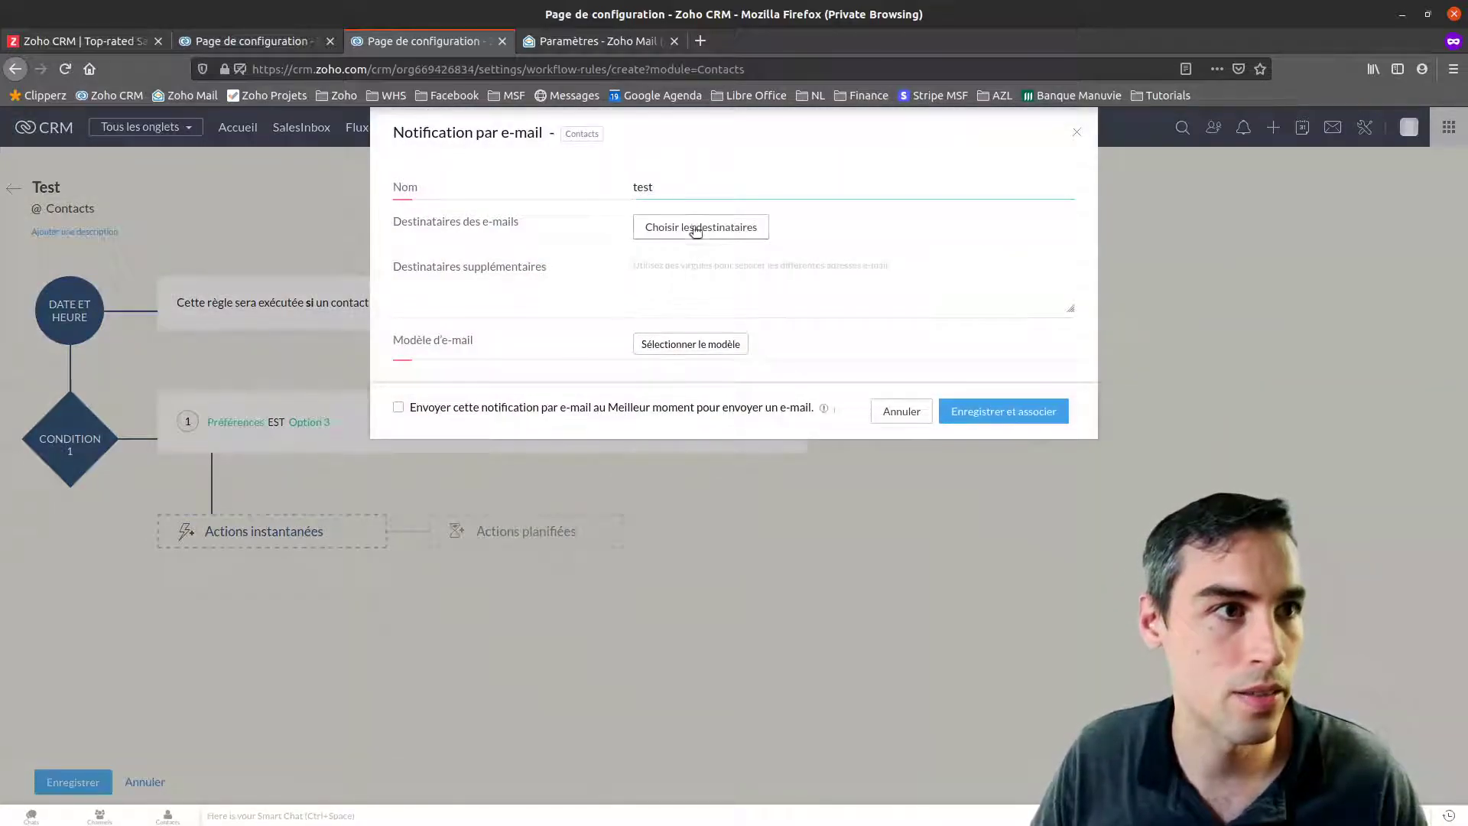
{"action": "left_click", "coordinate": [689, 227]}
{"action": "left_click", "coordinate": [585, 201]}
{"action": "left_click", "coordinate": [586, 202]}
{"action": "left_click", "coordinate": [816, 209]}
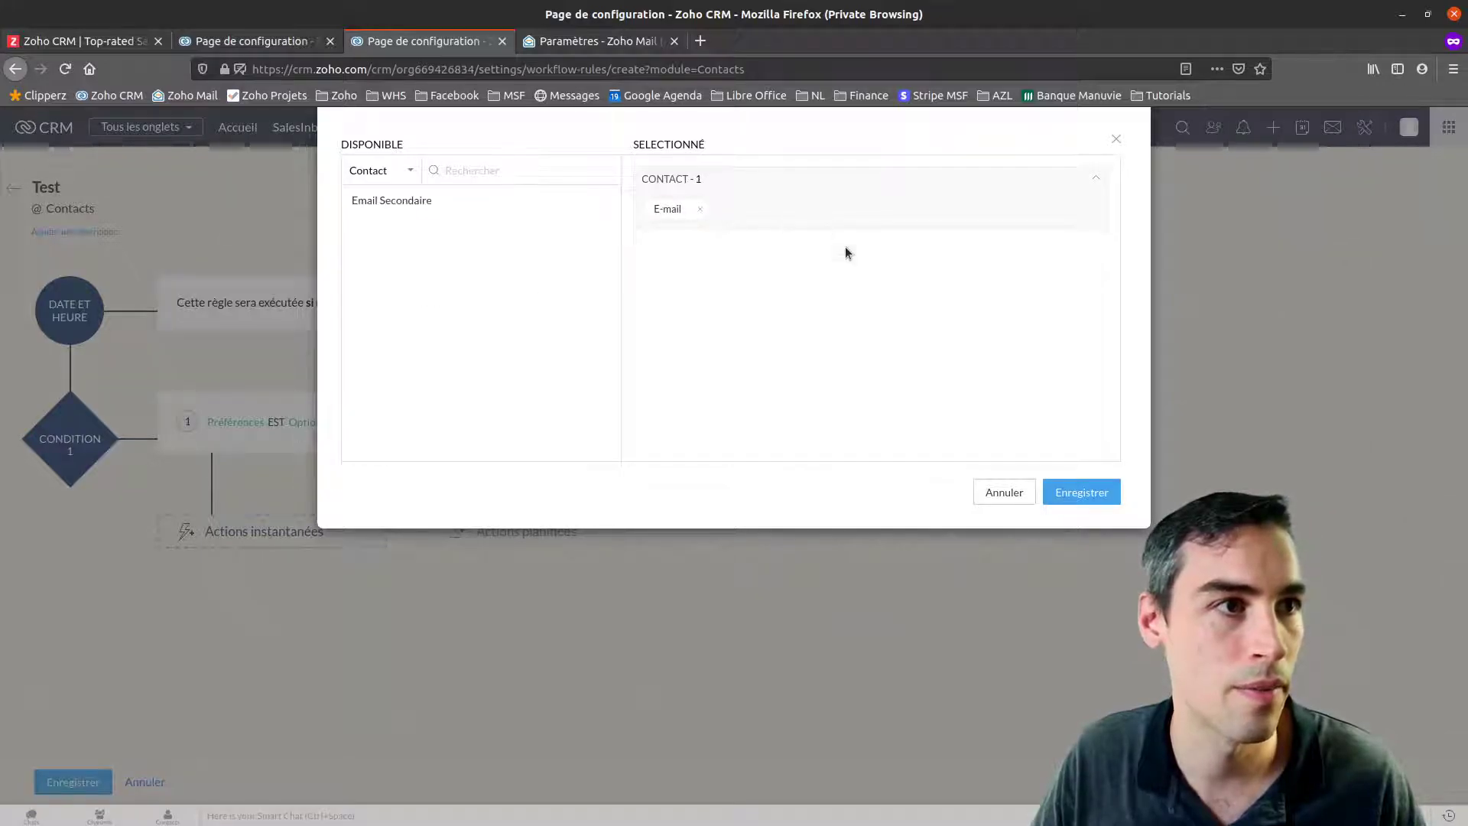
{"action": "left_click", "coordinate": [1081, 492]}
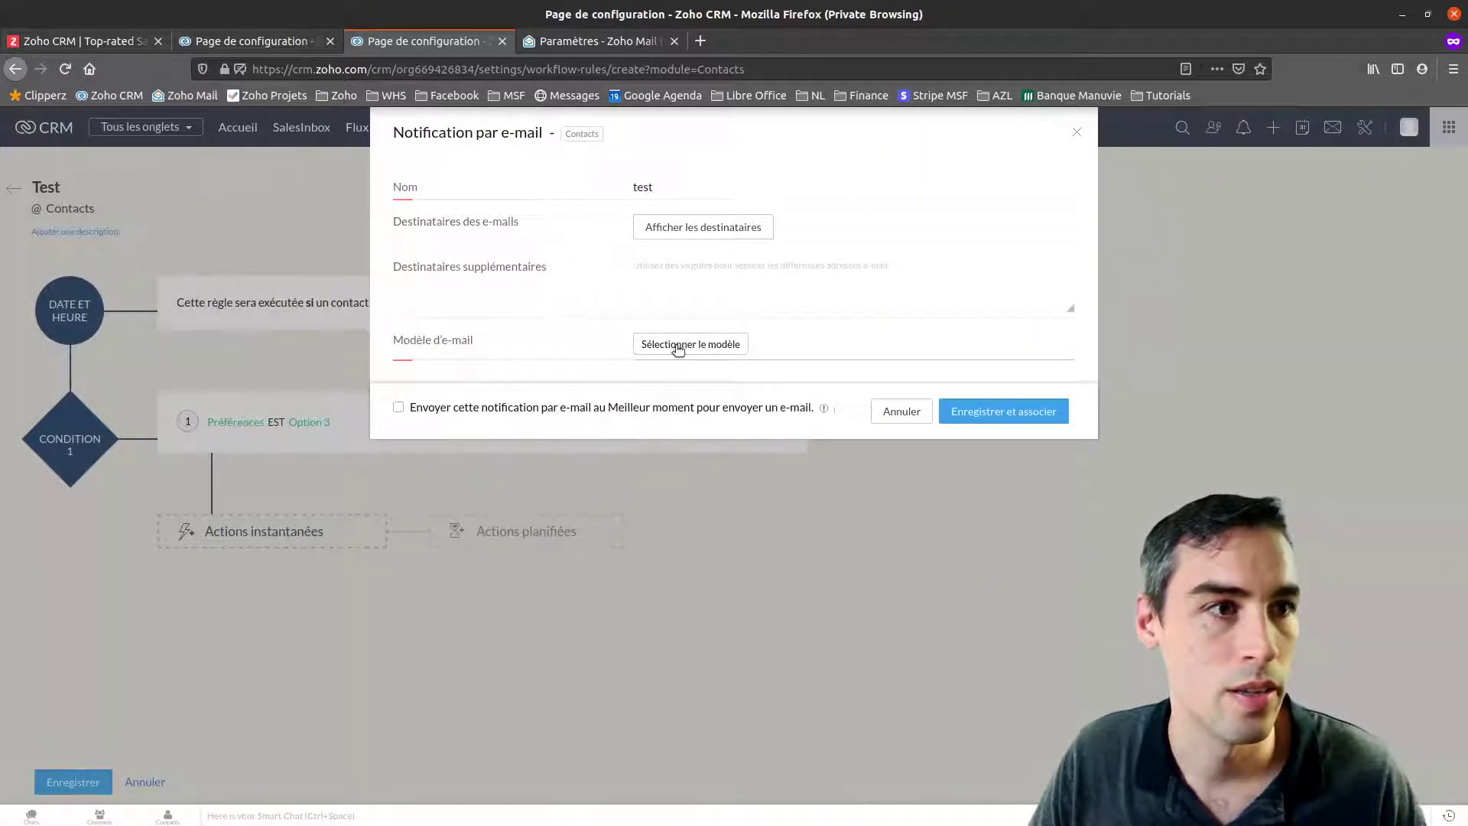
{"action": "left_click", "coordinate": [678, 346]}
{"action": "left_click", "coordinate": [575, 228]}
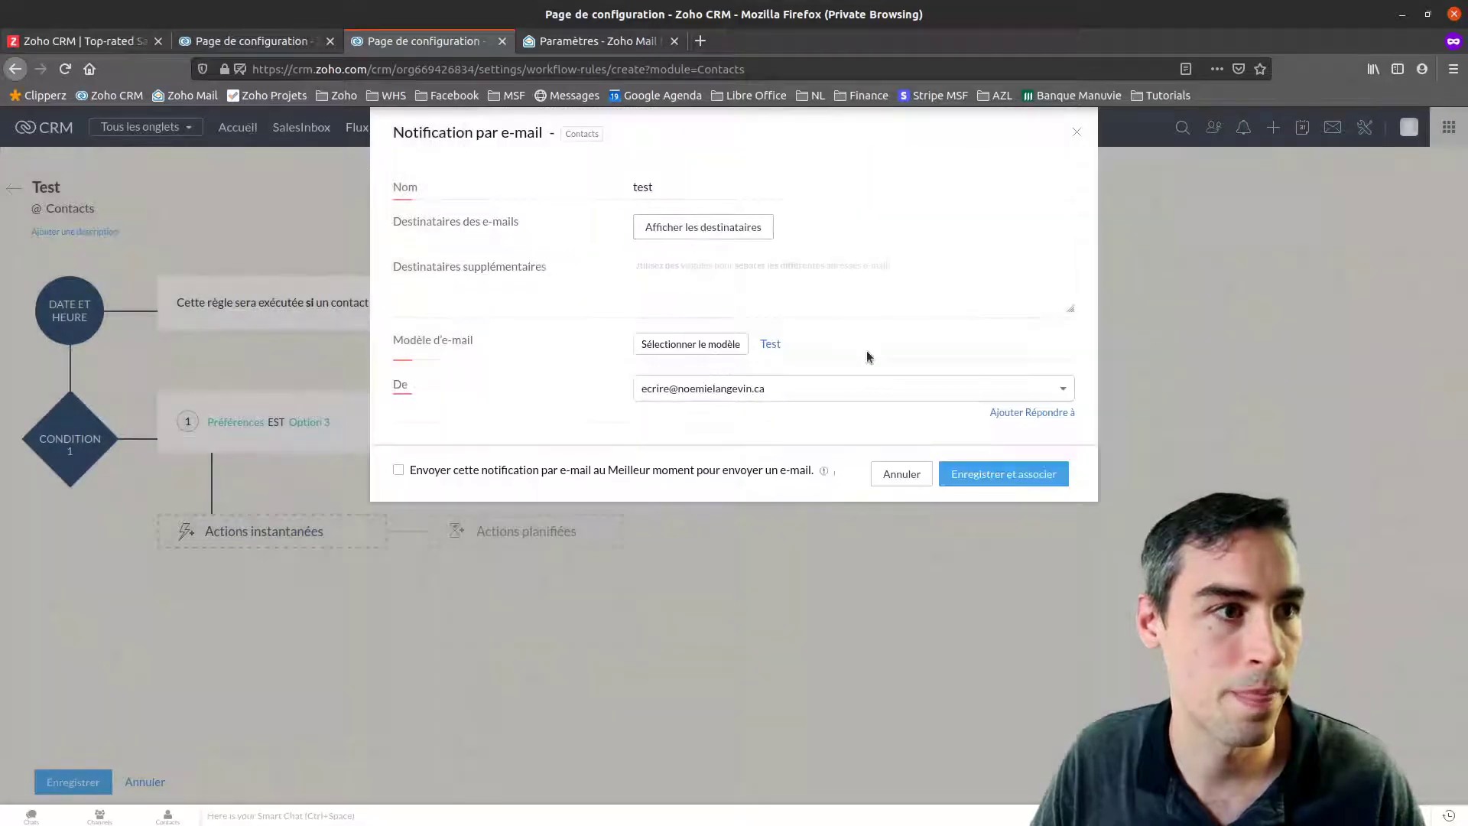
{"action": "left_click", "coordinate": [1010, 474]}
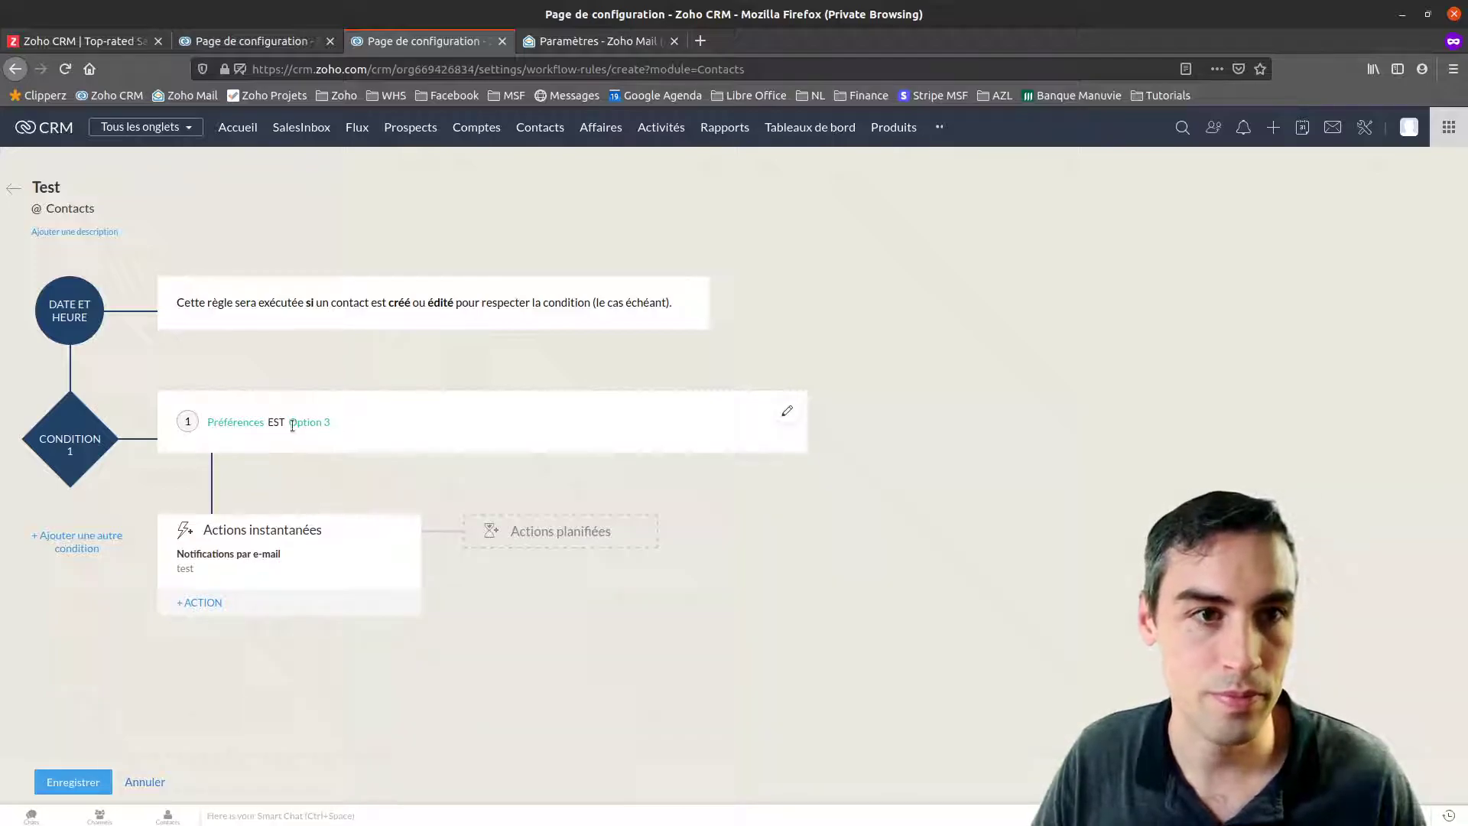
Change the condition to Préférences contient Option 3 and save the Test rule
{"action": "left_click", "coordinate": [785, 413]}
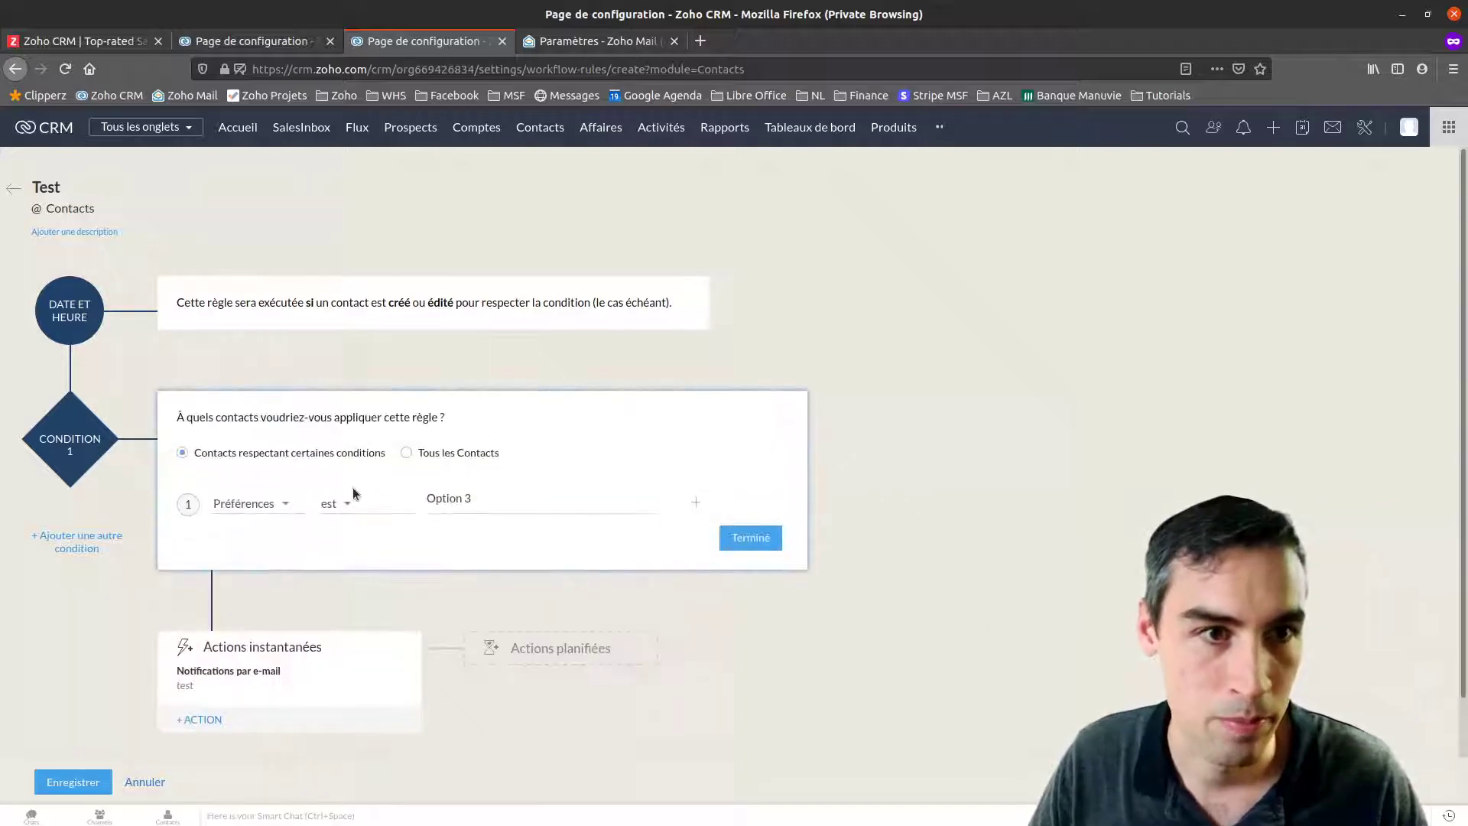
{"action": "left_click", "coordinate": [334, 503]}
{"action": "left_click", "coordinate": [356, 601]}
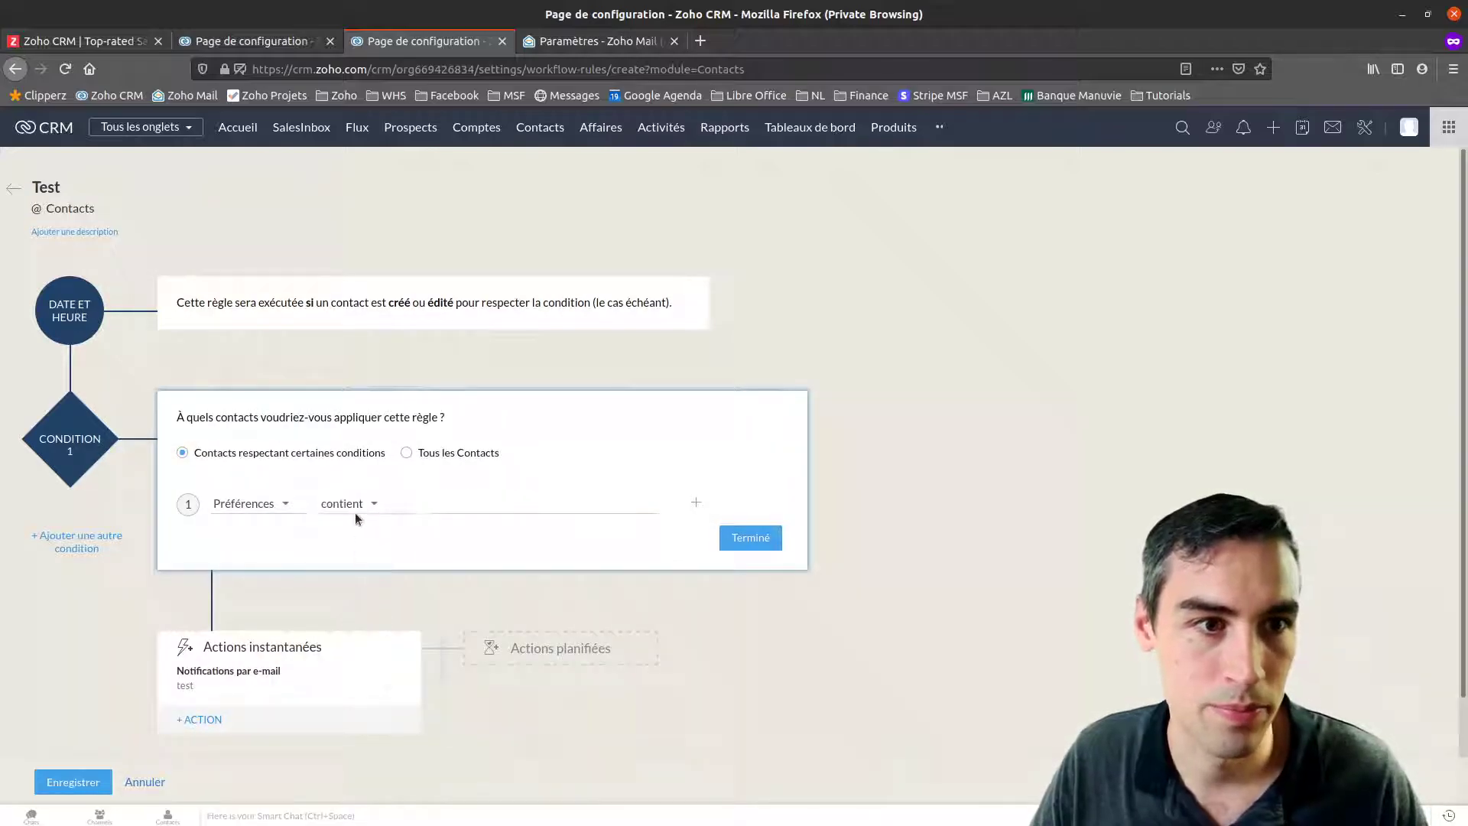
{"action": "type", "text": "Option 3"}
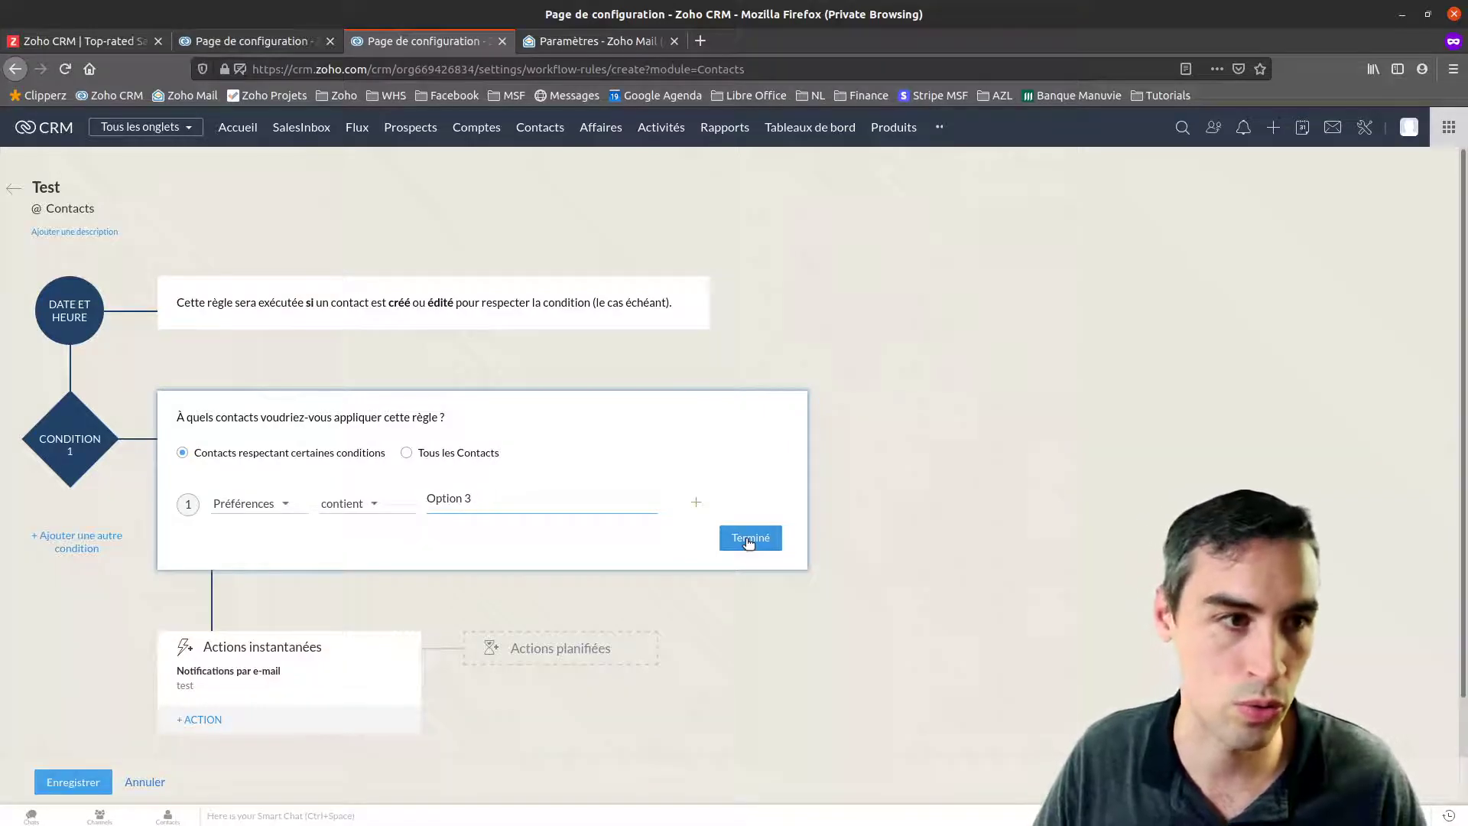
{"action": "left_click", "coordinate": [752, 538]}
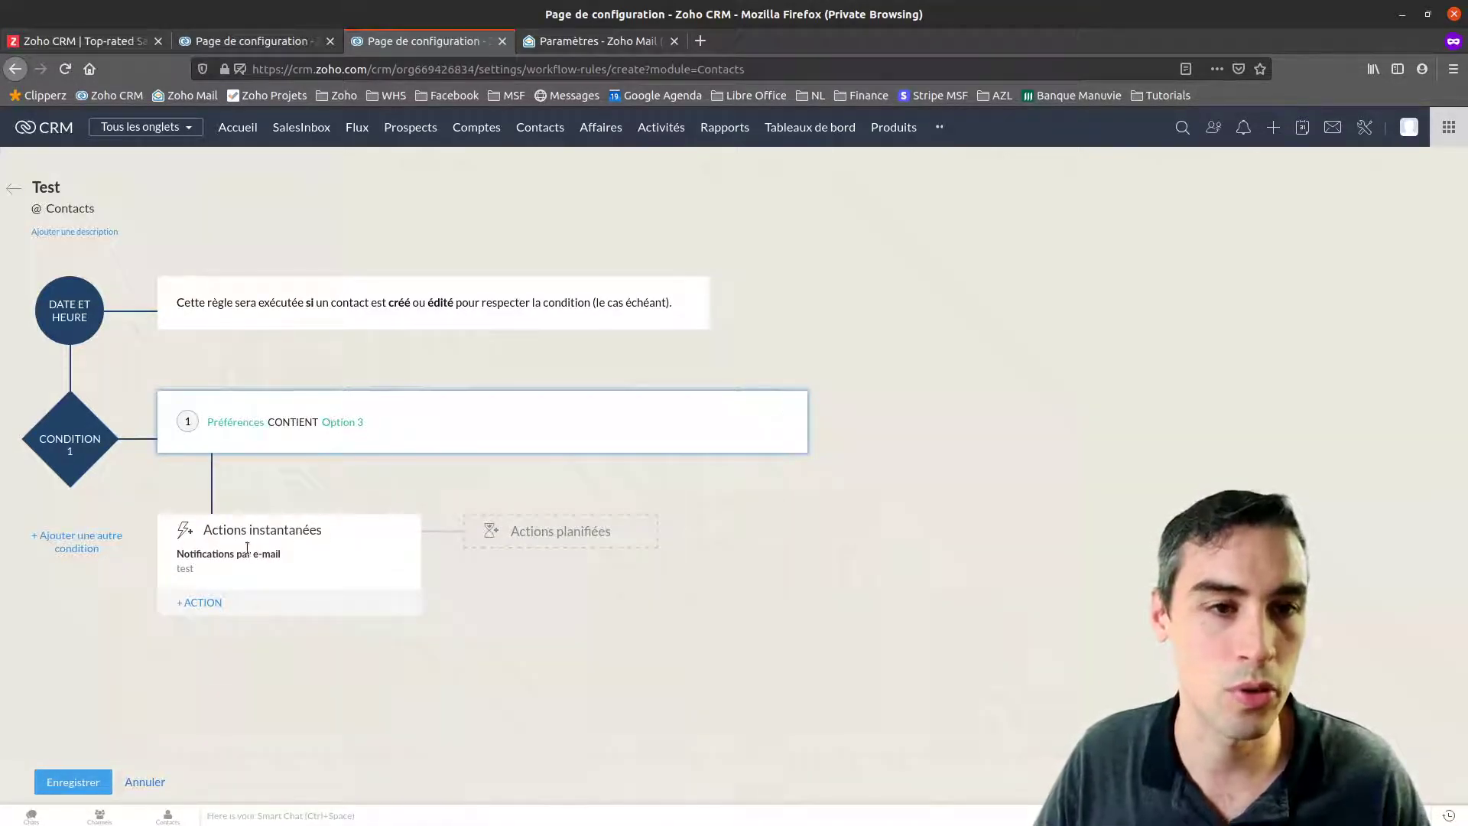
{"action": "left_click", "coordinate": [48, 787]}
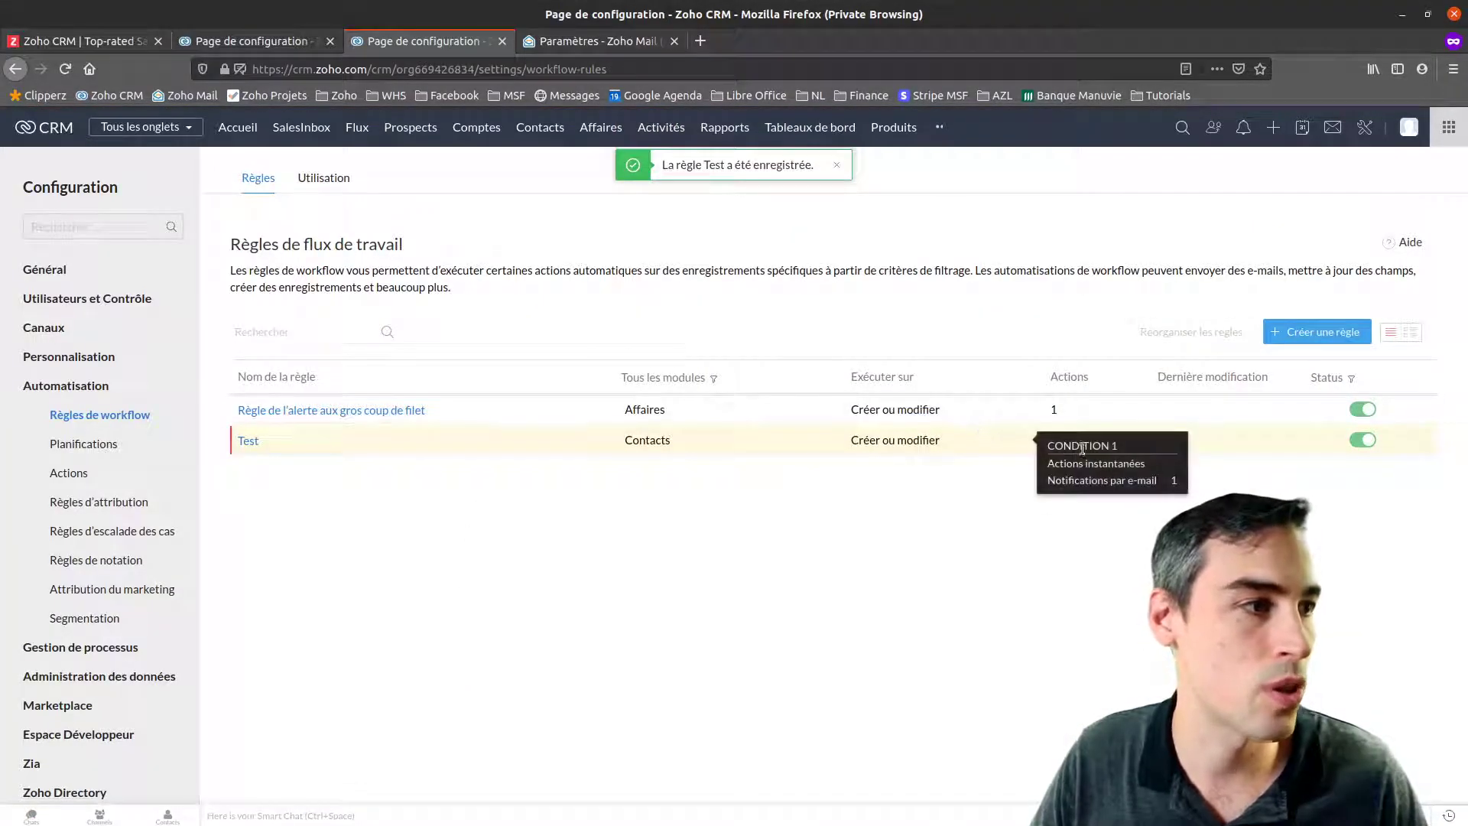
Inspect the Test rule's action types without adding any, then return to the workflow rules list
{"action": "left_click", "coordinate": [371, 442]}
{"action": "left_click", "coordinate": [200, 618]}
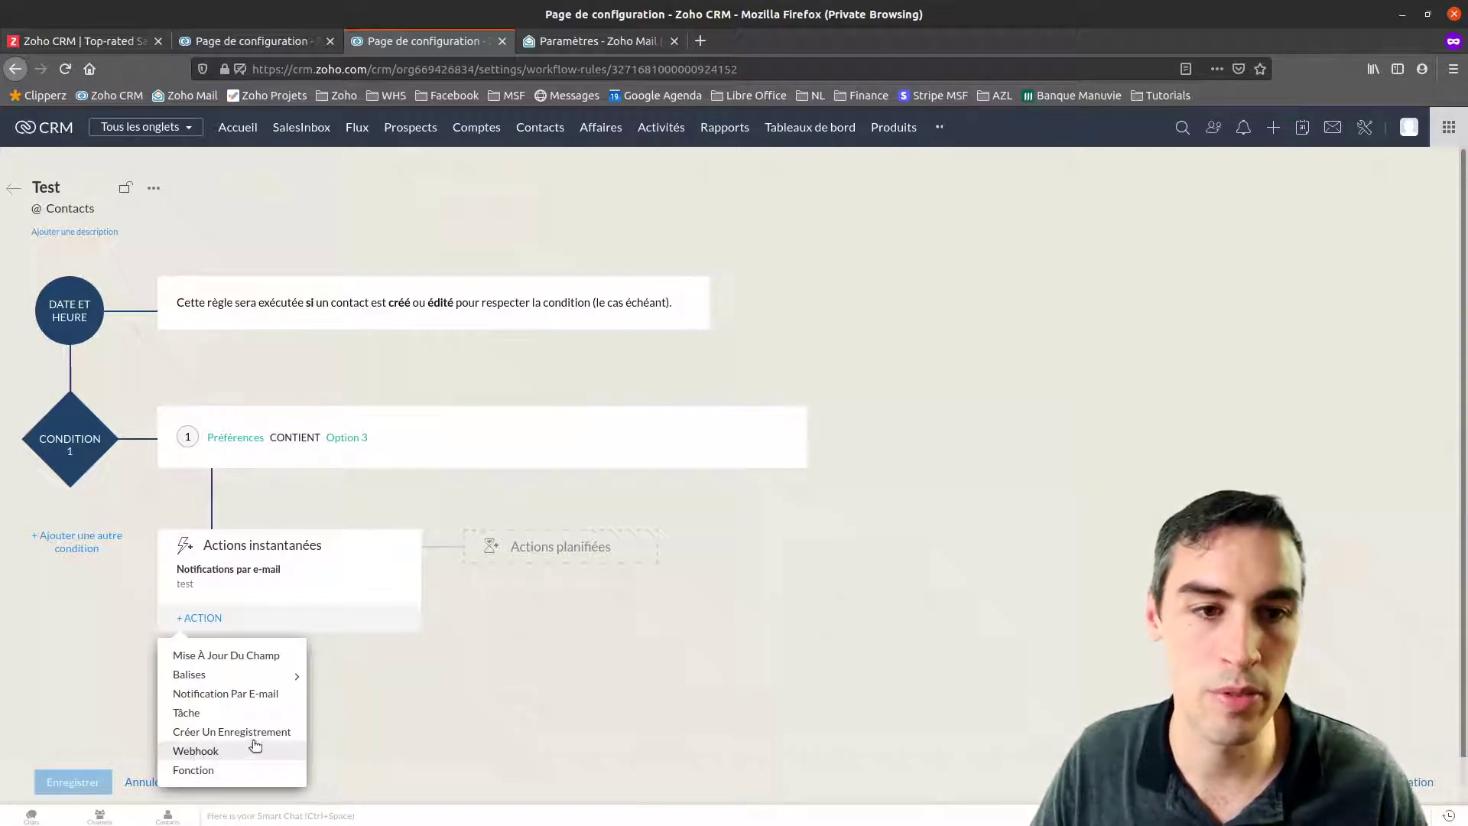
{"action": "mouse_move", "coordinate": [277, 678]}
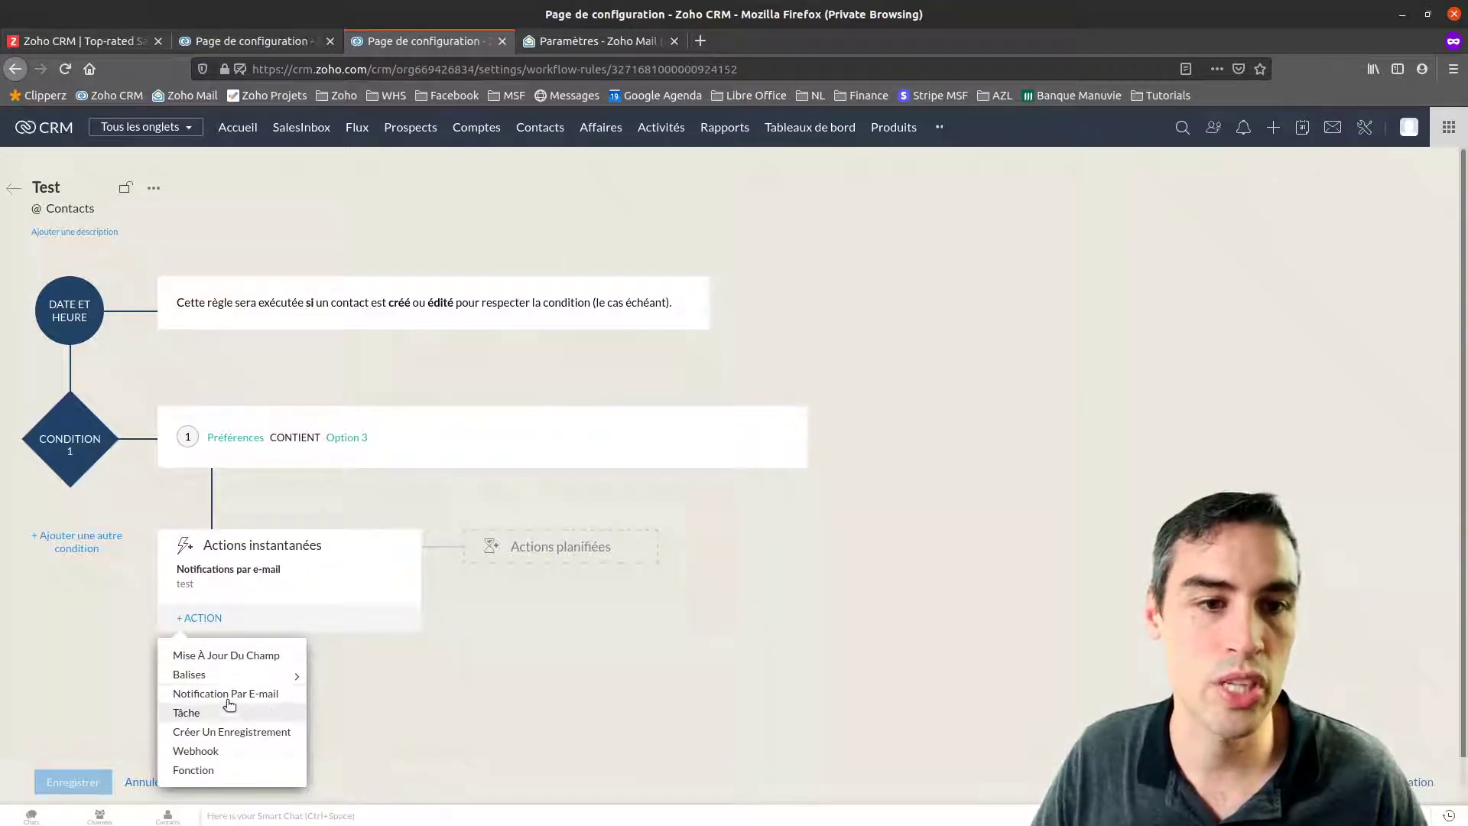
{"action": "left_click", "coordinate": [643, 679]}
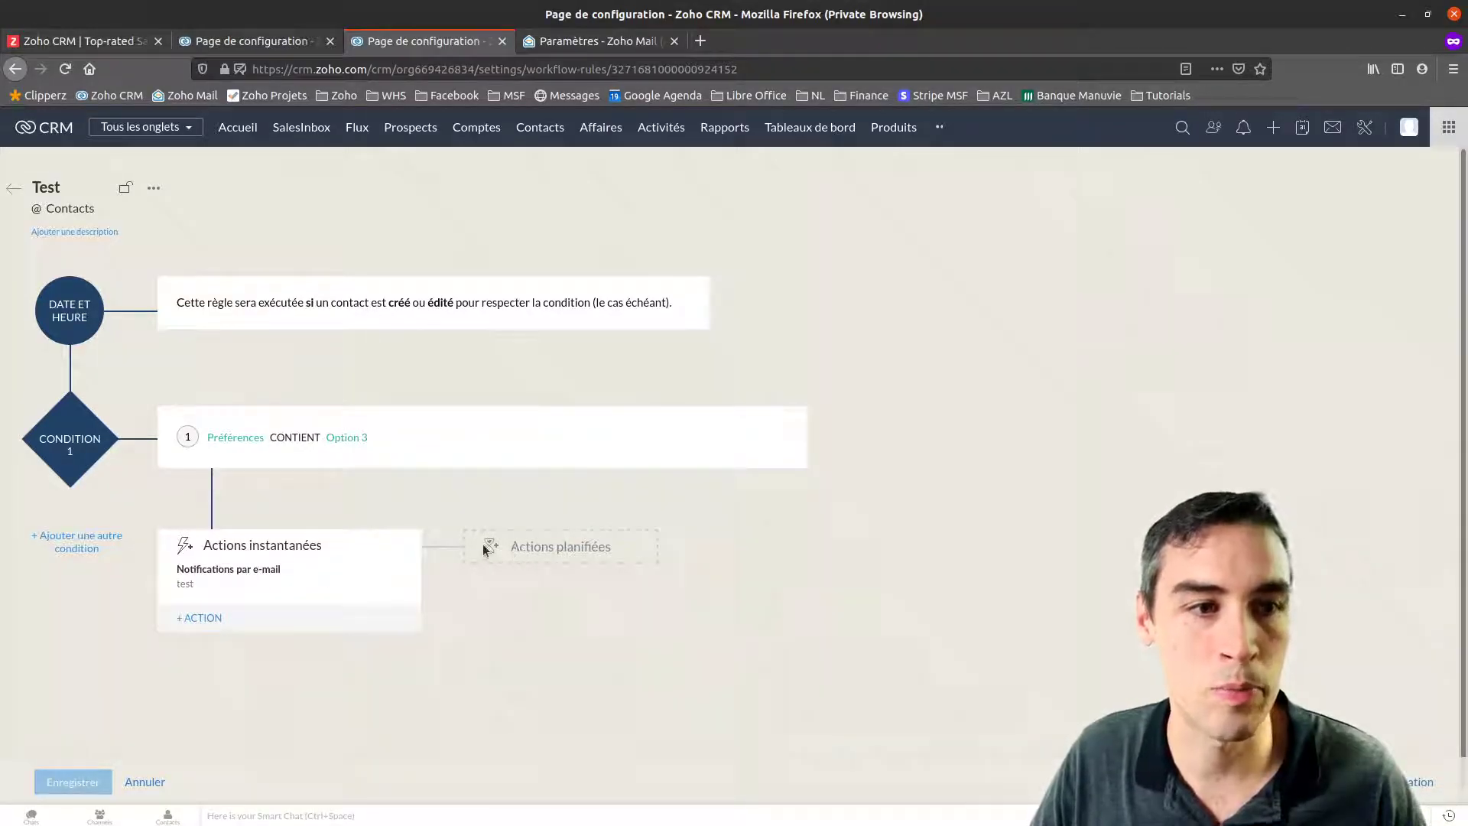
{"action": "left_click", "coordinate": [194, 621]}
{"action": "left_click", "coordinate": [487, 683]}
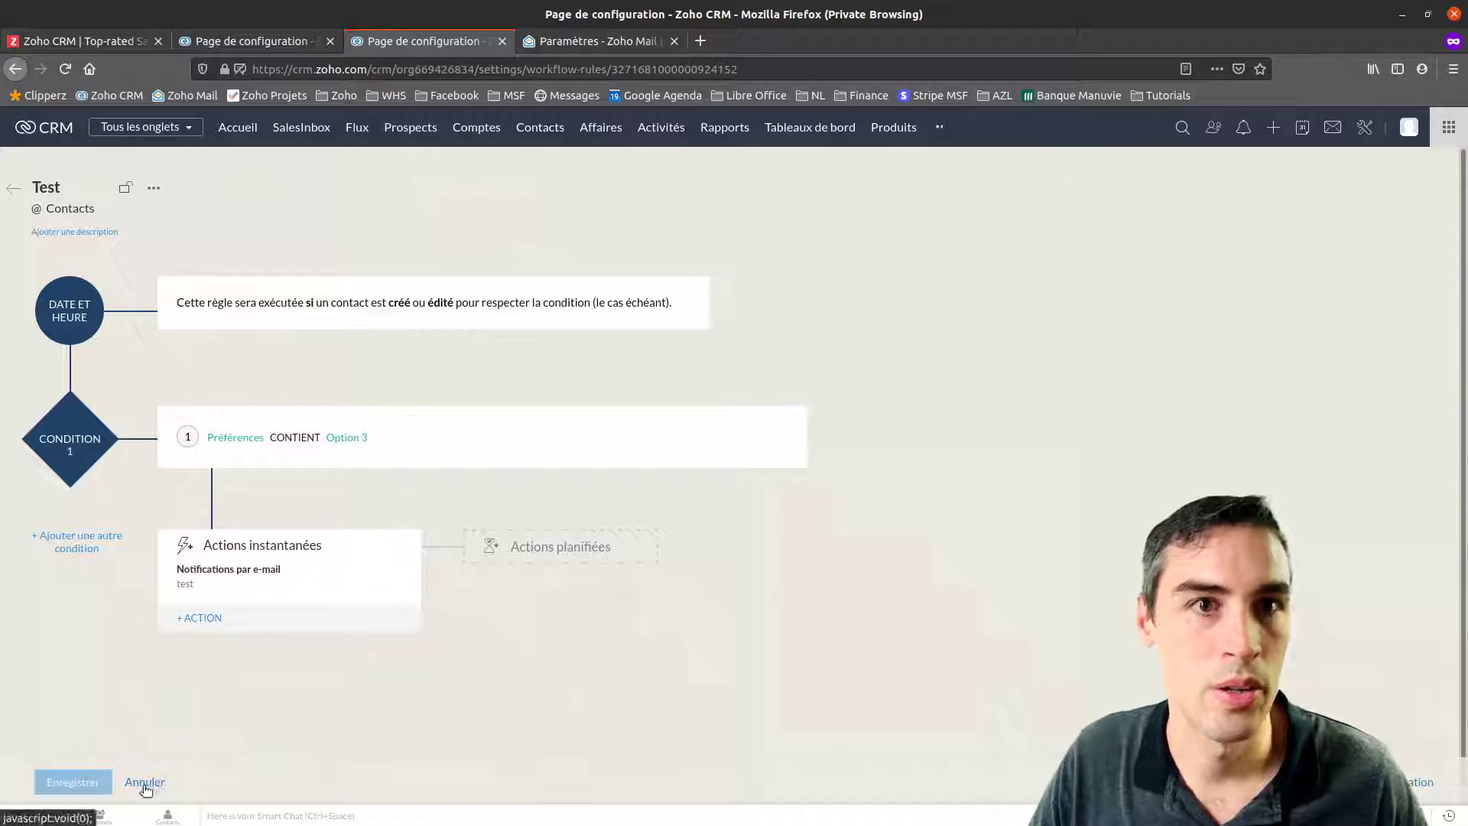
{"action": "left_click", "coordinate": [15, 190]}
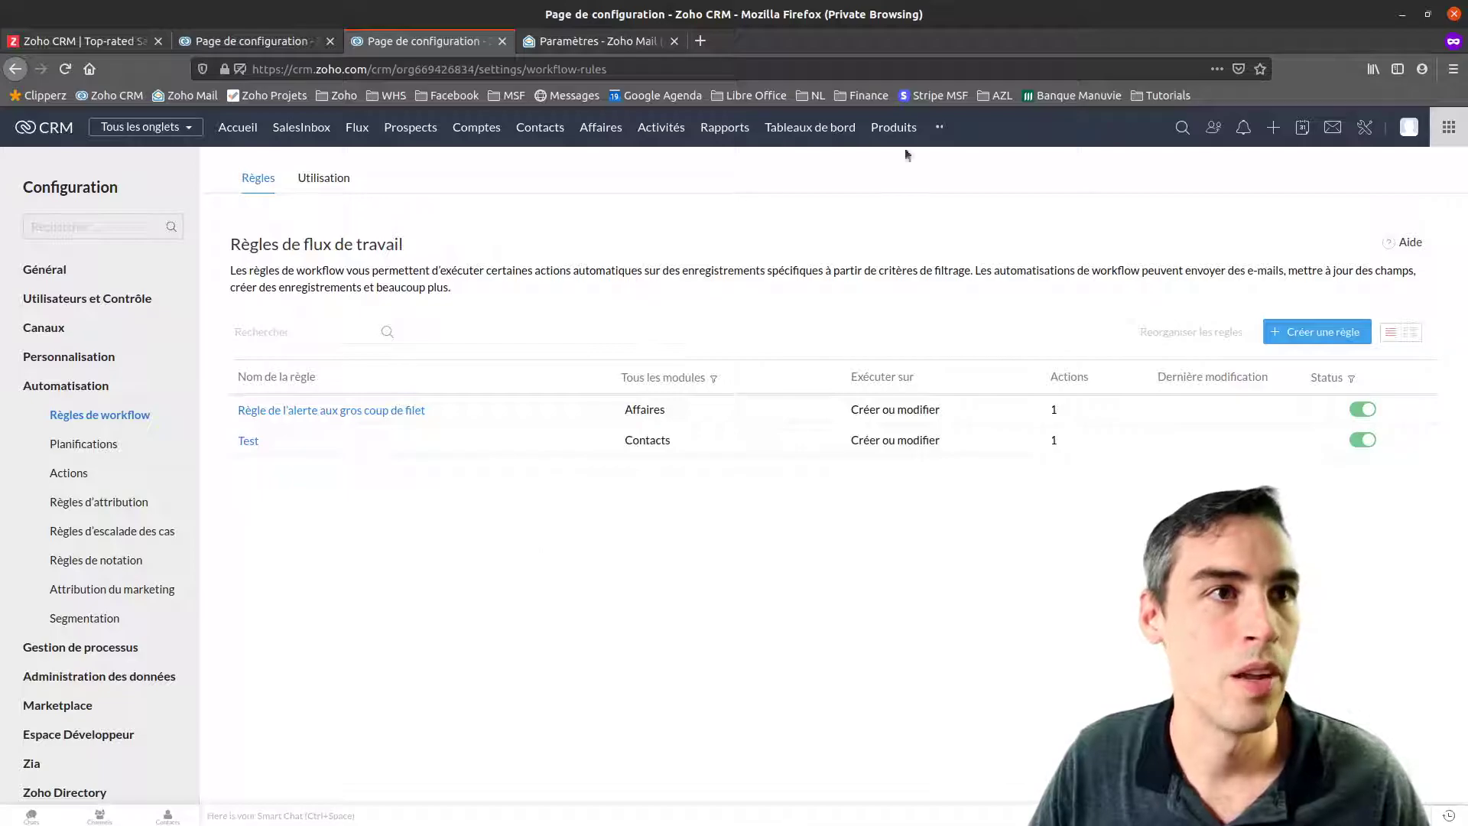
Search for the contact by full name and open their record
{"action": "left_click", "coordinate": [1182, 127]}
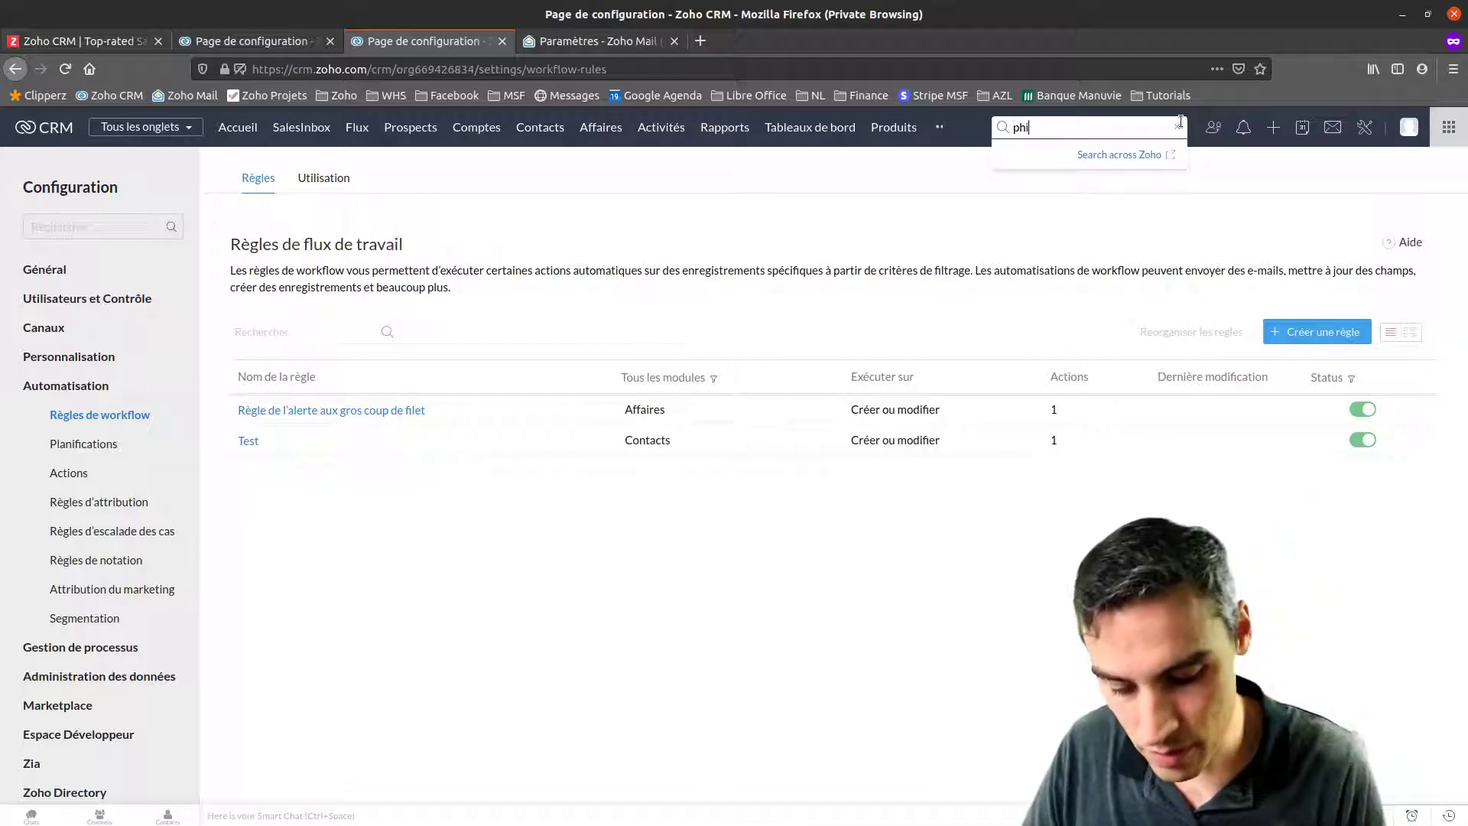
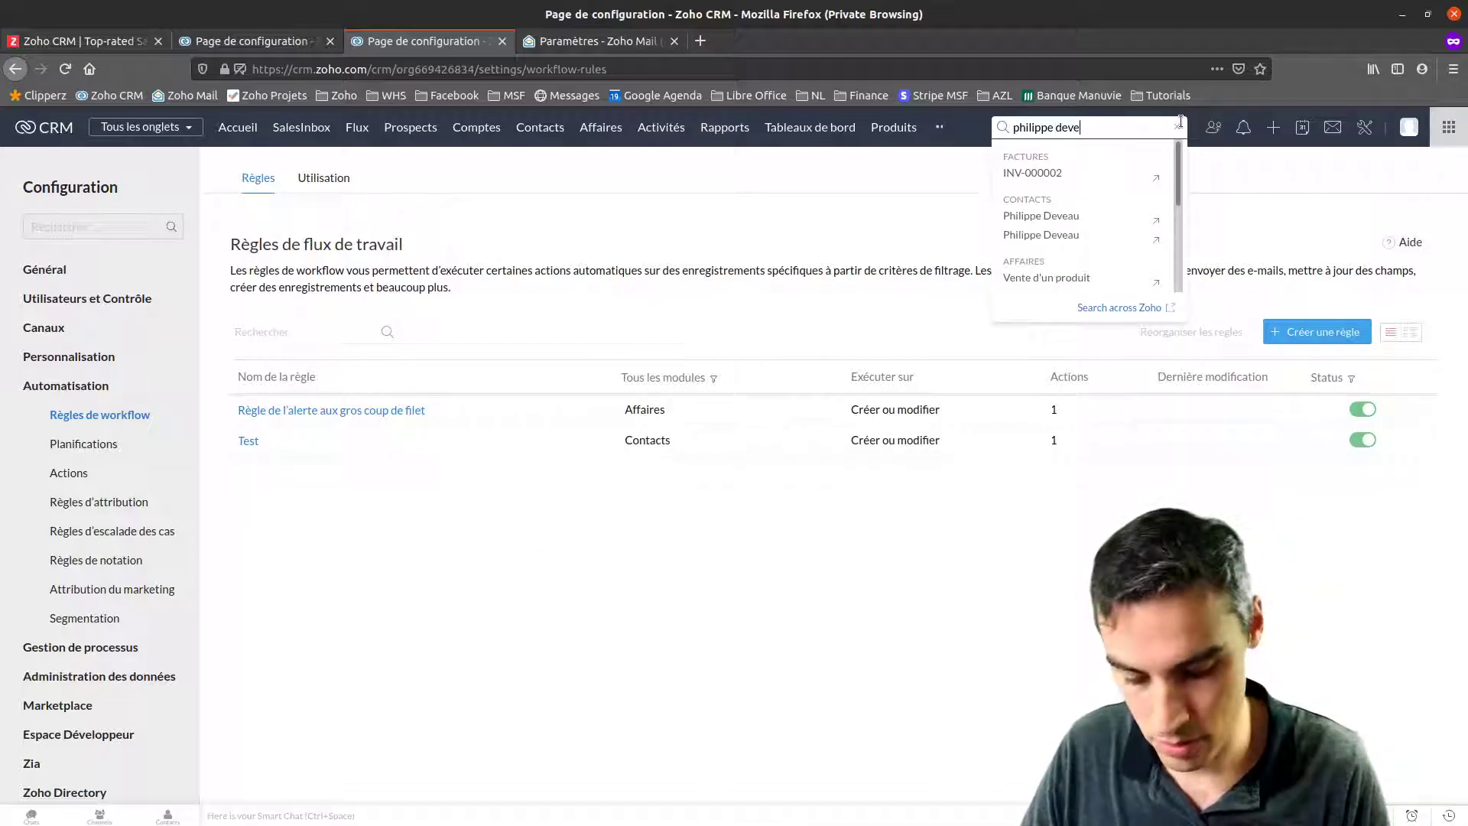
{"action": "left_click", "coordinate": [1061, 236]}
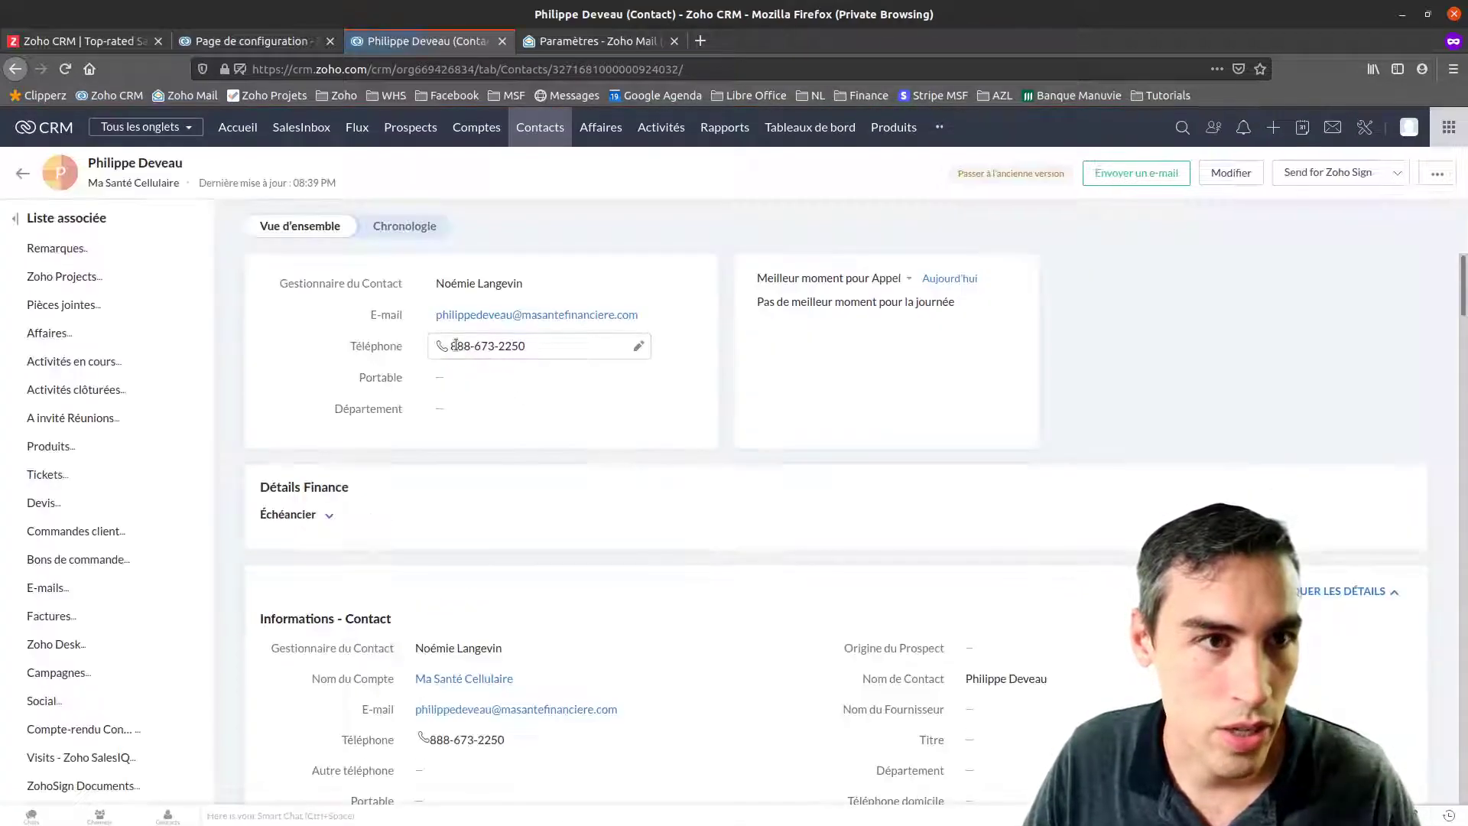
{"action": "scroll", "coordinate": [535, 656], "scroll_direction": "down", "scroll_amount": 2}
{"action": "scroll", "coordinate": [535, 656], "scroll_direction": "down", "scroll_amount": 15}
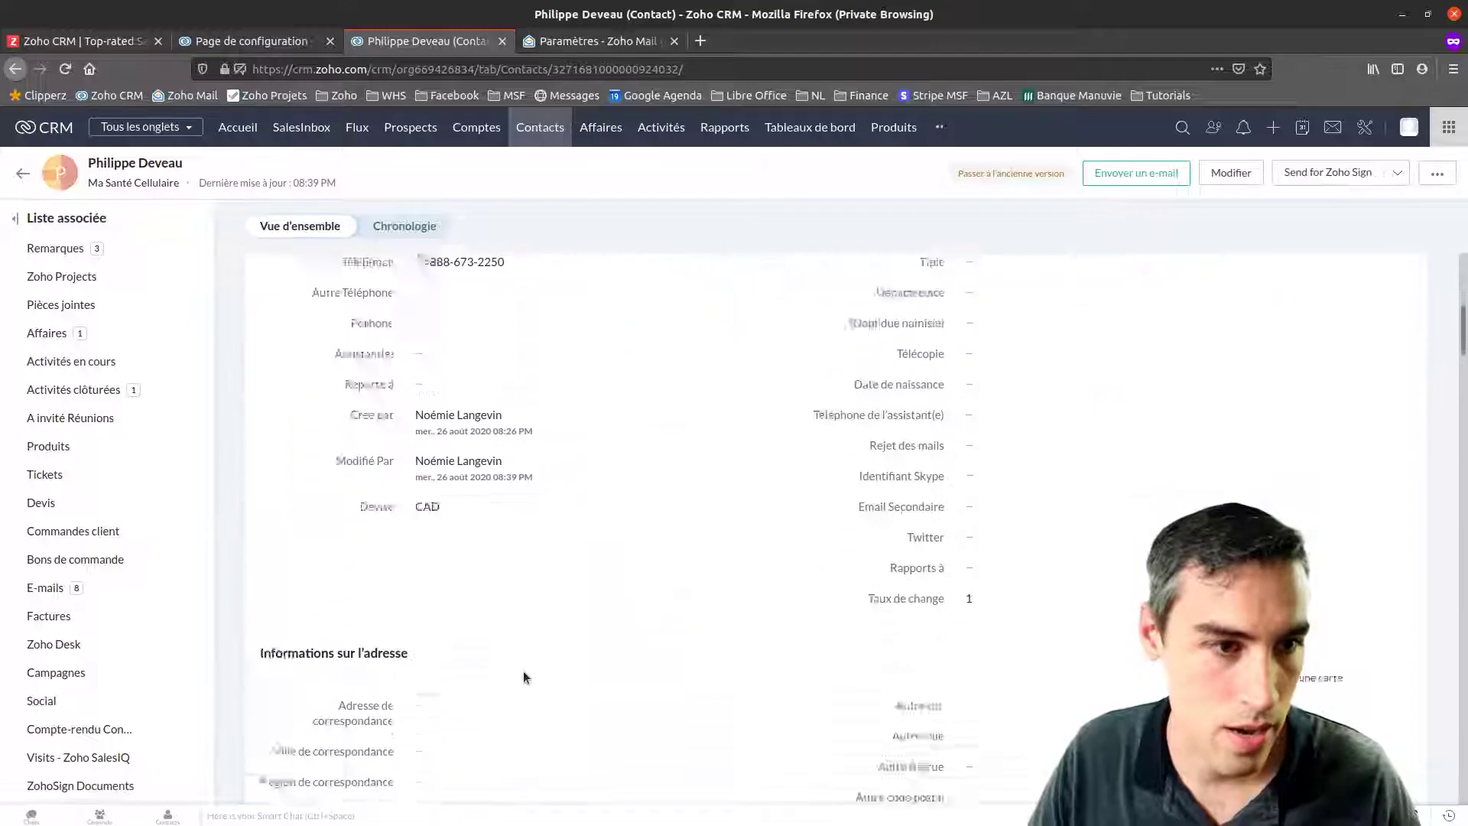
{"action": "scroll", "coordinate": [737, 623], "scroll_direction": "up", "scroll_amount": 8}
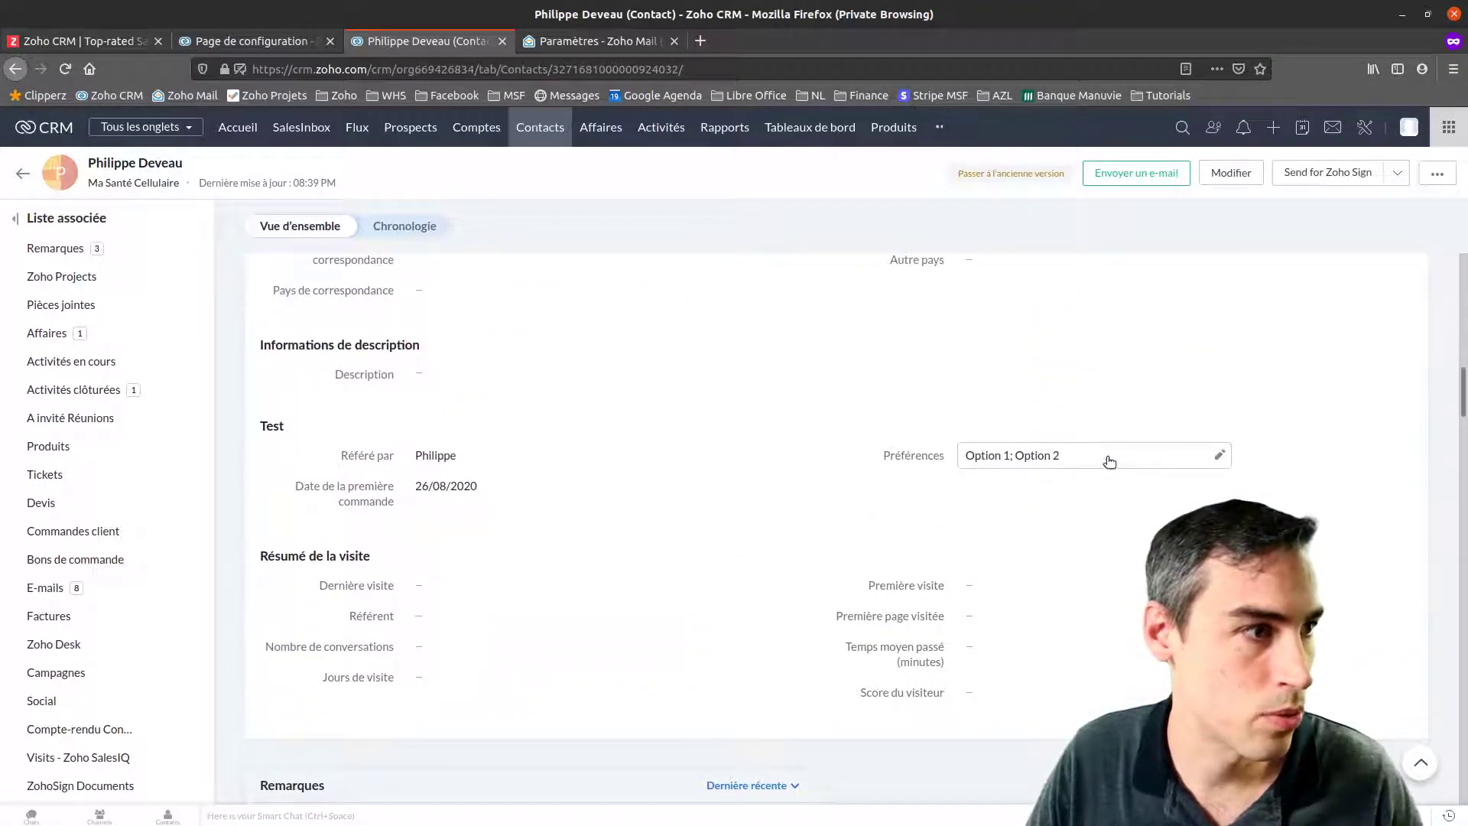
Add Option 3 to the contact's Préférences field and save it
{"action": "left_click", "coordinate": [1104, 459]}
{"action": "left_click", "coordinate": [994, 488]}
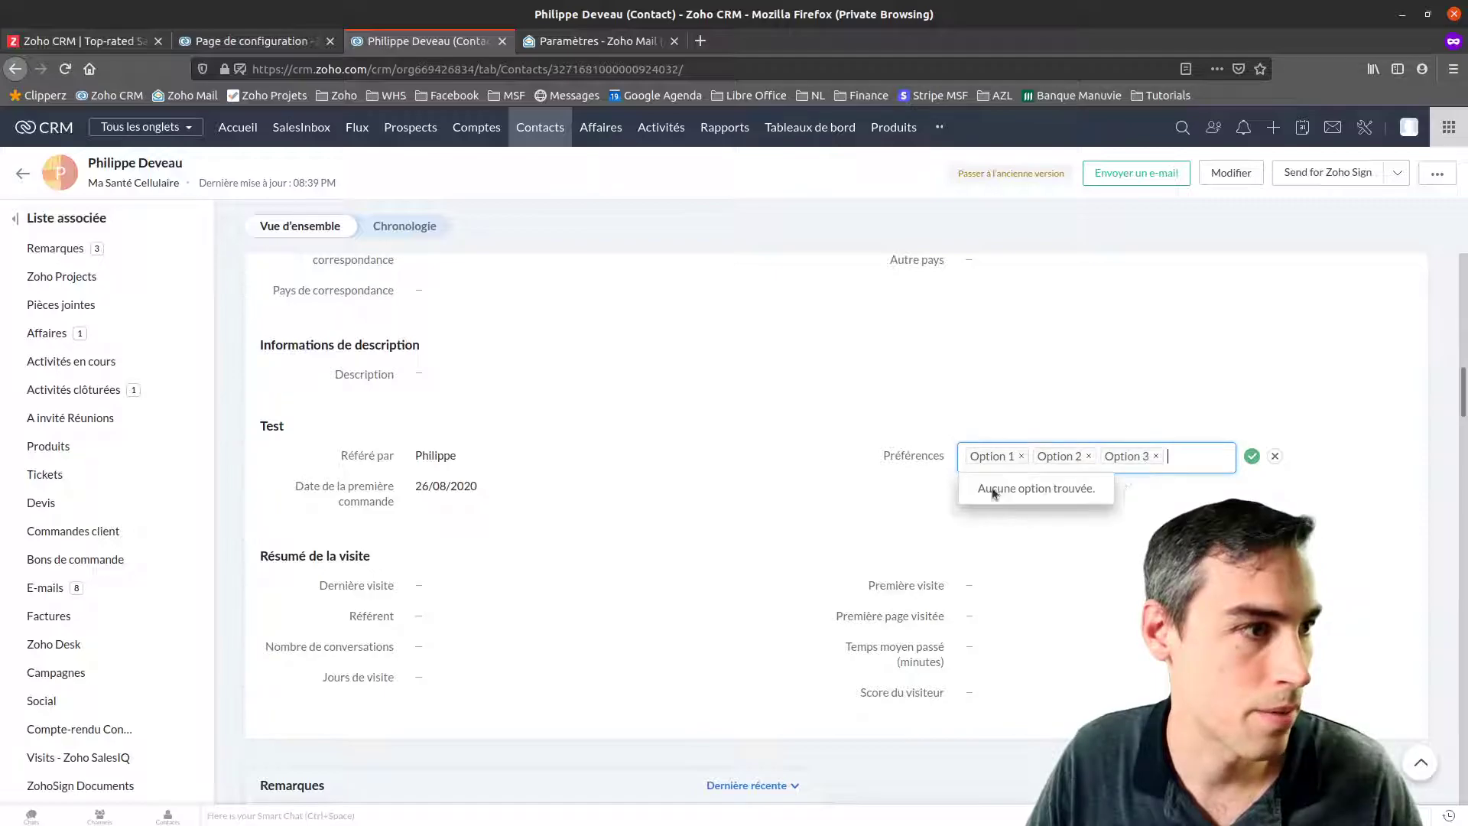
{"action": "left_click", "coordinate": [1251, 455]}
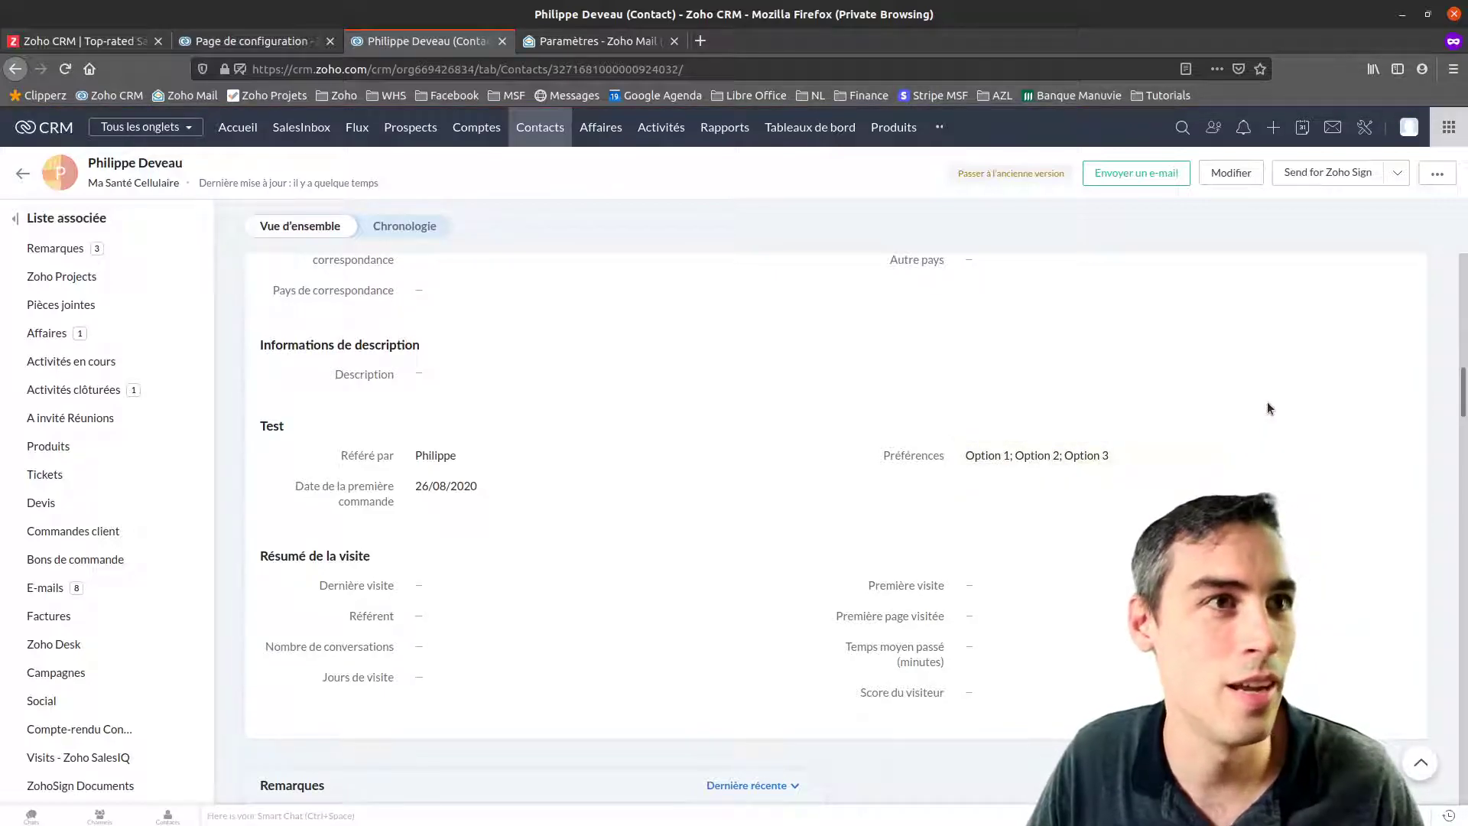
Open the 'test' Workflow Alert email from the contact's E-mails list and view it fully
{"action": "scroll", "coordinate": [634, 490], "scroll_direction": "down", "scroll_amount": 2}
{"action": "scroll", "coordinate": [633, 502], "scroll_direction": "down", "scroll_amount": 8}
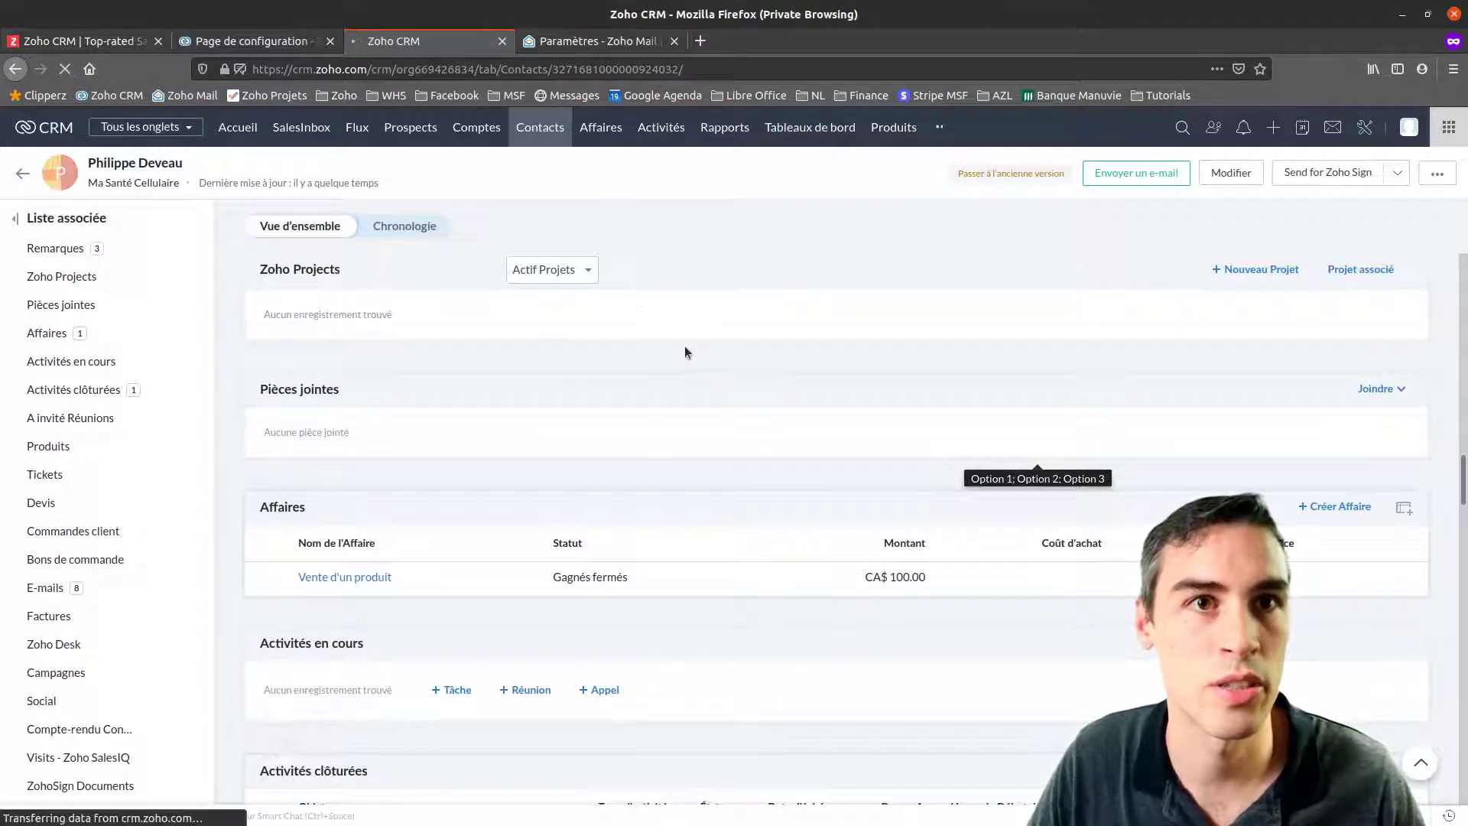
{"action": "scroll", "coordinate": [718, 465], "scroll_direction": "down", "scroll_amount": 10}
{"action": "scroll", "coordinate": [606, 551], "scroll_direction": "down", "scroll_amount": 8}
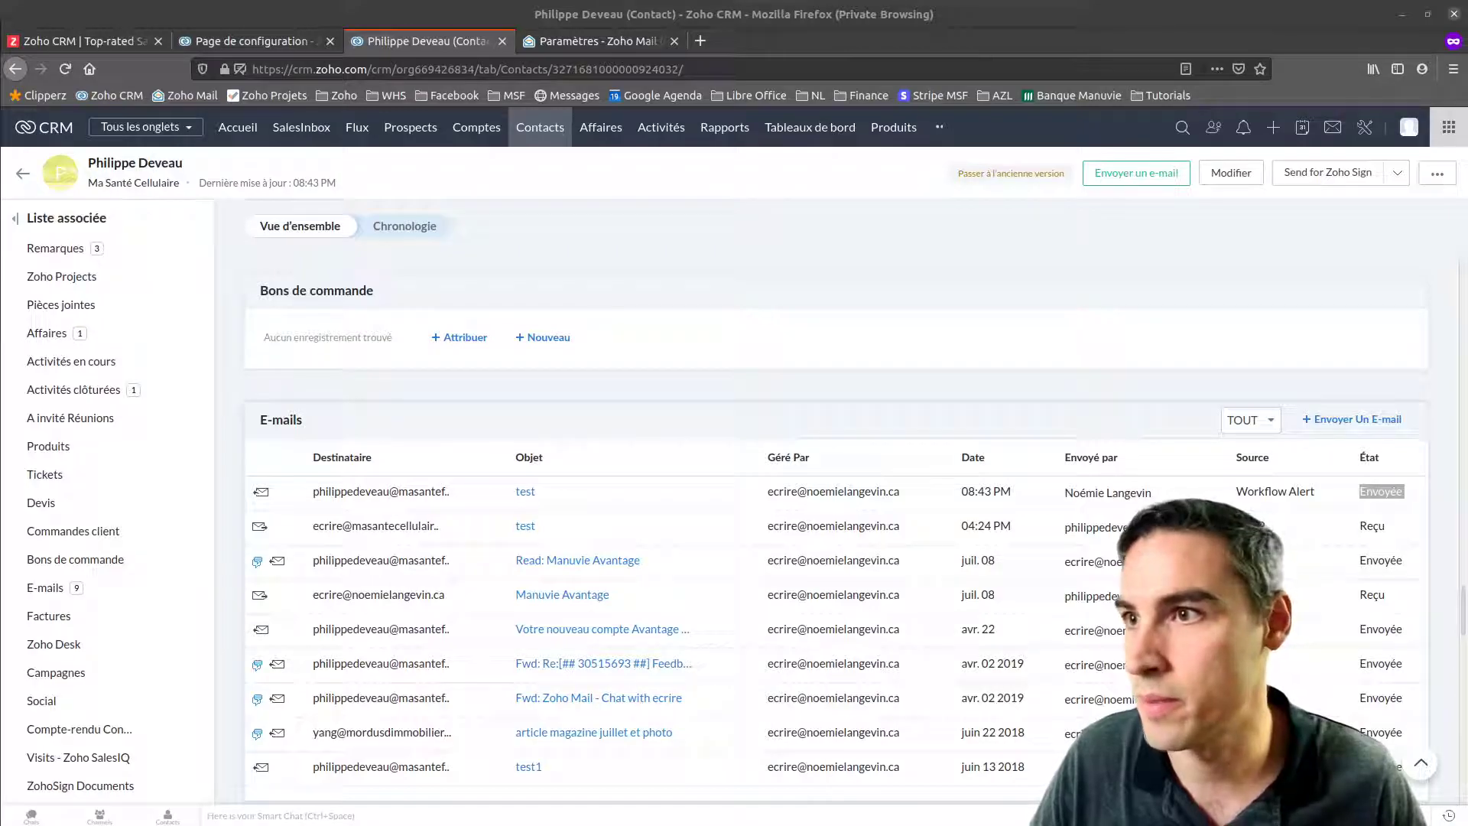
{"action": "left_click_drag", "start_coordinate": [0, 121], "coordinate": [562, 113]}
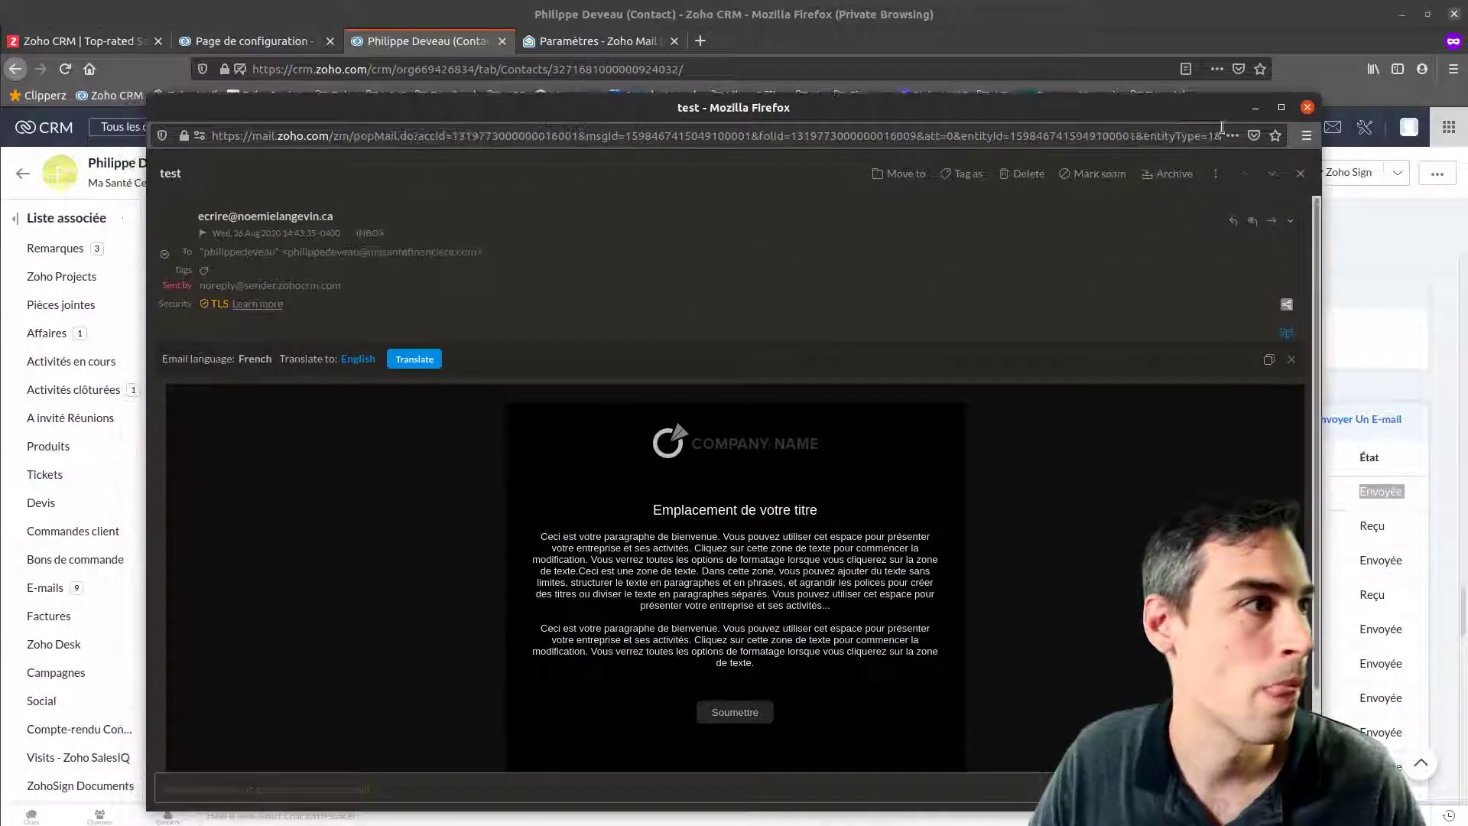
Maximize the 'test' email, review its title and opening paragraph, then close it
{"action": "left_click", "coordinate": [1281, 107]}
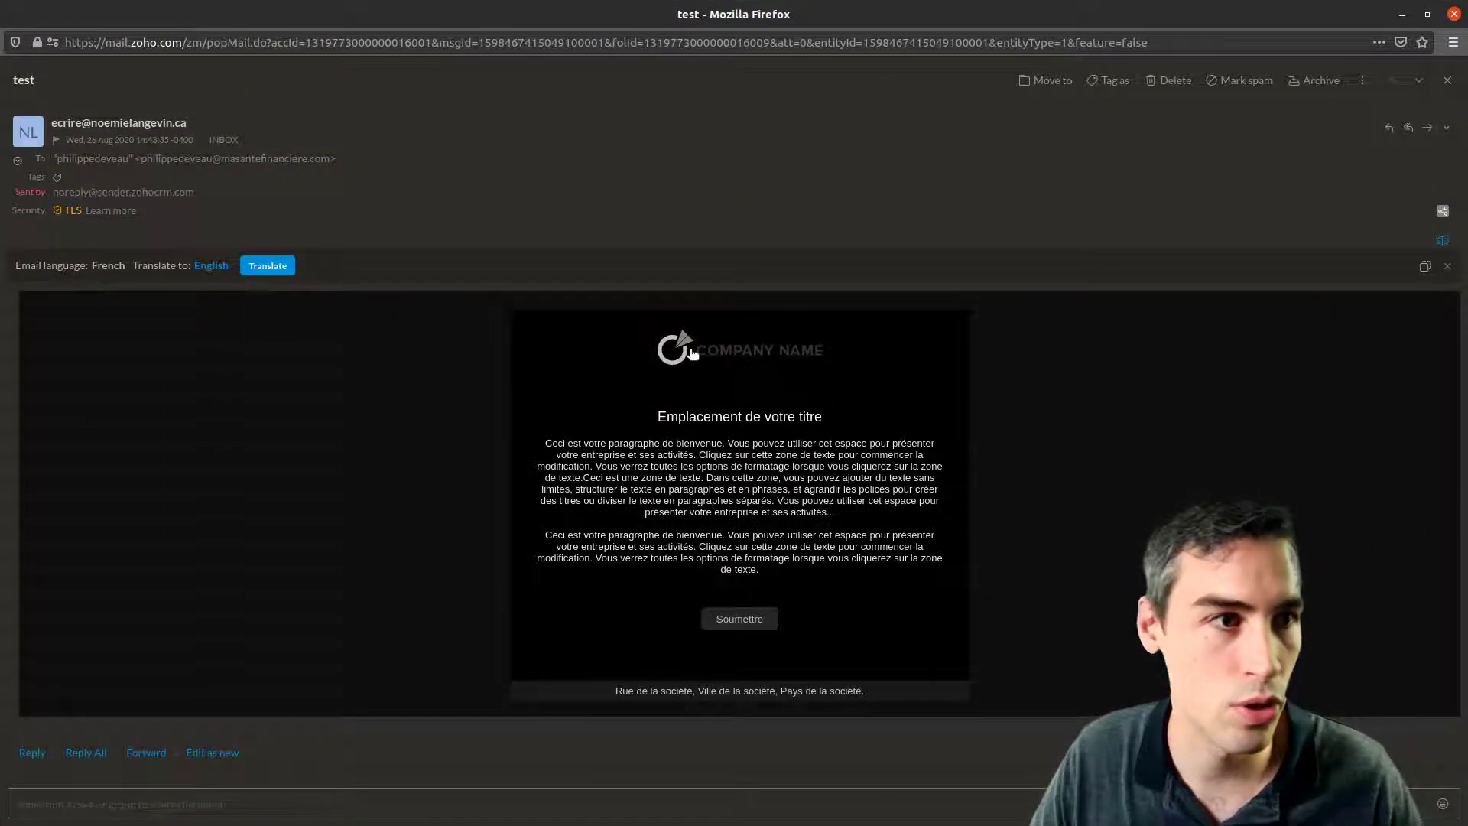
{"action": "left_click_drag", "start_coordinate": [657, 420], "coordinate": [883, 531]}
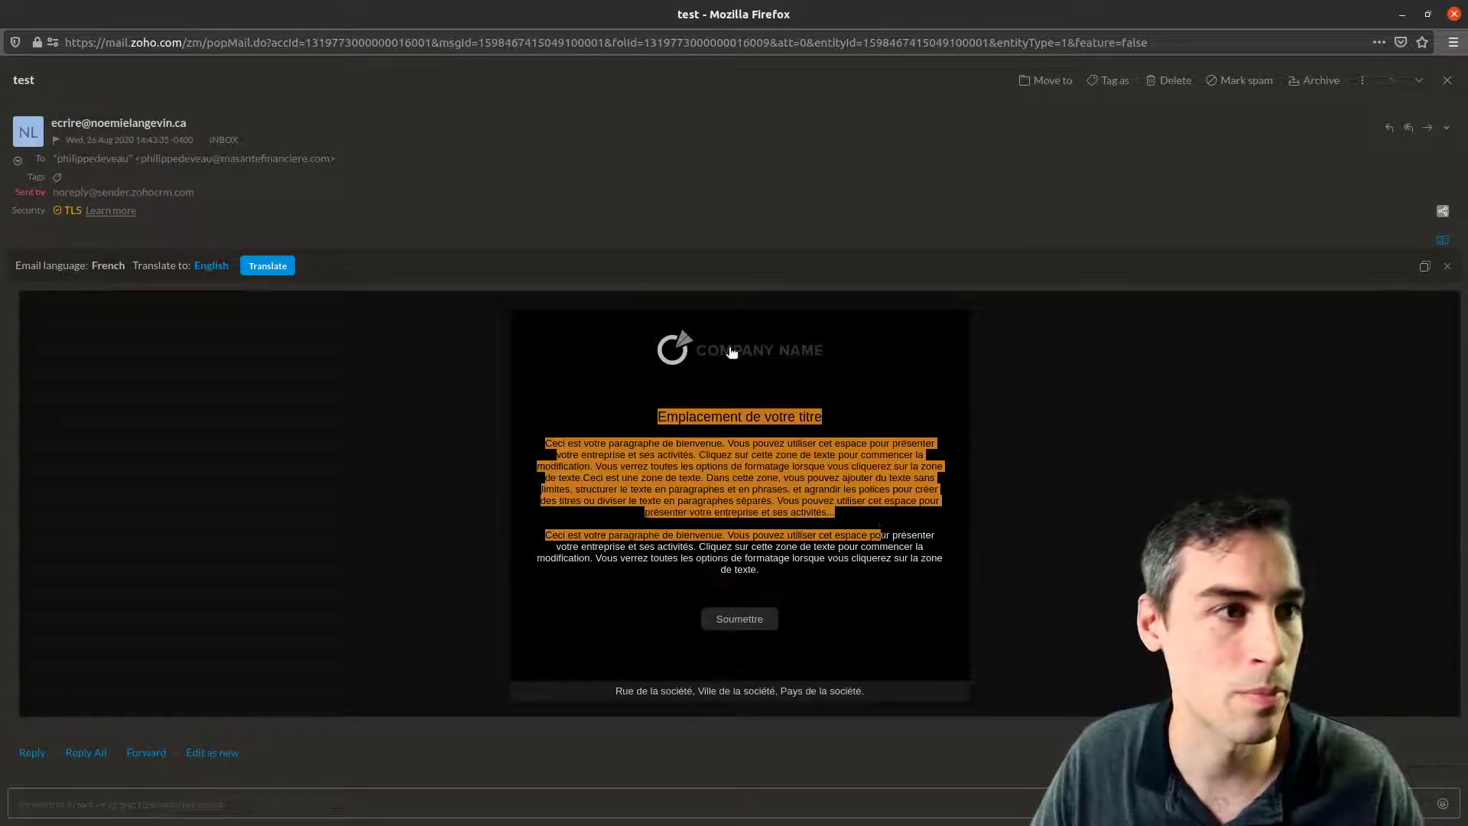
{"action": "left_click", "coordinate": [1447, 81]}
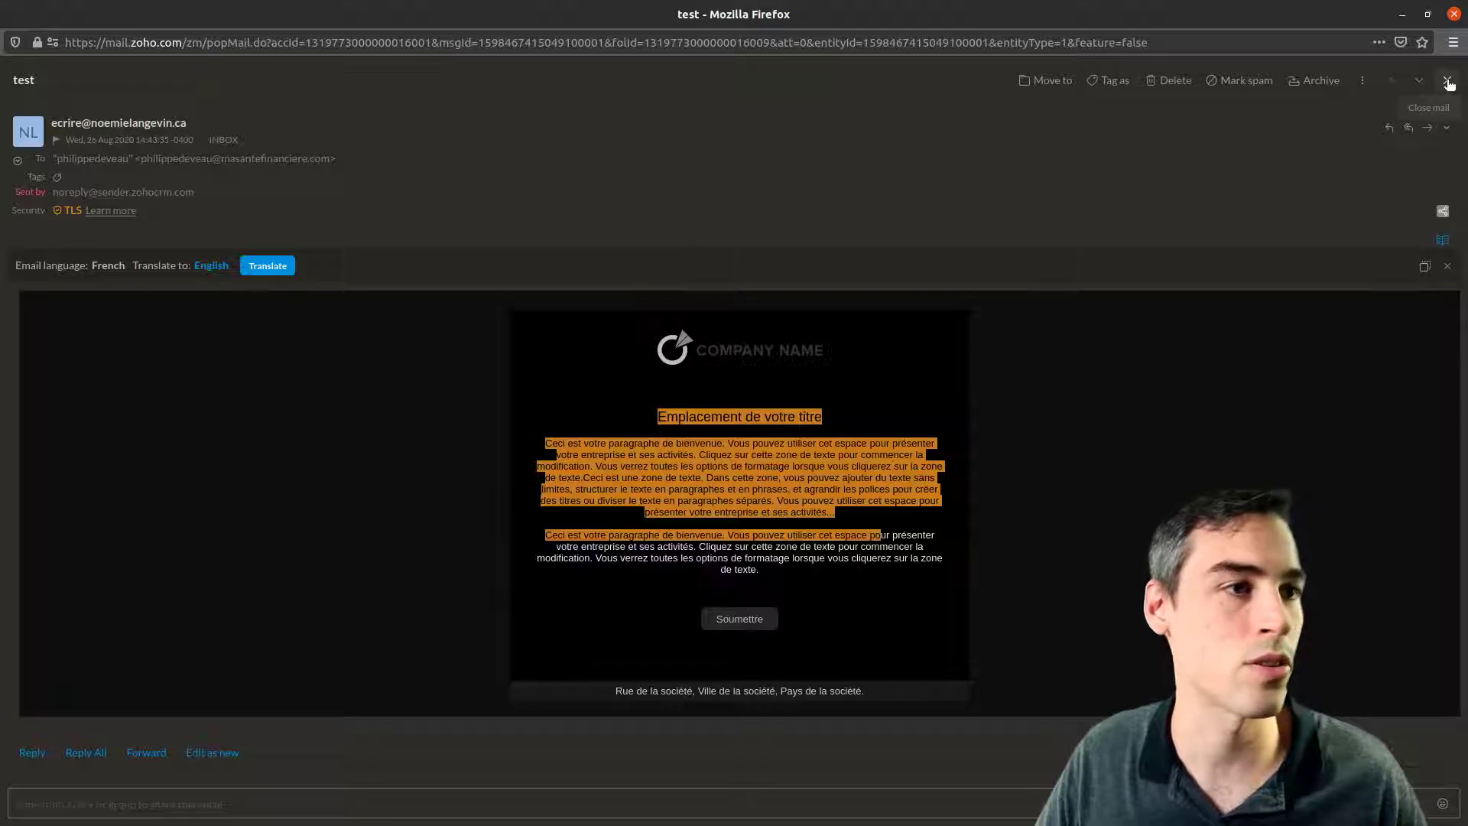
{"action": "left_click", "coordinate": [1367, 129]}
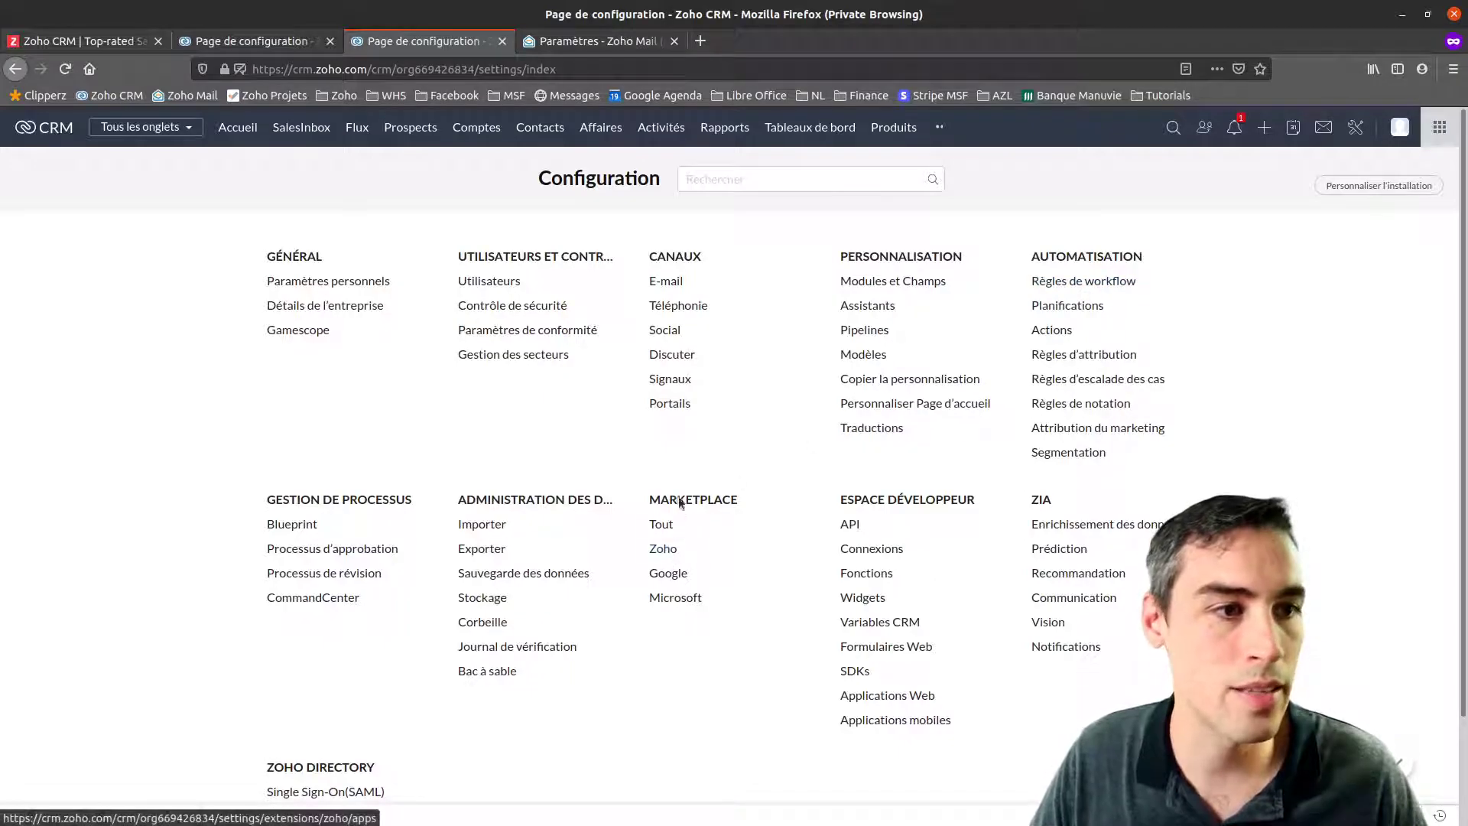
Browse the Zoho apps Marketplace, viewing integrations like Zoho Desk, Survey, Writer and Forms
{"action": "left_click", "coordinate": [662, 549]}
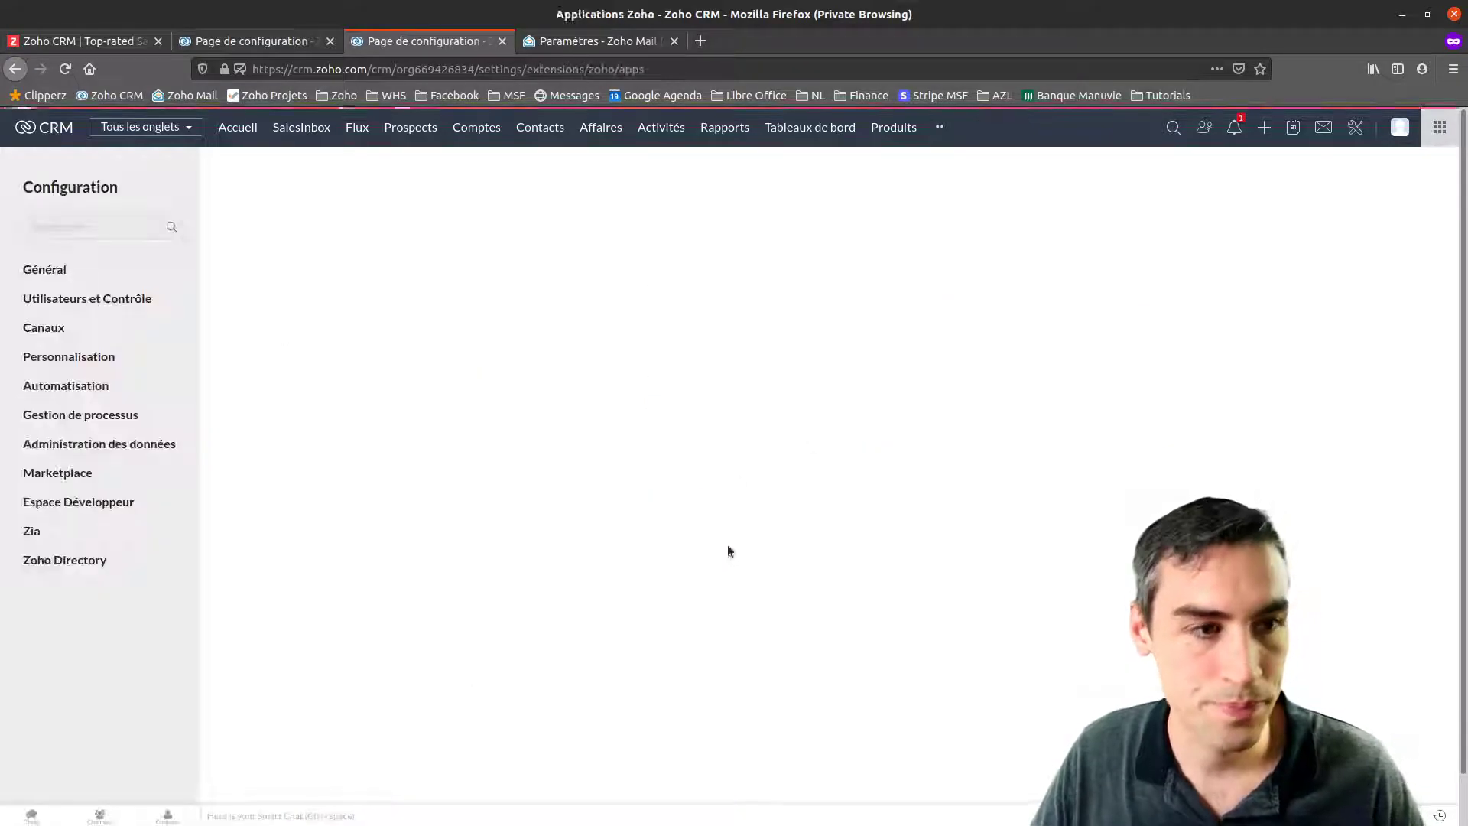
{"action": "scroll", "coordinate": [547, 484], "scroll_direction": "down", "scroll_amount": 3}
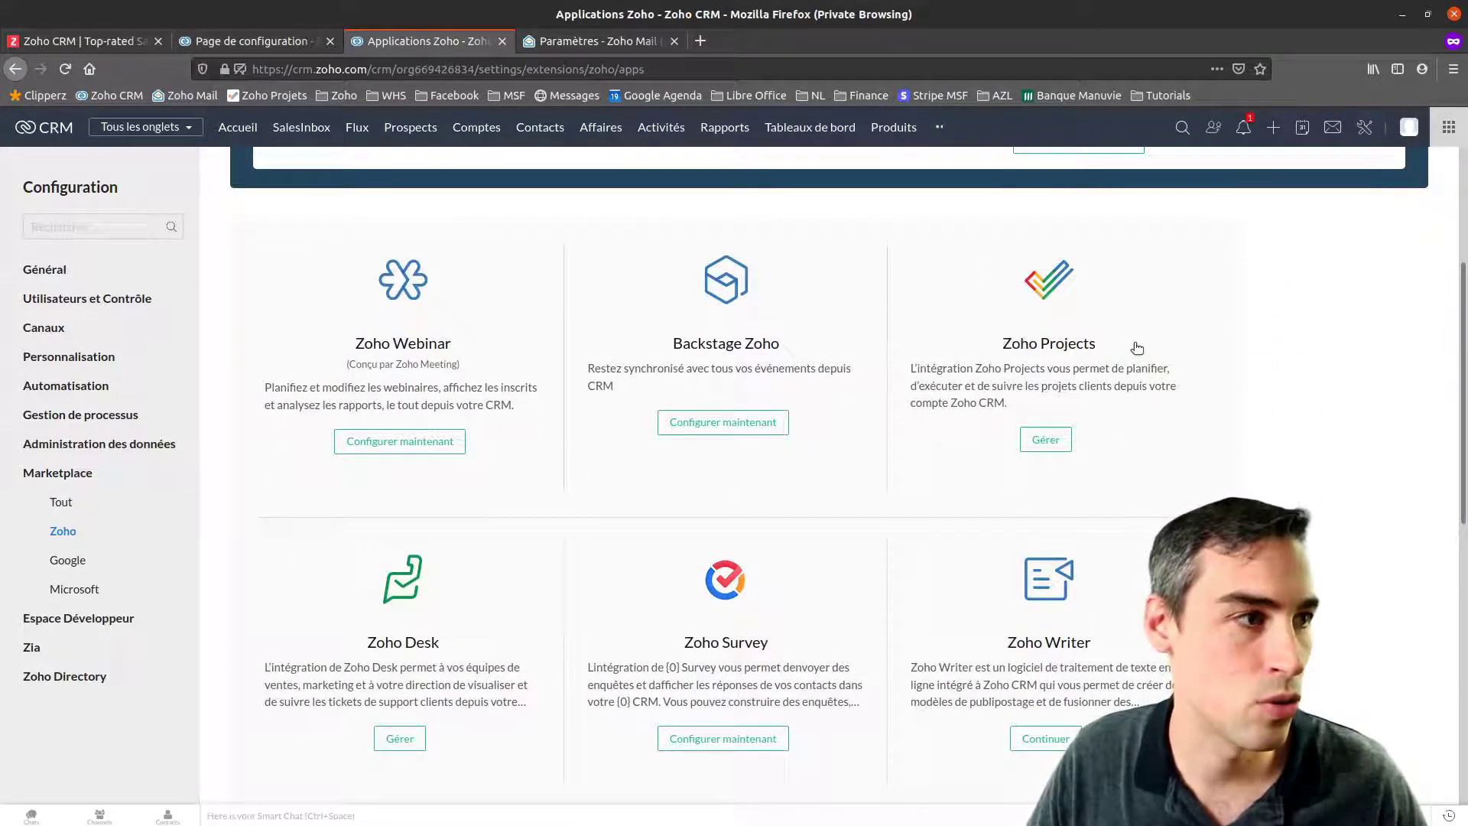
{"action": "scroll", "coordinate": [1054, 380], "scroll_direction": "down", "scroll_amount": 7}
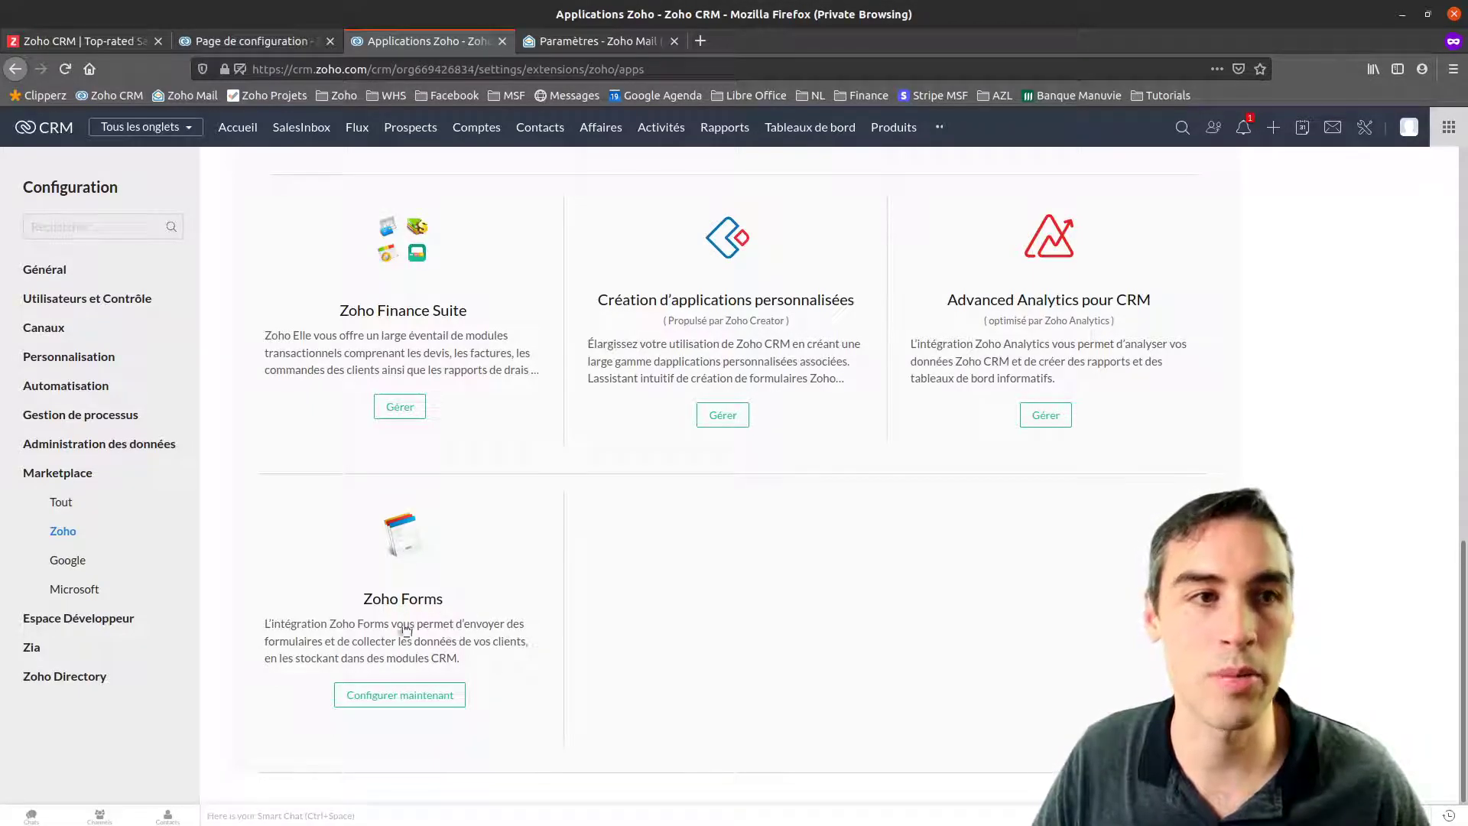
{"action": "scroll", "coordinate": [542, 612], "scroll_direction": "up", "scroll_amount": 4}
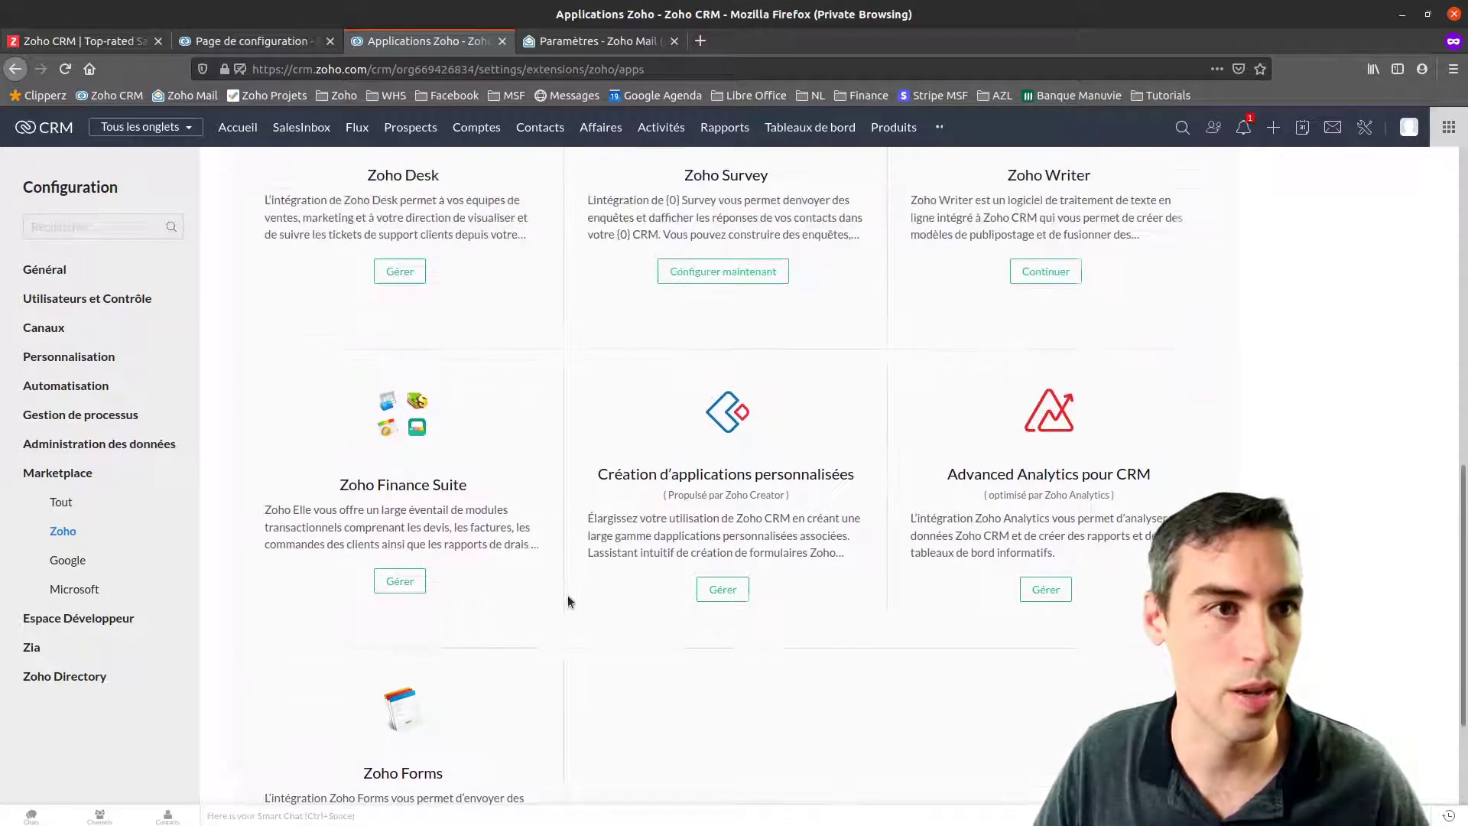
{"action": "scroll", "coordinate": [565, 695], "scroll_direction": "down", "scroll_amount": 4}
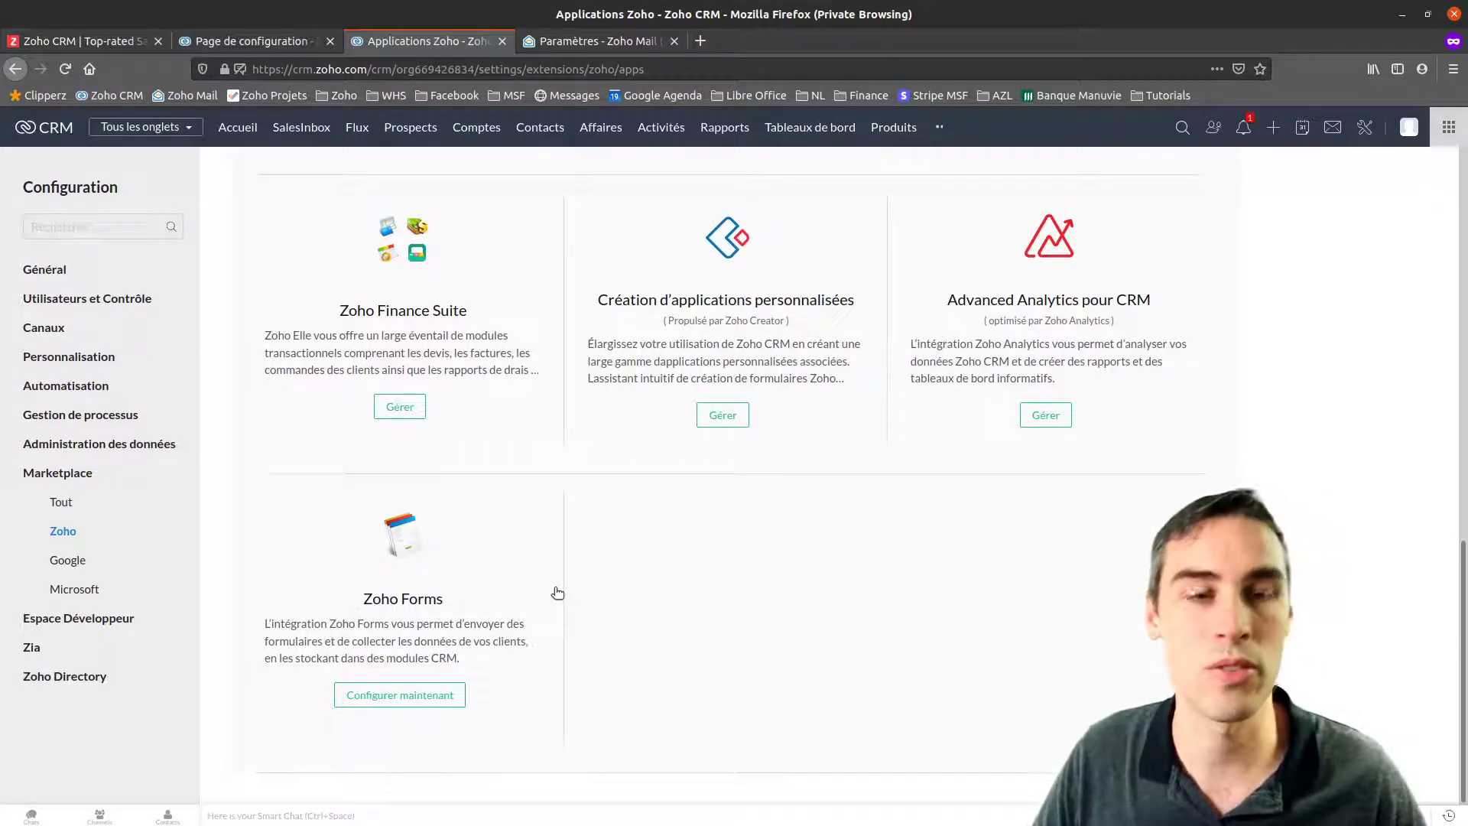
{"action": "scroll", "coordinate": [440, 618], "scroll_direction": "up", "scroll_amount": 1}
{"action": "scroll", "coordinate": [444, 618], "scroll_direction": "up", "scroll_amount": 12}
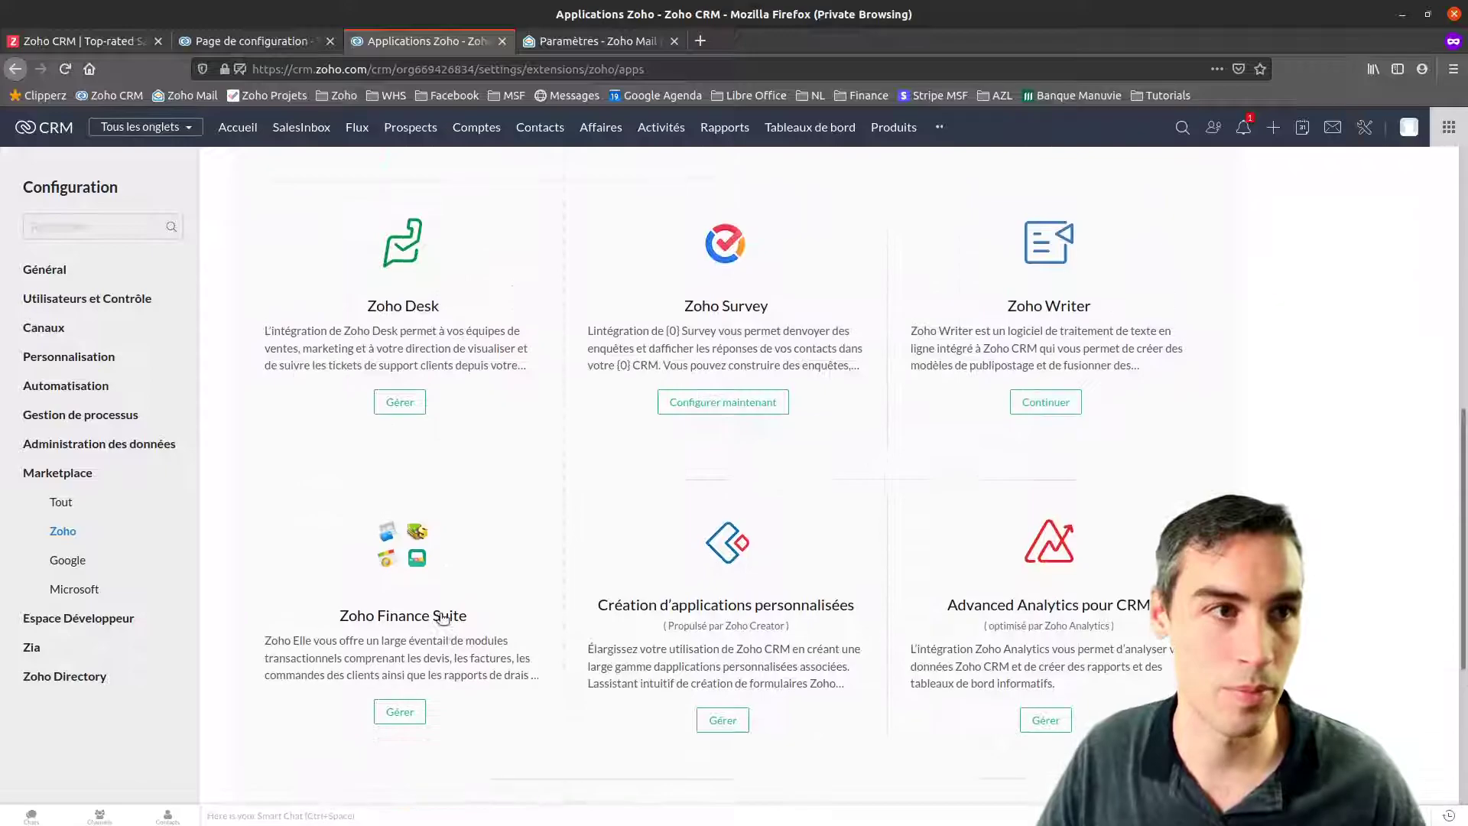
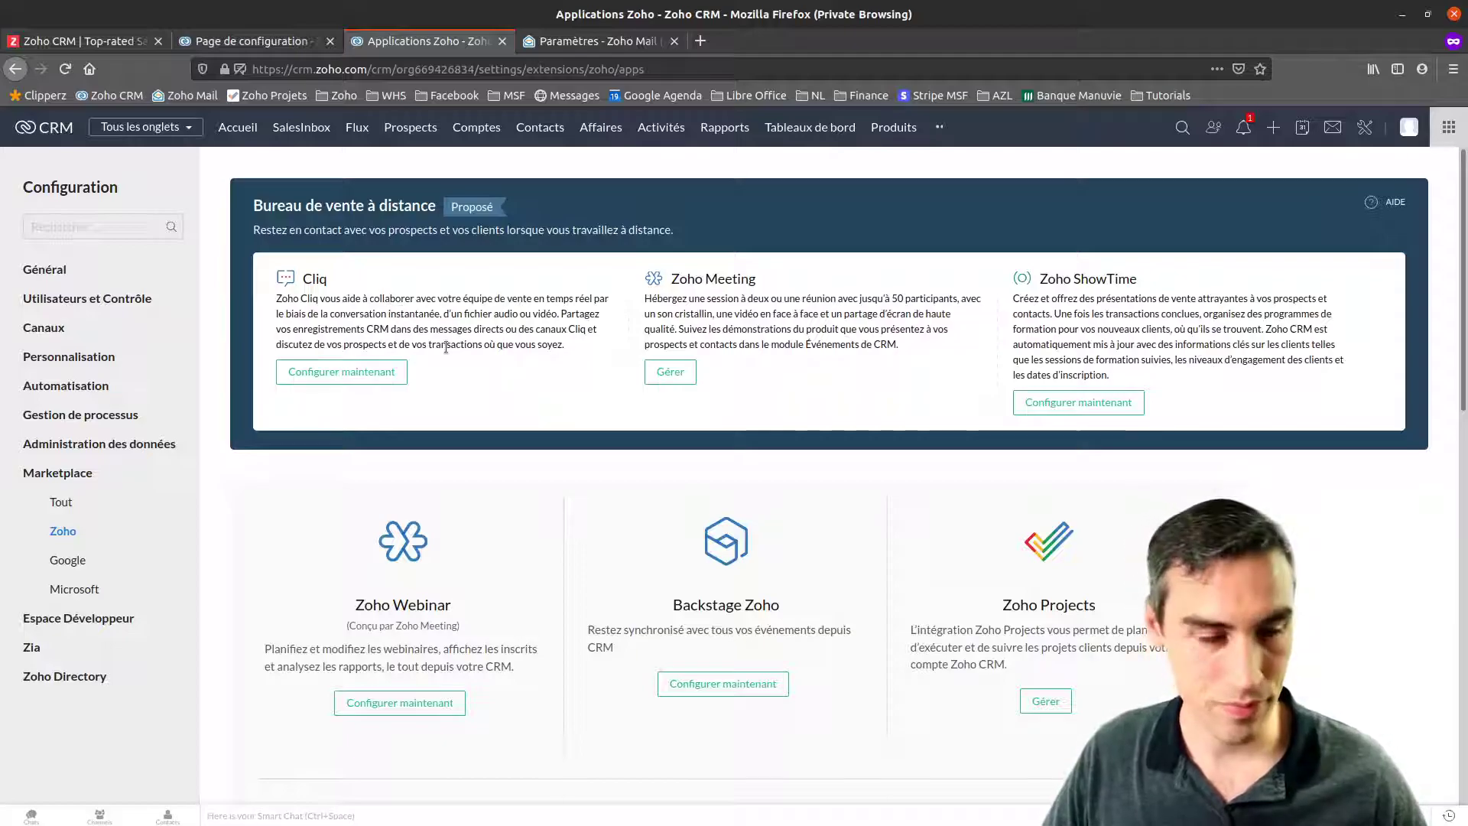
Open the Cliq chat panel over the Zoho Apps page, then switch to the Zoho Mail window
{"action": "left_click", "coordinate": [31, 815]}
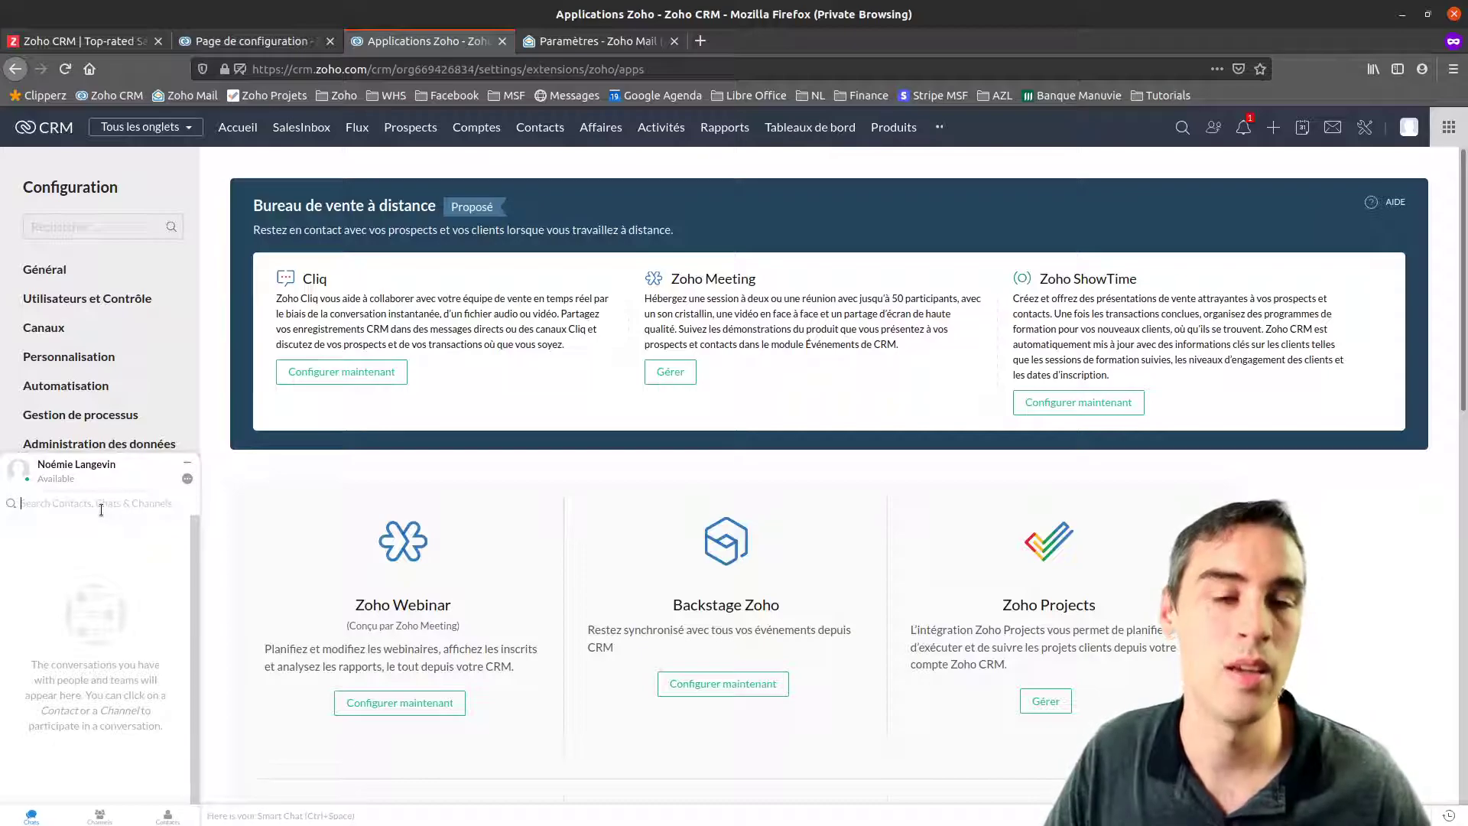
{"action": "left_click", "coordinate": [43, 527]}
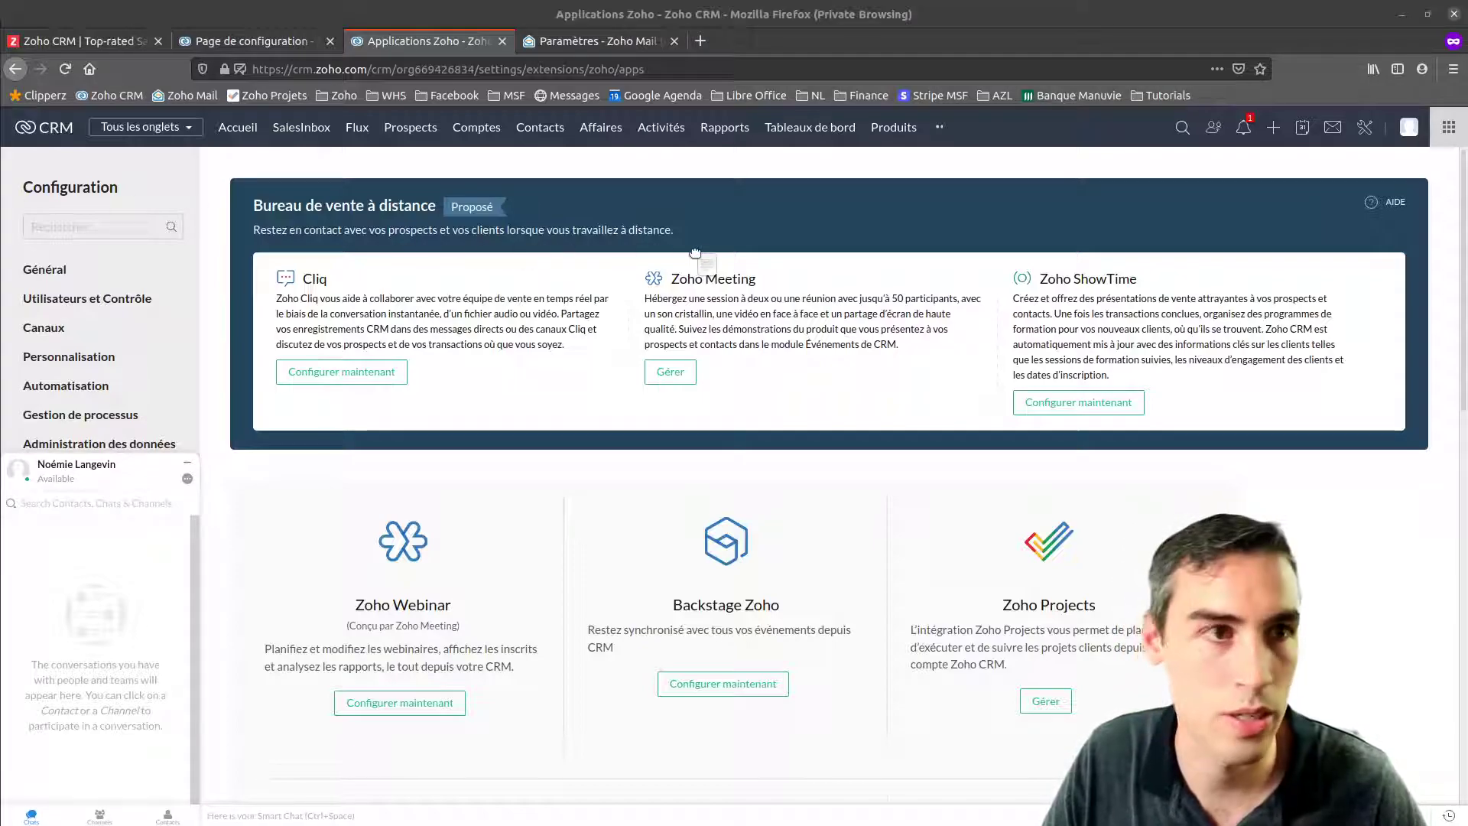
{"action": "key", "text": "alt+Tab"}
Open a recent chat conversation, then close the Zoho Mail window
{"action": "left_click", "coordinate": [29, 815]}
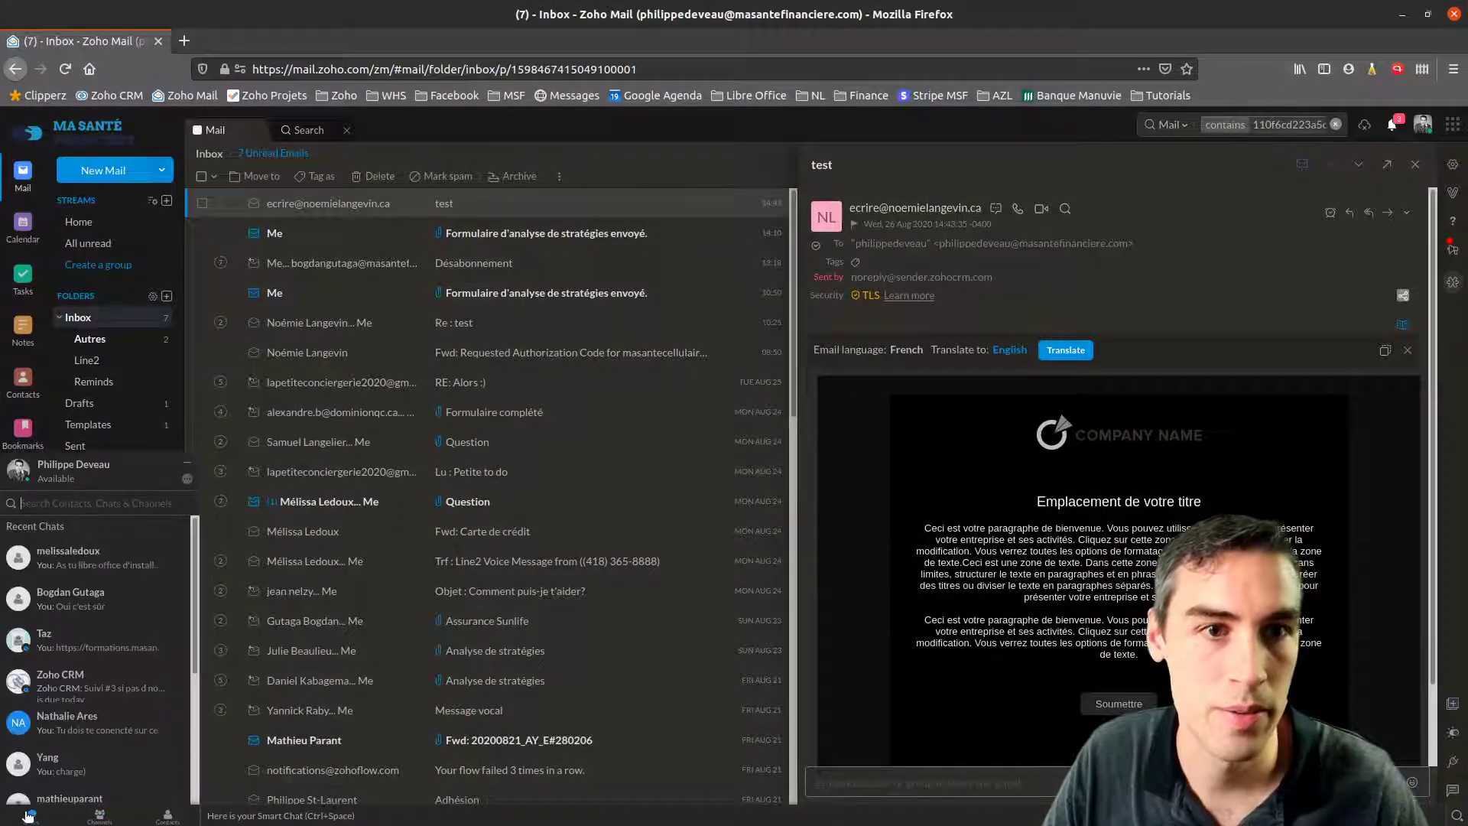
{"action": "left_click", "coordinate": [69, 557]}
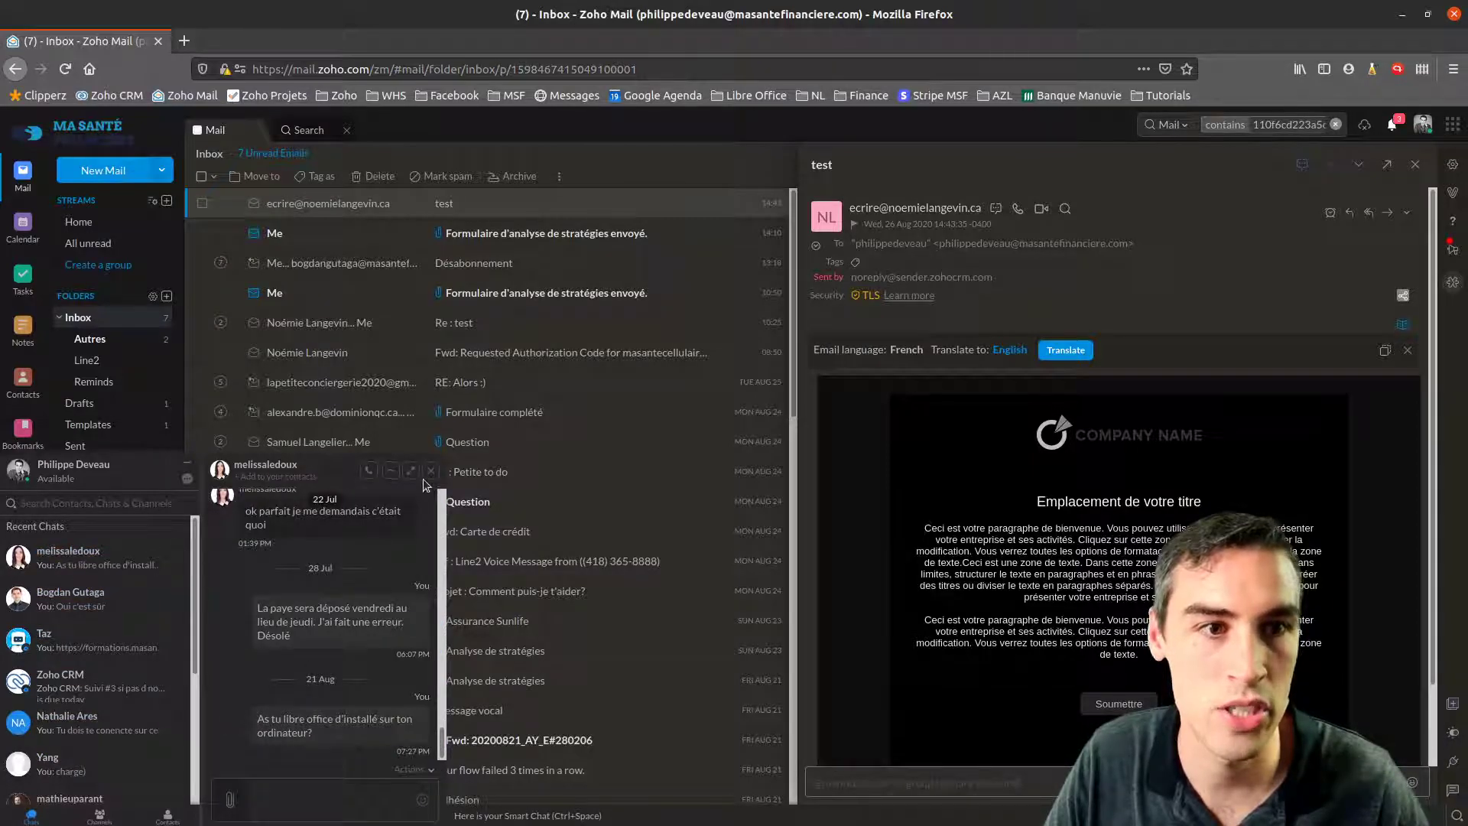
{"action": "left_click", "coordinate": [159, 42]}
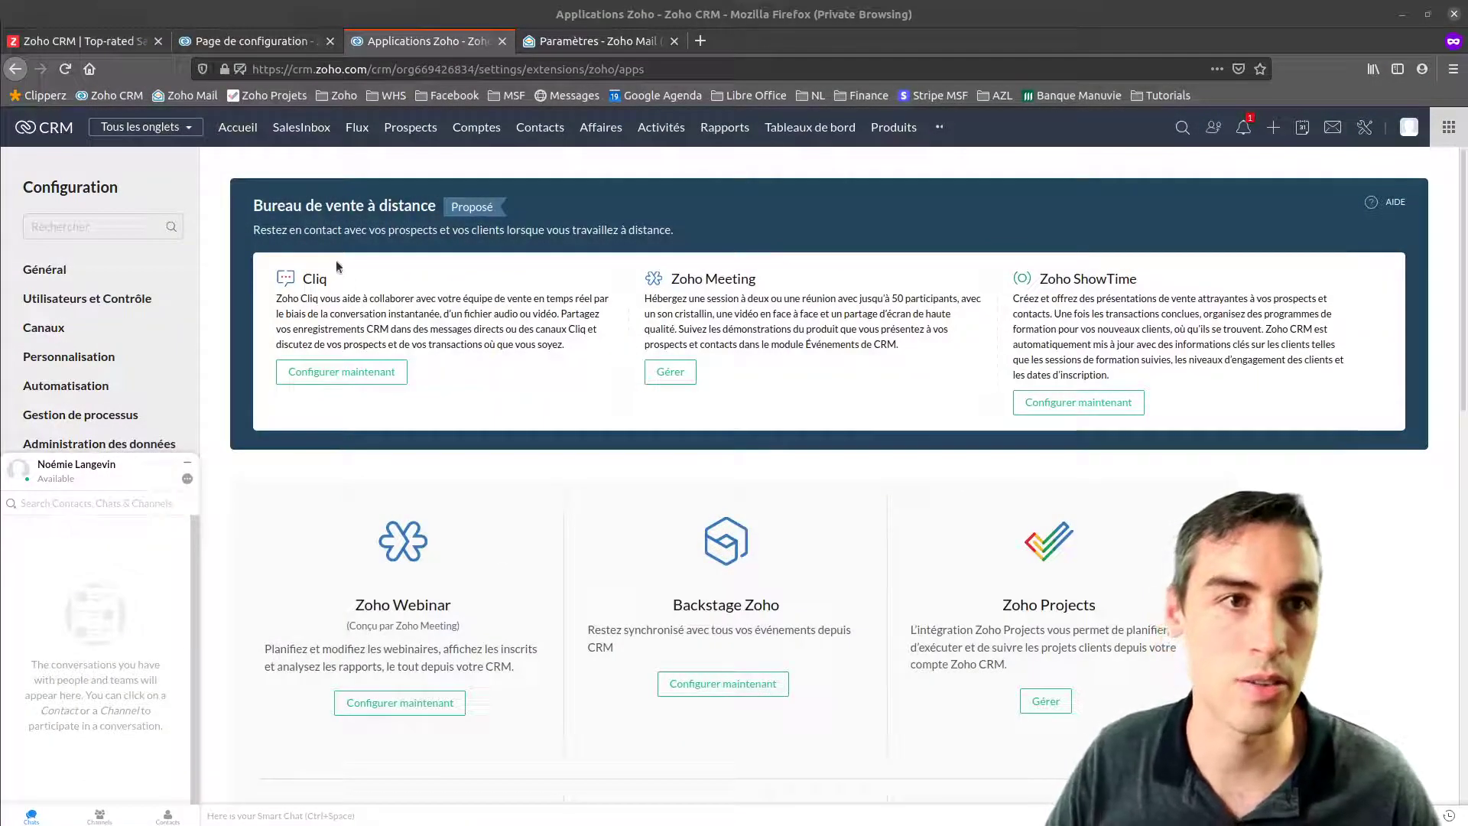
Review the Zoho Meeting and ShowTime integrations on the Zoho Apps page
{"action": "left_click_drag", "start_coordinate": [704, 278], "coordinate": [758, 277]}
{"action": "left_click_drag", "start_coordinate": [1048, 278], "coordinate": [1211, 283]}
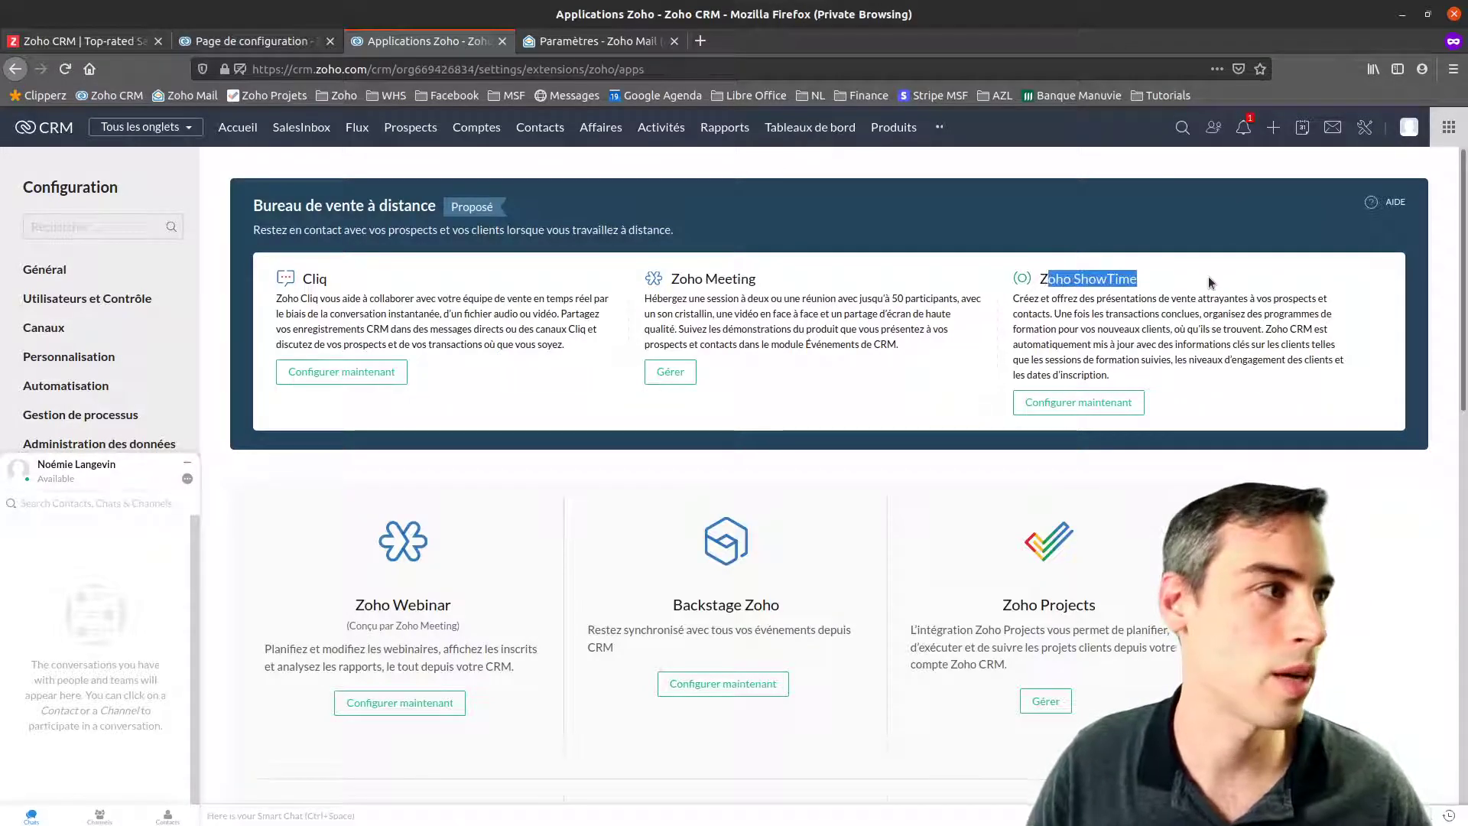
{"action": "left_click", "coordinate": [1163, 294]}
{"action": "scroll", "coordinate": [653, 653], "scroll_direction": "down", "scroll_amount": 8}
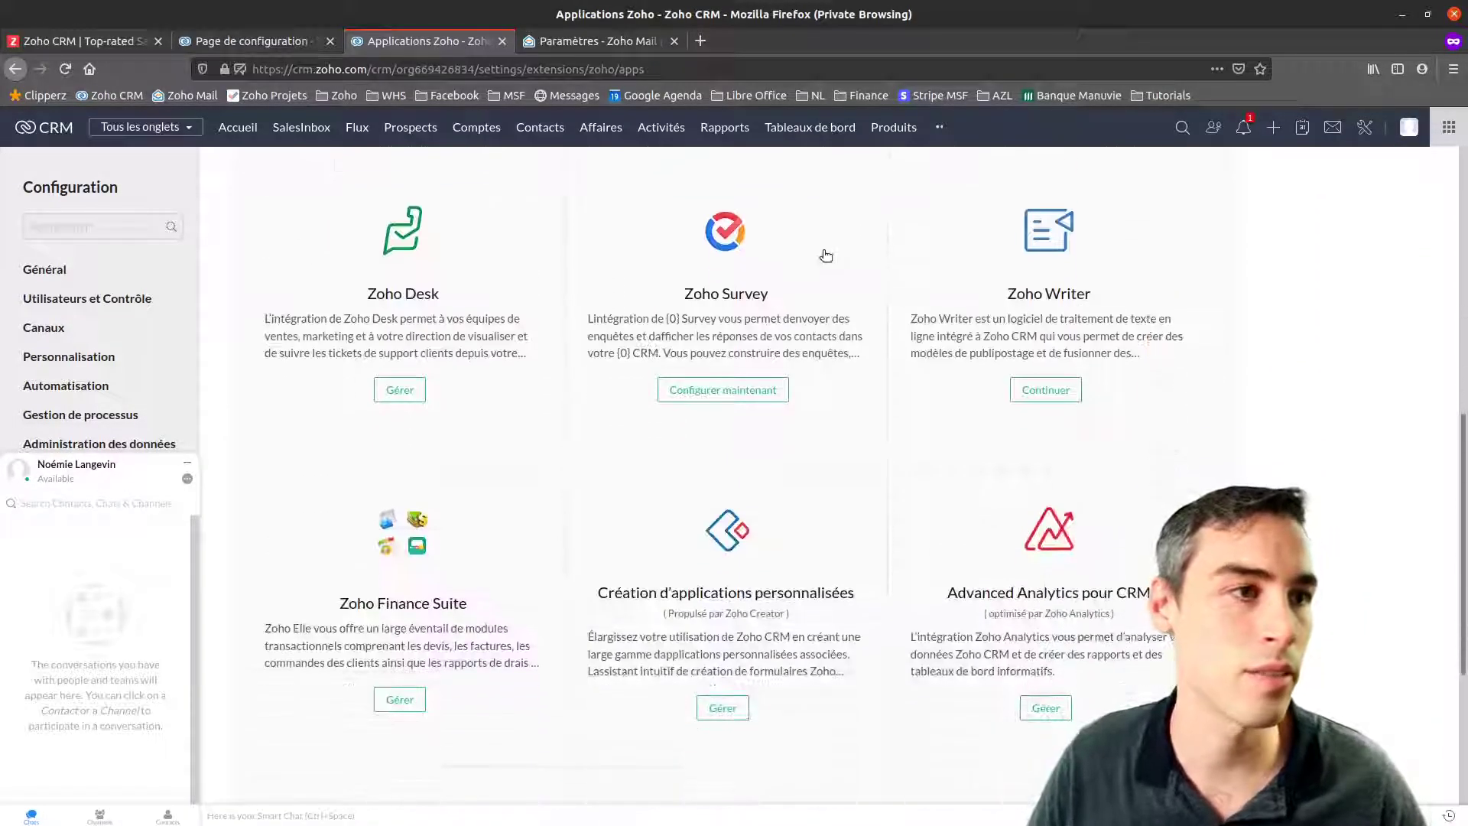
{"action": "scroll", "coordinate": [600, 290], "scroll_direction": "down", "scroll_amount": 4}
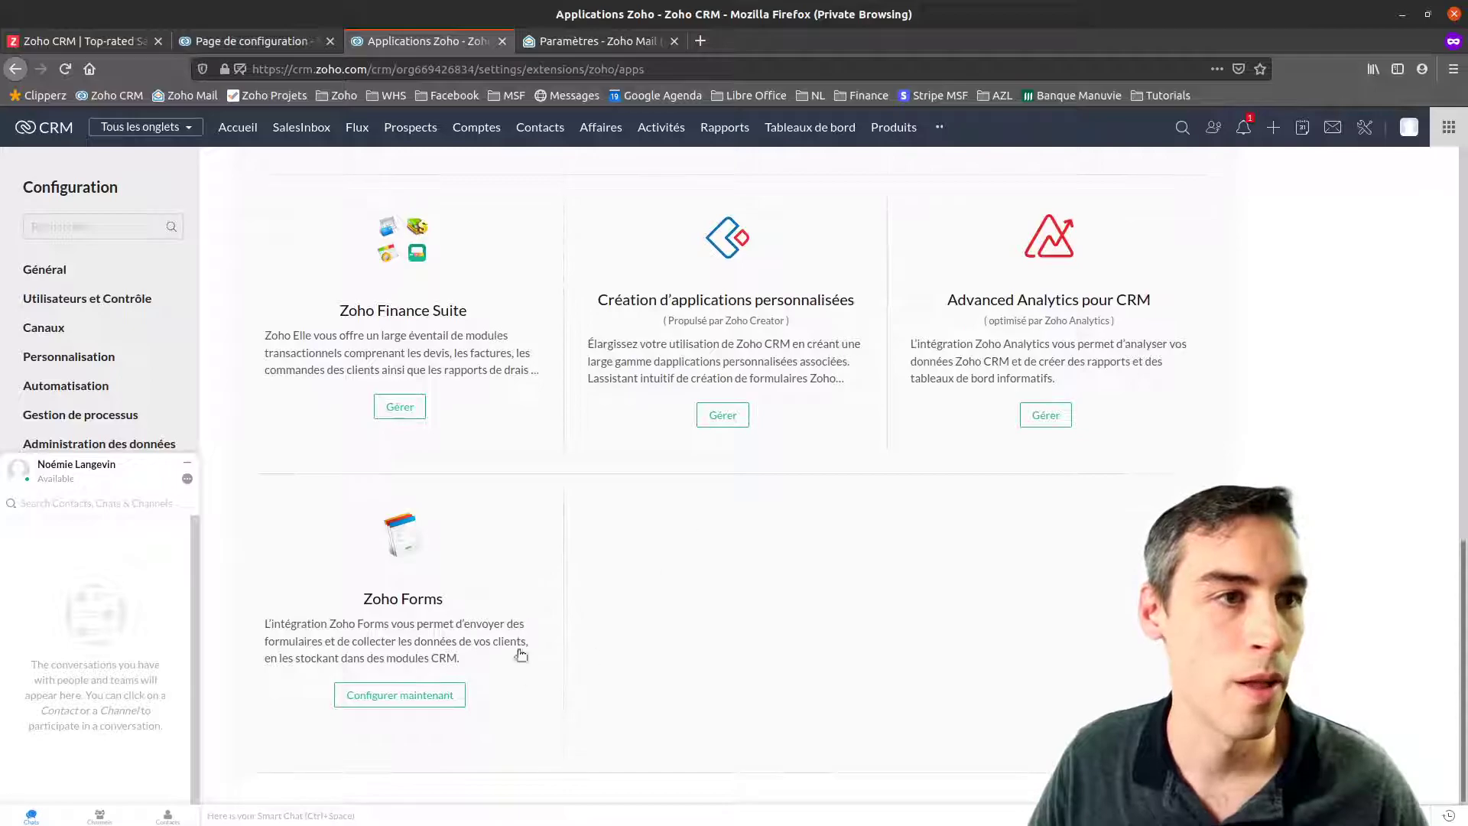
{"action": "scroll", "coordinate": [1321, 207], "scroll_direction": "up", "scroll_amount": 8}
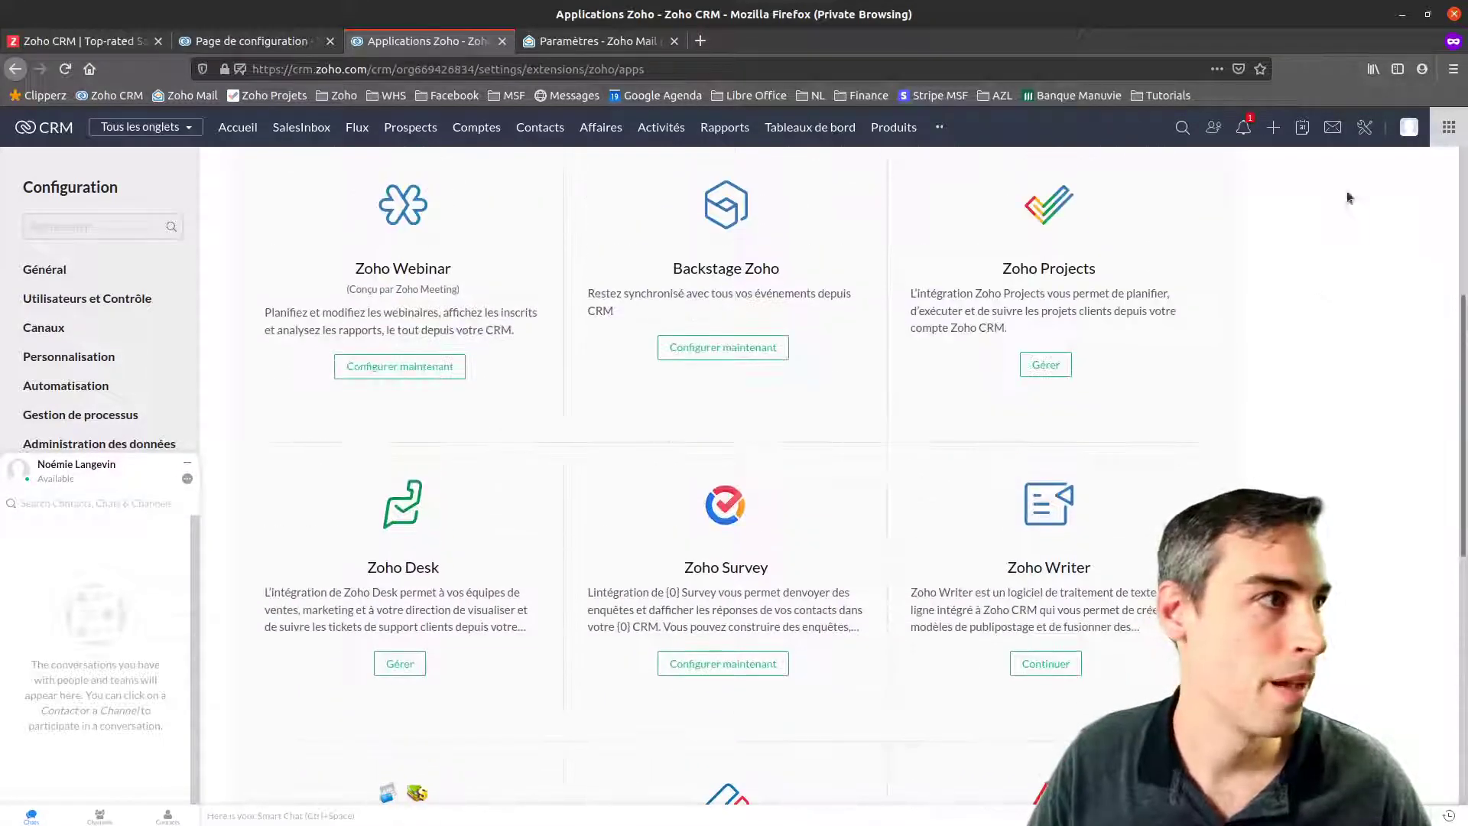
Go to Paramètres personnels from Configuration and close the chat panel
{"action": "left_click", "coordinate": [1365, 127]}
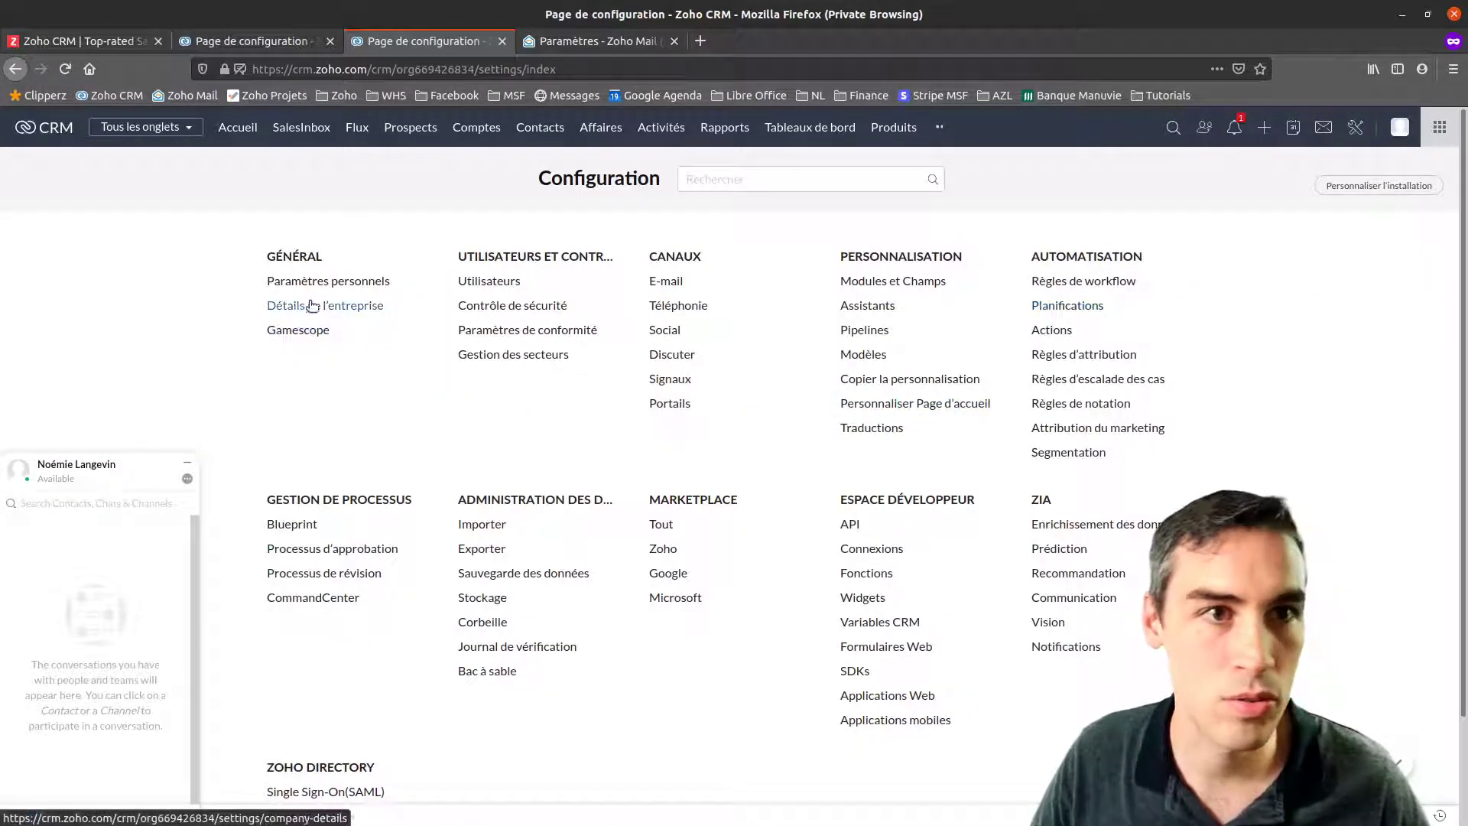
{"action": "left_click", "coordinate": [328, 282]}
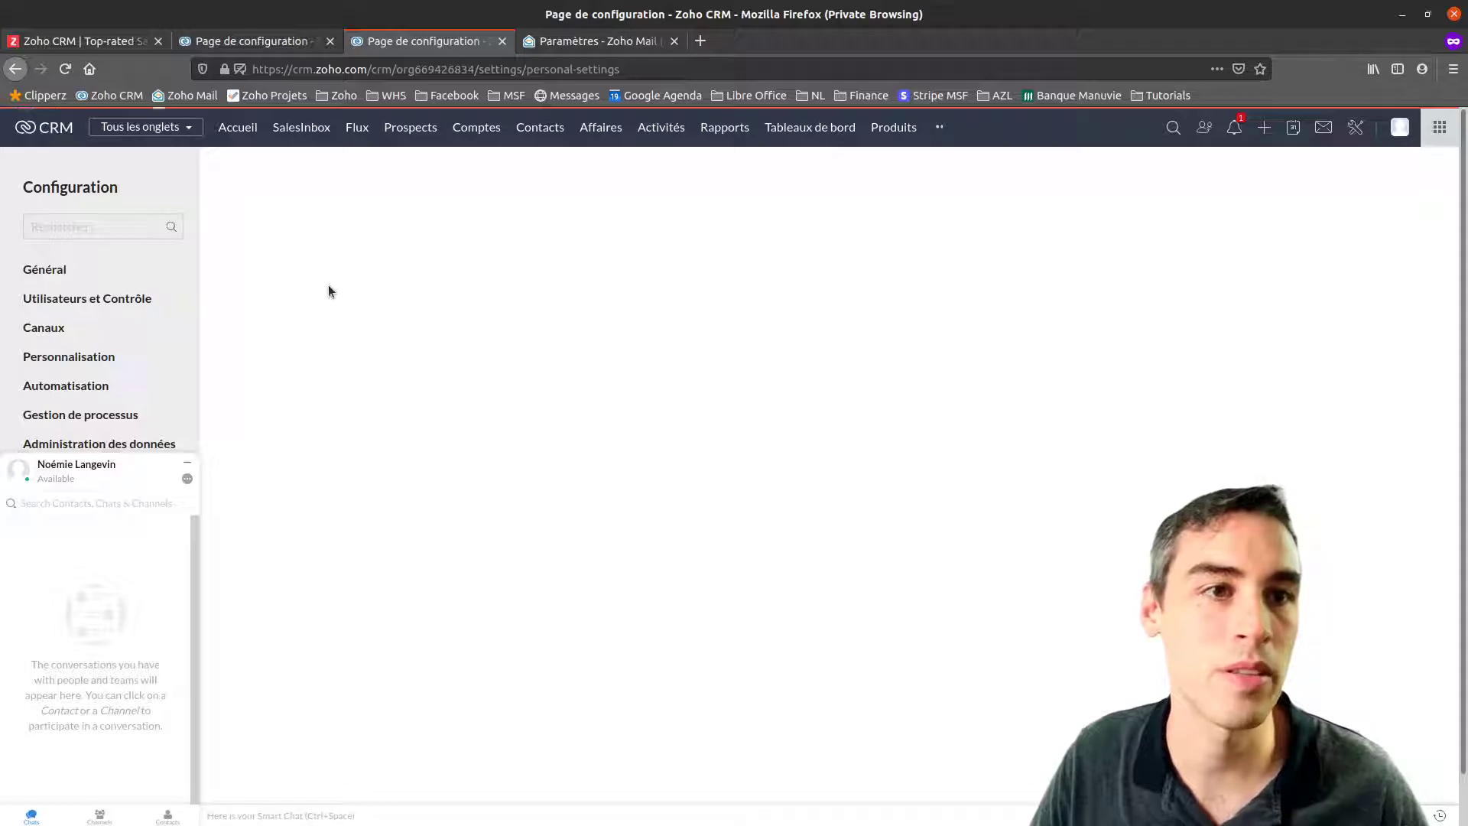
{"action": "left_click", "coordinate": [192, 466]}
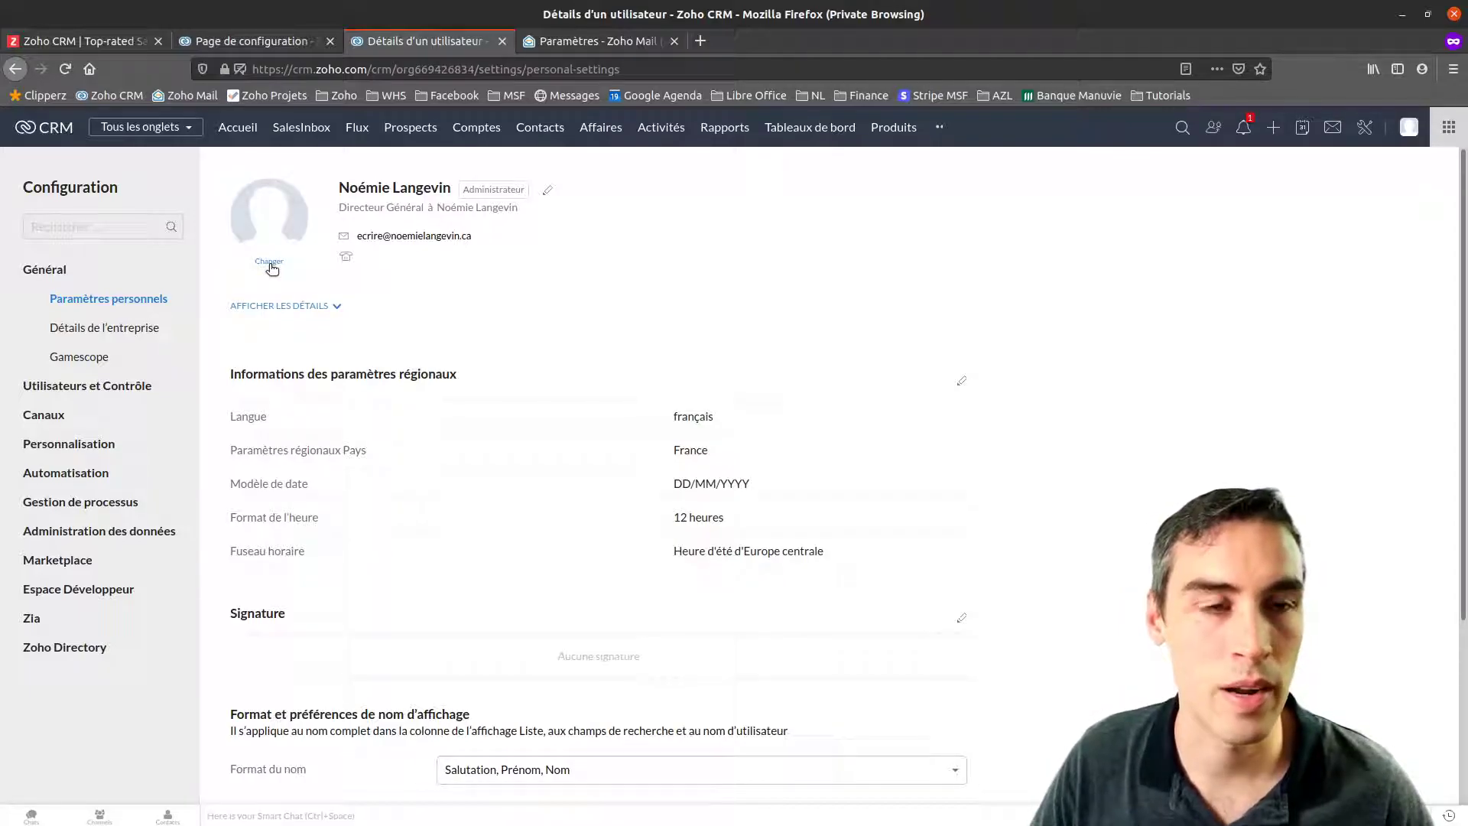
{"action": "left_click", "coordinate": [272, 264]}
Set a portrait photo from Zoho Docs > Images as the profile picture, cropped to the whole face
{"action": "left_click", "coordinate": [676, 274]}
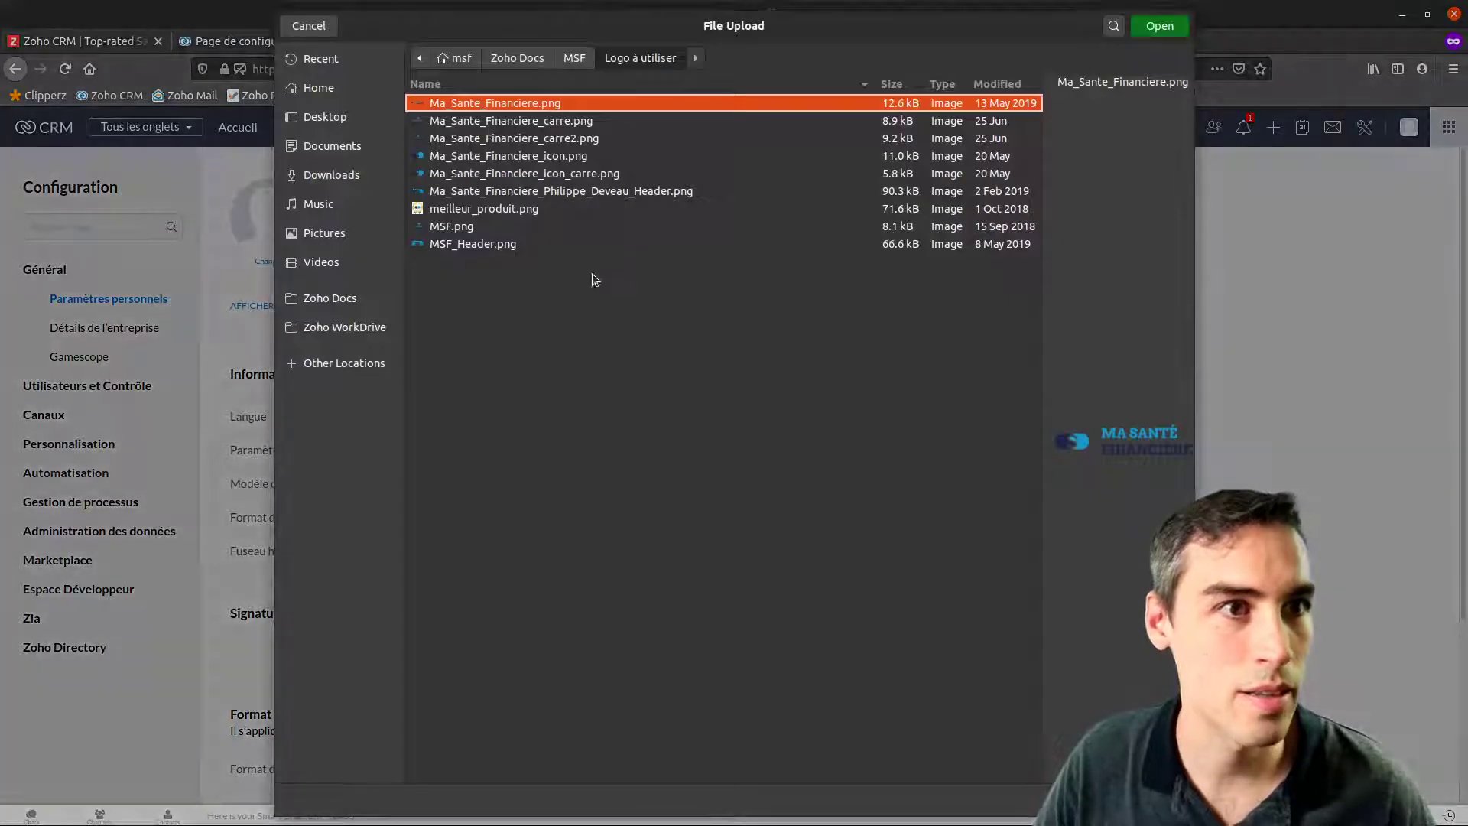
{"action": "left_click", "coordinate": [325, 299]}
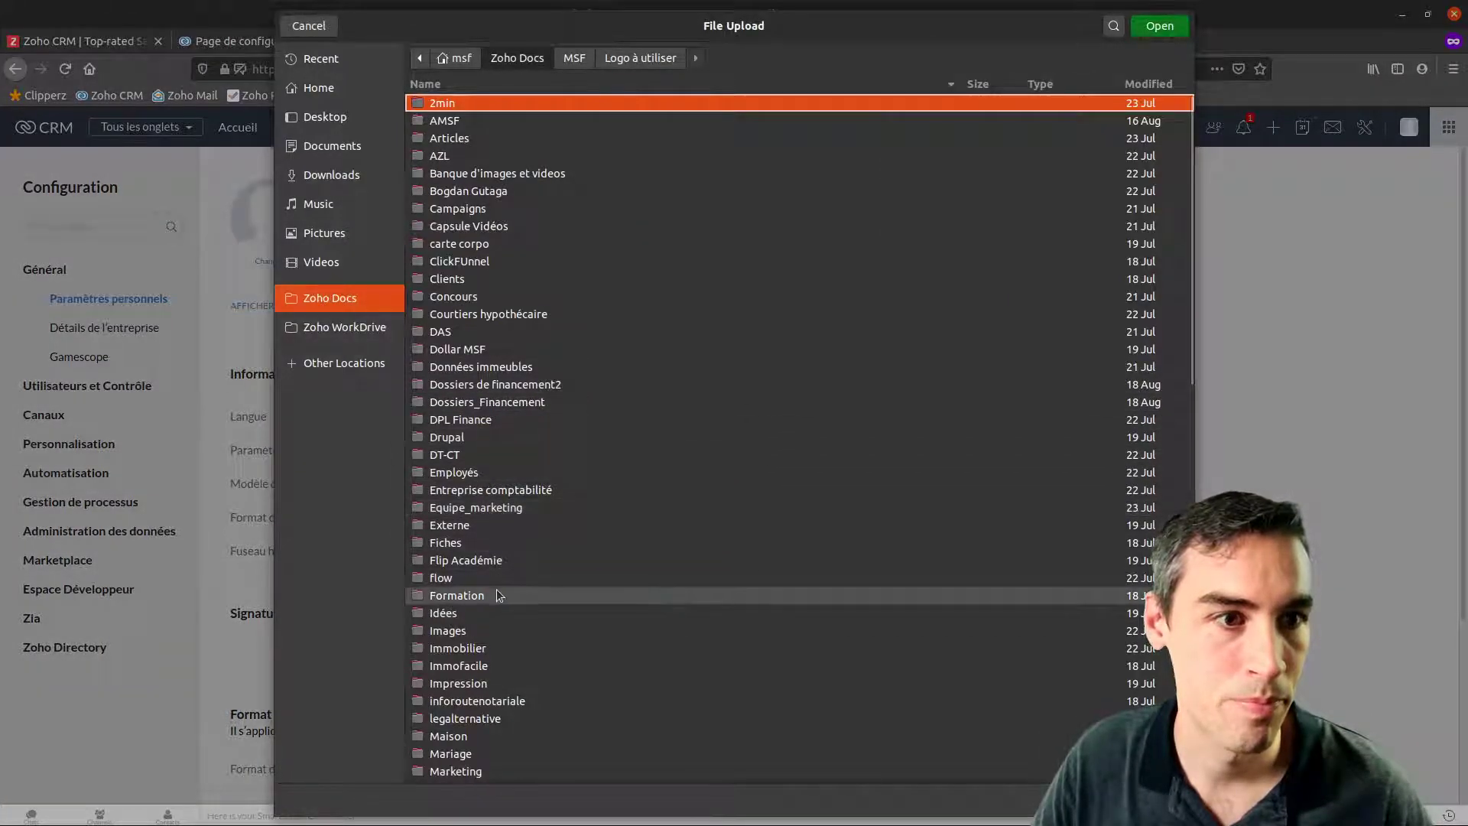
{"action": "double_click", "coordinate": [456, 631]}
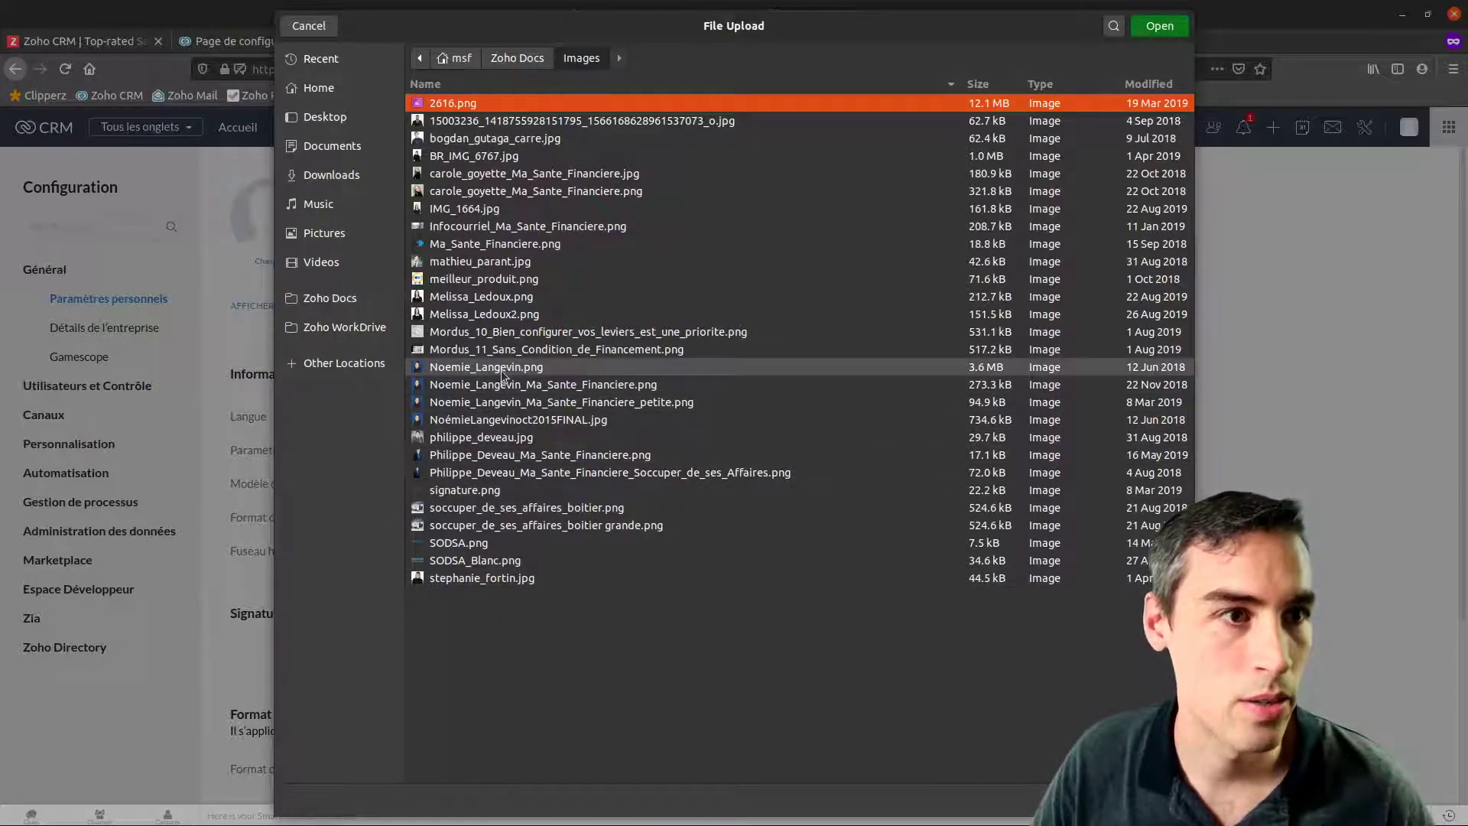
{"action": "double_click", "coordinate": [511, 401]}
{"action": "left_click_drag", "start_coordinate": [743, 340], "coordinate": [867, 462]}
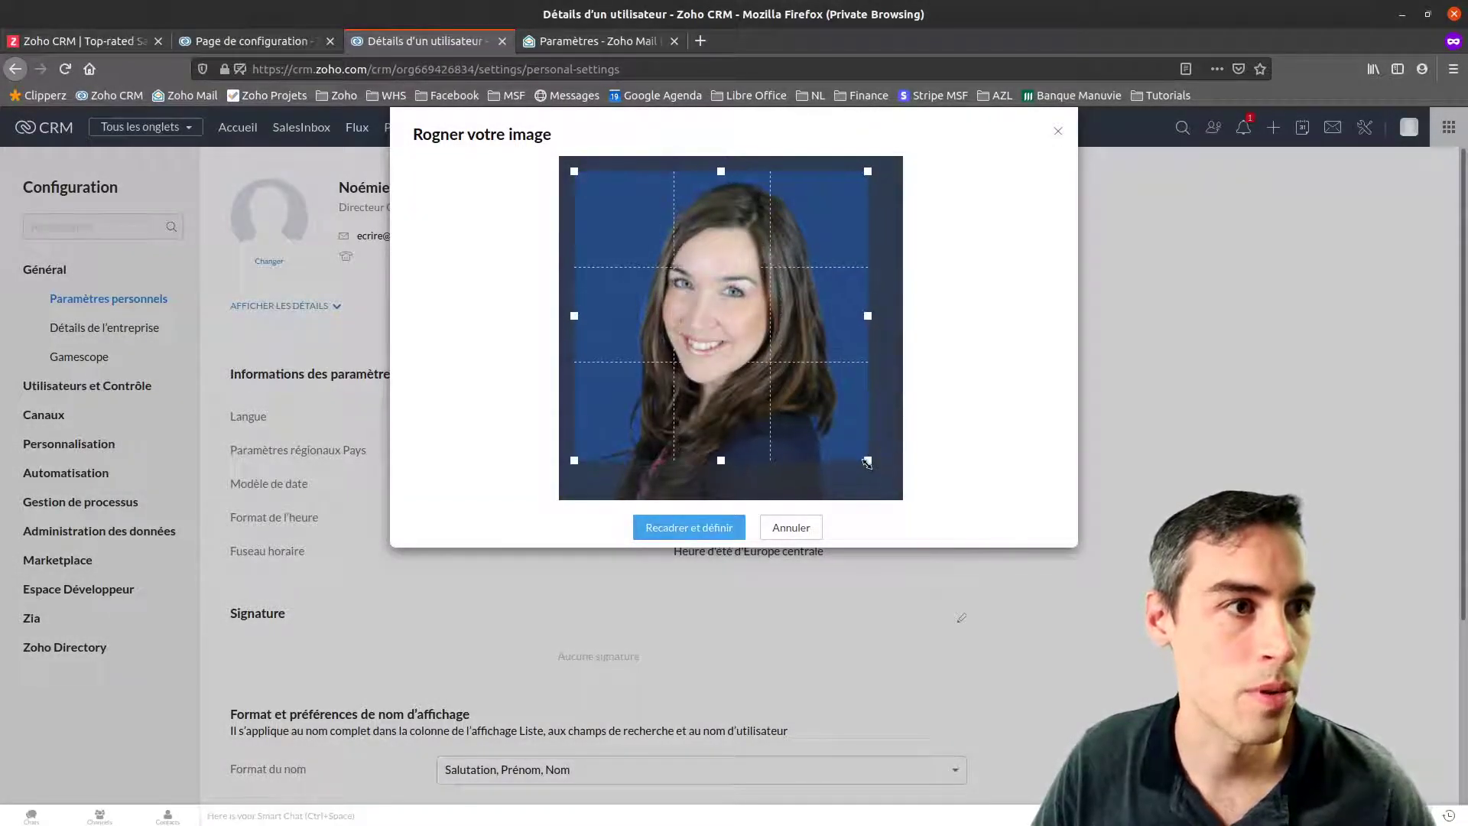
{"action": "left_click", "coordinate": [705, 528]}
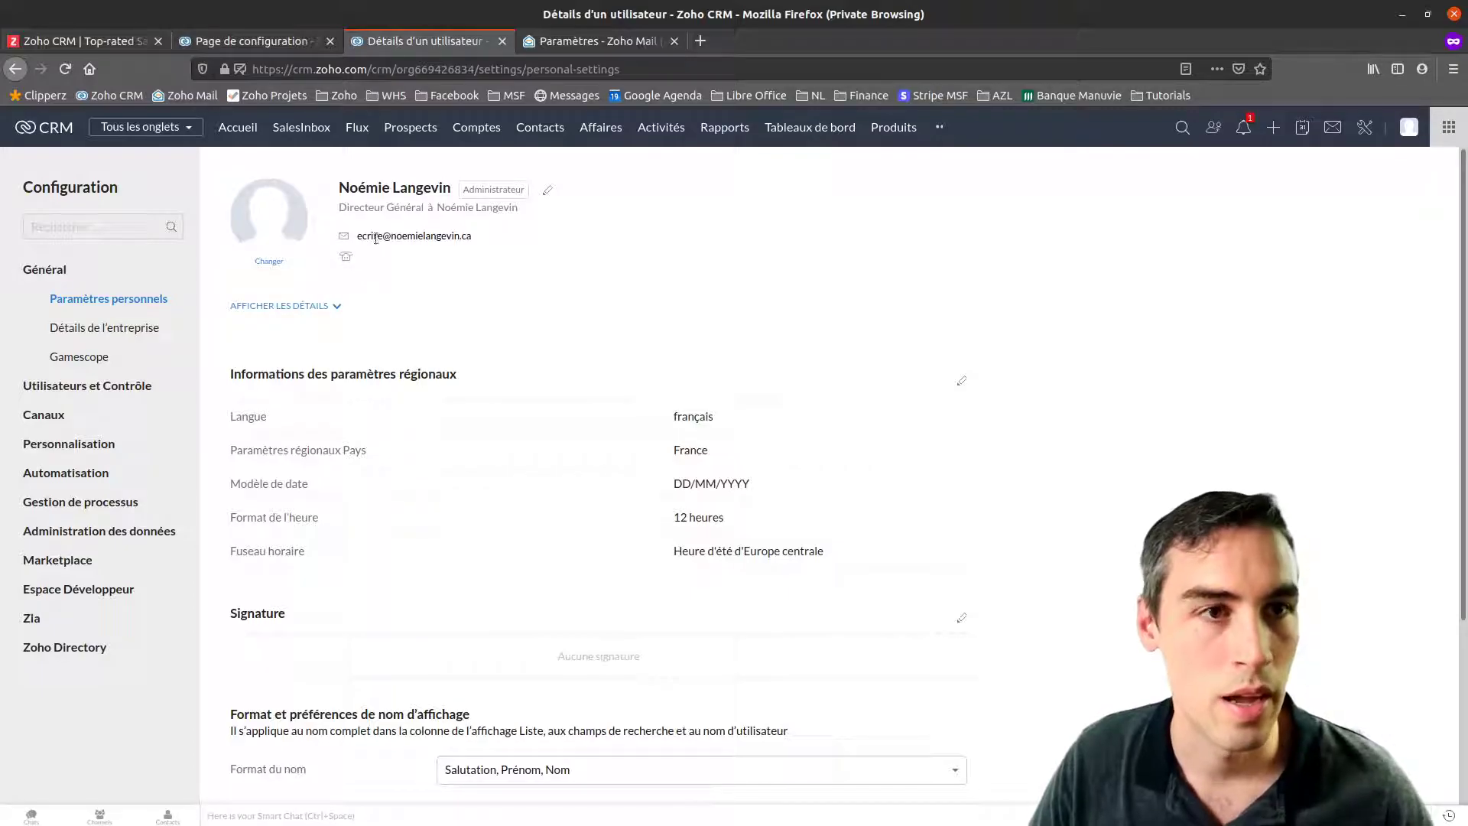
{"action": "left_click", "coordinate": [547, 192]}
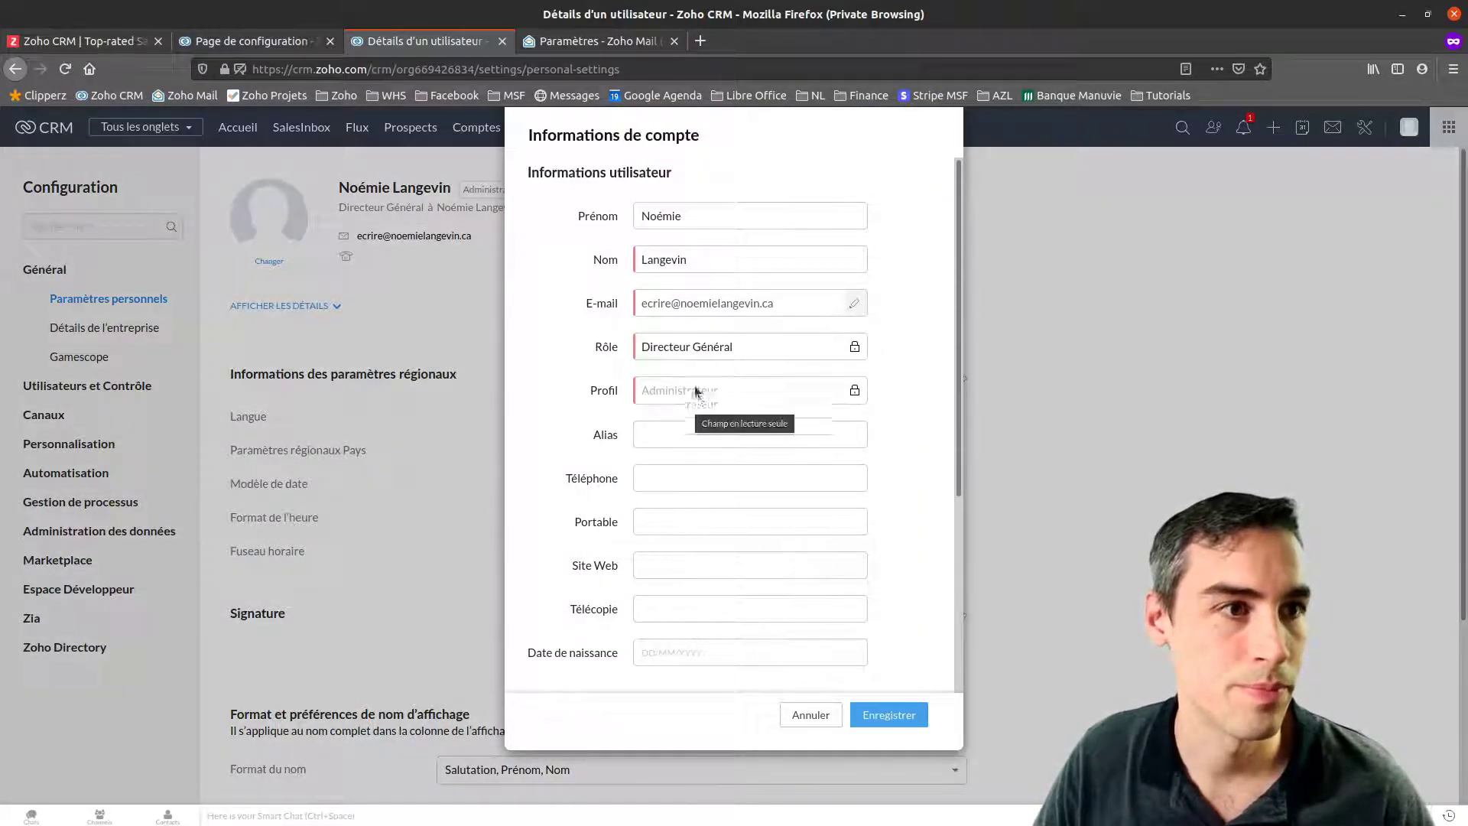
{"action": "scroll", "coordinate": [667, 364], "scroll_direction": "down", "scroll_amount": 3}
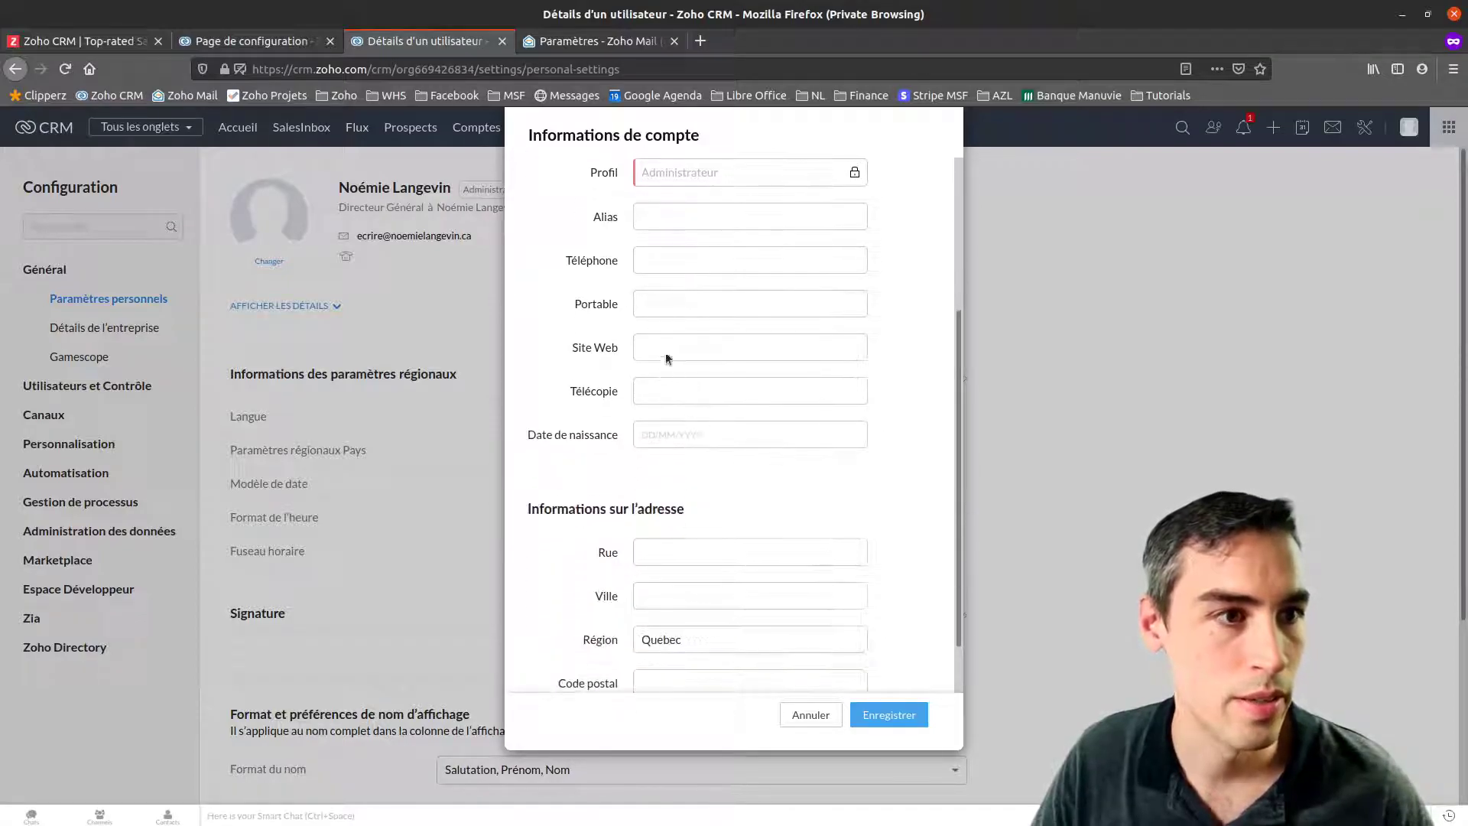
{"action": "left_click", "coordinate": [663, 338]}
{"action": "type", "text": "http://"}
{"action": "key", "text": "BackSpace"}
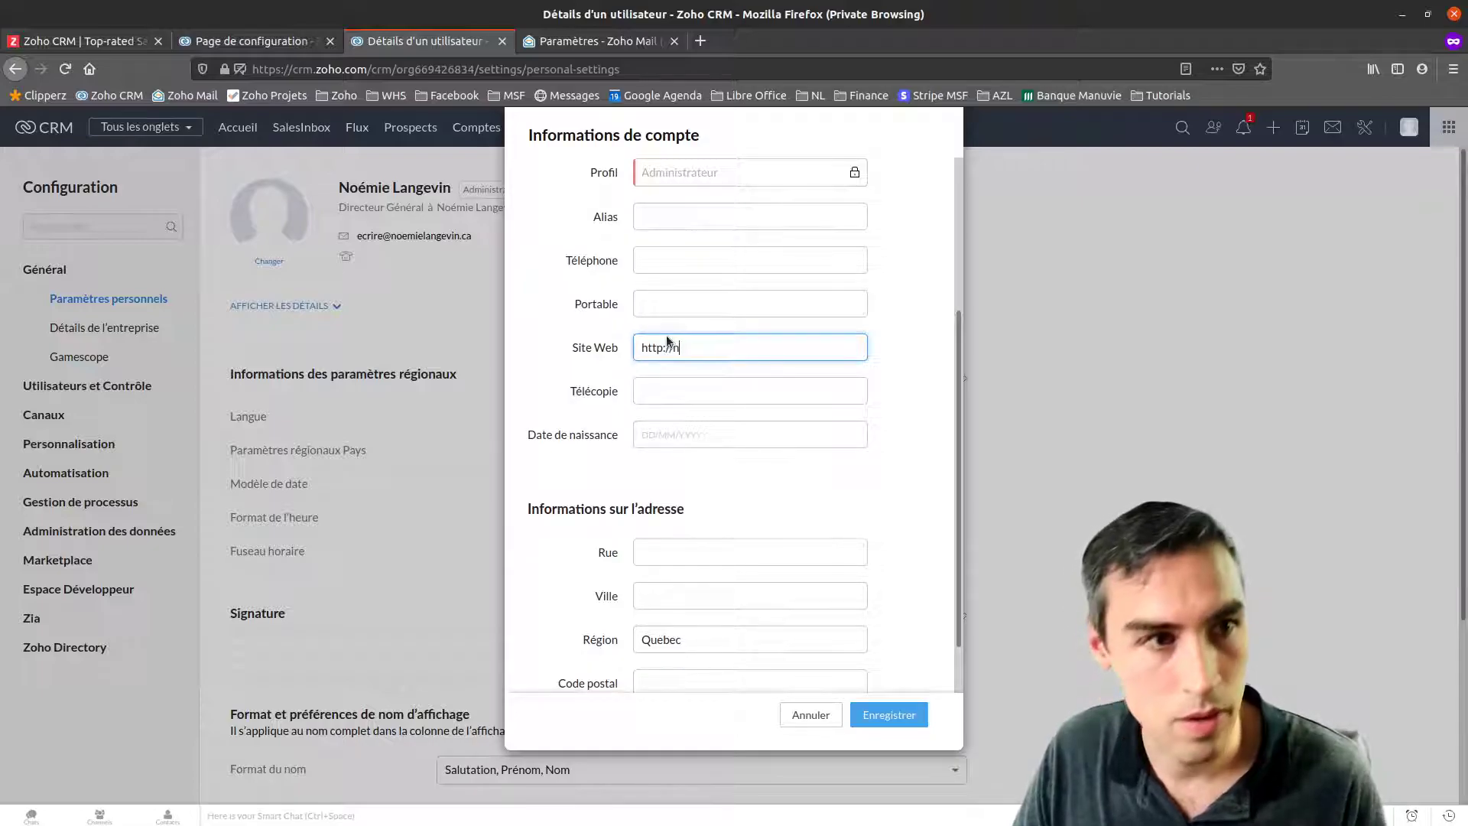
{"action": "type", "text": "masantecellulair"}
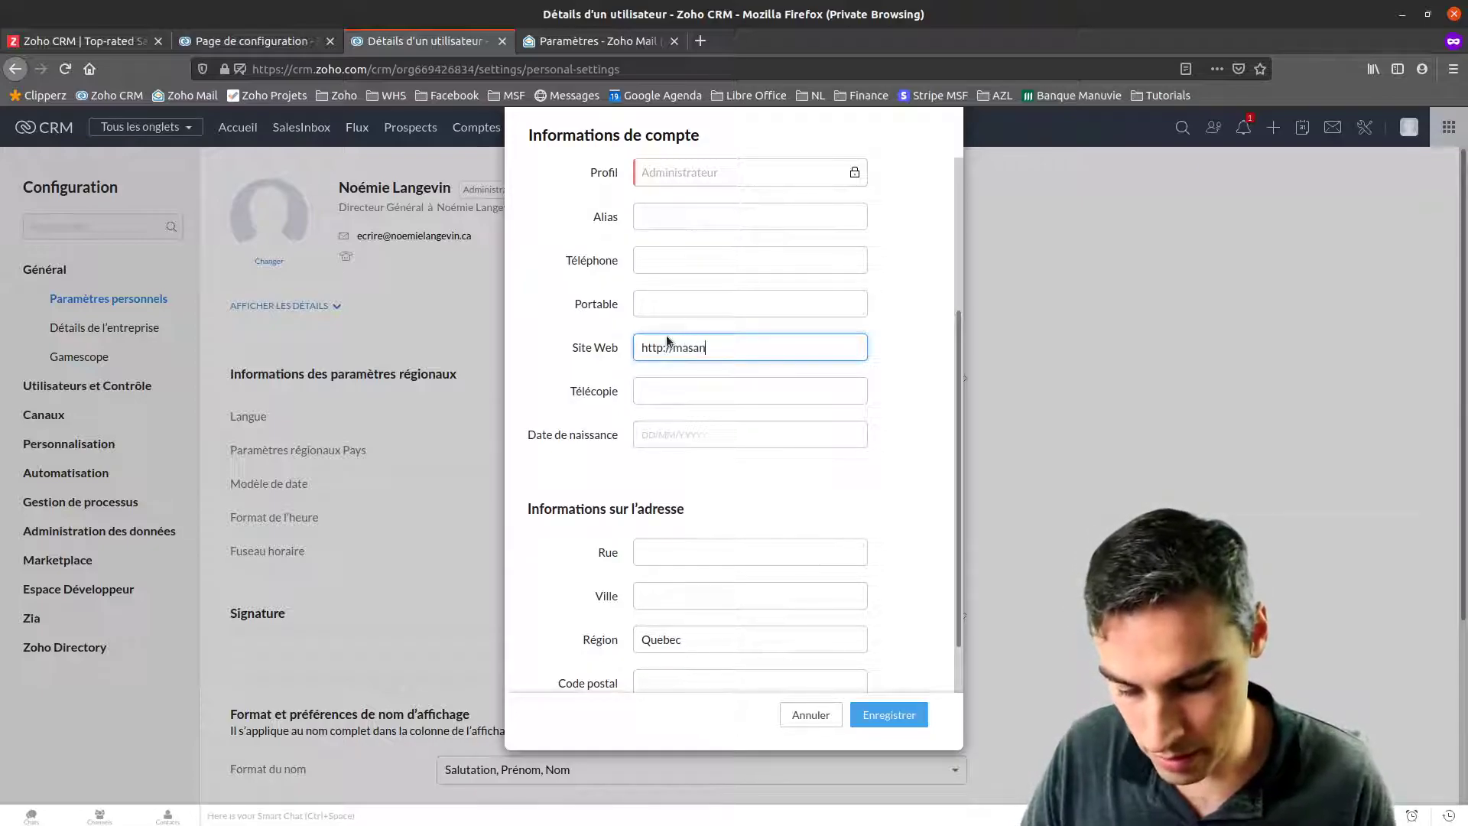
{"action": "type", "text": "e.ca"}
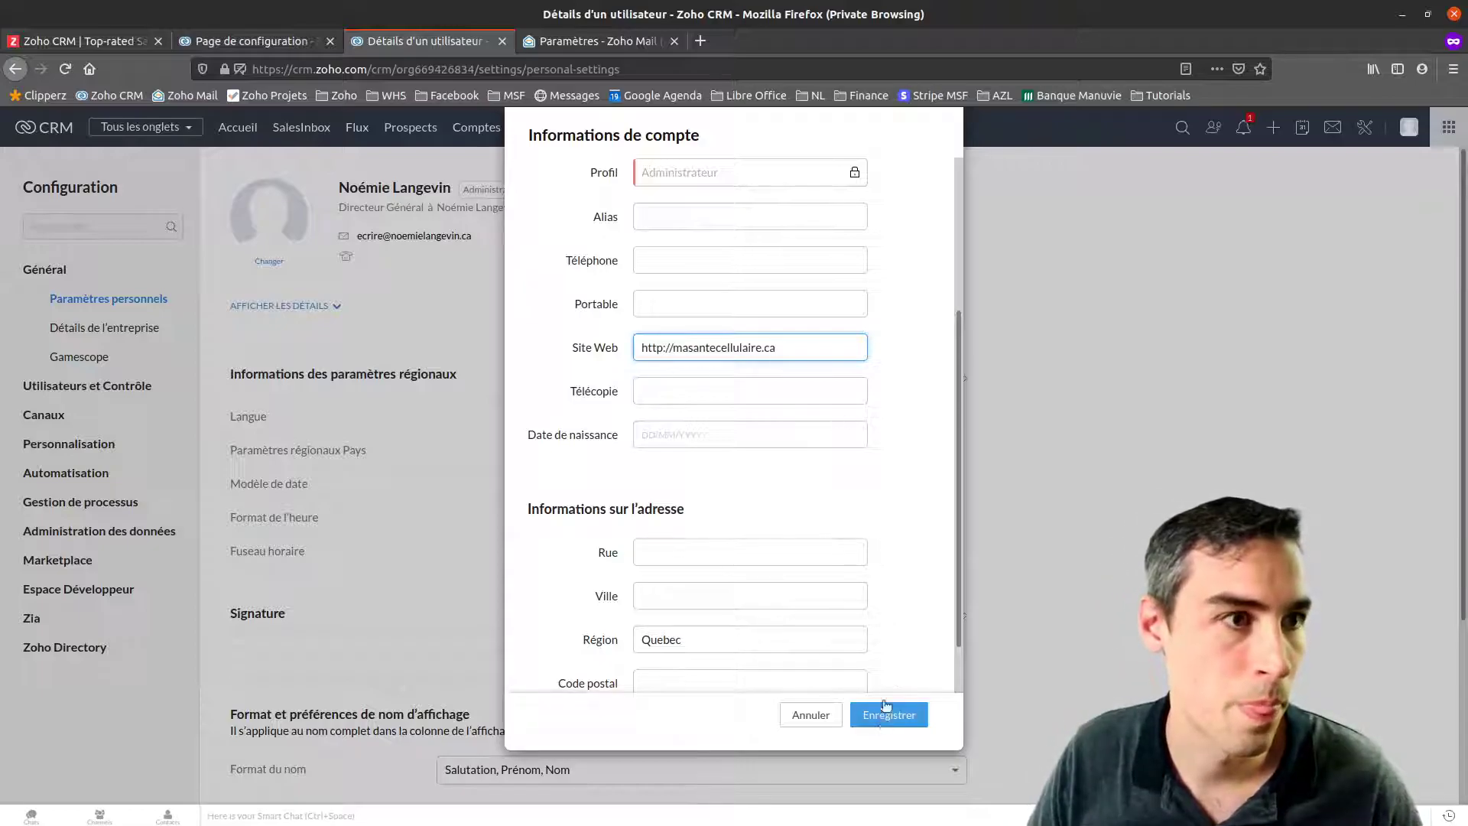
{"action": "scroll", "coordinate": [800, 597], "scroll_direction": "down", "scroll_amount": 3}
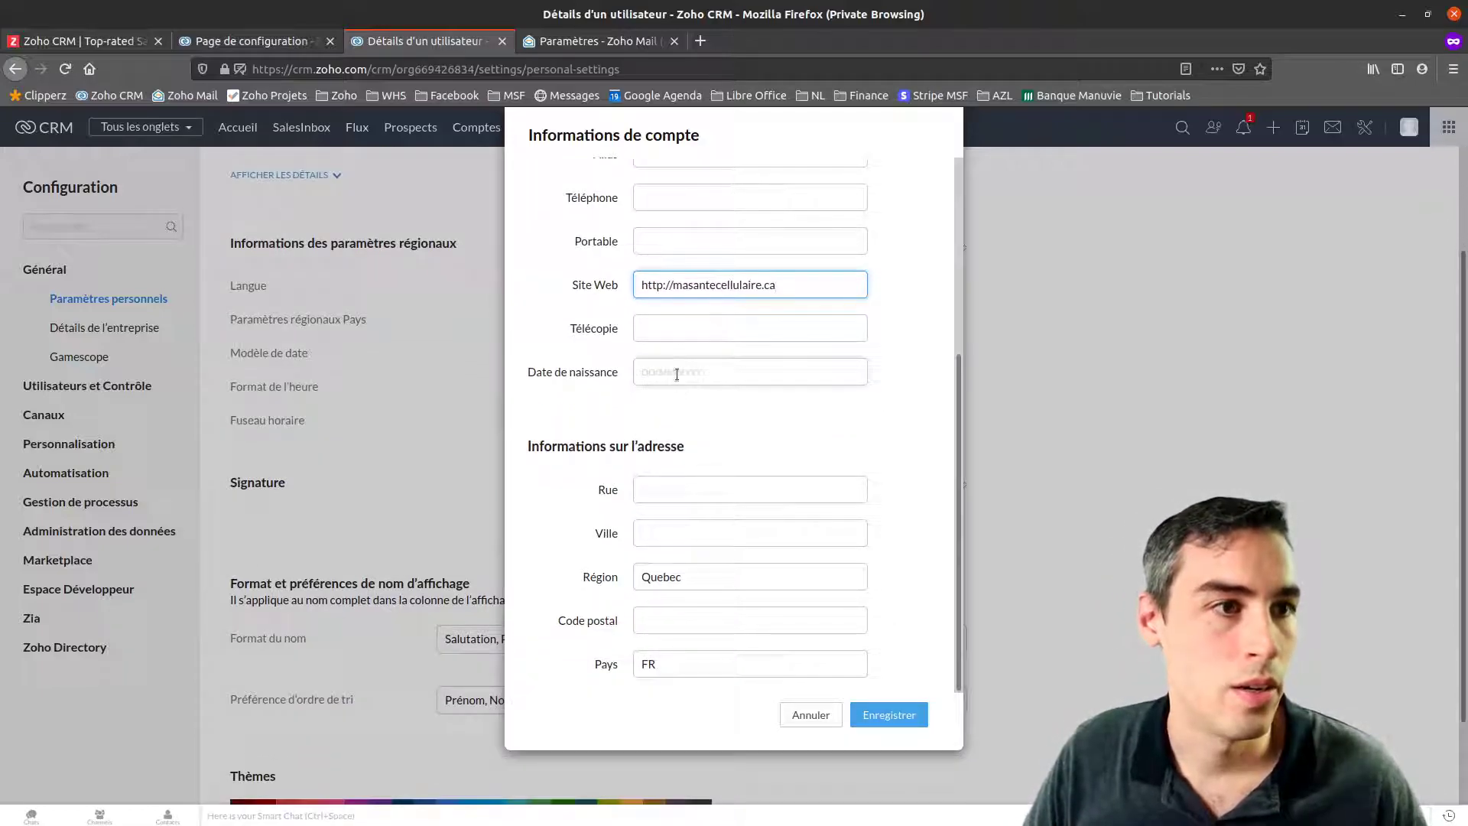
{"action": "scroll", "coordinate": [804, 598], "scroll_direction": "up", "scroll_amount": 5}
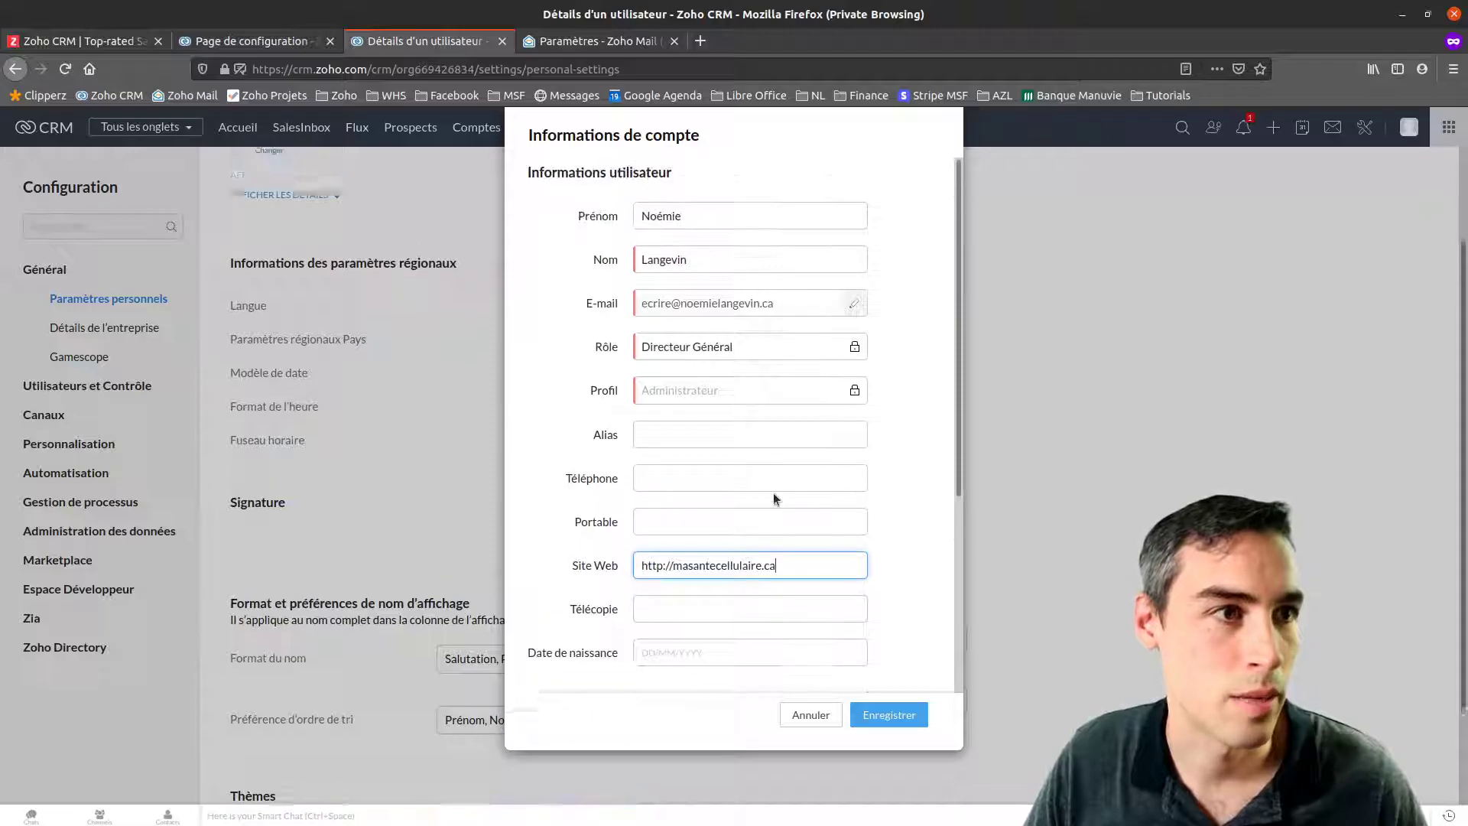
{"action": "left_click", "coordinate": [901, 717]}
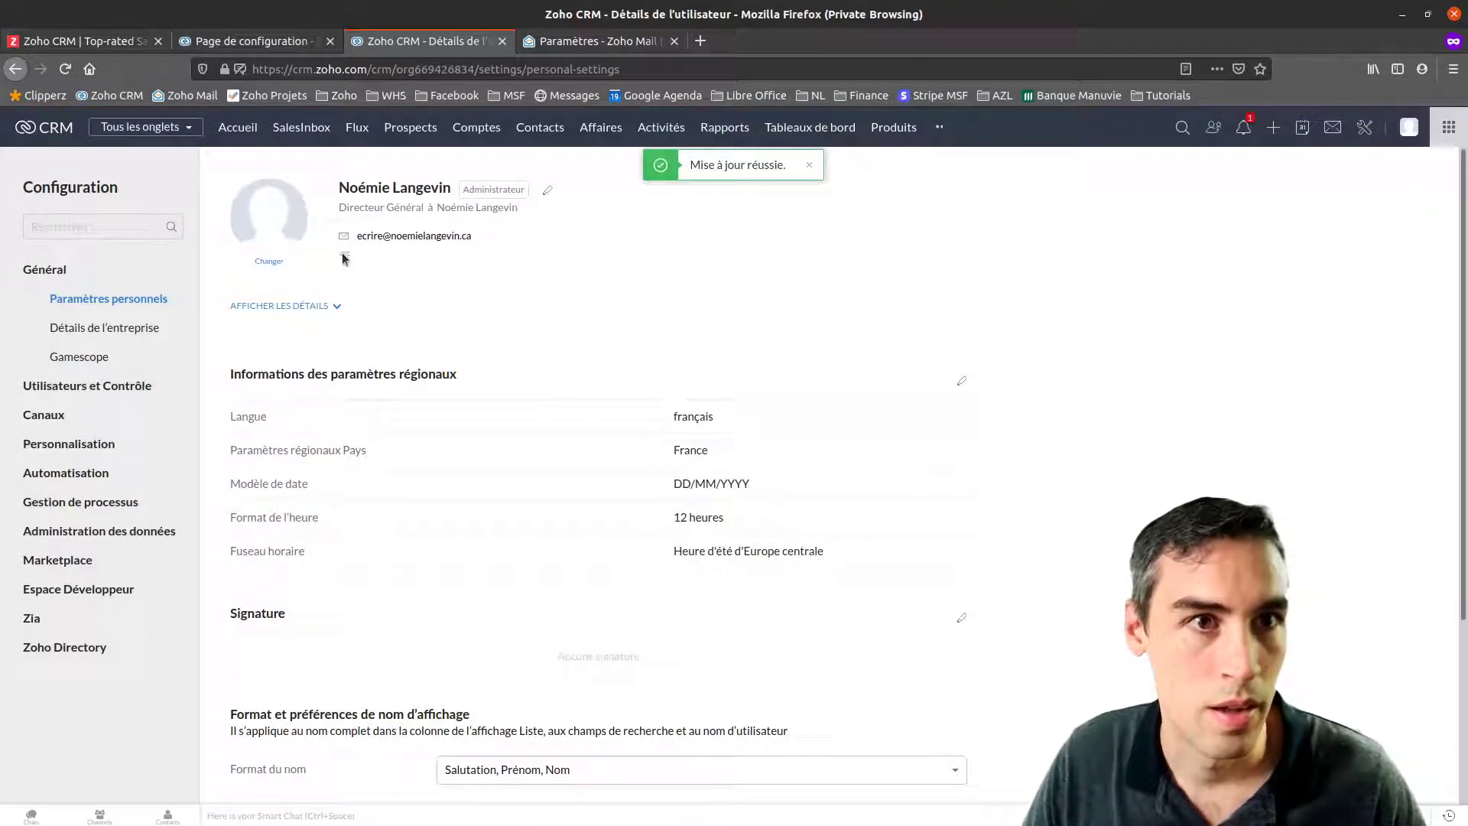
{"action": "scroll", "coordinate": [394, 497], "scroll_direction": "down", "scroll_amount": 3}
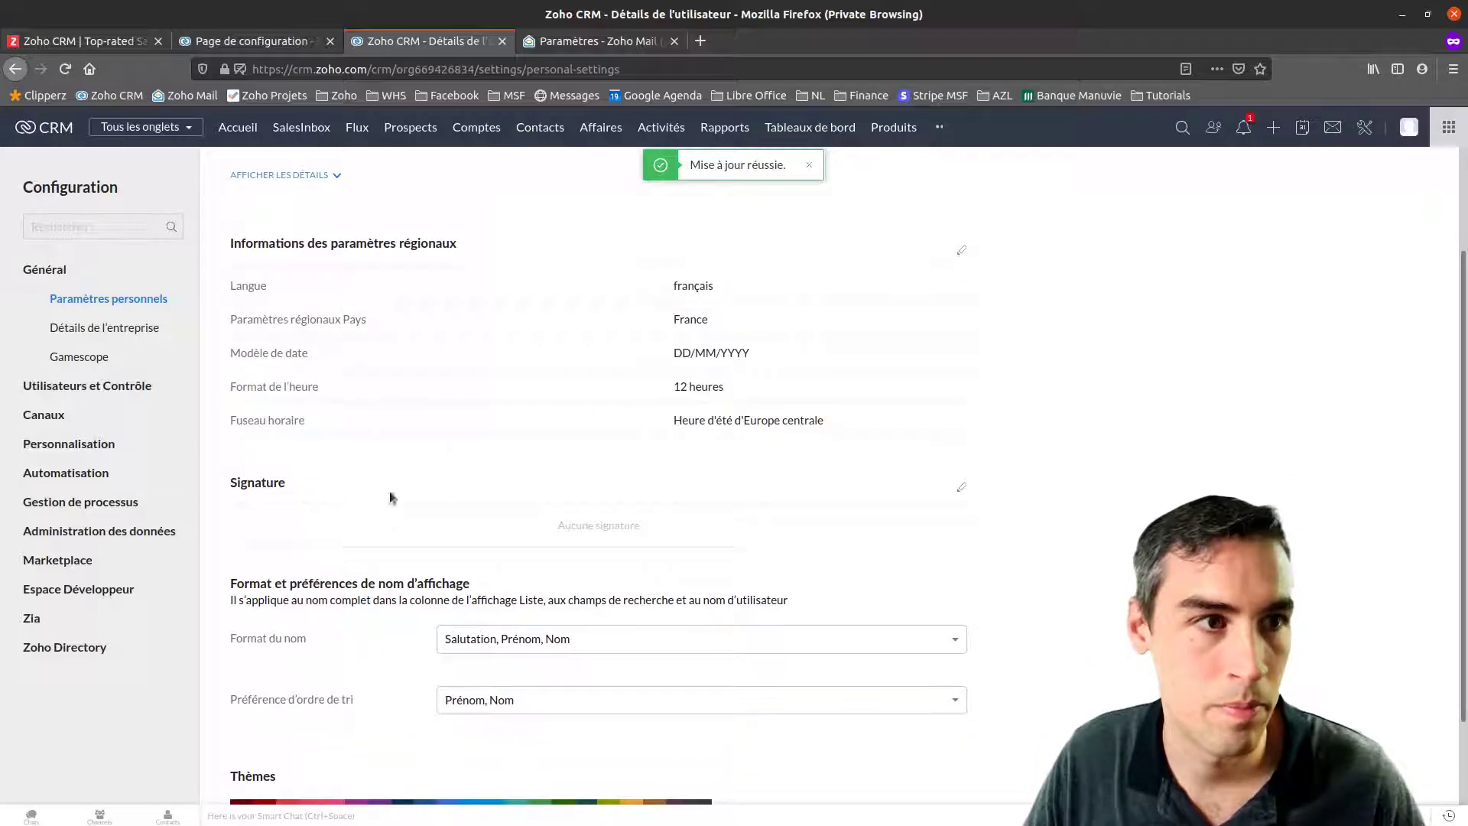
Set Pays to Canada(Français), date format DD-MM-YYYY and 24 heures time format
{"action": "left_click", "coordinate": [961, 208]}
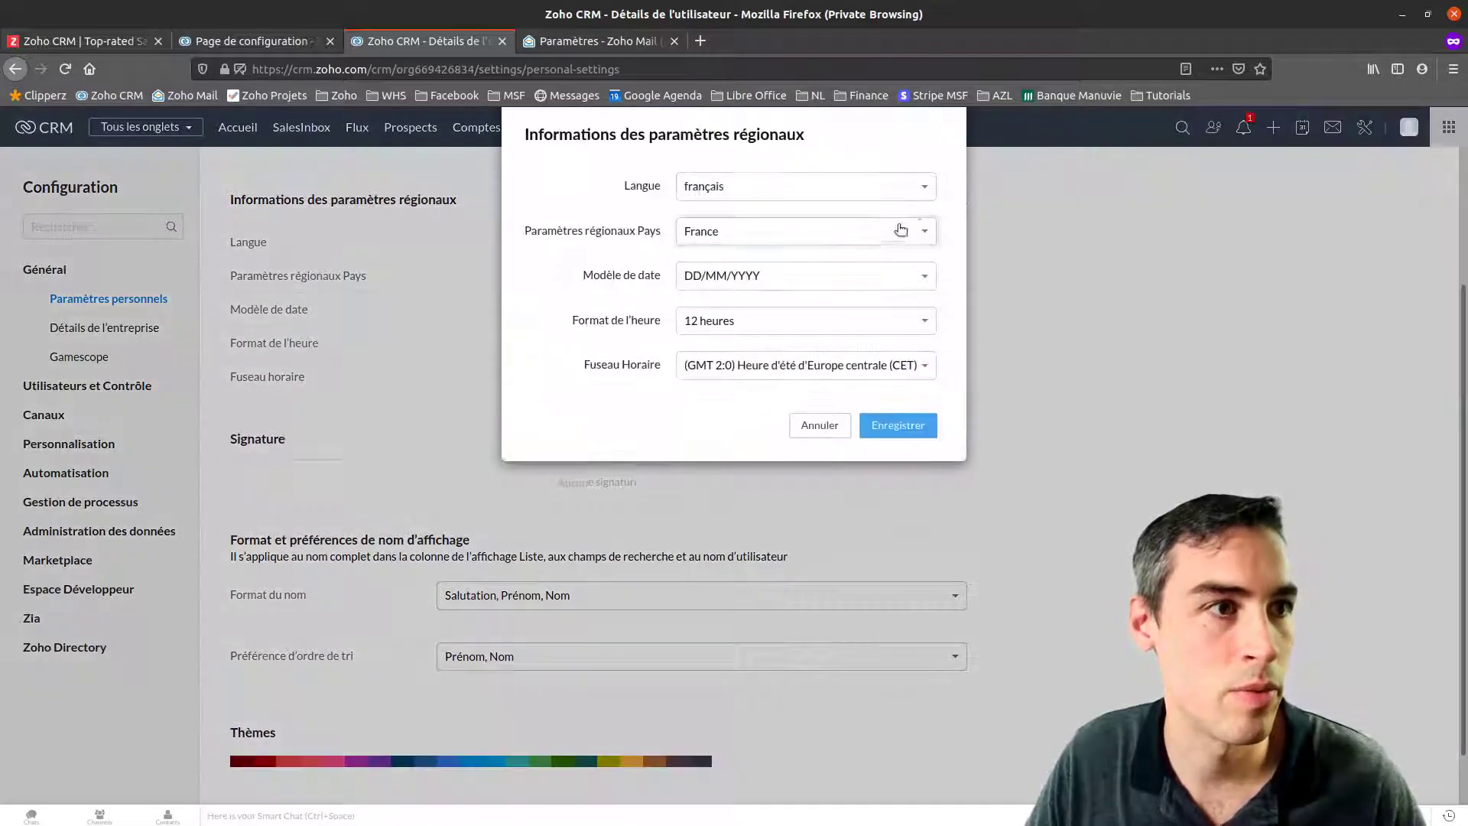
{"action": "left_click", "coordinate": [746, 238]}
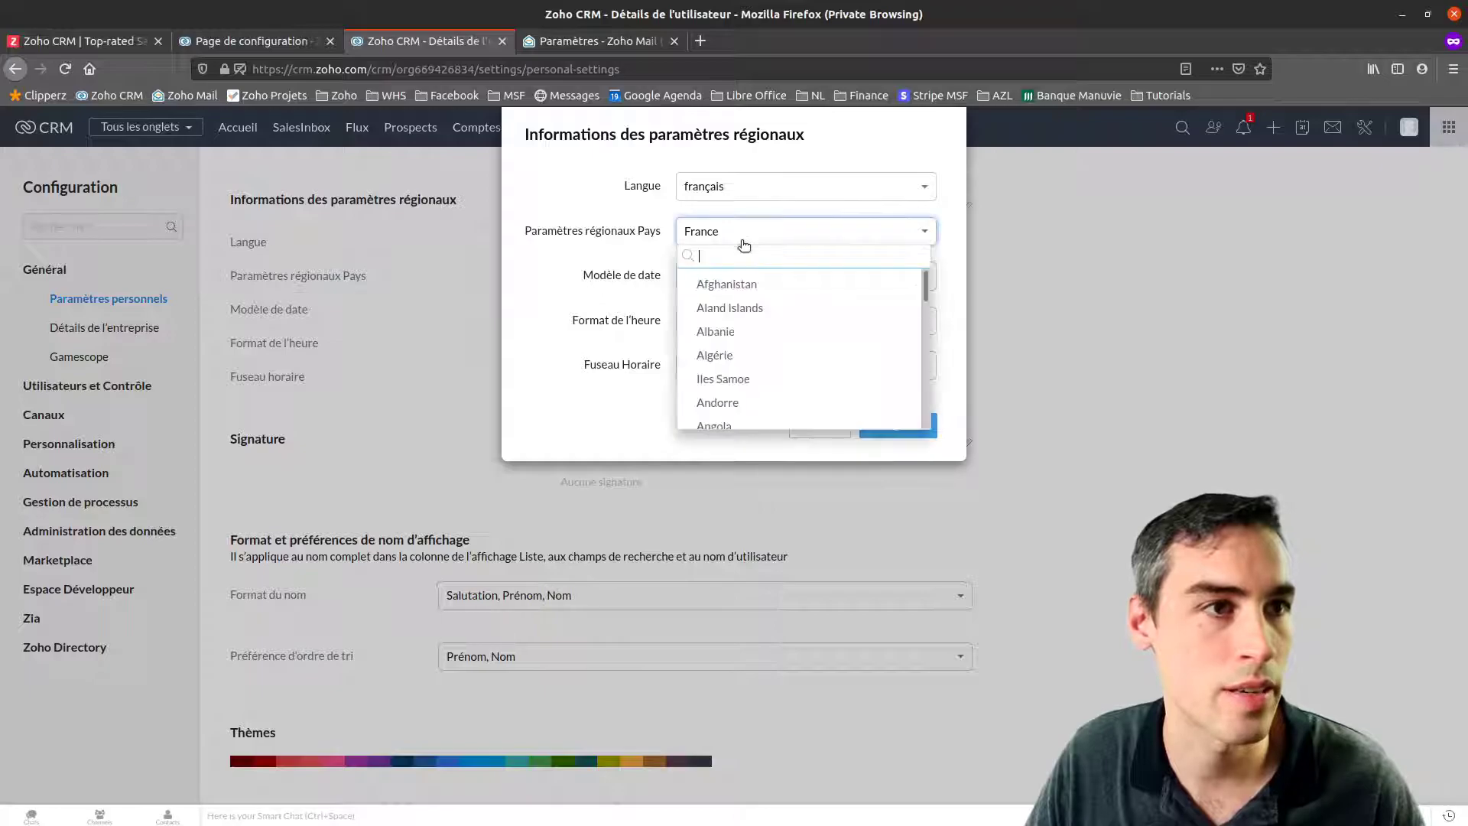
{"action": "type", "text": "ca"}
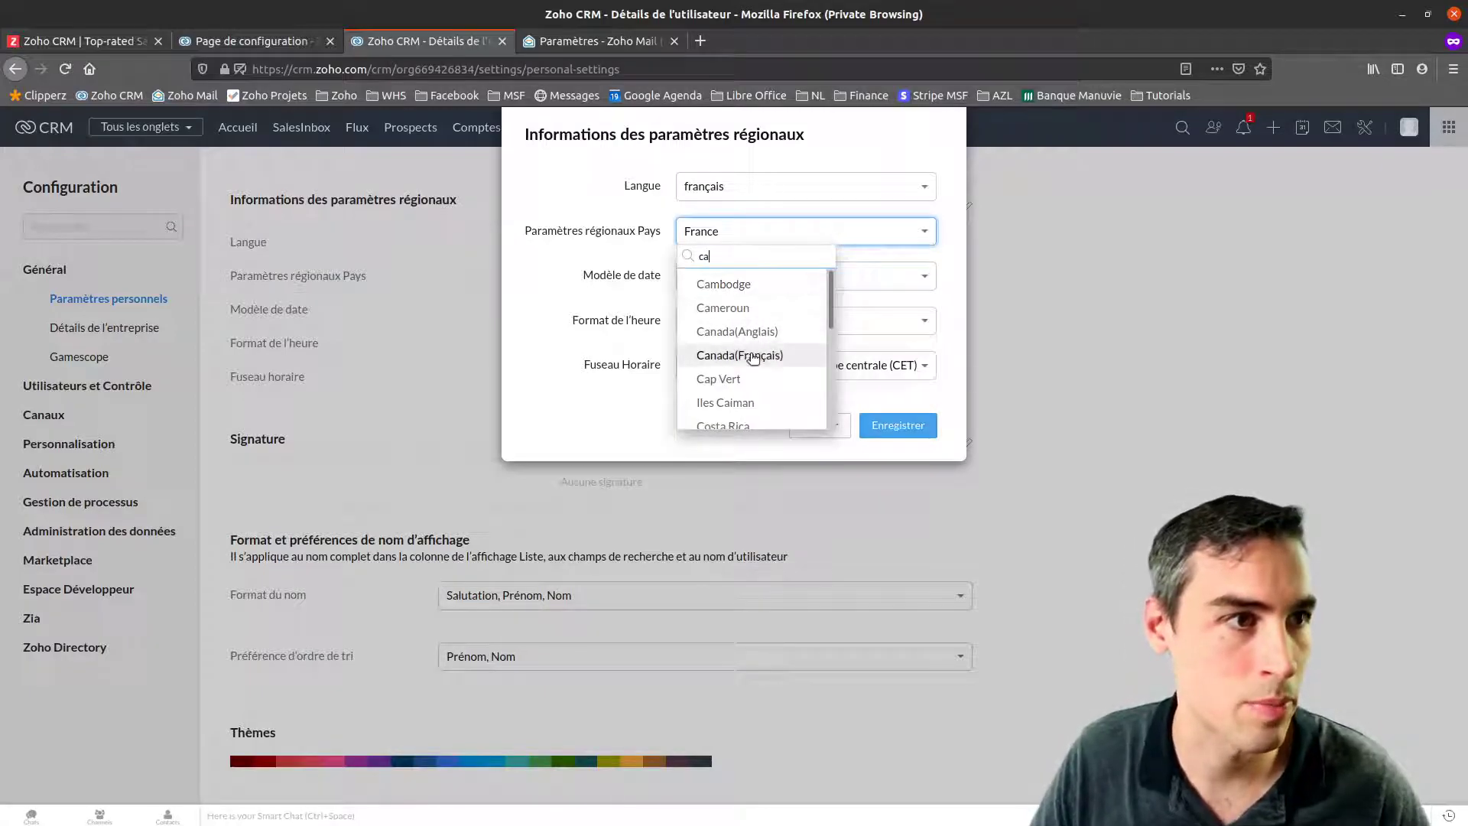
{"action": "left_click", "coordinate": [745, 354]}
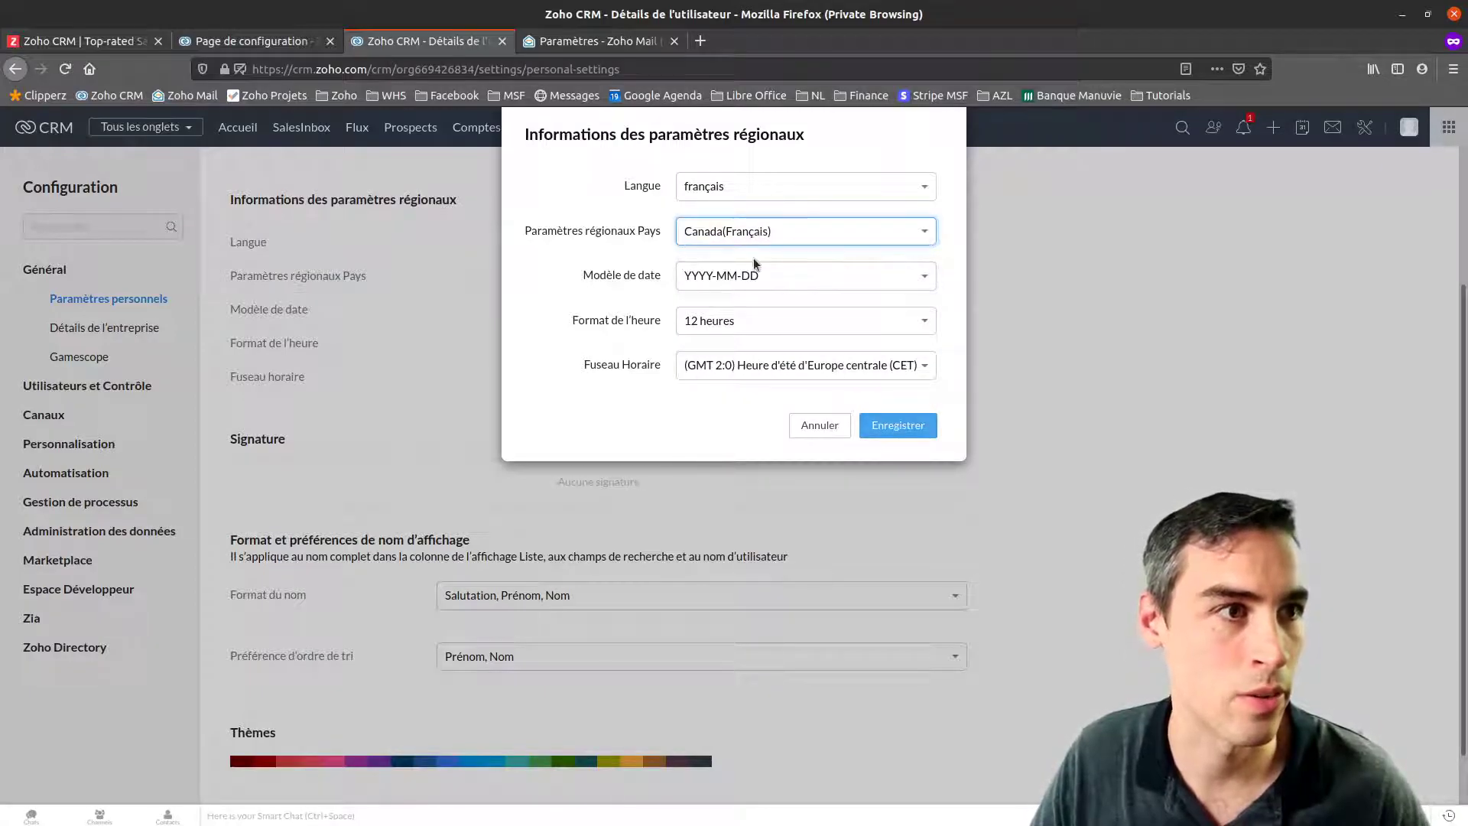
{"action": "left_click", "coordinate": [783, 280]}
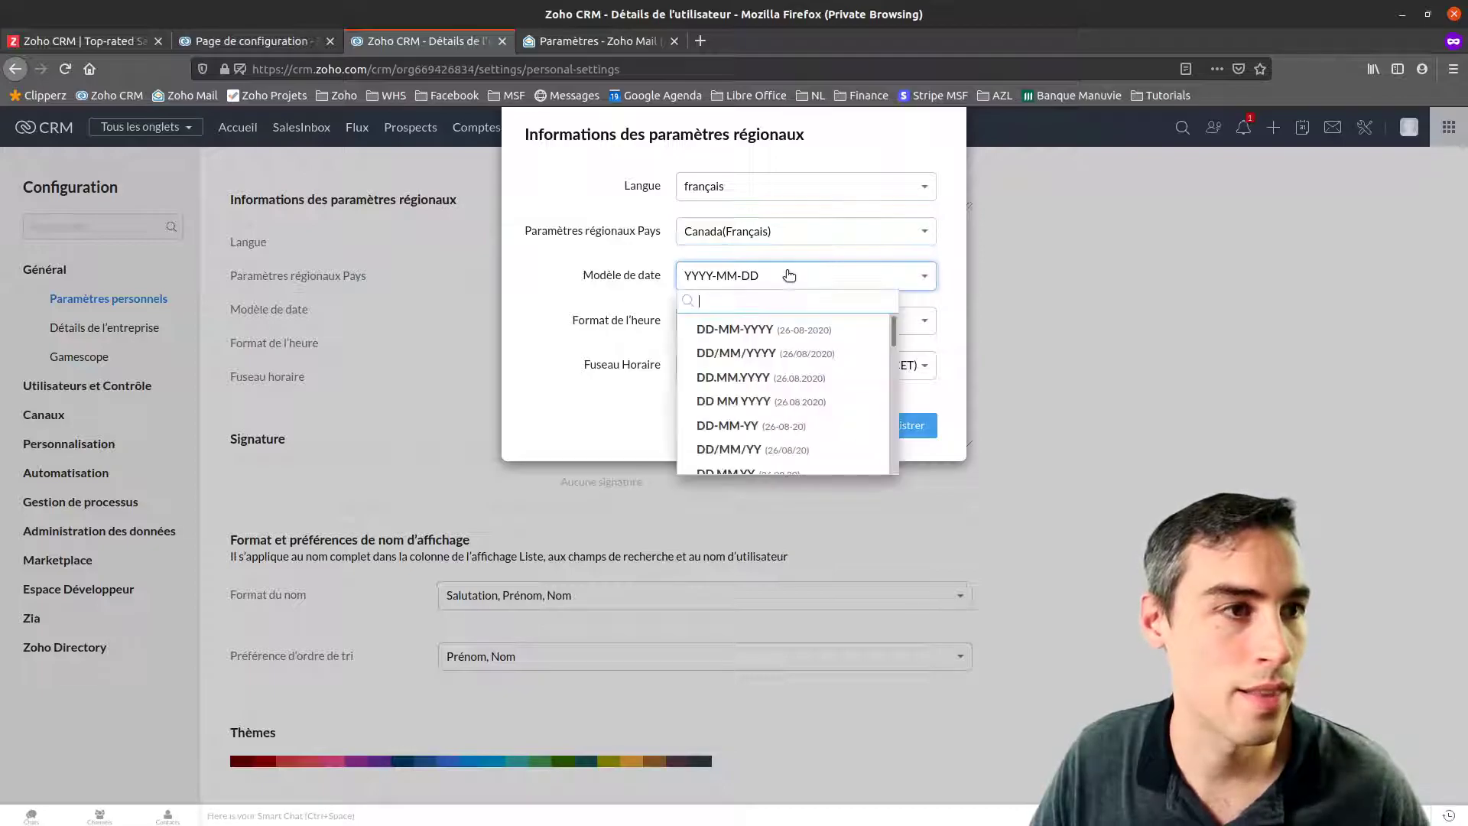
{"action": "left_click", "coordinate": [797, 336]}
{"action": "left_click", "coordinate": [780, 330]}
{"action": "left_click", "coordinate": [746, 374]}
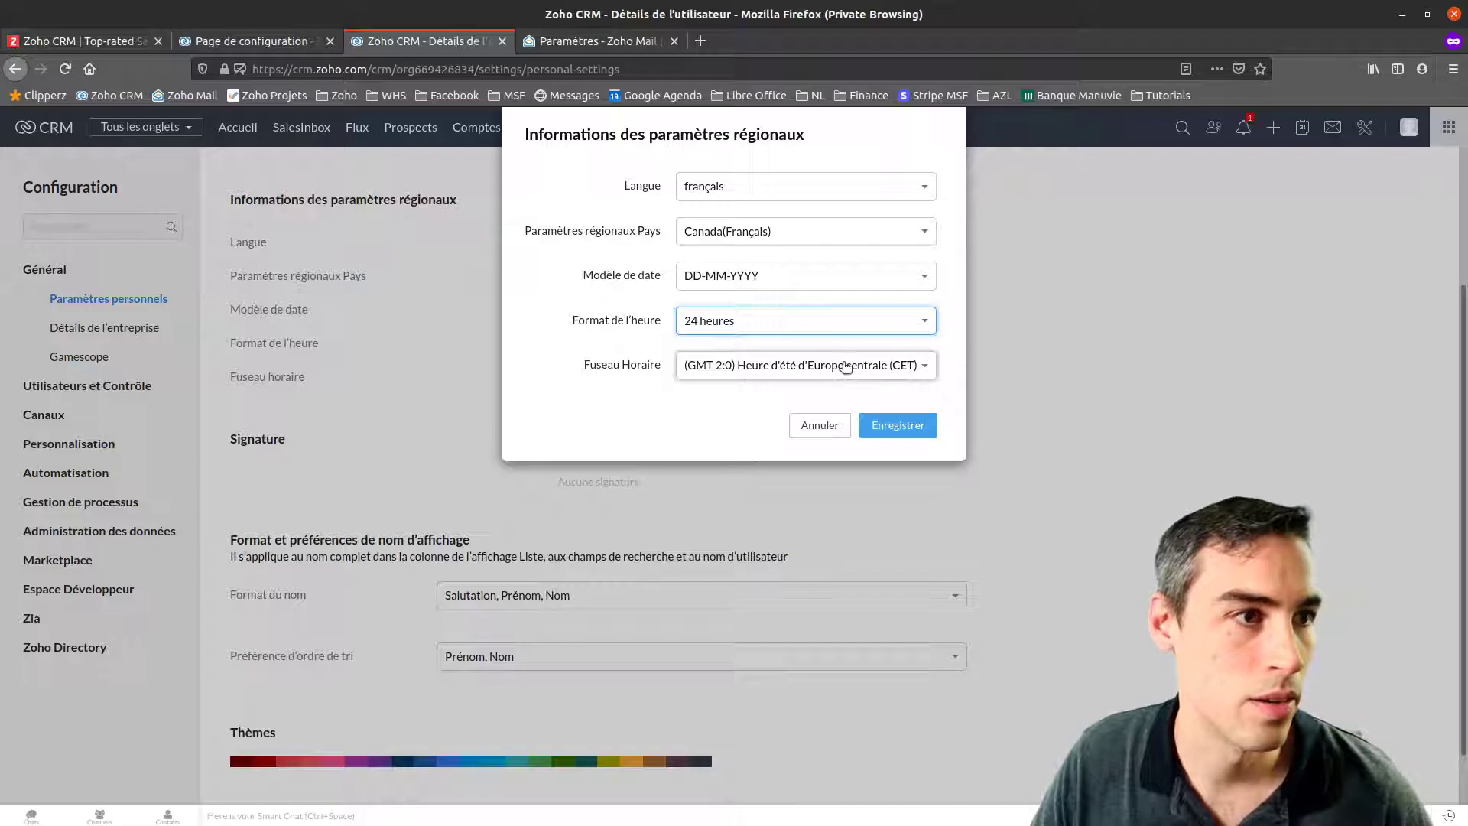
Choose the GMT -4:0 America/Detroit time zone and save the regional settings
{"action": "left_click", "coordinate": [846, 368]}
{"action": "scroll", "coordinate": [832, 451], "scroll_direction": "down", "scroll_amount": 3}
{"action": "scroll", "coordinate": [1035, 452], "scroll_direction": "down", "scroll_amount": 5}
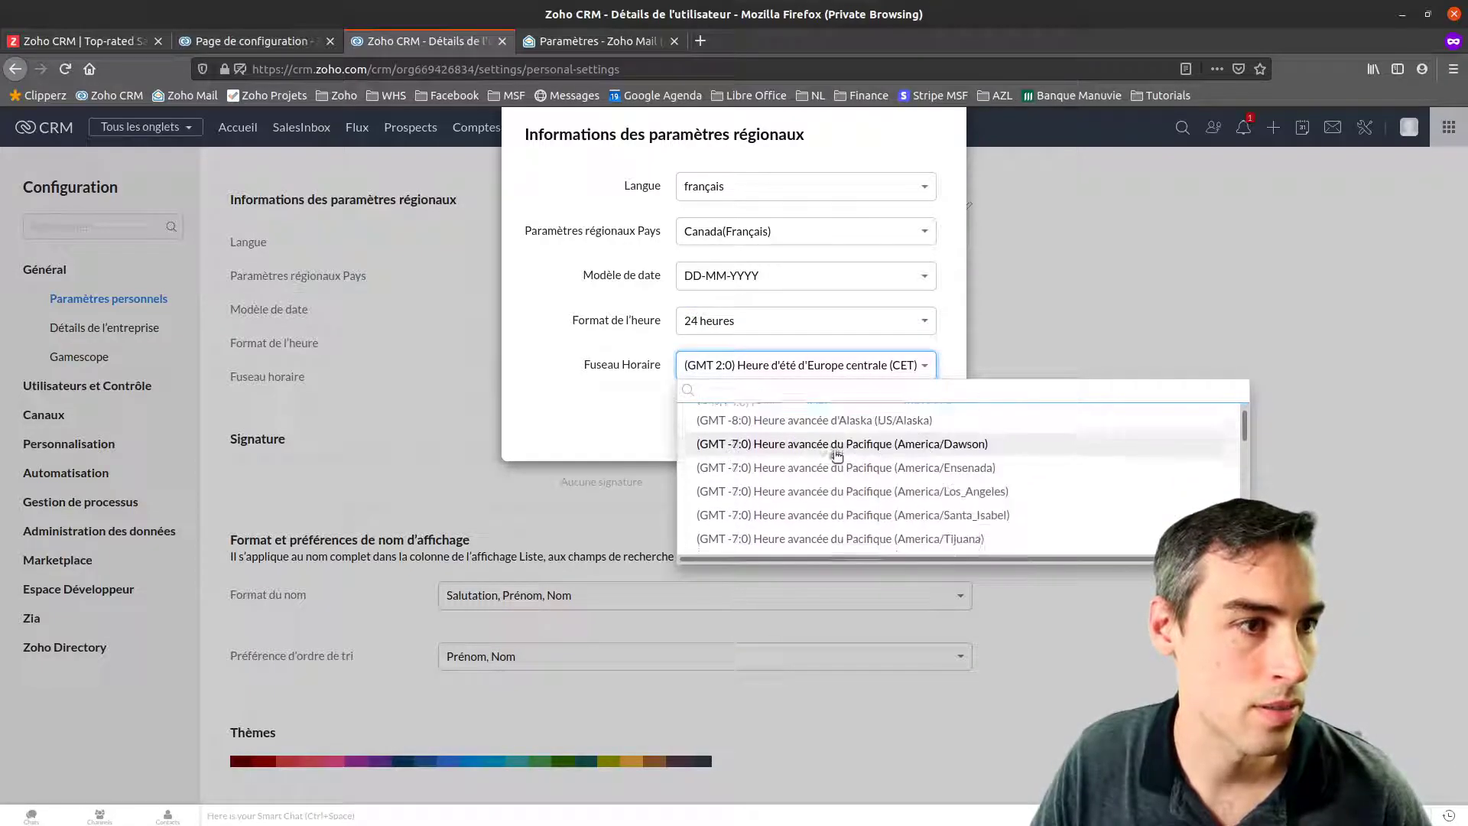
{"action": "scroll", "coordinate": [835, 457], "scroll_direction": "down", "scroll_amount": 5}
{"action": "scroll", "coordinate": [832, 457], "scroll_direction": "down", "scroll_amount": 5}
{"action": "scroll", "coordinate": [832, 457], "scroll_direction": "down", "scroll_amount": 5}
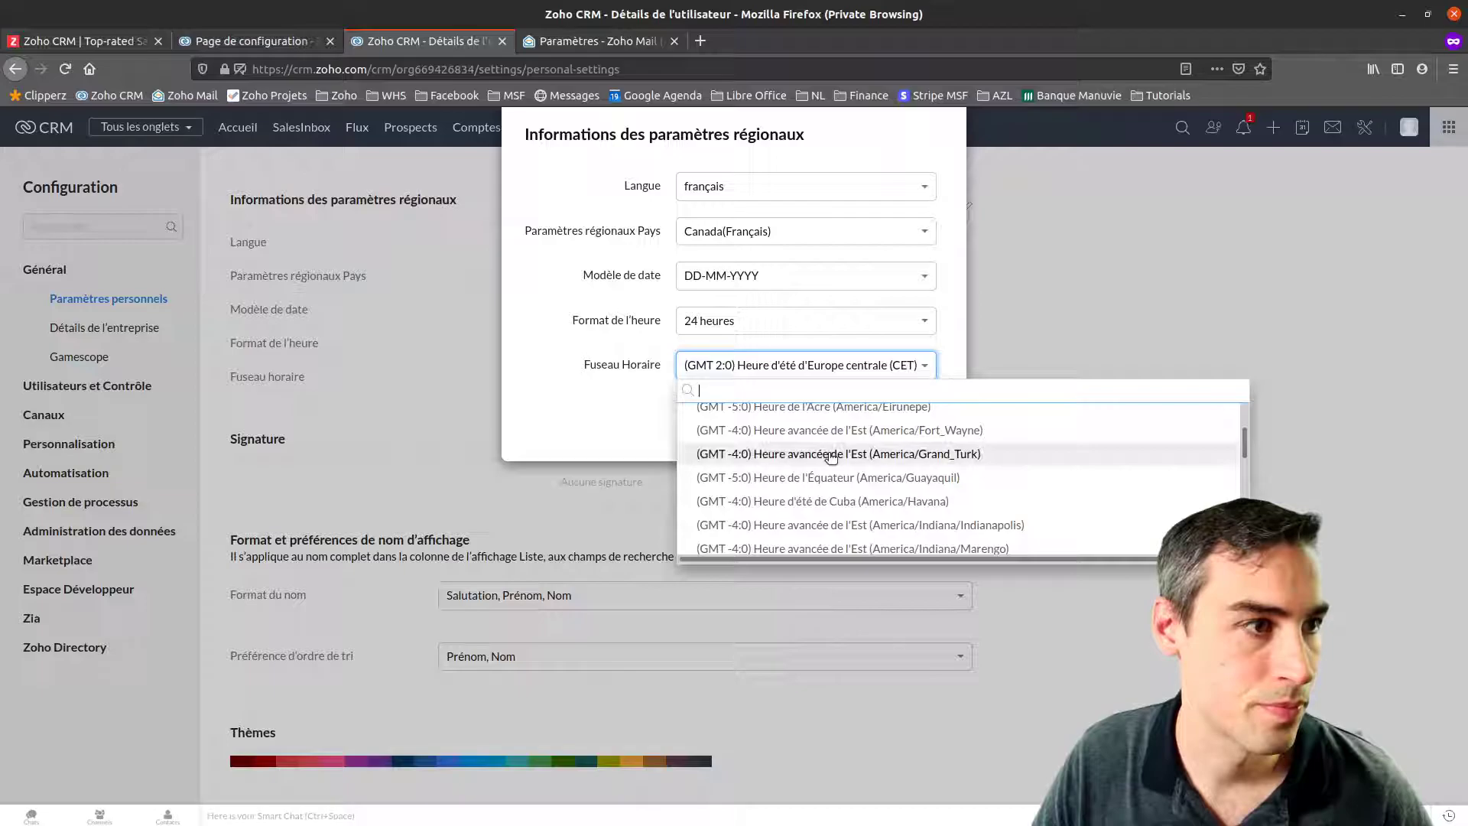
{"action": "scroll", "coordinate": [988, 468], "scroll_direction": "up", "scroll_amount": 1}
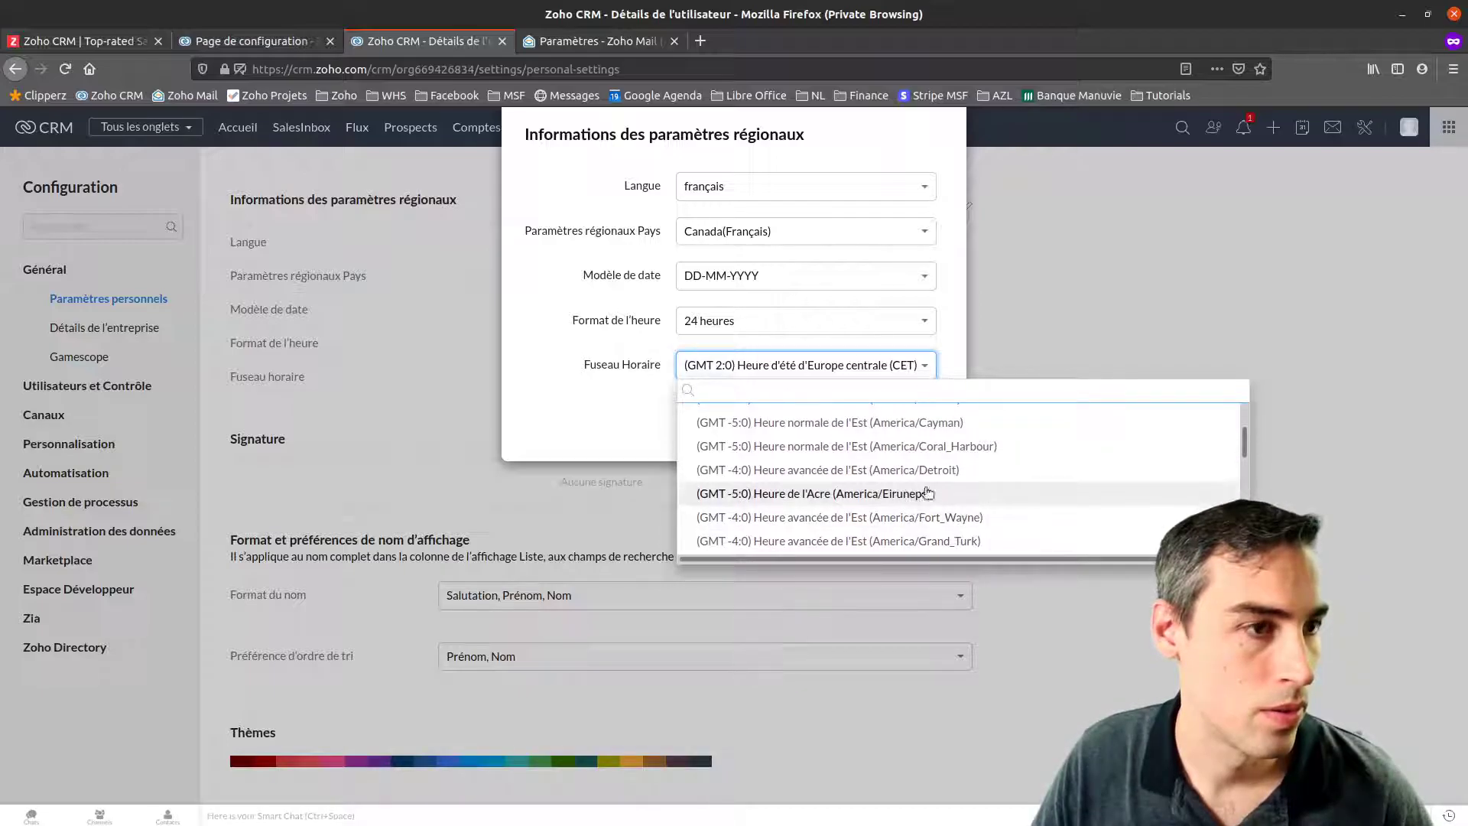
{"action": "scroll", "coordinate": [894, 482], "scroll_direction": "up", "scroll_amount": 3}
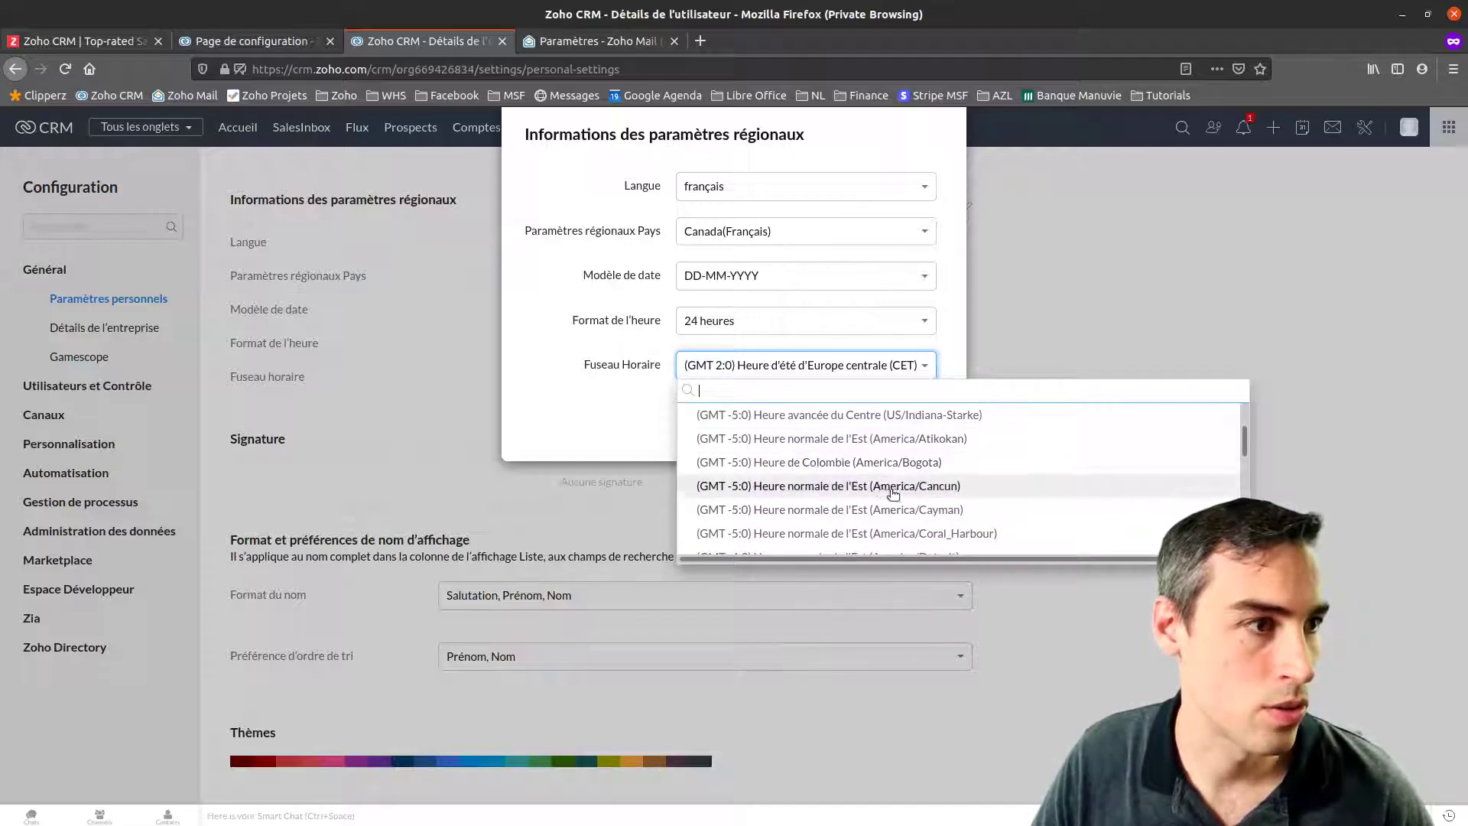
{"action": "scroll", "coordinate": [874, 489], "scroll_direction": "down", "scroll_amount": 2}
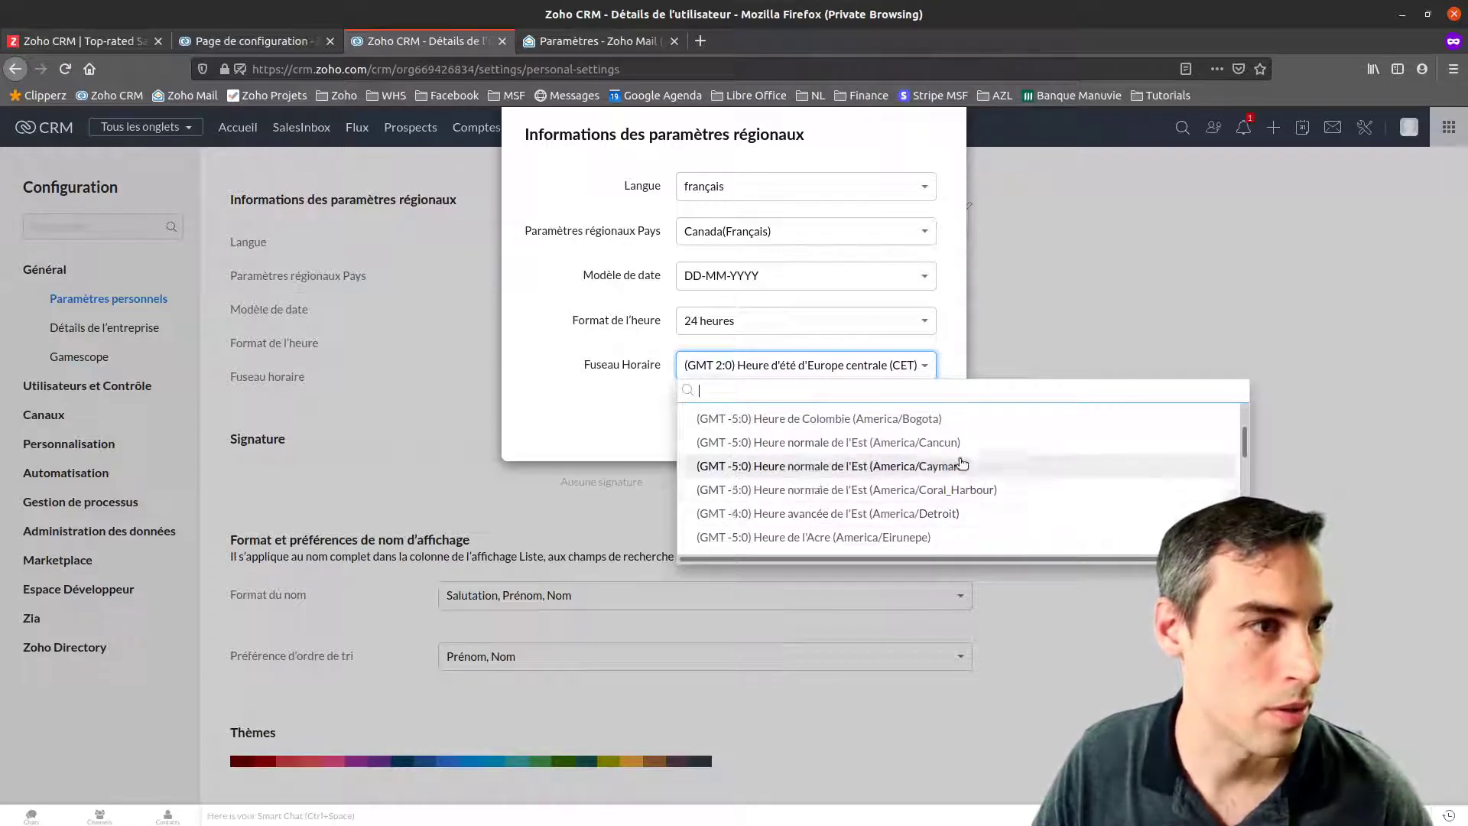
{"action": "left_click", "coordinate": [824, 517]}
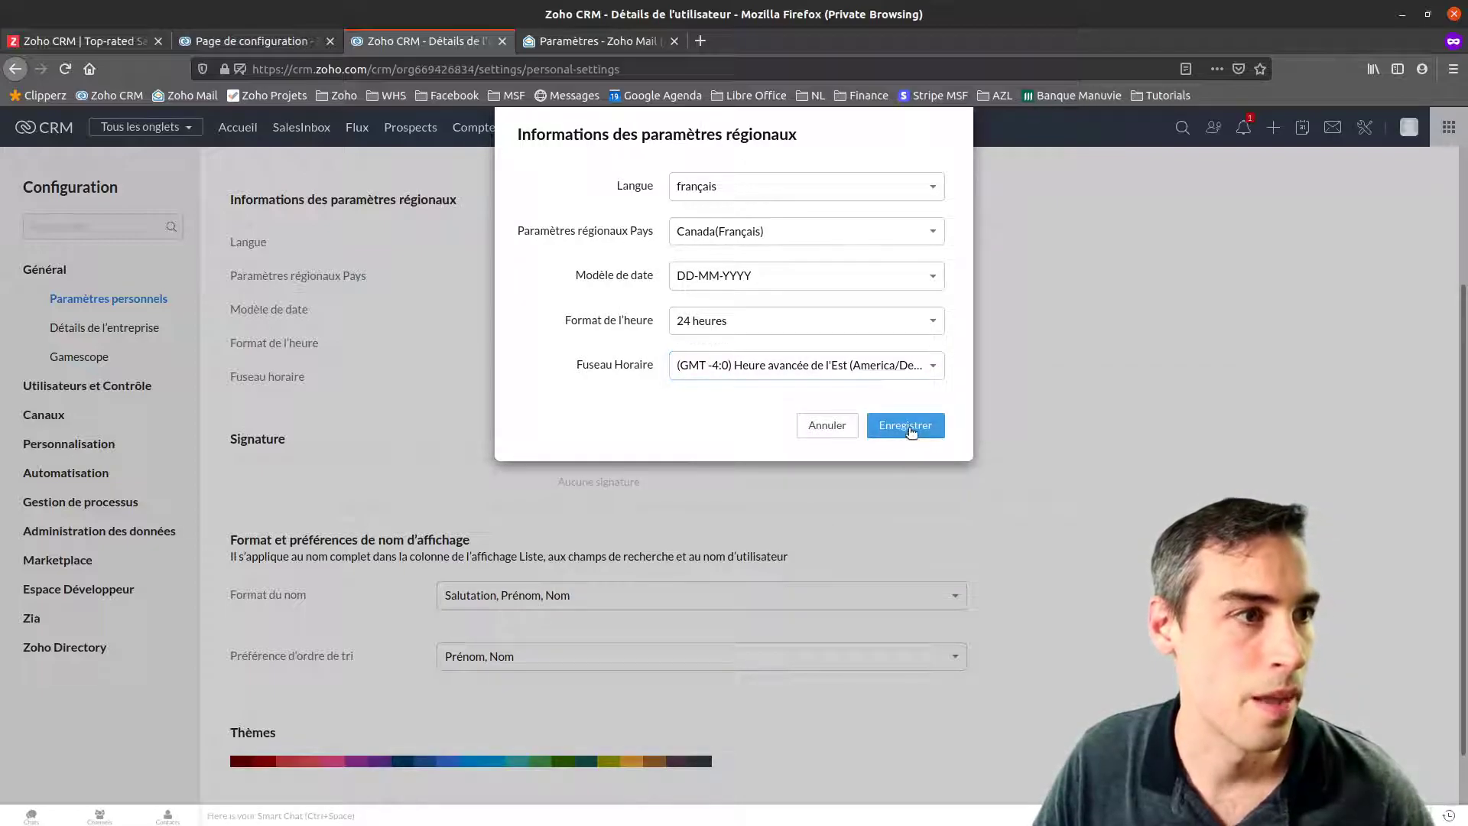
{"action": "left_click", "coordinate": [906, 426]}
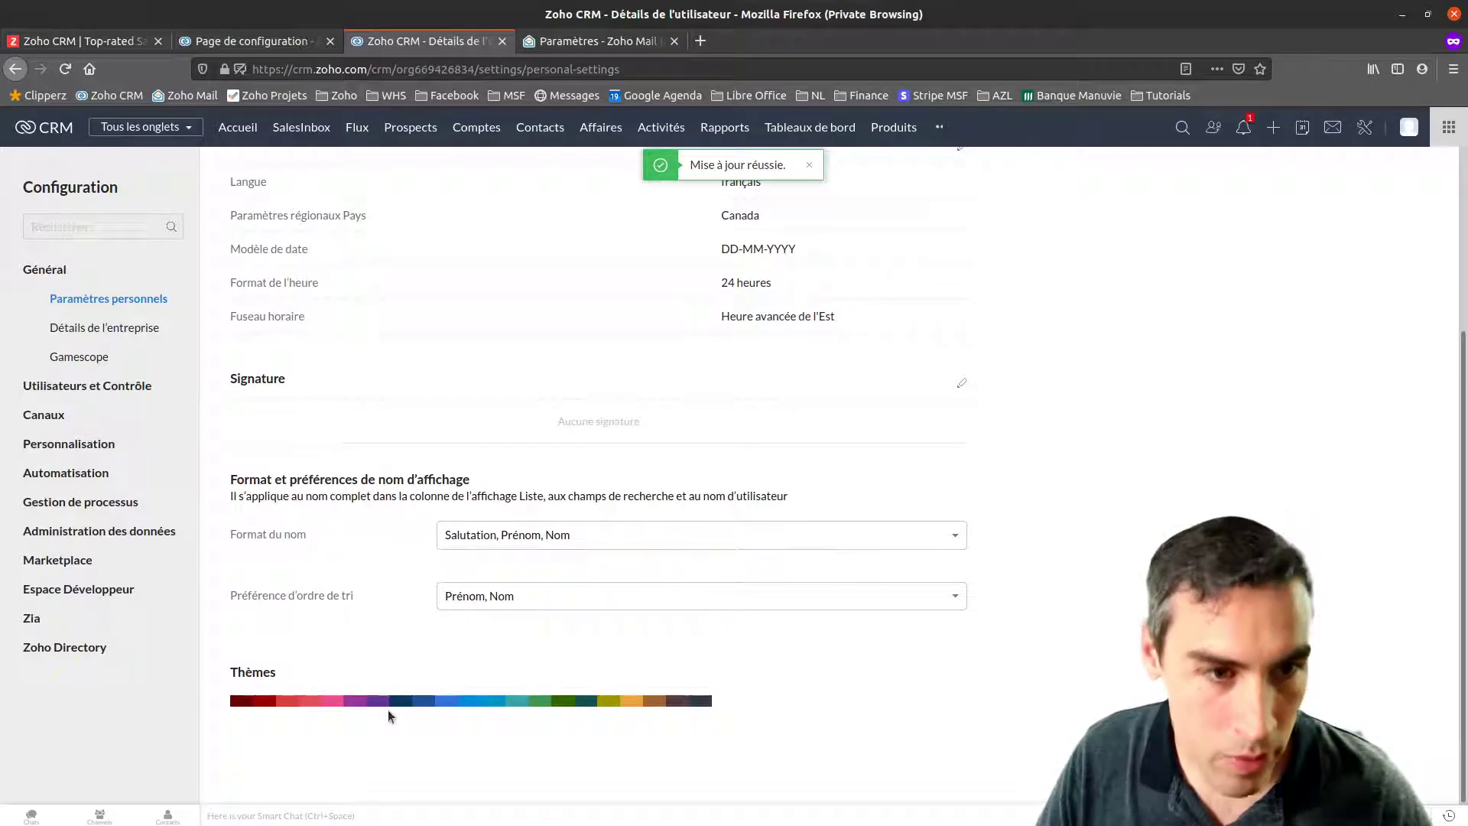
Try the navy, green and olive themes, then apply the dark teal theme
{"action": "left_click", "coordinate": [403, 701]}
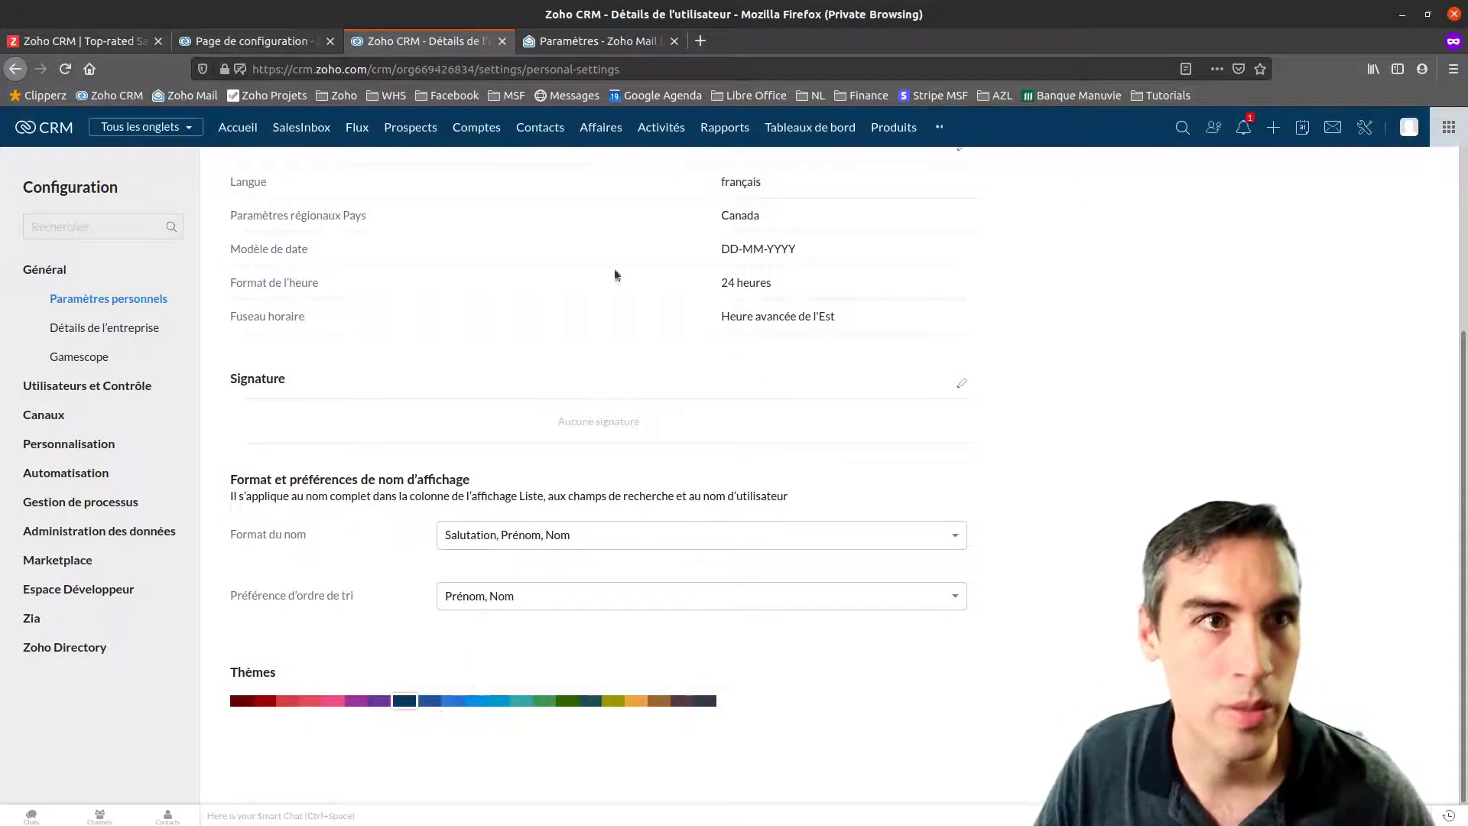
{"action": "left_click", "coordinate": [542, 700]}
{"action": "left_click", "coordinate": [614, 703]}
{"action": "left_click", "coordinate": [589, 700]}
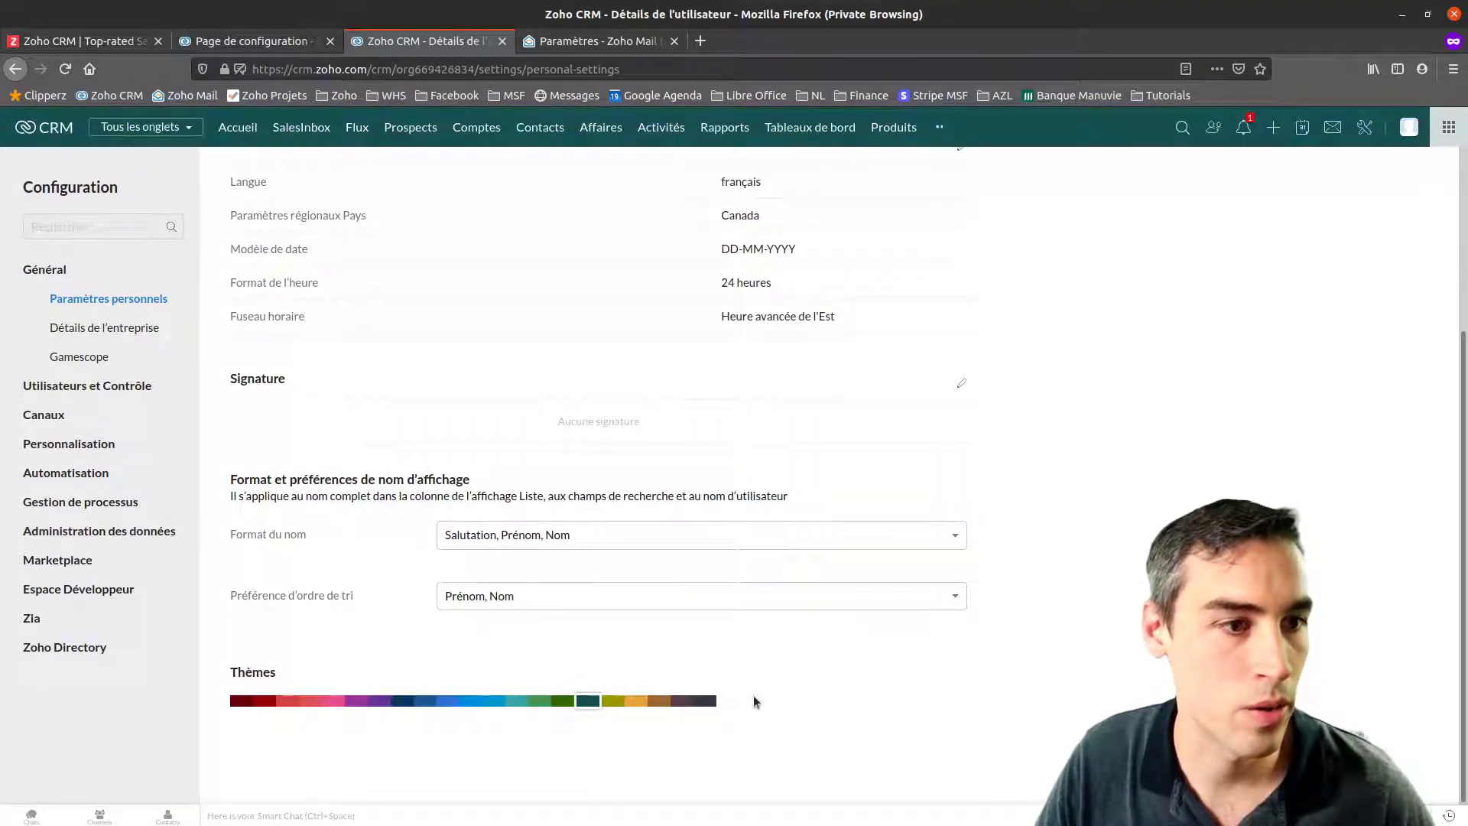
Open Modèles under Personnalisation in Configuration to list the email templates
{"action": "scroll", "coordinate": [1124, 395], "scroll_direction": "up", "scroll_amount": 3}
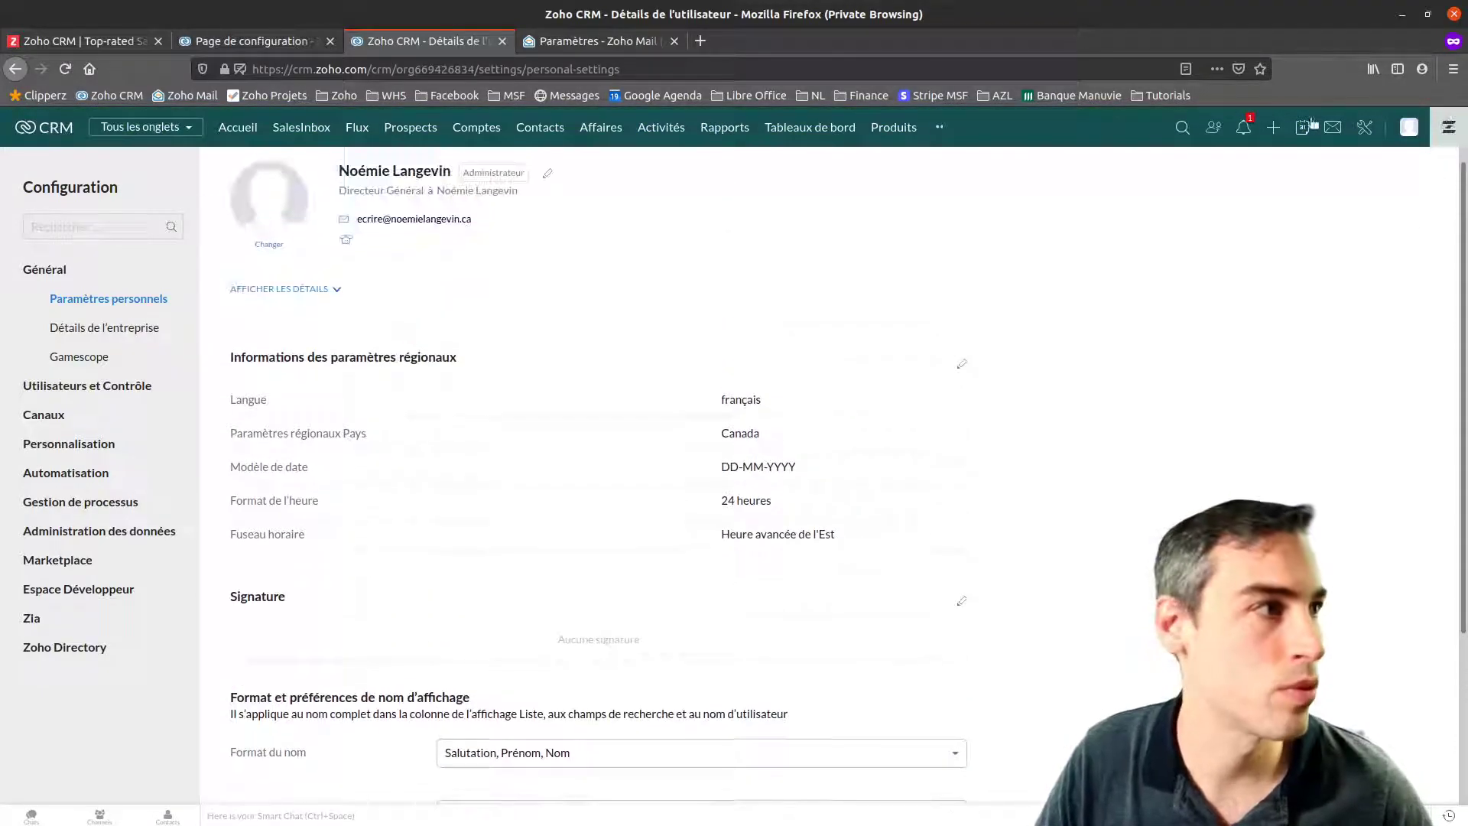
{"action": "left_click", "coordinate": [1361, 135]}
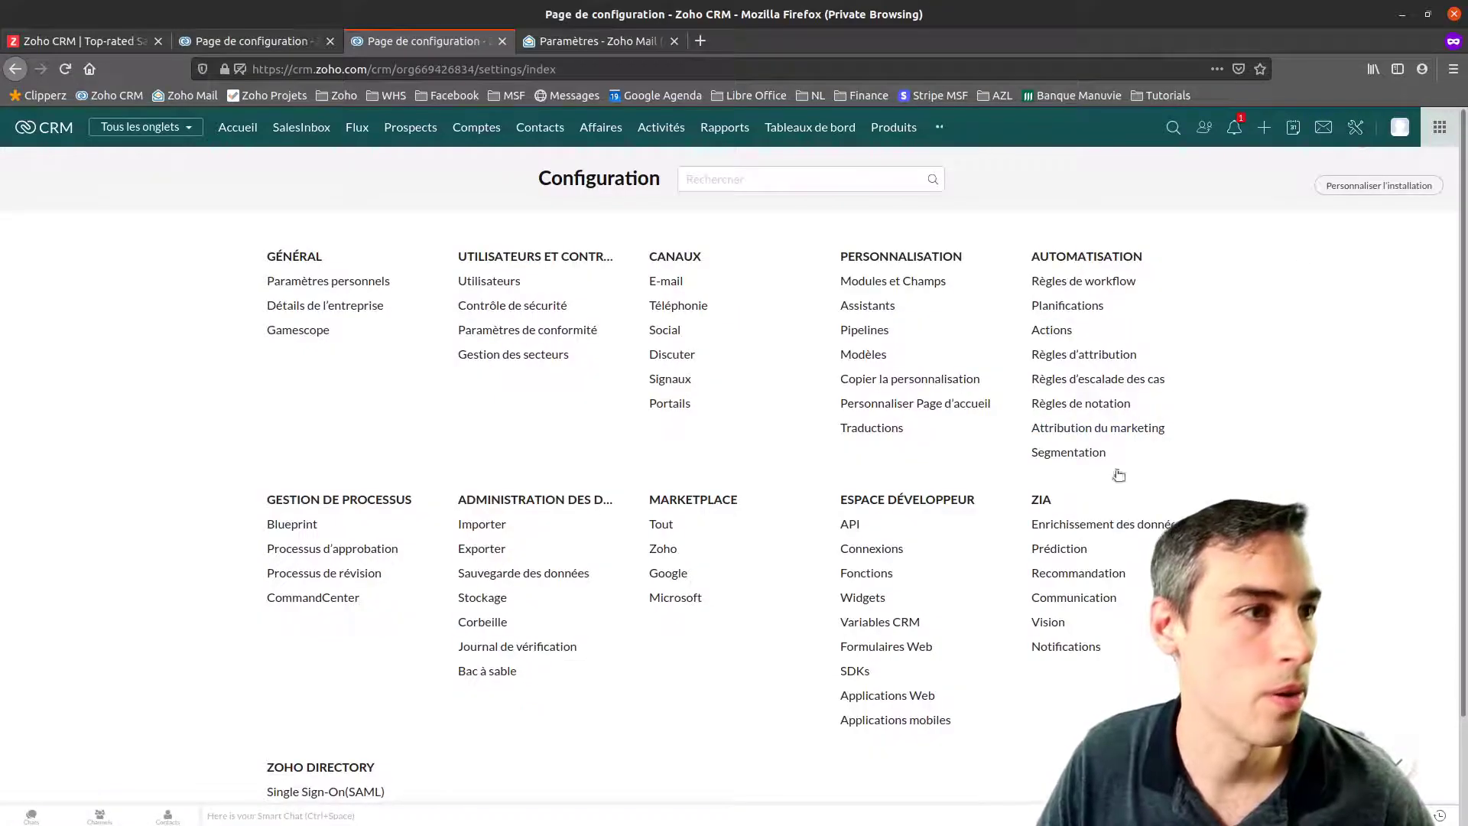
{"action": "left_click", "coordinate": [857, 354]}
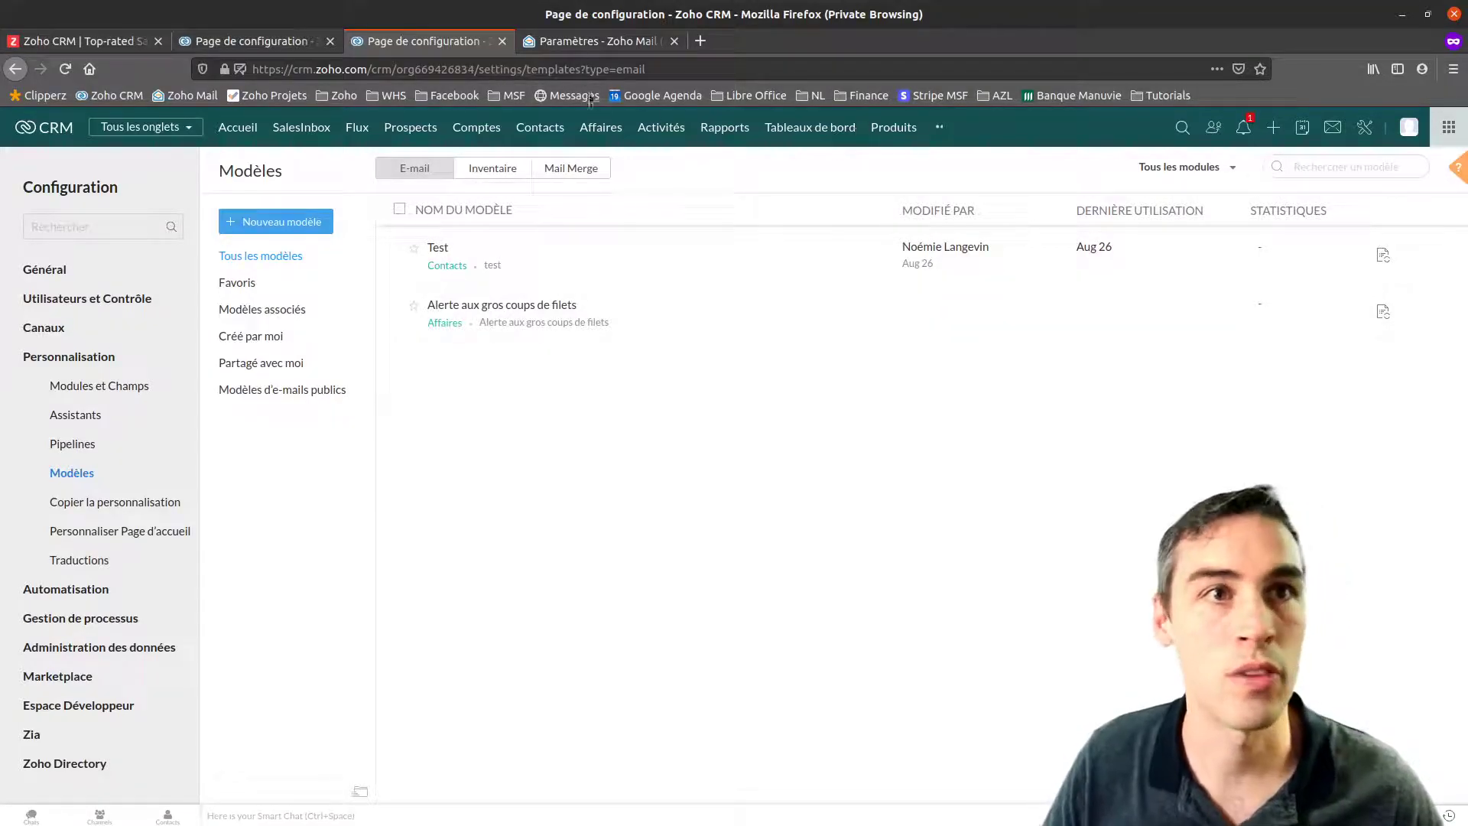
Search the CRM for the contact by full name and open their record
{"action": "left_click", "coordinate": [1162, 127]}
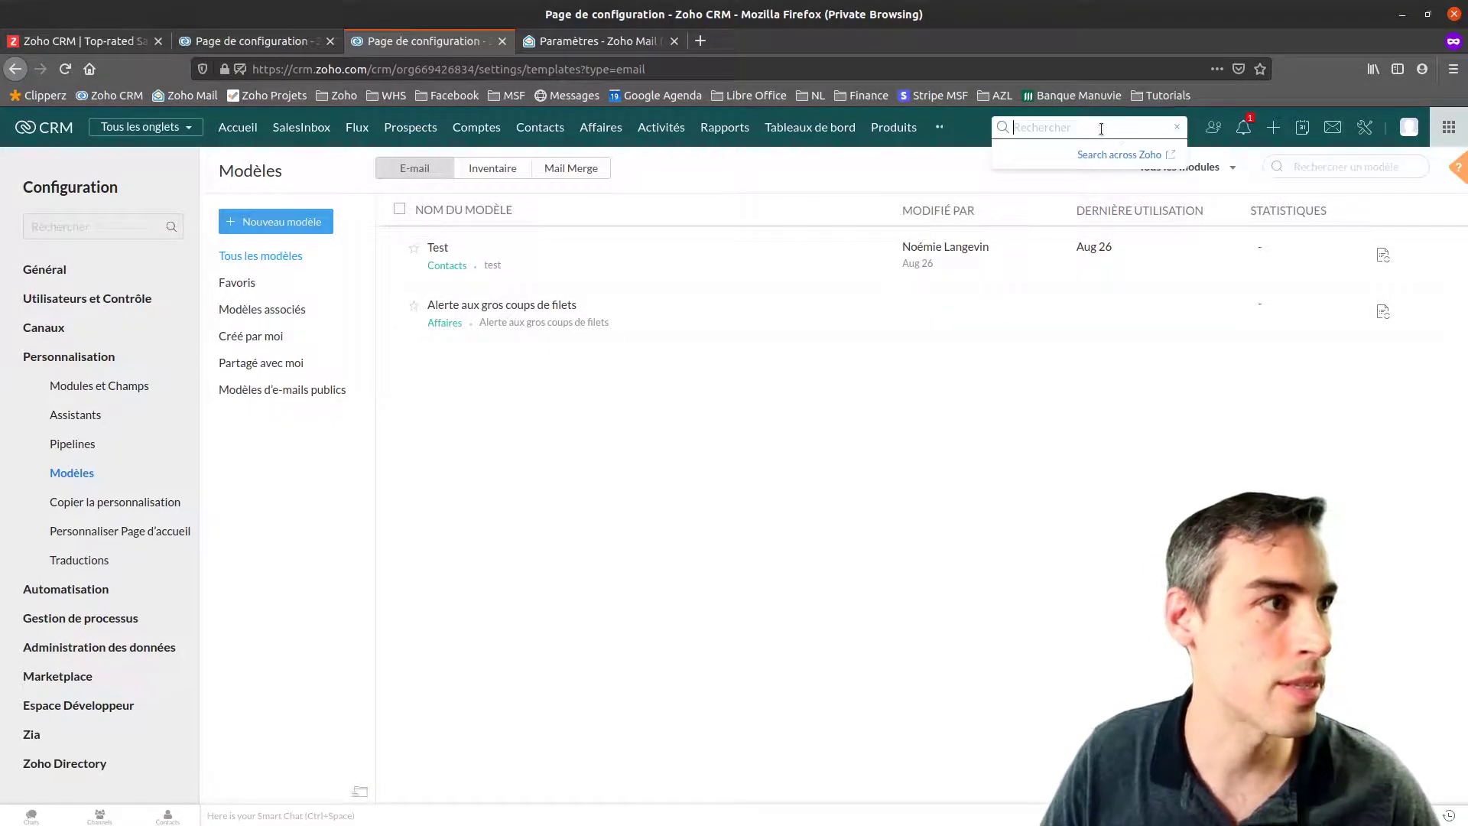
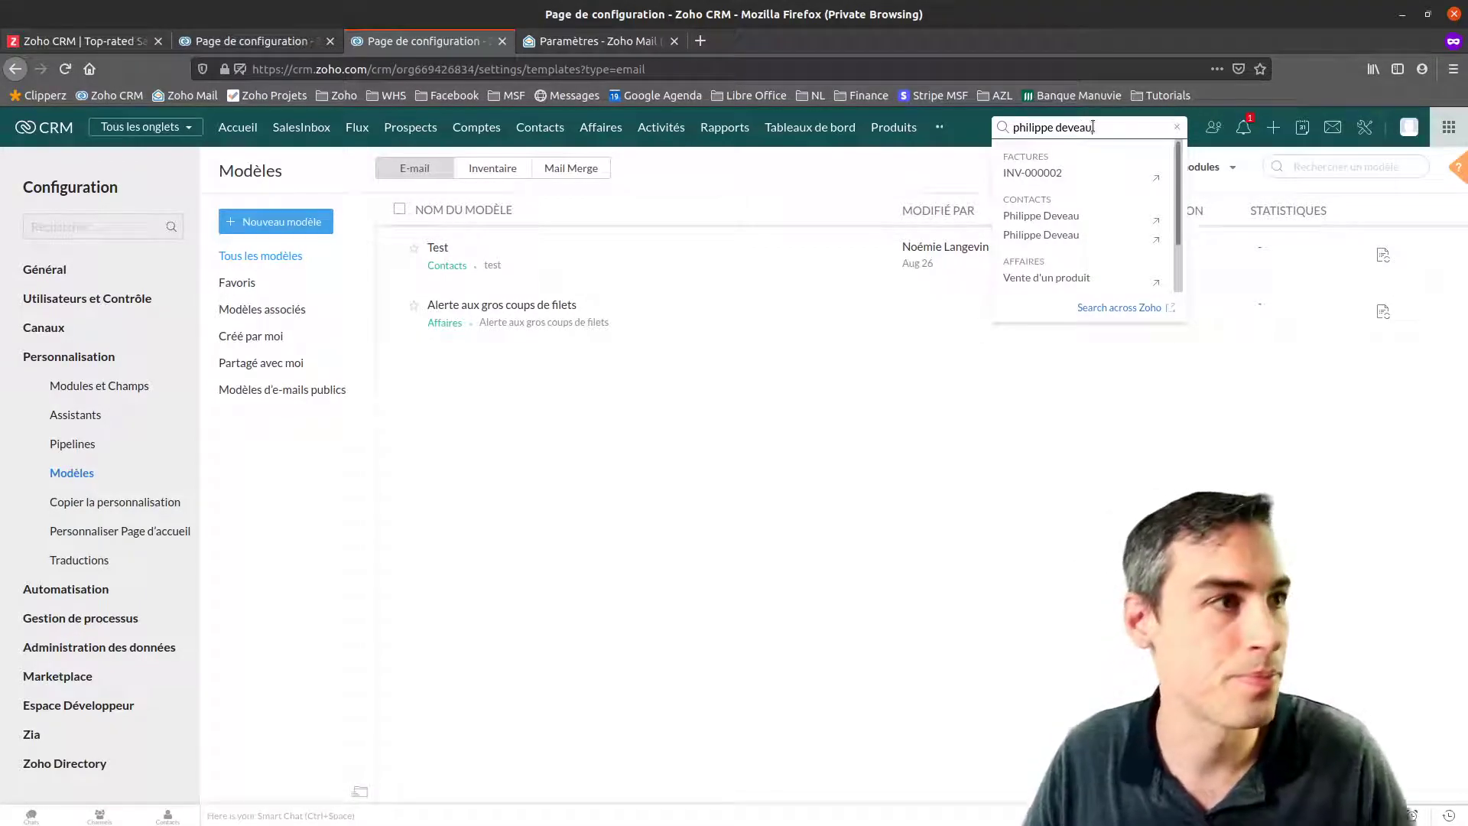
{"action": "left_click", "coordinate": [1098, 221]}
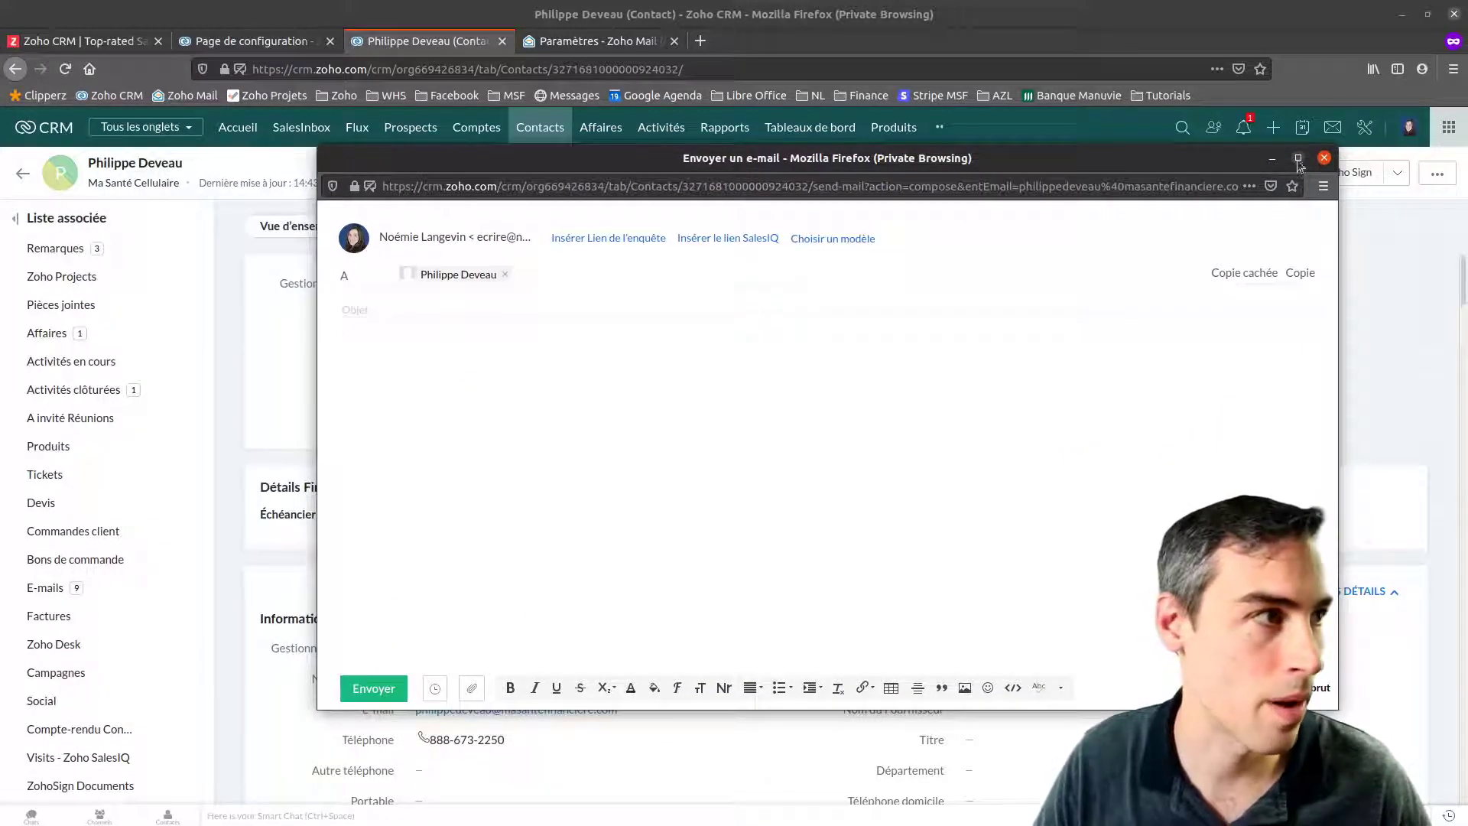
Load the Test template into a full-screen email to the contact, then close it unsent
{"action": "left_click", "coordinate": [1298, 158]}
{"action": "left_click", "coordinate": [534, 96]}
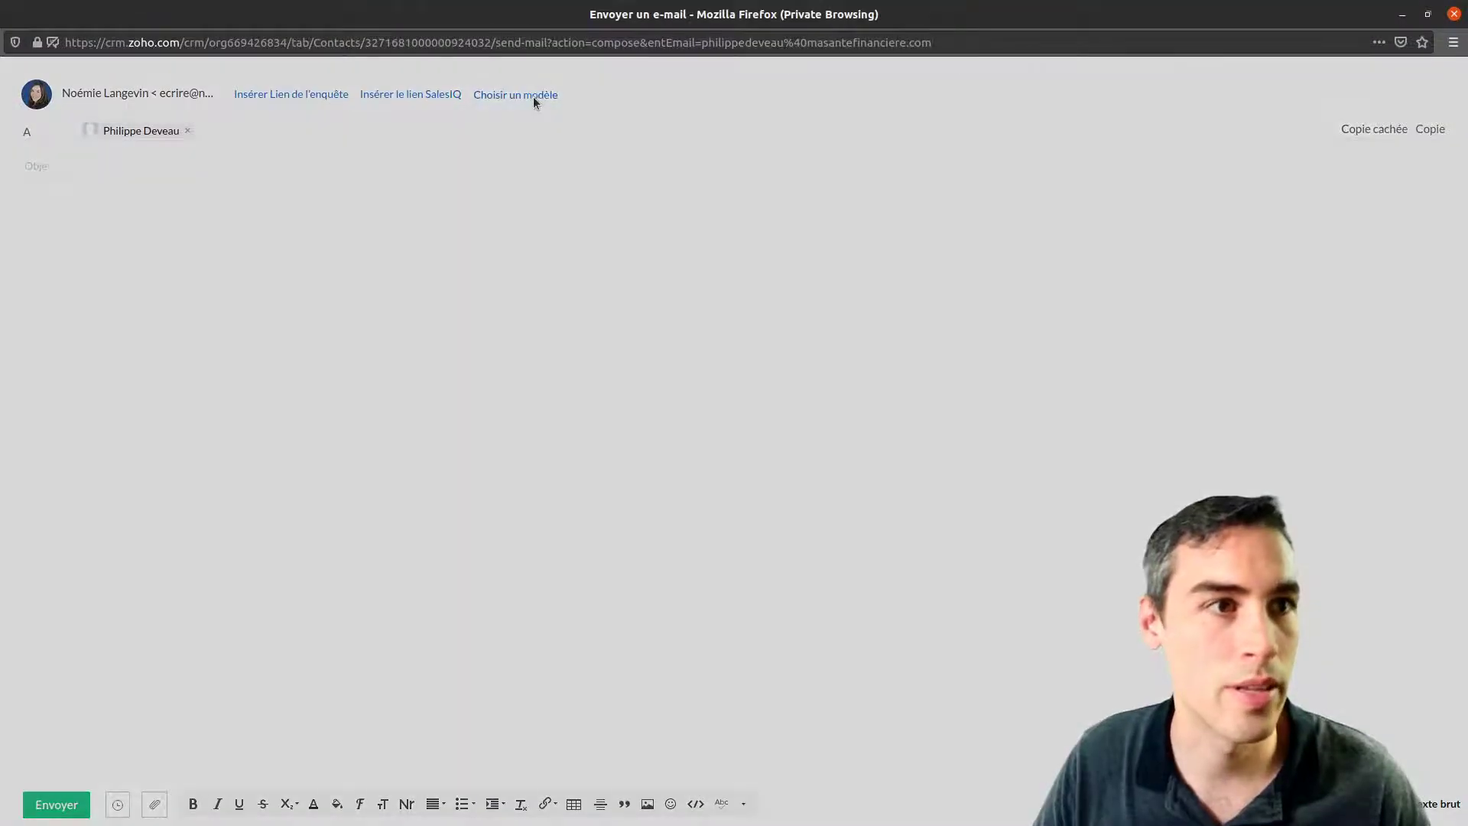
{"action": "left_click", "coordinate": [613, 181]}
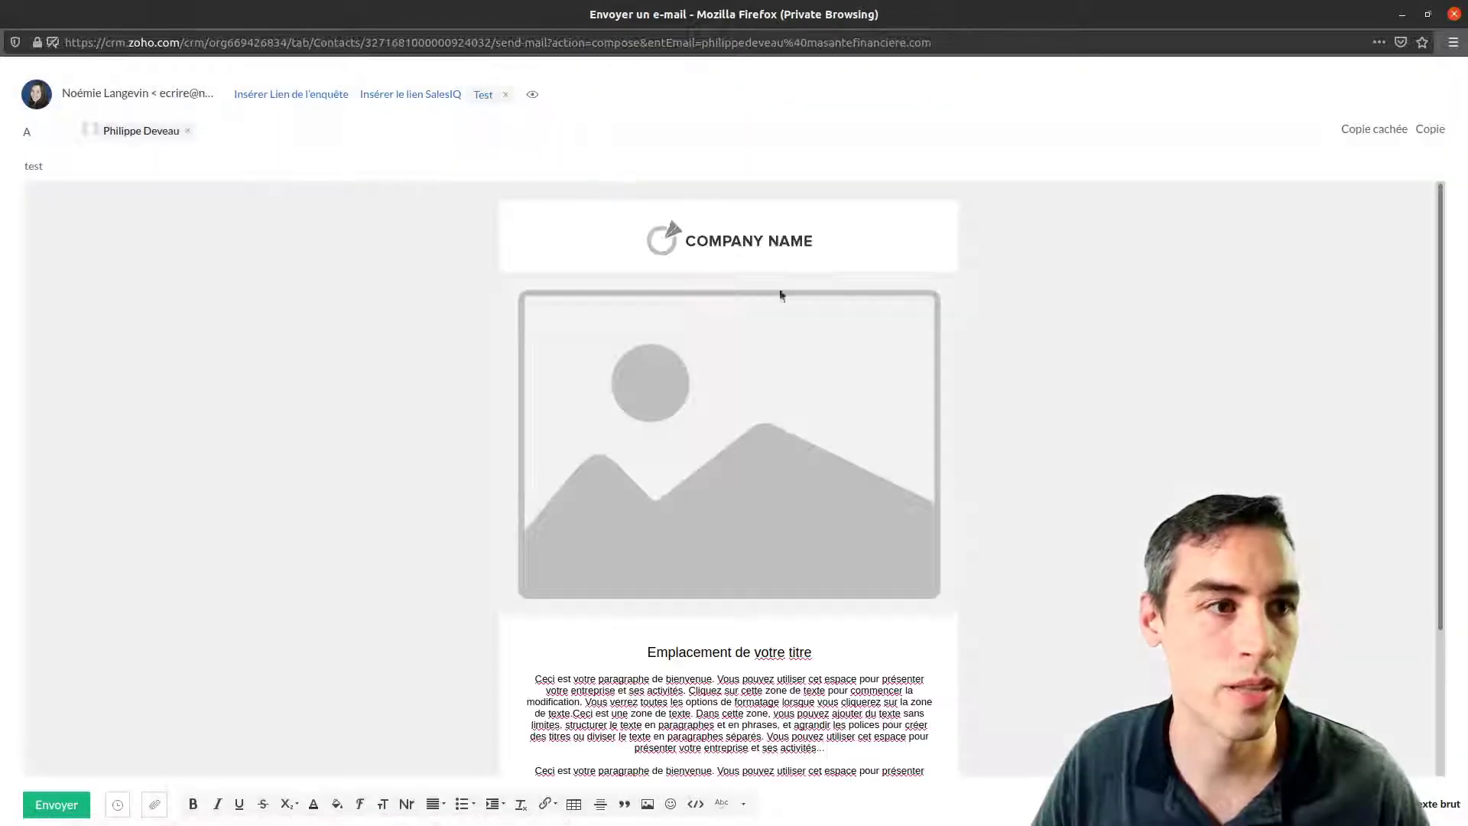
{"action": "scroll", "coordinate": [624, 382], "scroll_direction": "down", "scroll_amount": 3}
{"action": "scroll", "coordinate": [626, 504], "scroll_direction": "up", "scroll_amount": 3}
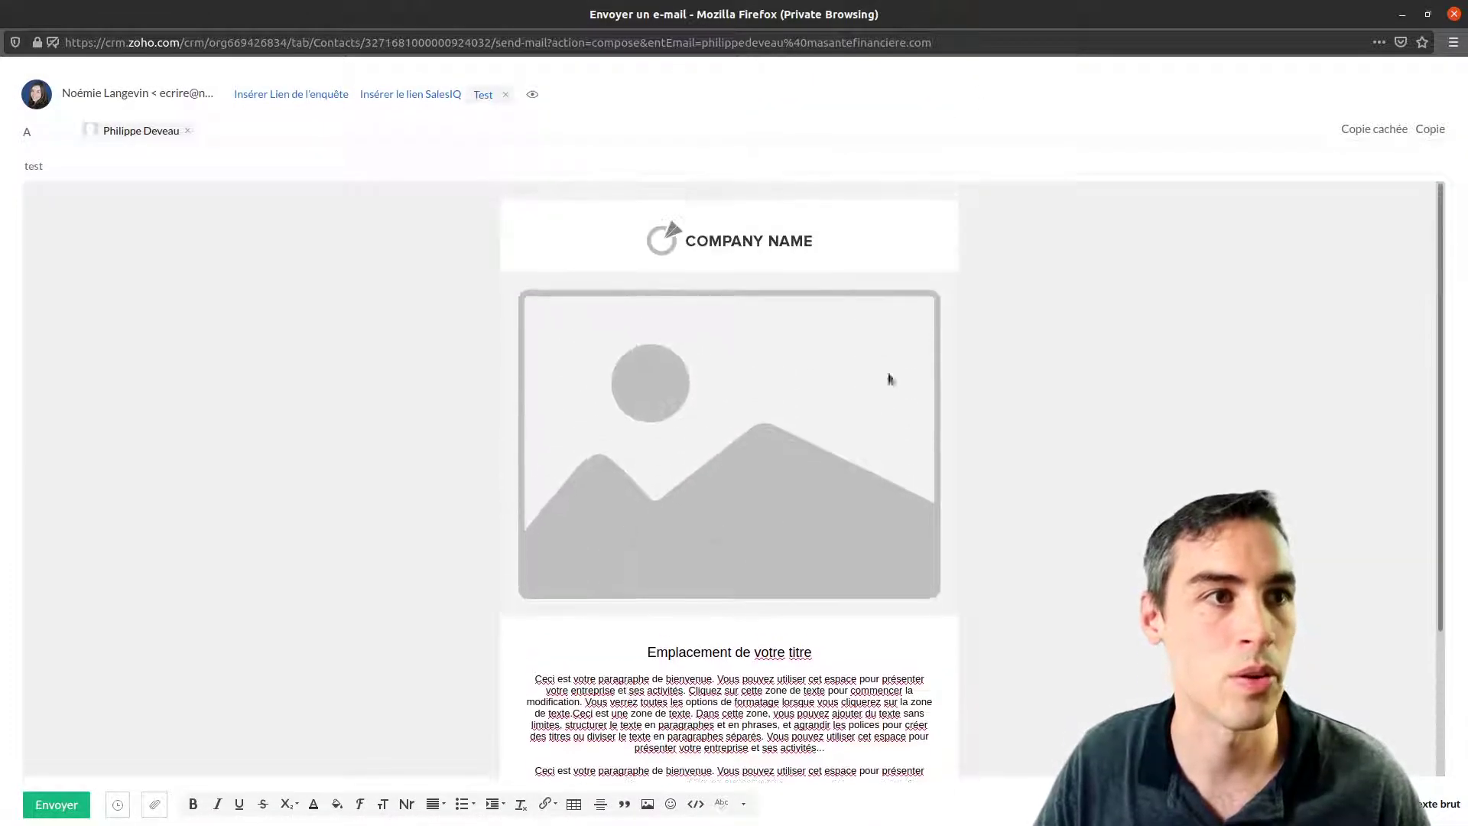
{"action": "left_click", "coordinate": [1456, 17]}
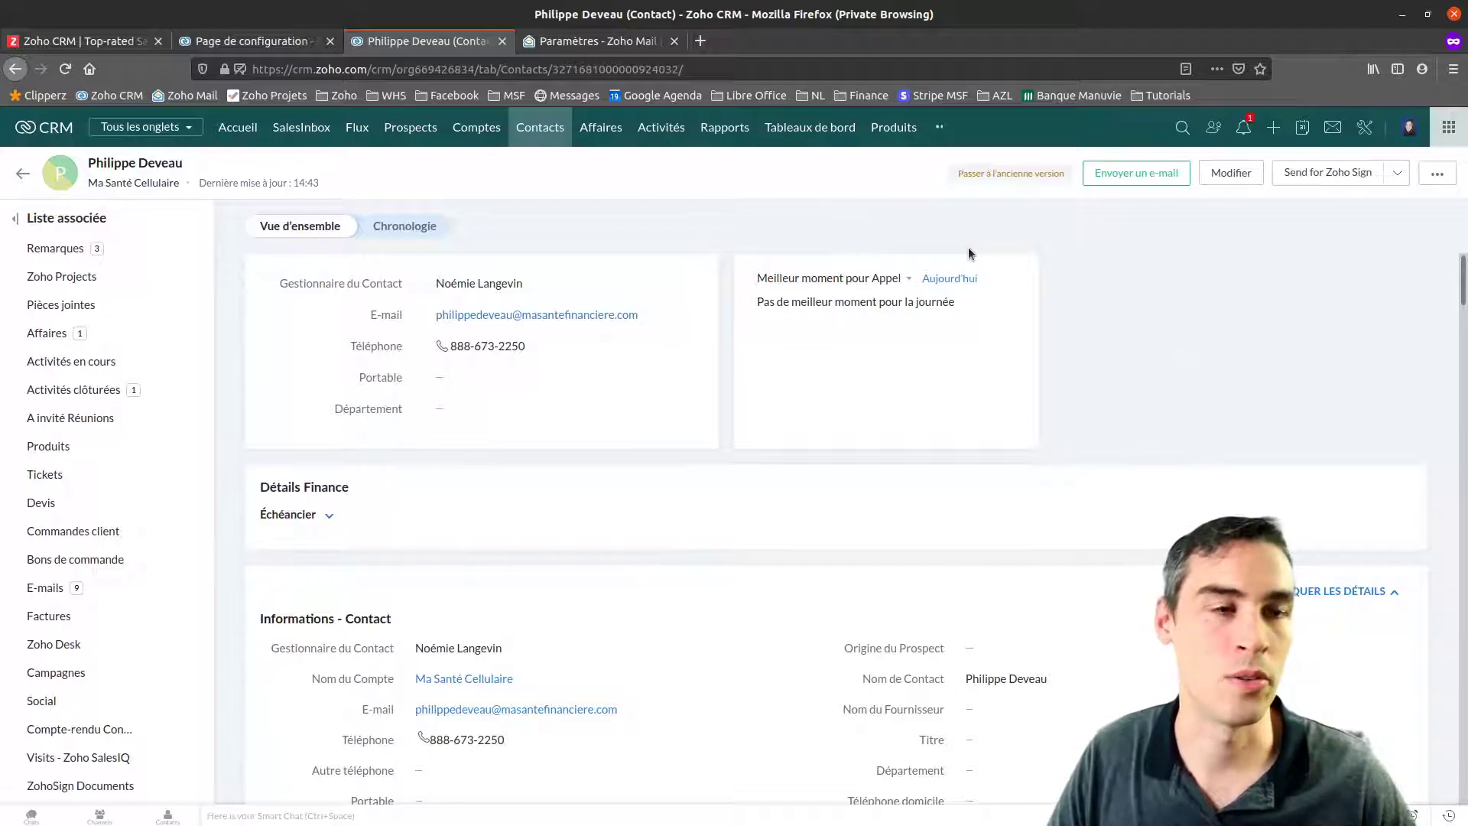
Return to the Configuration overview page, then switch to the other window
{"action": "left_click", "coordinate": [1365, 129]}
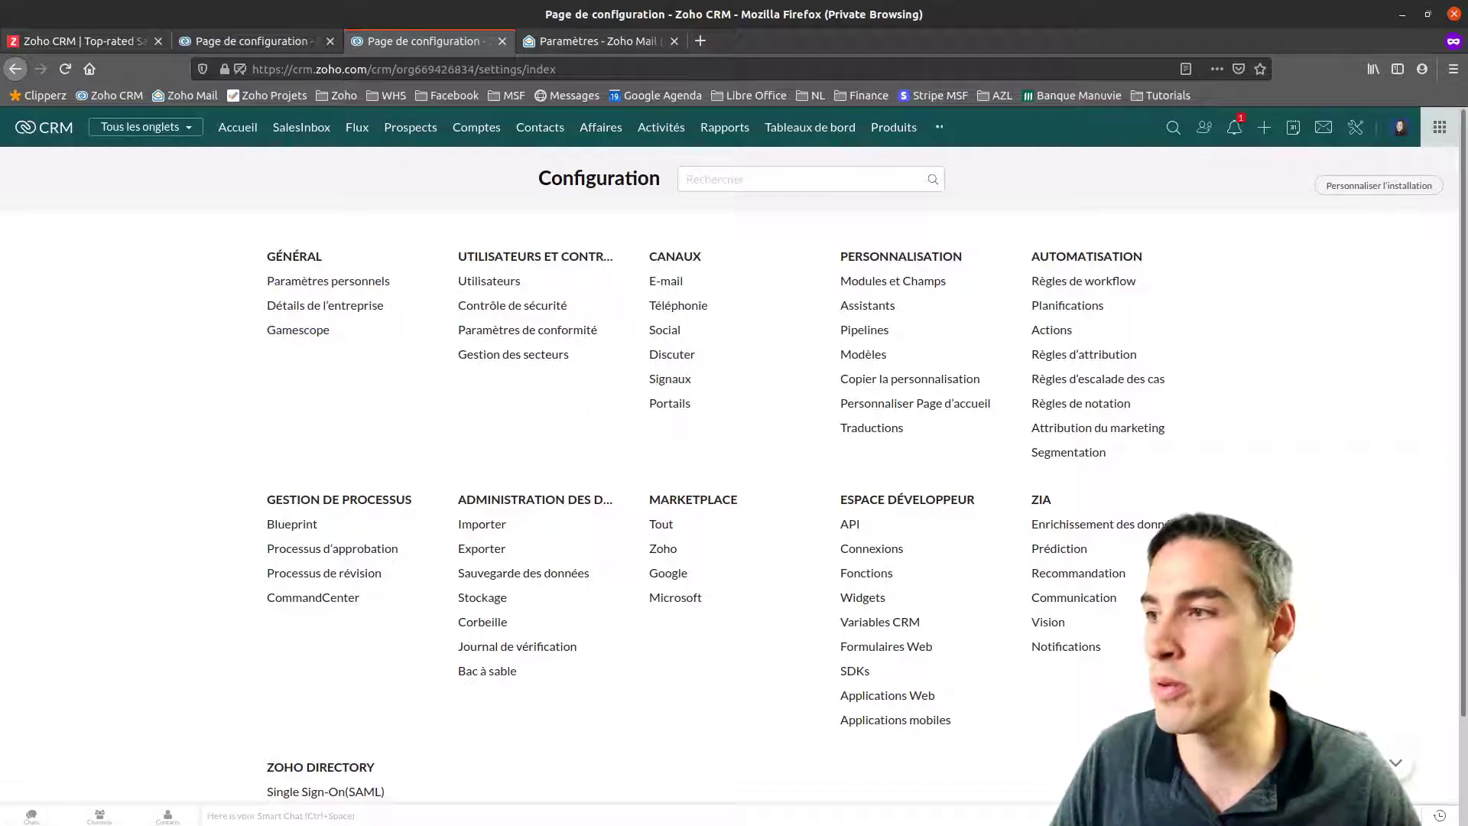
{"action": "key", "text": "alt+Tab"}
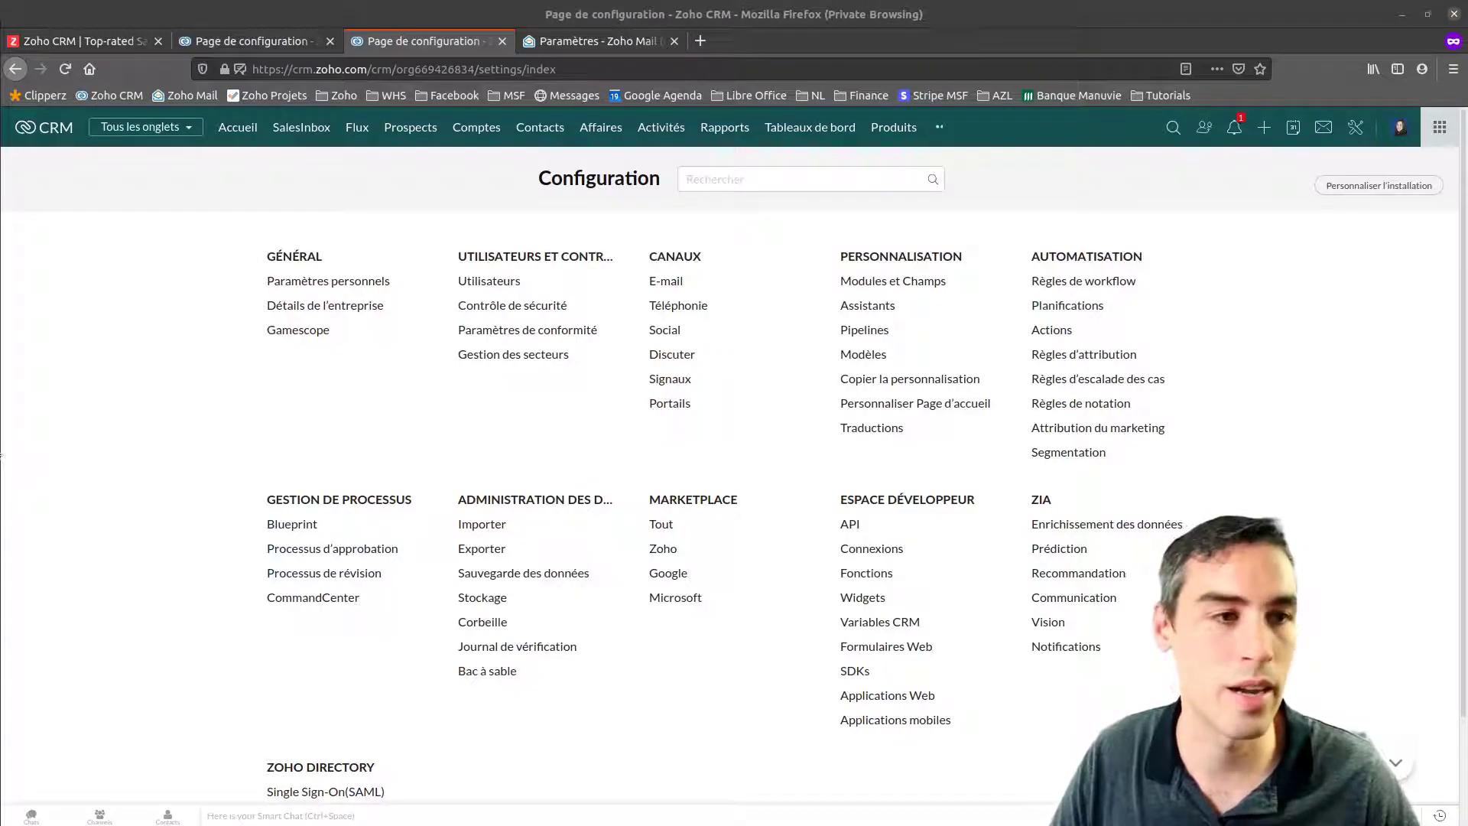